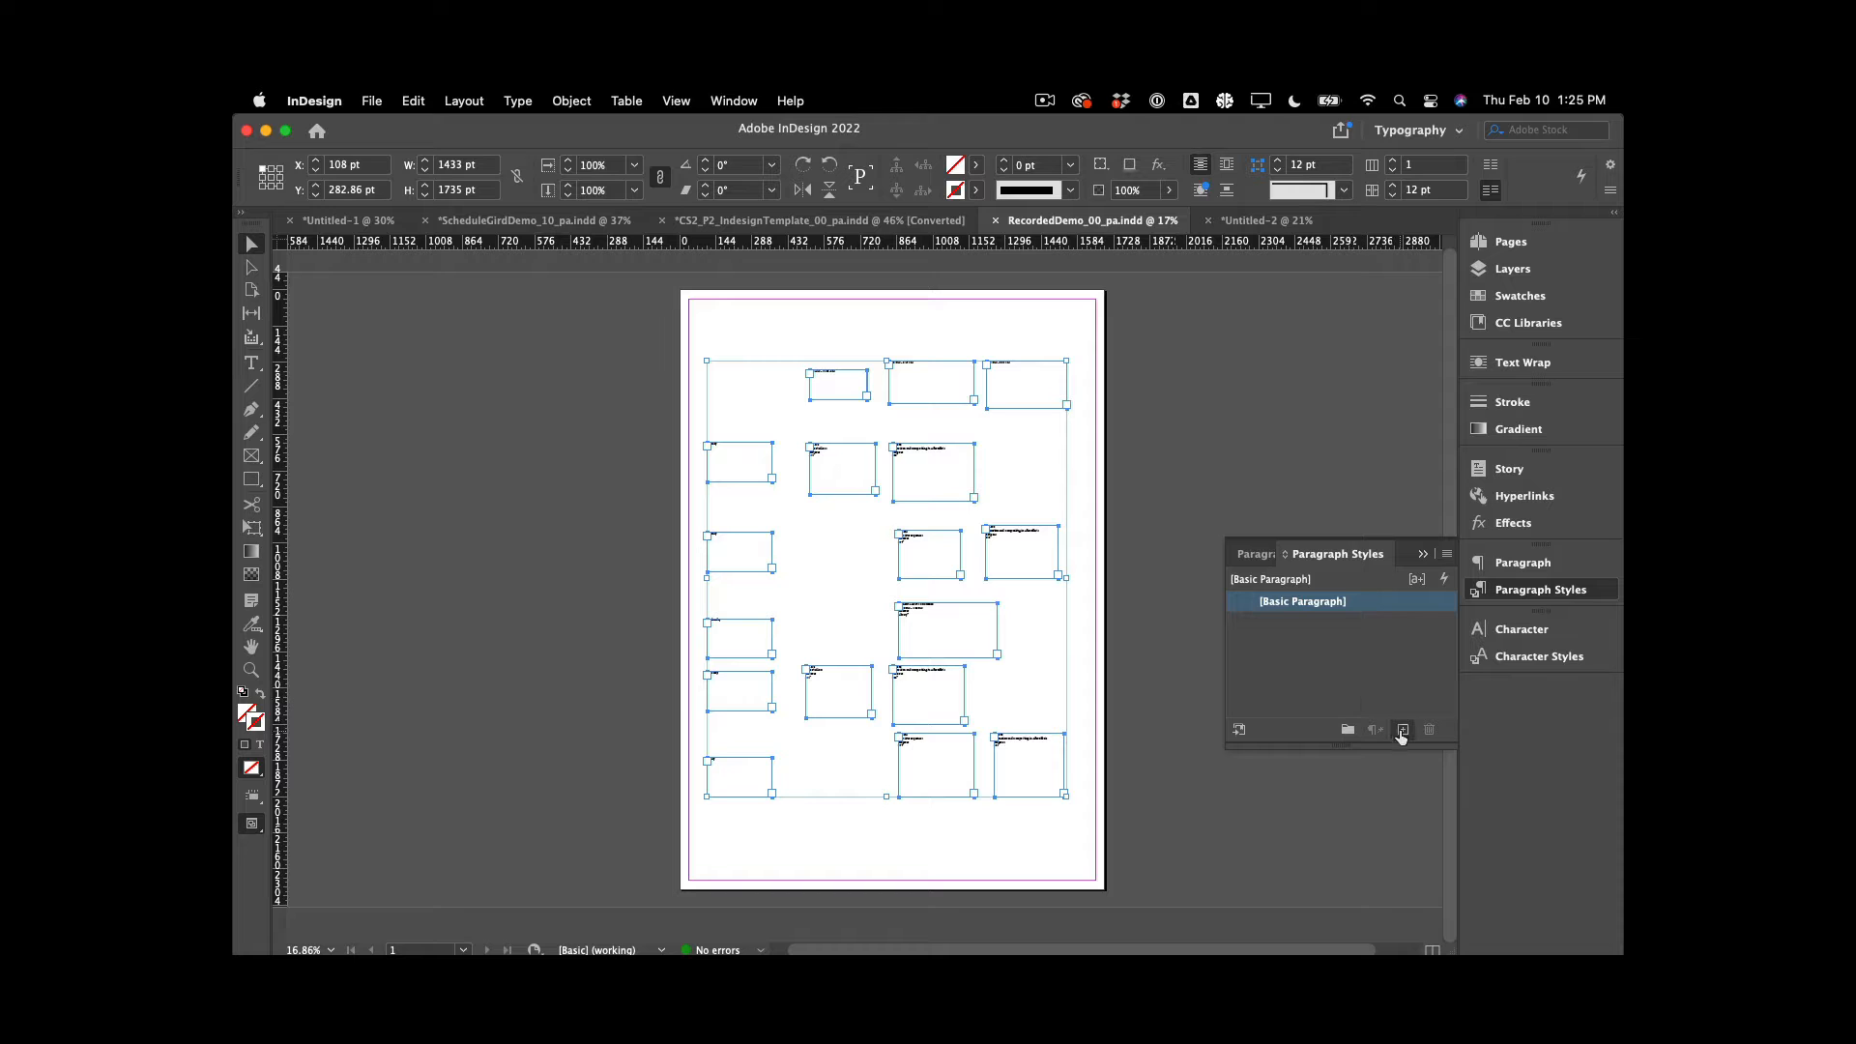
Create a paragraph style named F for the selected schedule text frames and show its basic character formats
left_click(1407, 732)
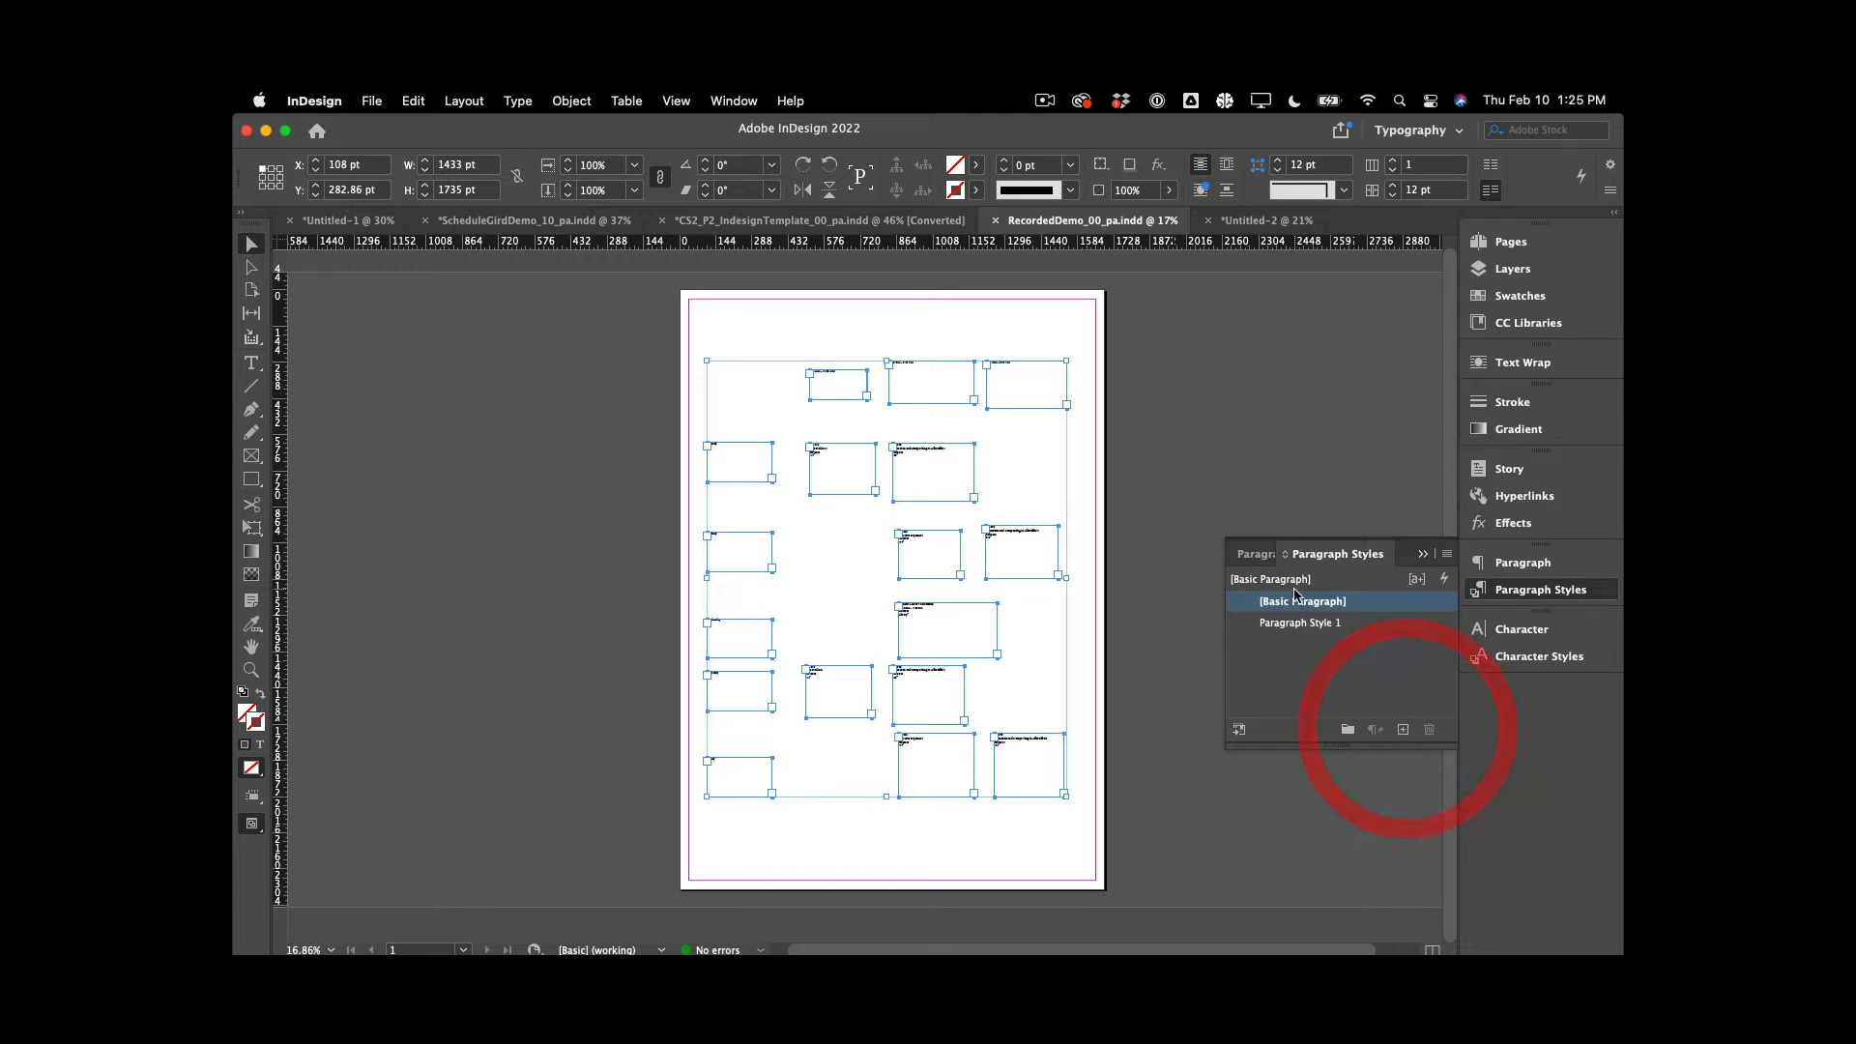
double_click(1357, 621)
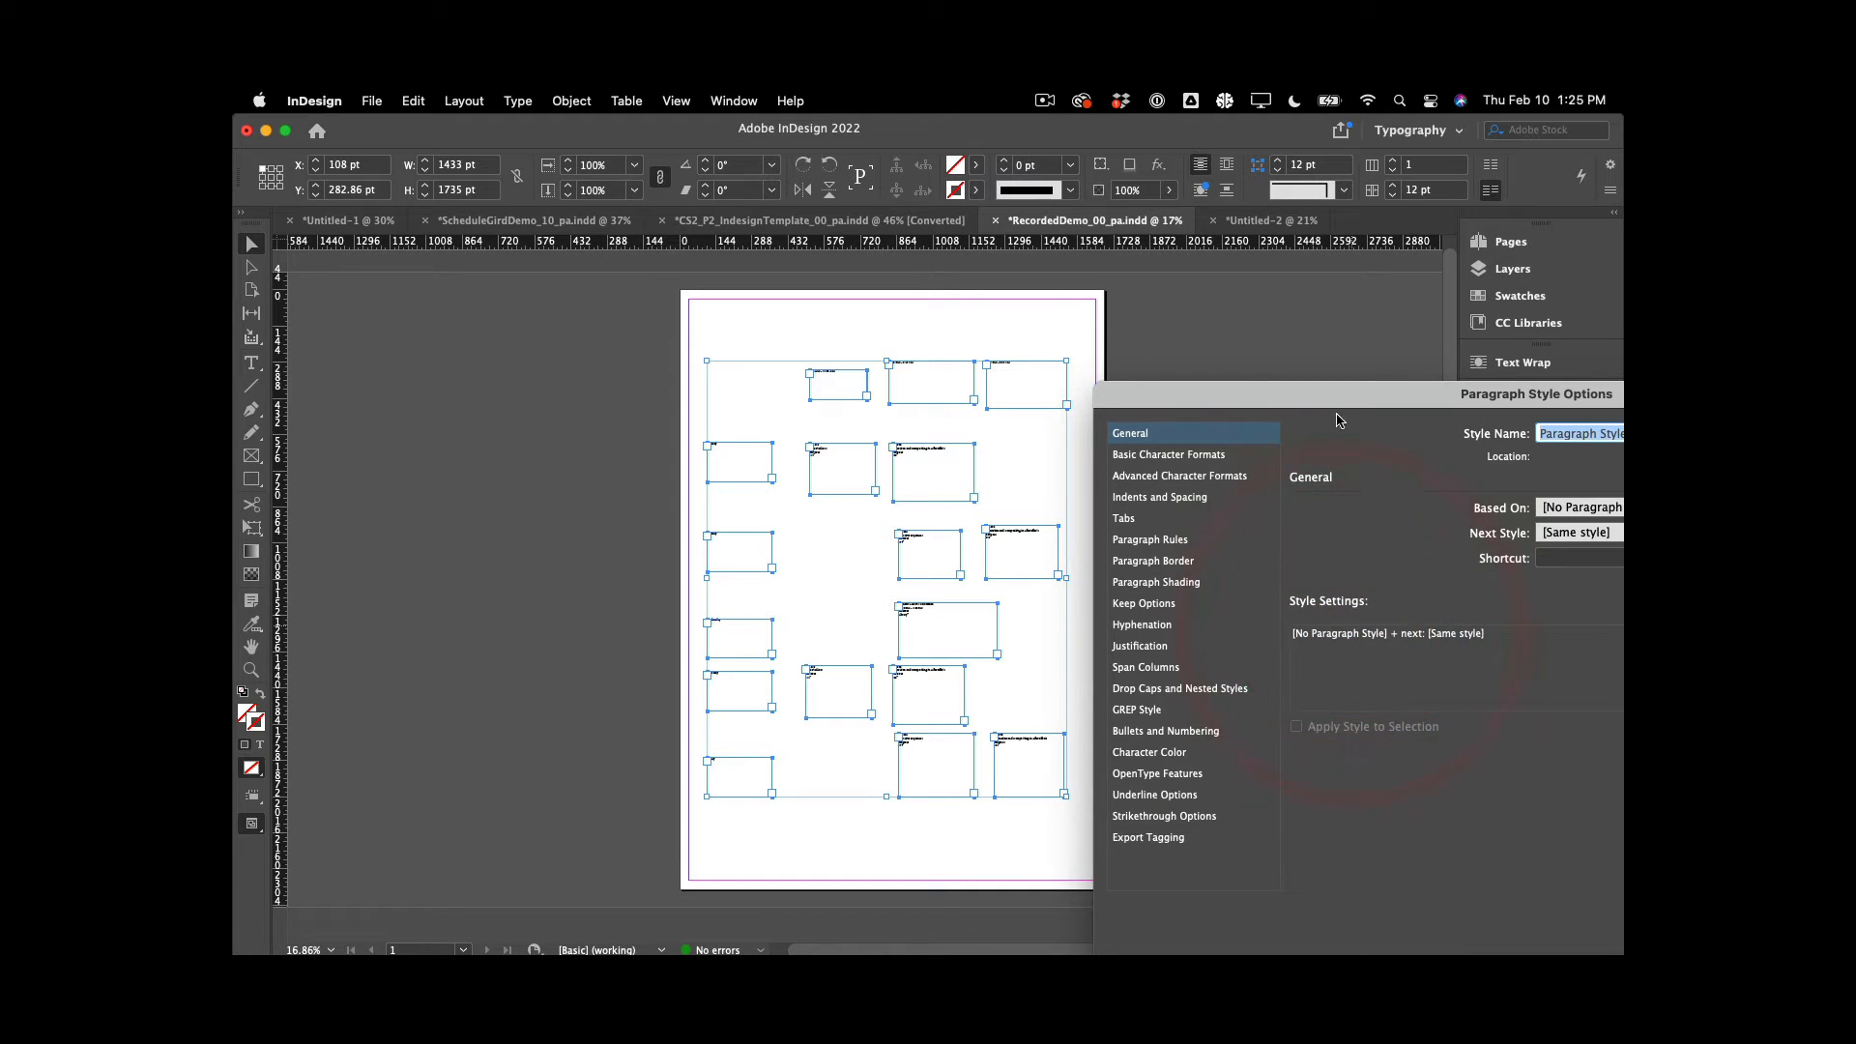
left_click_drag(1342, 404, 1006, 327)
type("F")
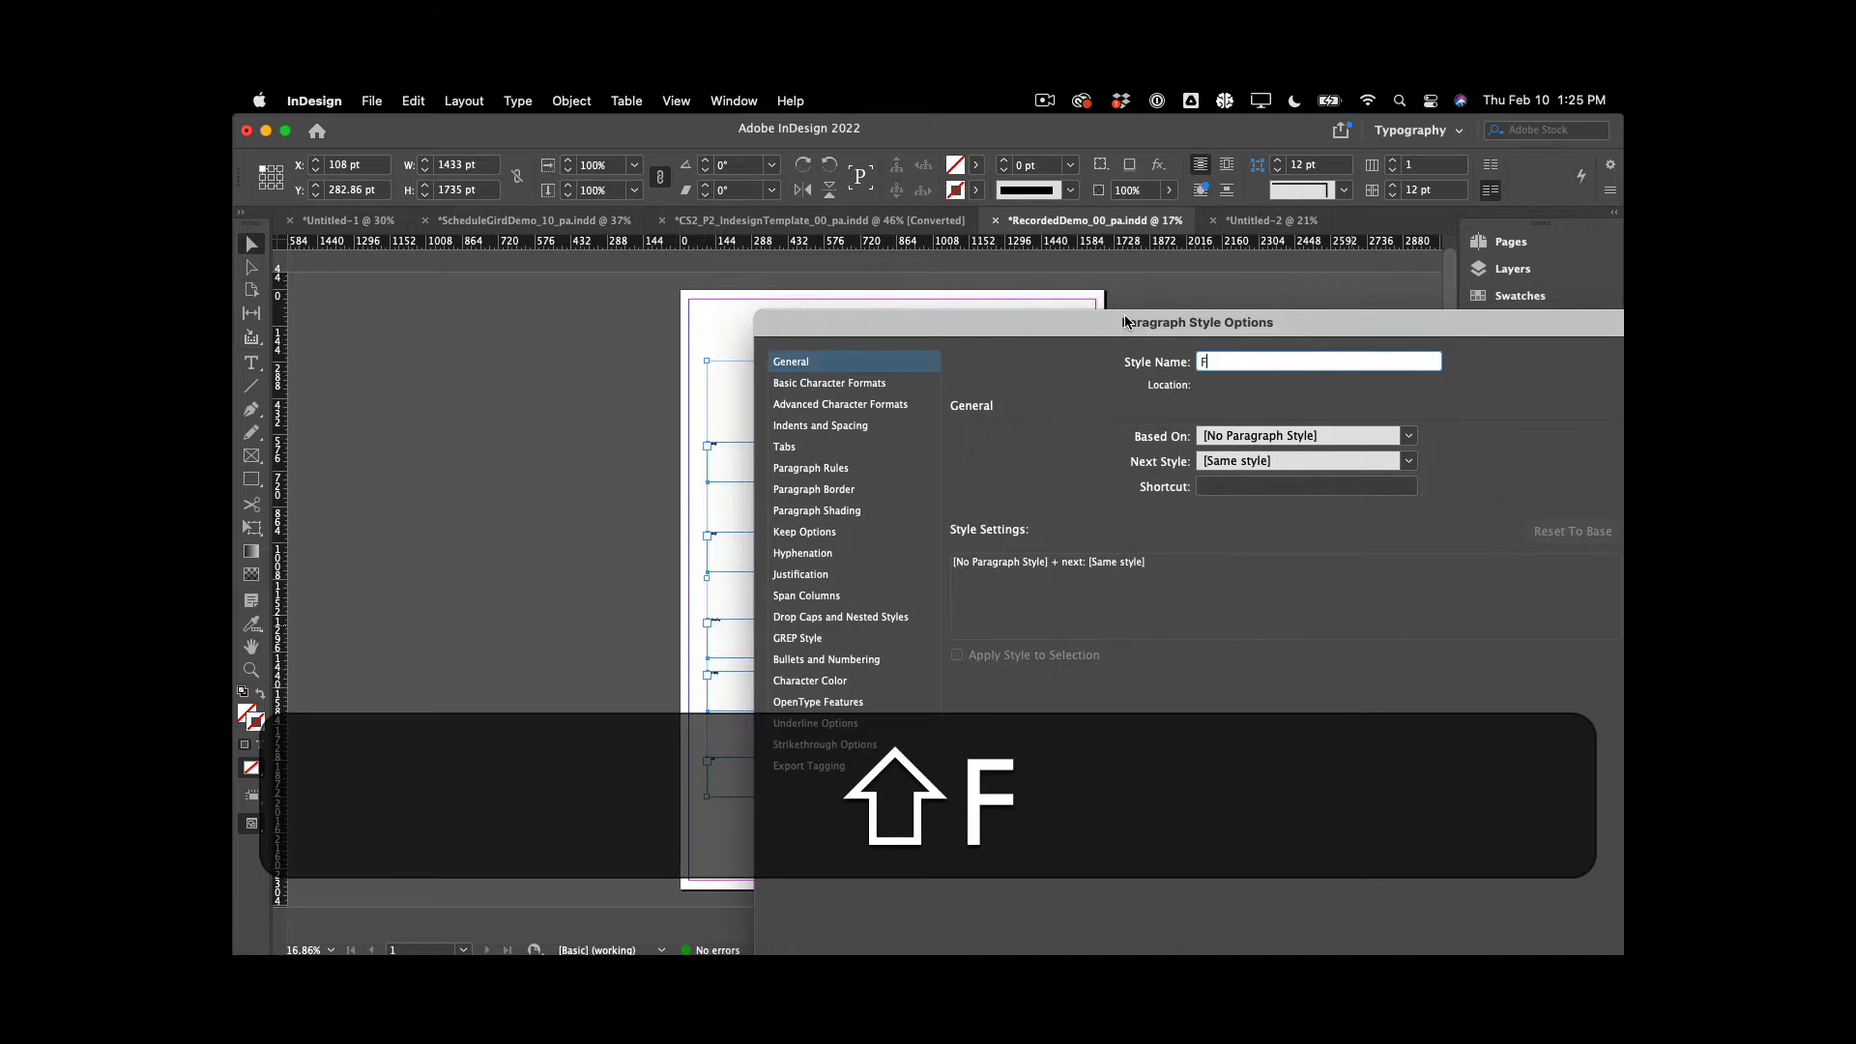
left_click_drag(1128, 327, 838, 239)
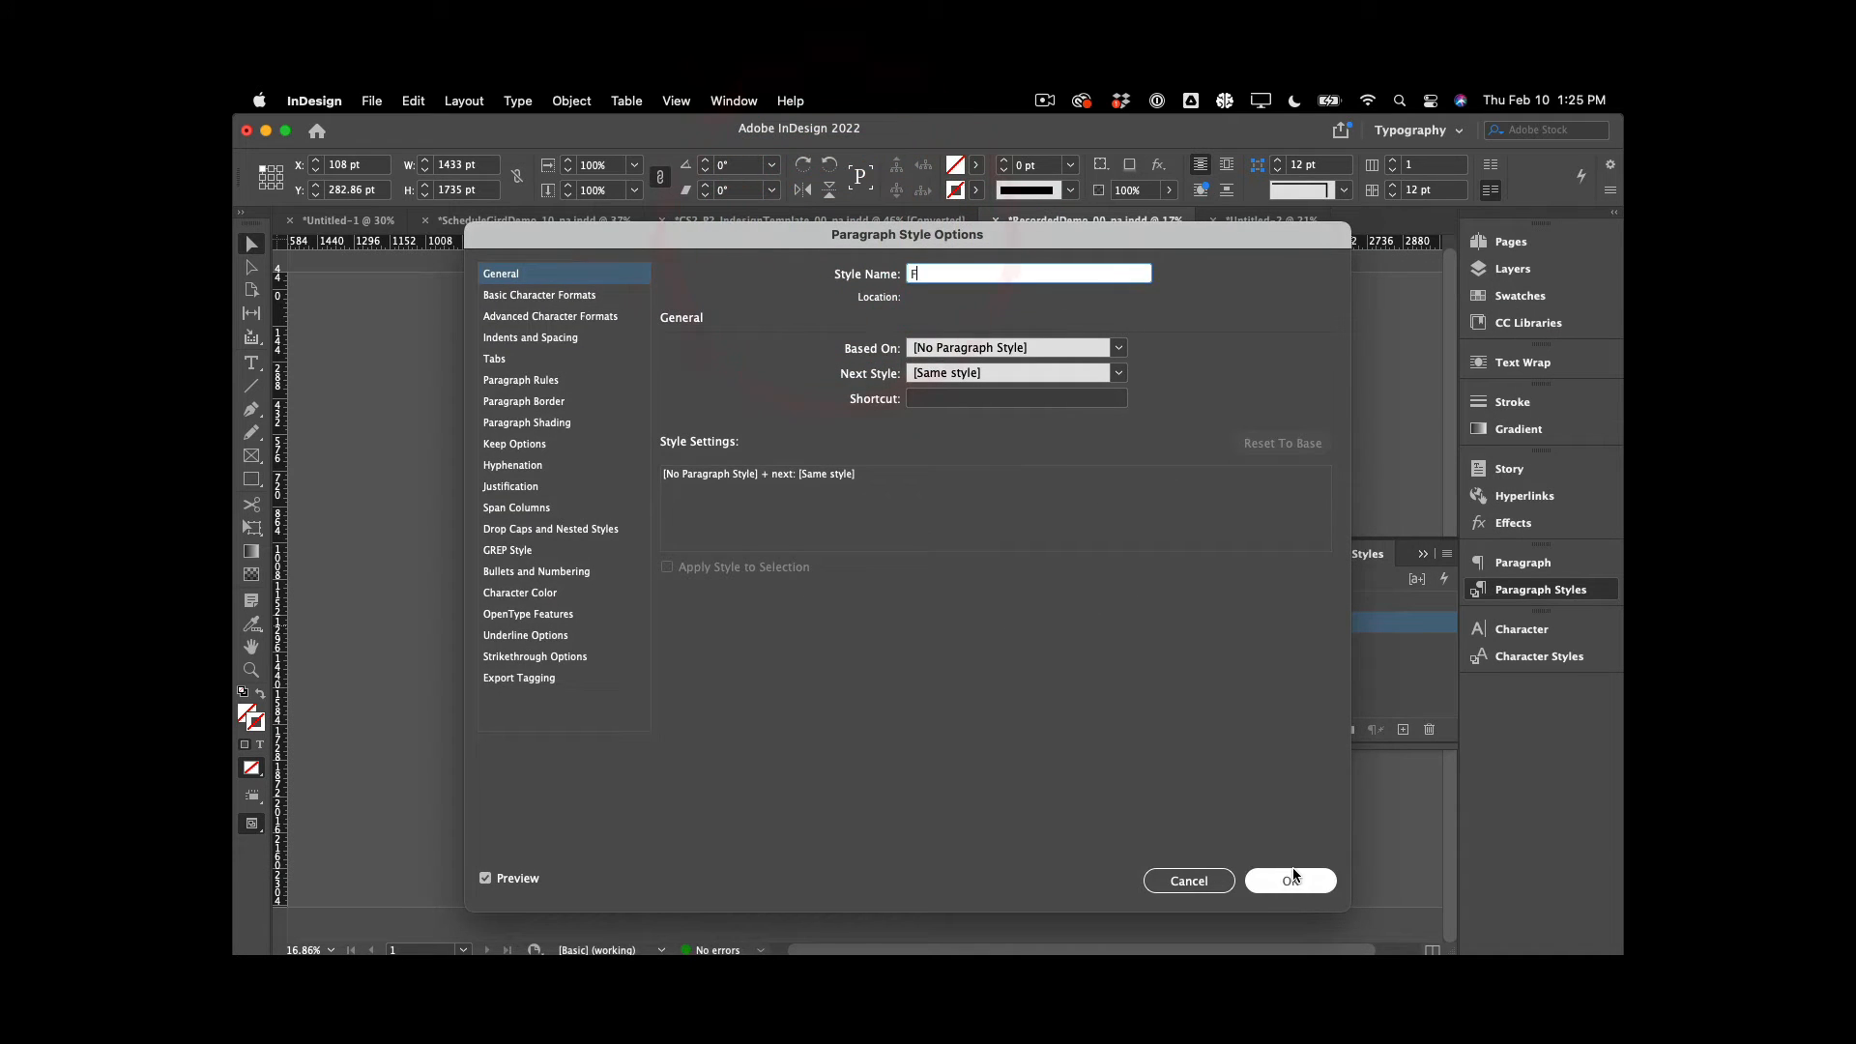
left_click(592, 300)
left_click_drag(747, 241, 1019, 250)
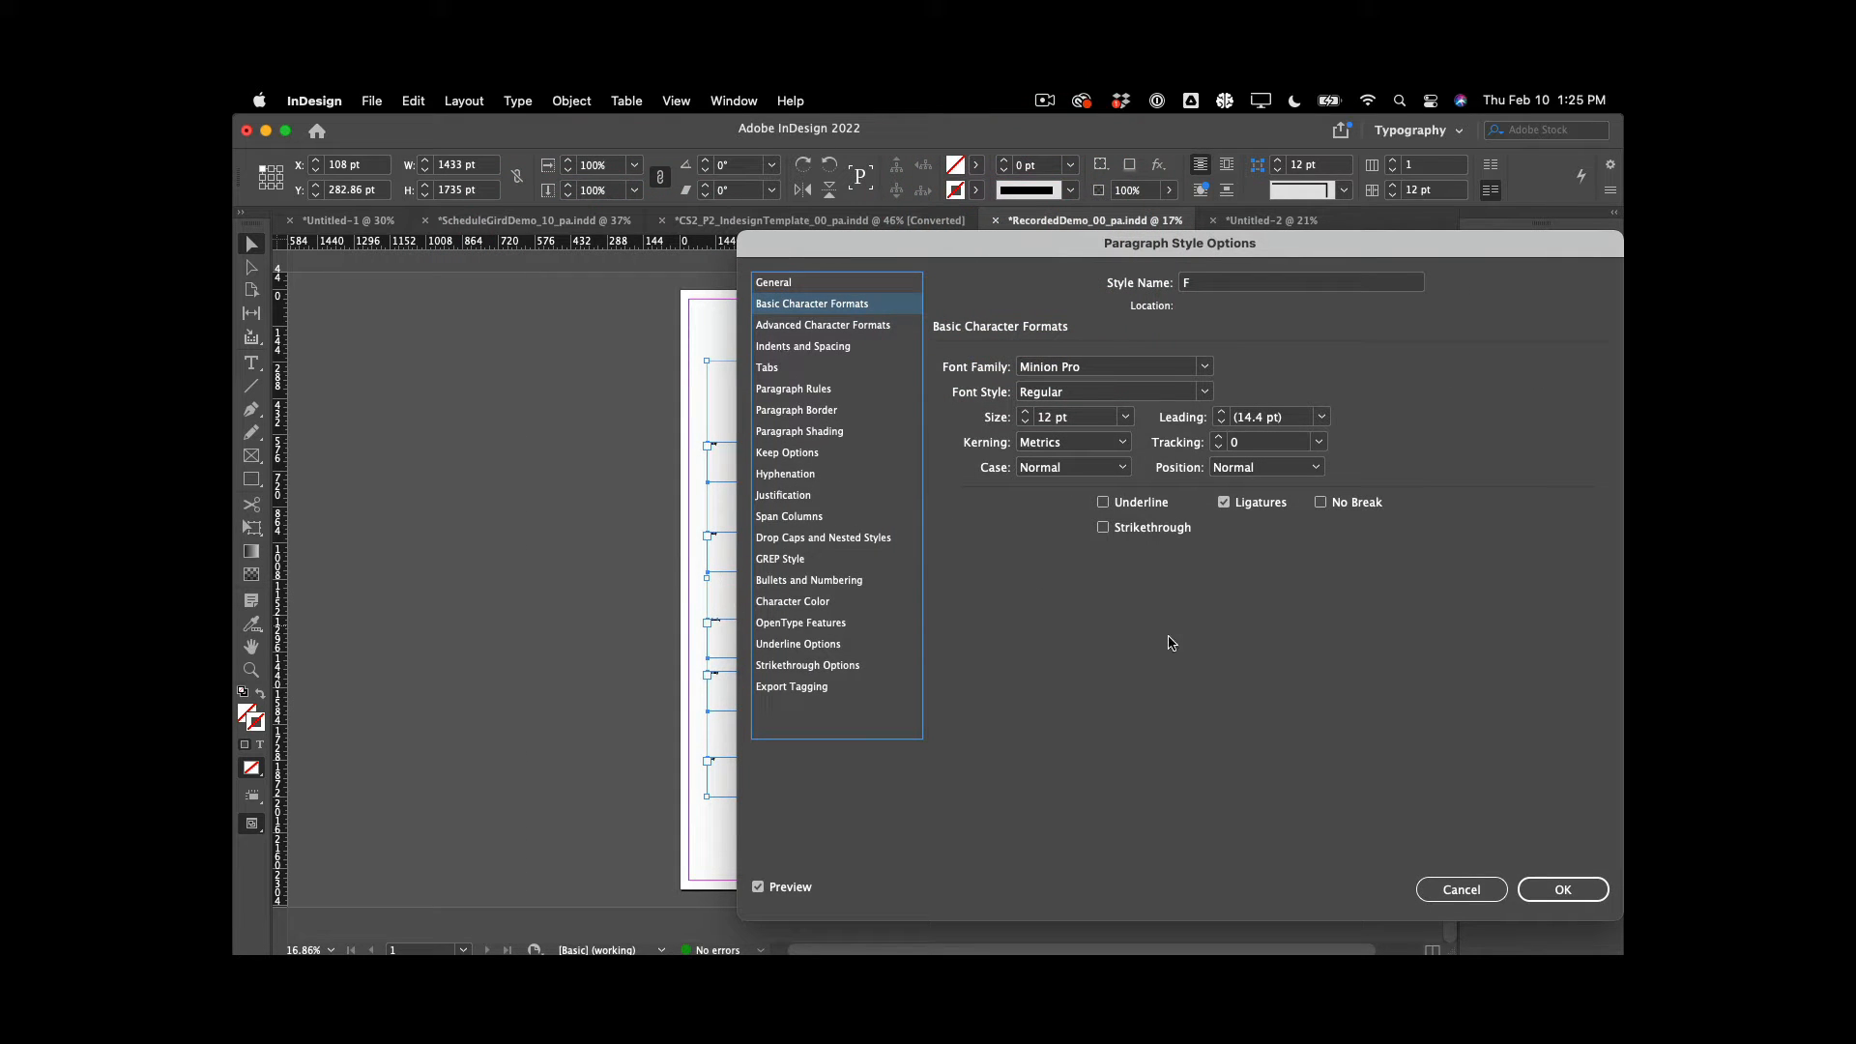
left_click_drag(1288, 235, 1098, 207)
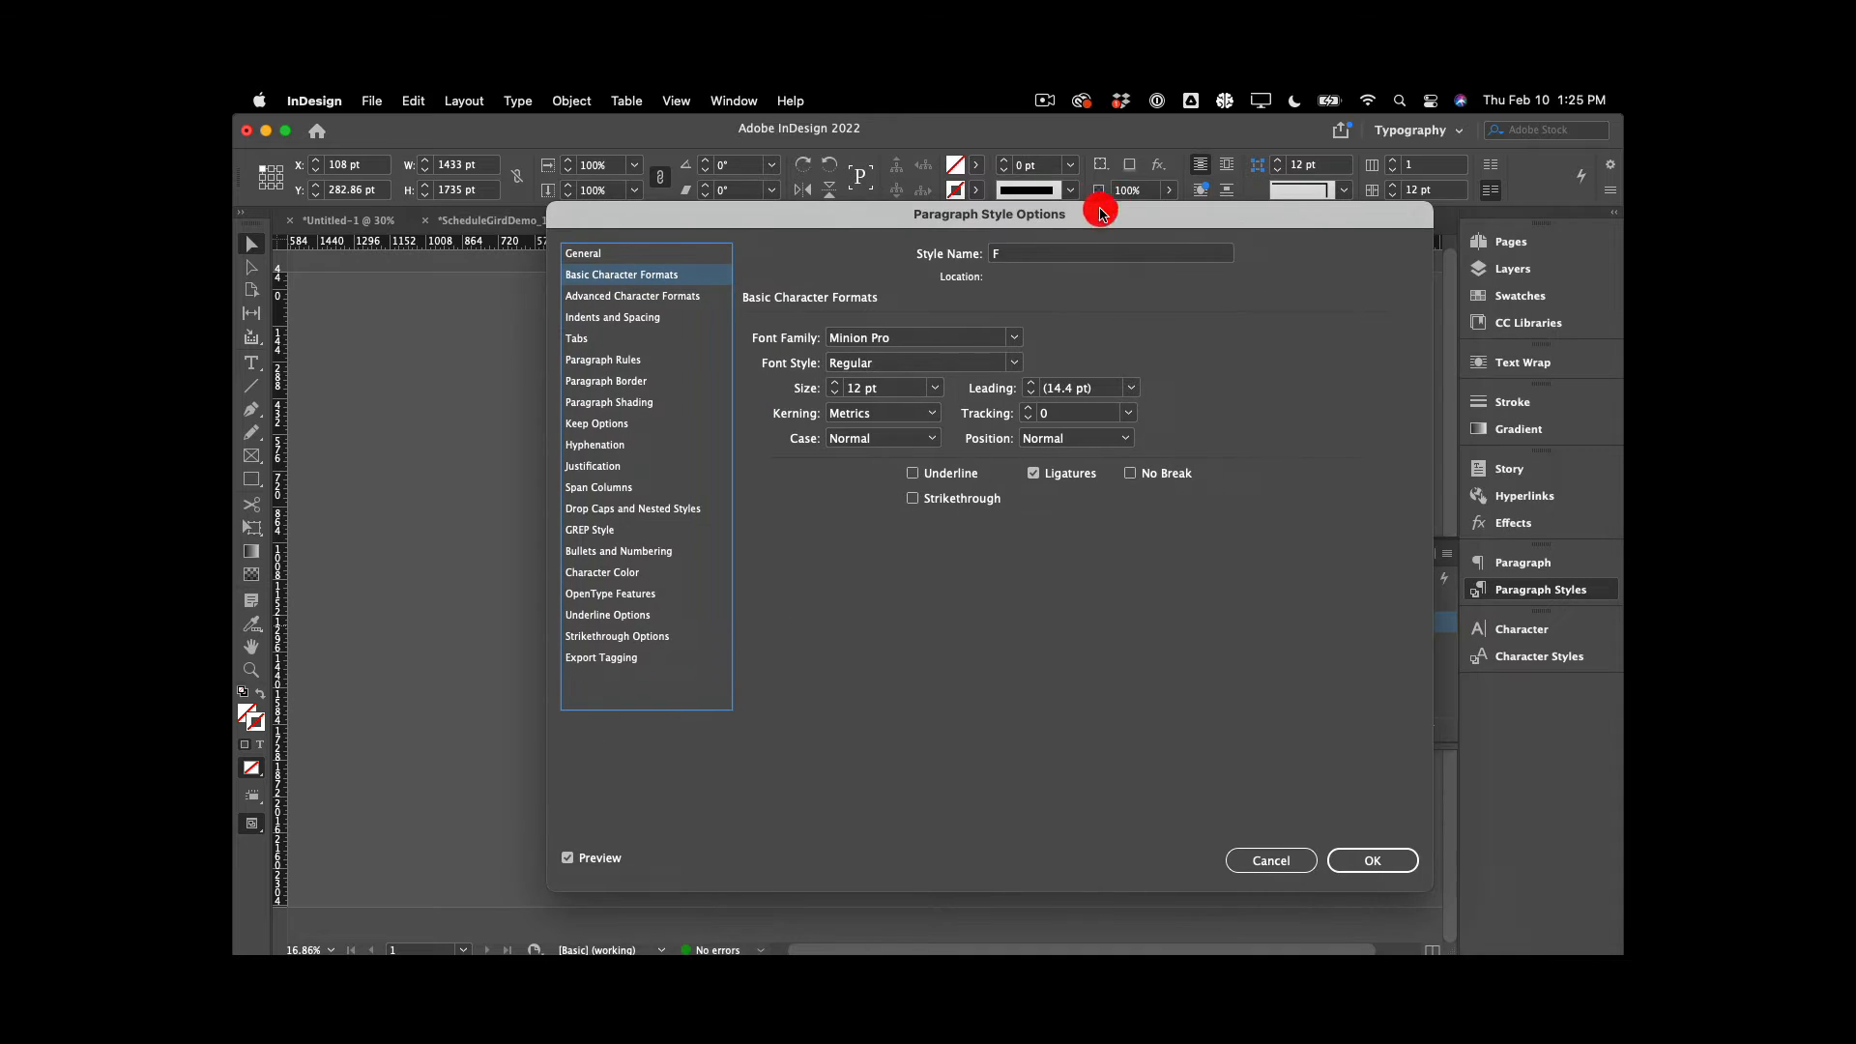
left_click(1175, 652)
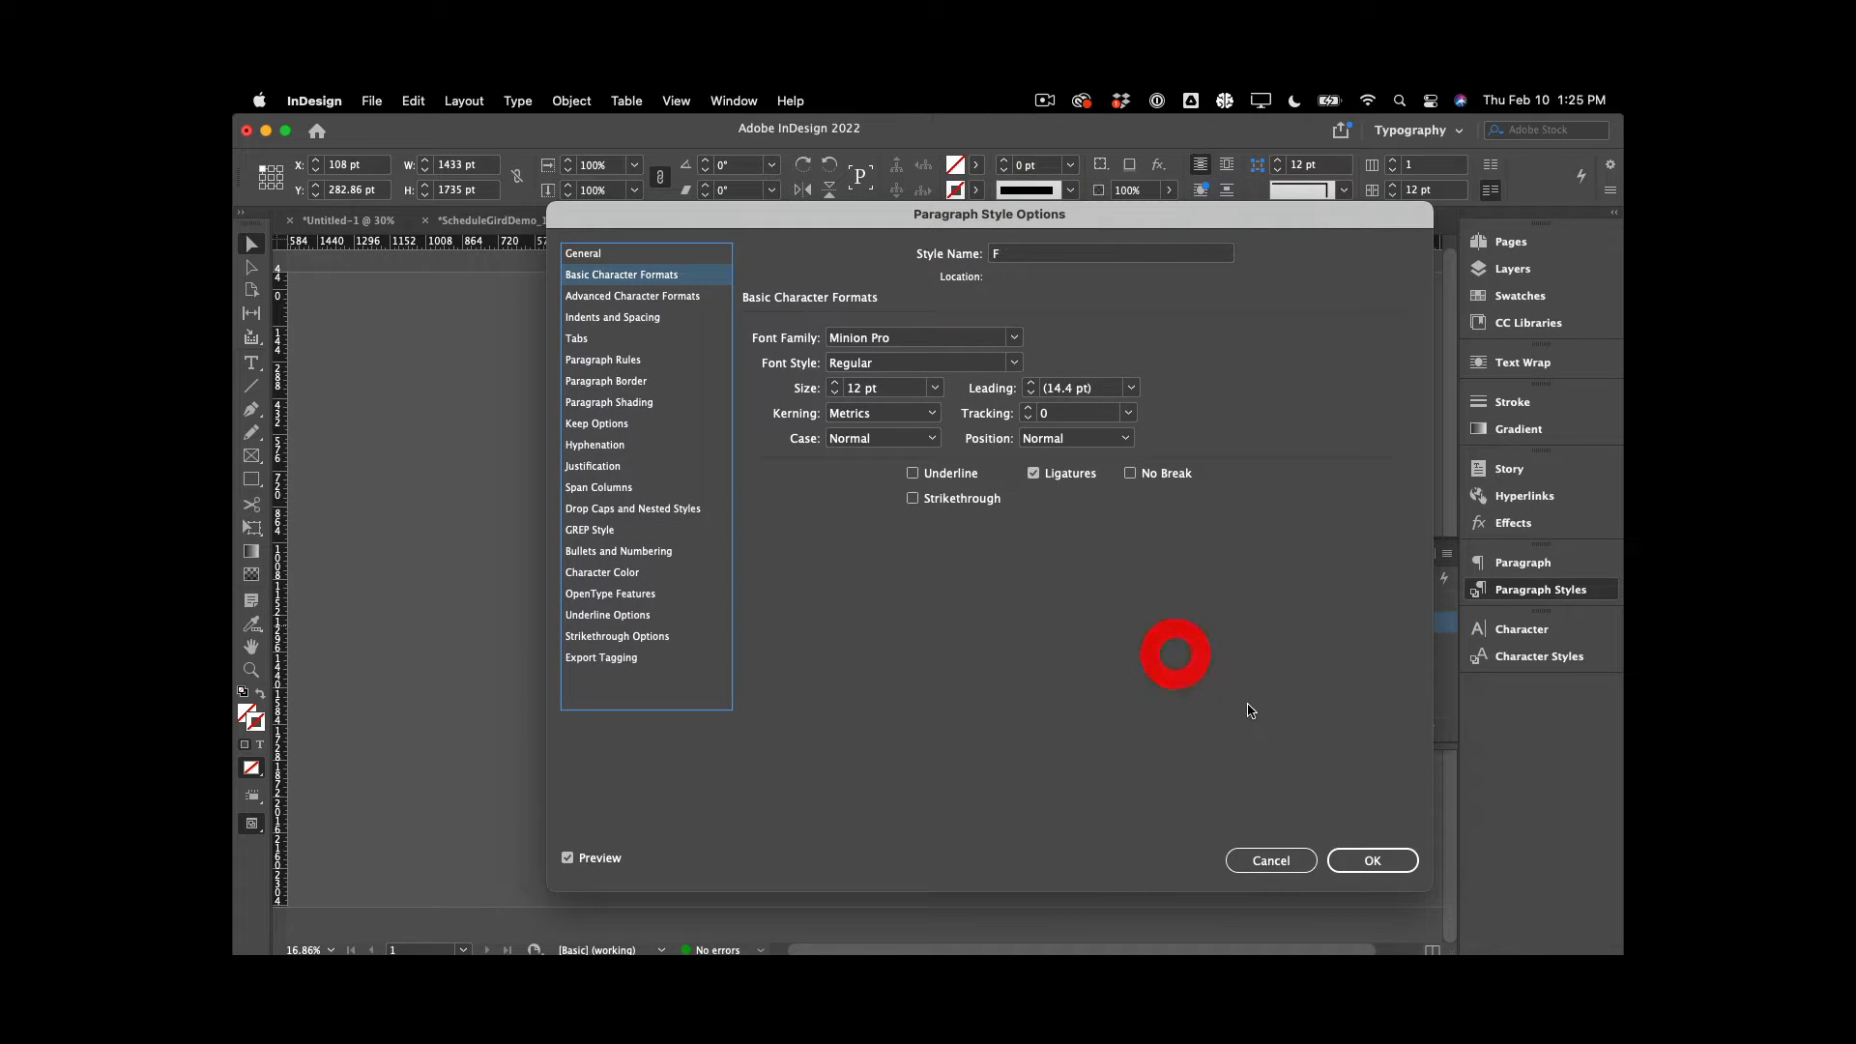
left_click(1120, 743)
left_click_drag(1063, 213, 1221, 207)
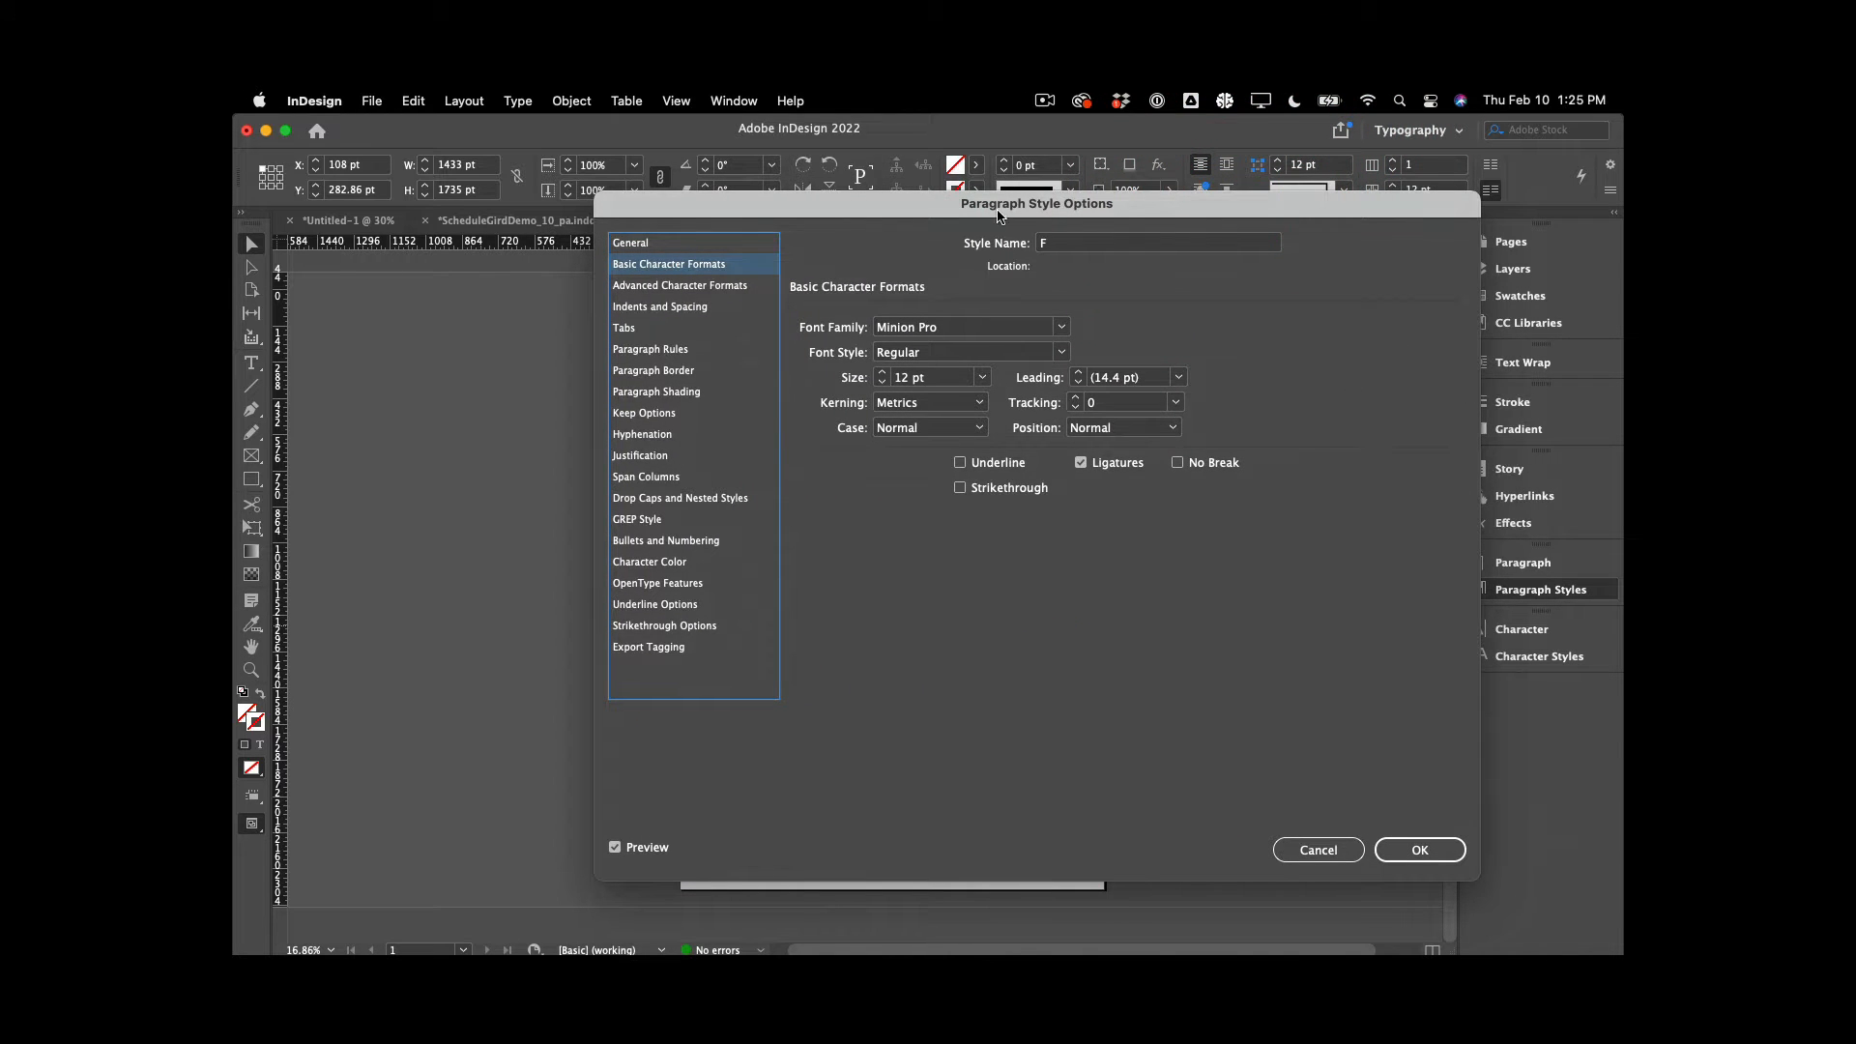
Set the font size of paragraph style F to 26 pt while previewing it on the schedule text
left_click_drag(998, 215, 1368, 226)
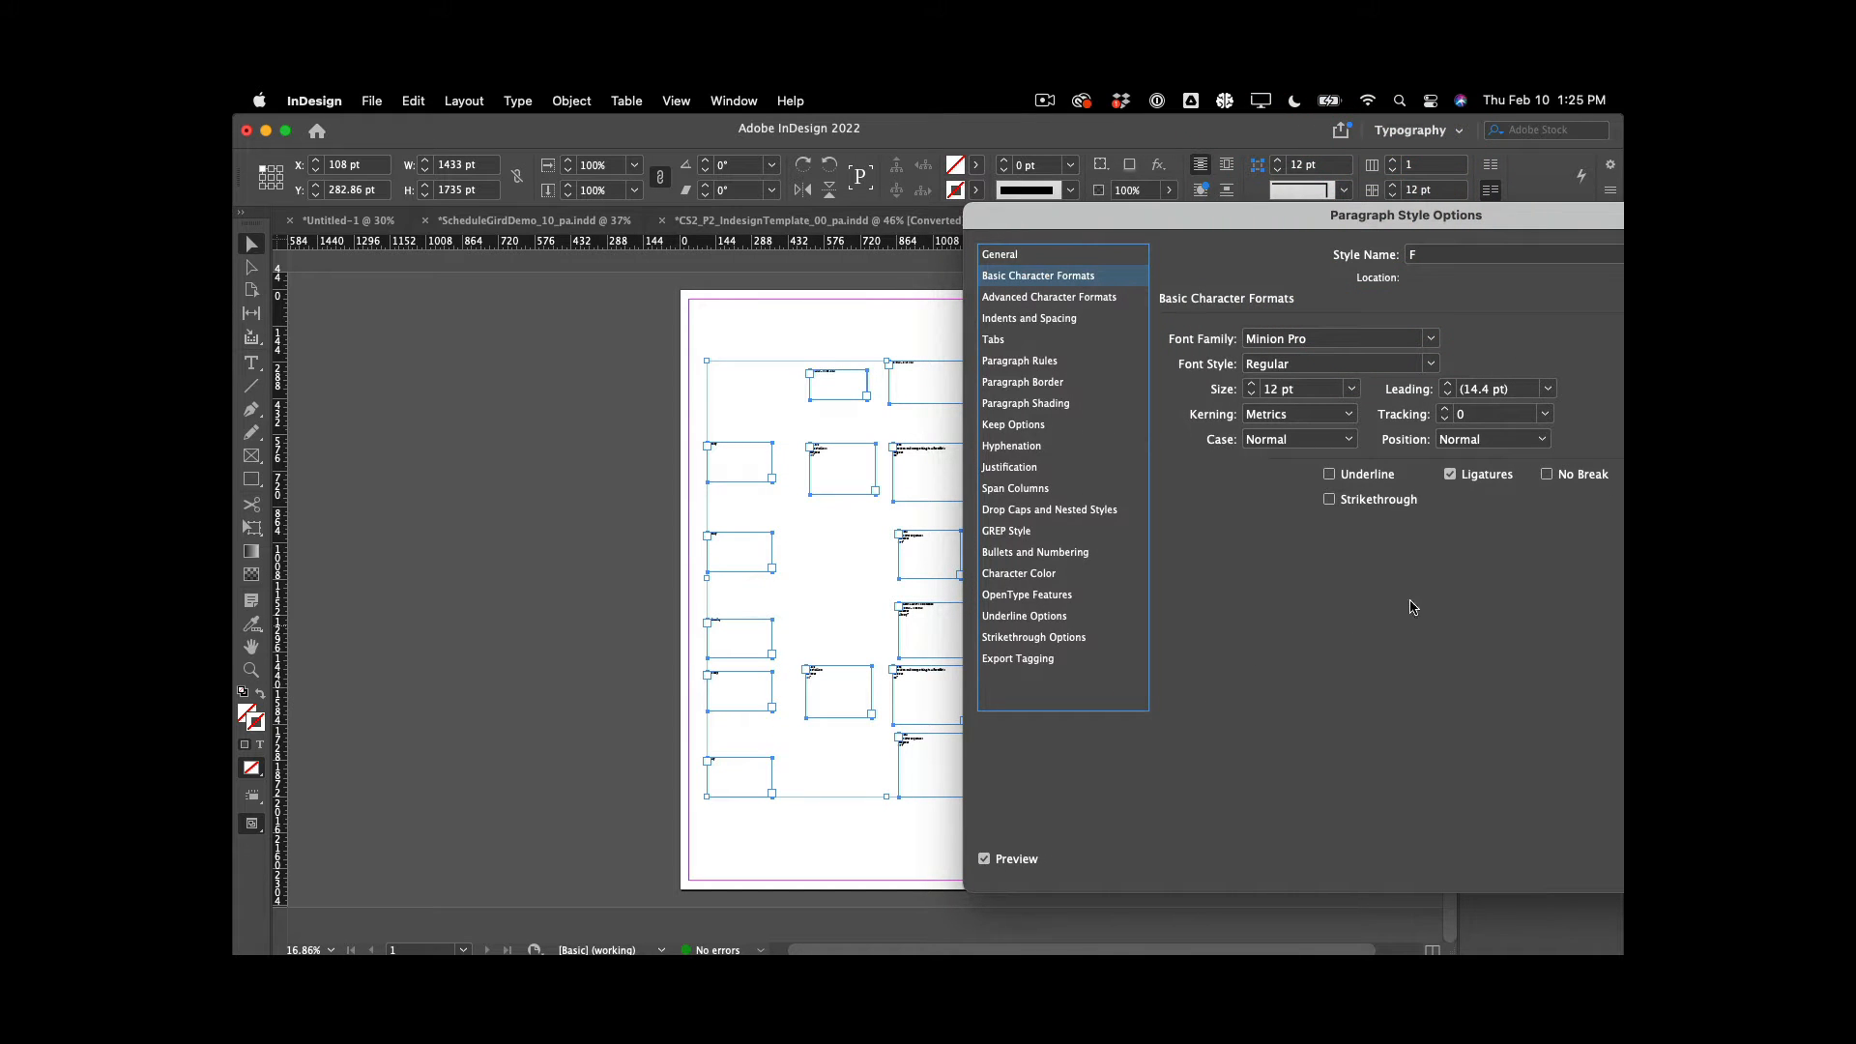
left_click(1247, 390)
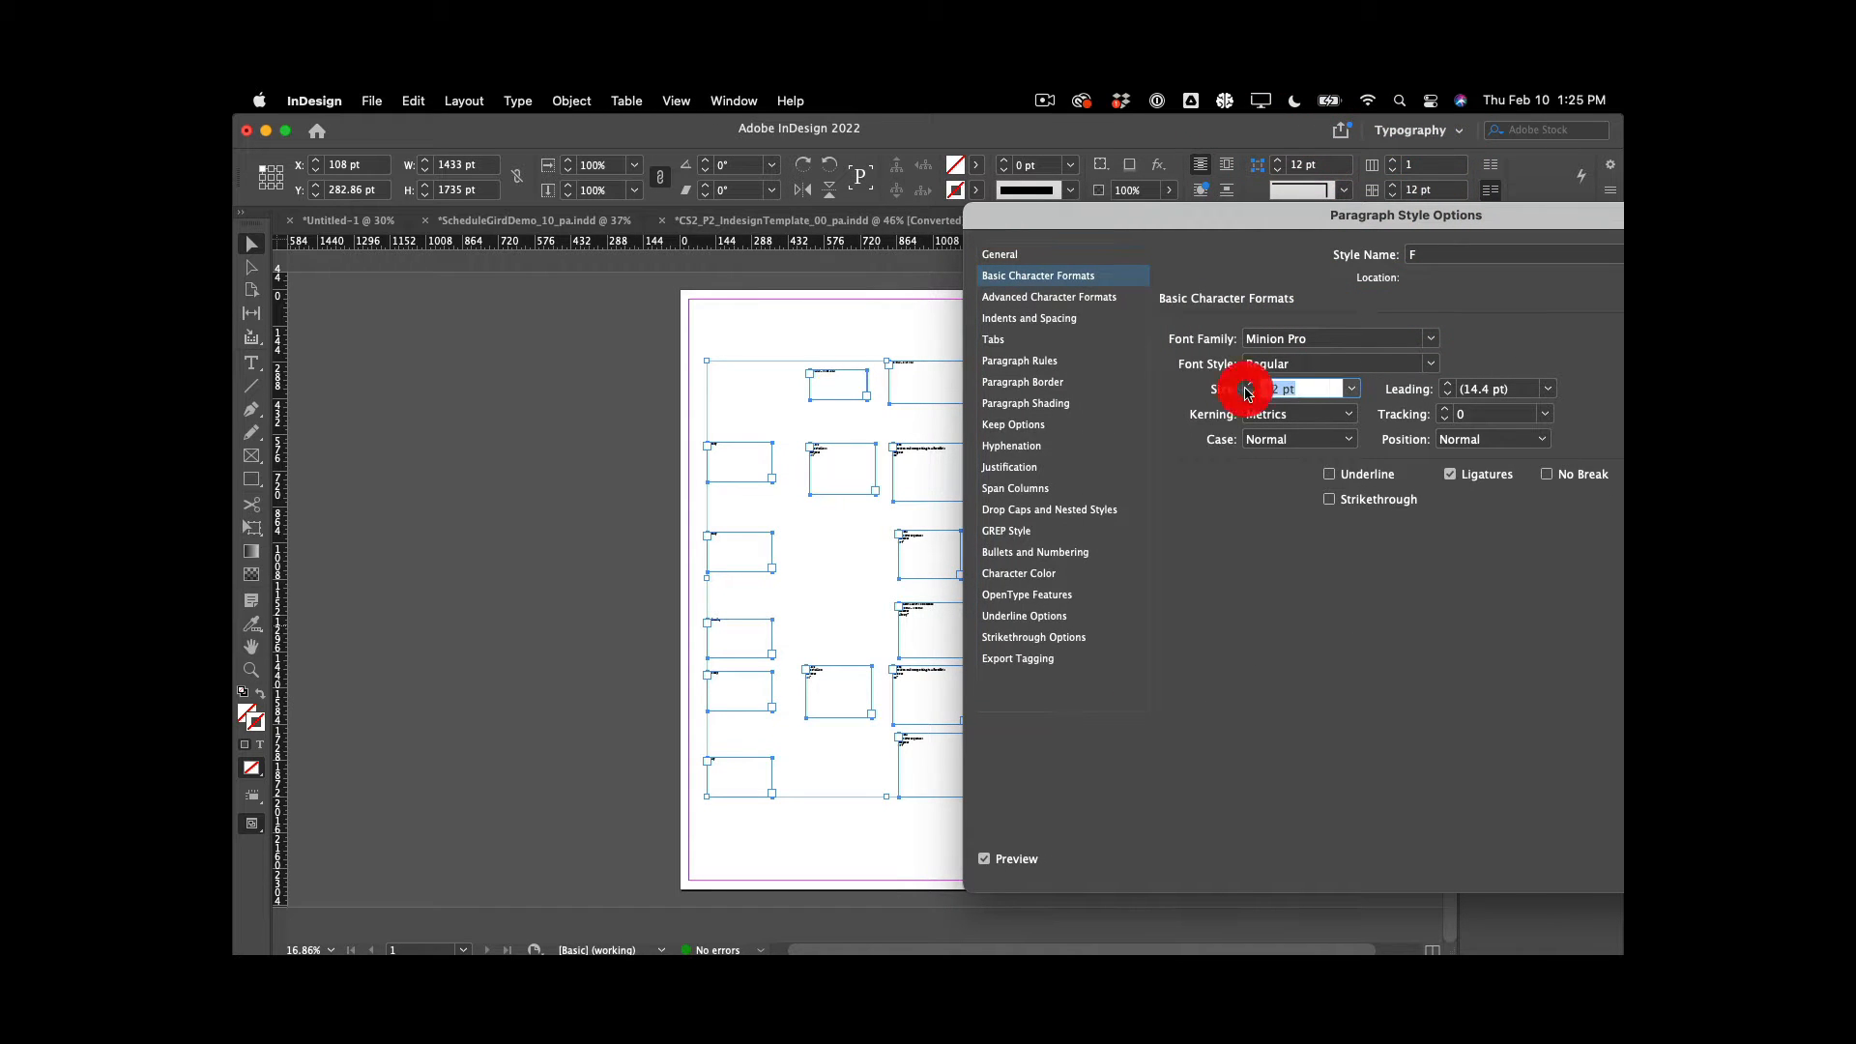
key("shift+Up")
key("shift+Up")
key("shift+Up")
key("shift+Down")
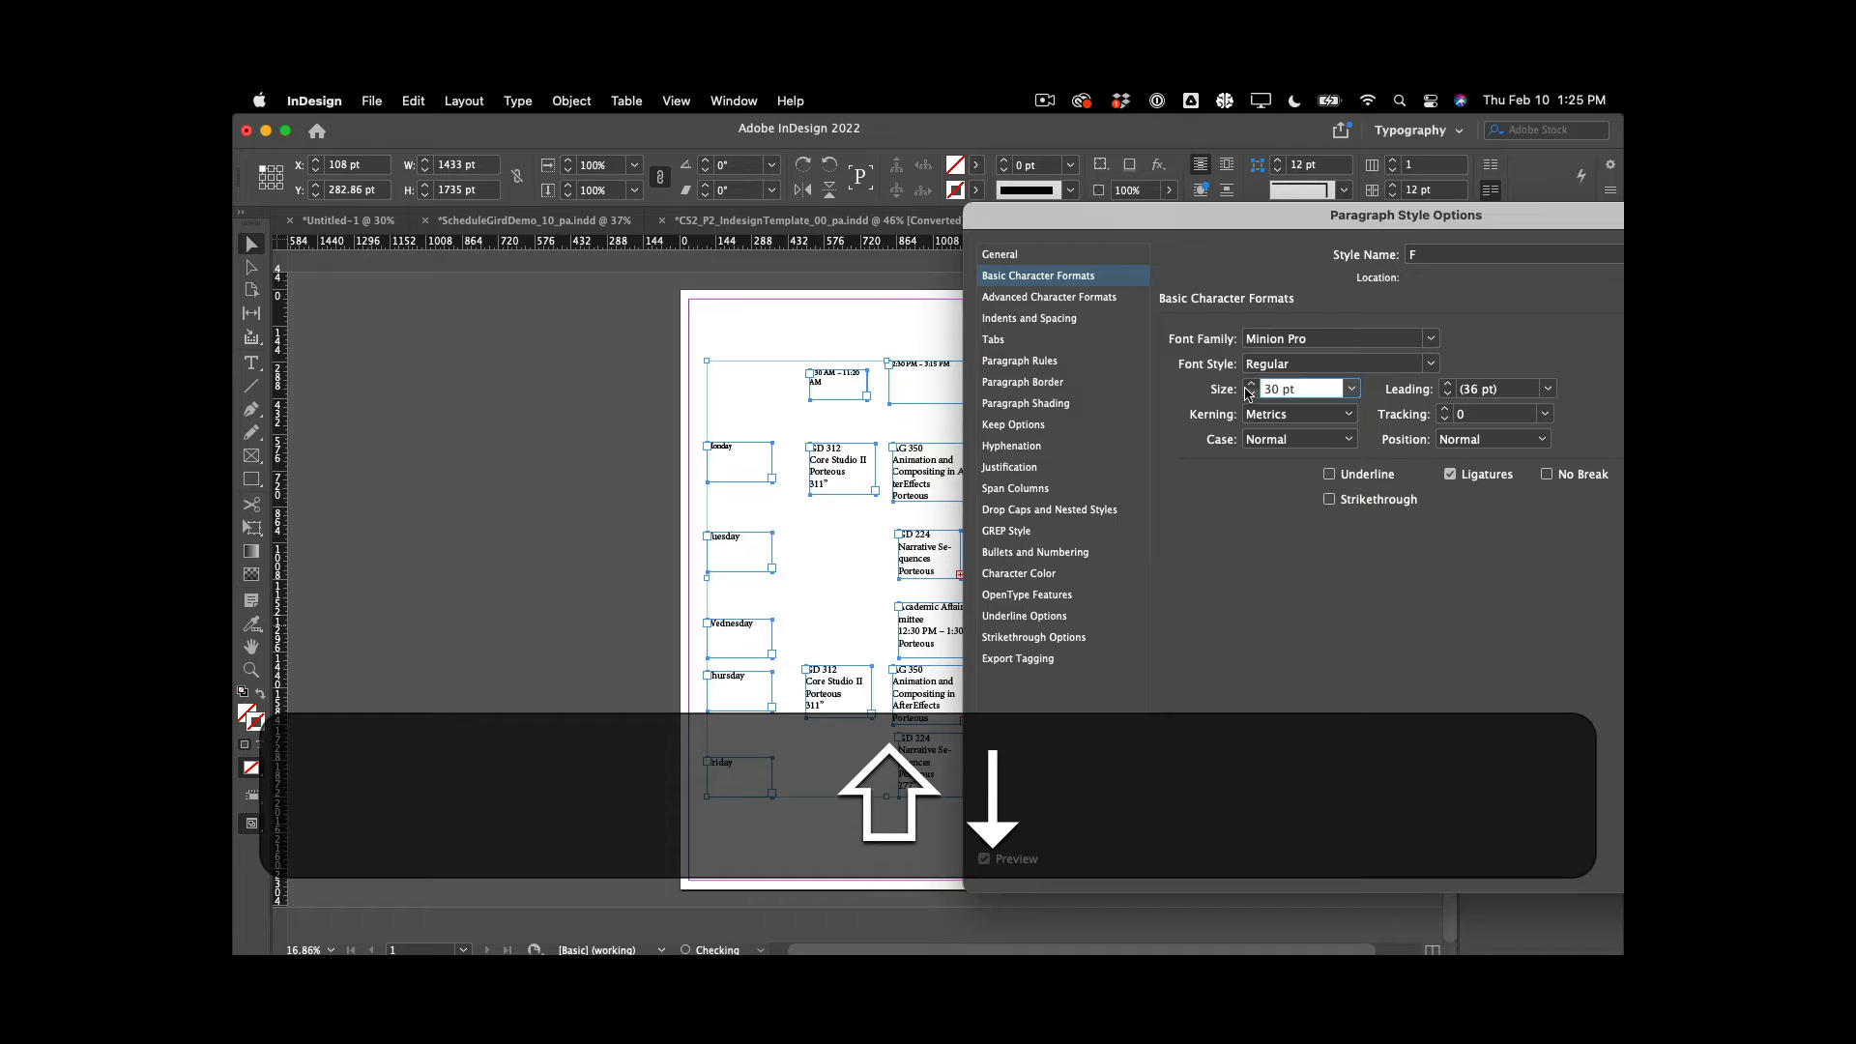
key("shift+Down")
key("shift+Down")
key("shift+Up")
key("shift+Up")
key("Down")
key("Down")
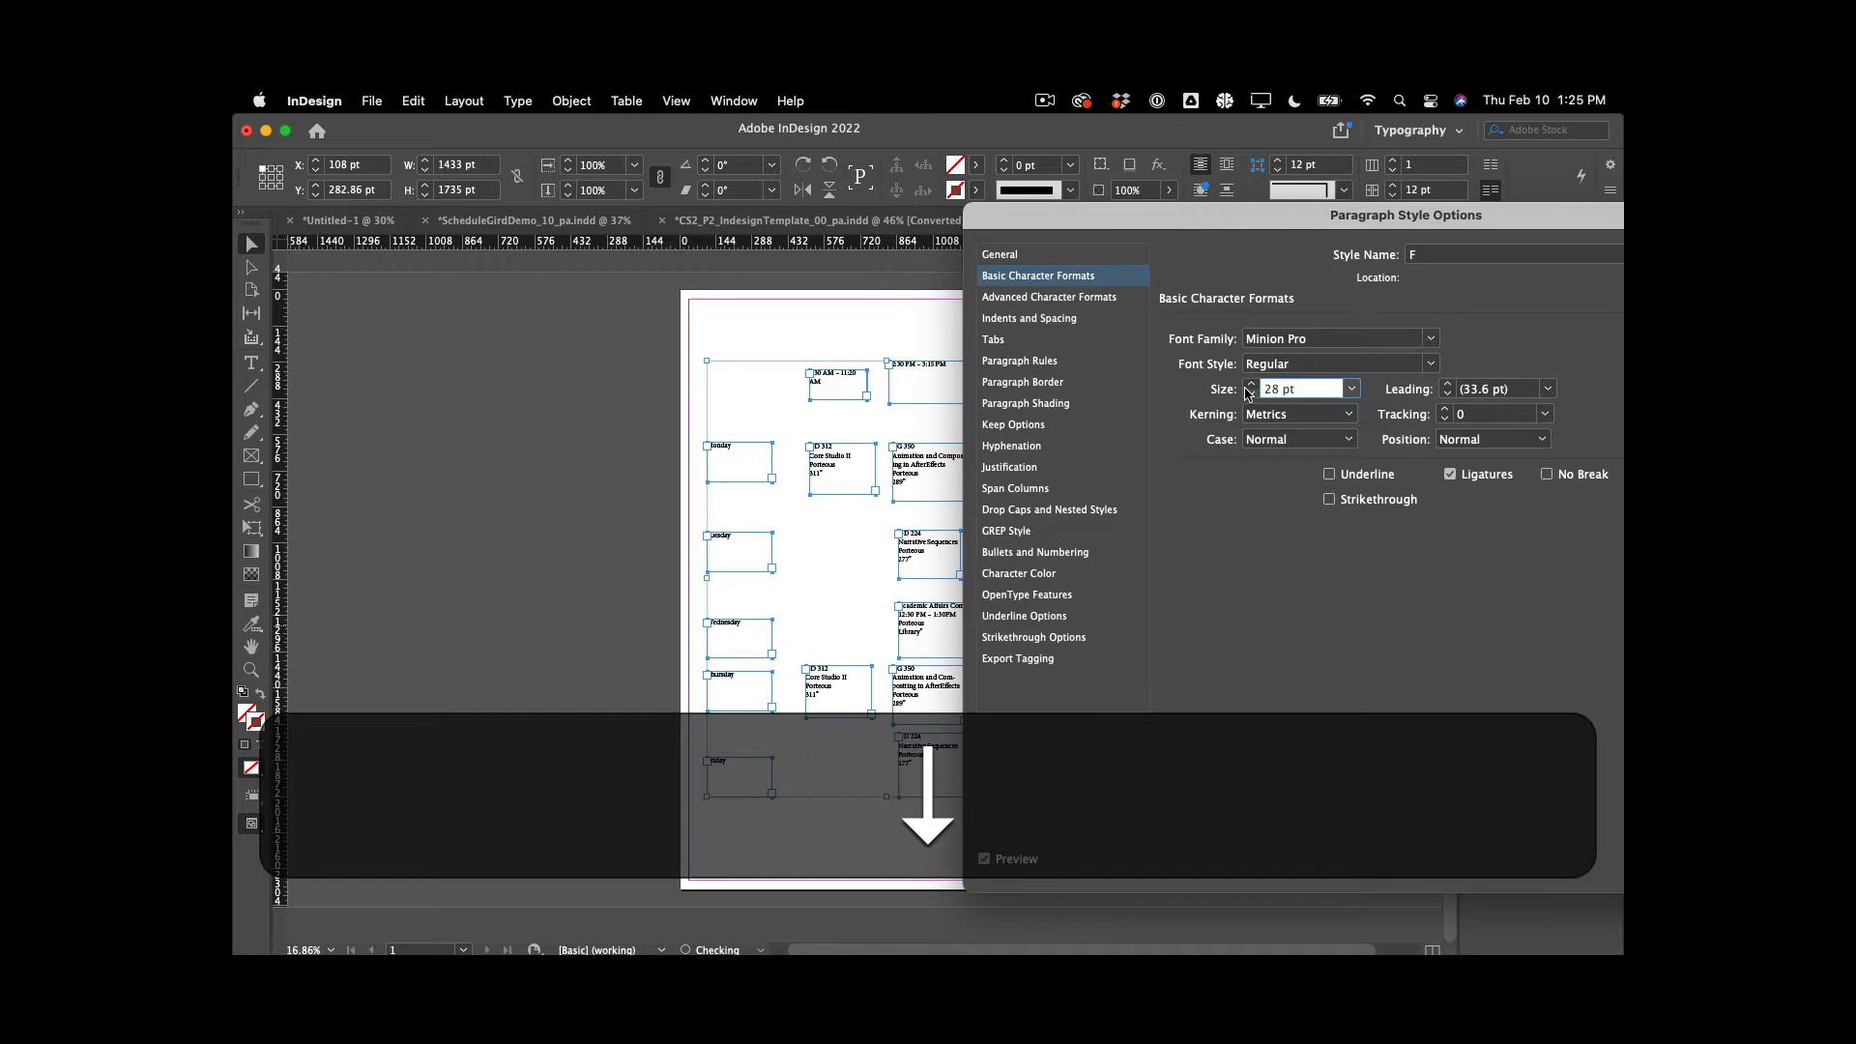
key("Down")
key("Down")
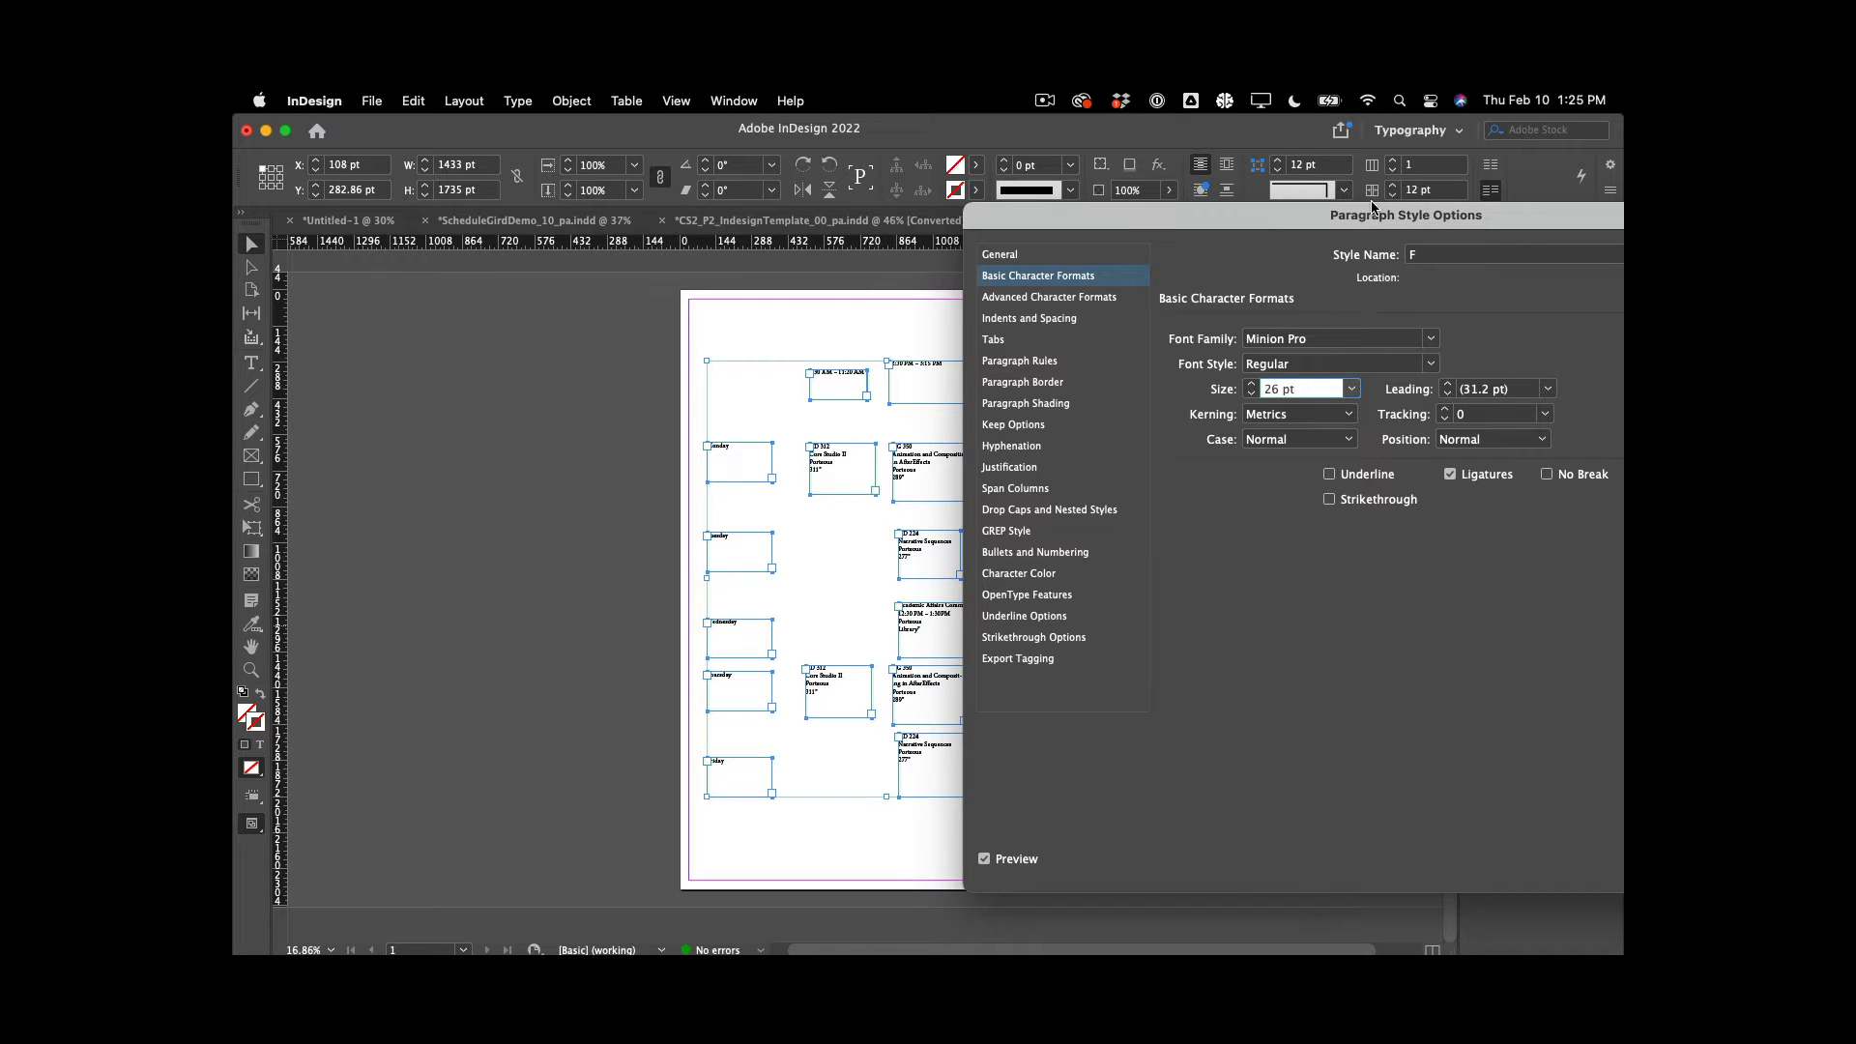
Set the font family of paragraph style F to SF Pro Display in the Regular style
left_click_drag(1373, 206, 1151, 252)
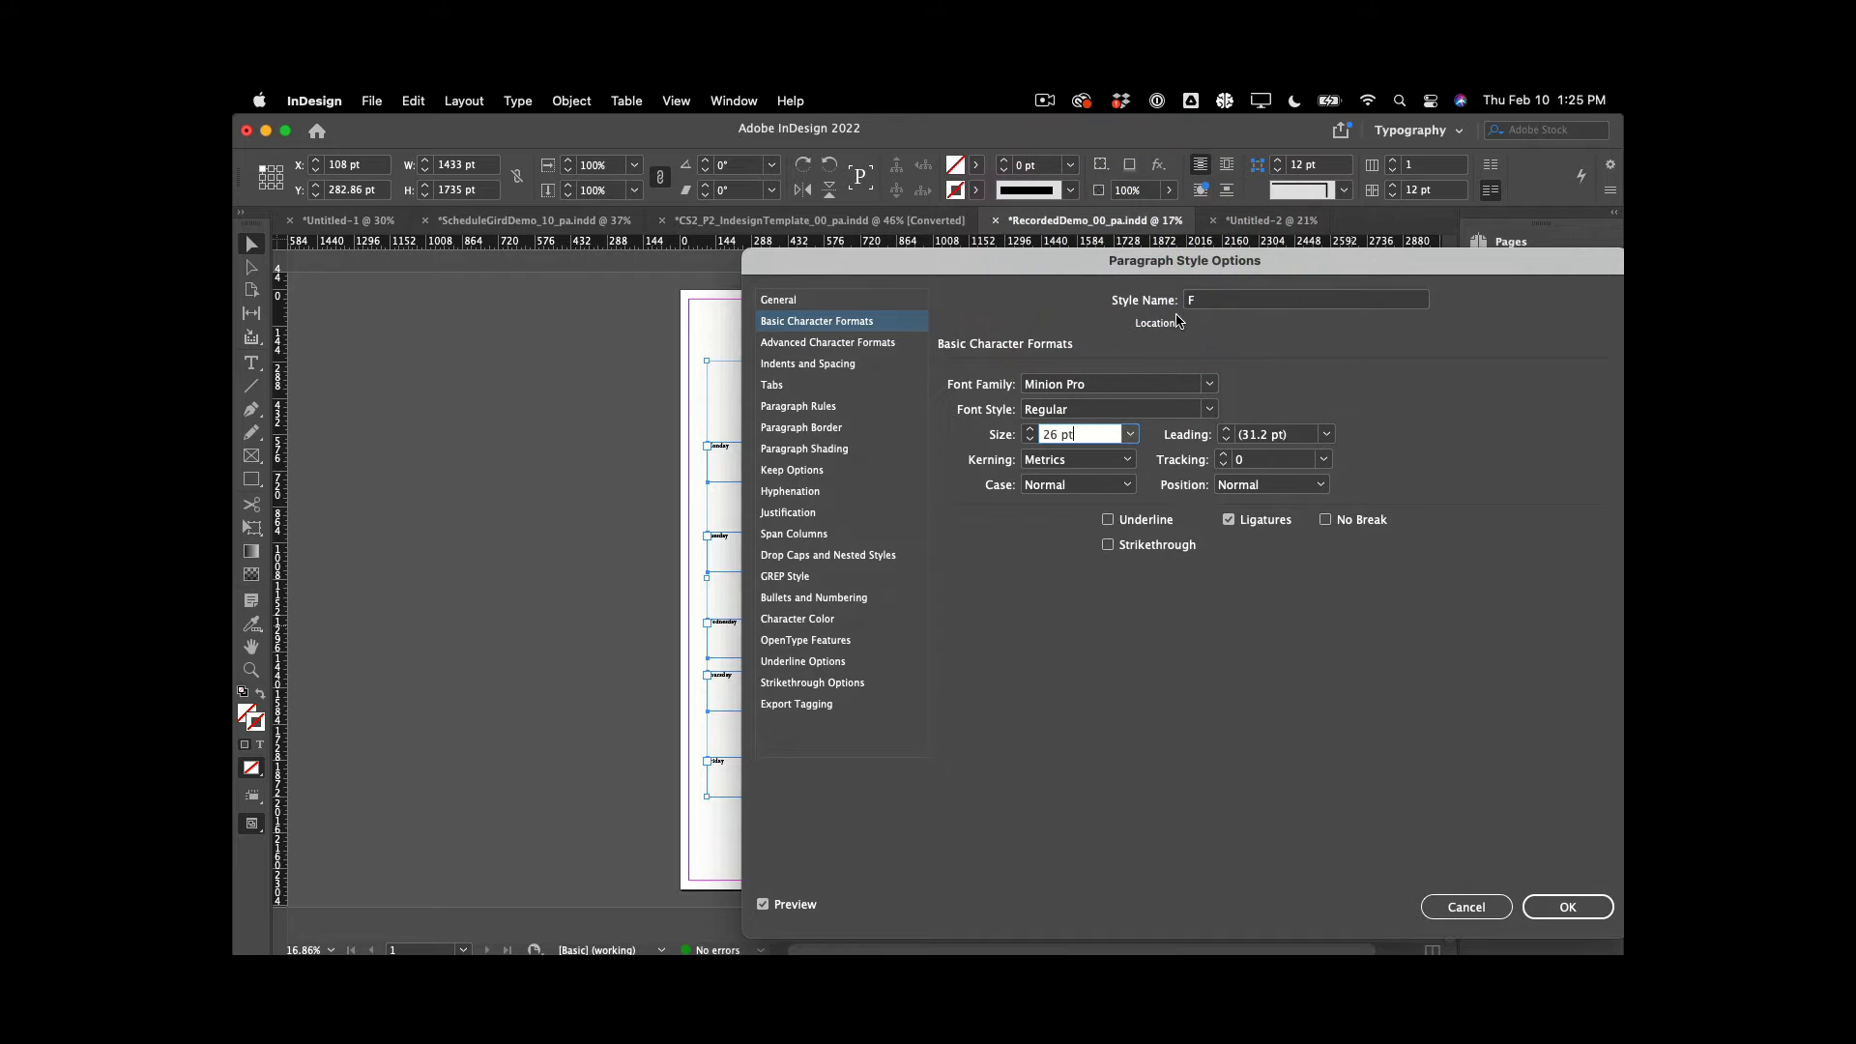
left_click(1198, 304)
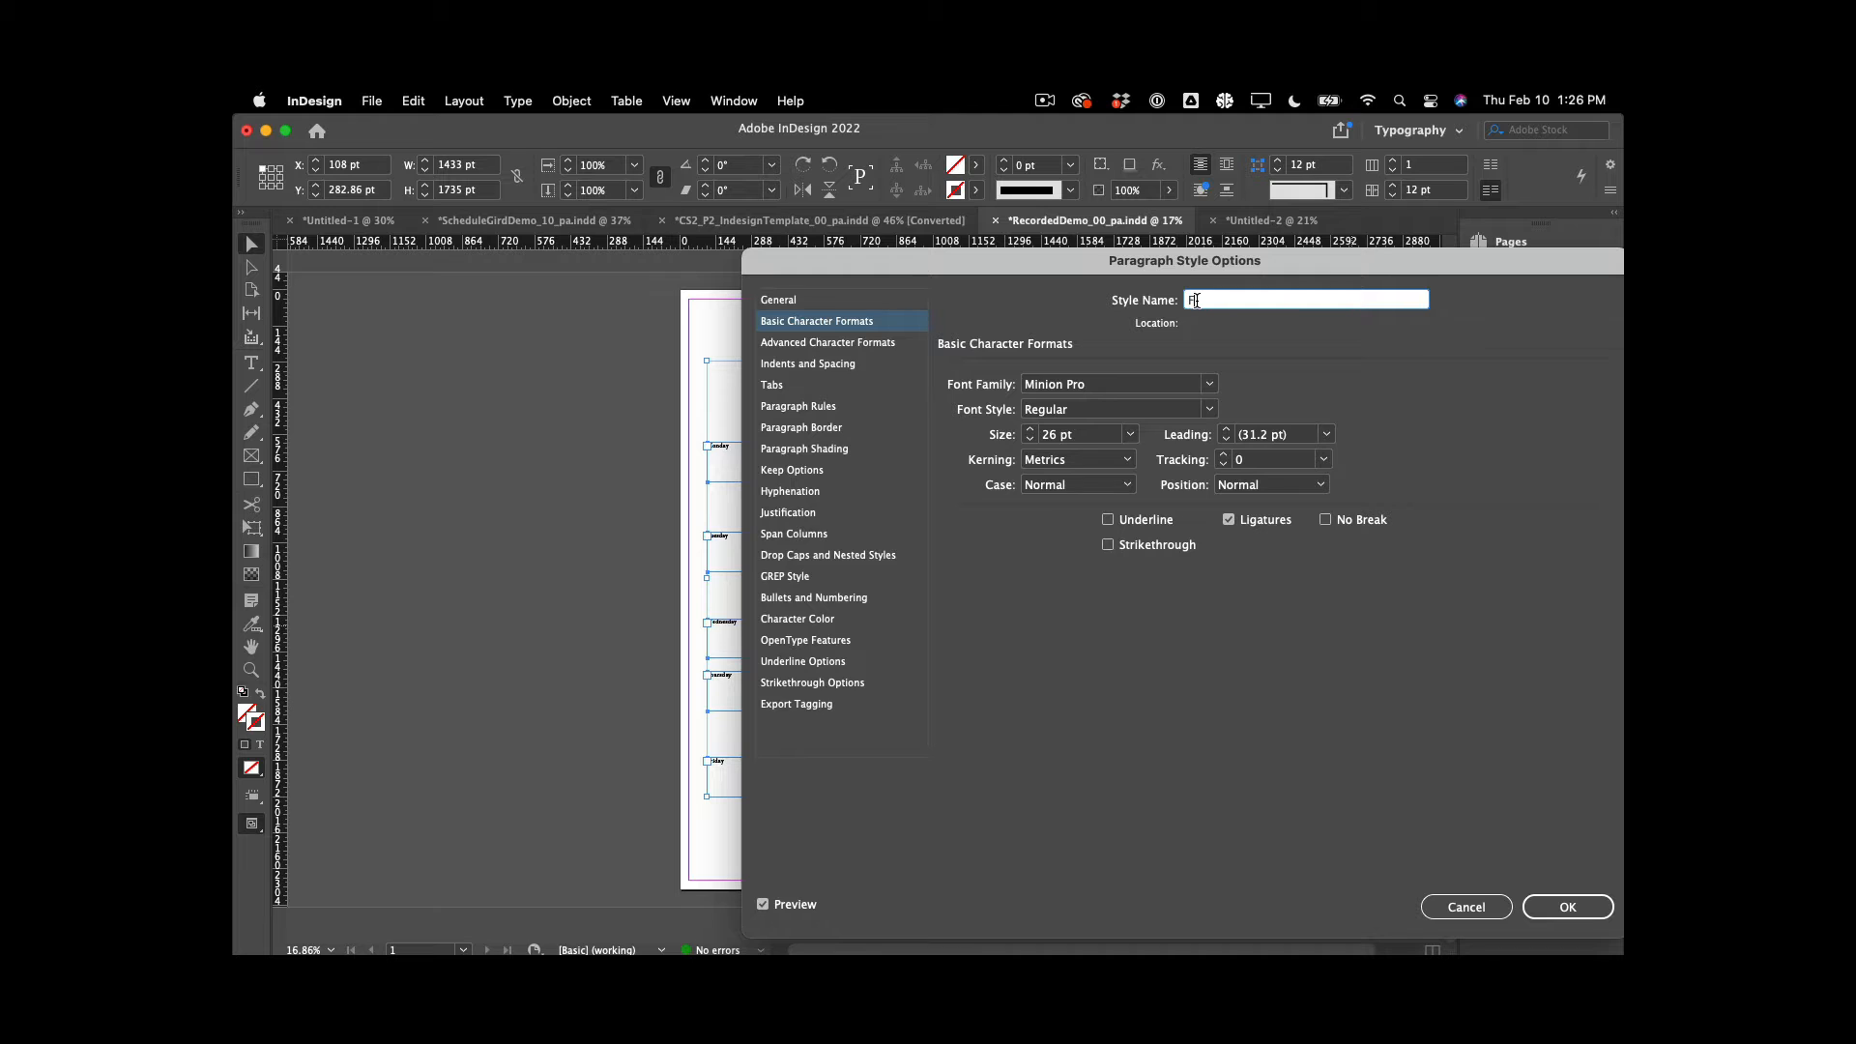
left_click(1119, 385)
type("SF Pro Display")
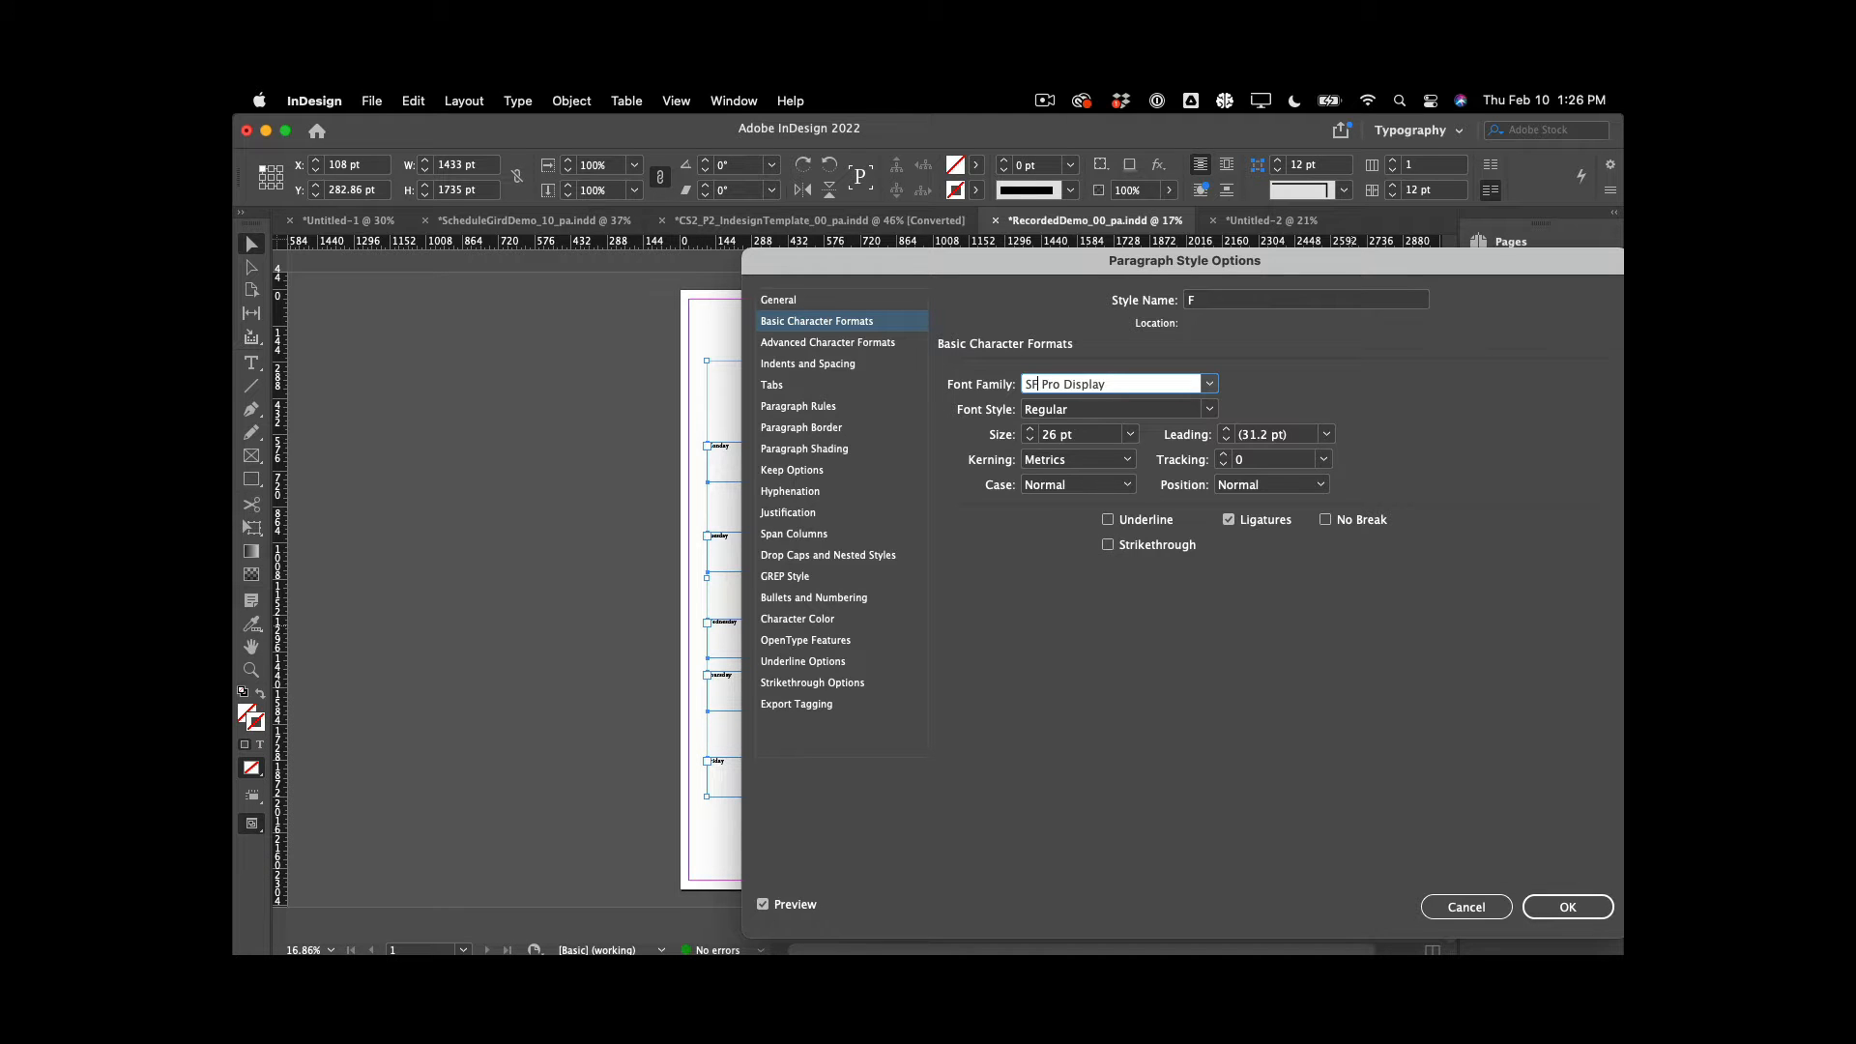
left_click_drag(1002, 276, 1231, 263)
left_click(1338, 401)
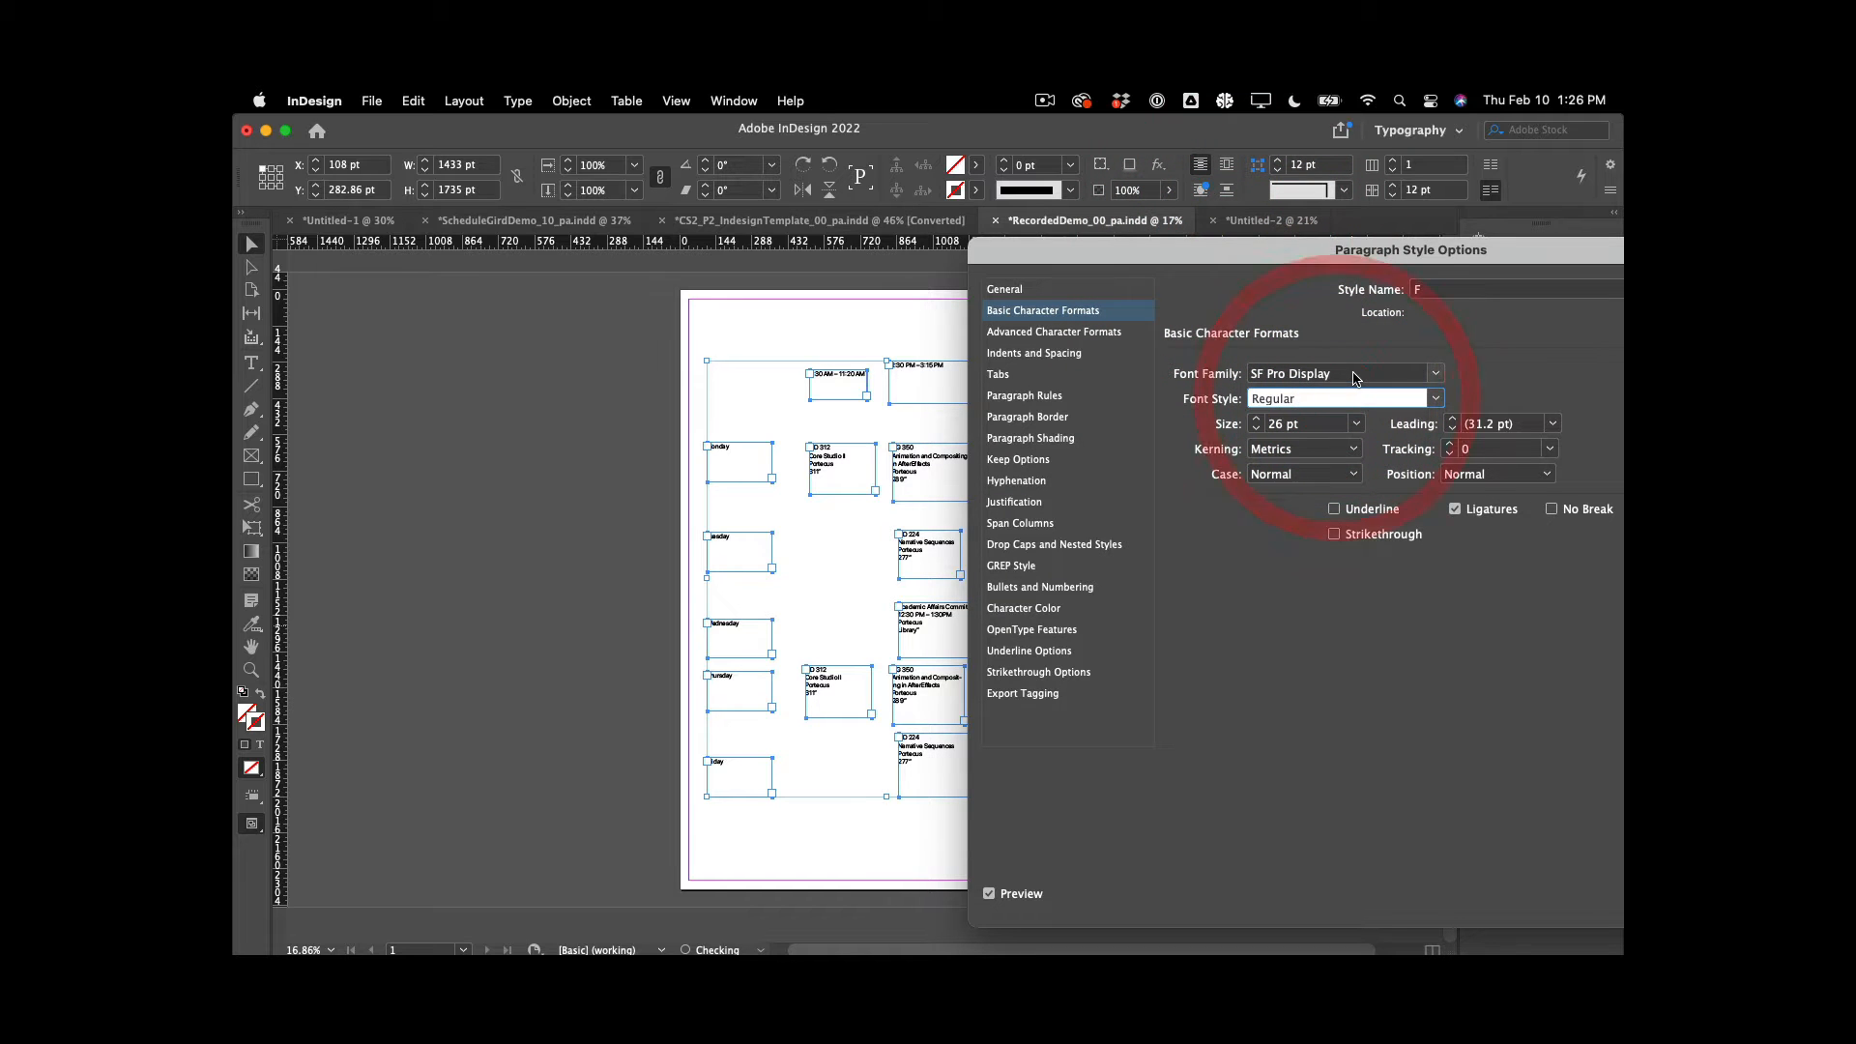
scroll(678, 544, "up", 3)
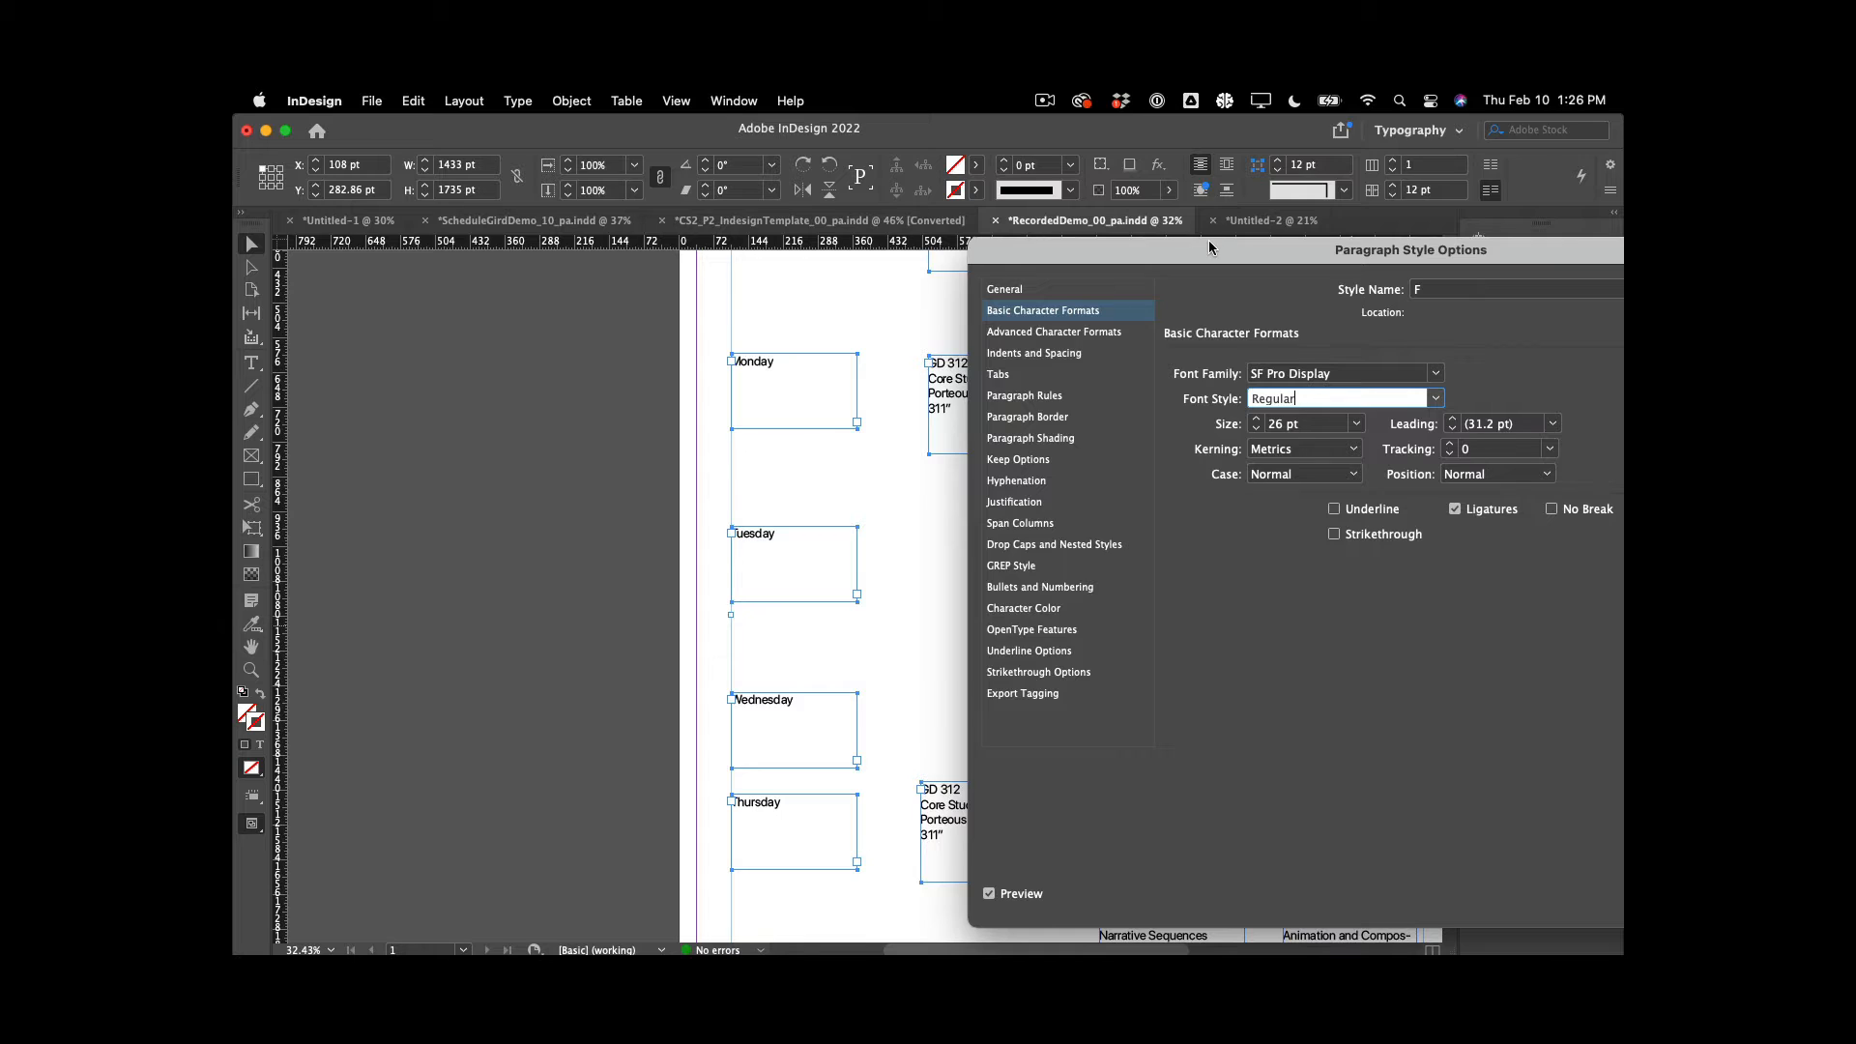
left_click_drag(1209, 247, 849, 147)
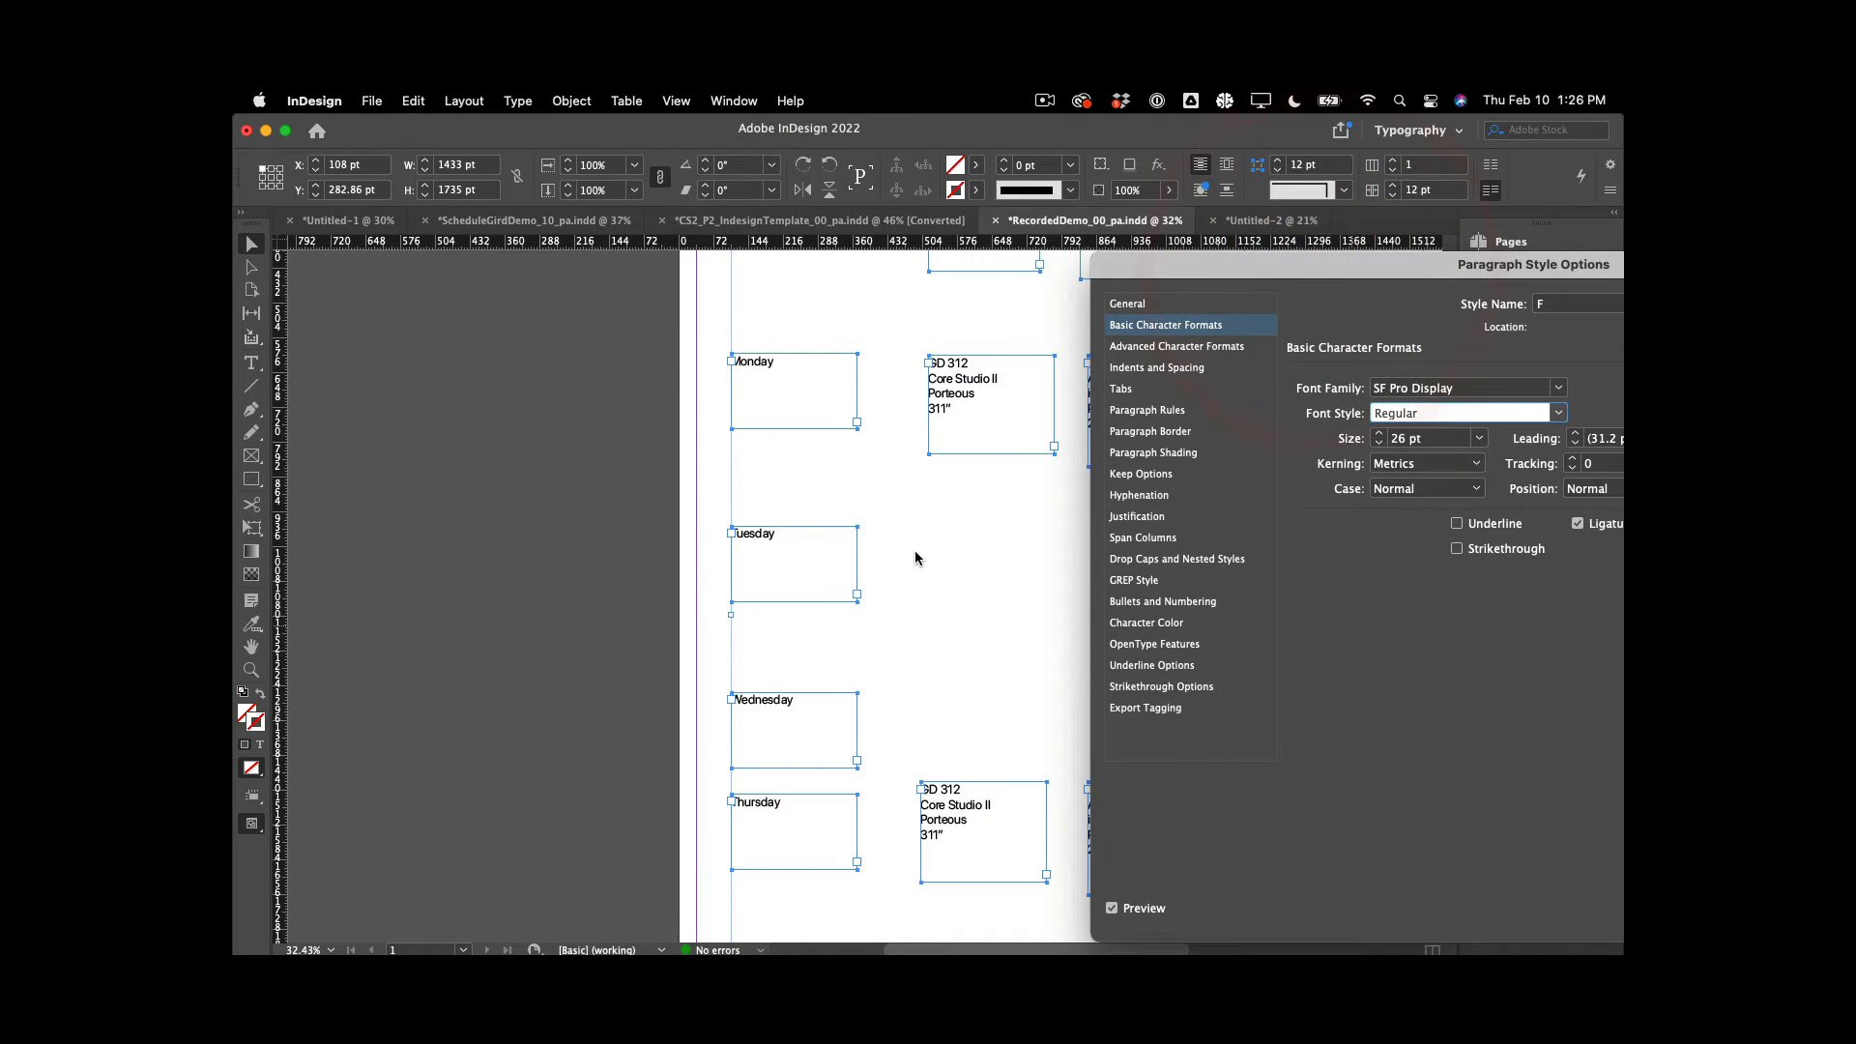
scroll(912, 551, "down", 2)
scroll(915, 557, "up", 2)
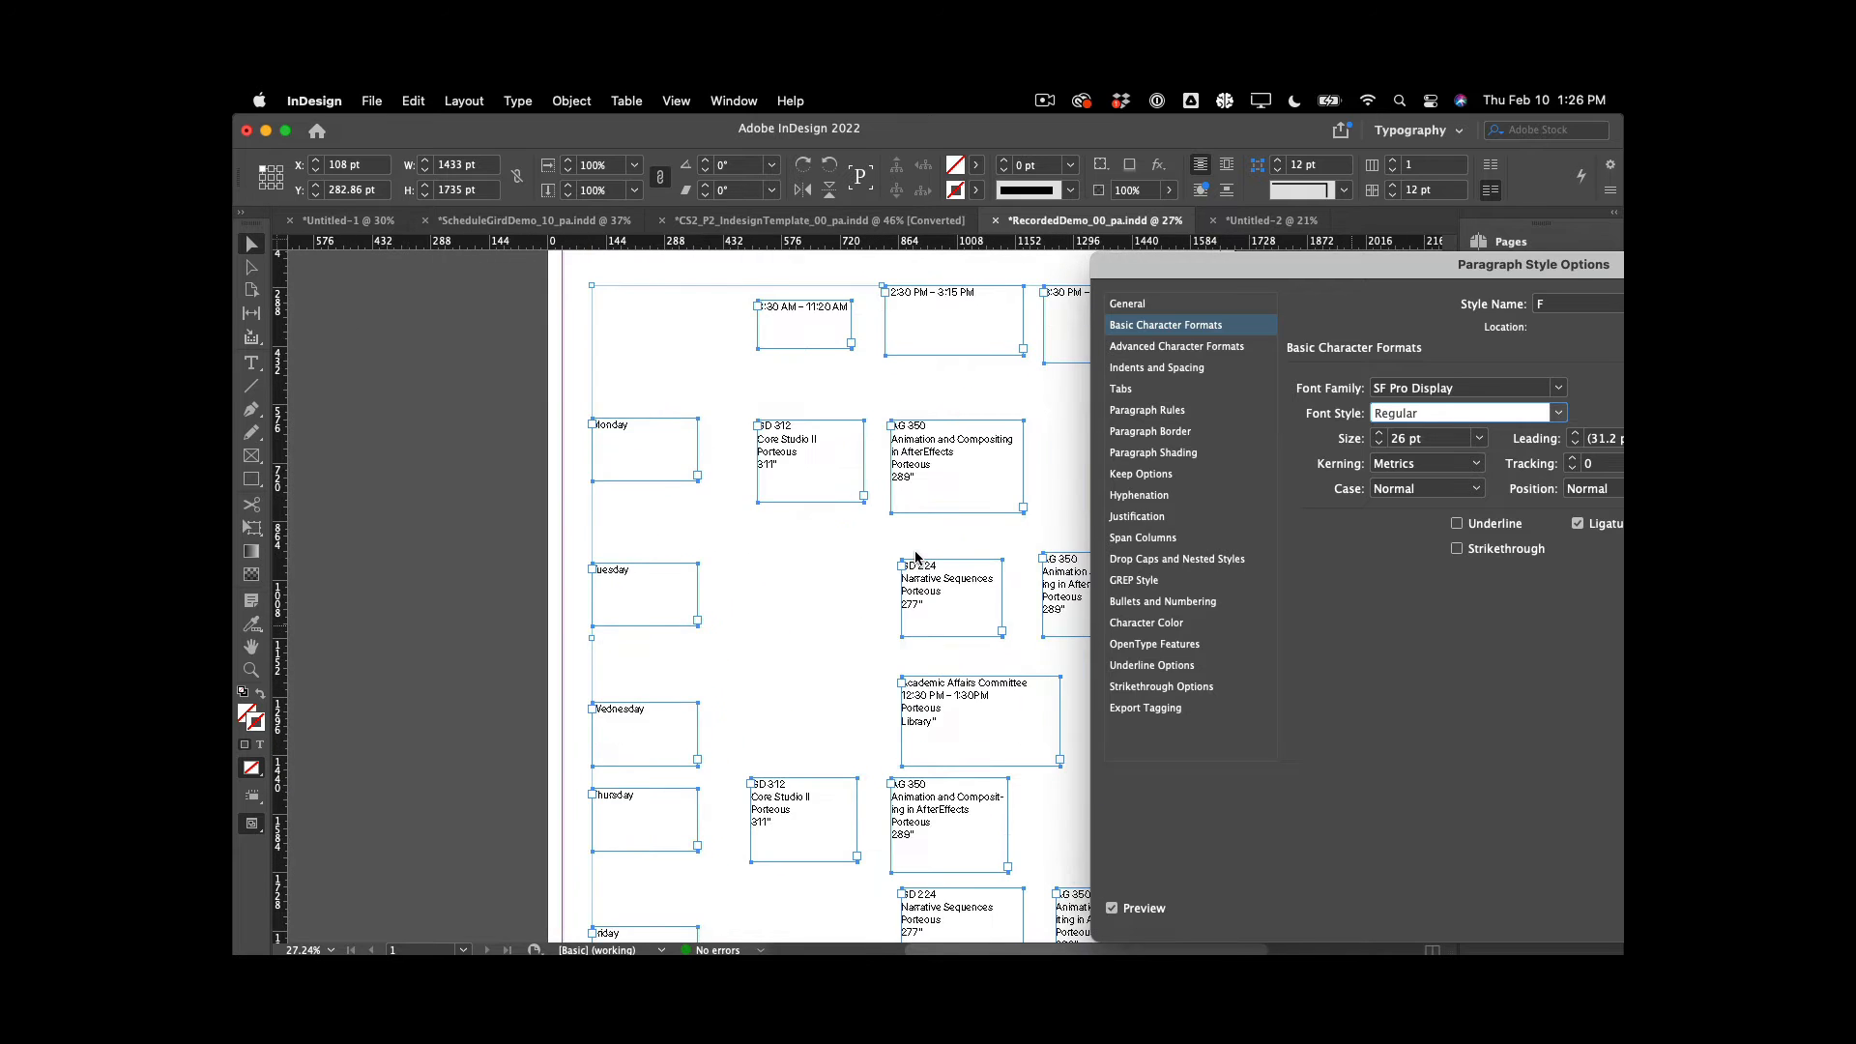
left_click(900, 585)
key("space")
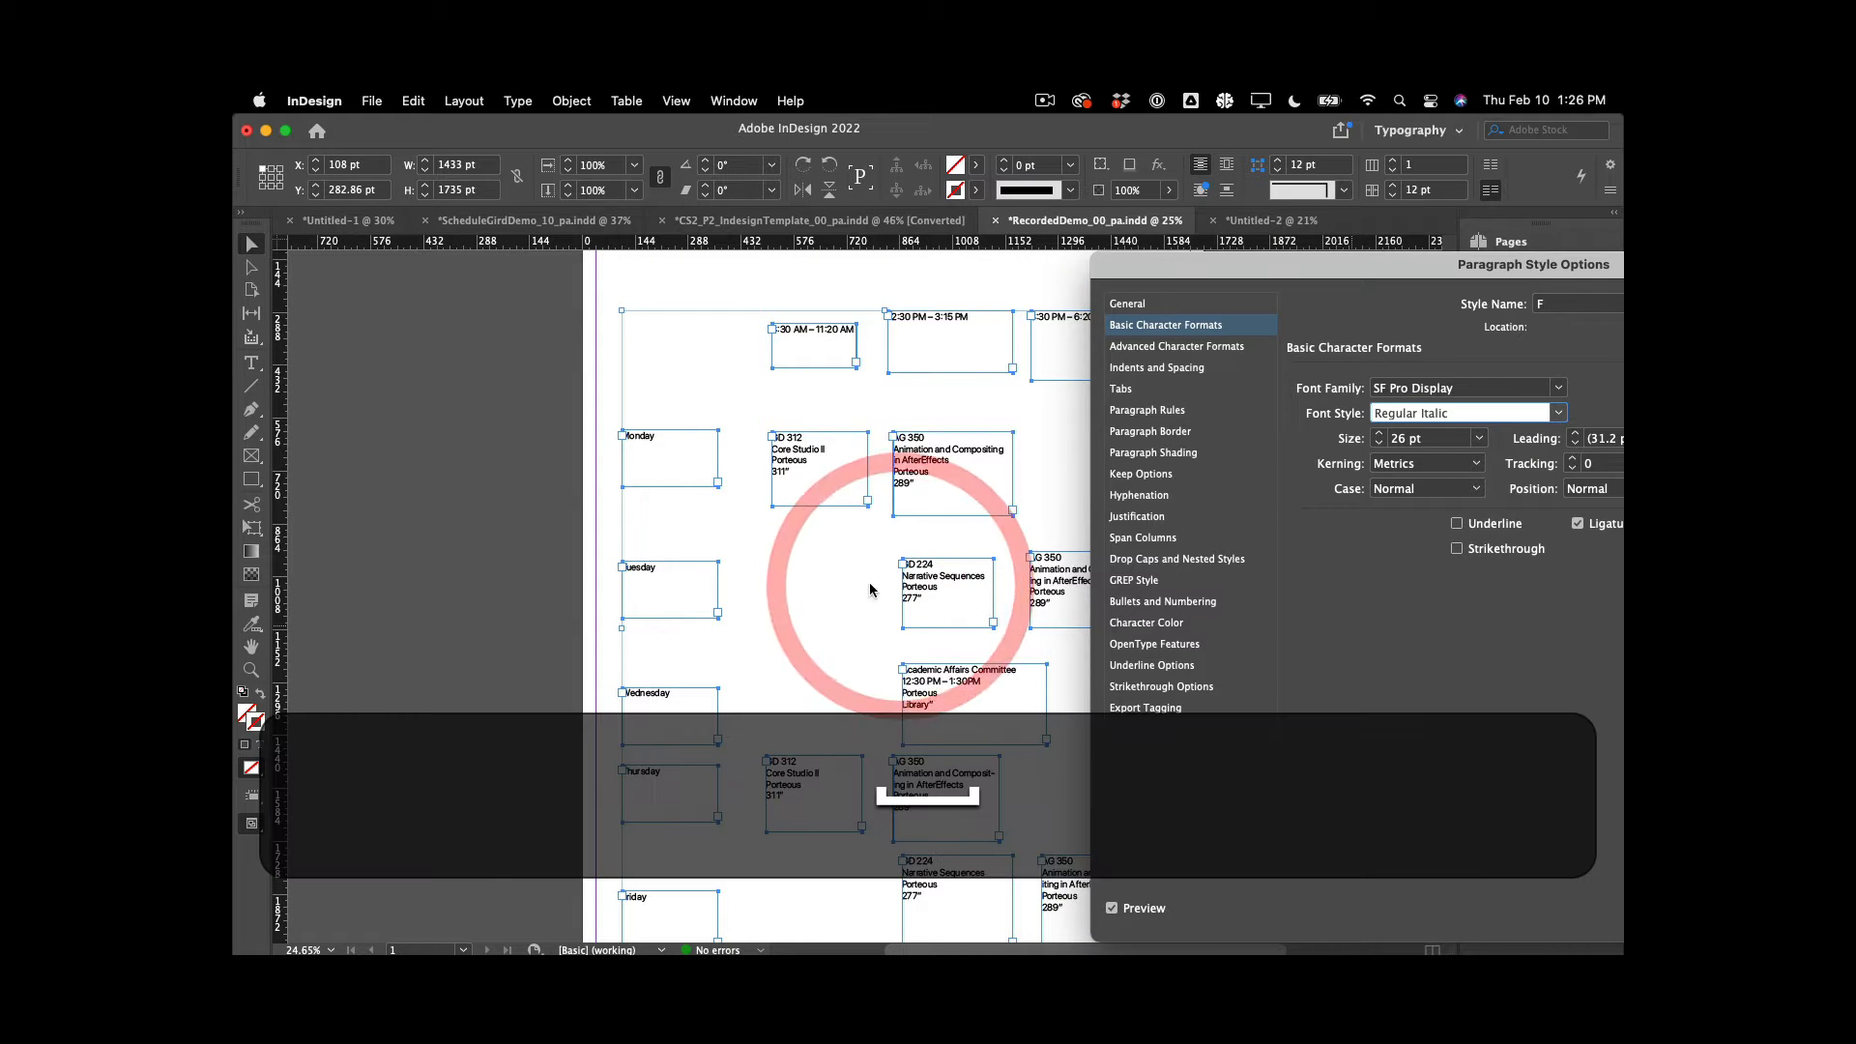
Set the font style of paragraph style F back to Regular
left_click(665, 541)
left_click_drag(1326, 266, 1189, 245)
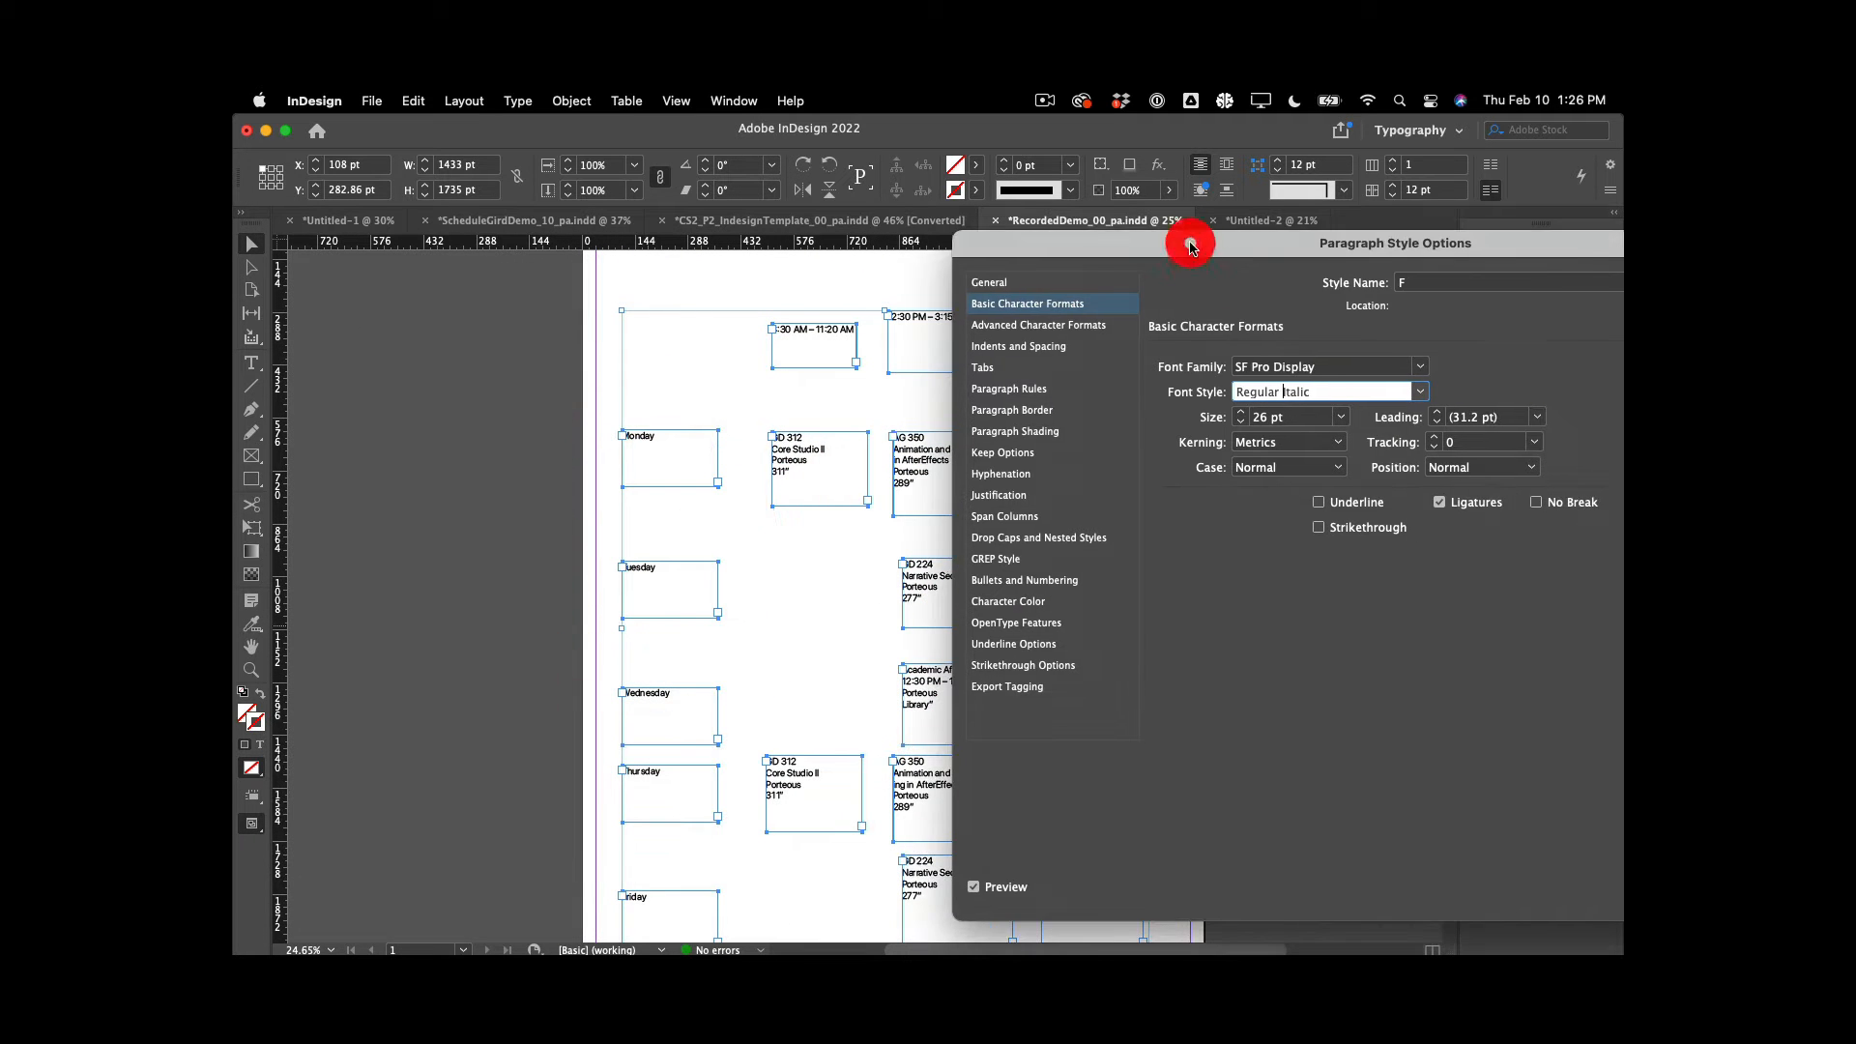
left_click(1420, 391)
left_click(1295, 533)
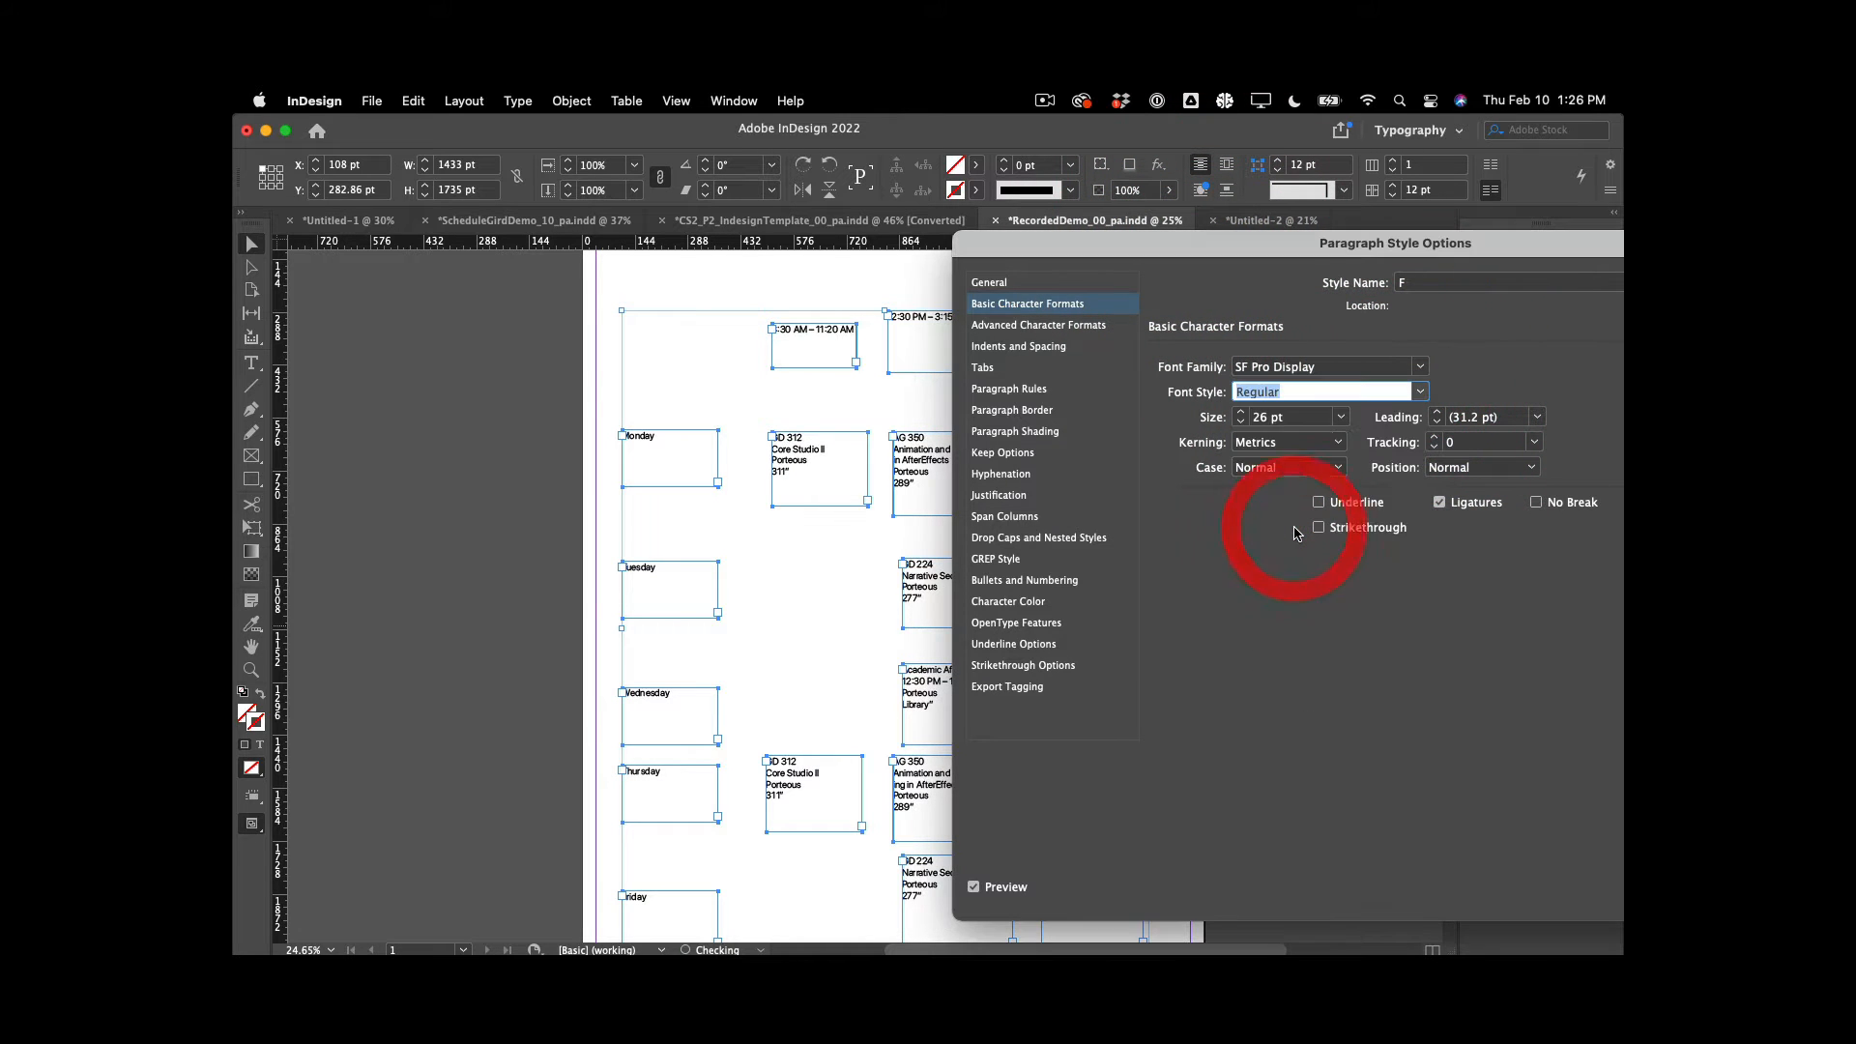
Increase the font size of paragraph style F to 28 pt and check the text in the schedule frames
left_click(1242, 412)
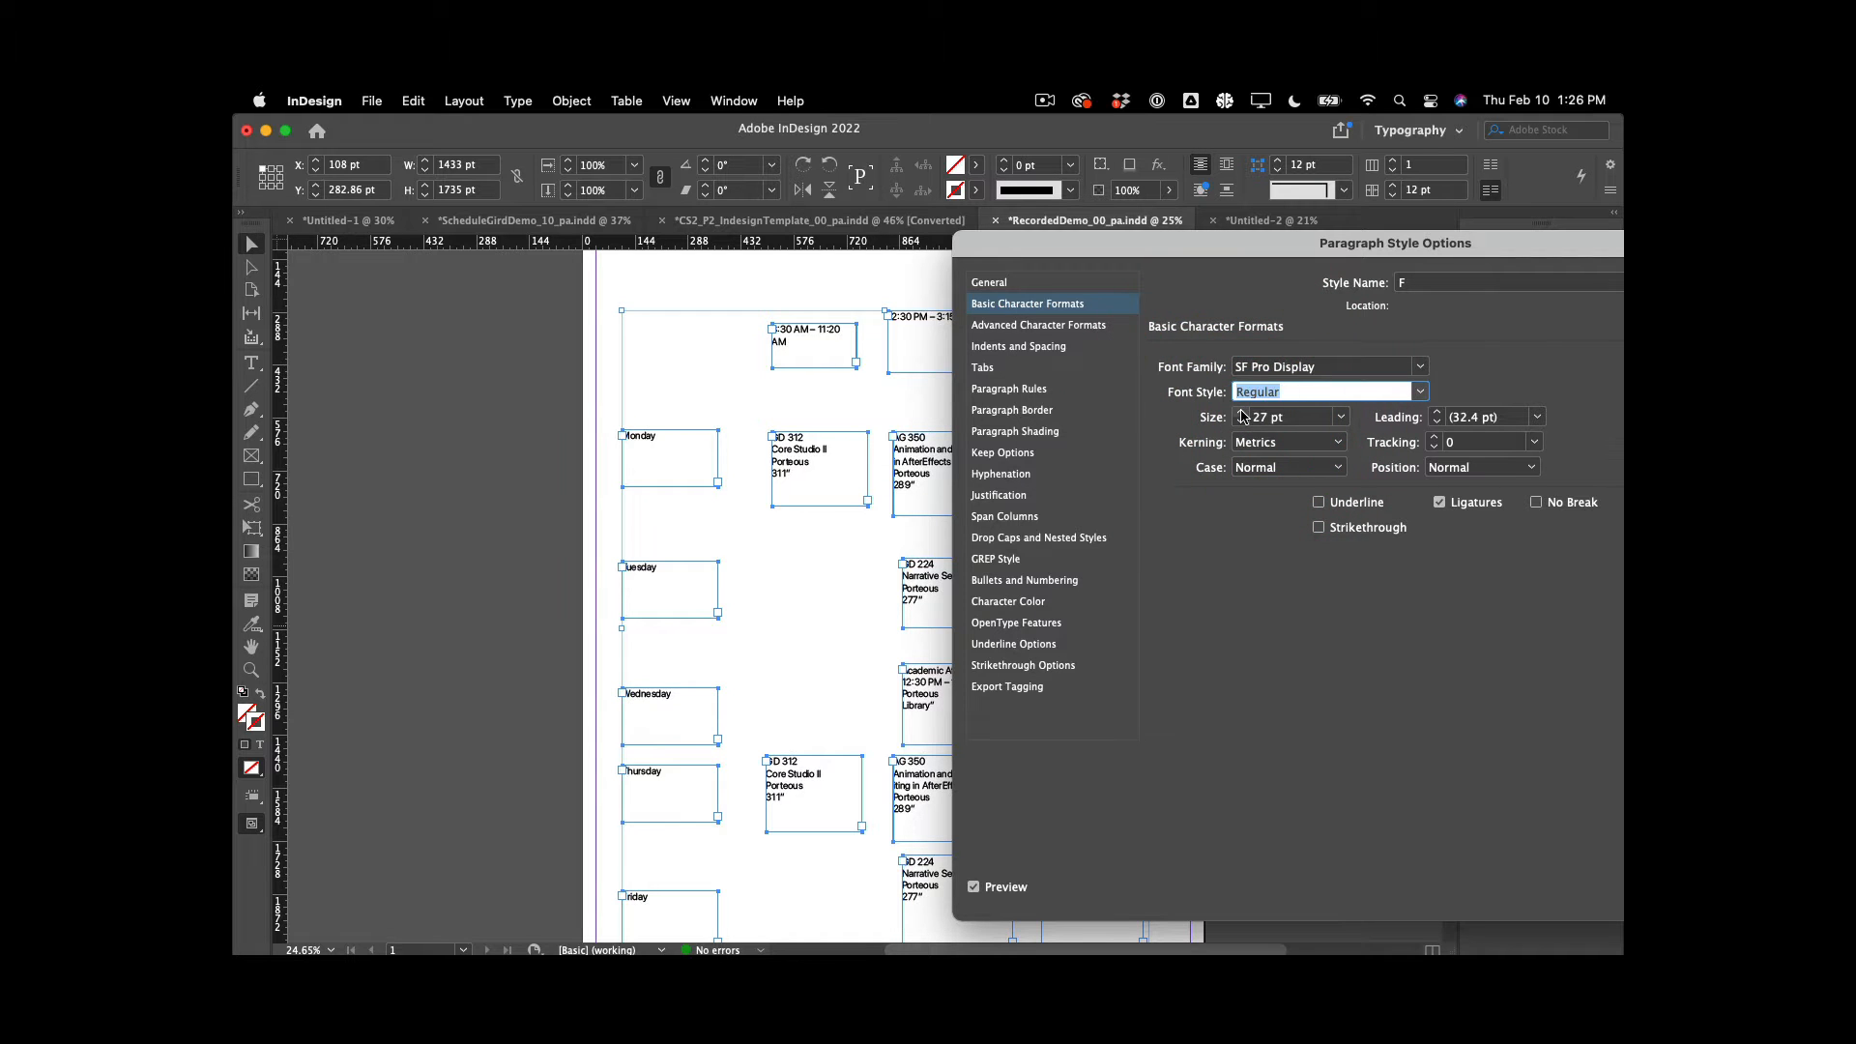
left_click(1242, 413)
left_click_drag(1344, 244, 1618, 253)
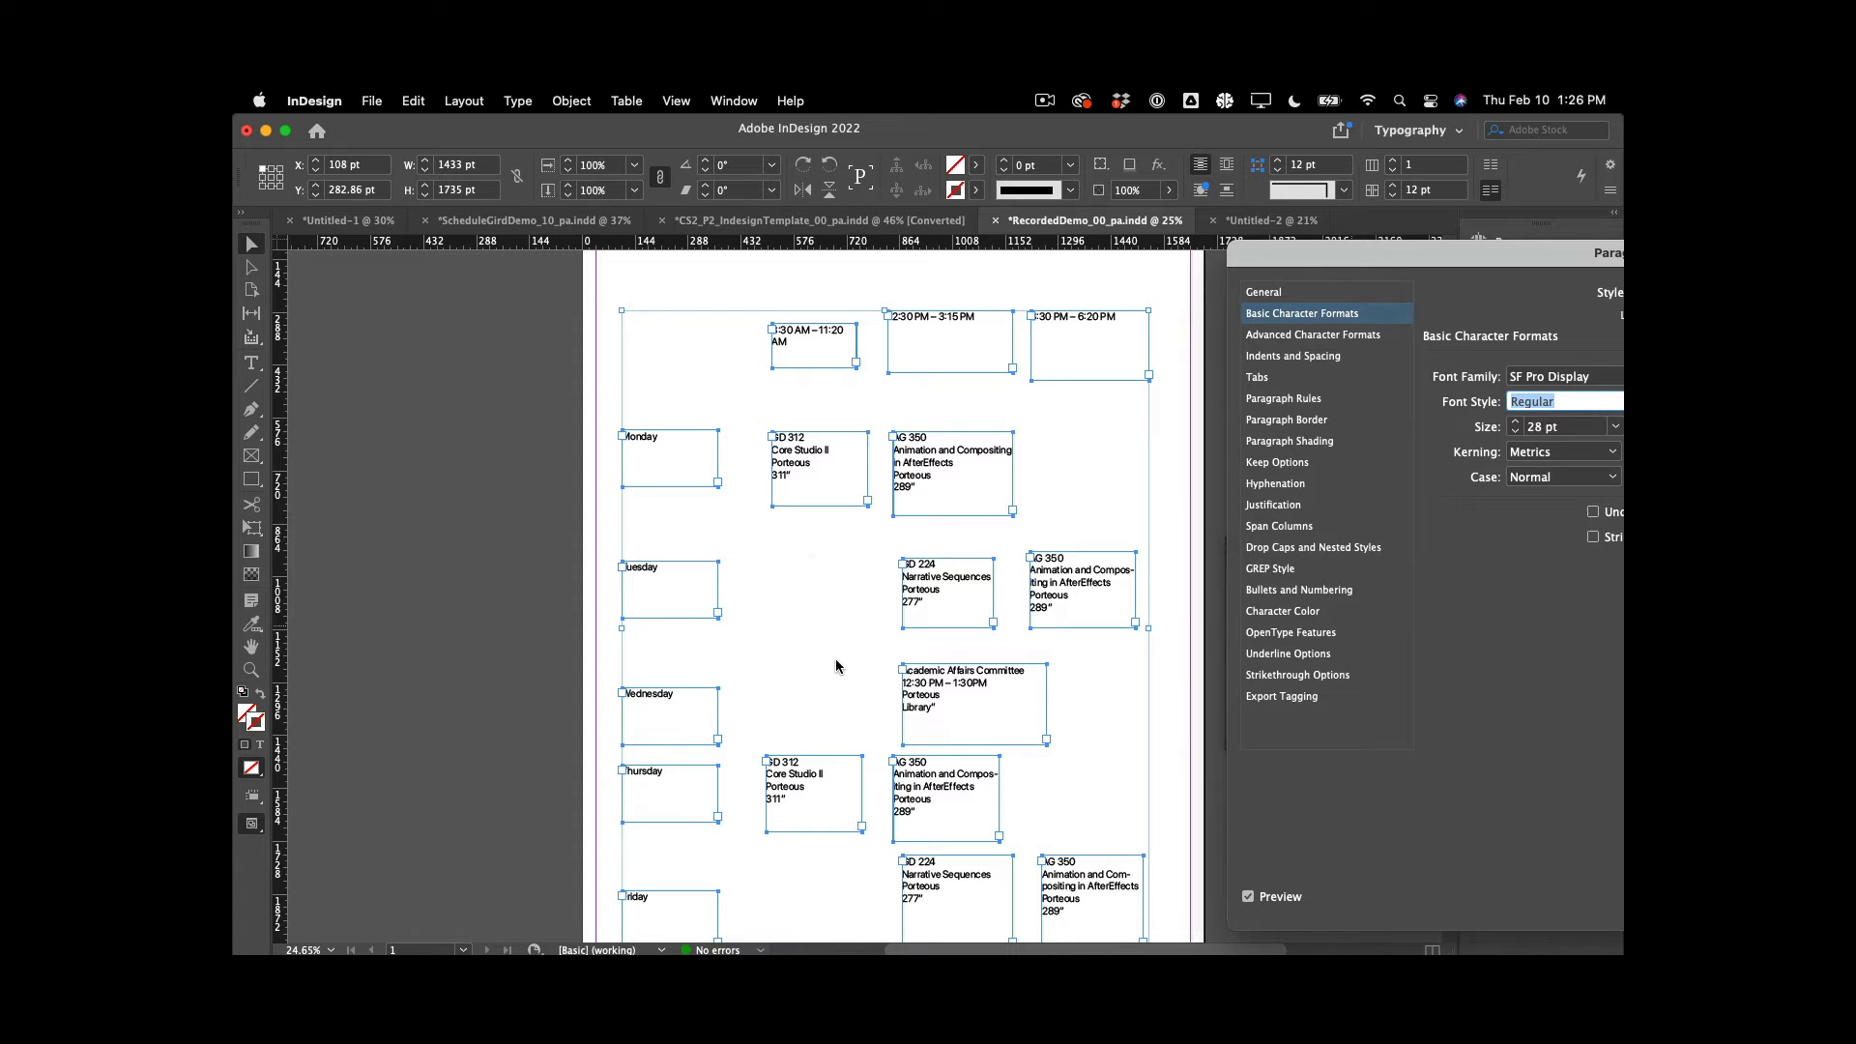
scroll(835, 659, "down", 3)
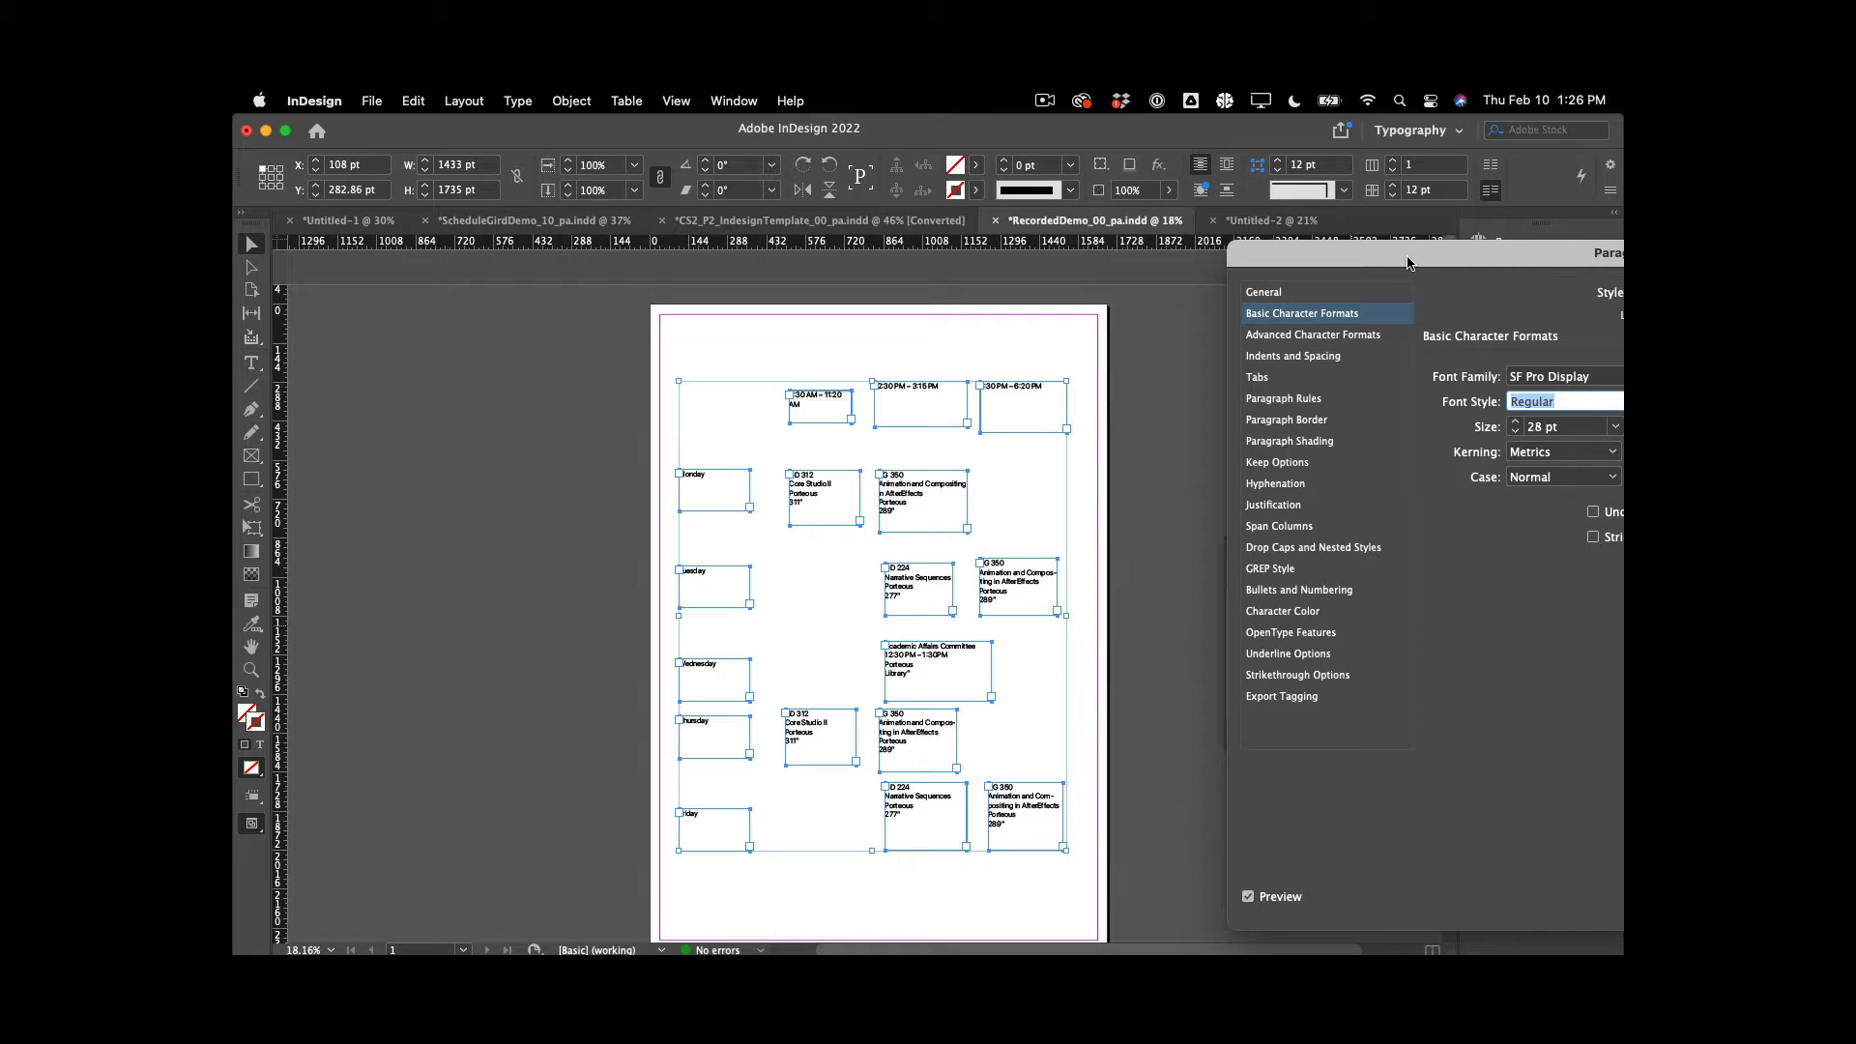
left_click_drag(1408, 261, 1187, 246)
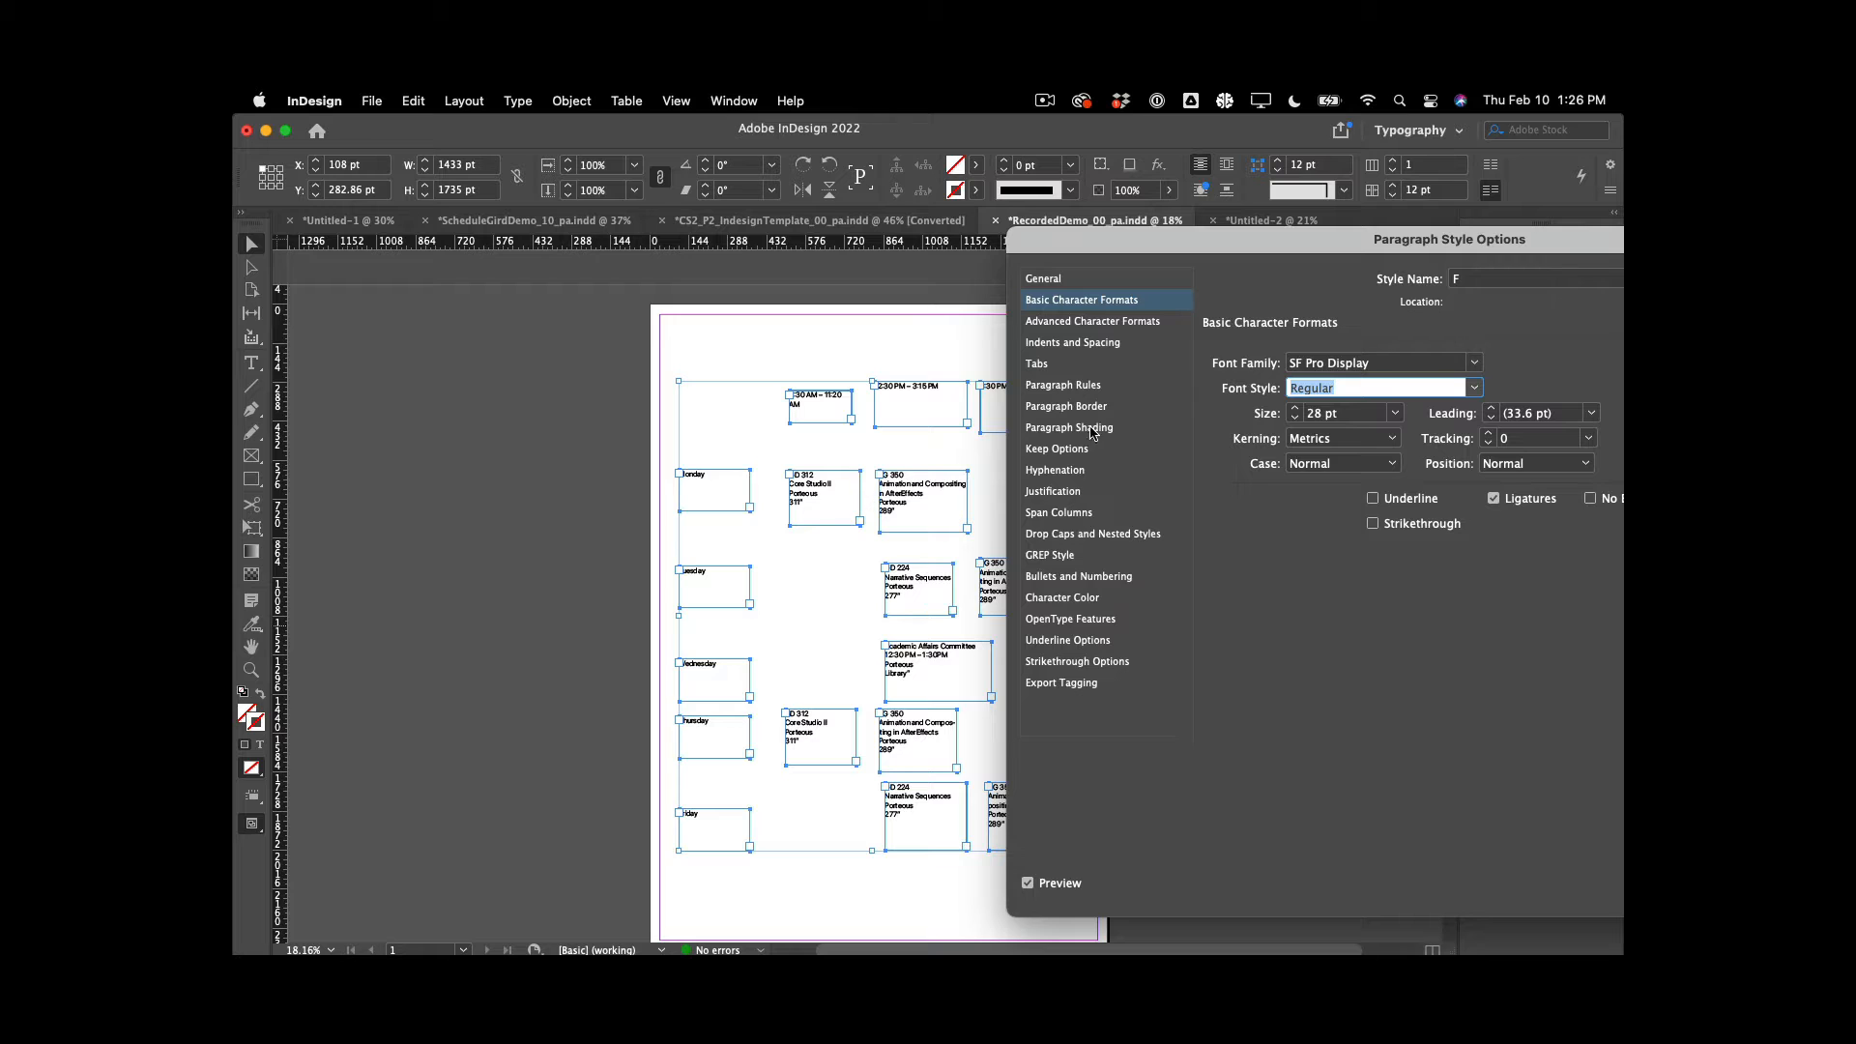
scroll(847, 465, "up", 4)
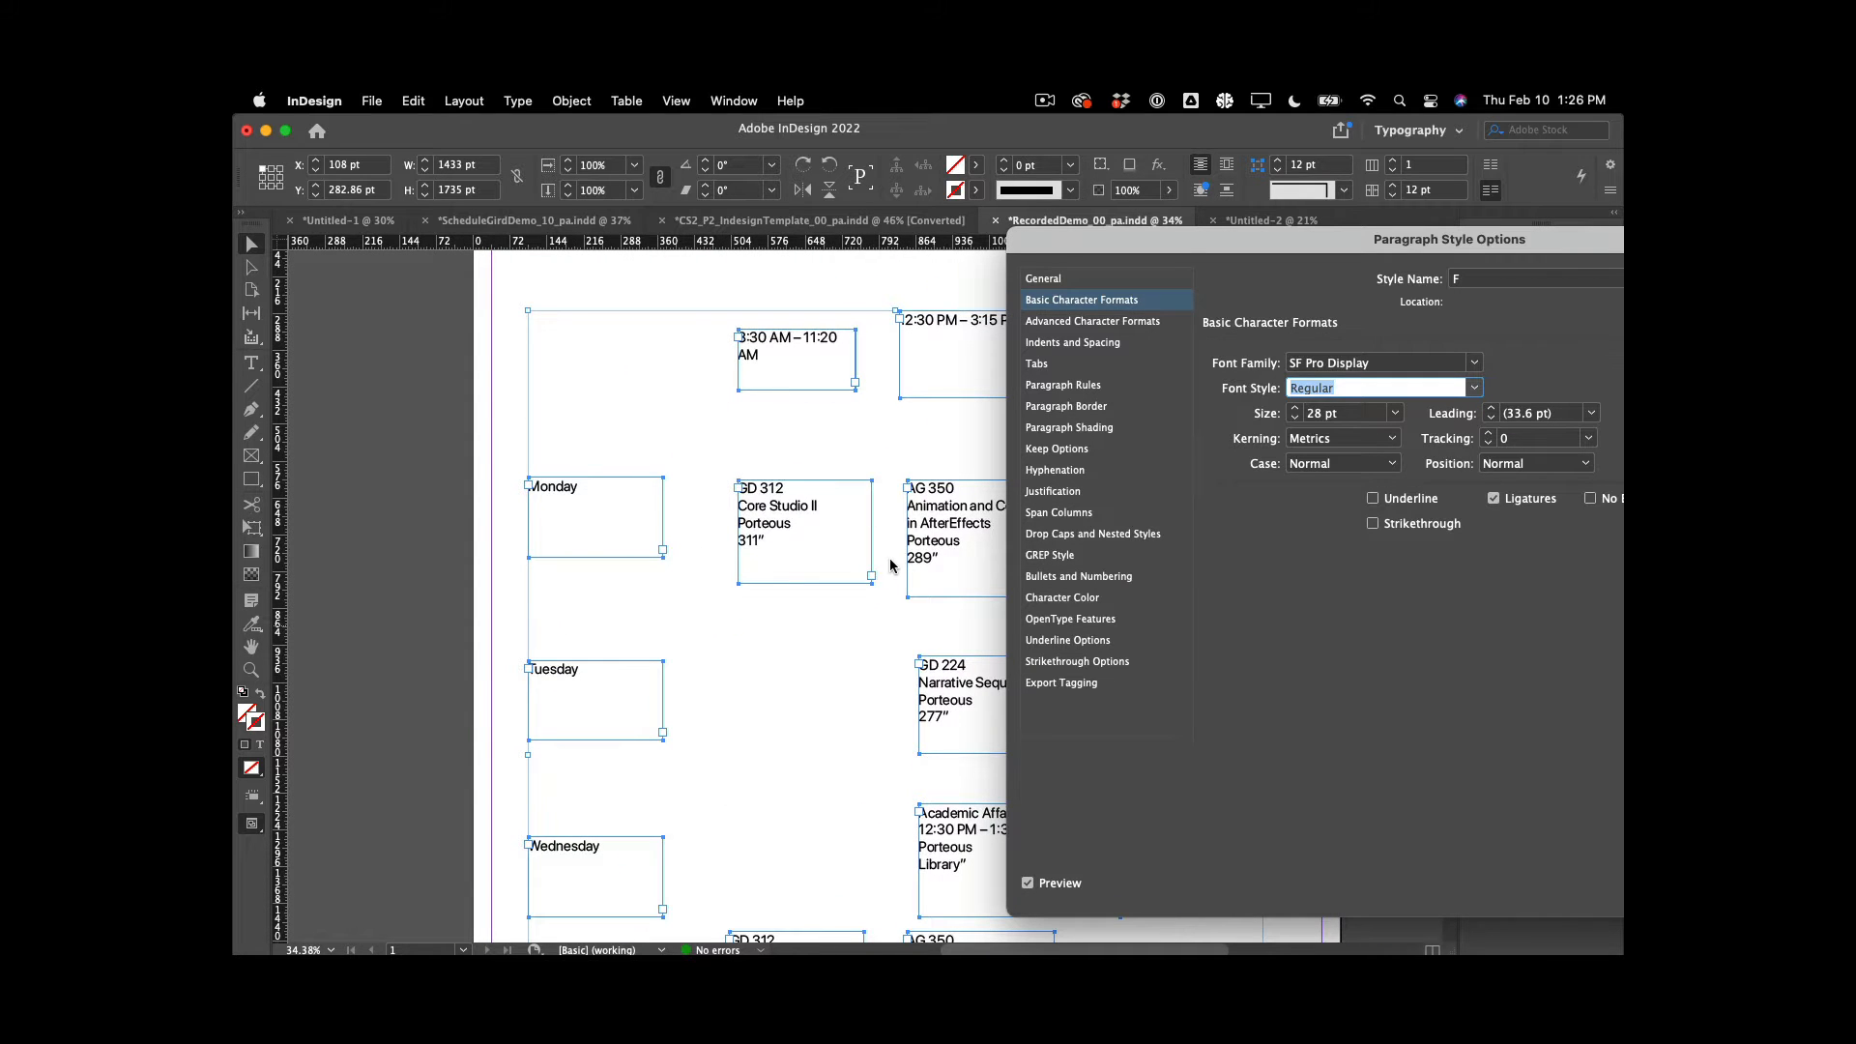
left_click(746, 580)
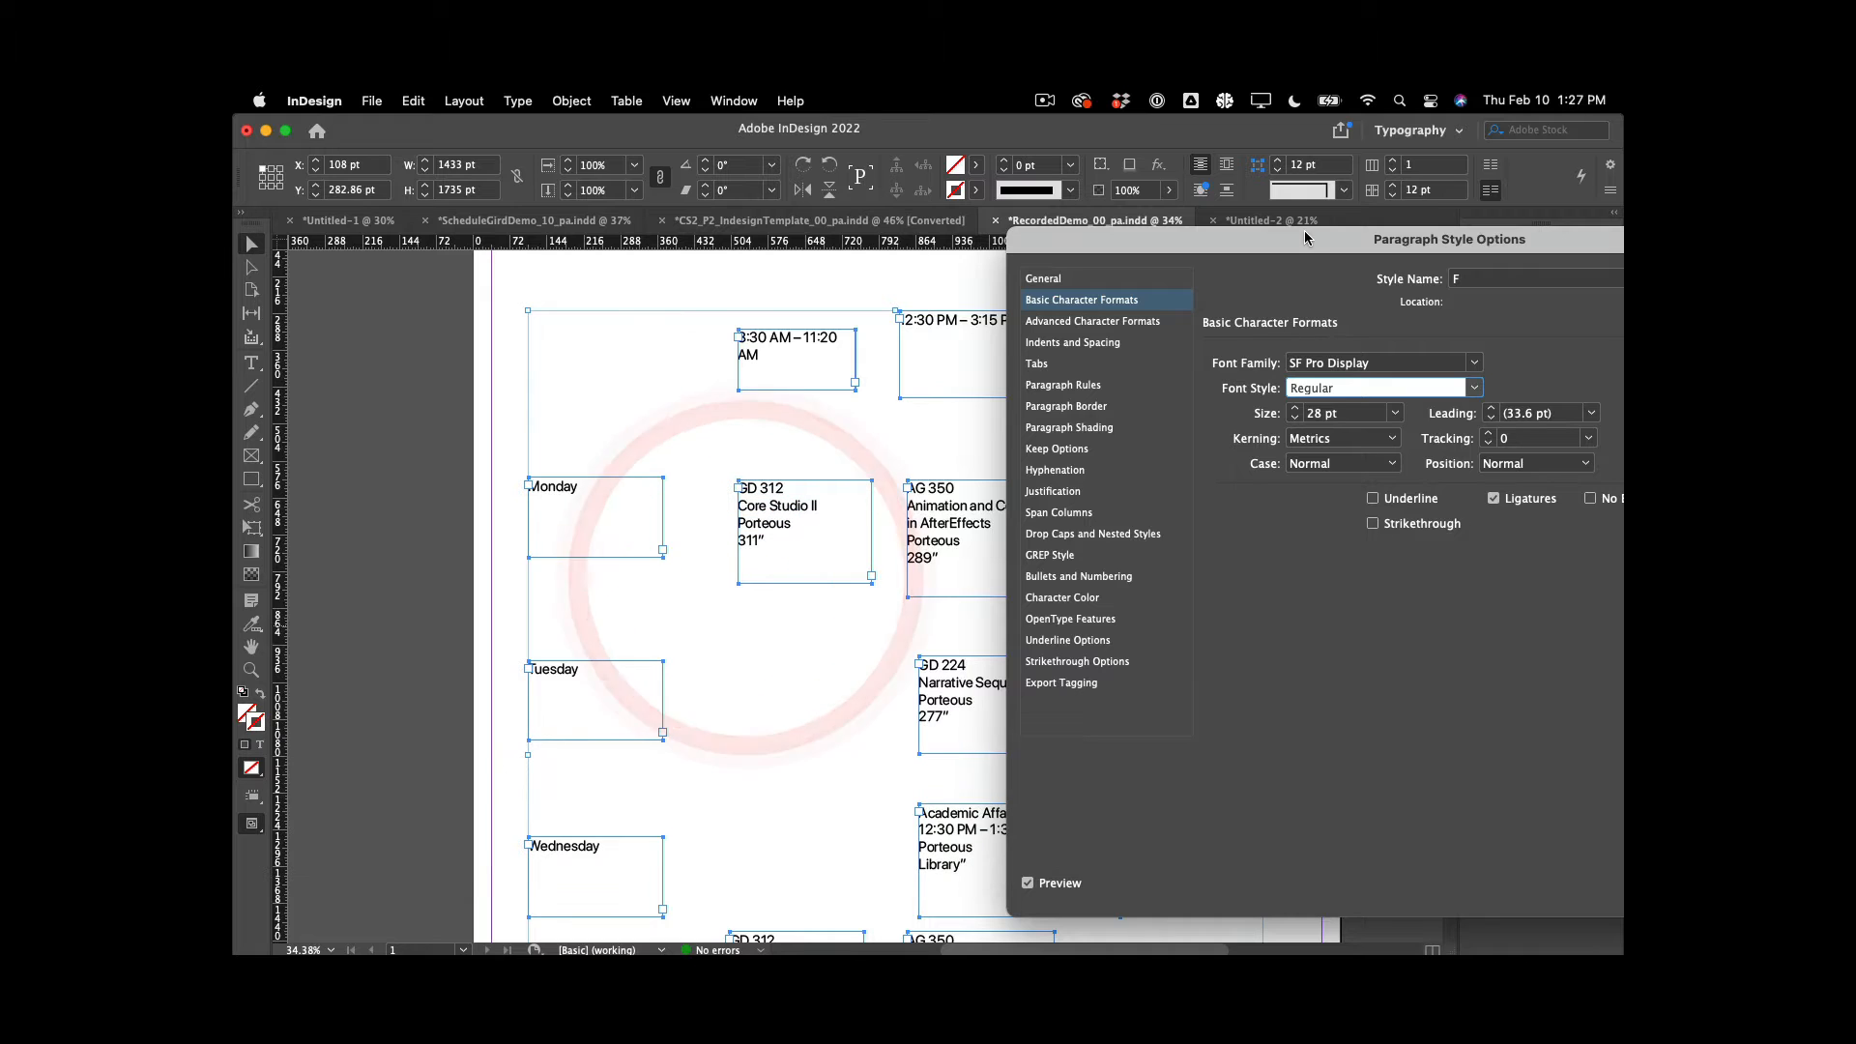
Try a looser leading of 45 pt for paragraph style F, keeping the schedule text in view
left_click_drag(1307, 240, 235, 193)
left_click(405, 368)
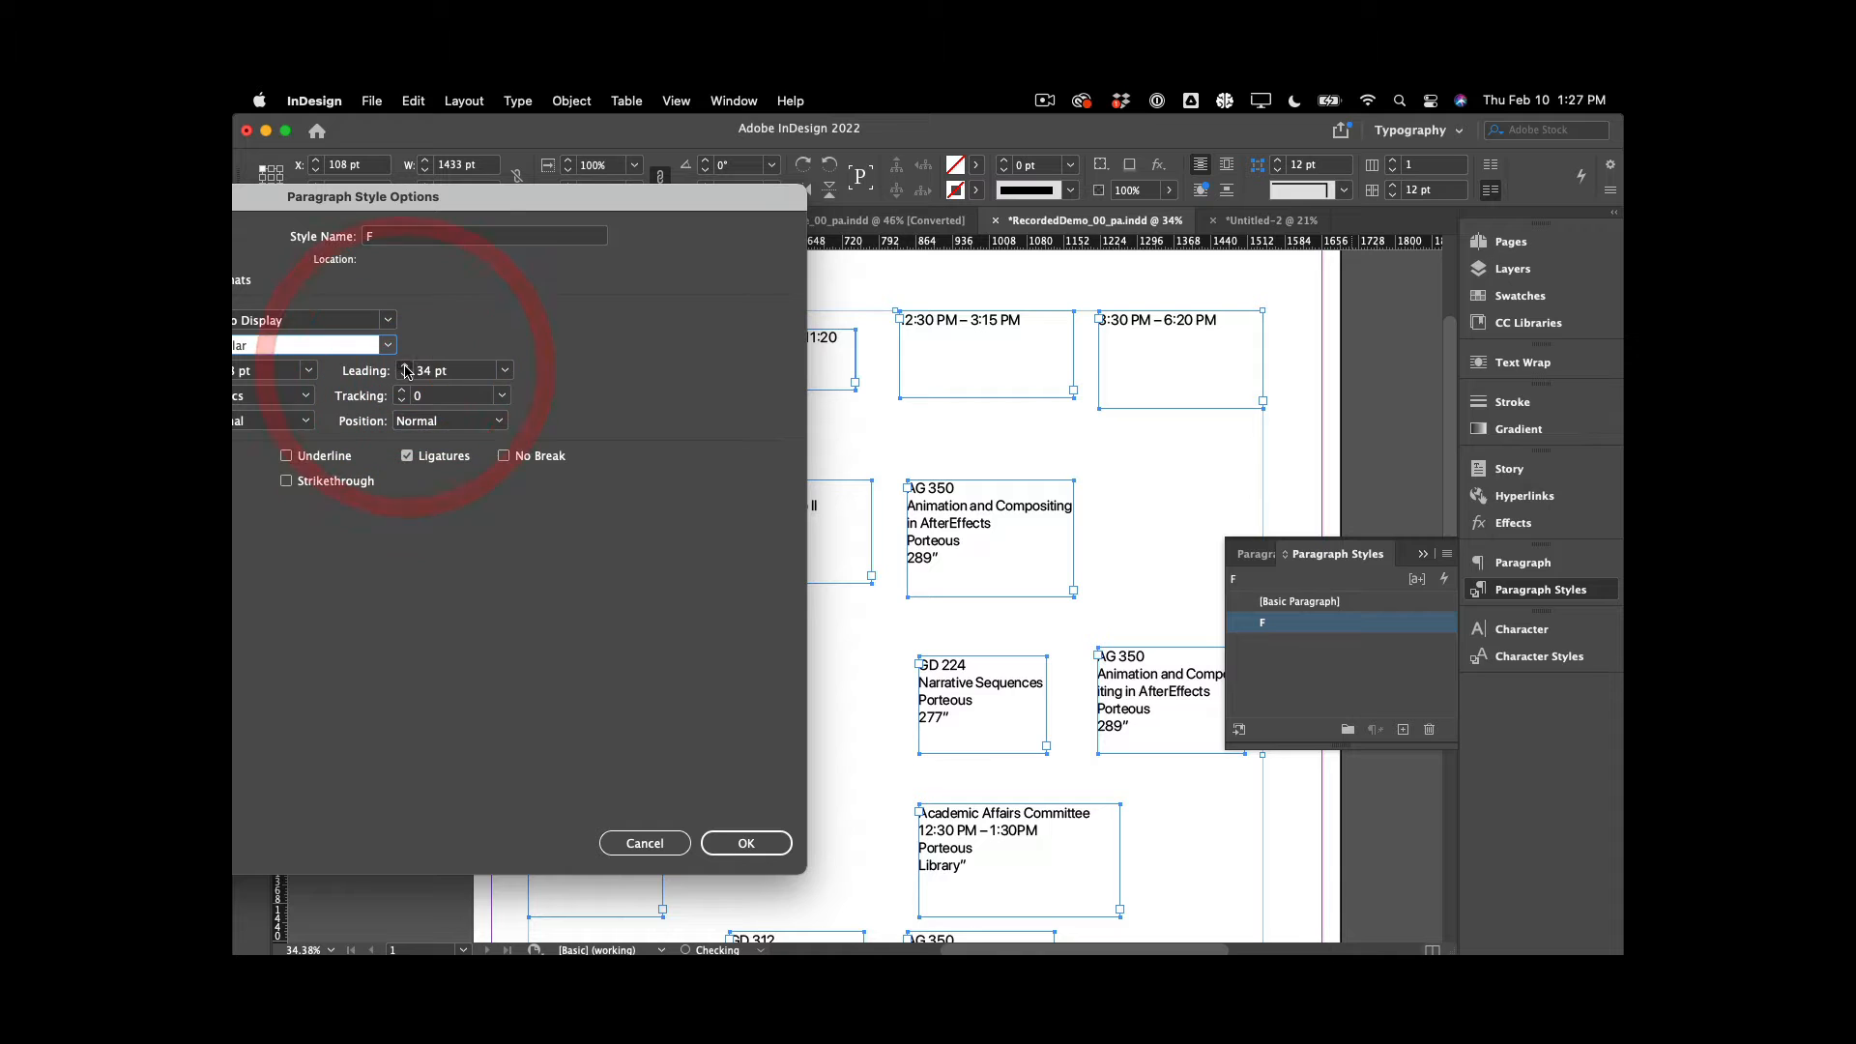
left_click(405, 367)
left_click(405, 368)
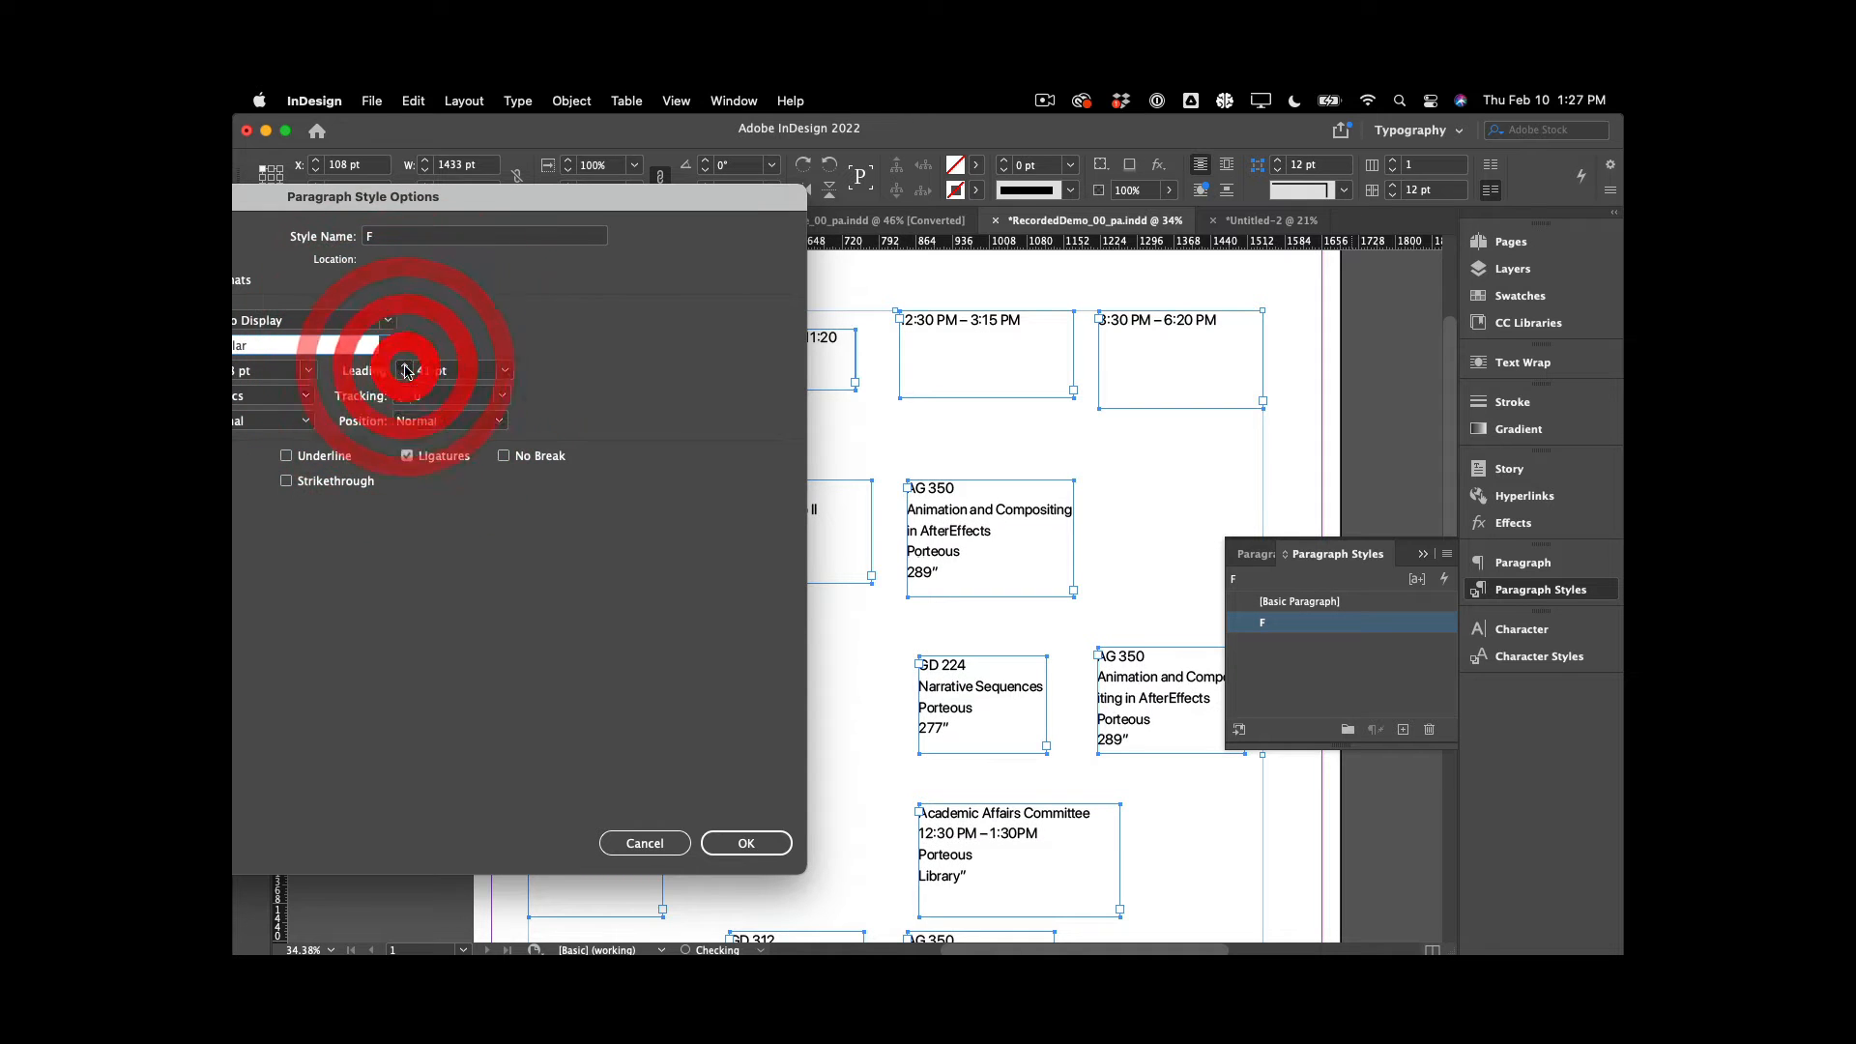
left_click(405, 368)
left_click(405, 367)
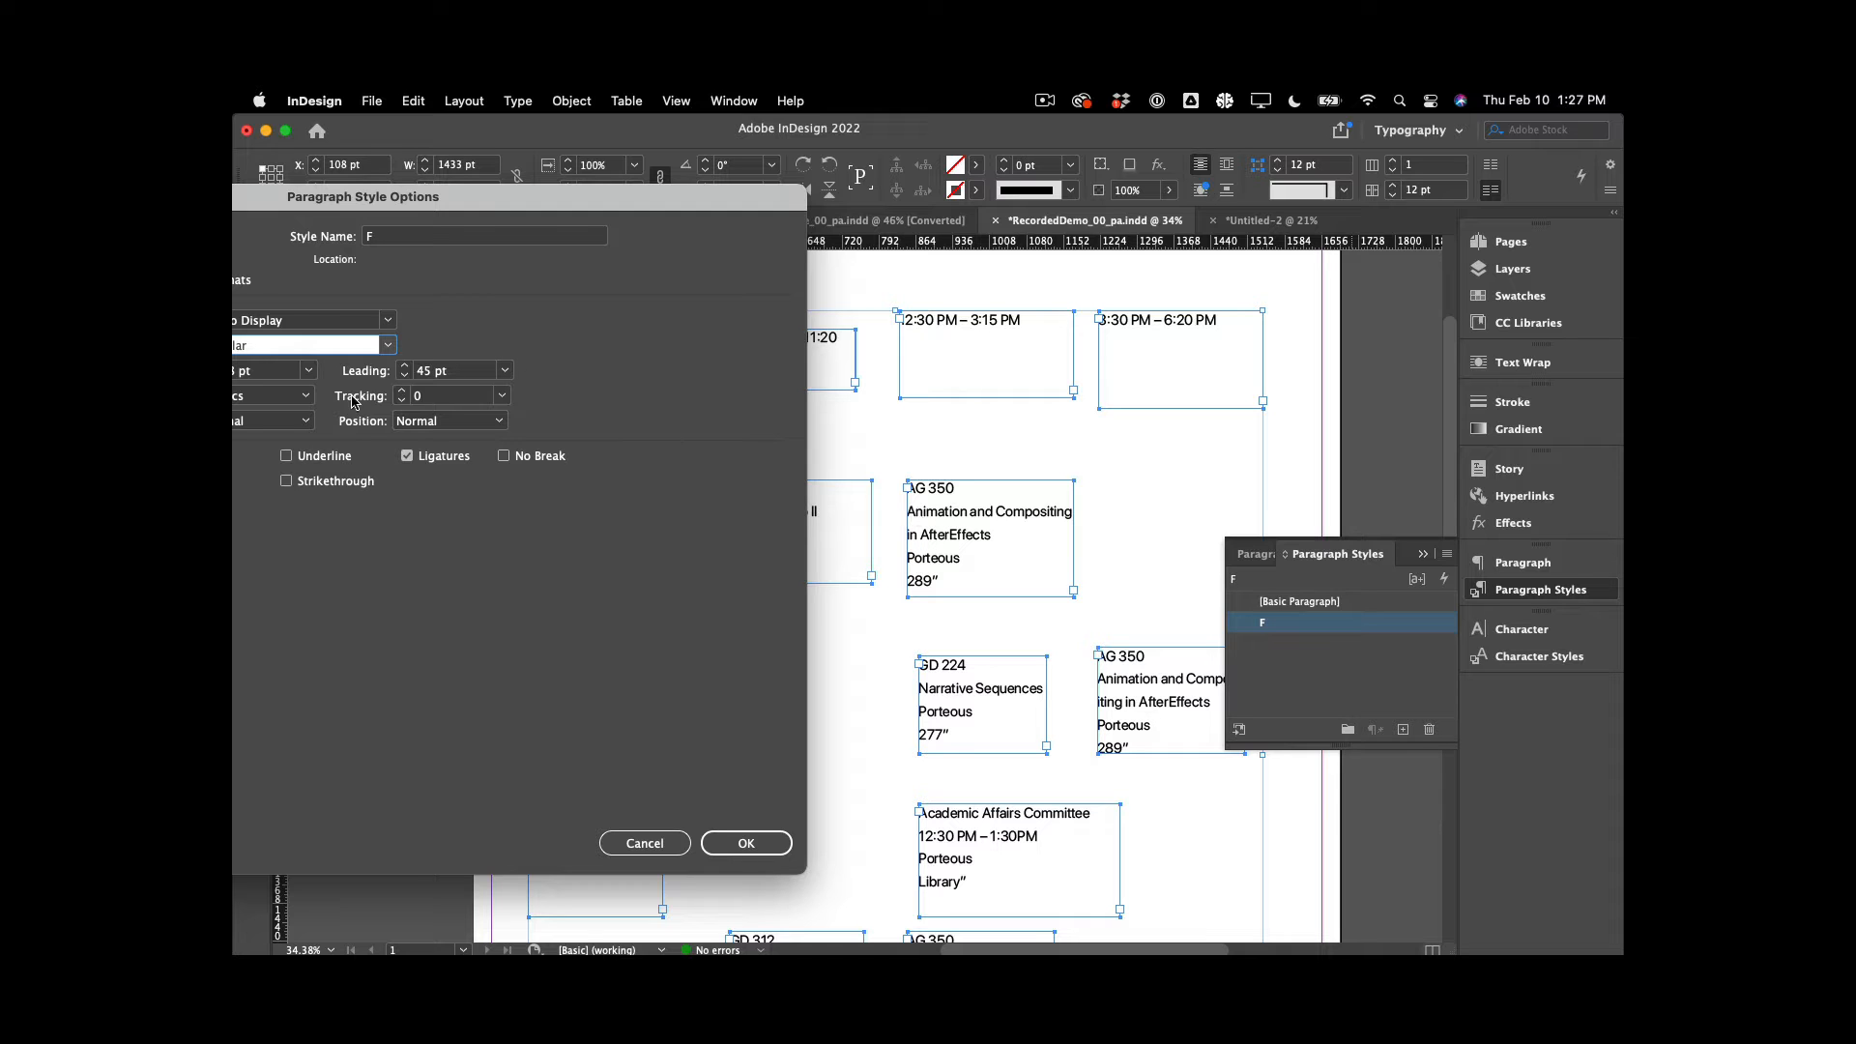
Tighten the leading of paragraph style F to 29 pt
left_click(404, 377)
left_click(404, 377)
left_click(404, 377)
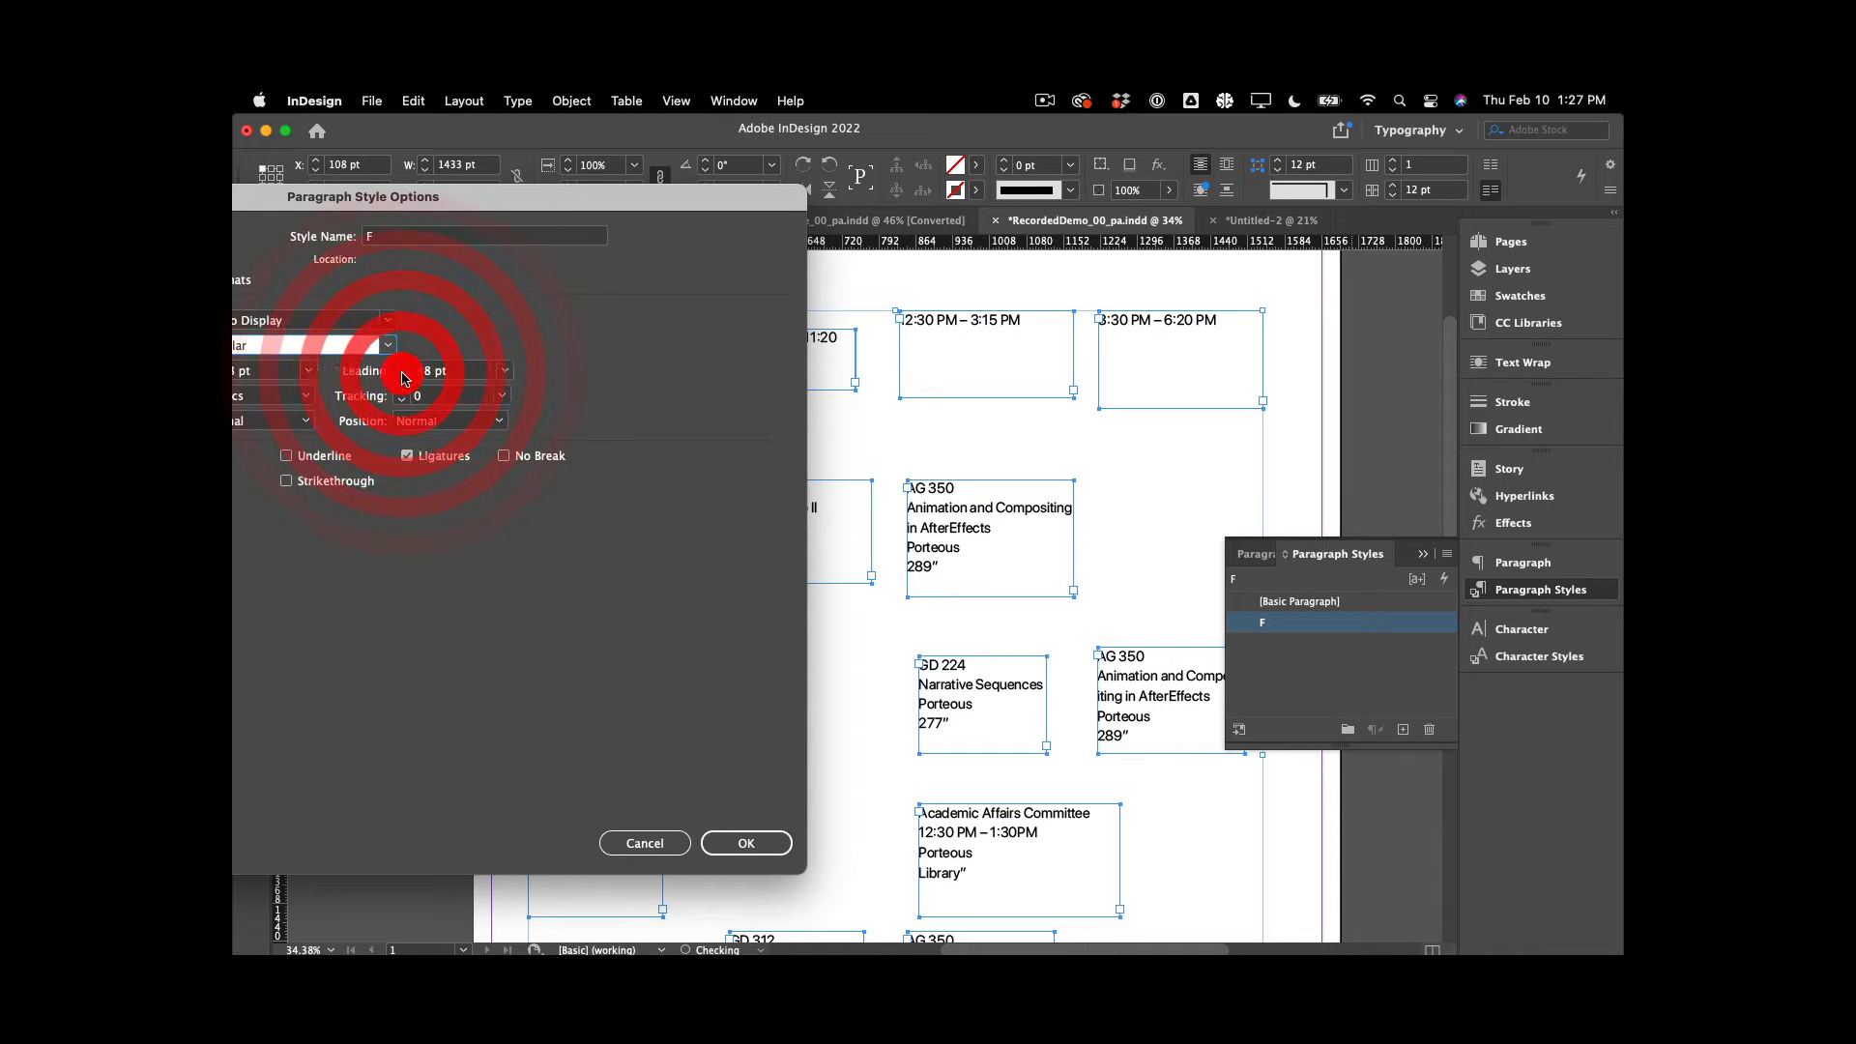
left_click(404, 377)
left_click(405, 377)
left_click(404, 377)
left_click(405, 377)
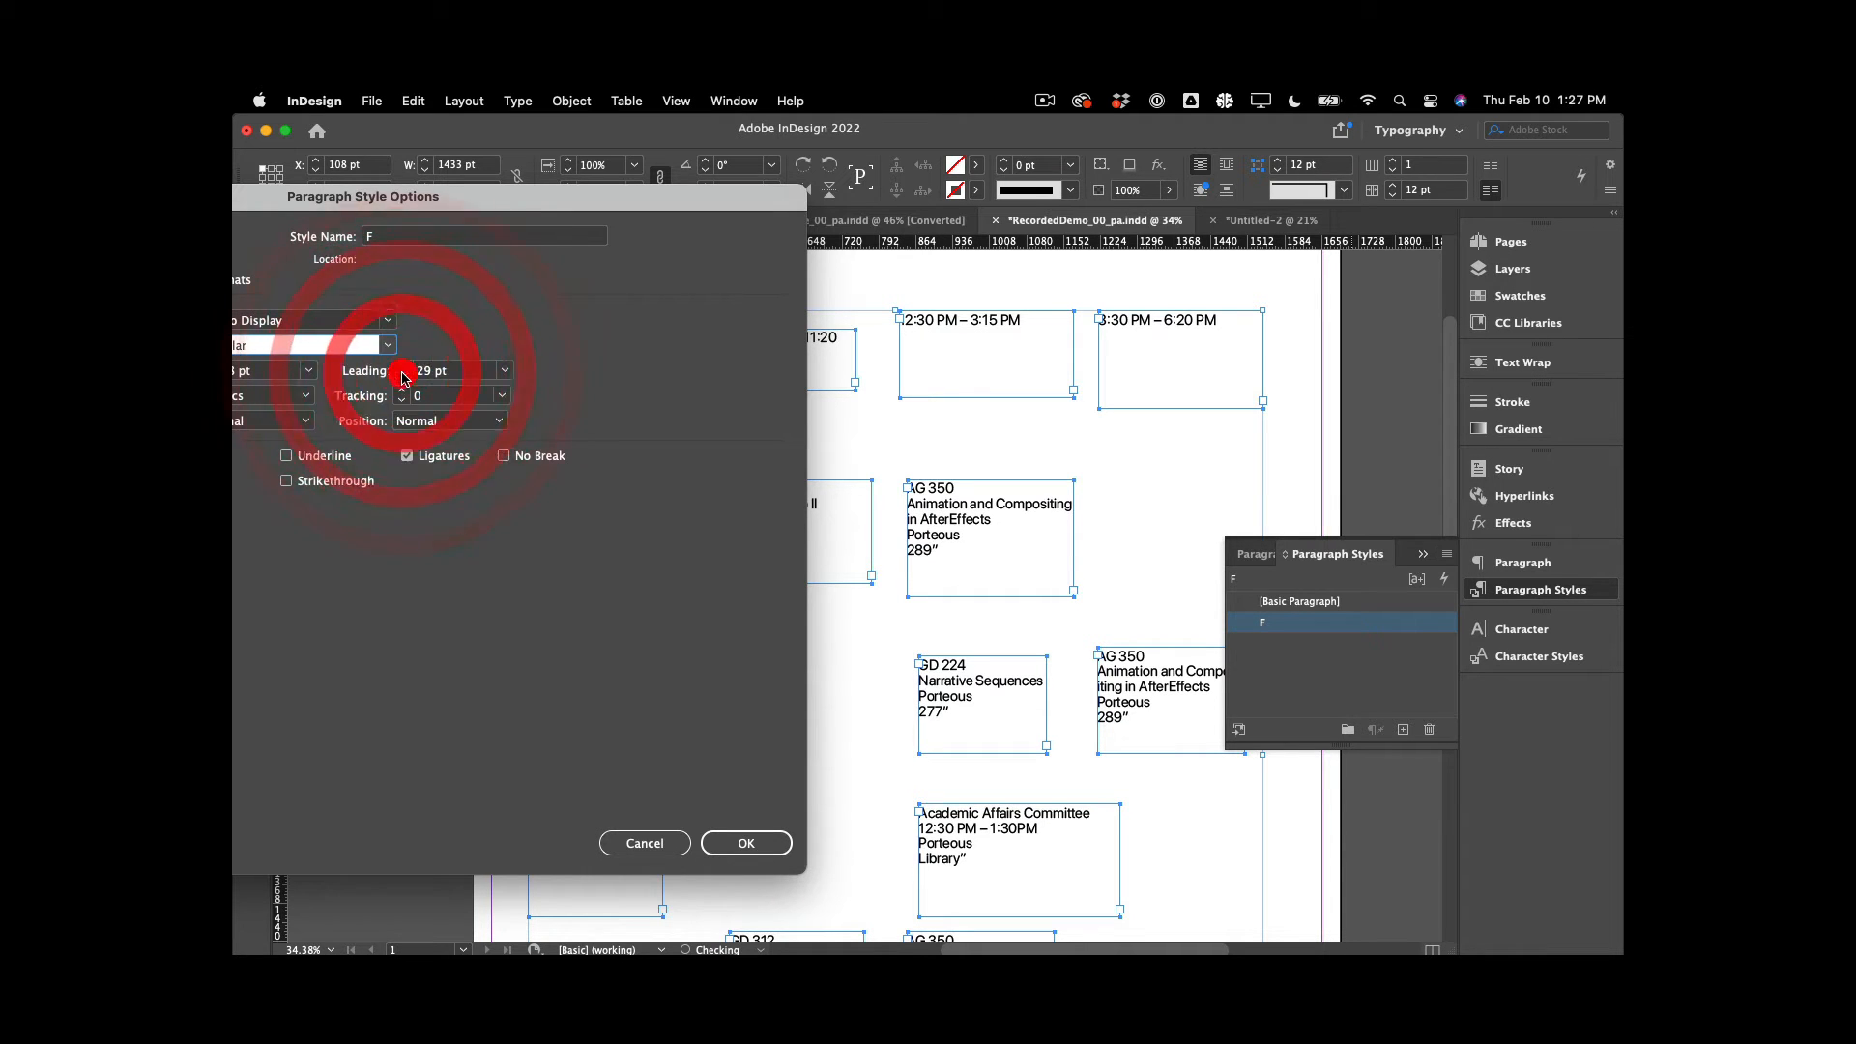
left_click(404, 377)
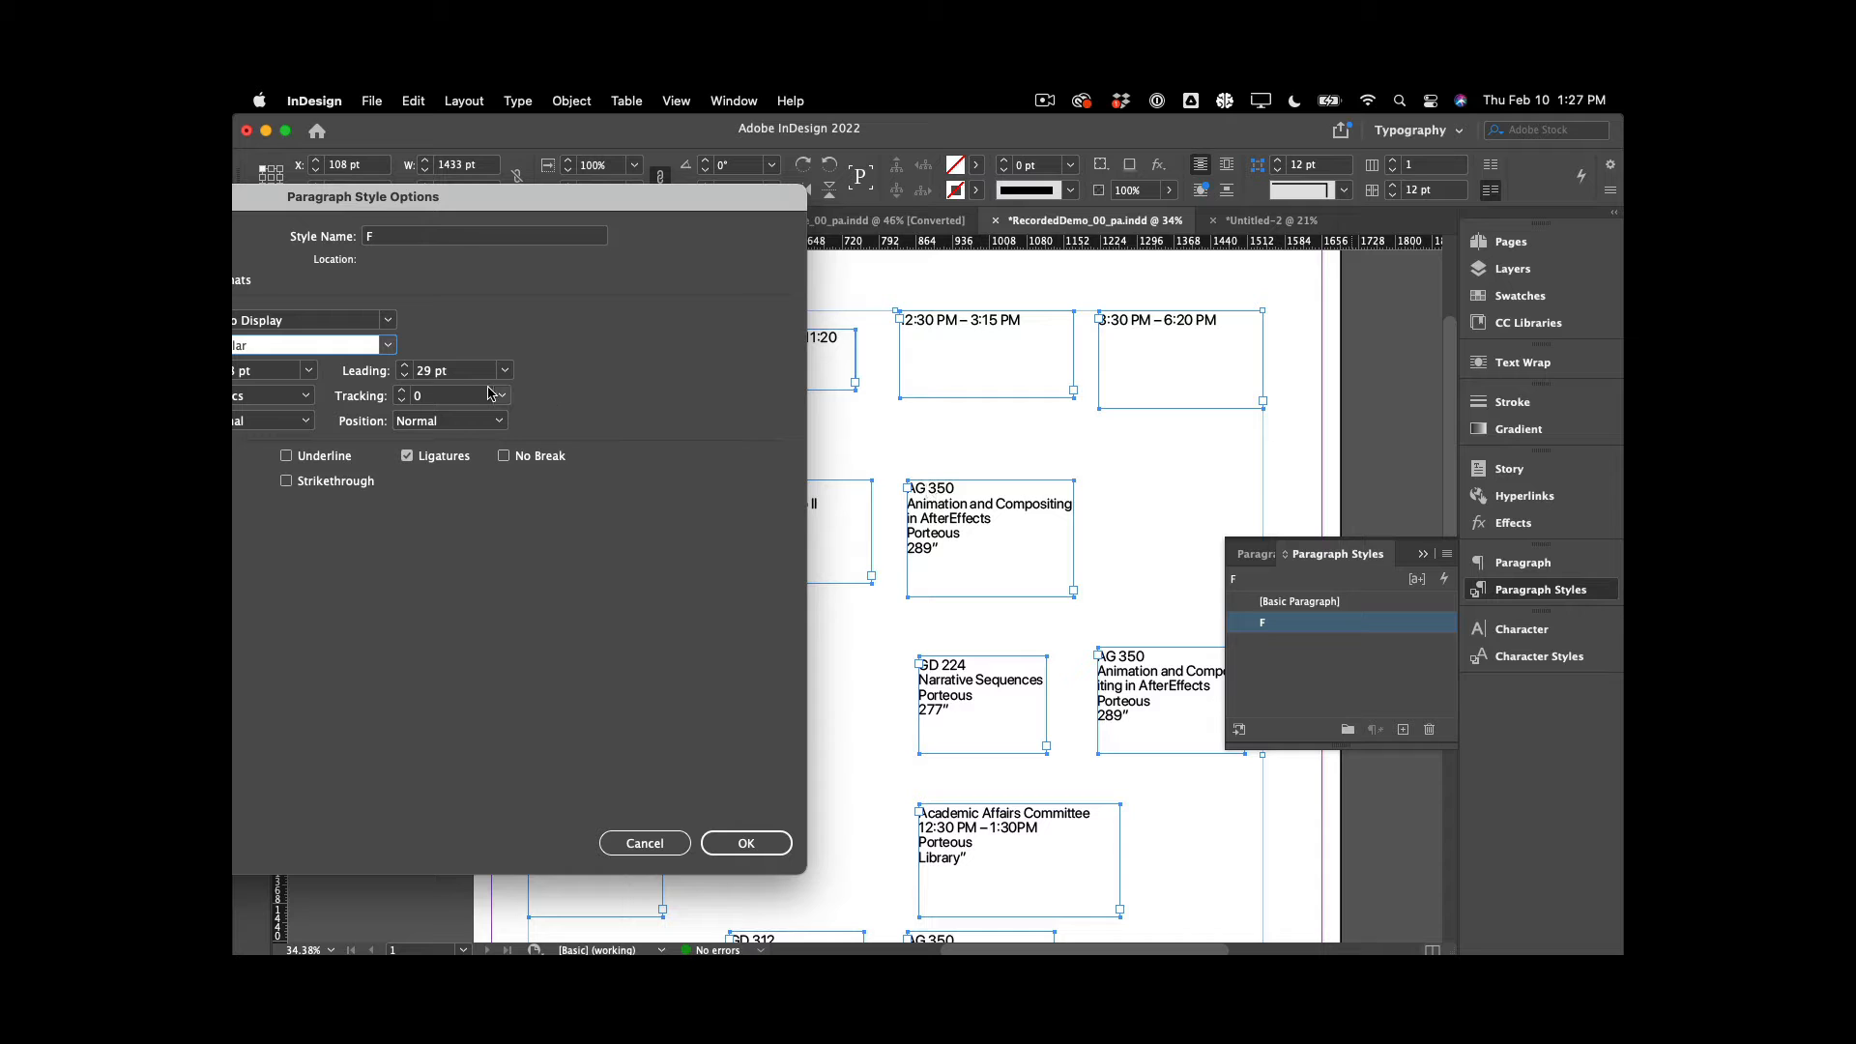
Set the leading of paragraph style F to 34 pt
left_click(404, 367)
left_click(405, 367)
left_click(404, 367)
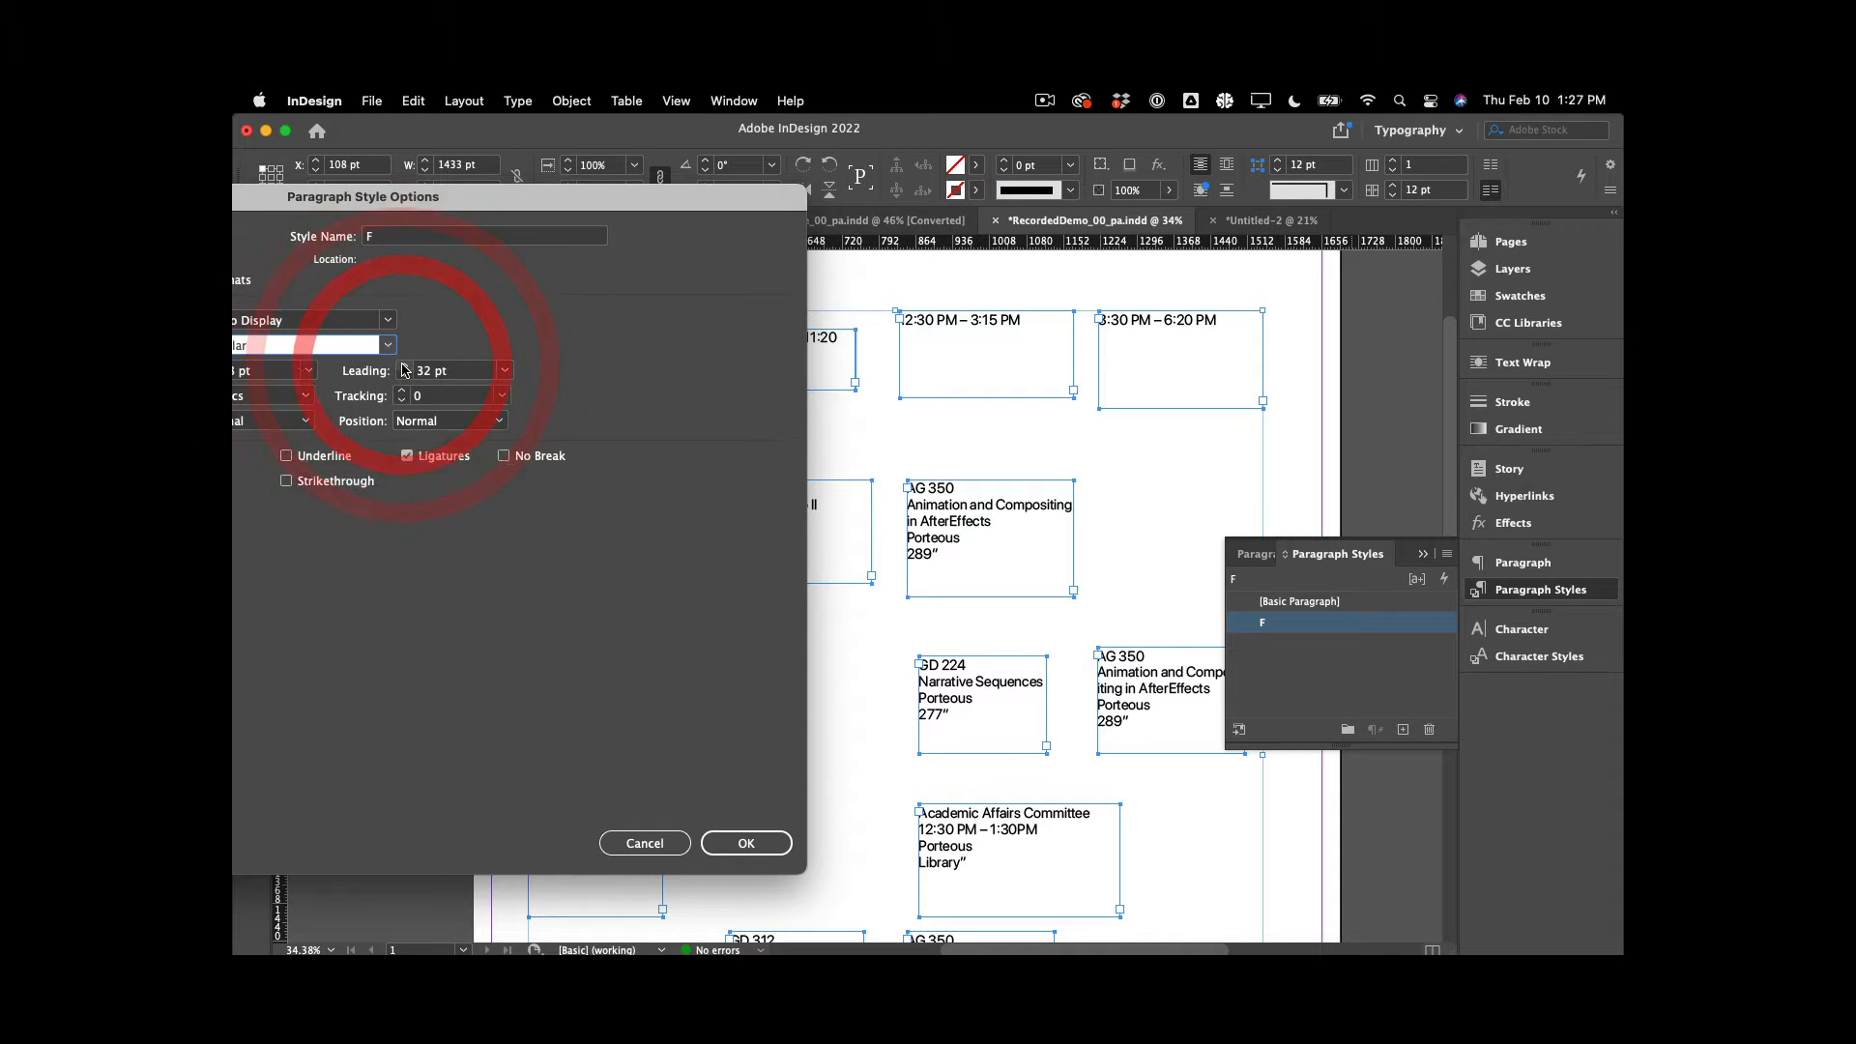
left_click(404, 367)
left_click(404, 367)
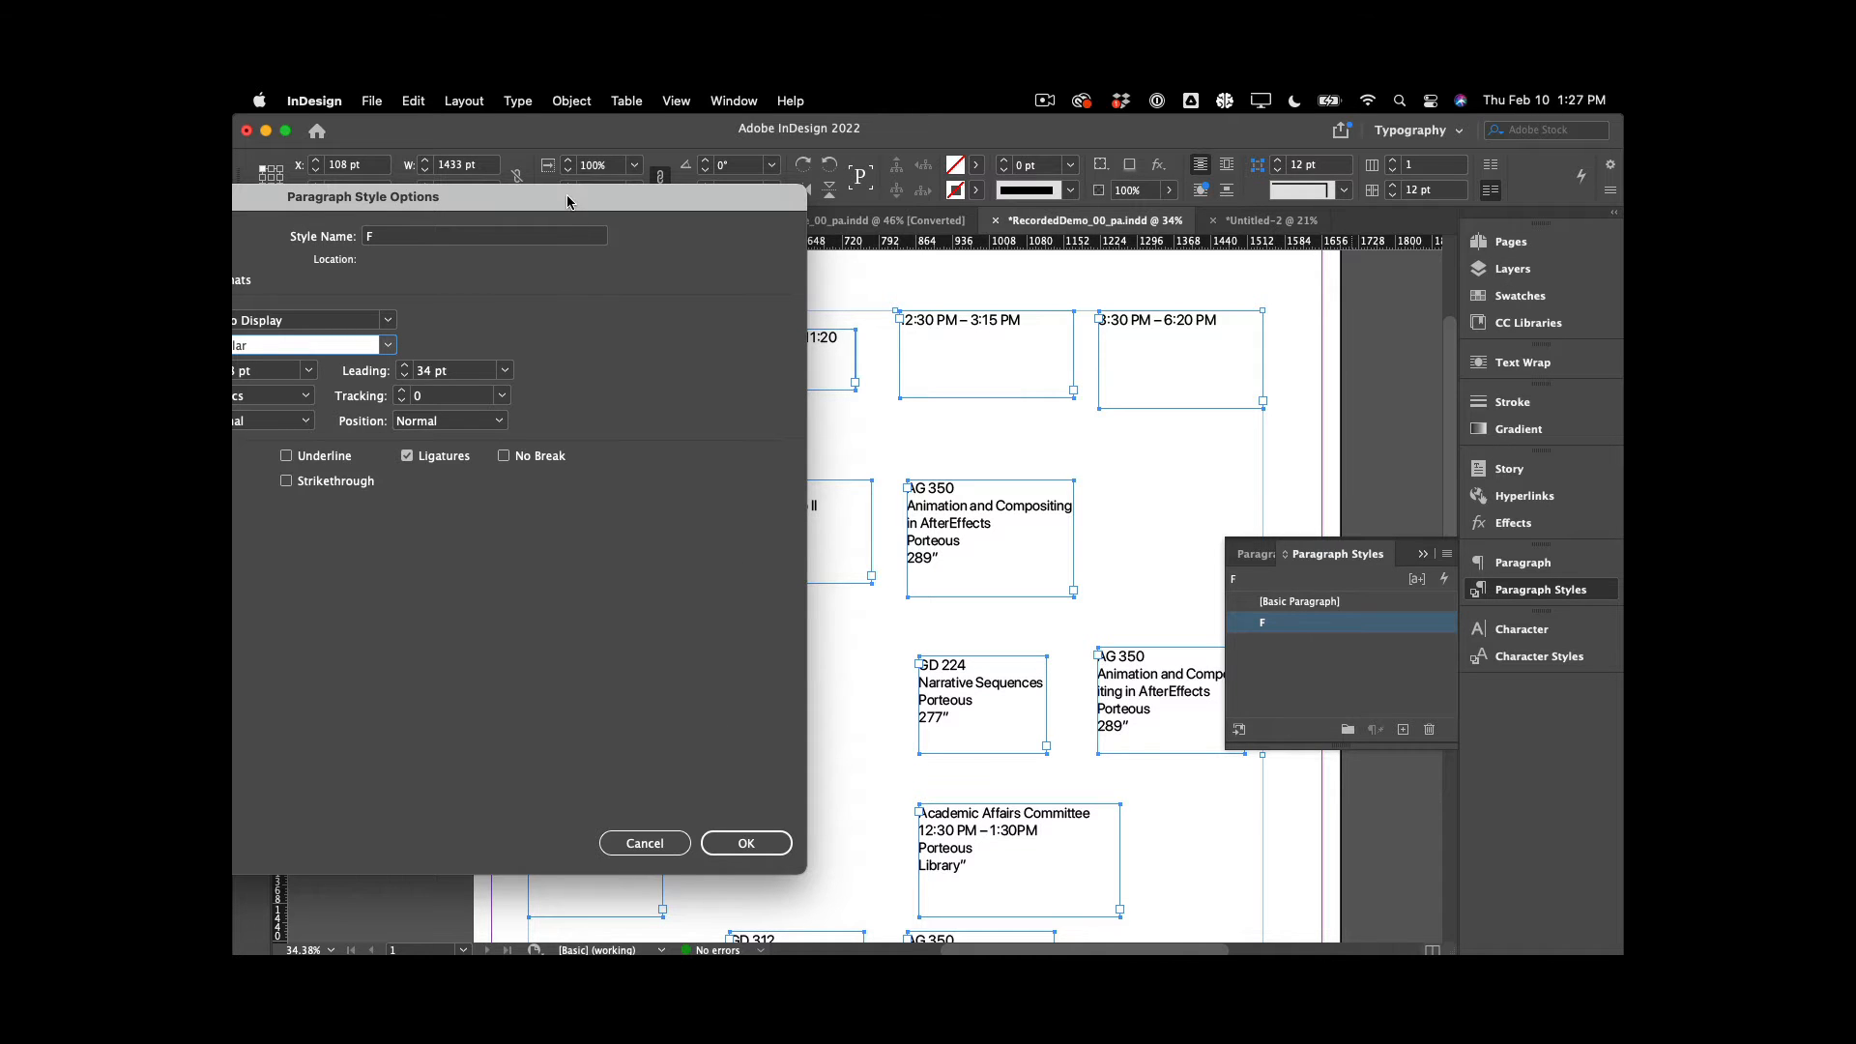
Turn off hyphenation for paragraph style F and apply the style changes
left_click_drag(567, 200, 1622, 178)
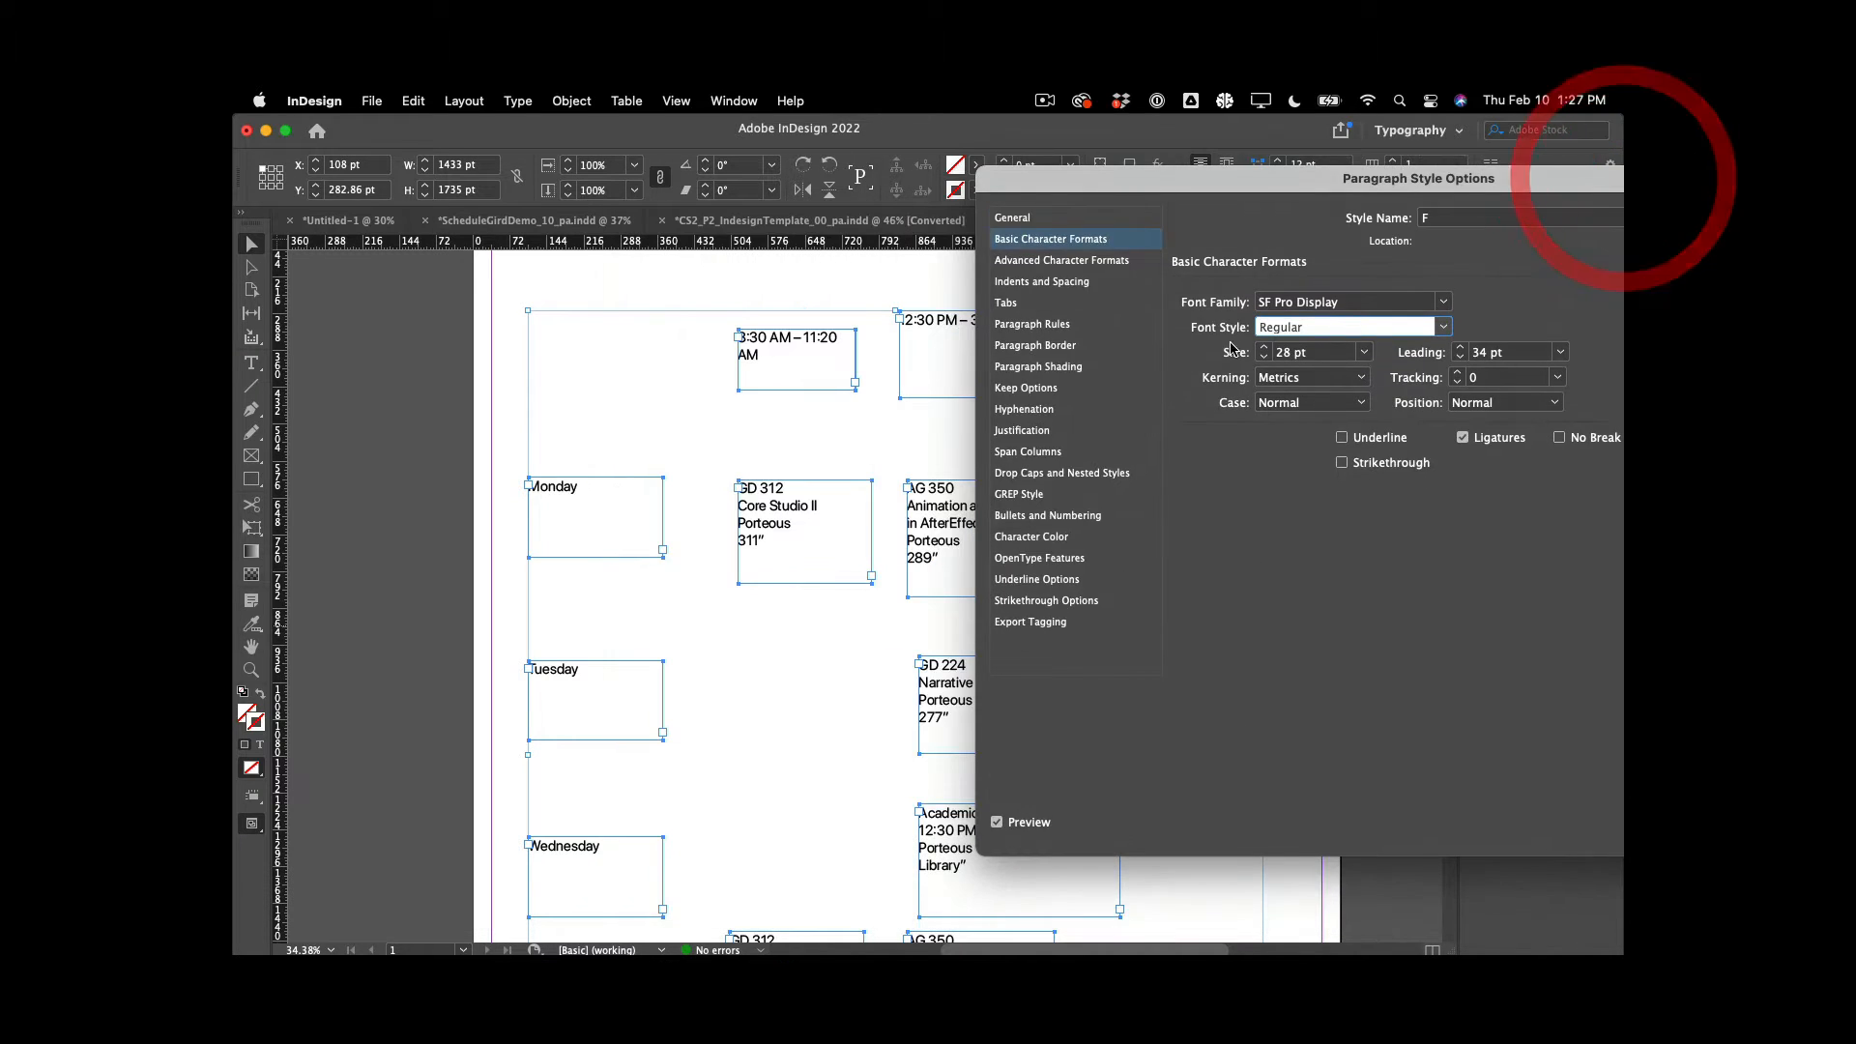
left_click(1027, 408)
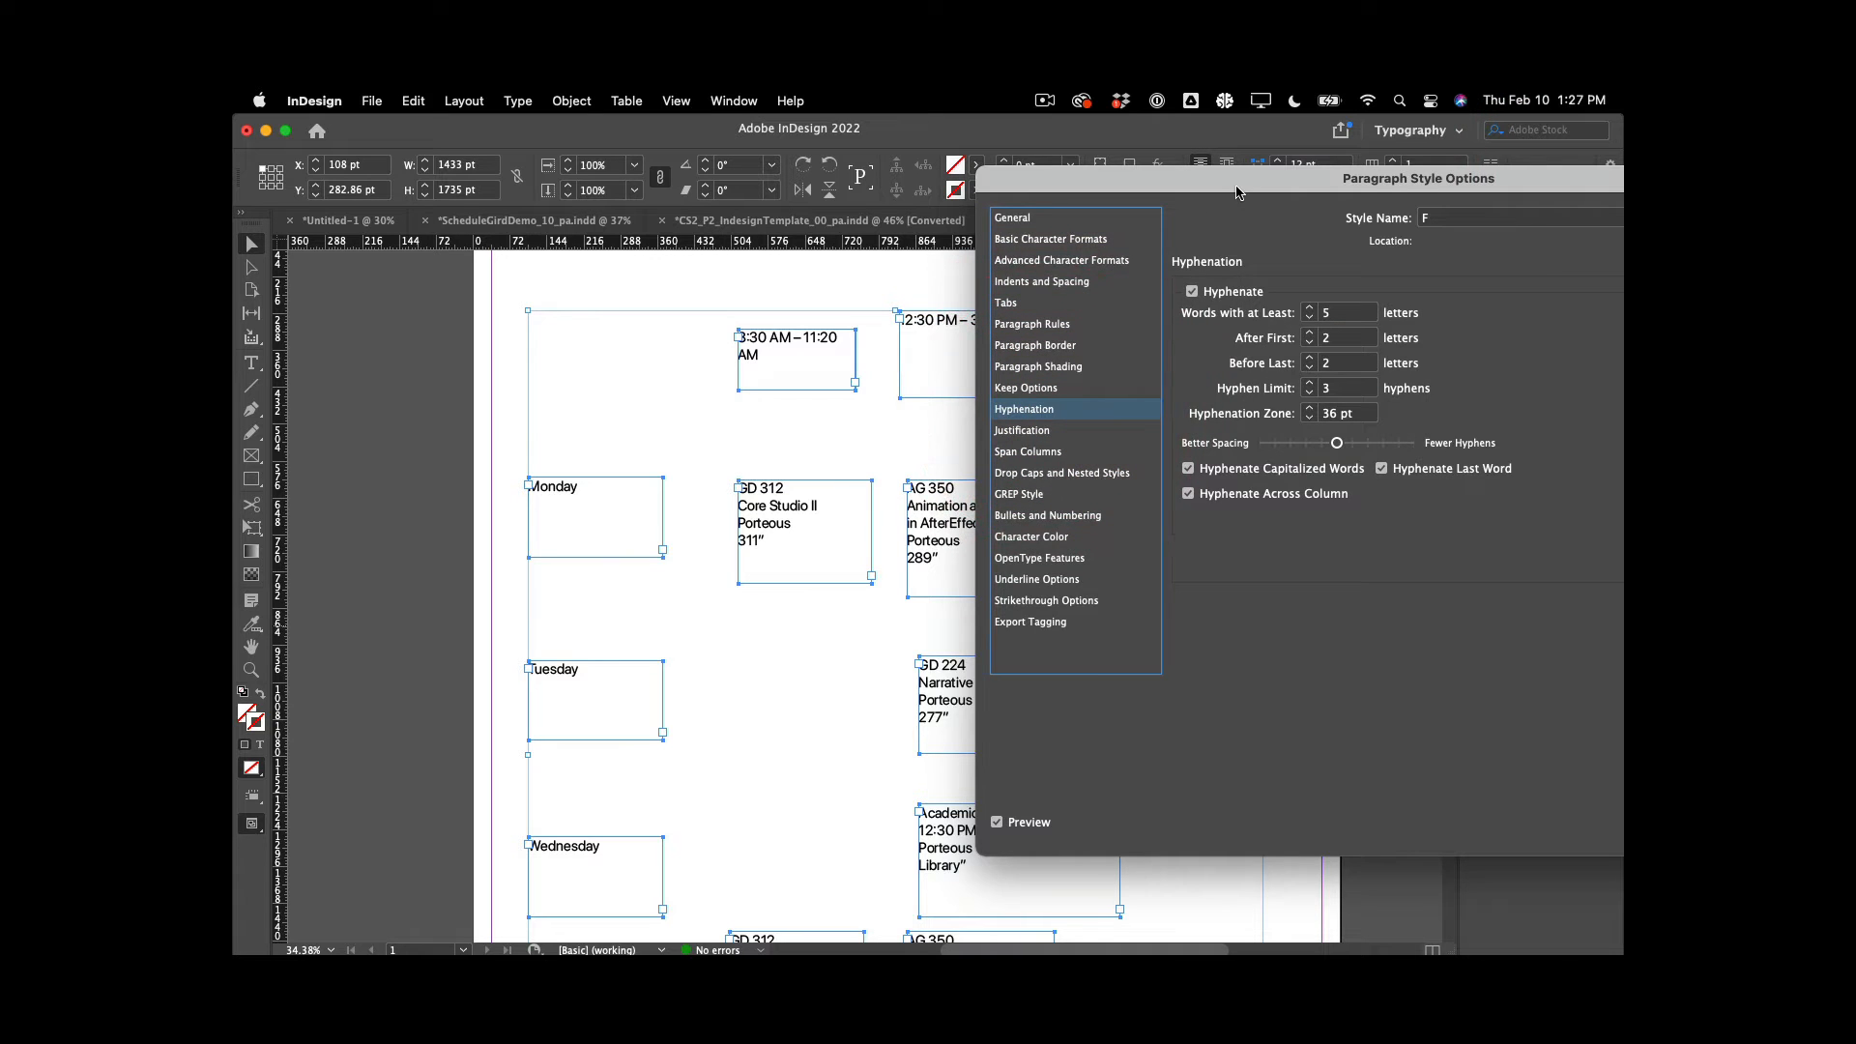
left_click_drag(1235, 191, 1620, 187)
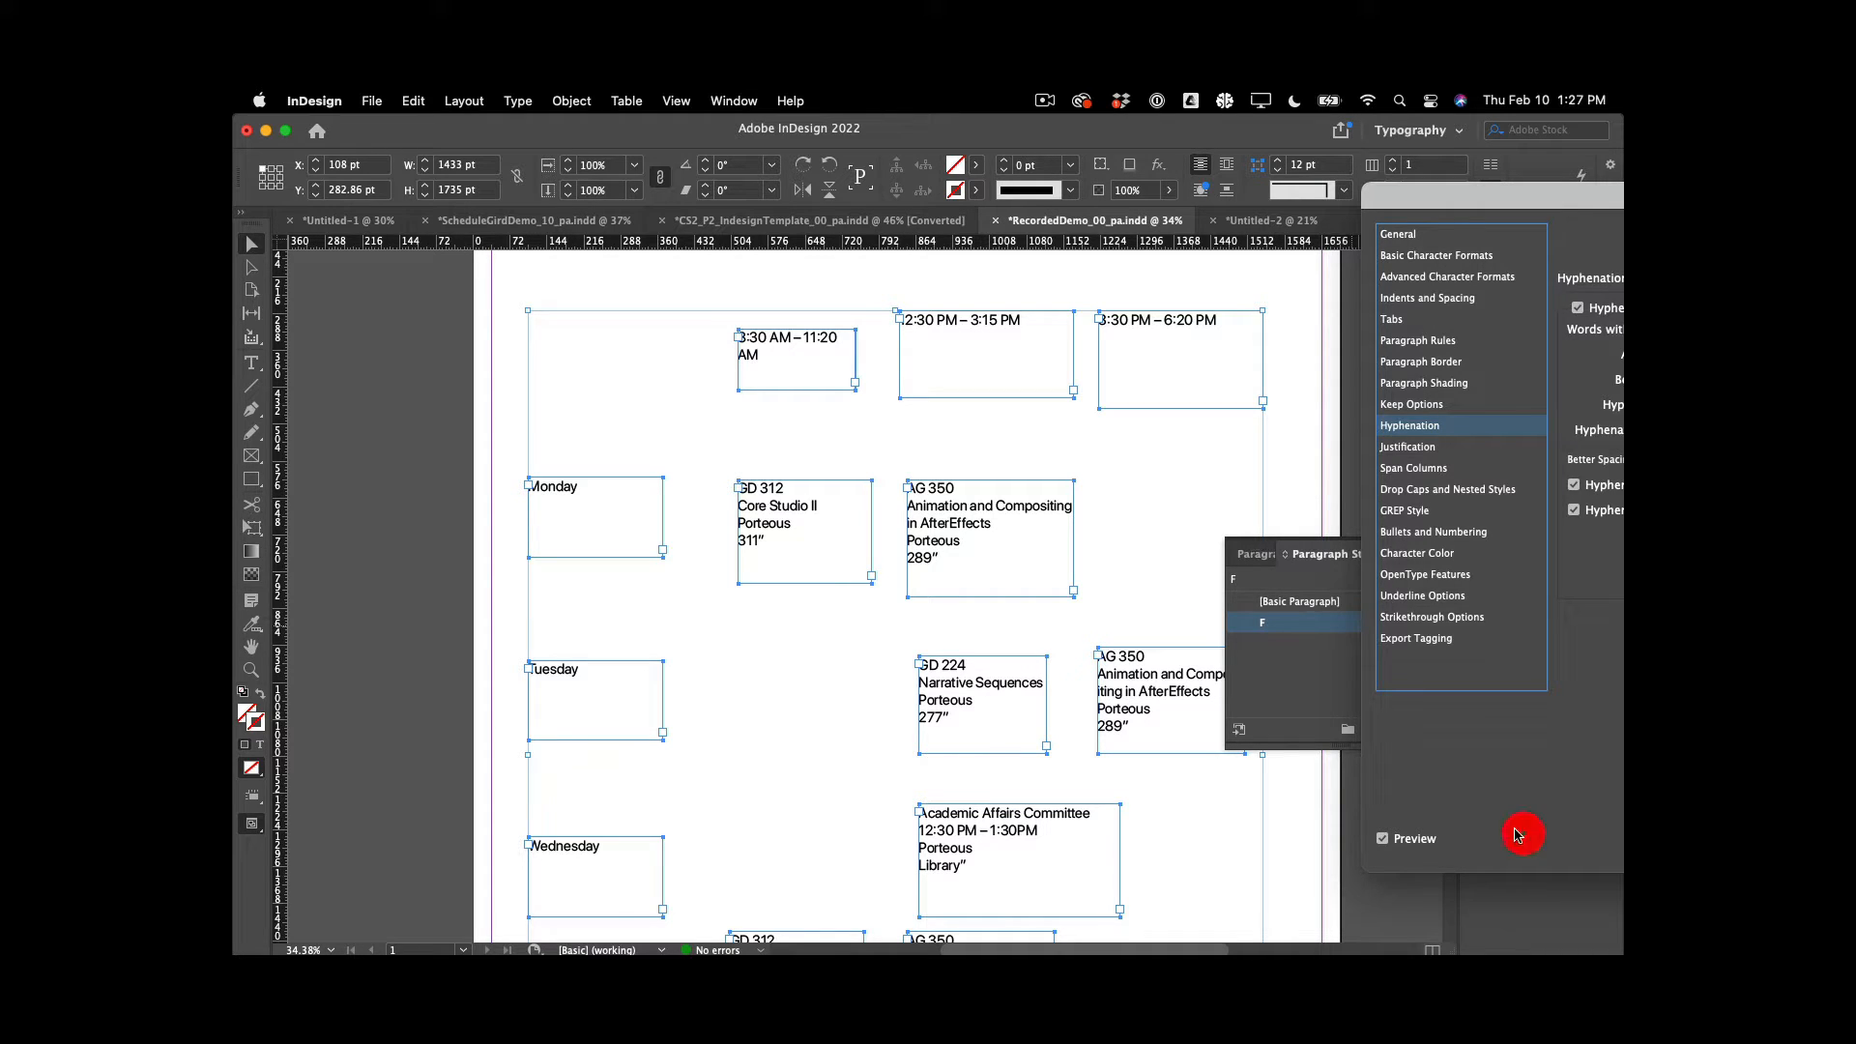
key("space")
left_click(1186, 758)
left_click_drag(1139, 762, 1185, 616)
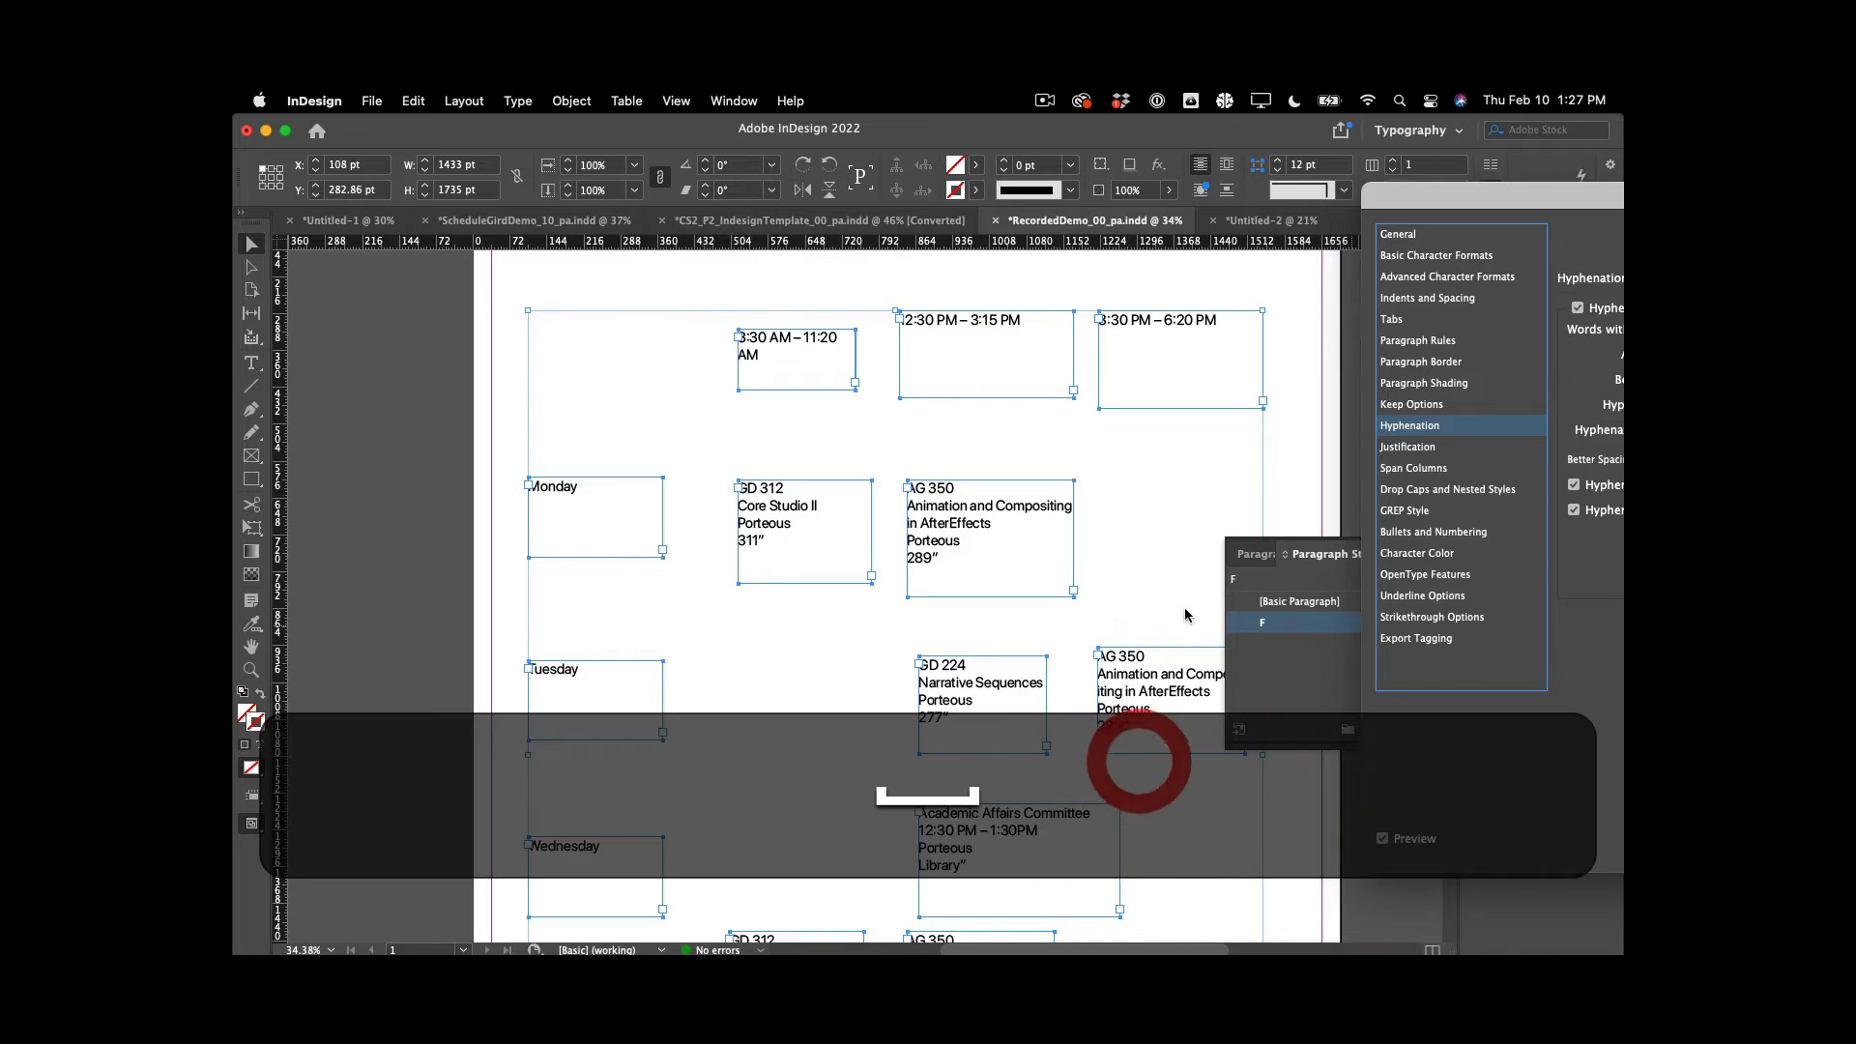
left_click_drag(1526, 203, 1428, 217)
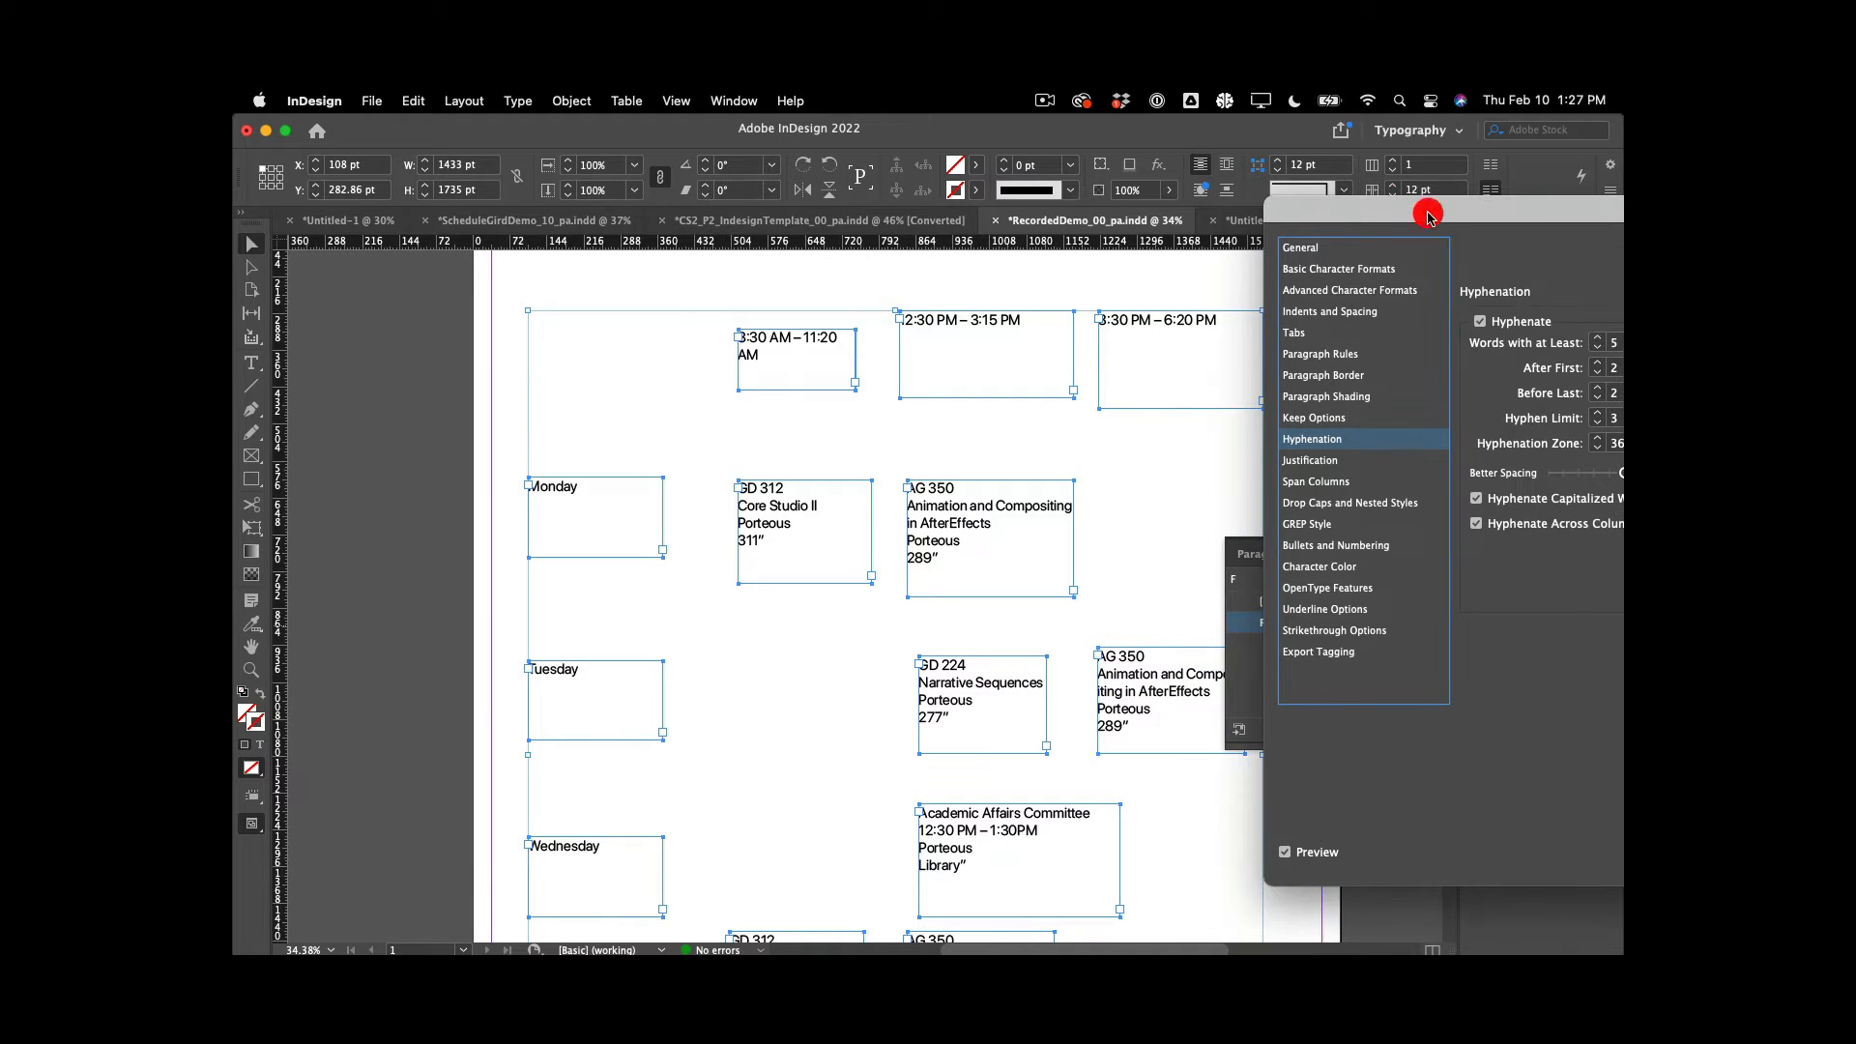
left_click(1480, 321)
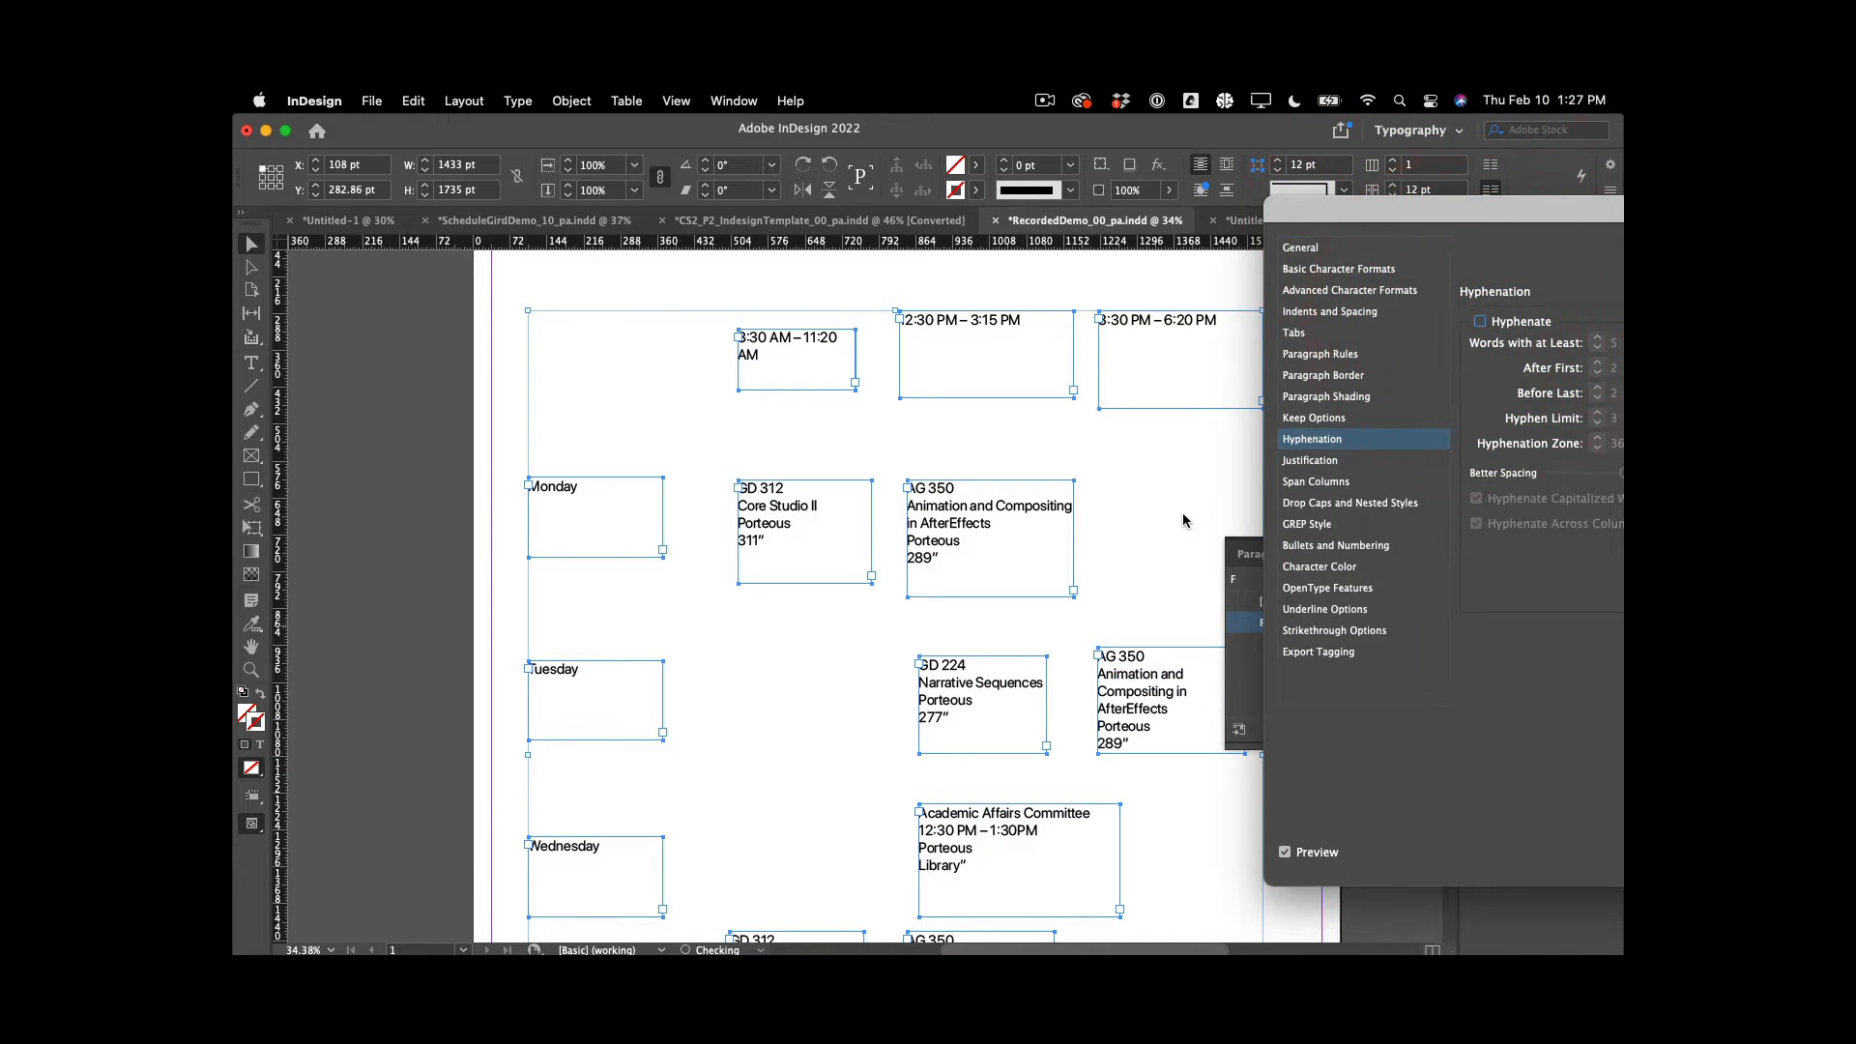
left_click(1183, 521)
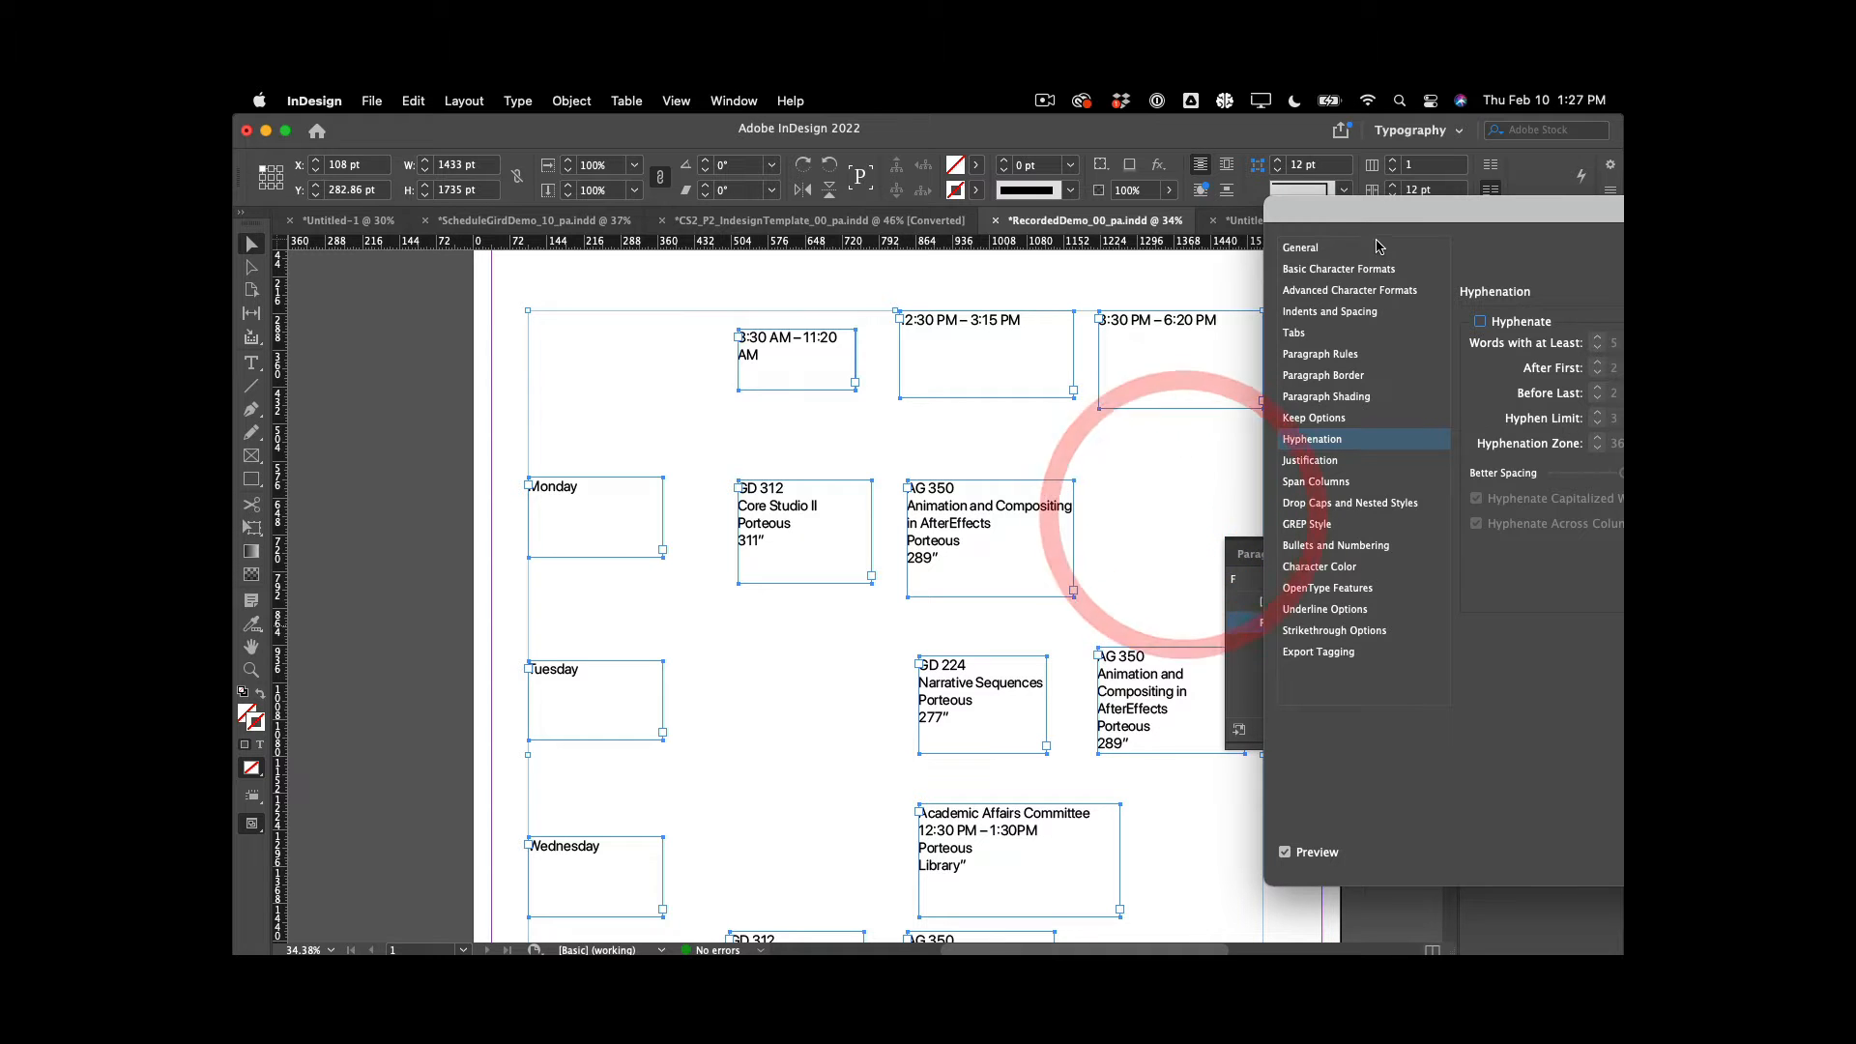
left_click_drag(1389, 217, 1005, 216)
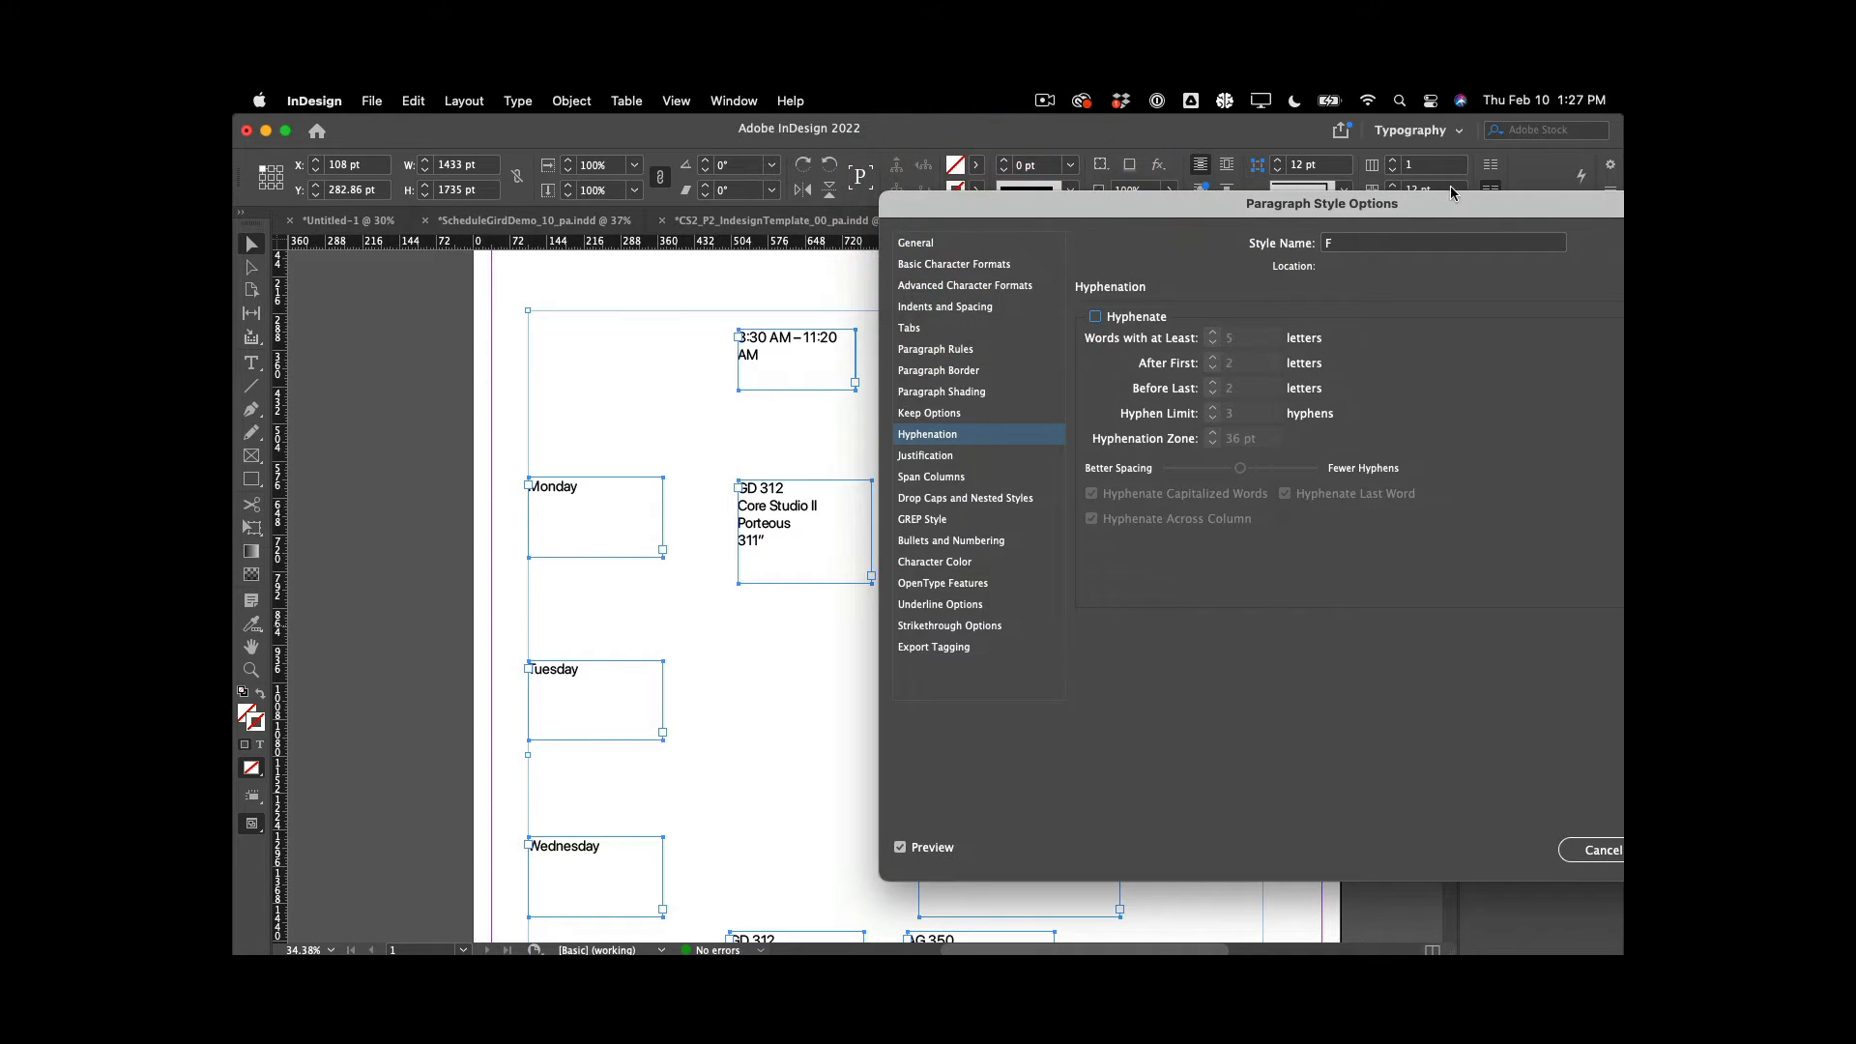
left_click_drag(1450, 203, 926, 202)
left_click(1181, 848)
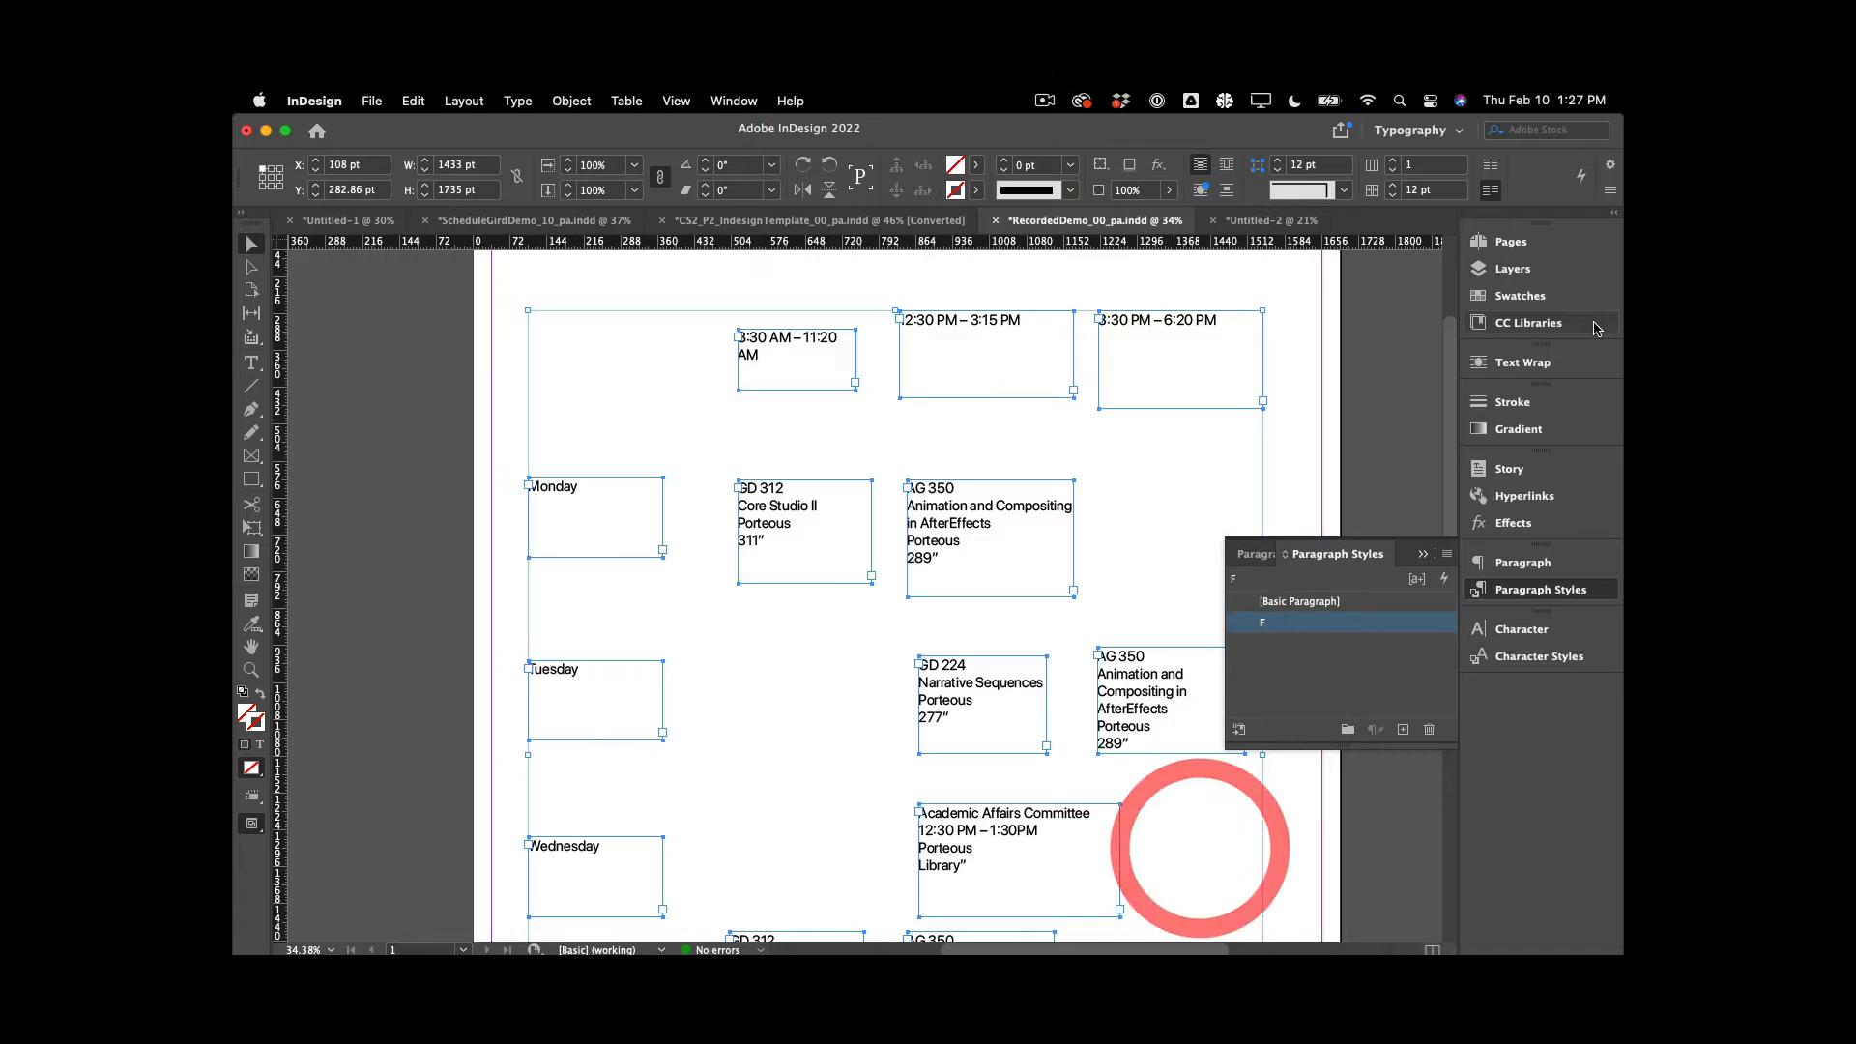
Duplicate the schedule page as page 2 and go to the copy, selecting Tuesday's AG 350 text frame
left_click(1508, 241)
key("alt")
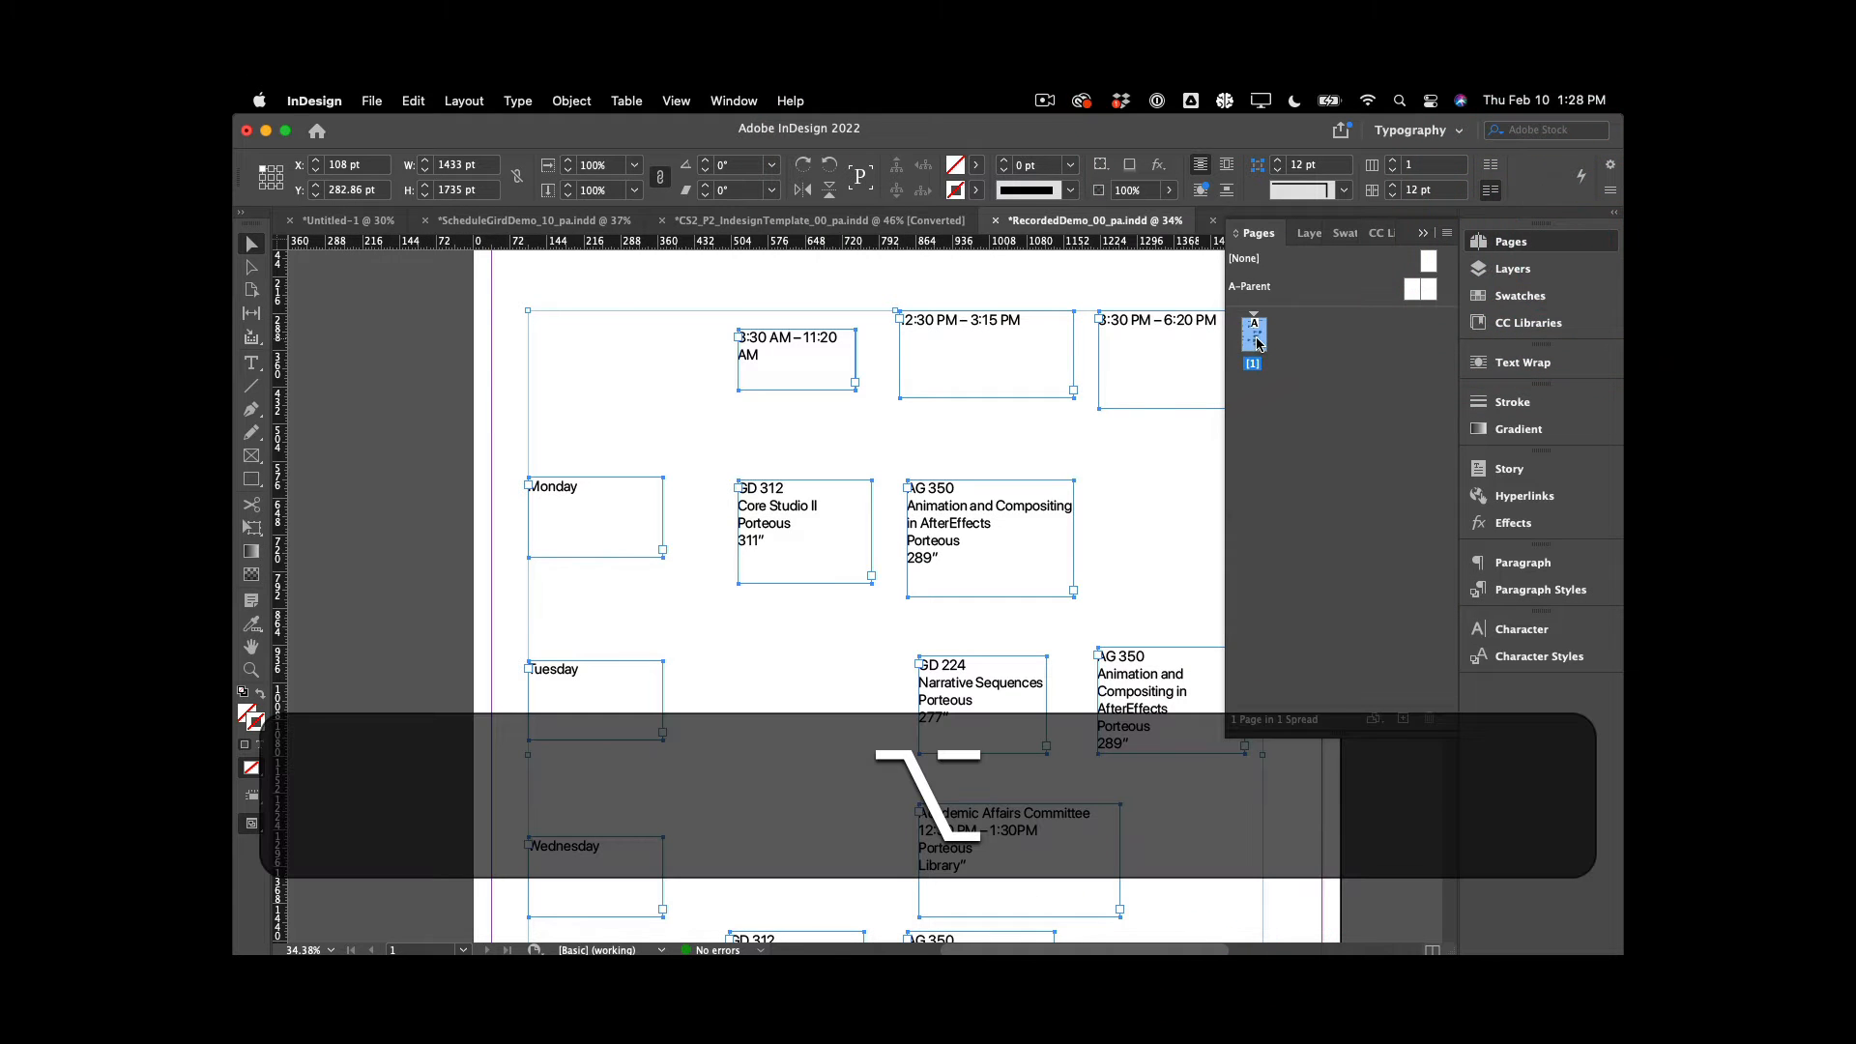
left_click_drag(1256, 340, 1404, 719)
double_click(1255, 394)
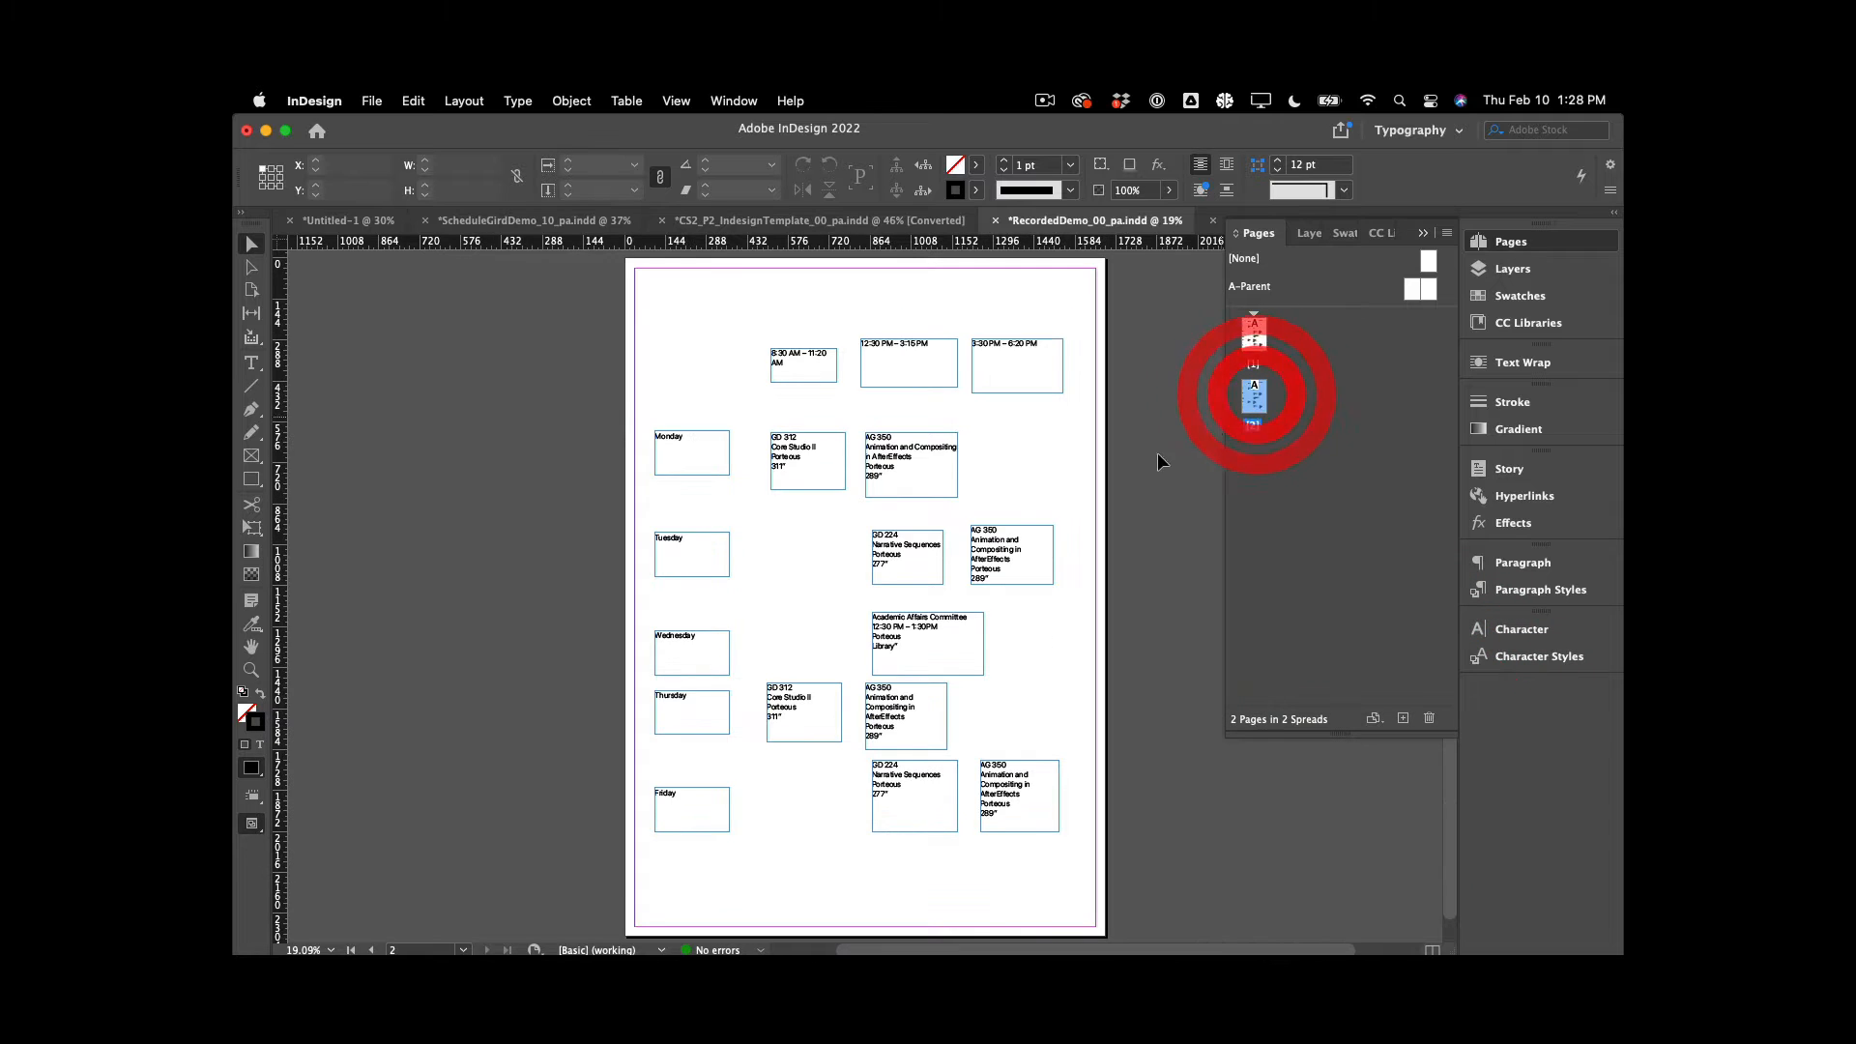
left_click(988, 522)
scroll(988, 520, "up", 2)
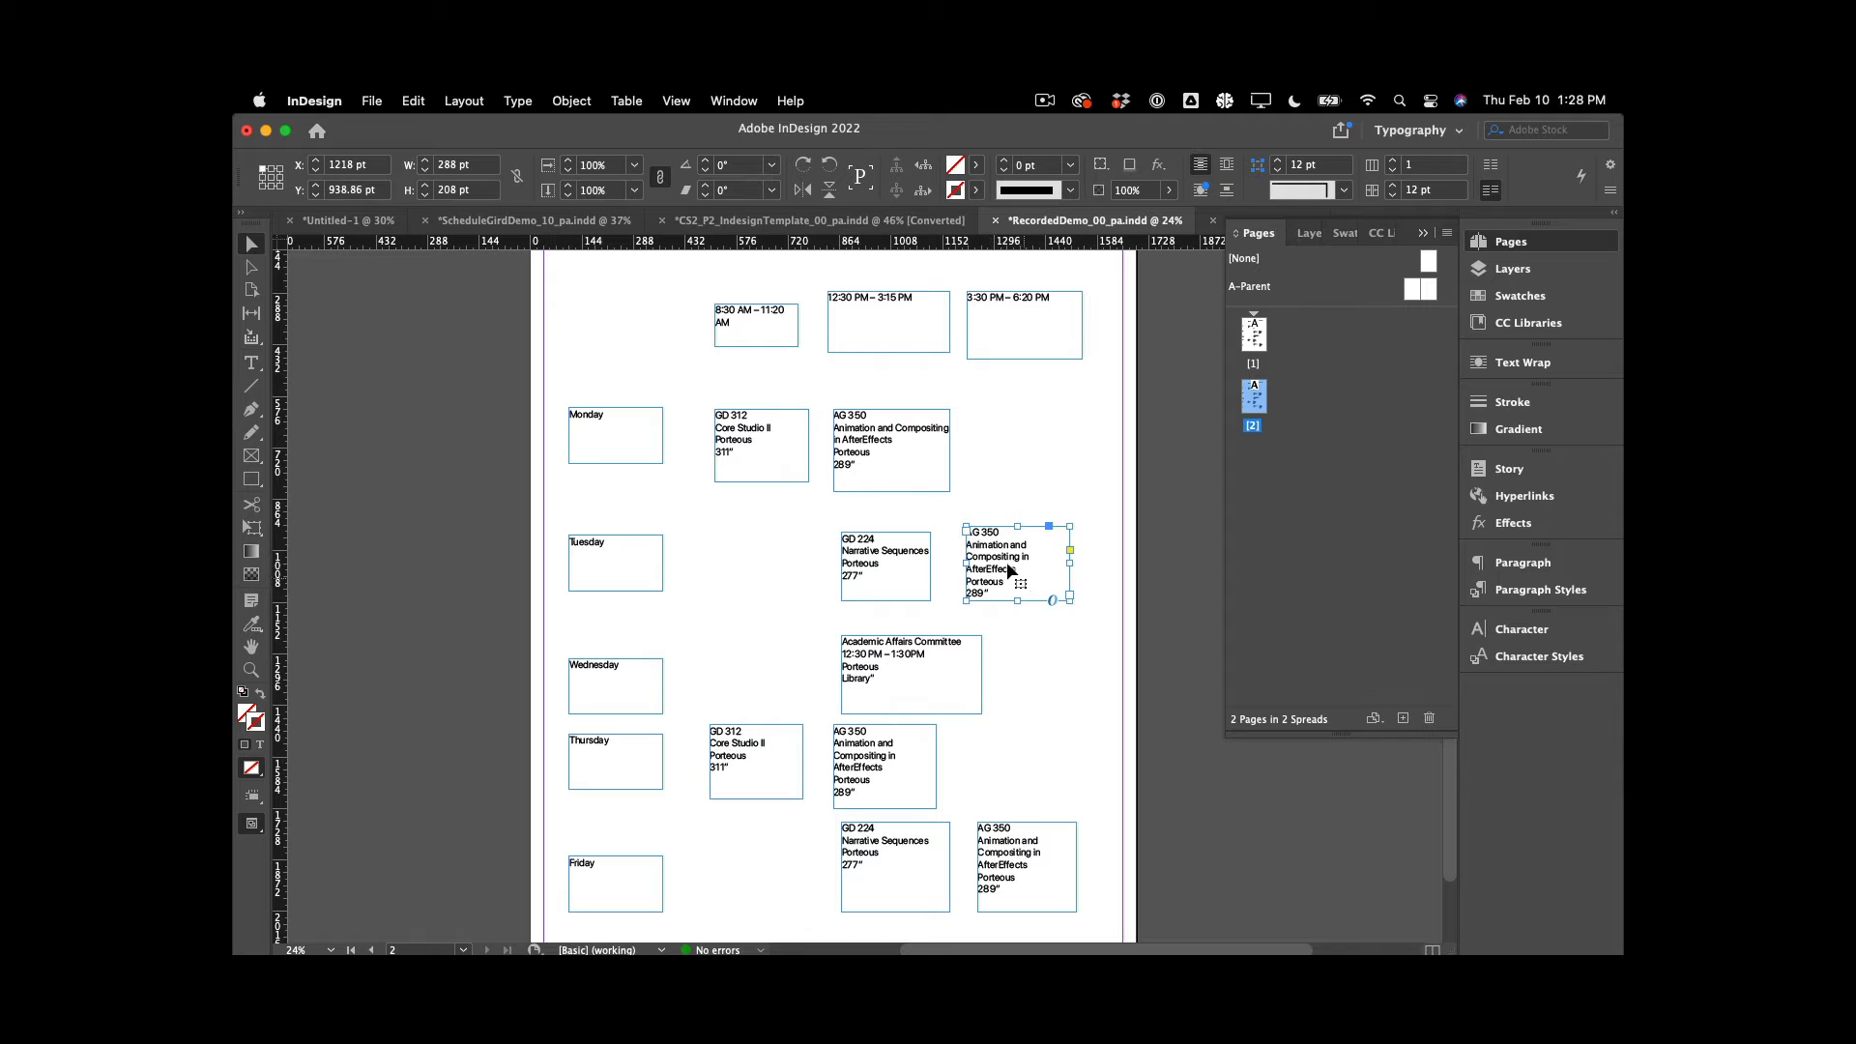
scroll(749, 452, "up", 2)
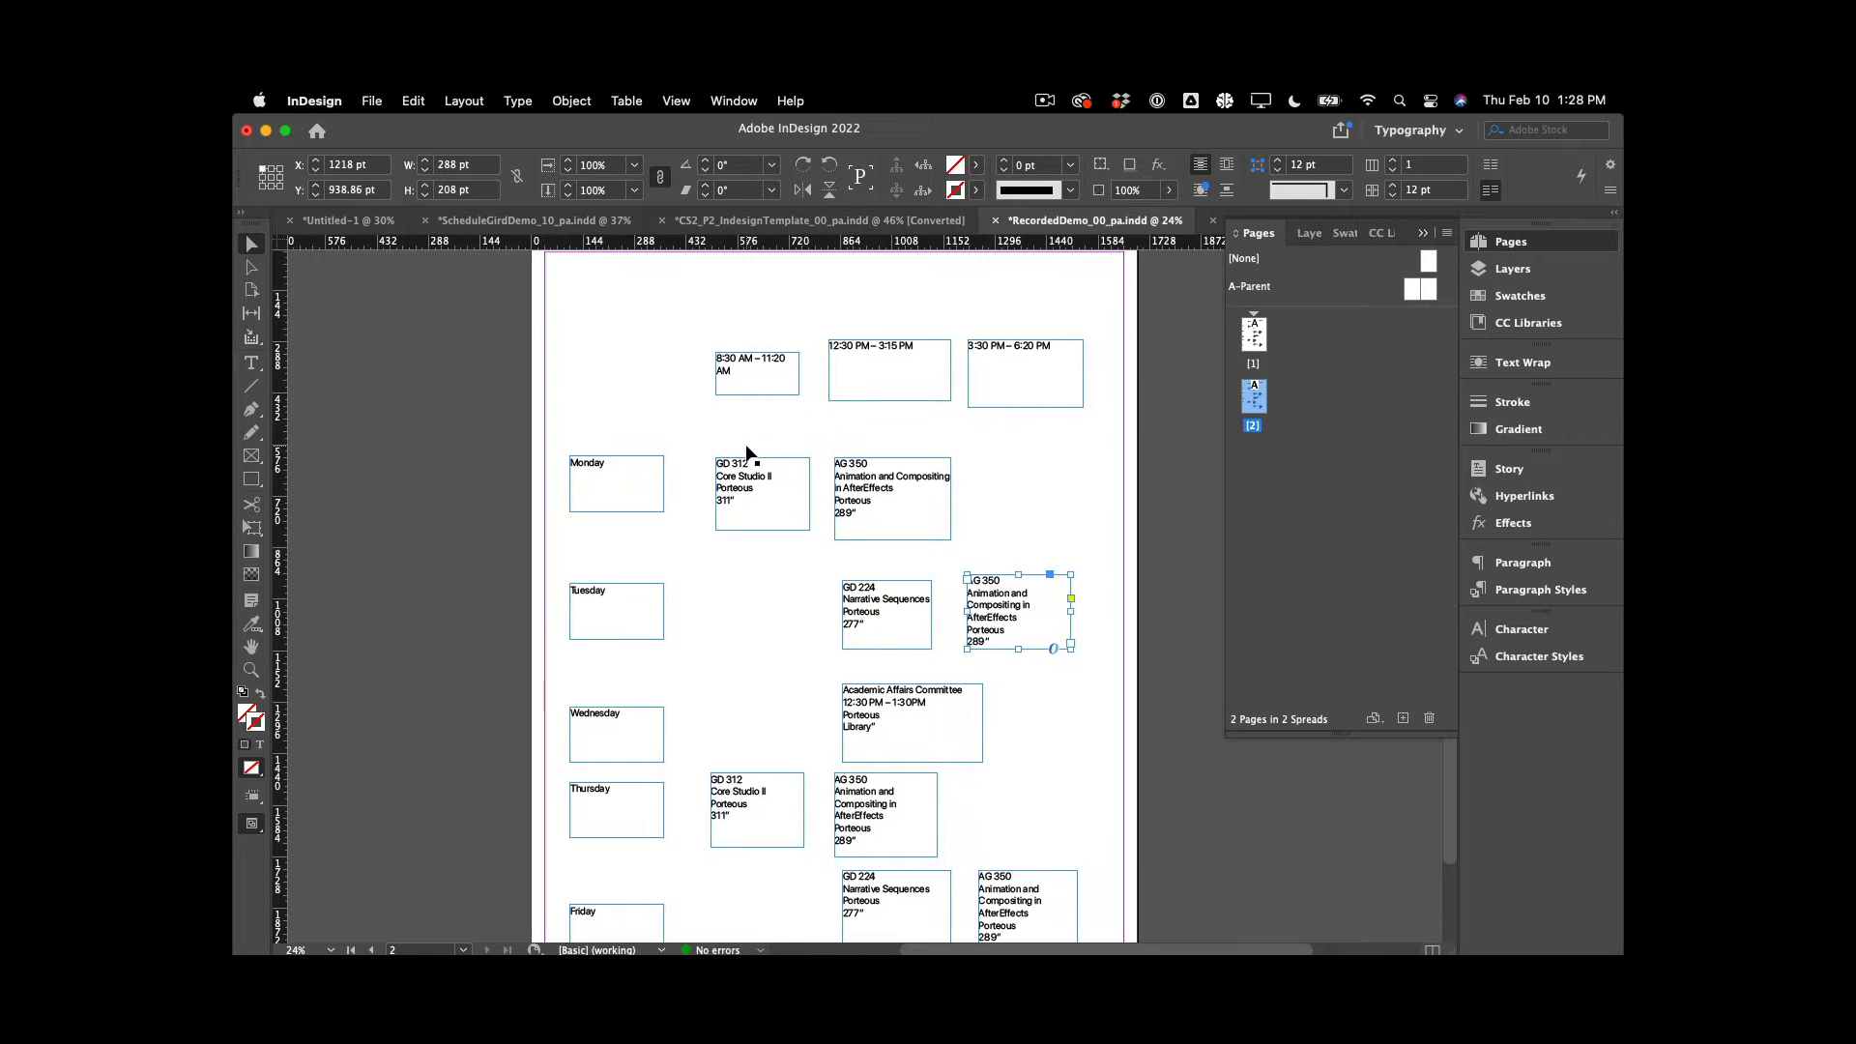
In the Grids preferences, set the baseline grid's start to 0 pt and its view threshold to 5%
left_click(315, 100)
mouse_move(367, 150)
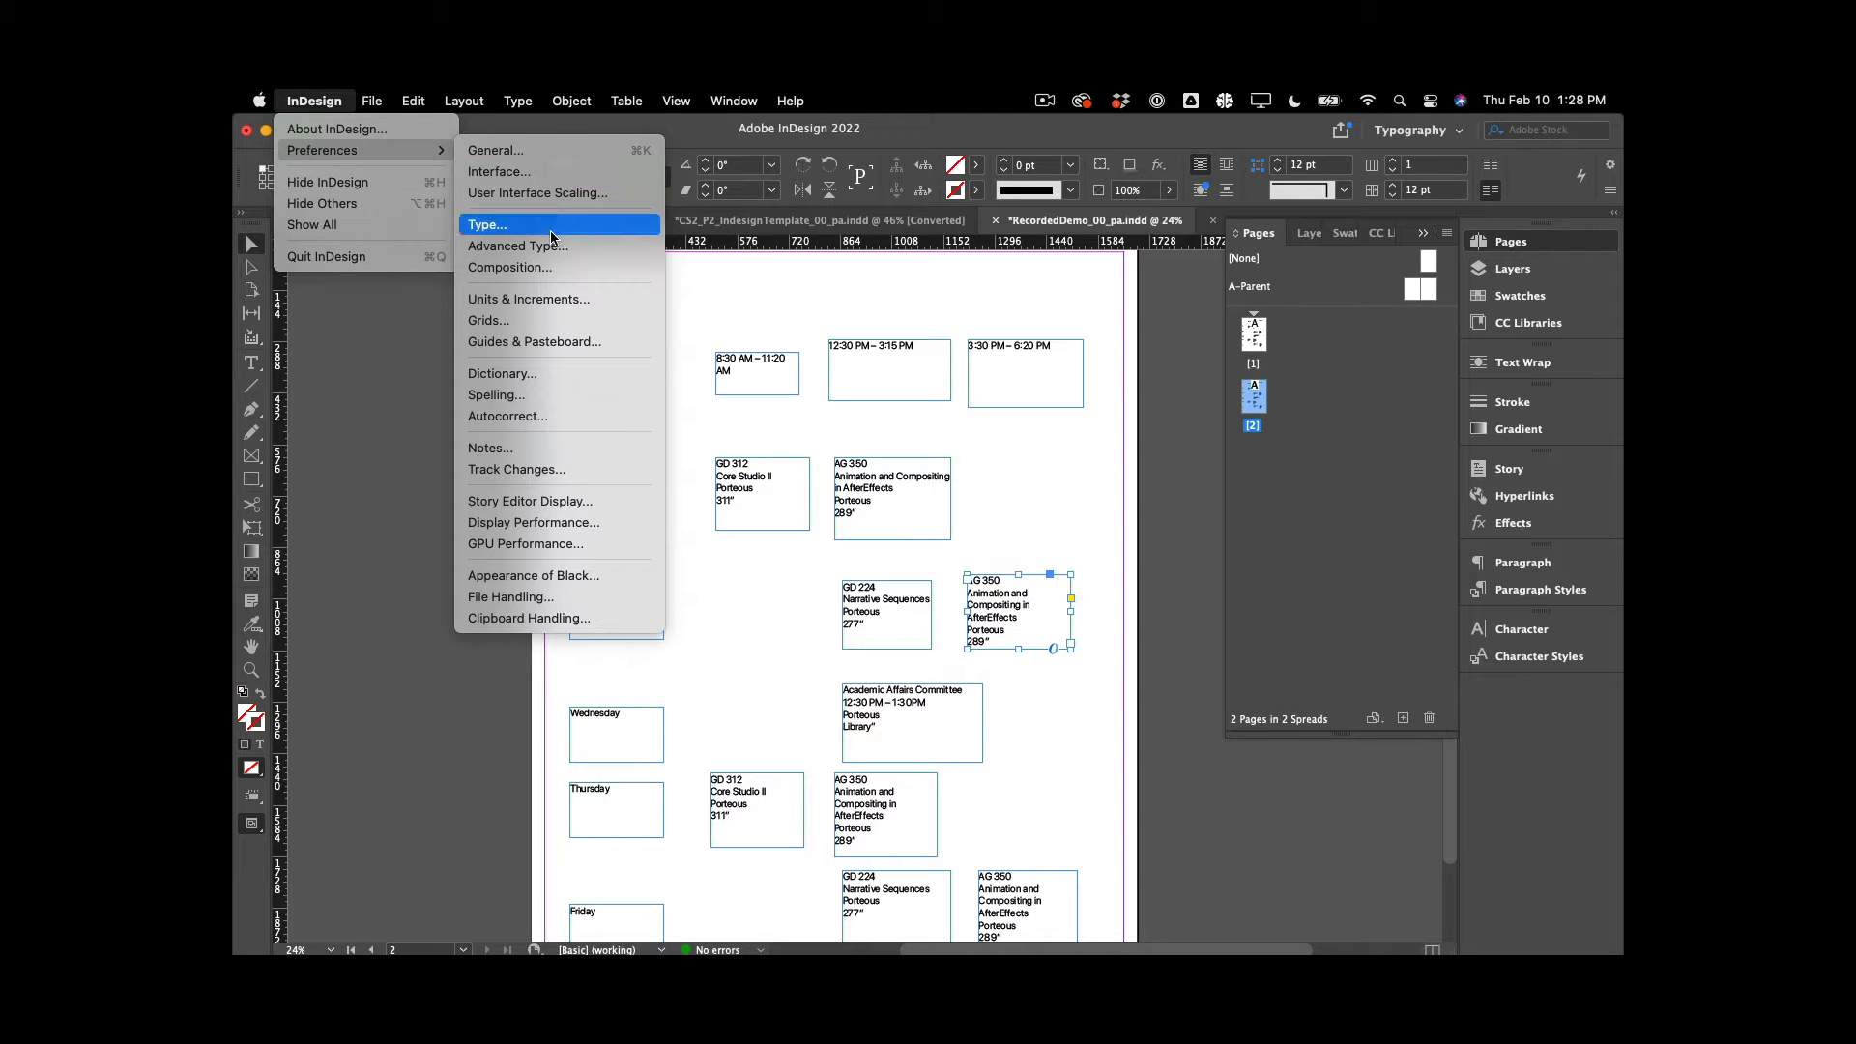
left_click(522, 298)
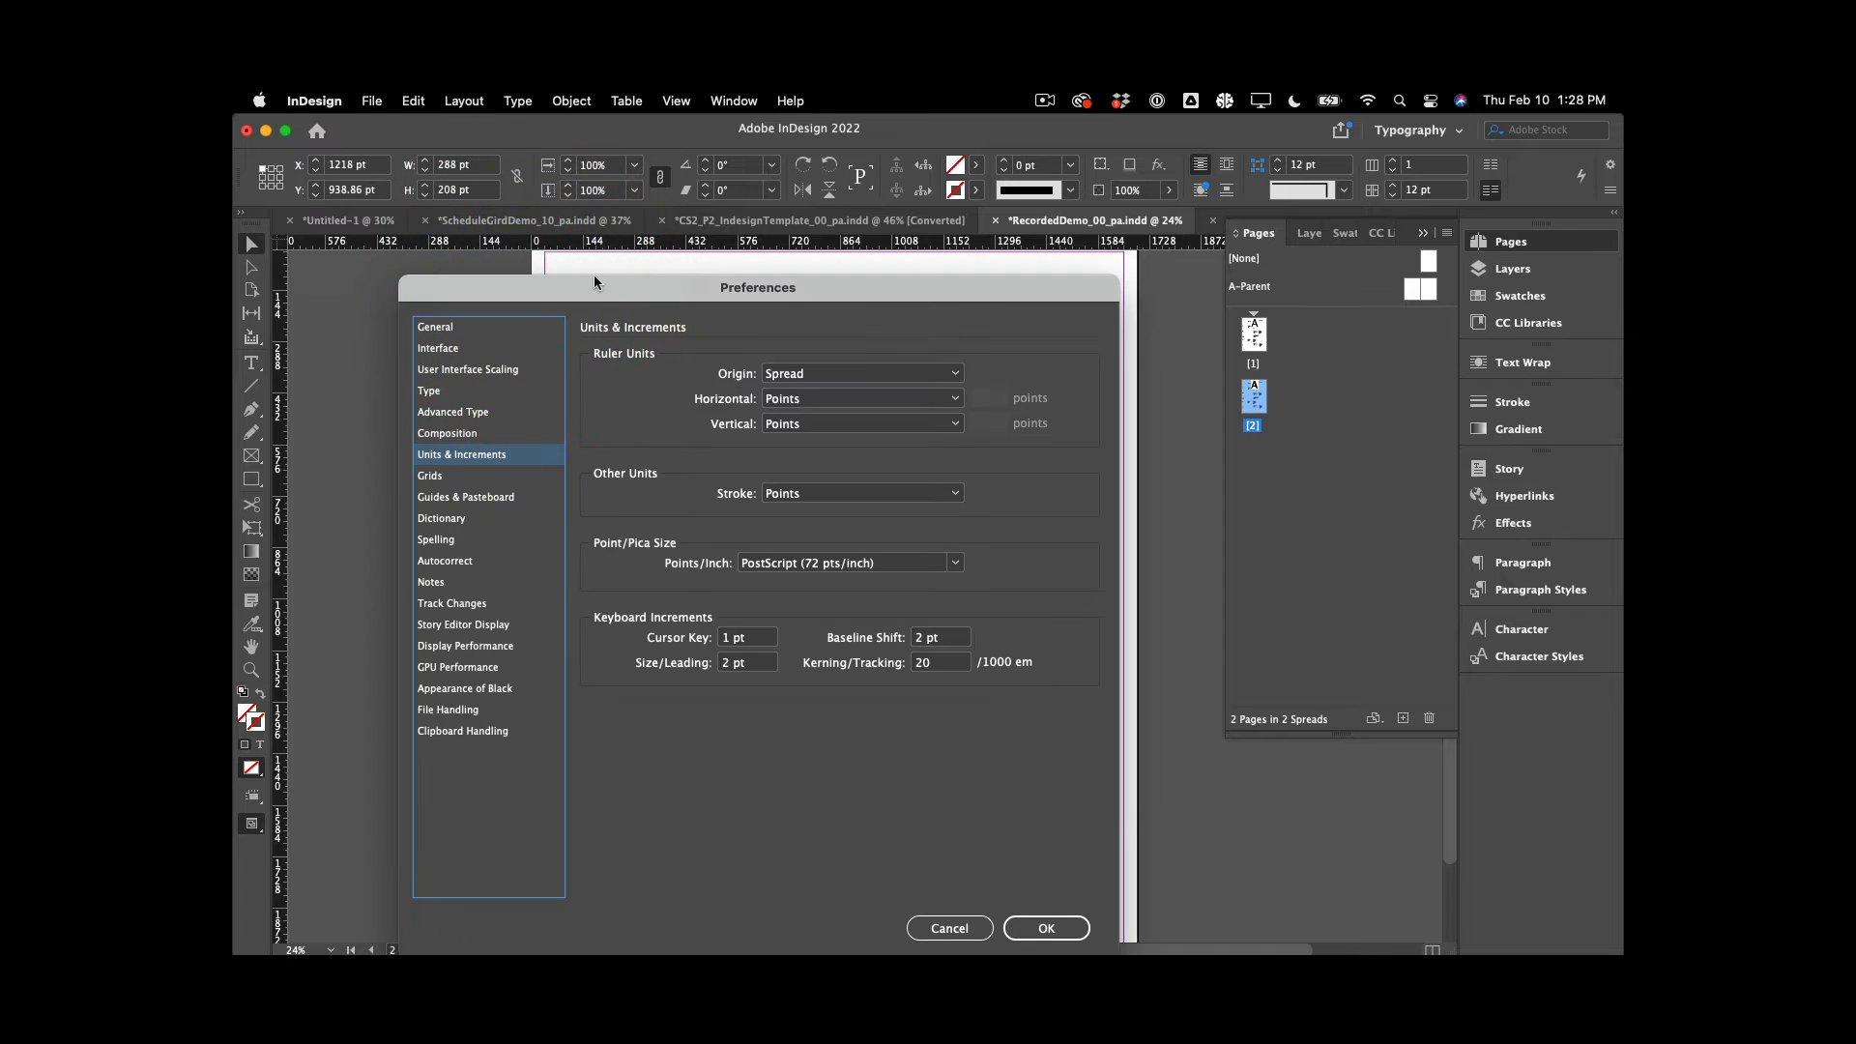
left_click_drag(593, 288, 1158, 396)
left_click(1053, 437)
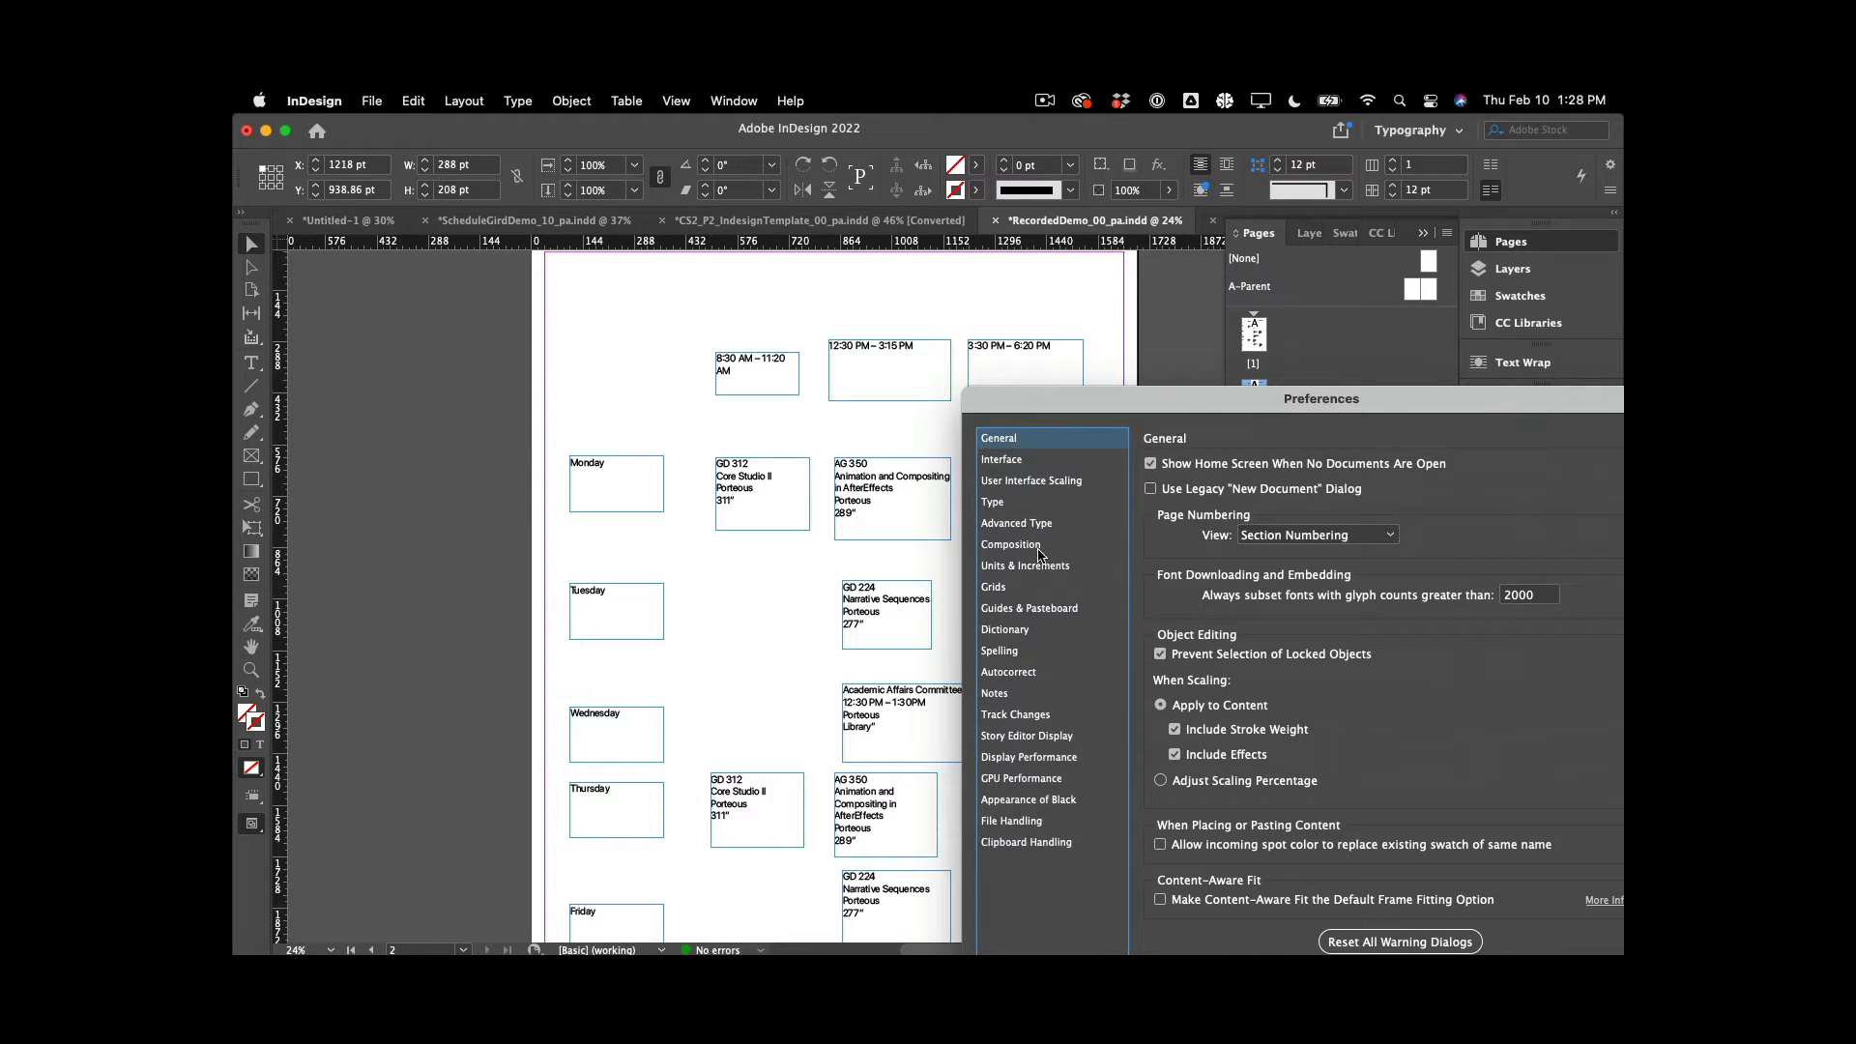
left_click(1026, 589)
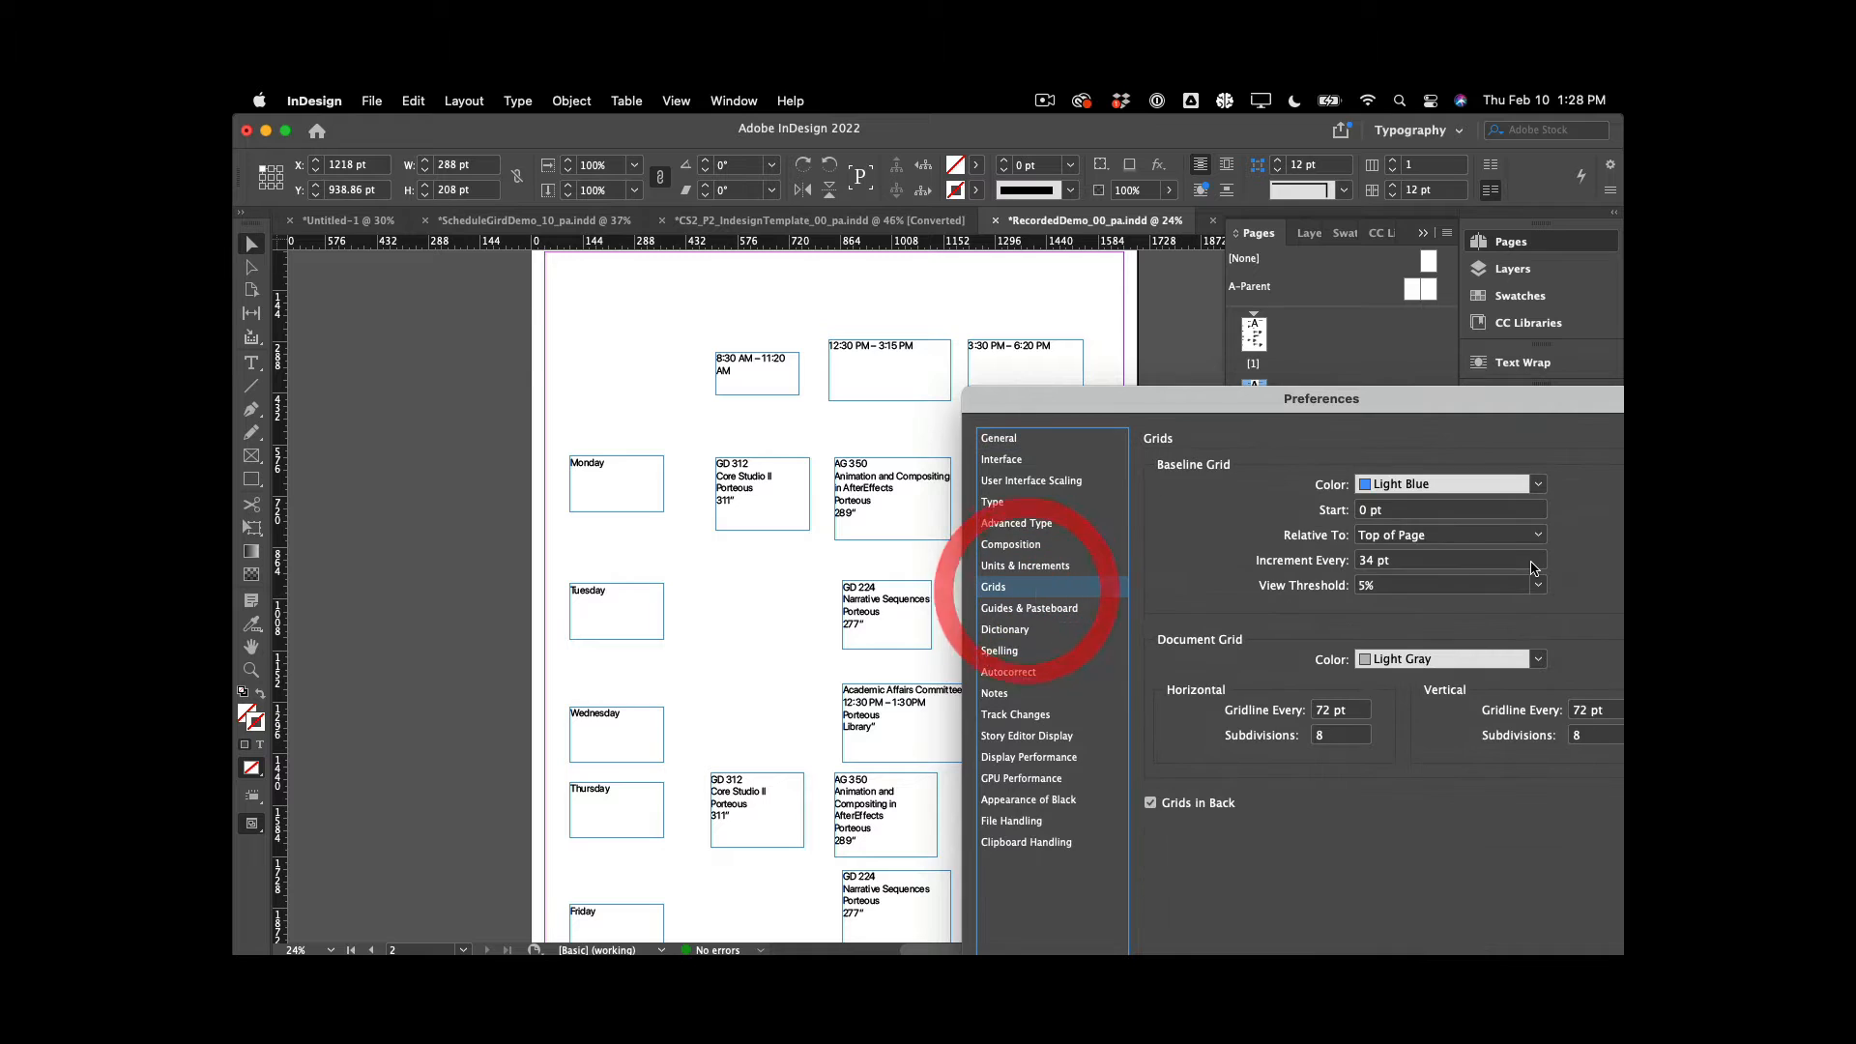
left_click(1406, 511)
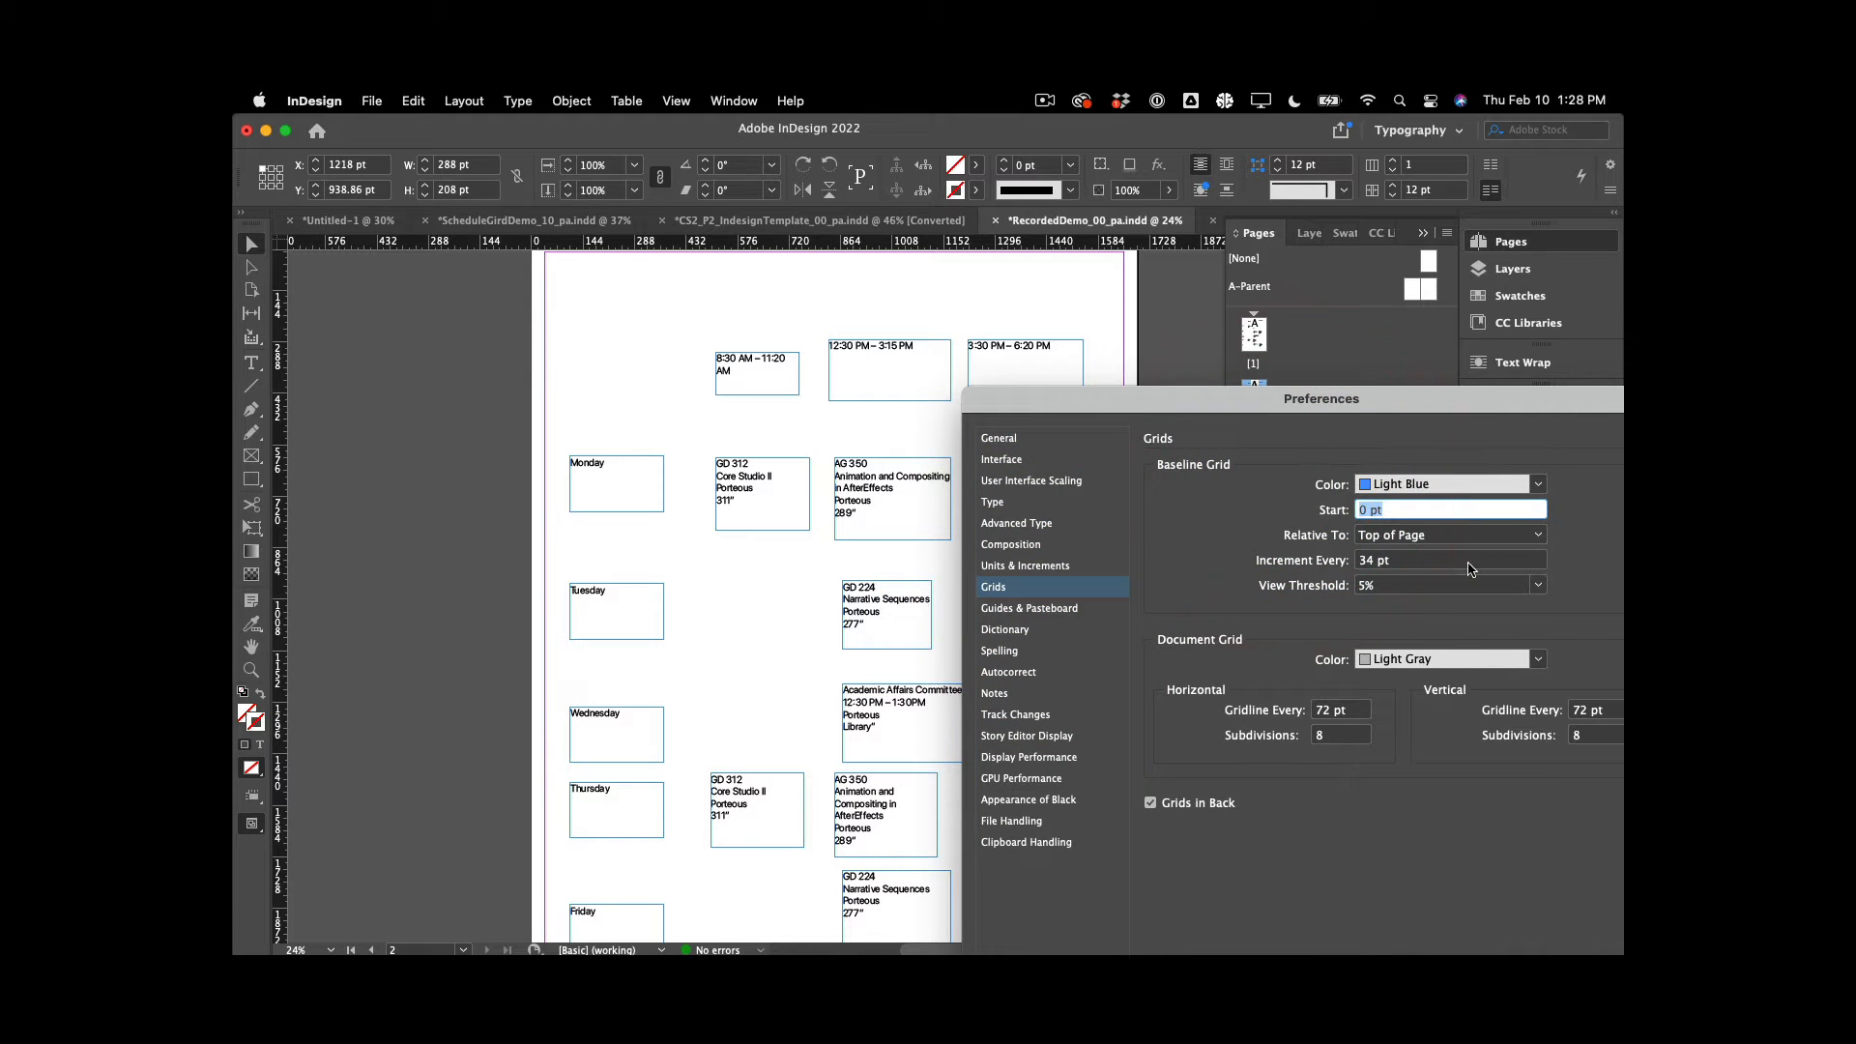
left_click(1535, 587)
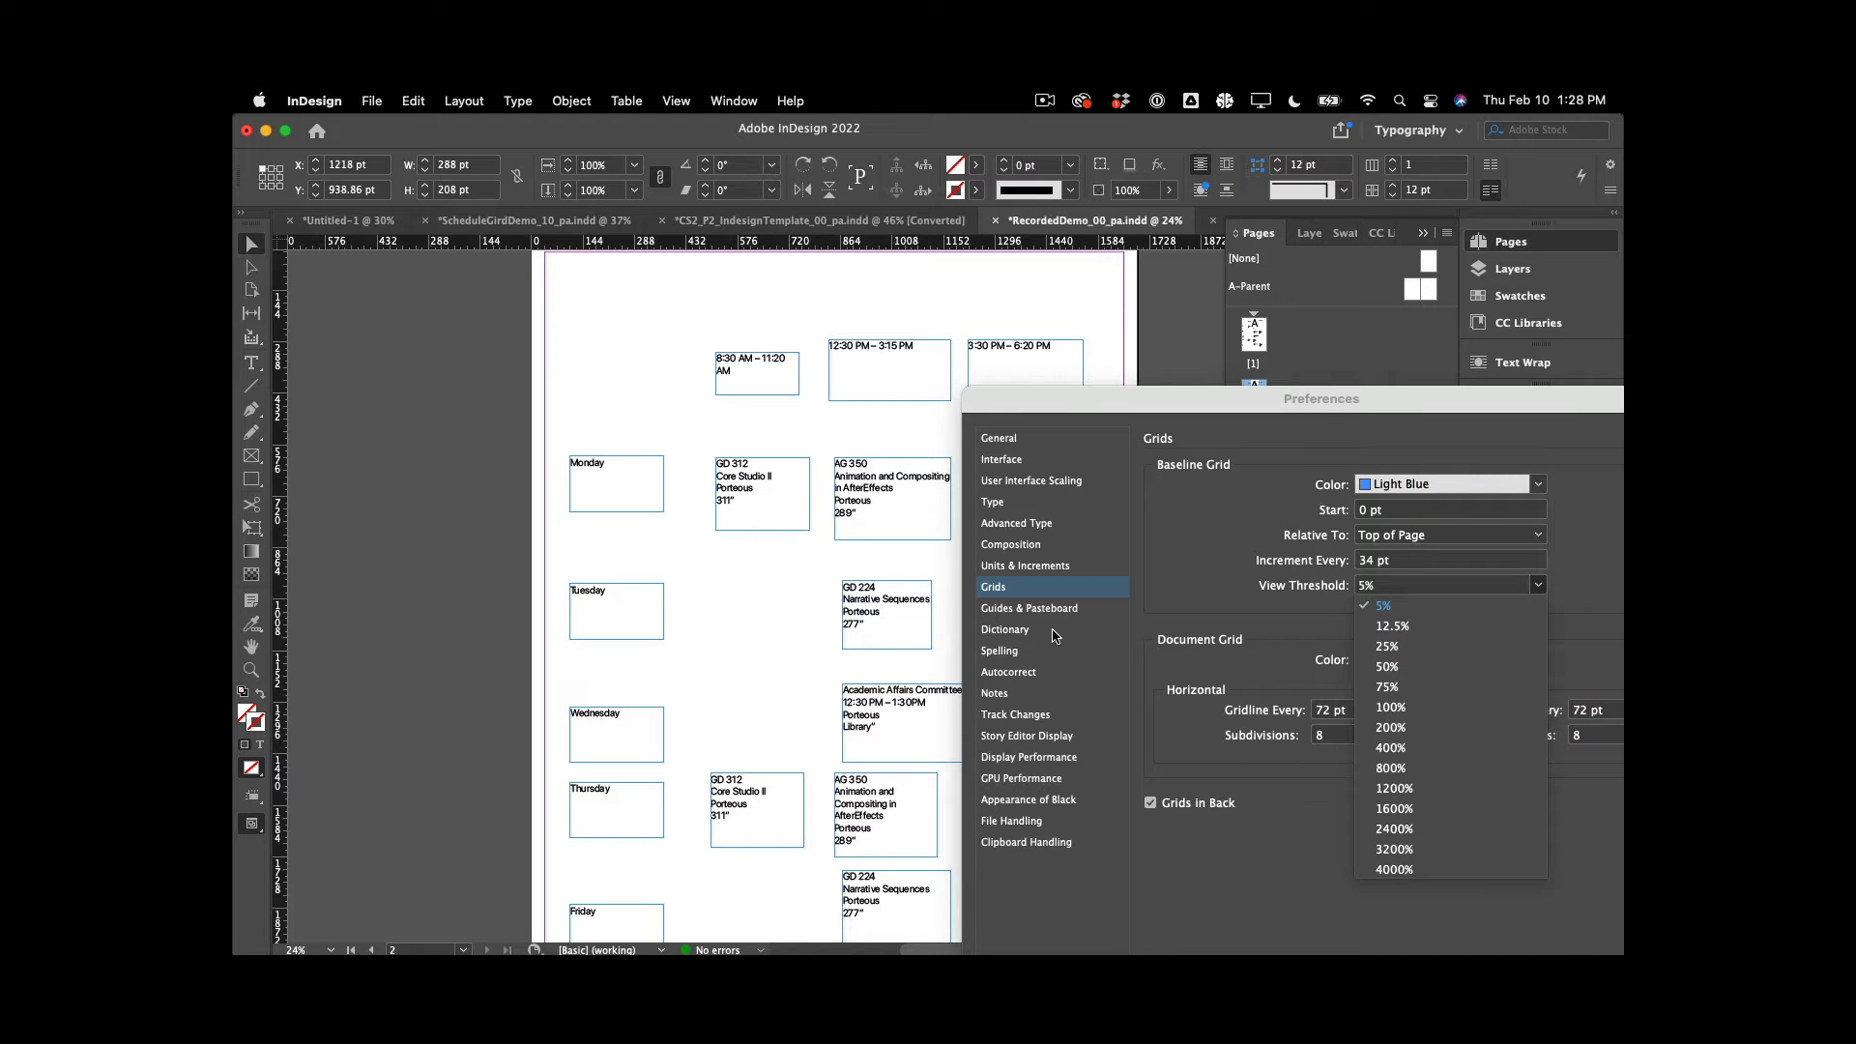
left_click(1401, 612)
Set the baseline grid increment to 34 pt, matching the text leading, and apply the preferences
left_click(1411, 558)
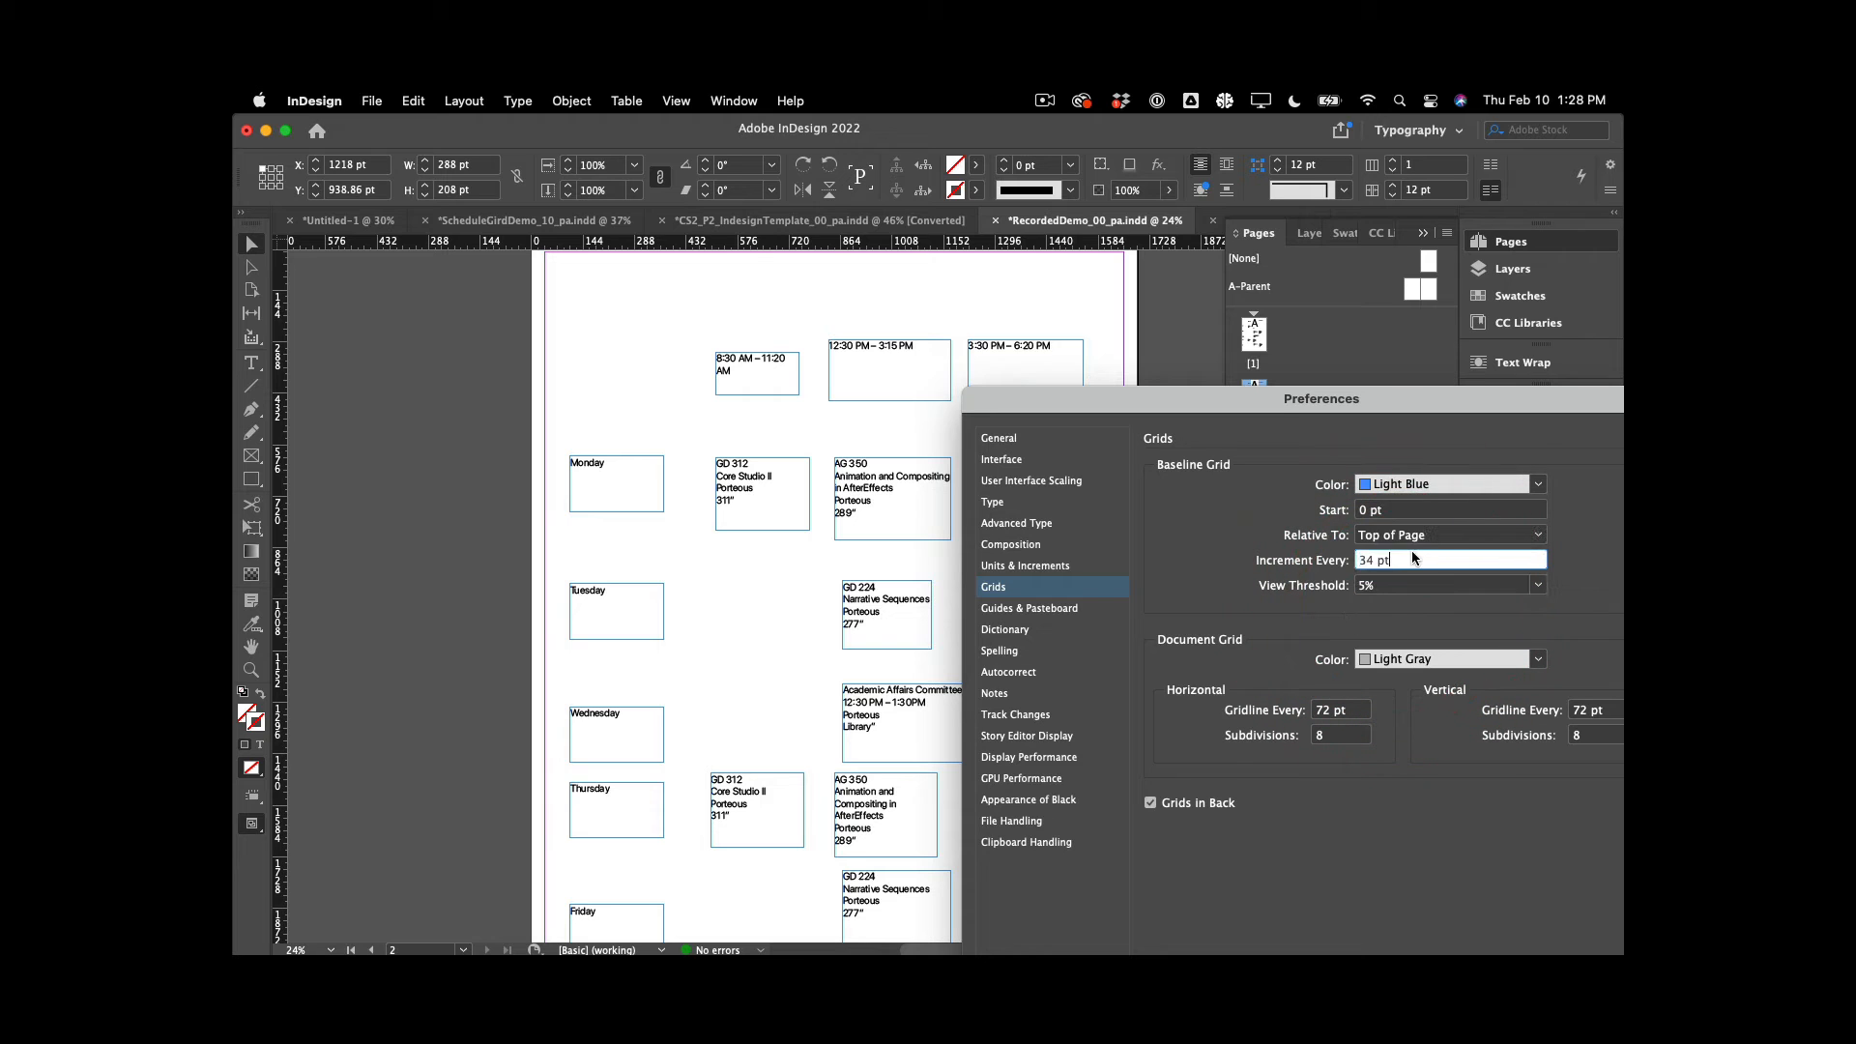
left_click(1405, 554)
left_click_drag(1285, 401, 1220, 350)
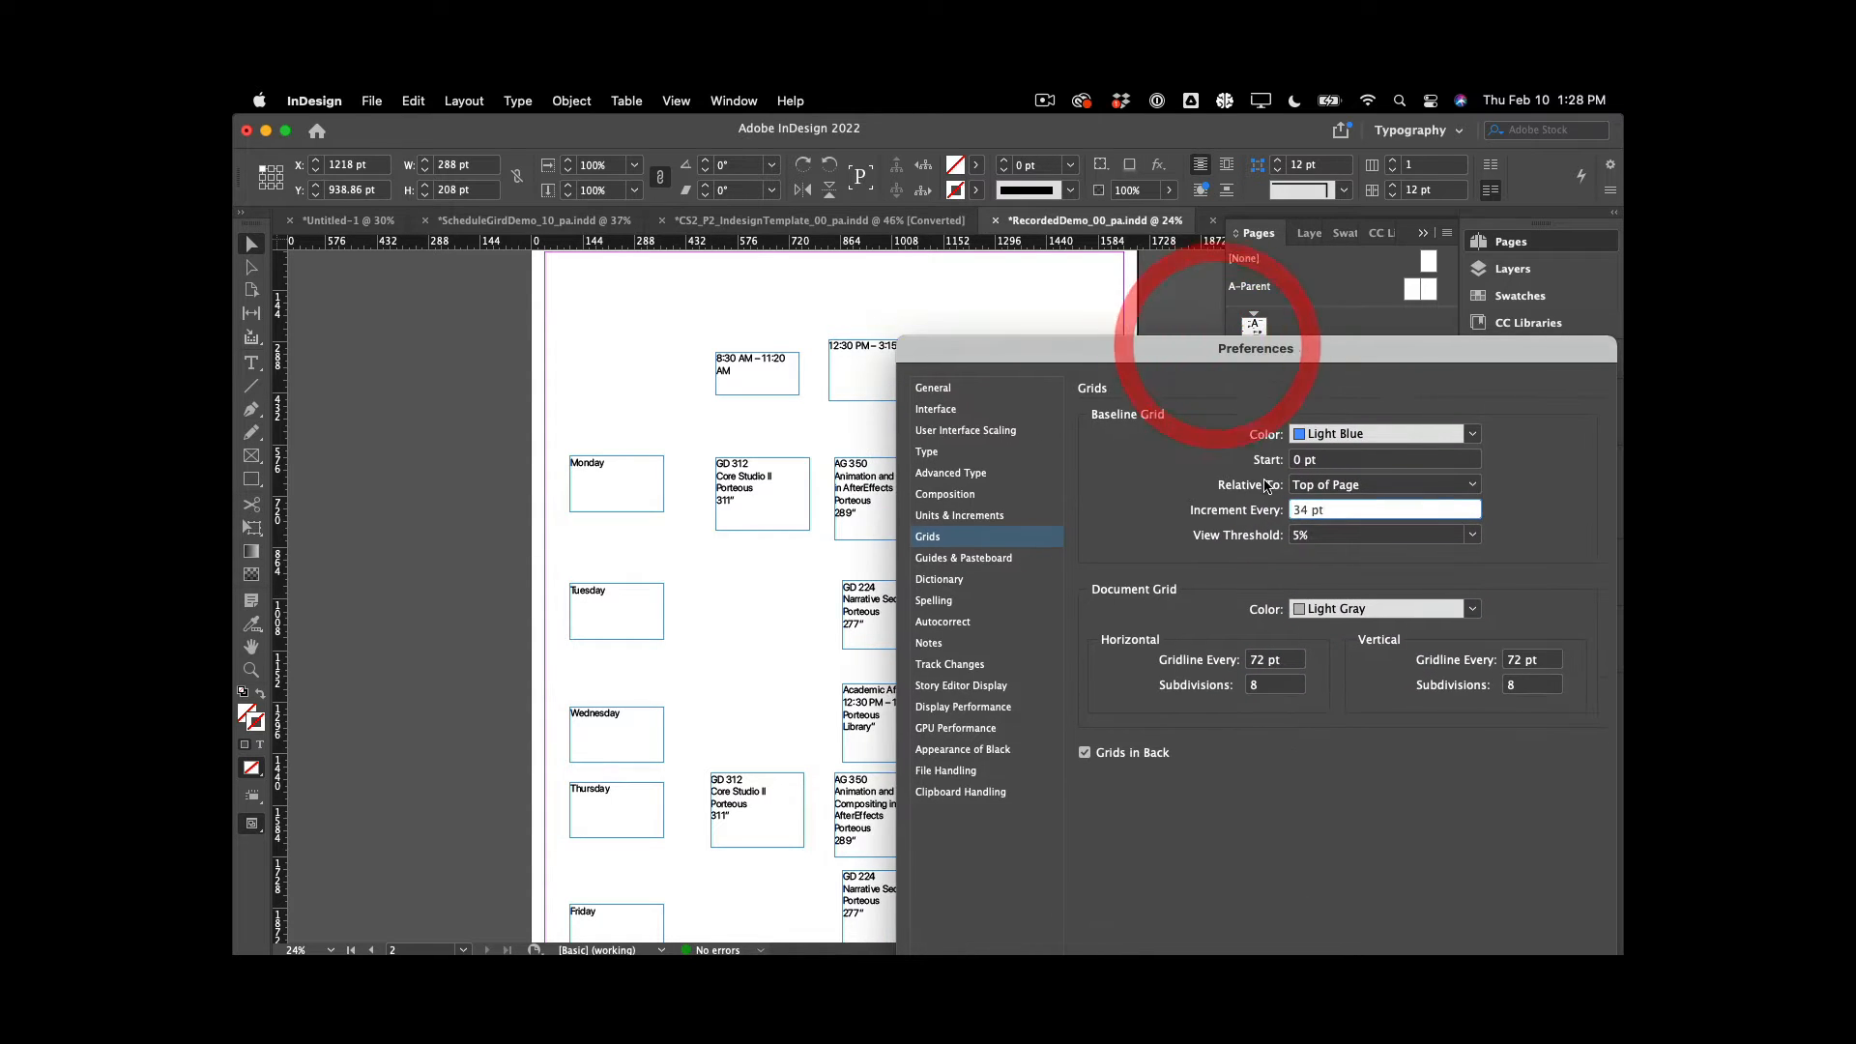
left_click(1243, 502)
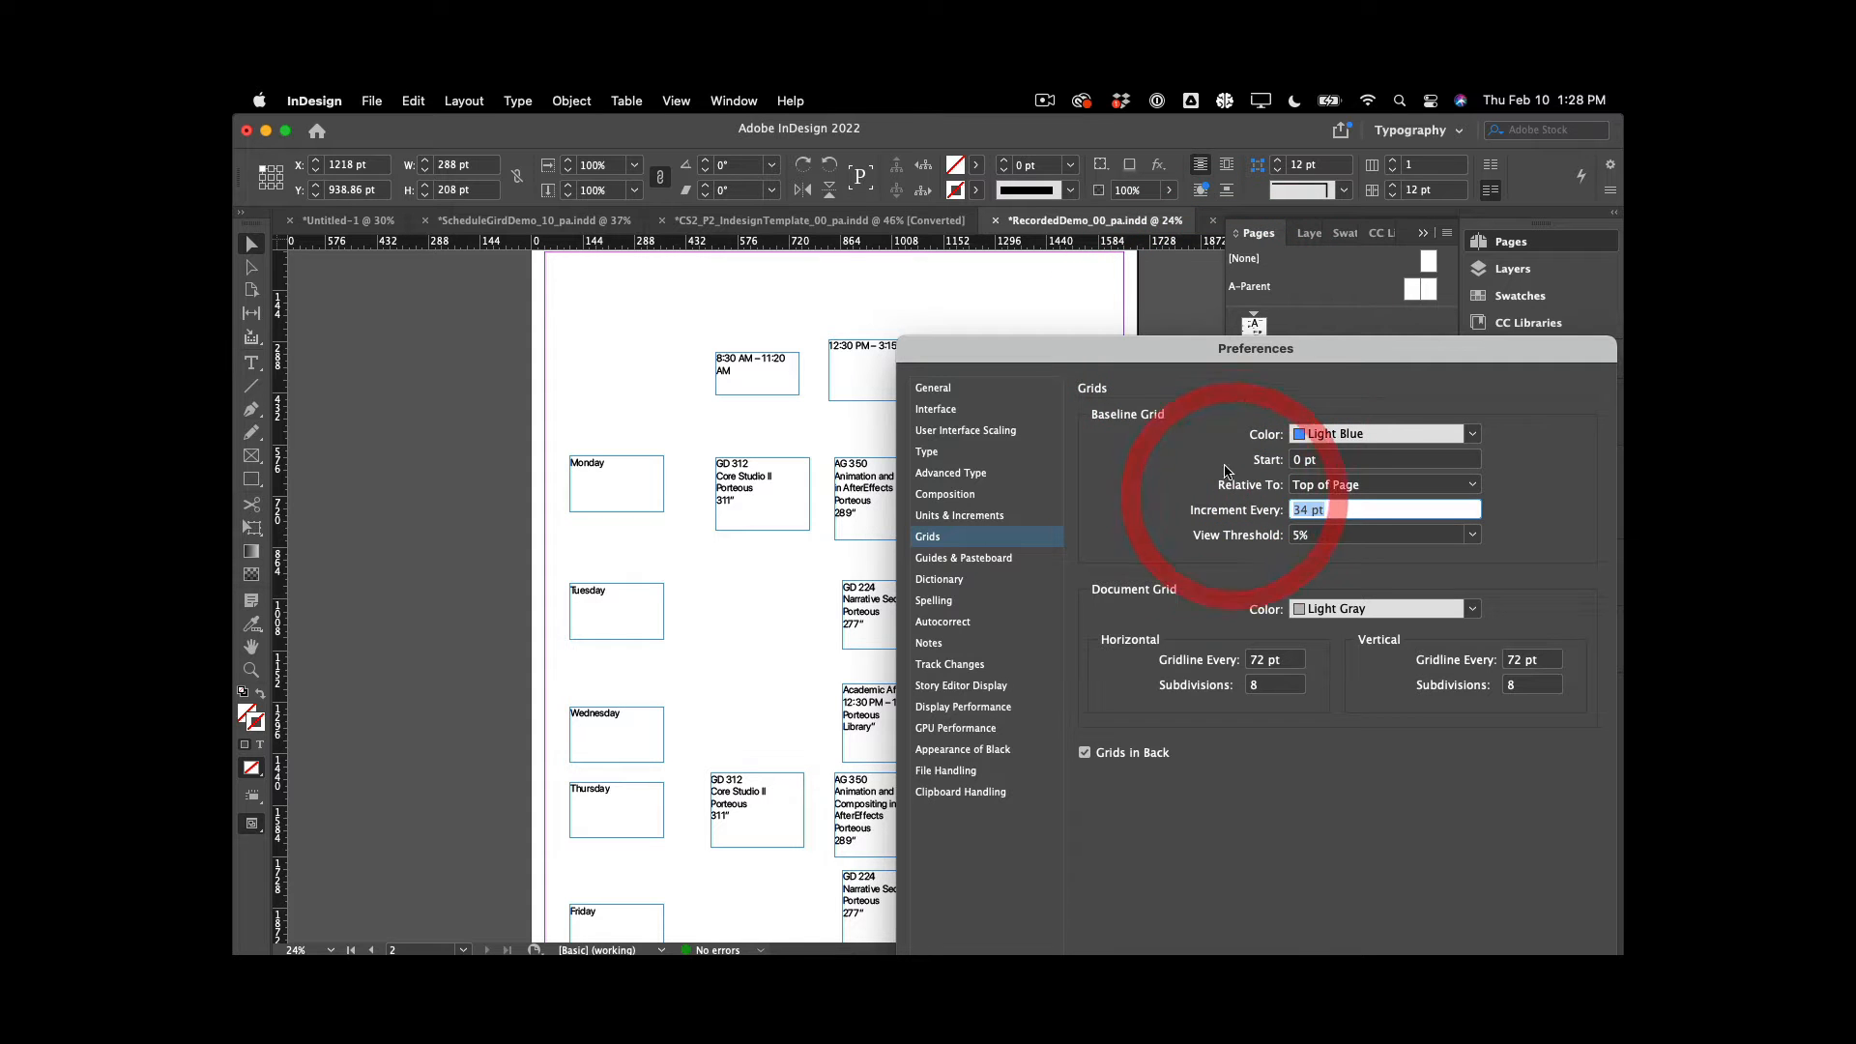
left_click_drag(1201, 350, 1049, 214)
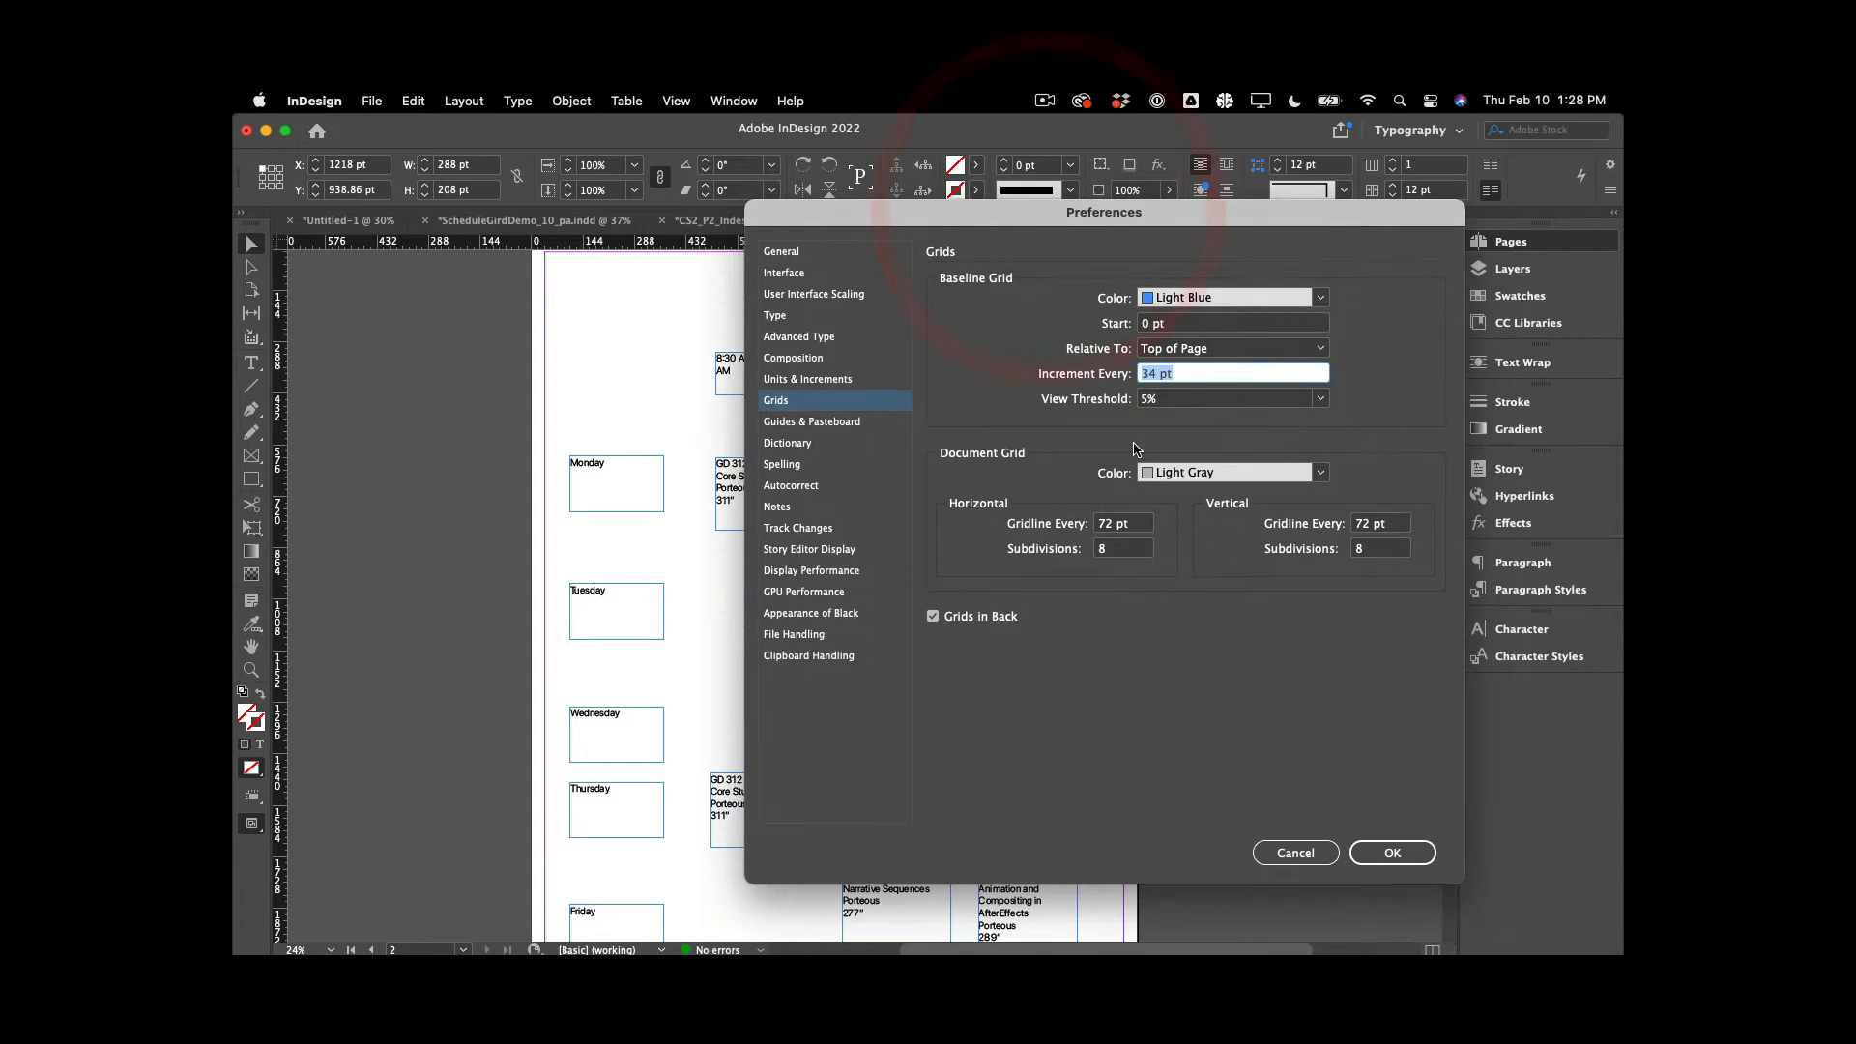
left_click(1395, 851)
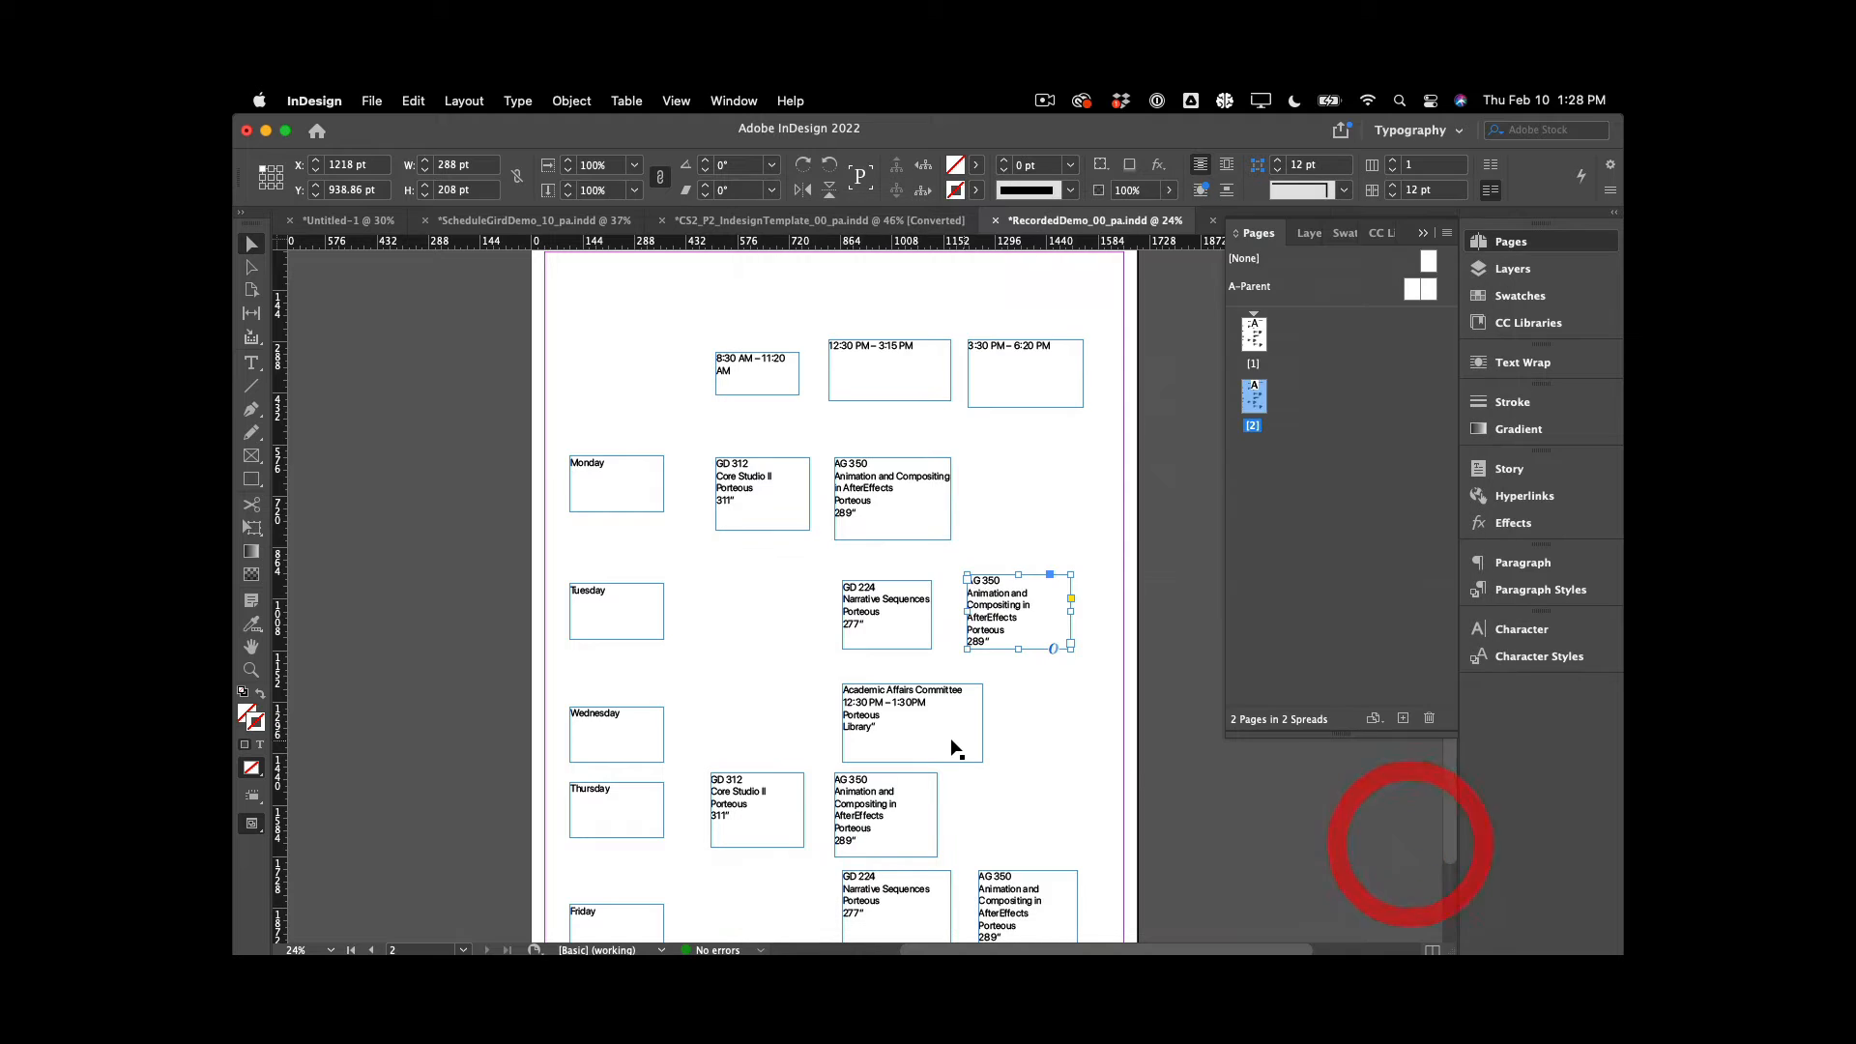
Show the baseline grid over the schedule page
key("w")
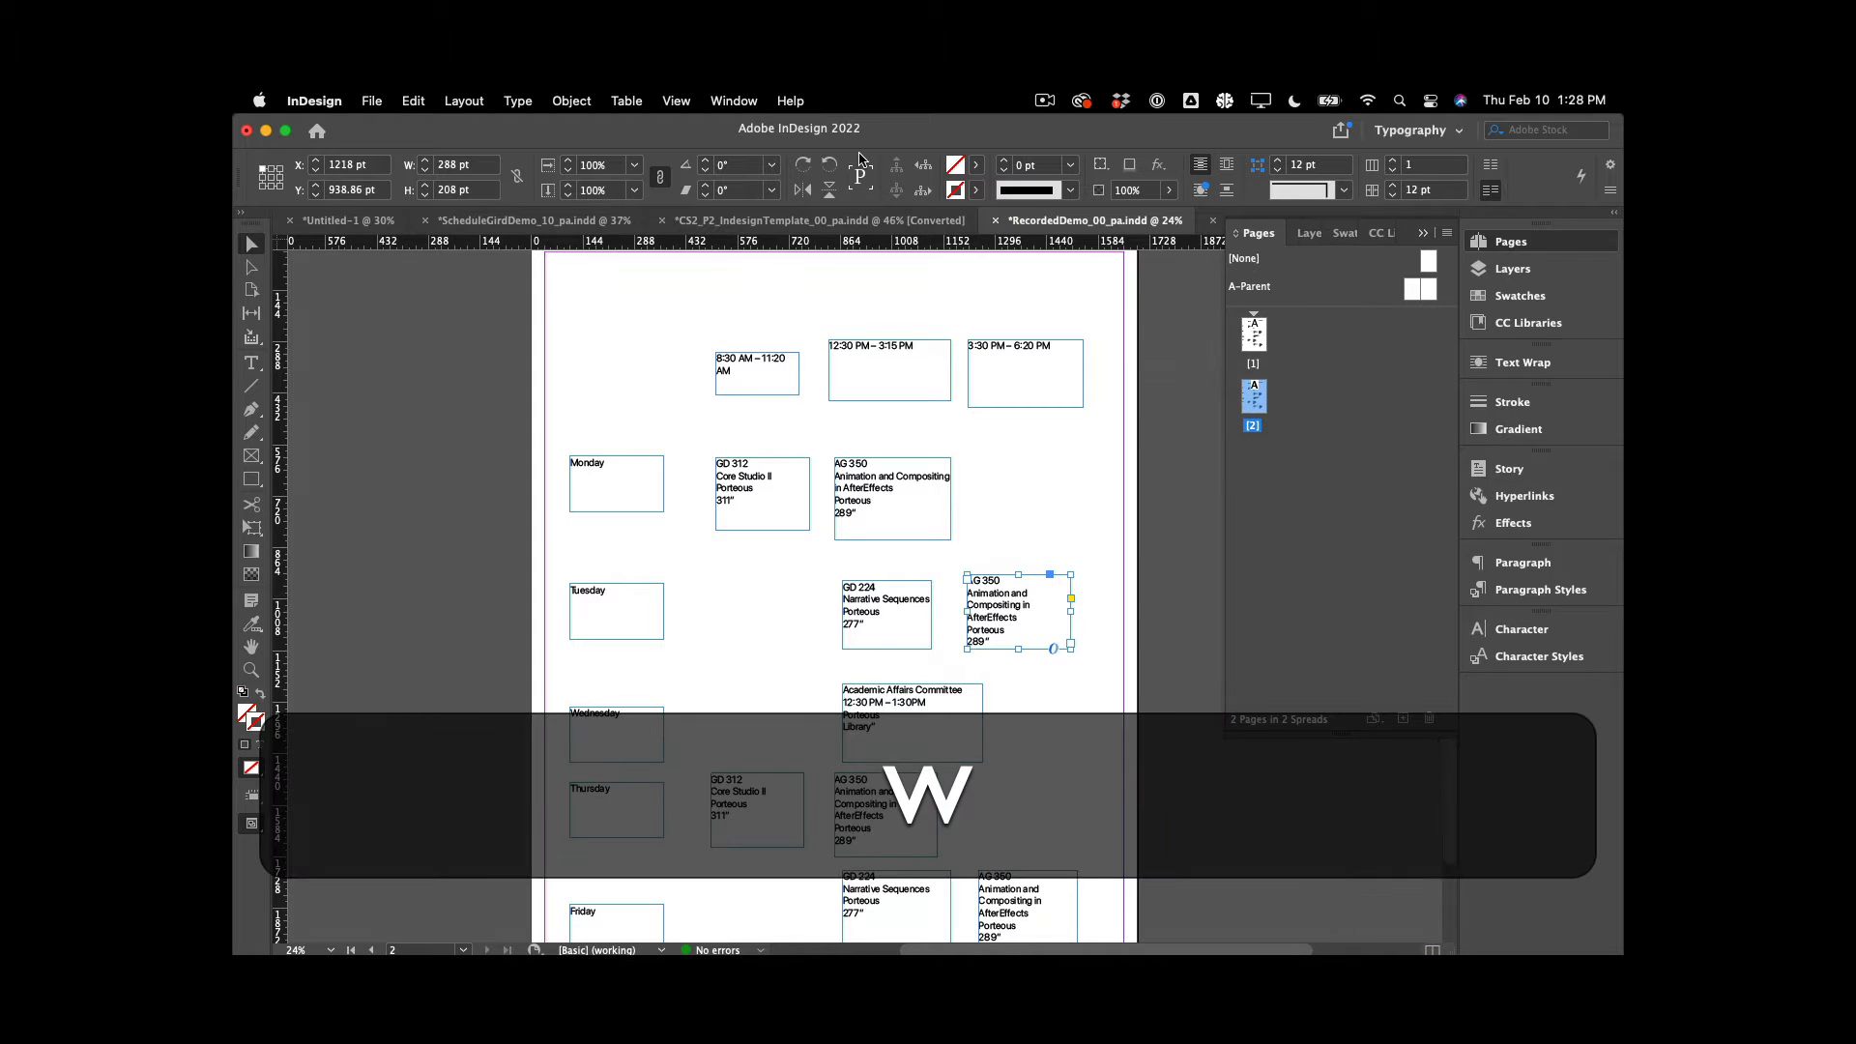
left_click(676, 101)
mouse_move(734, 520)
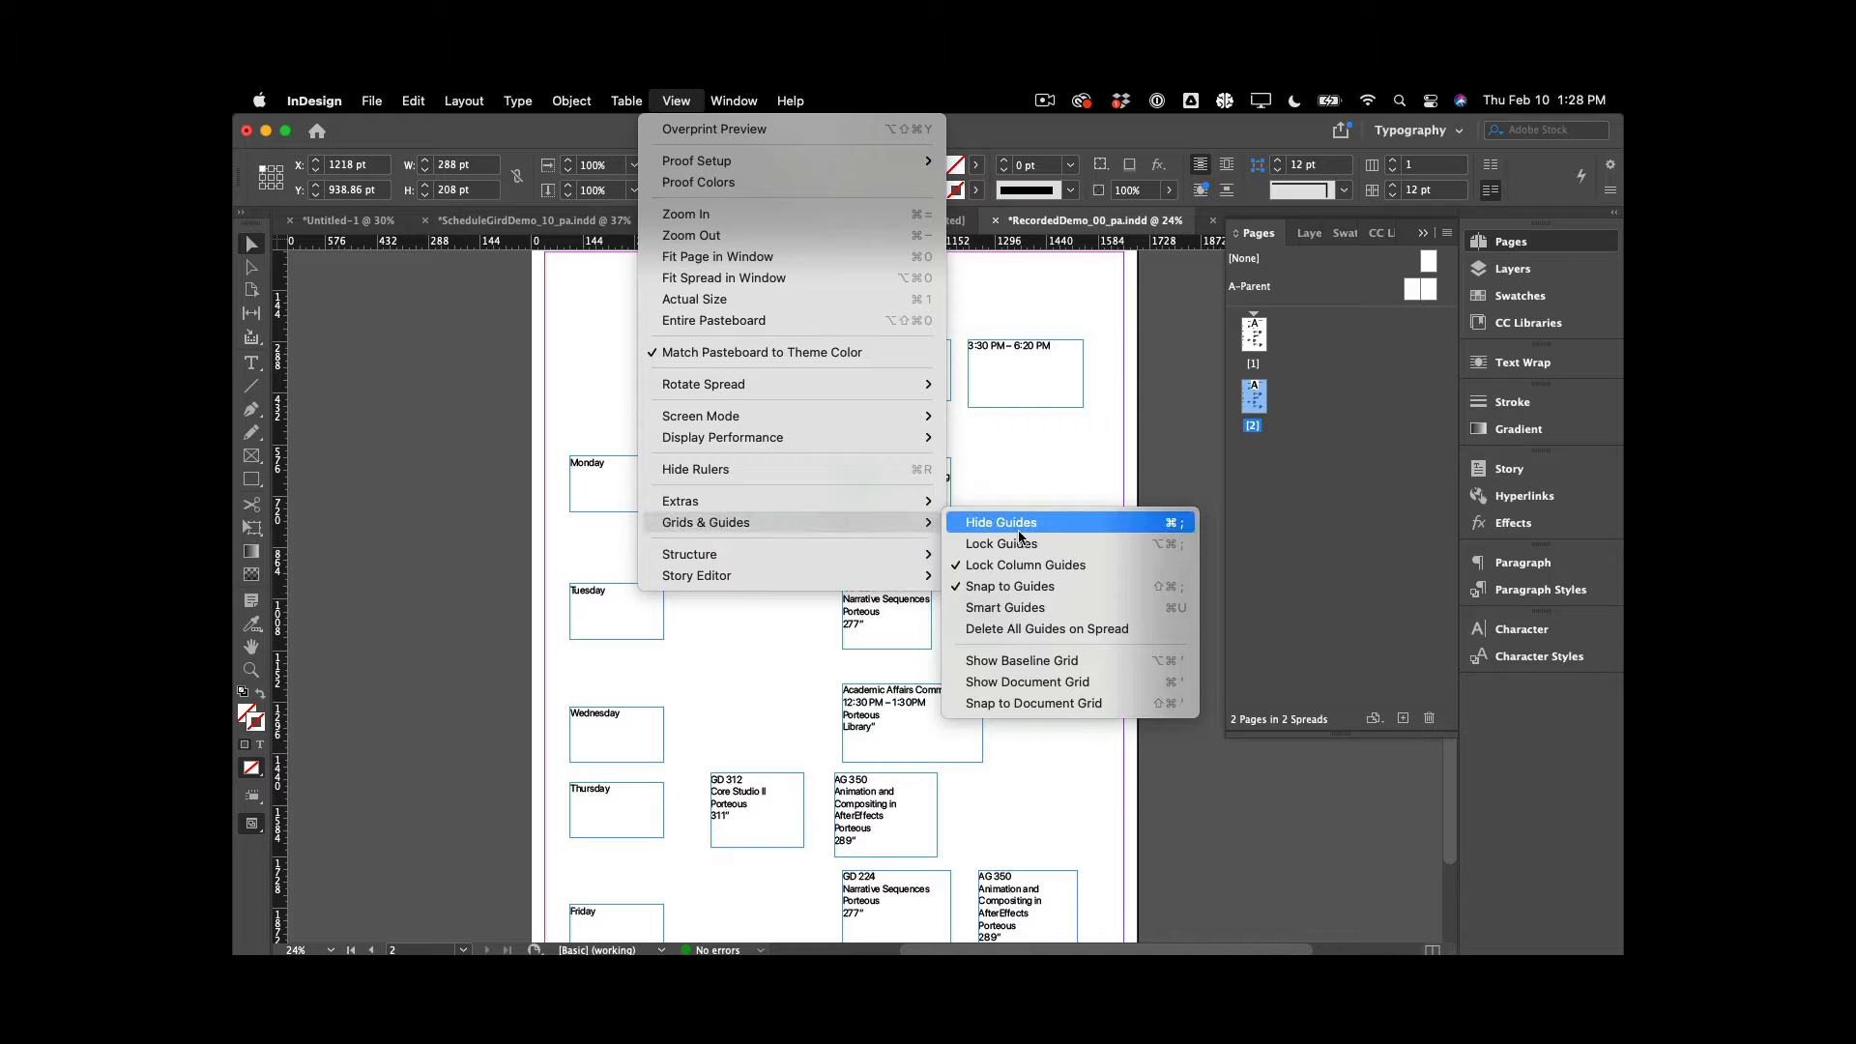
left_click(1024, 660)
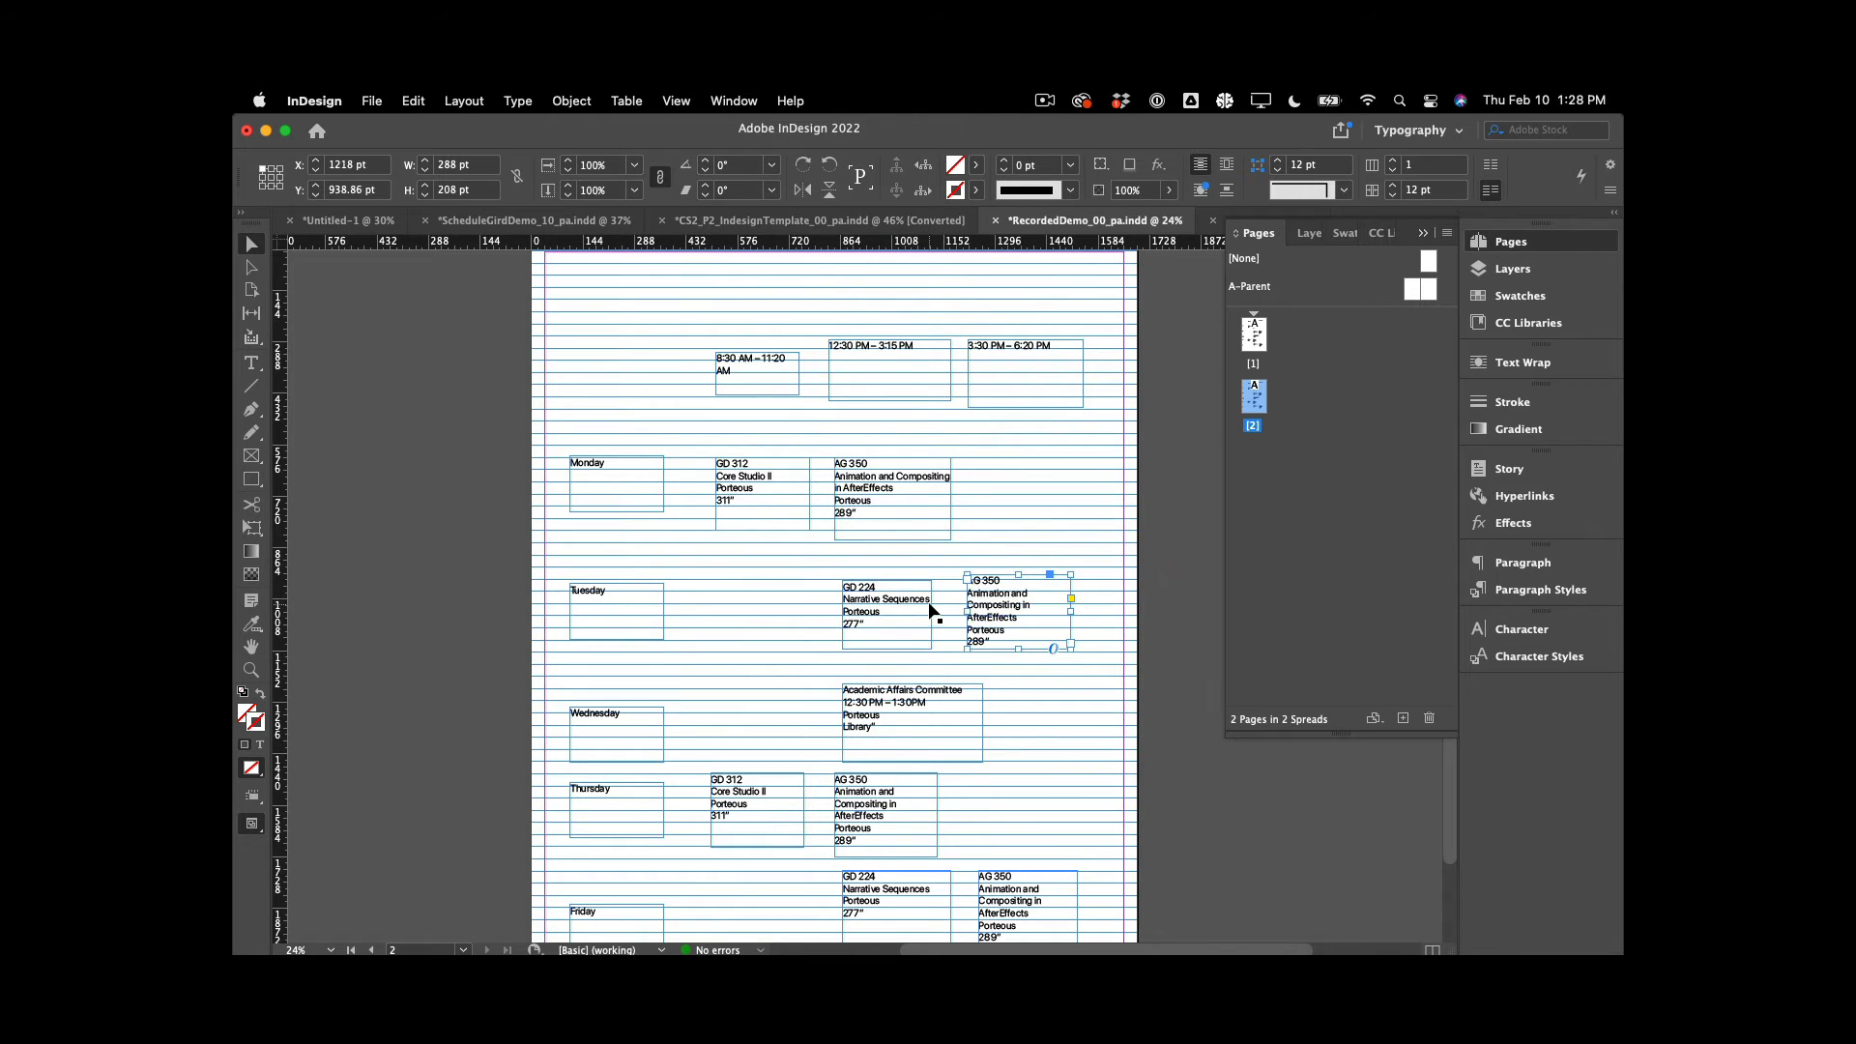
Examine how the lines of text in the schedule frames sit against the baseline grid
scroll(929, 611, "up", 5)
scroll(929, 611, "down", 2)
scroll(929, 611, "up", 3)
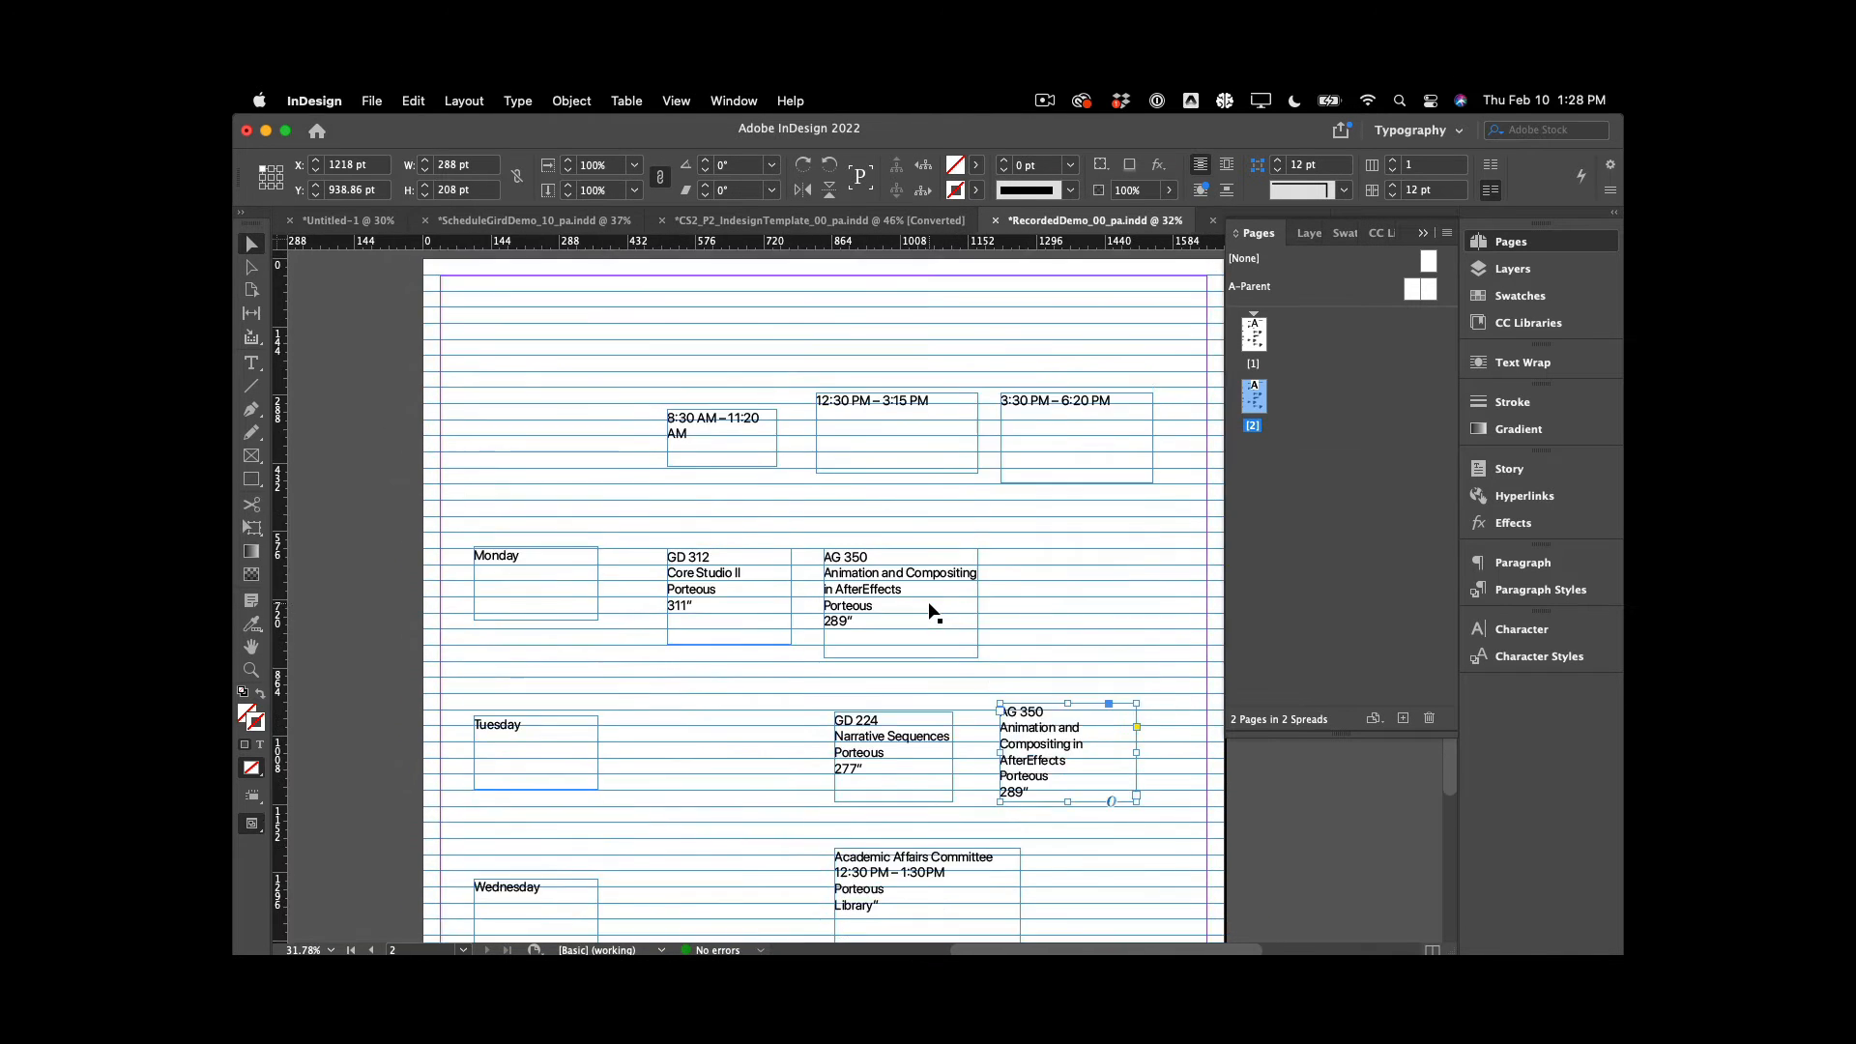
scroll(929, 611, "up", 2)
scroll(929, 611, "left", 1)
scroll(929, 611, "down", 3)
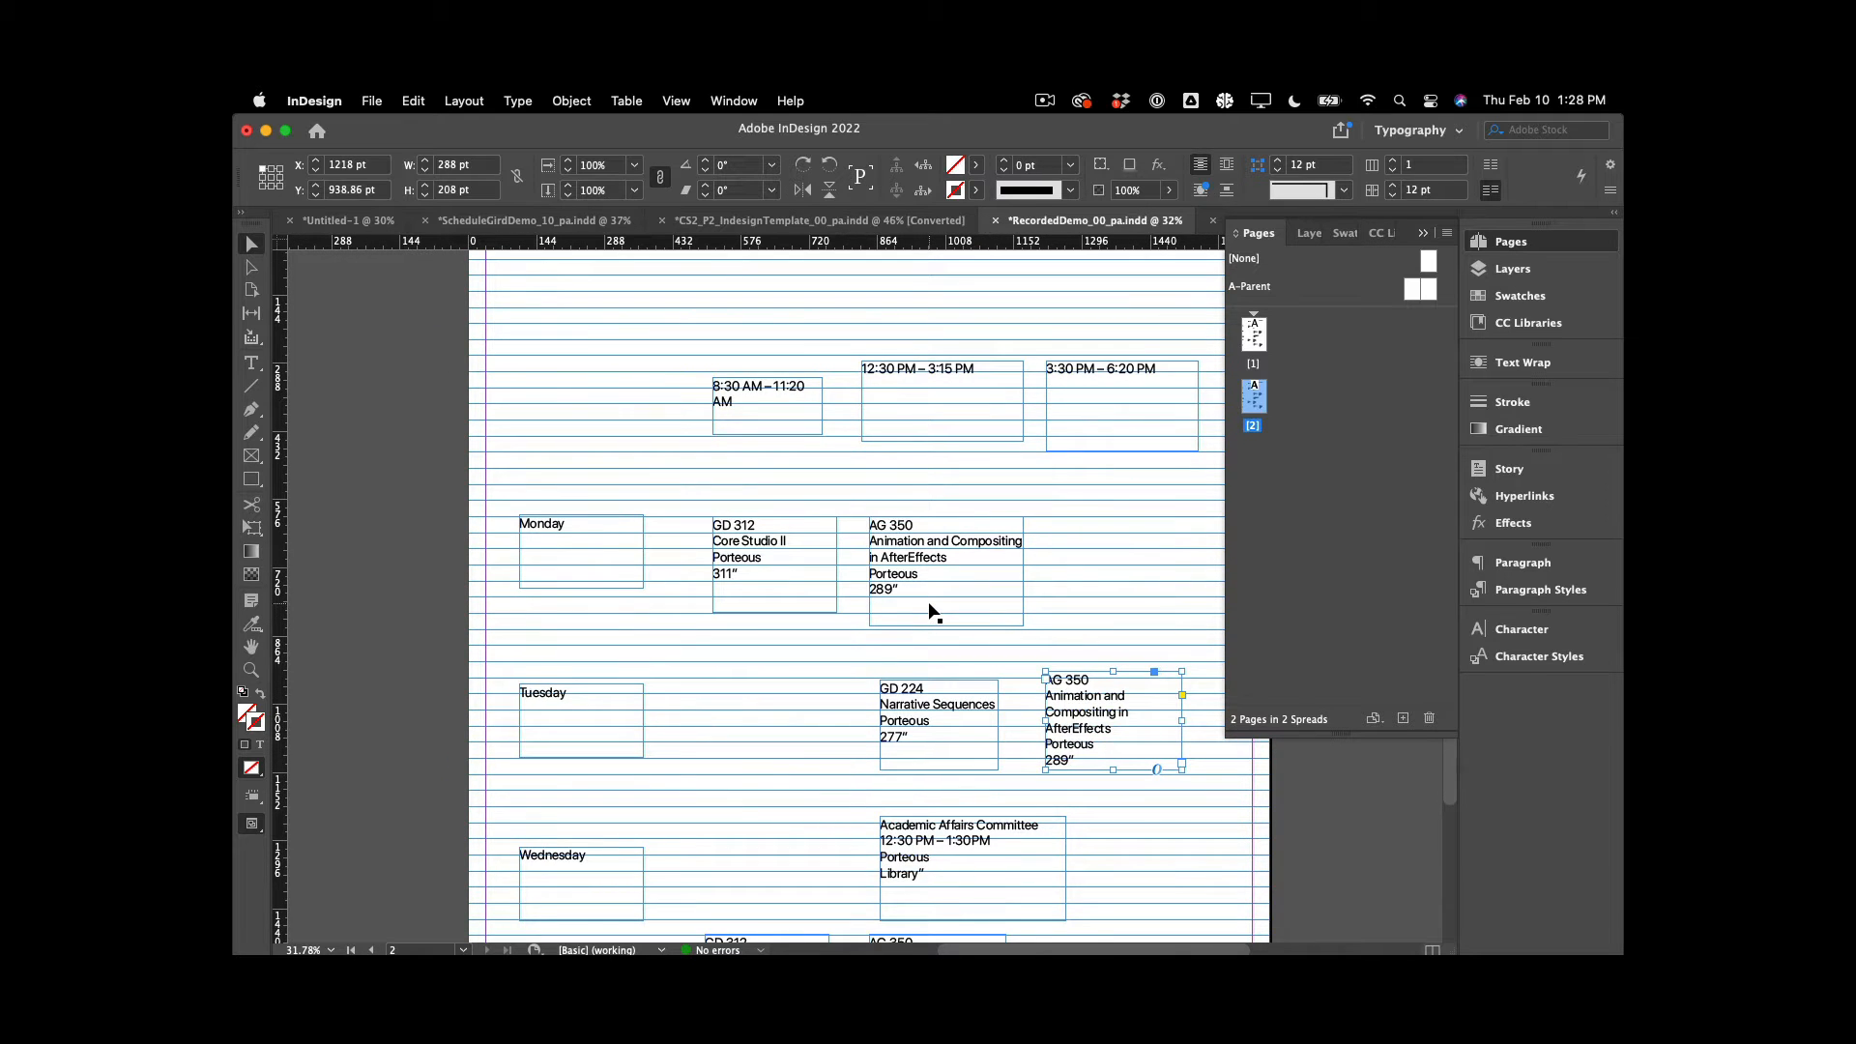
scroll(929, 611, "up", 2)
scroll(929, 611, "right", 1)
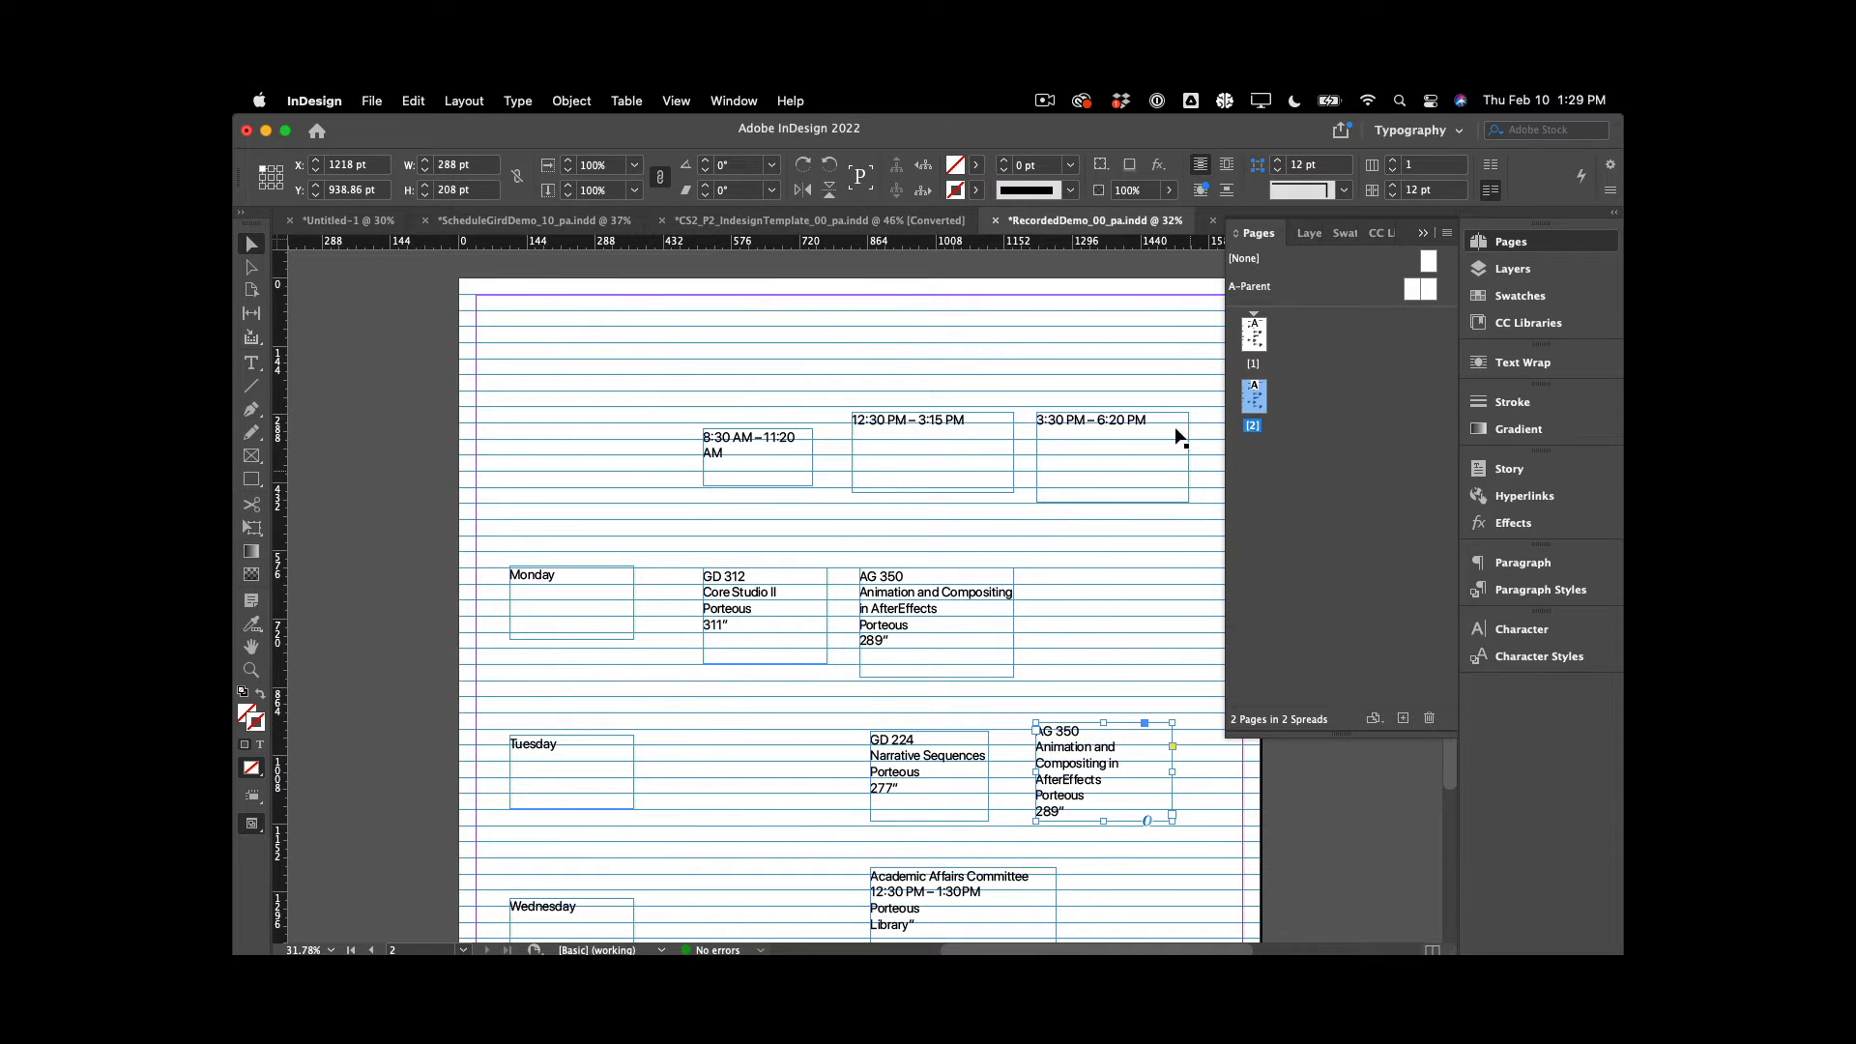
scroll(950, 473, "down", 2)
scroll(949, 473, "right", 1)
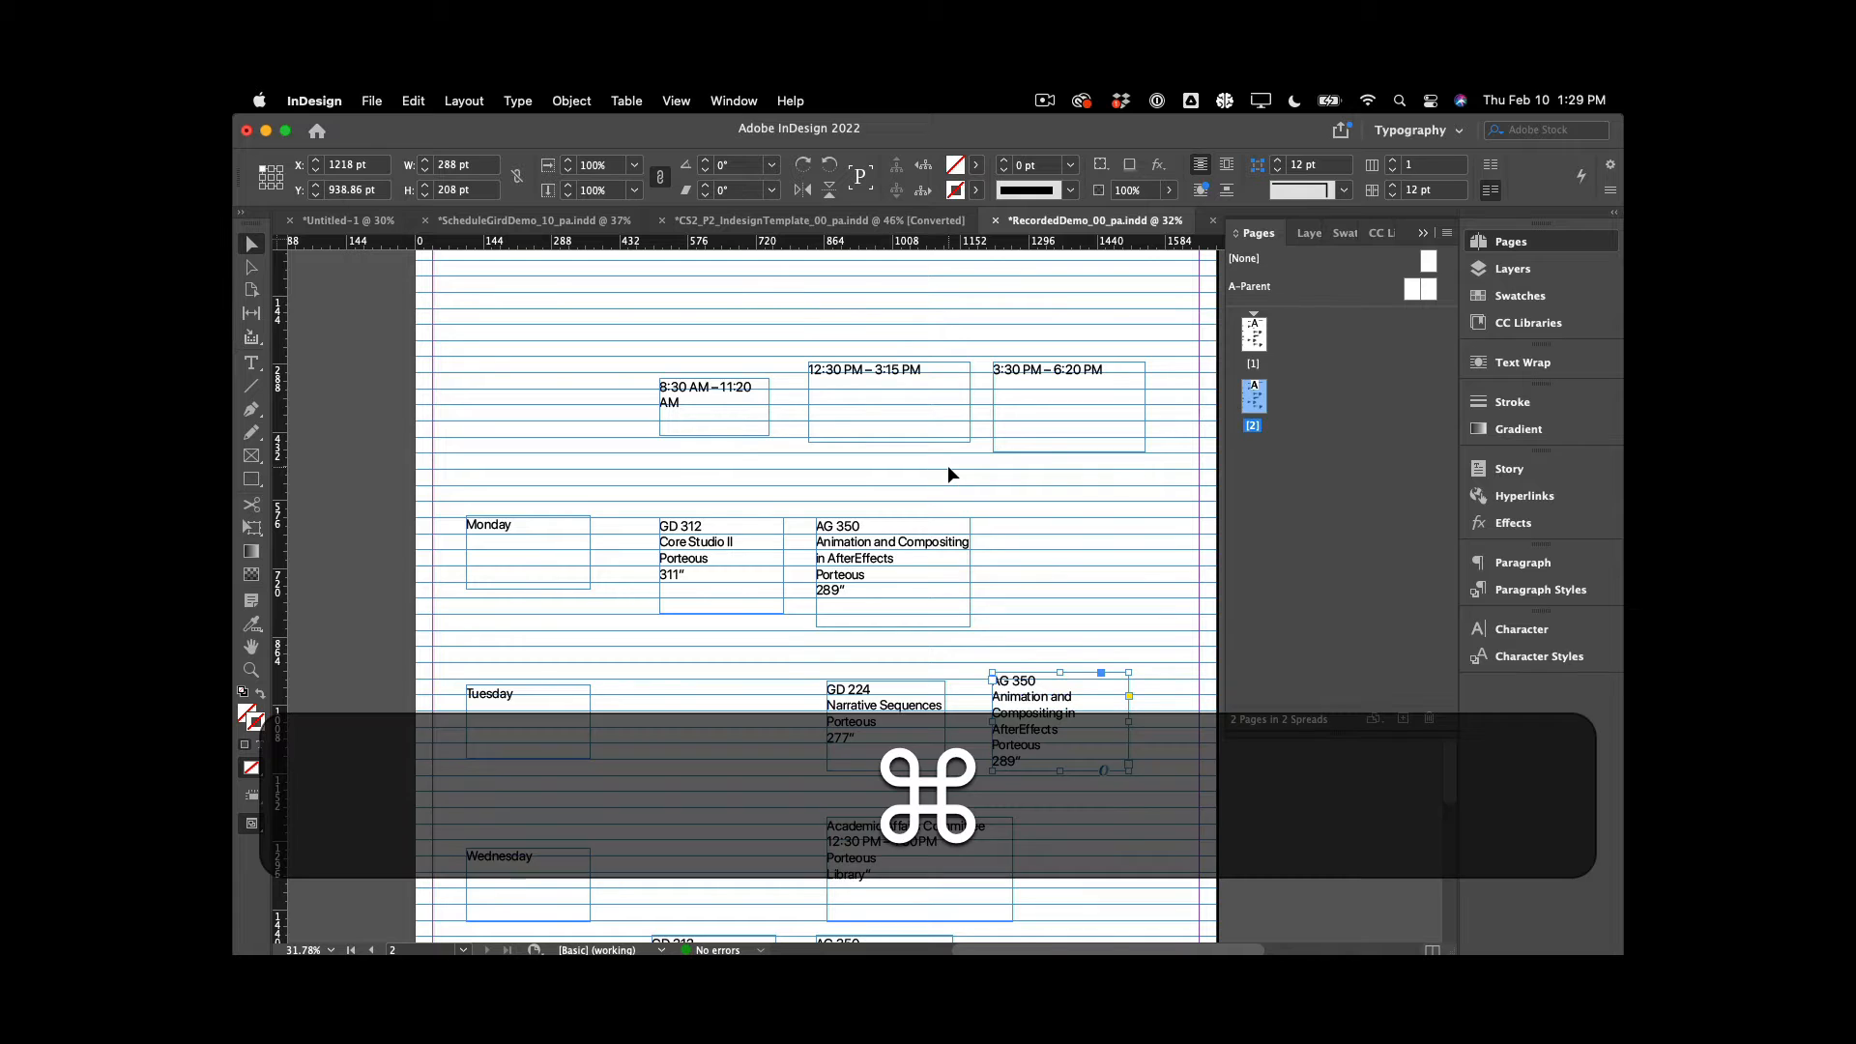
Set the first baseline offset of all text frames on the schedule page to Cap Height
key("cmd+a")
right_click(1042, 375)
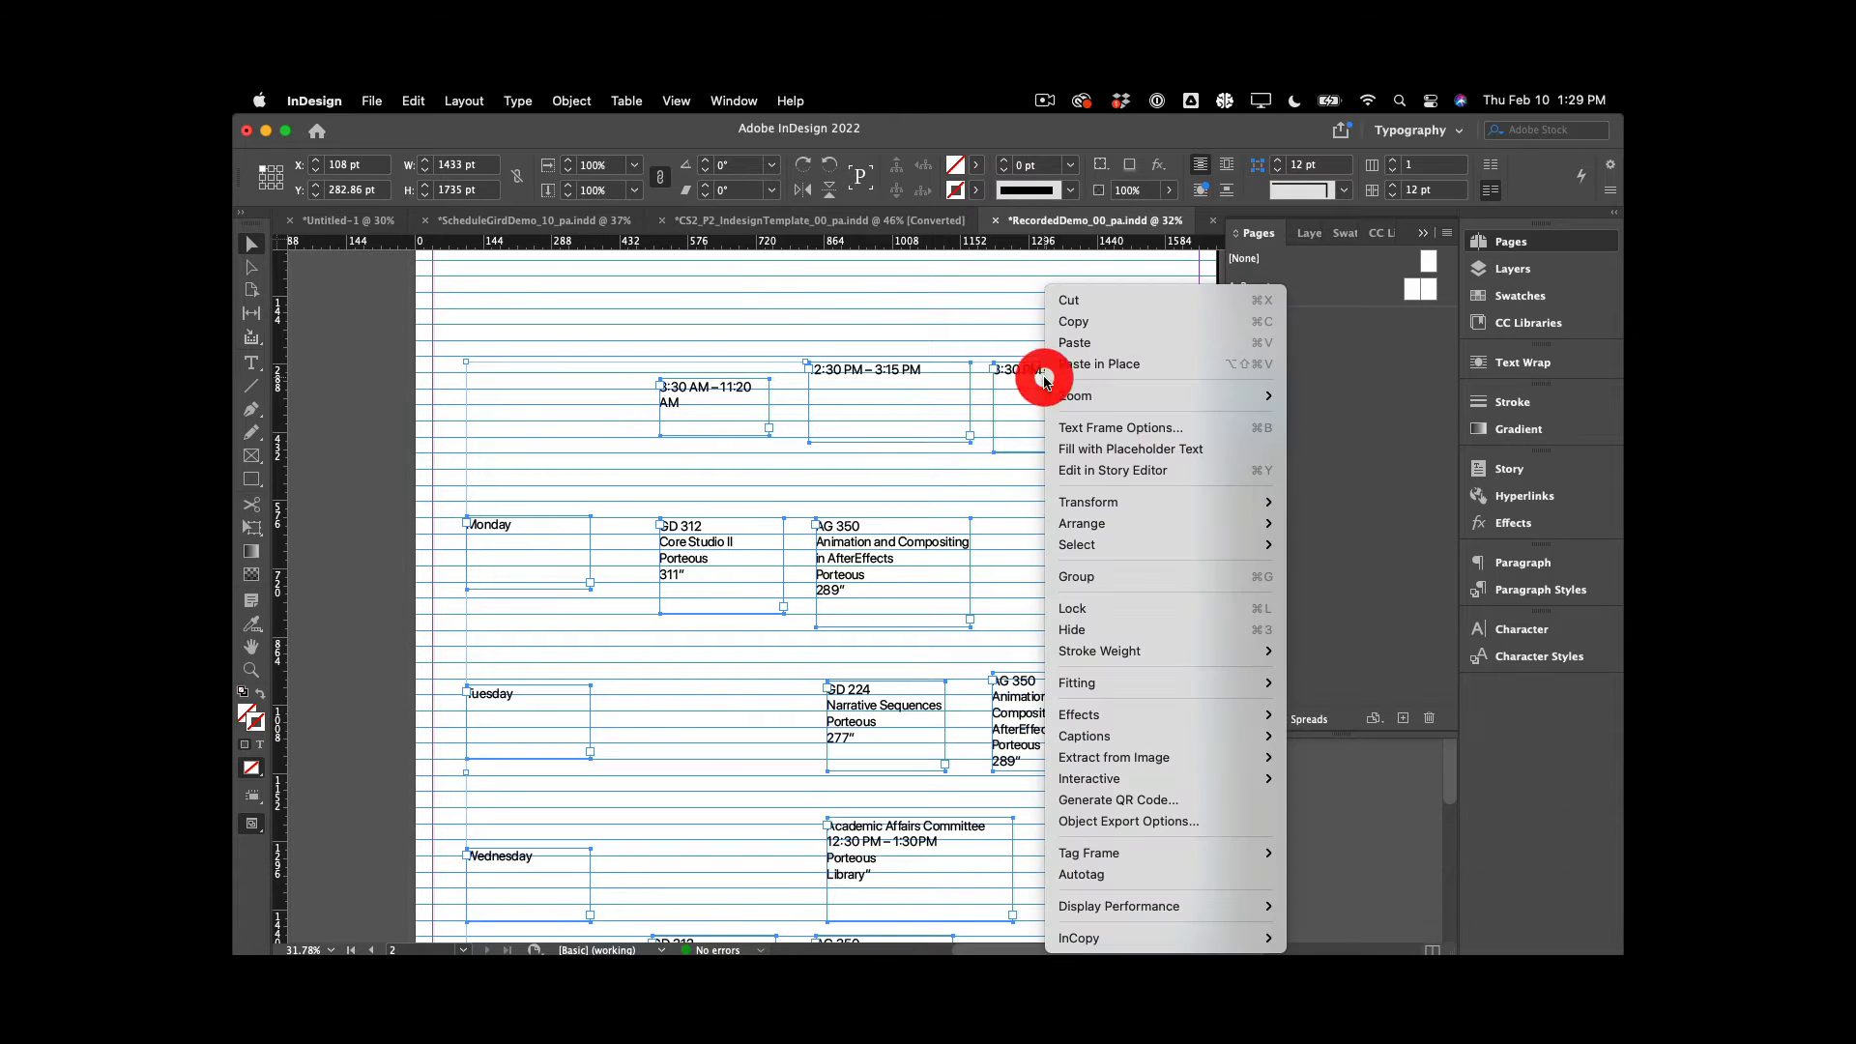
mouse_move(1120, 736)
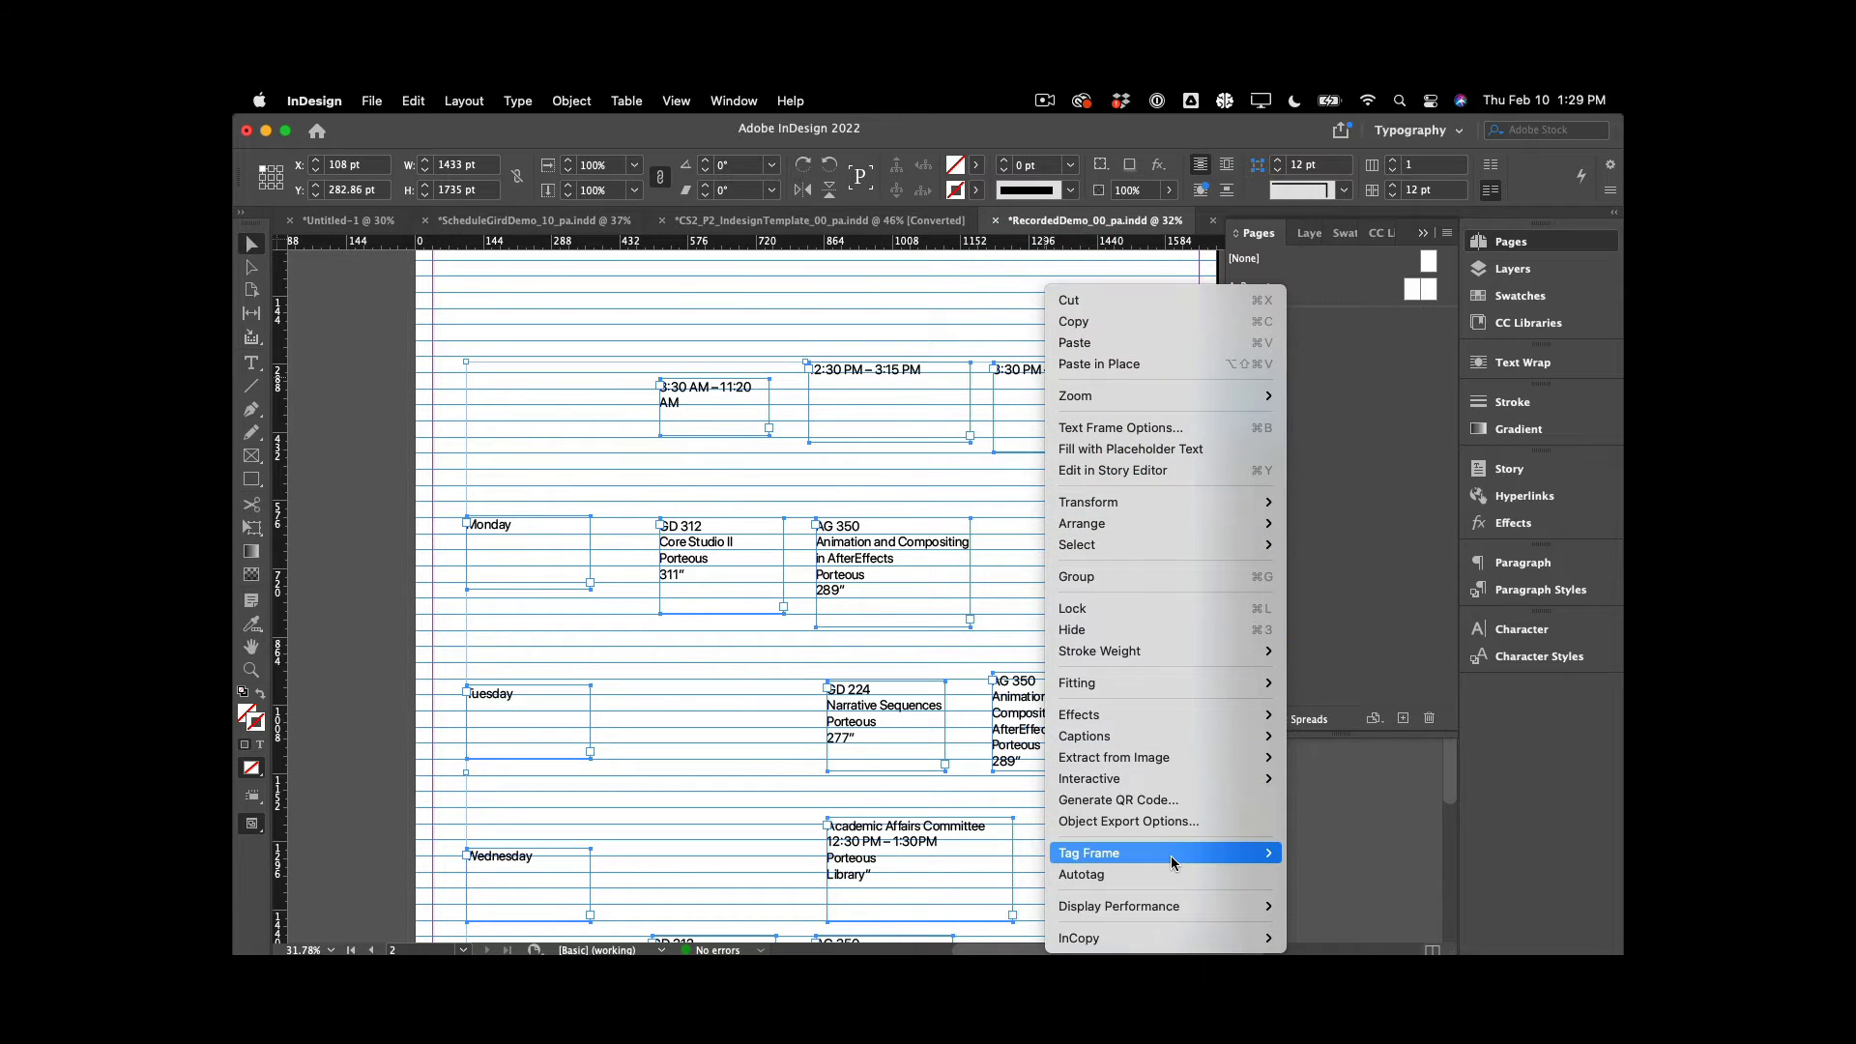
left_click(1126, 425)
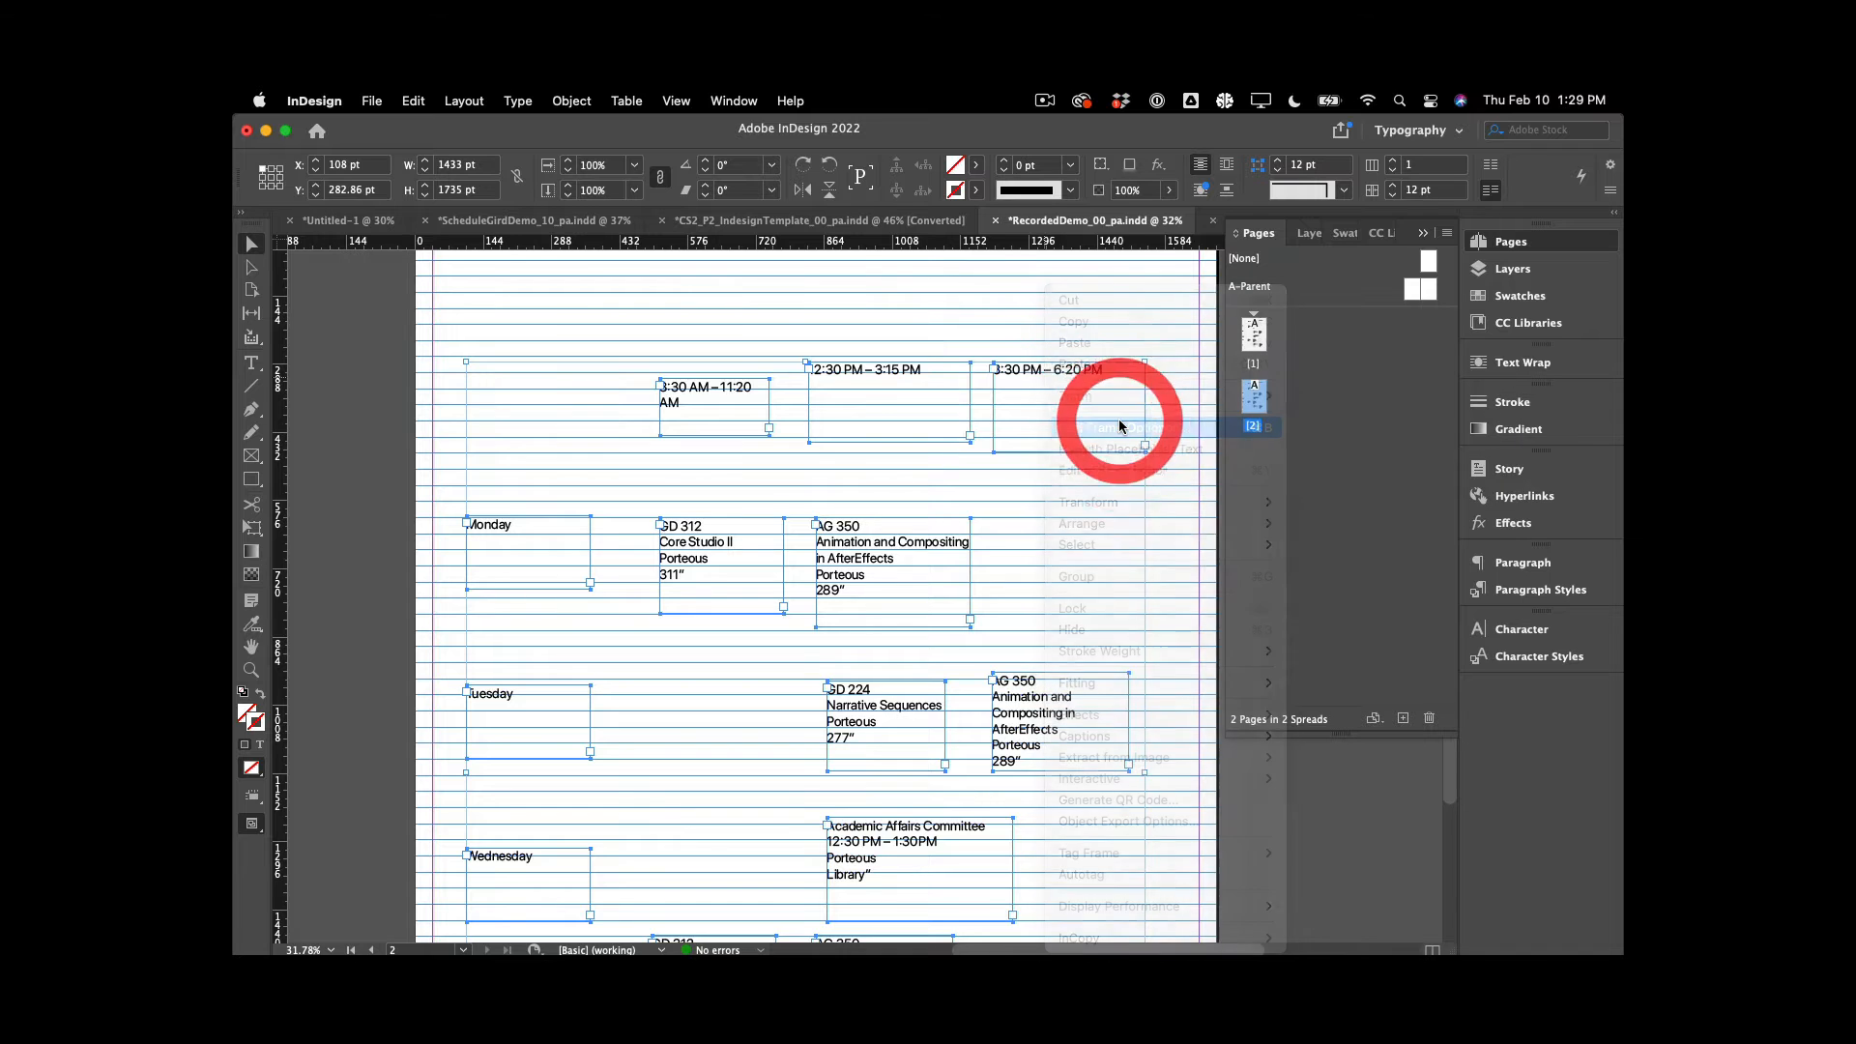
left_click(720, 363)
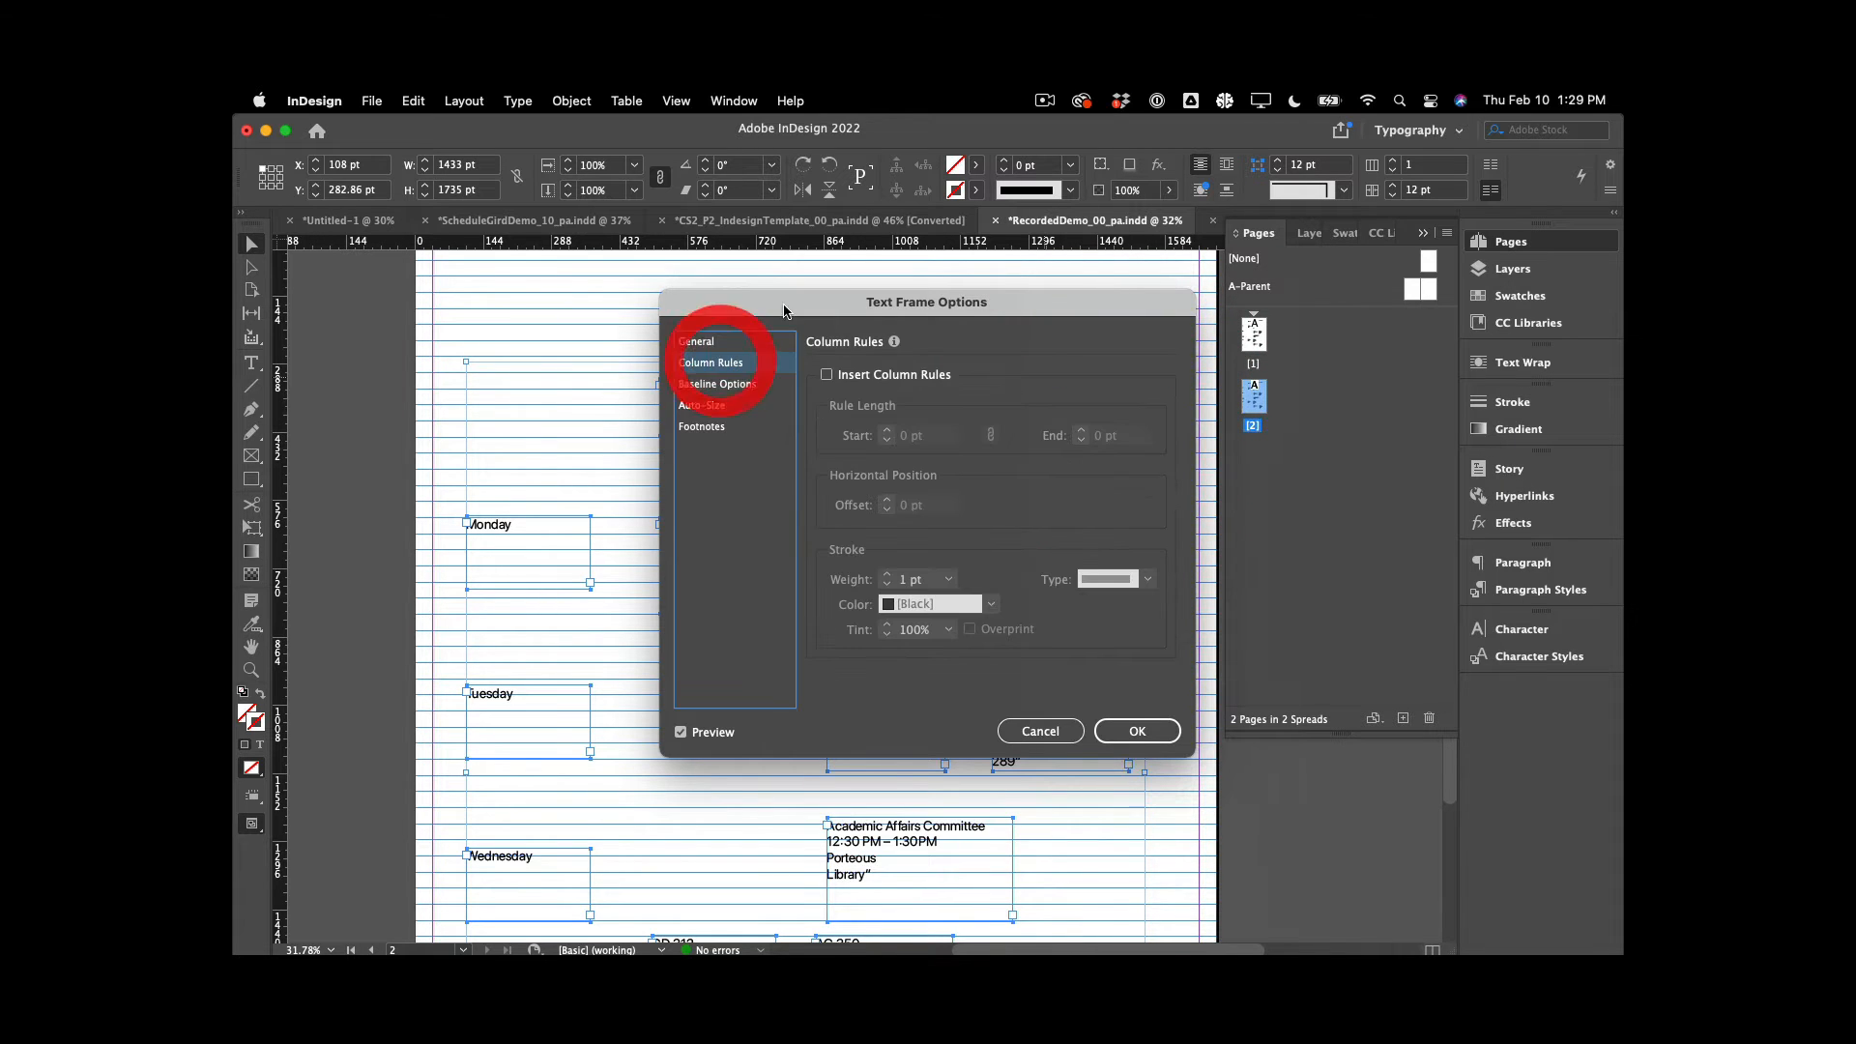
left_click_drag(786, 303, 1223, 356)
left_click(1155, 437)
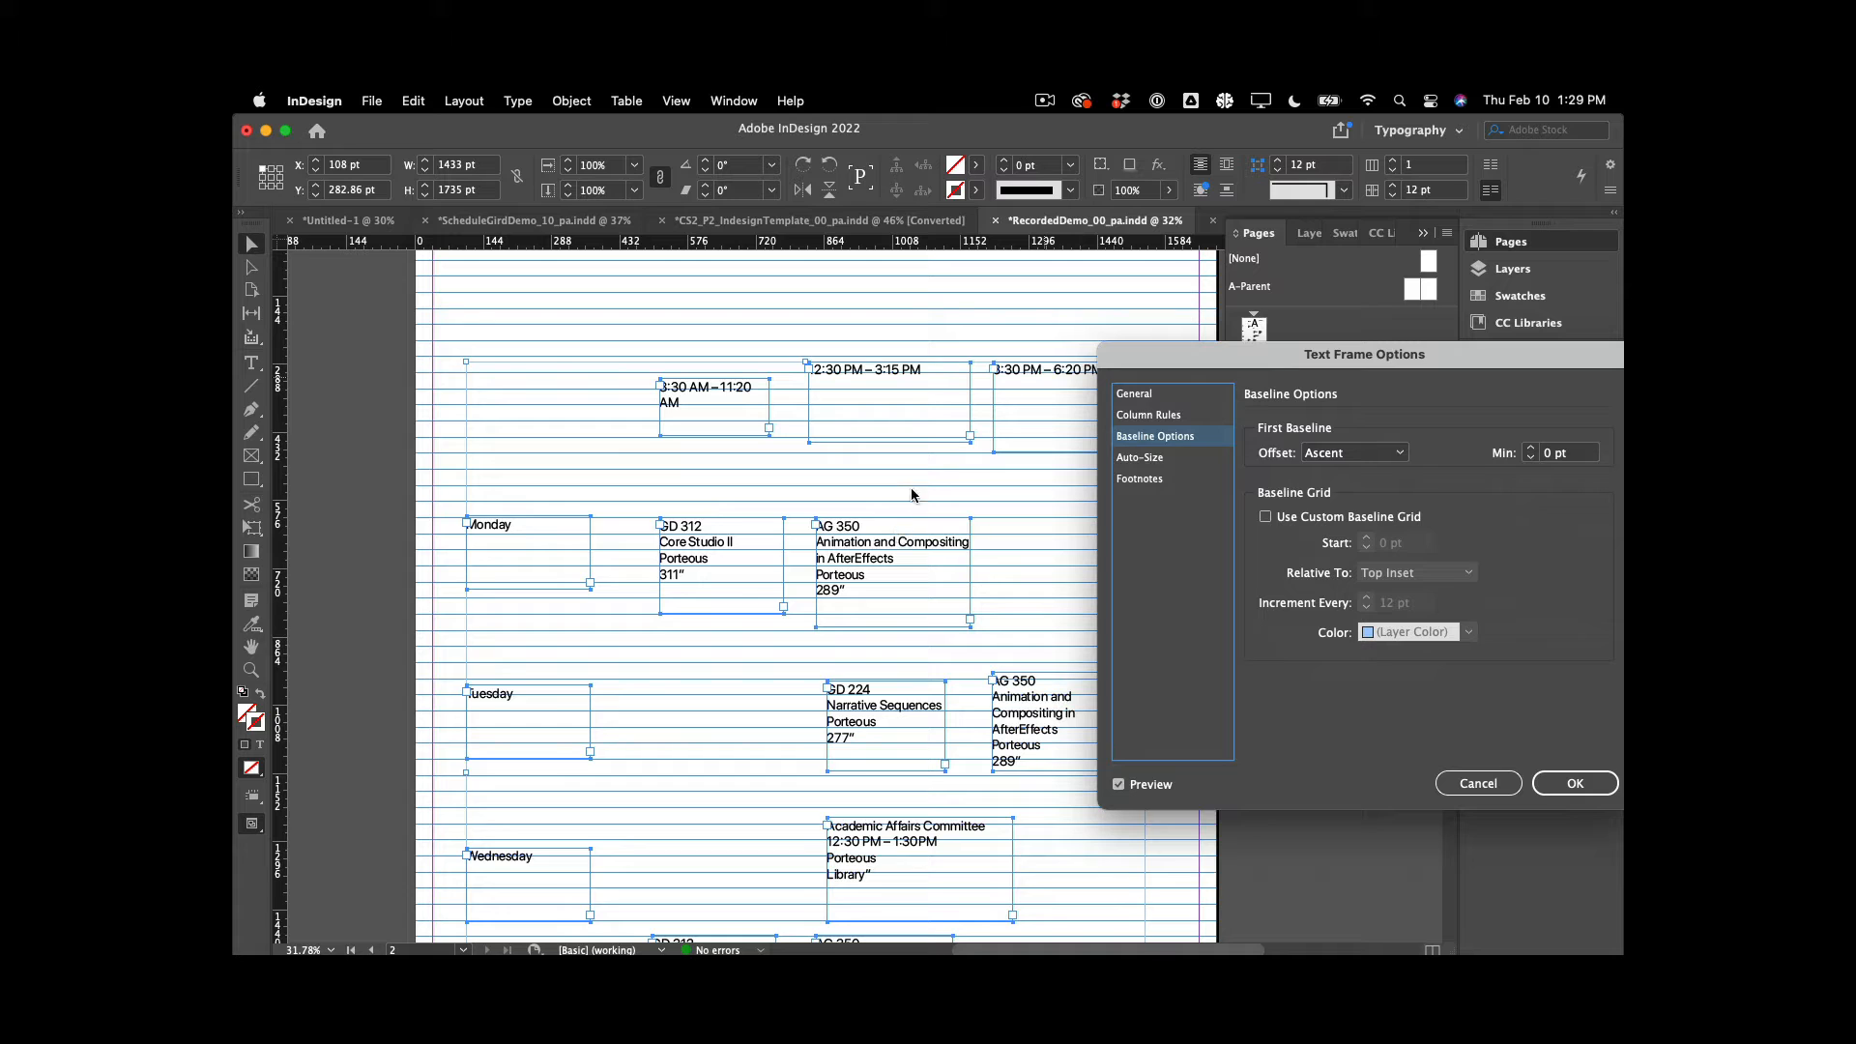
left_click(1347, 454)
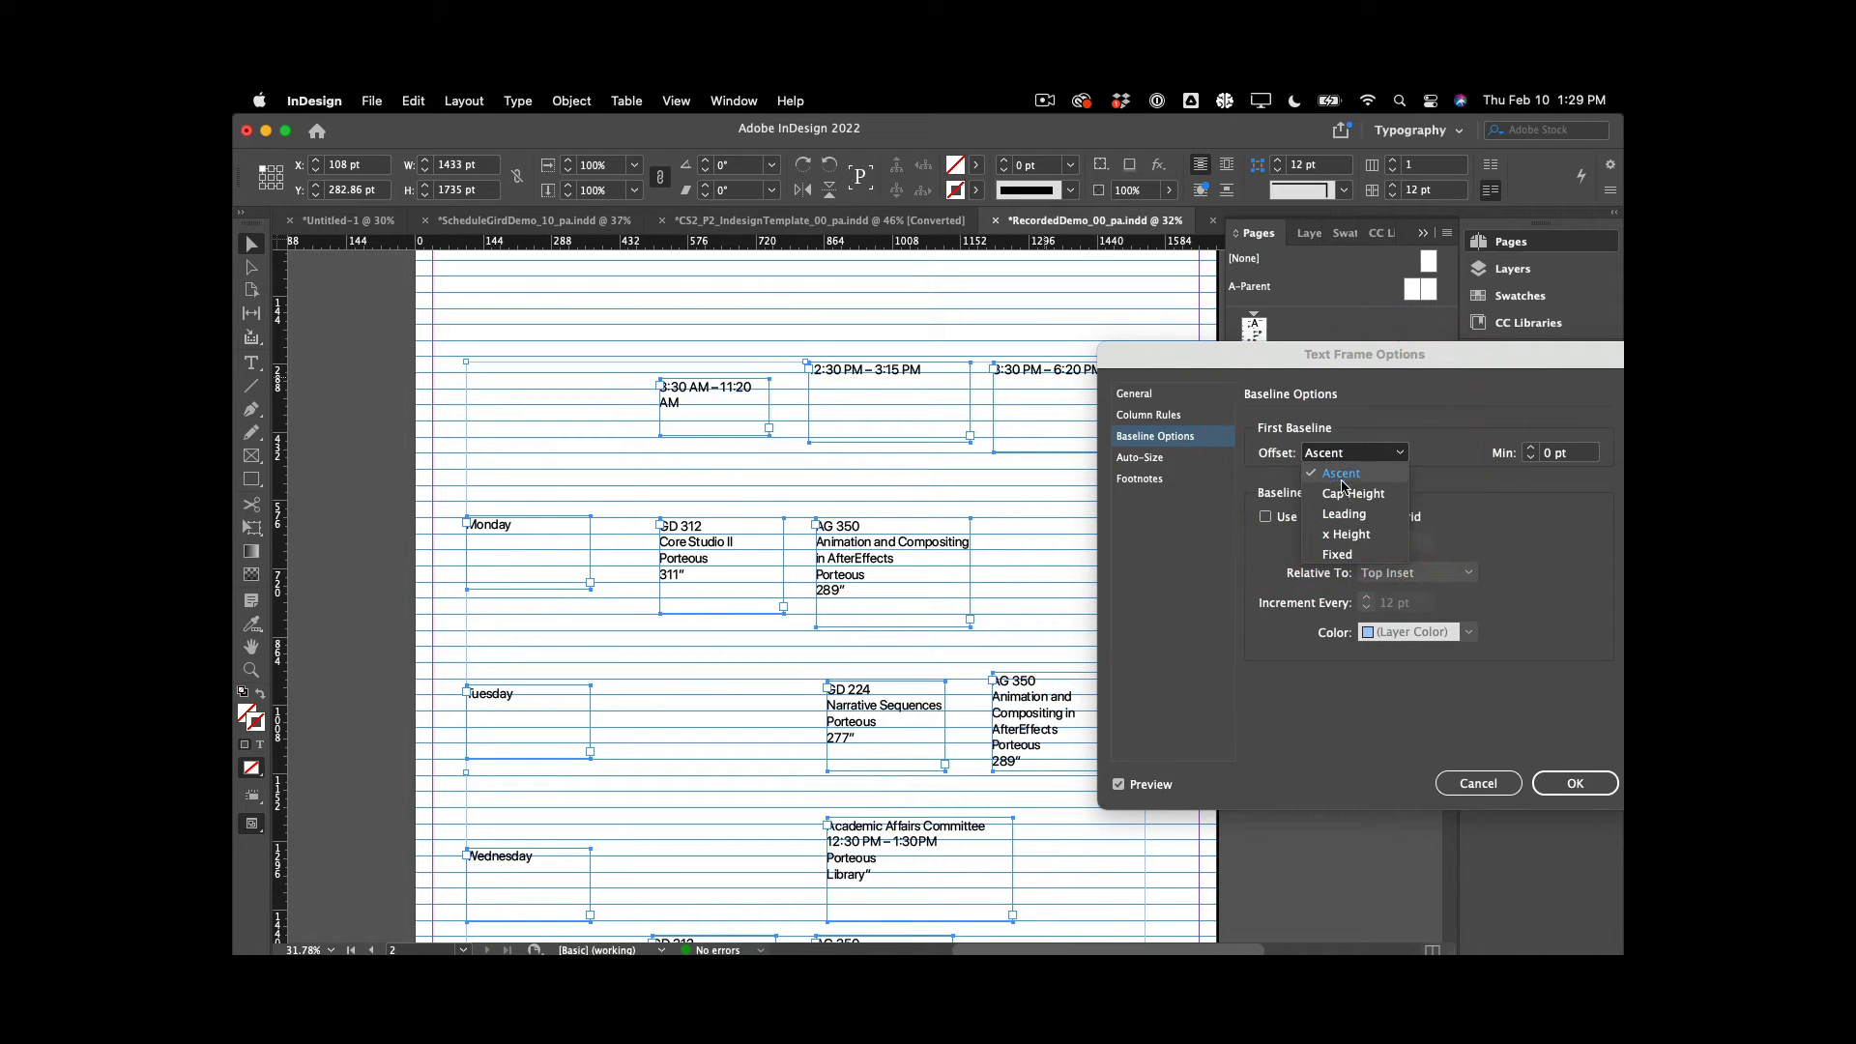
left_click(1343, 494)
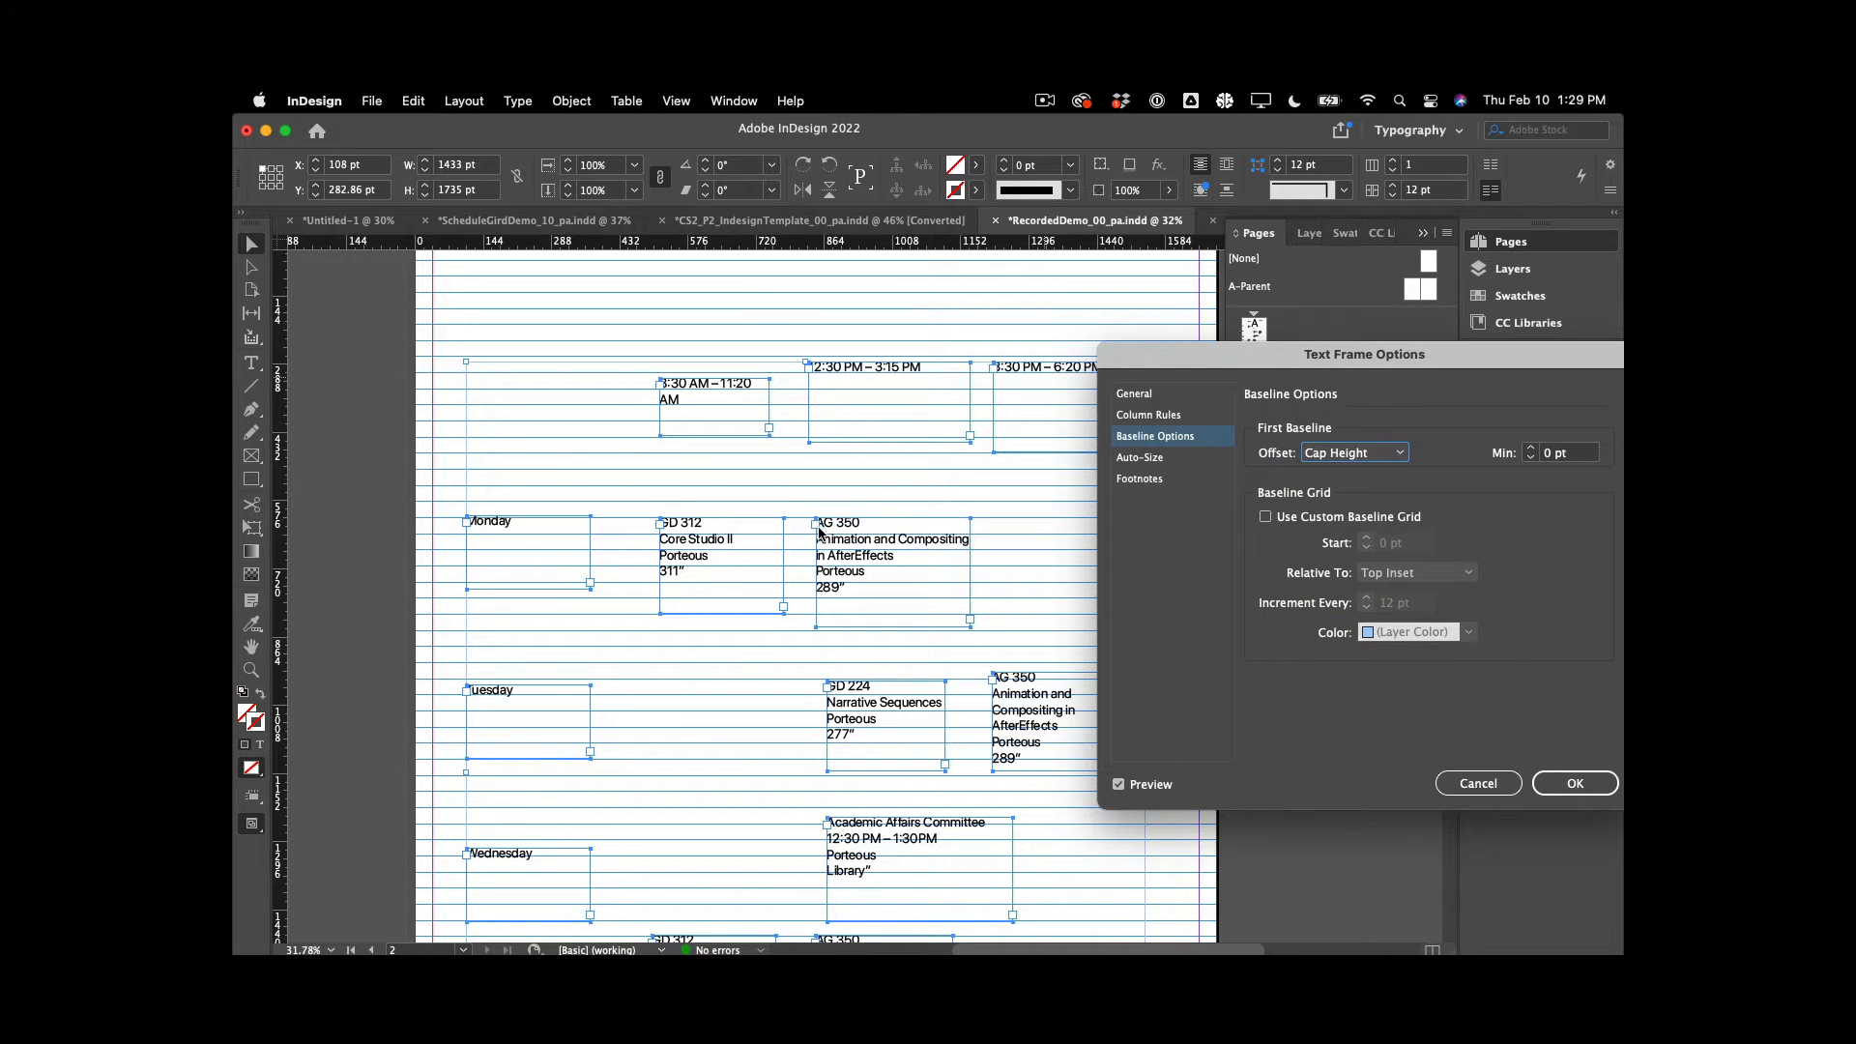
left_click(1580, 785)
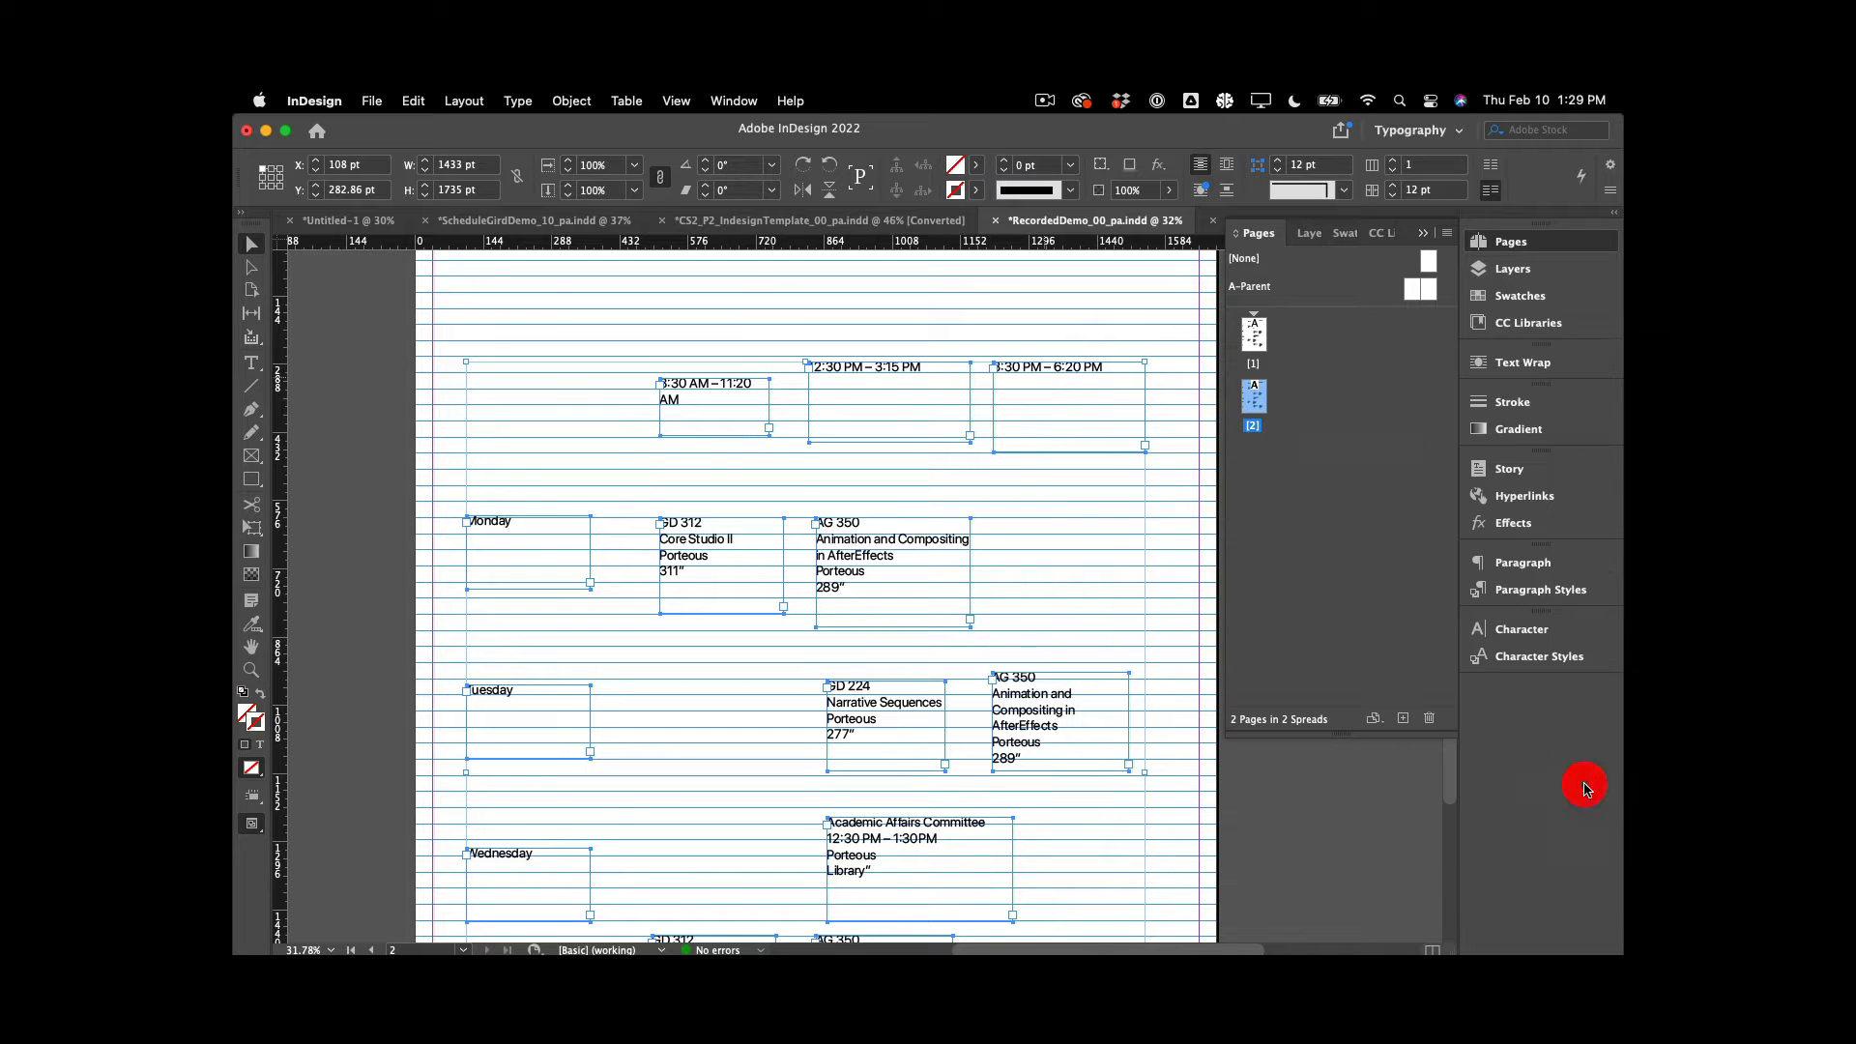
left_click(786, 445)
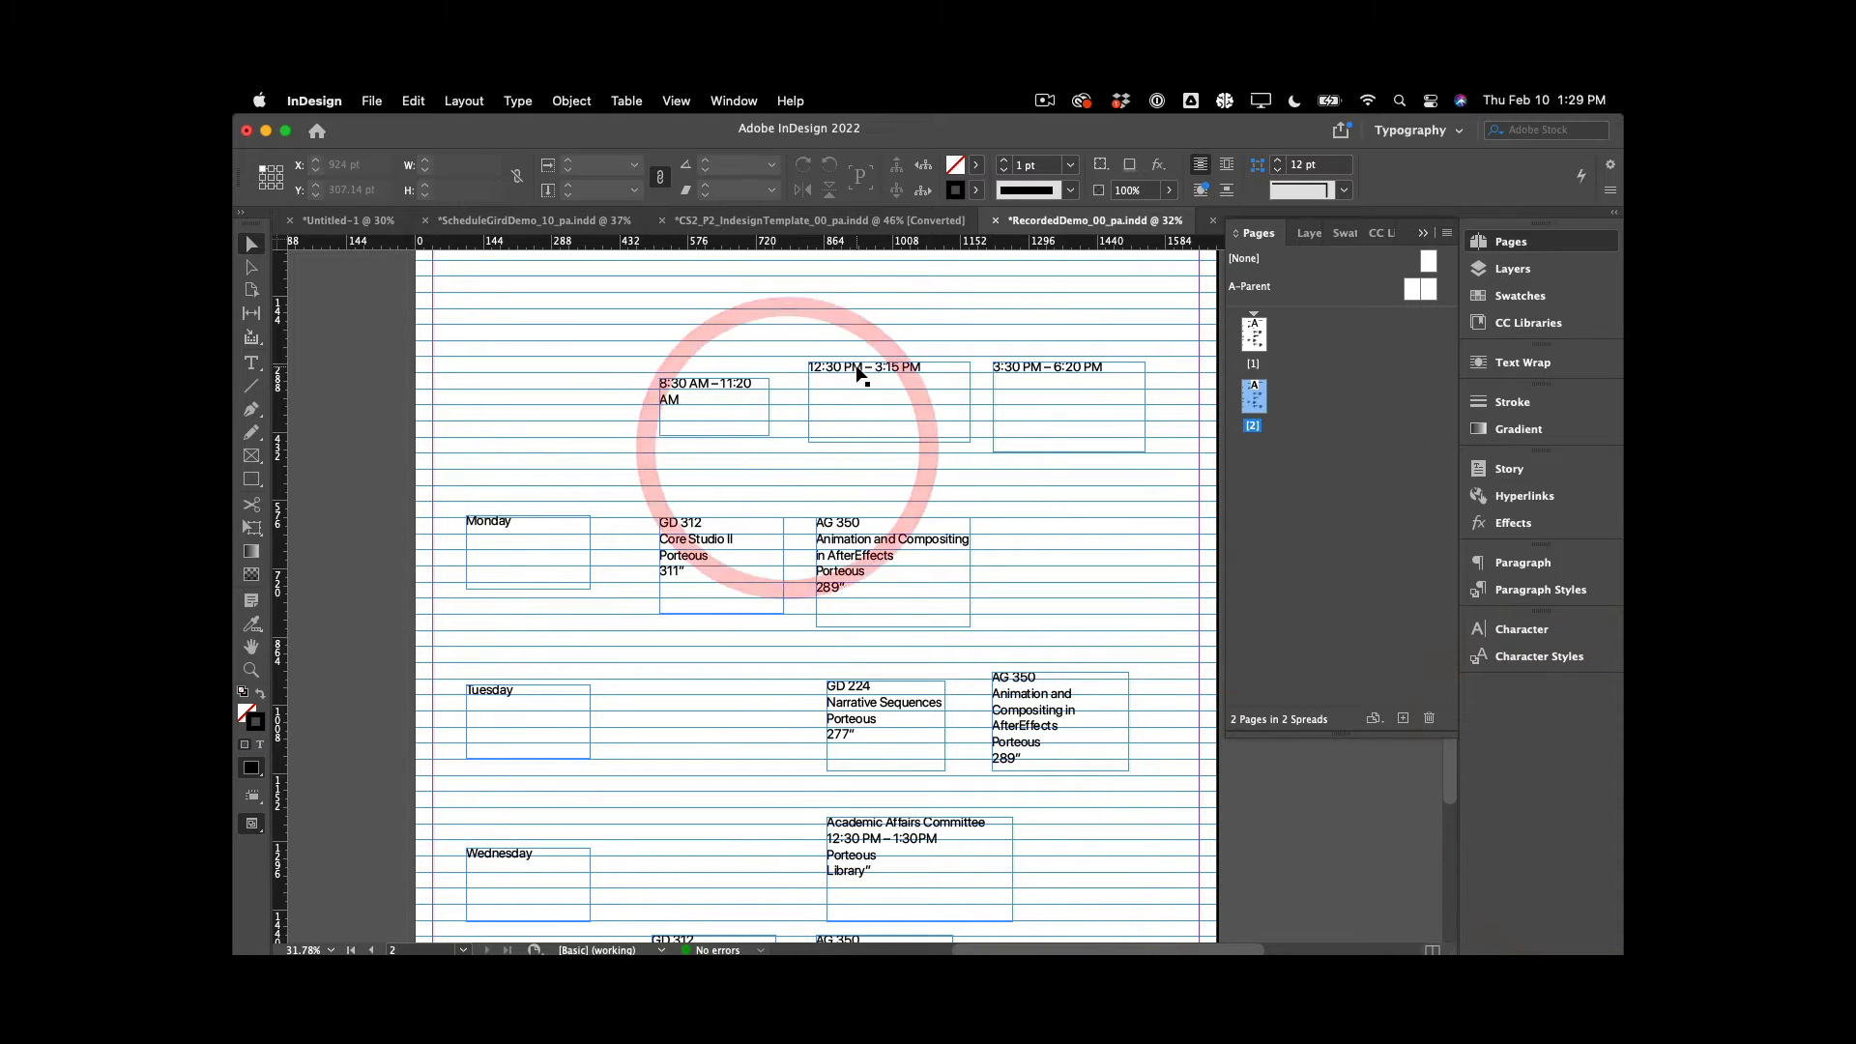
Move the three class time header frames onto the same baseline grid line at Y 306 pt
left_click_drag(850, 375, 858, 385)
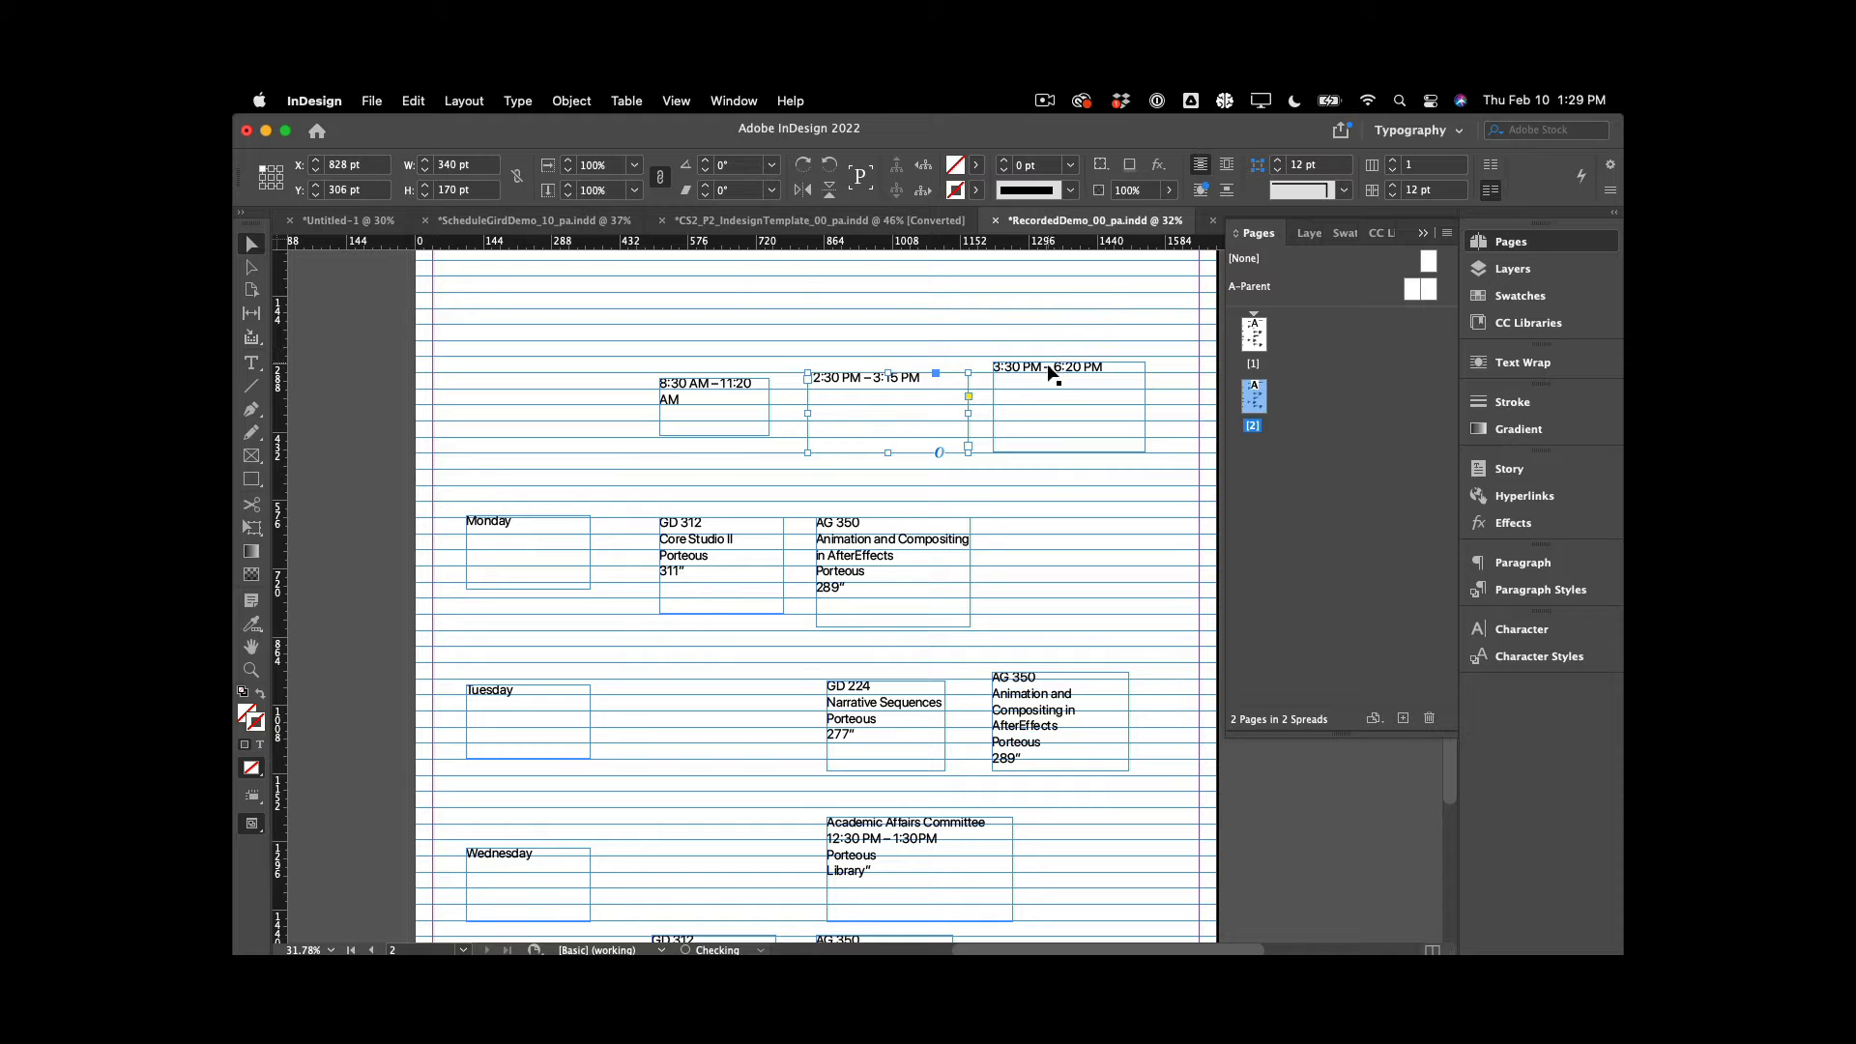
left_click_drag(1052, 373, 1054, 383)
left_click_drag(720, 389, 719, 384)
left_click(676, 100)
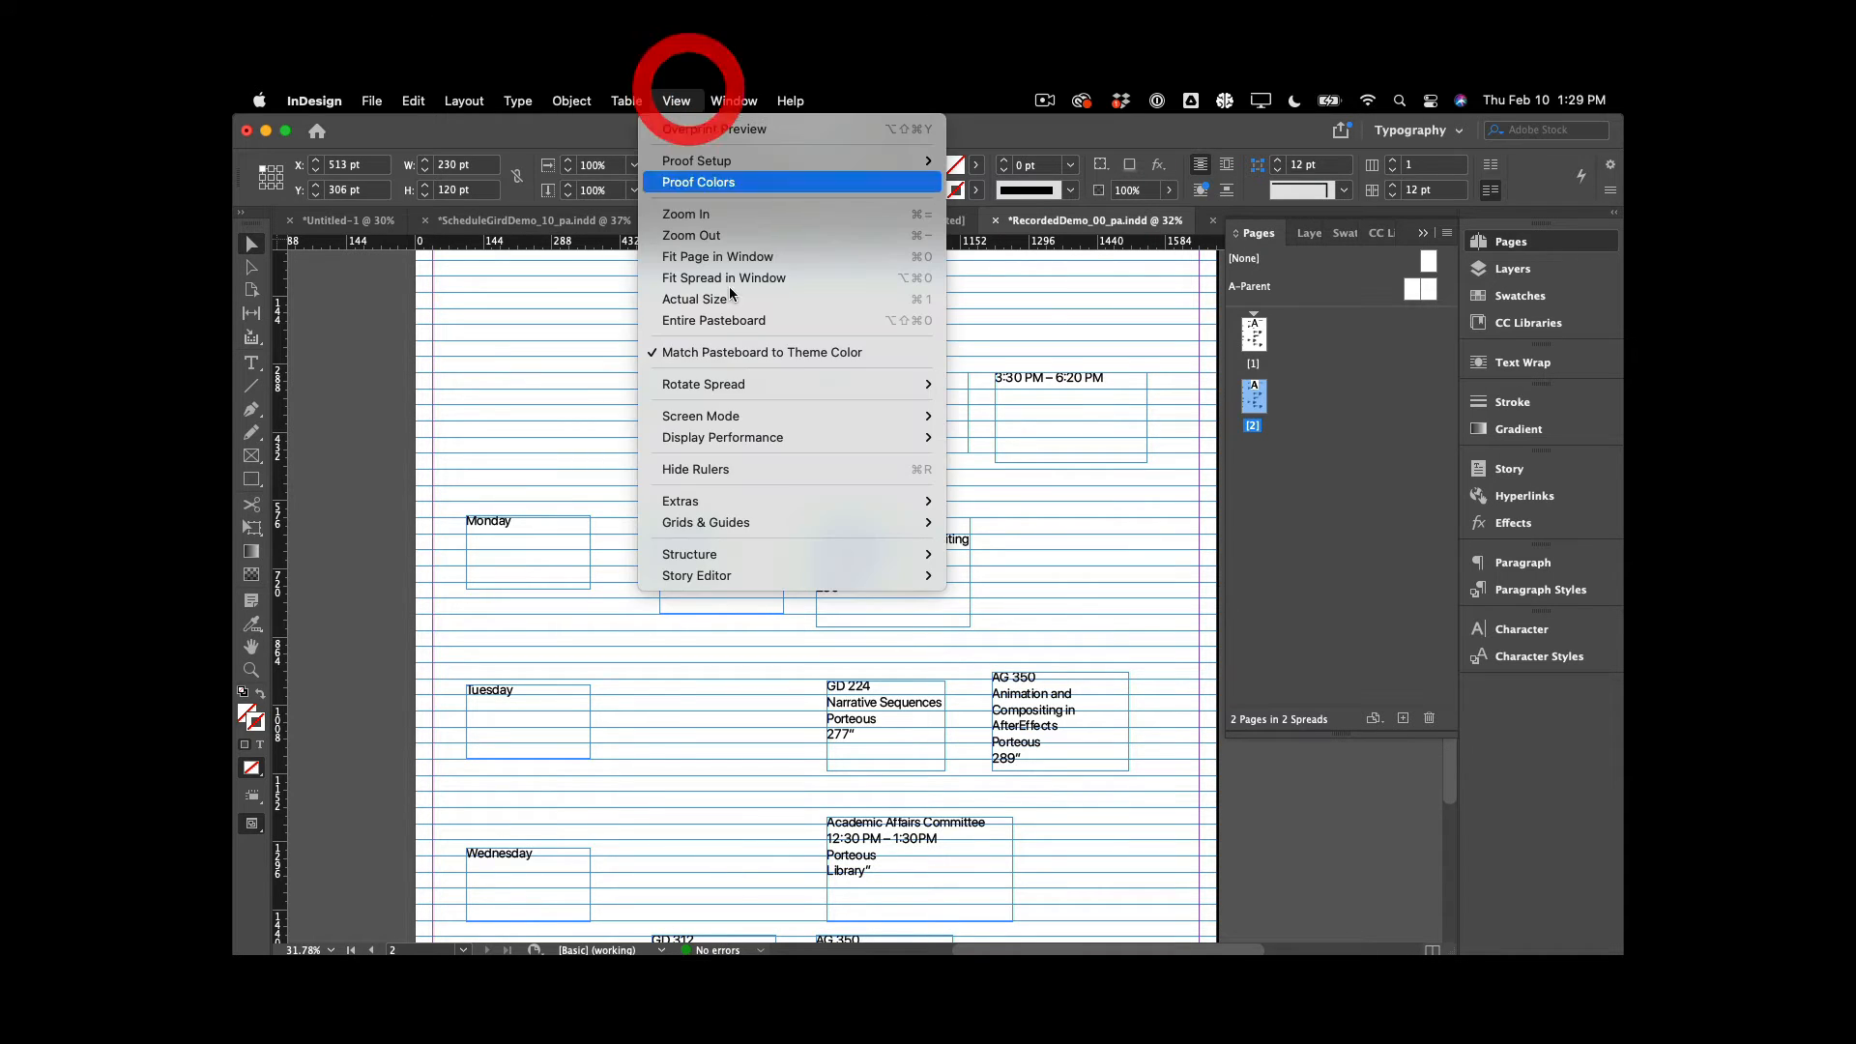
mouse_move(769, 522)
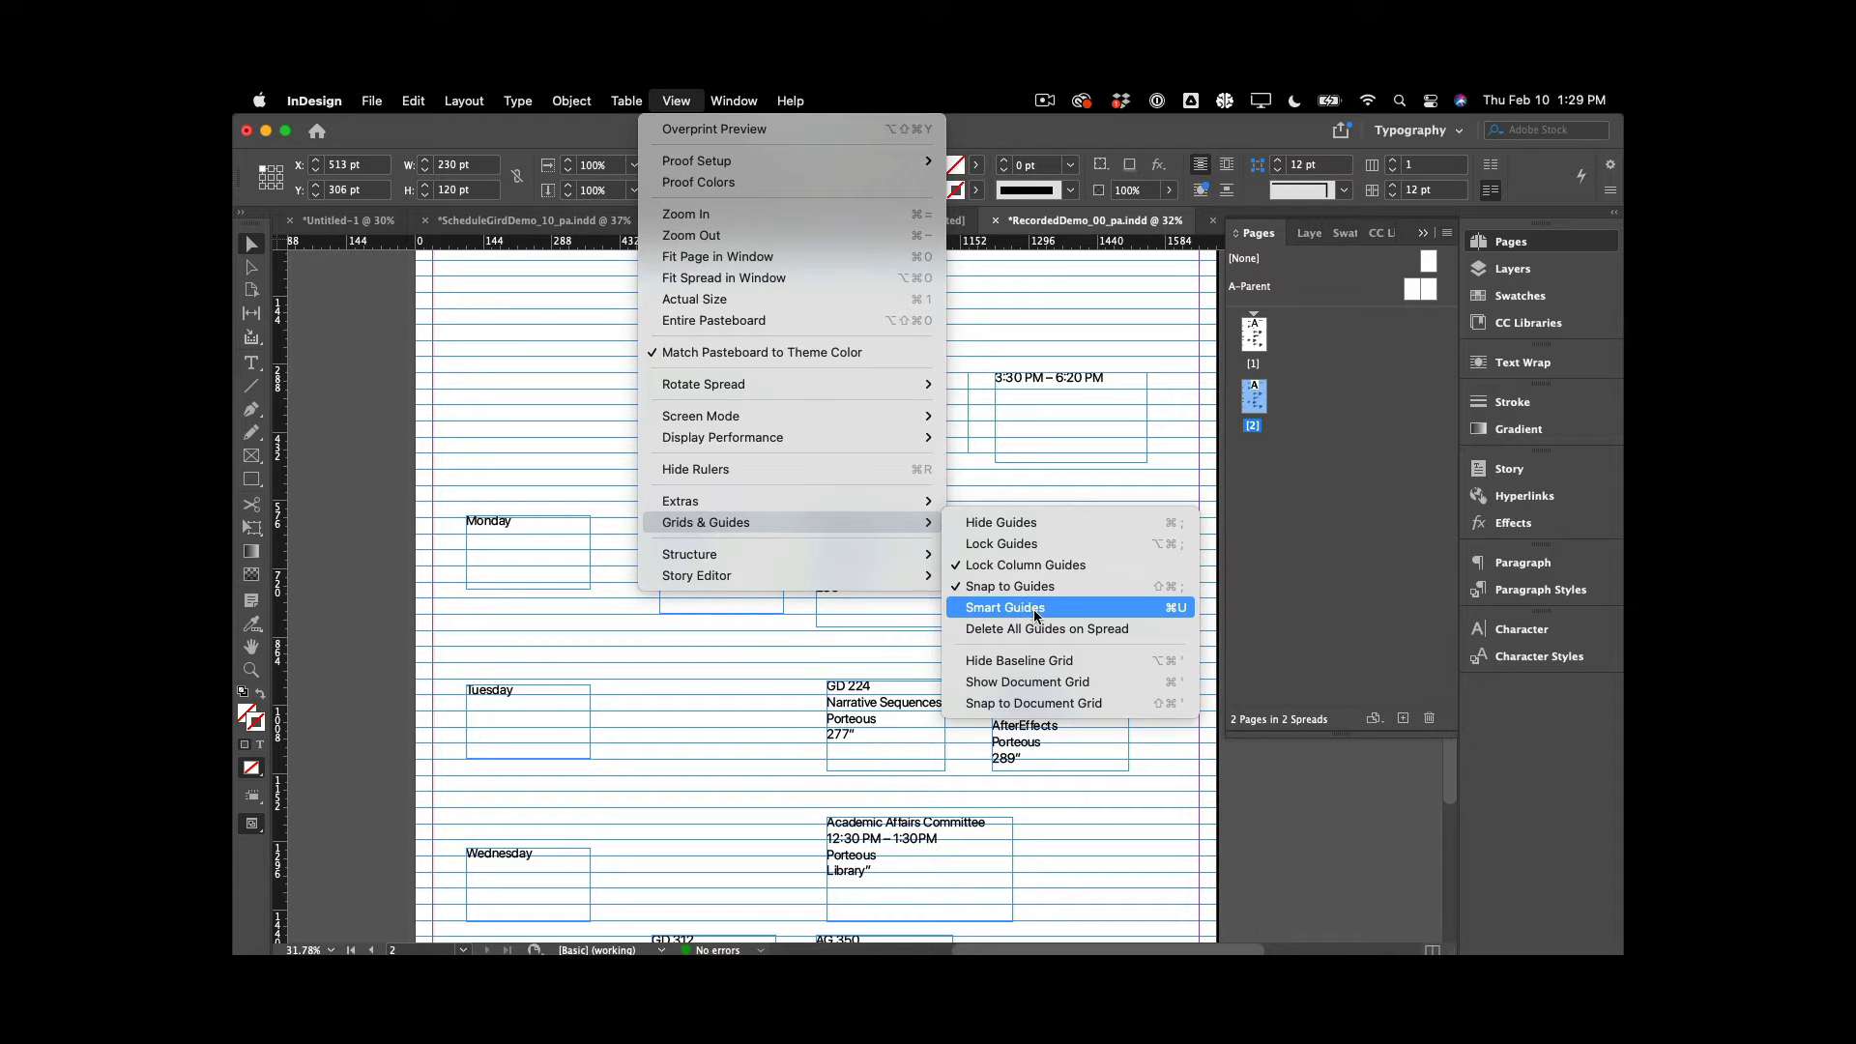
left_click(744, 686)
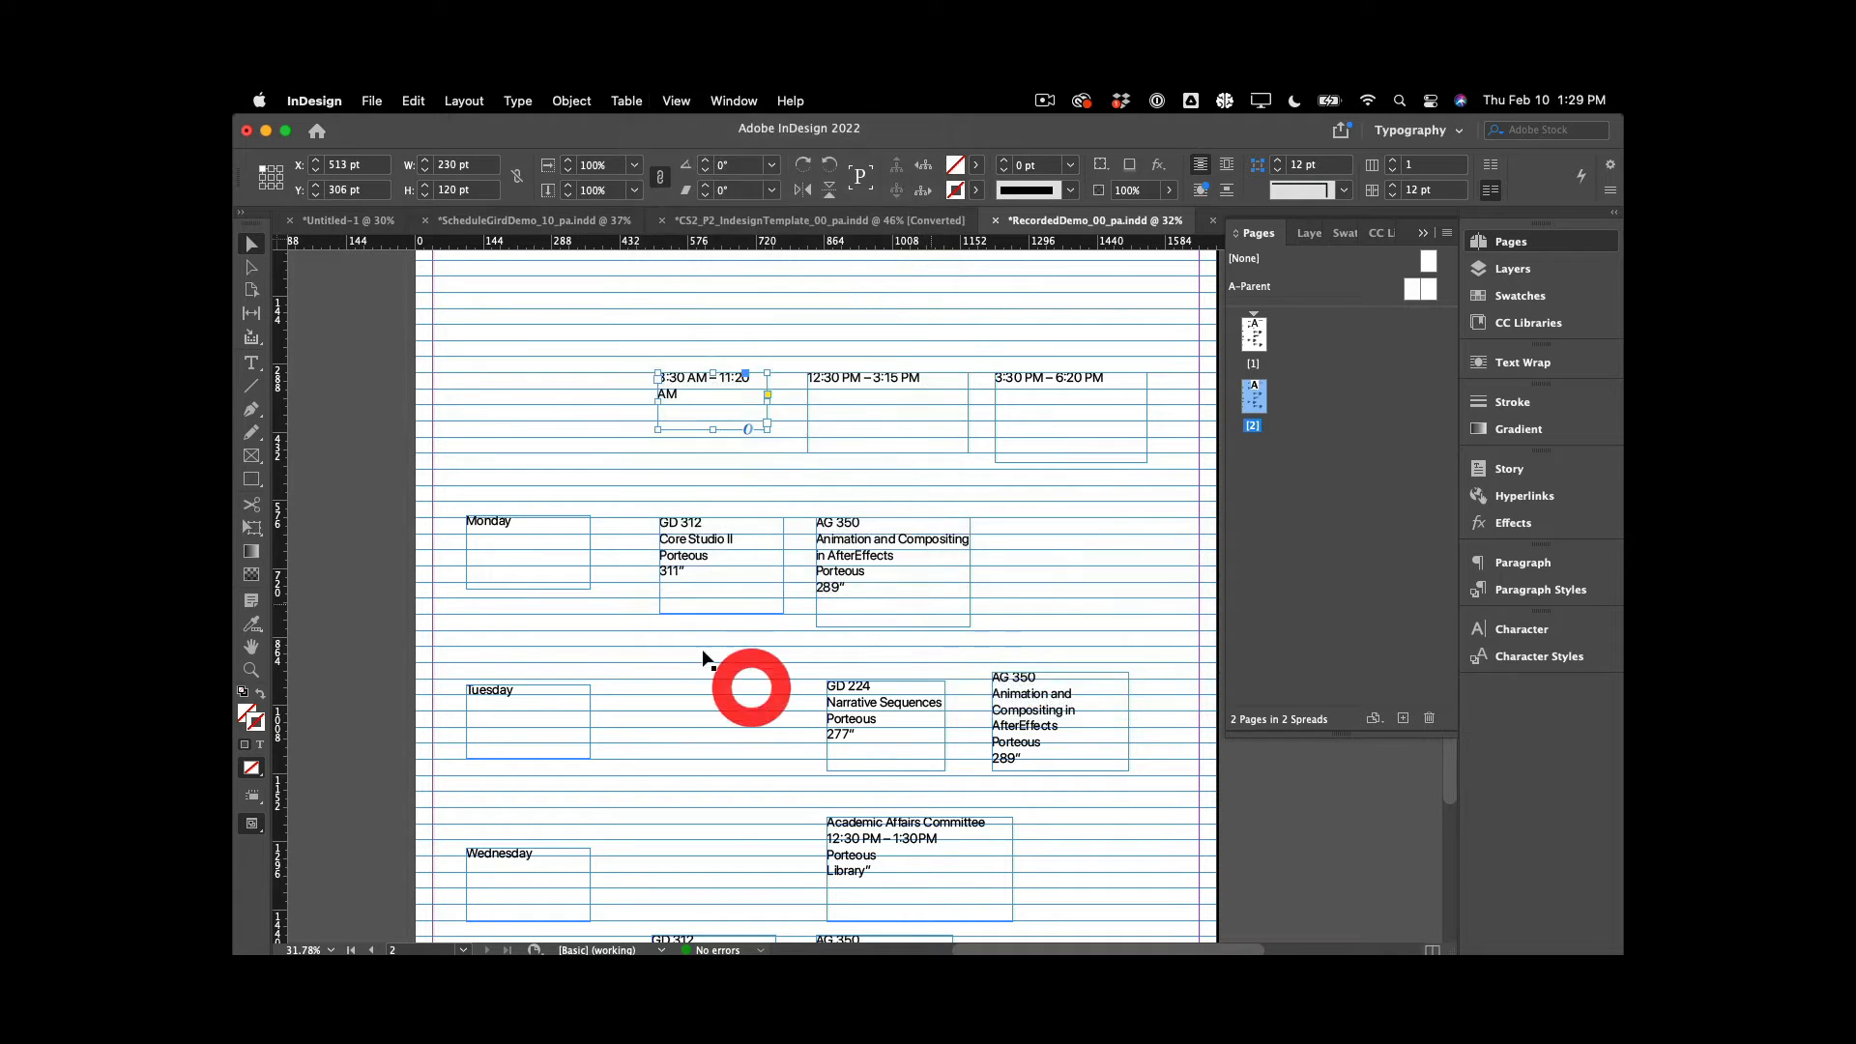
Align the Monday label frame to the baseline grid at Y 612 pt and the Tuesday row's frames at Y 952 pt
left_click_drag(539, 531, 538, 533)
left_click_drag(887, 704, 886, 702)
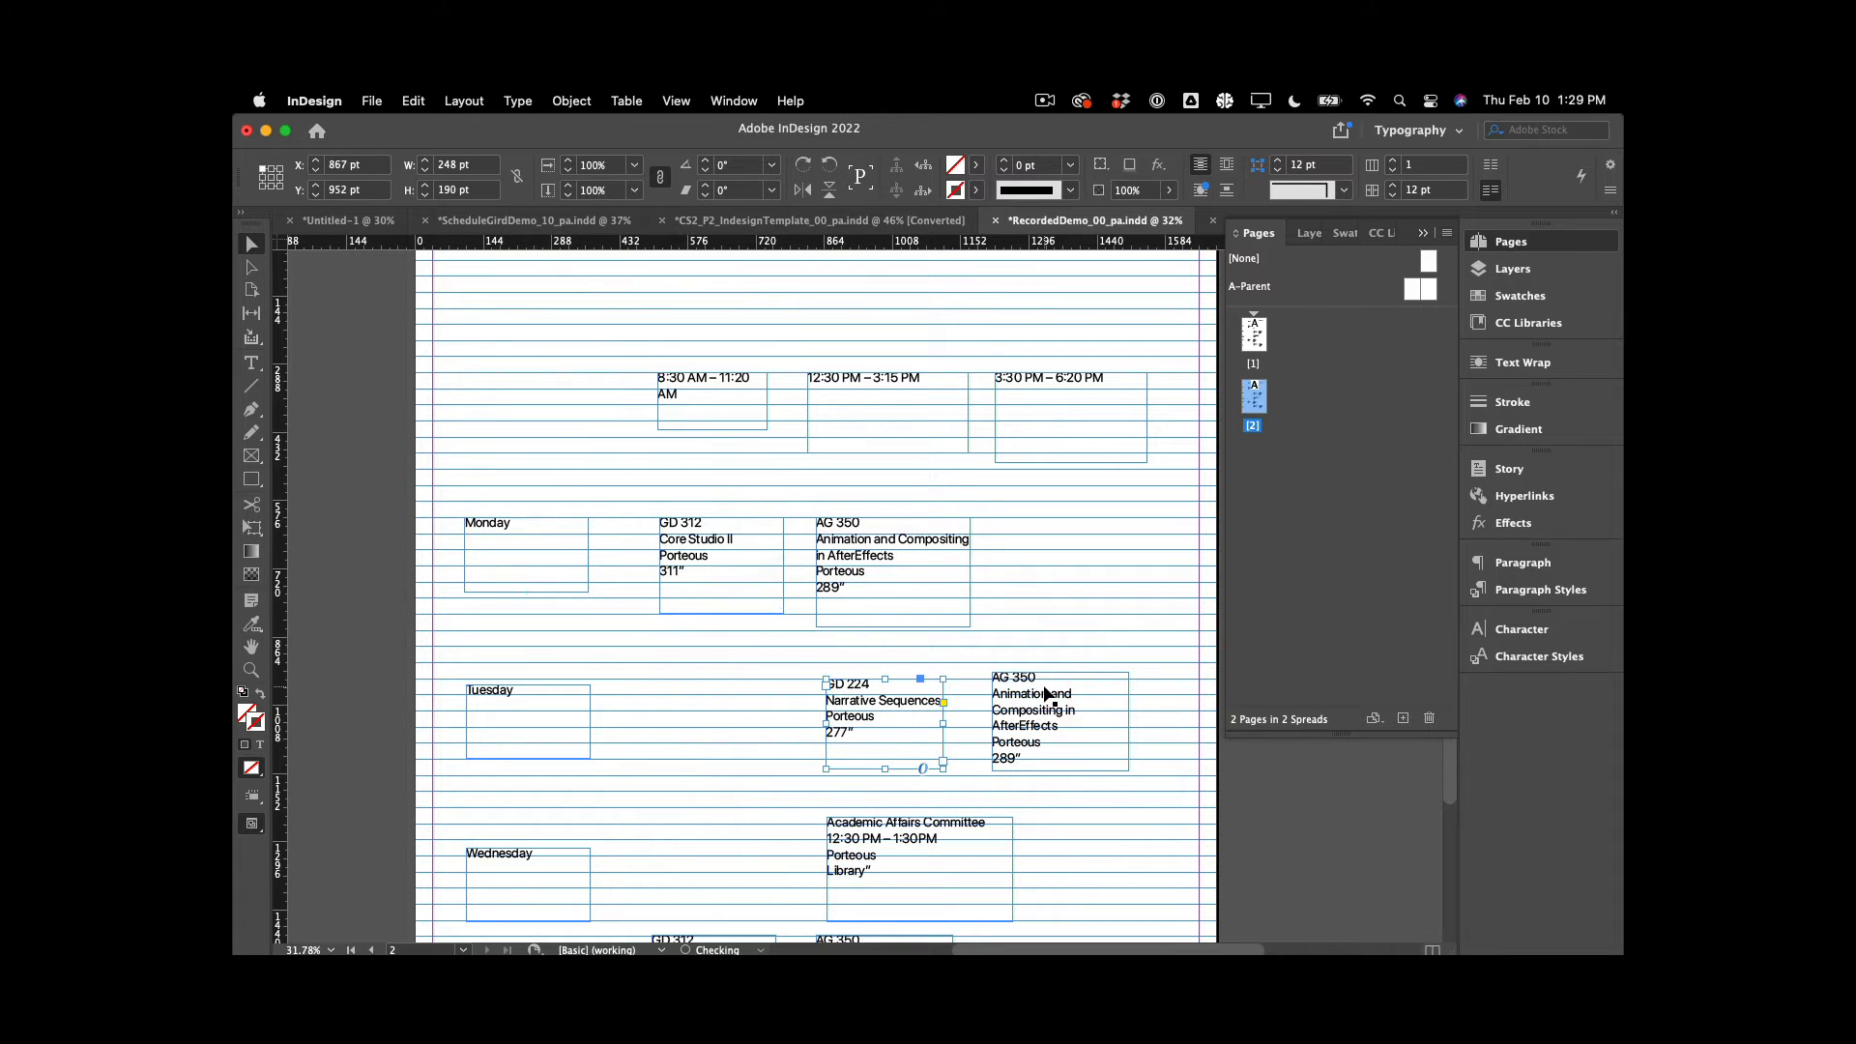
left_click_drag(1045, 689, 1045, 700)
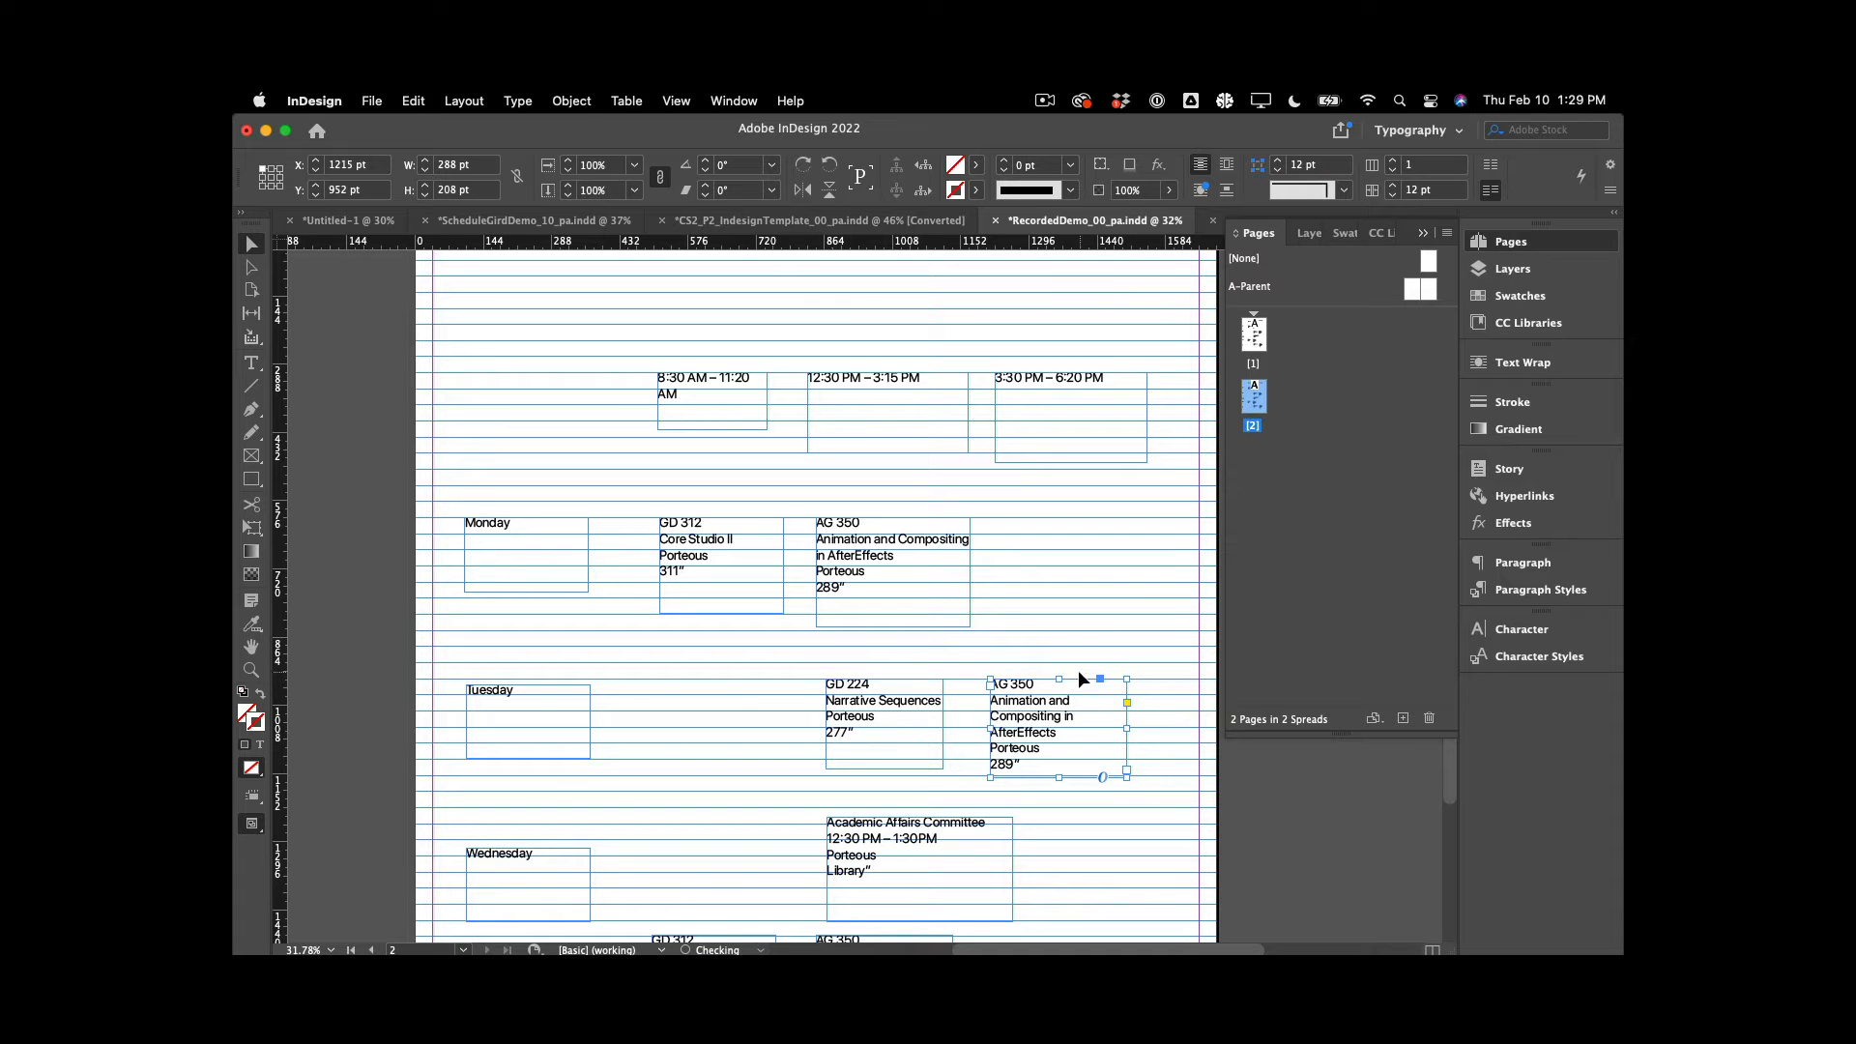
left_click(527, 706)
Align the Wednesday row's frames to the baseline grid at Y 1224 pt and the Thursday row's frames at Y 1462 pt
scroll(618, 746, "down", 5)
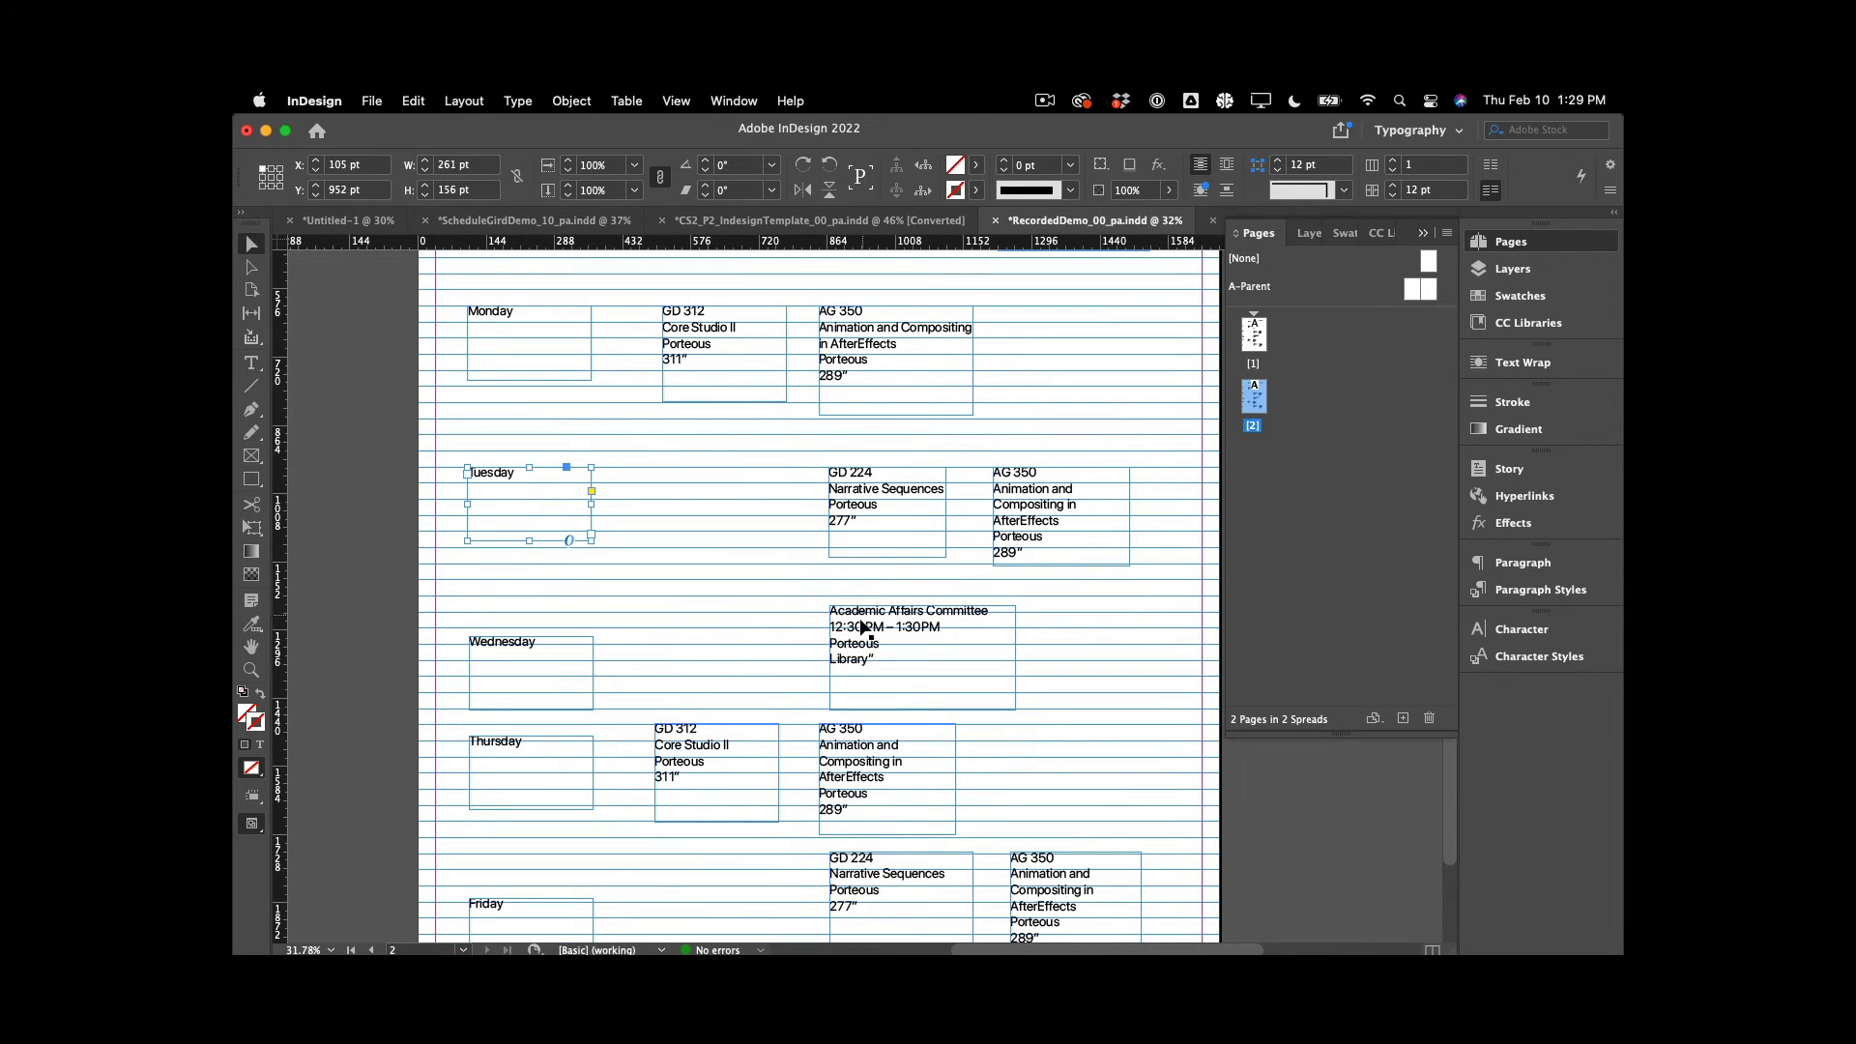
left_click_drag(863, 628, 862, 619)
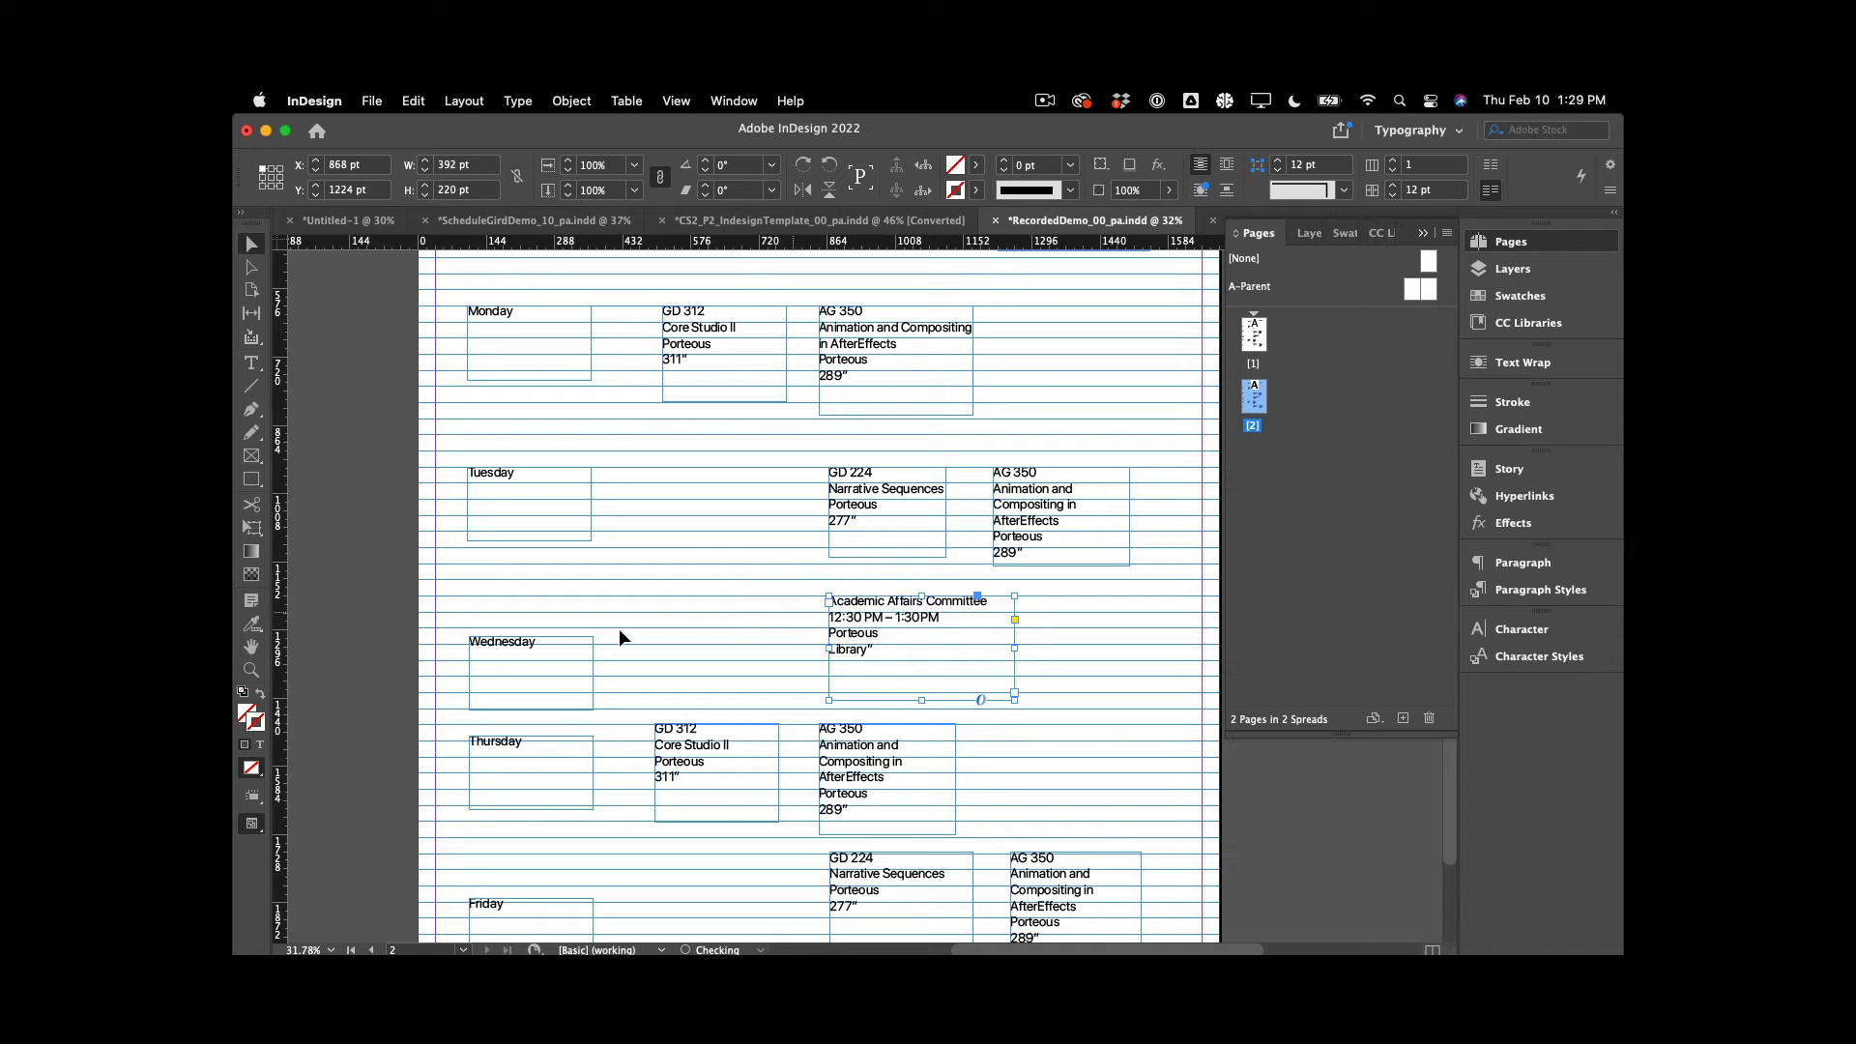
left_click(552, 652)
scroll(623, 654, "down", 3)
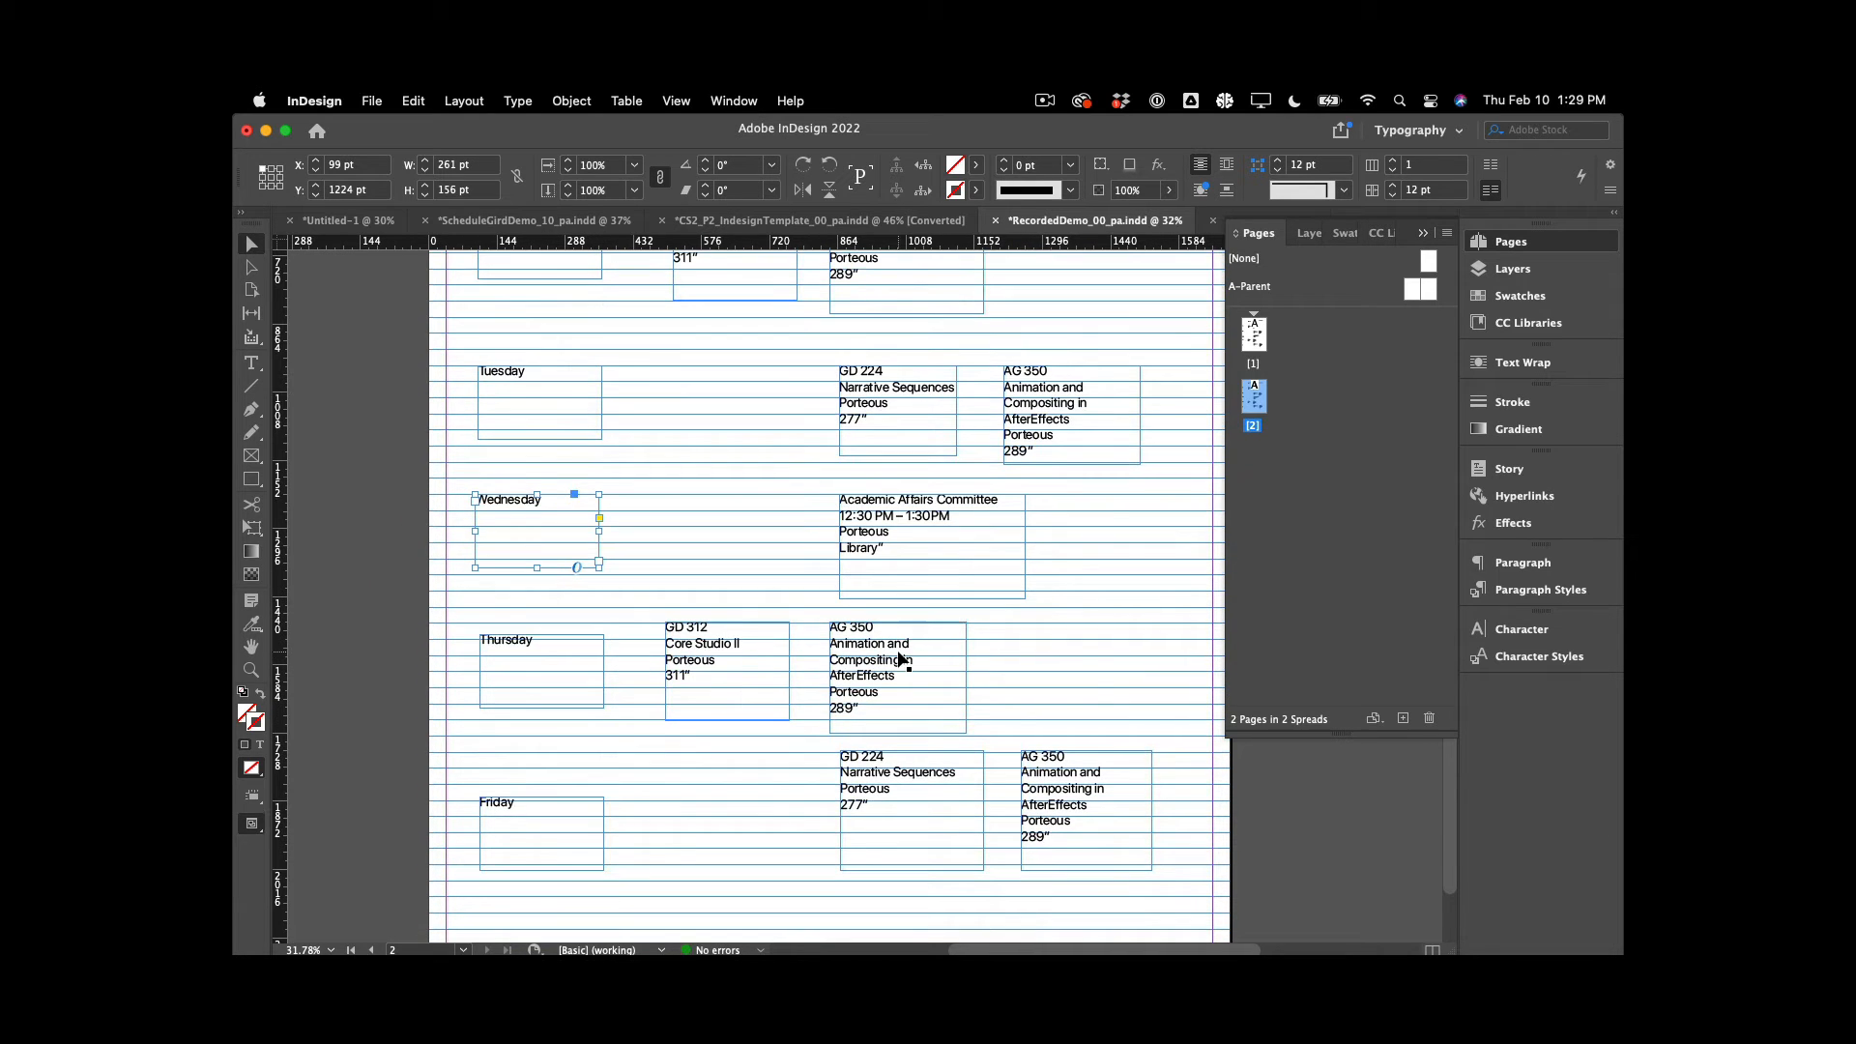
left_click_drag(899, 659, 899, 628)
left_click_drag(715, 633, 717, 619)
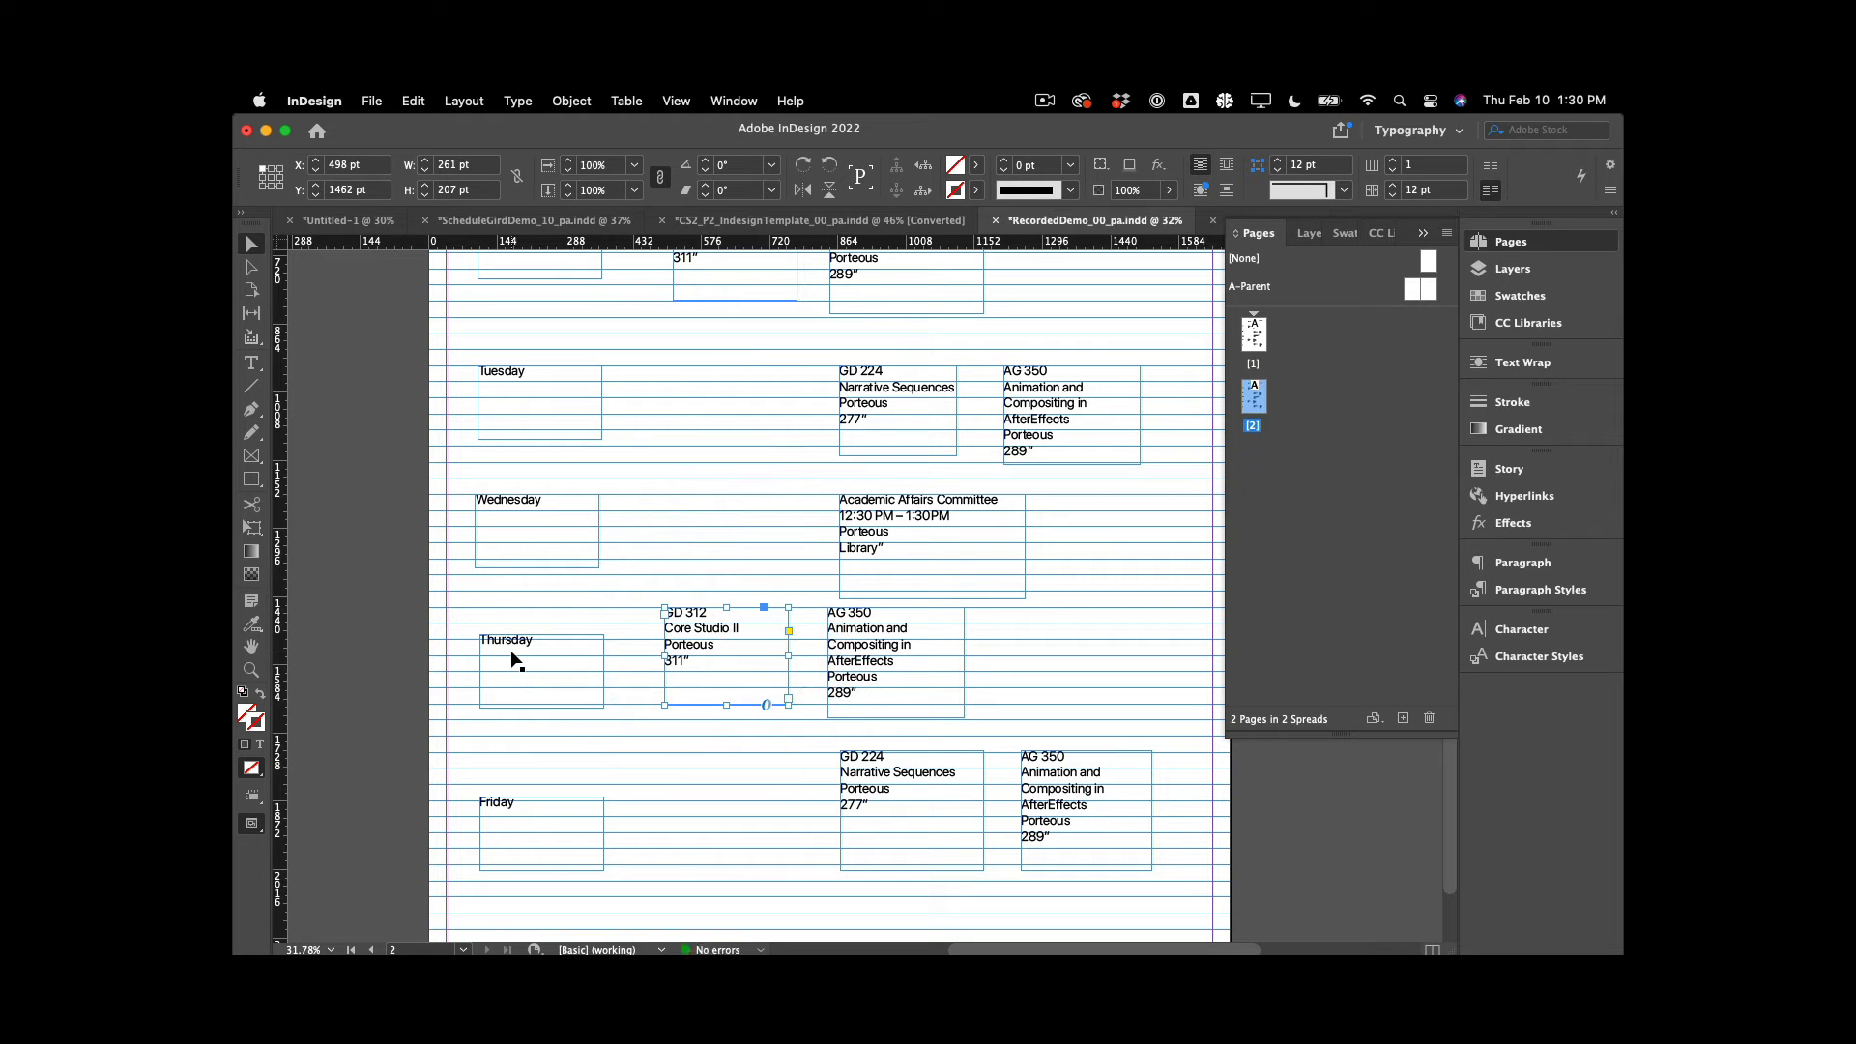
left_click_drag(515, 662, 514, 635)
Align the Friday label and both Friday class frames to the same baseline grid line at Y 1768 pt
scroll(619, 657, "down", 1)
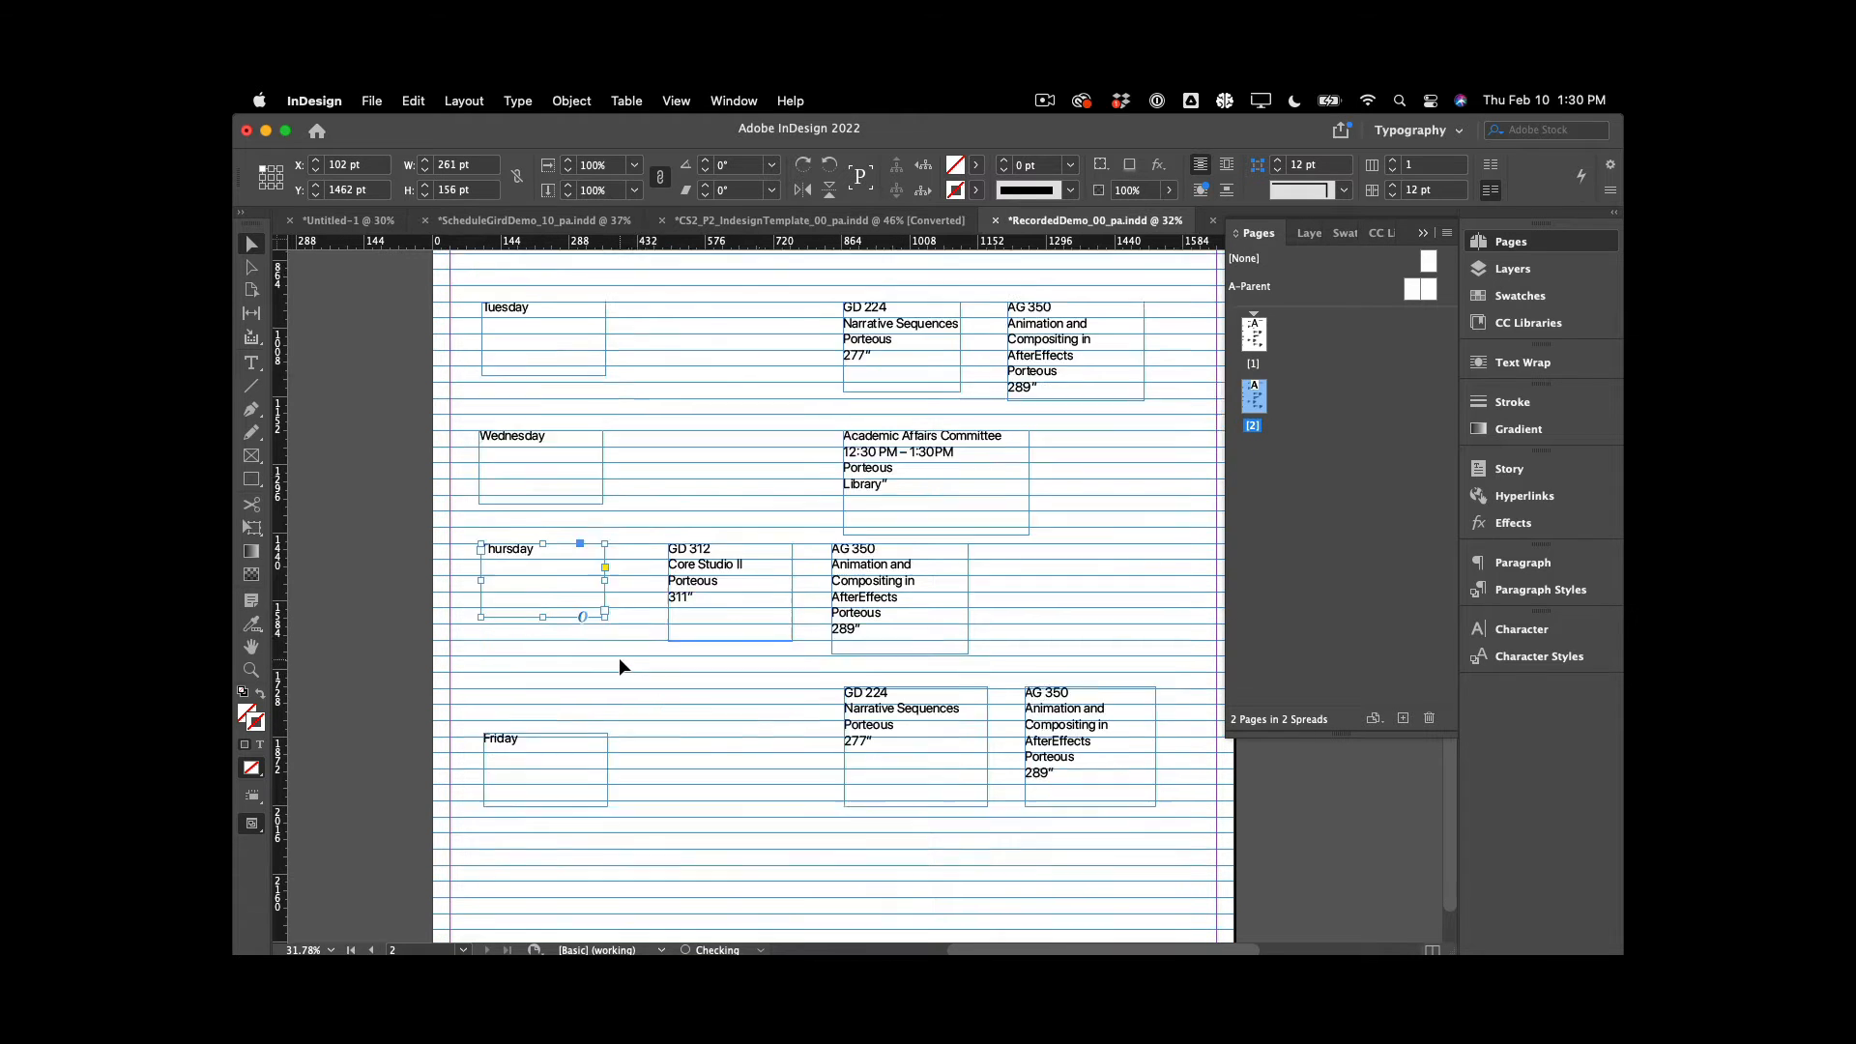
scroll(620, 663, "down", 1)
left_click_drag(904, 703, 906, 704)
left_click(1100, 716)
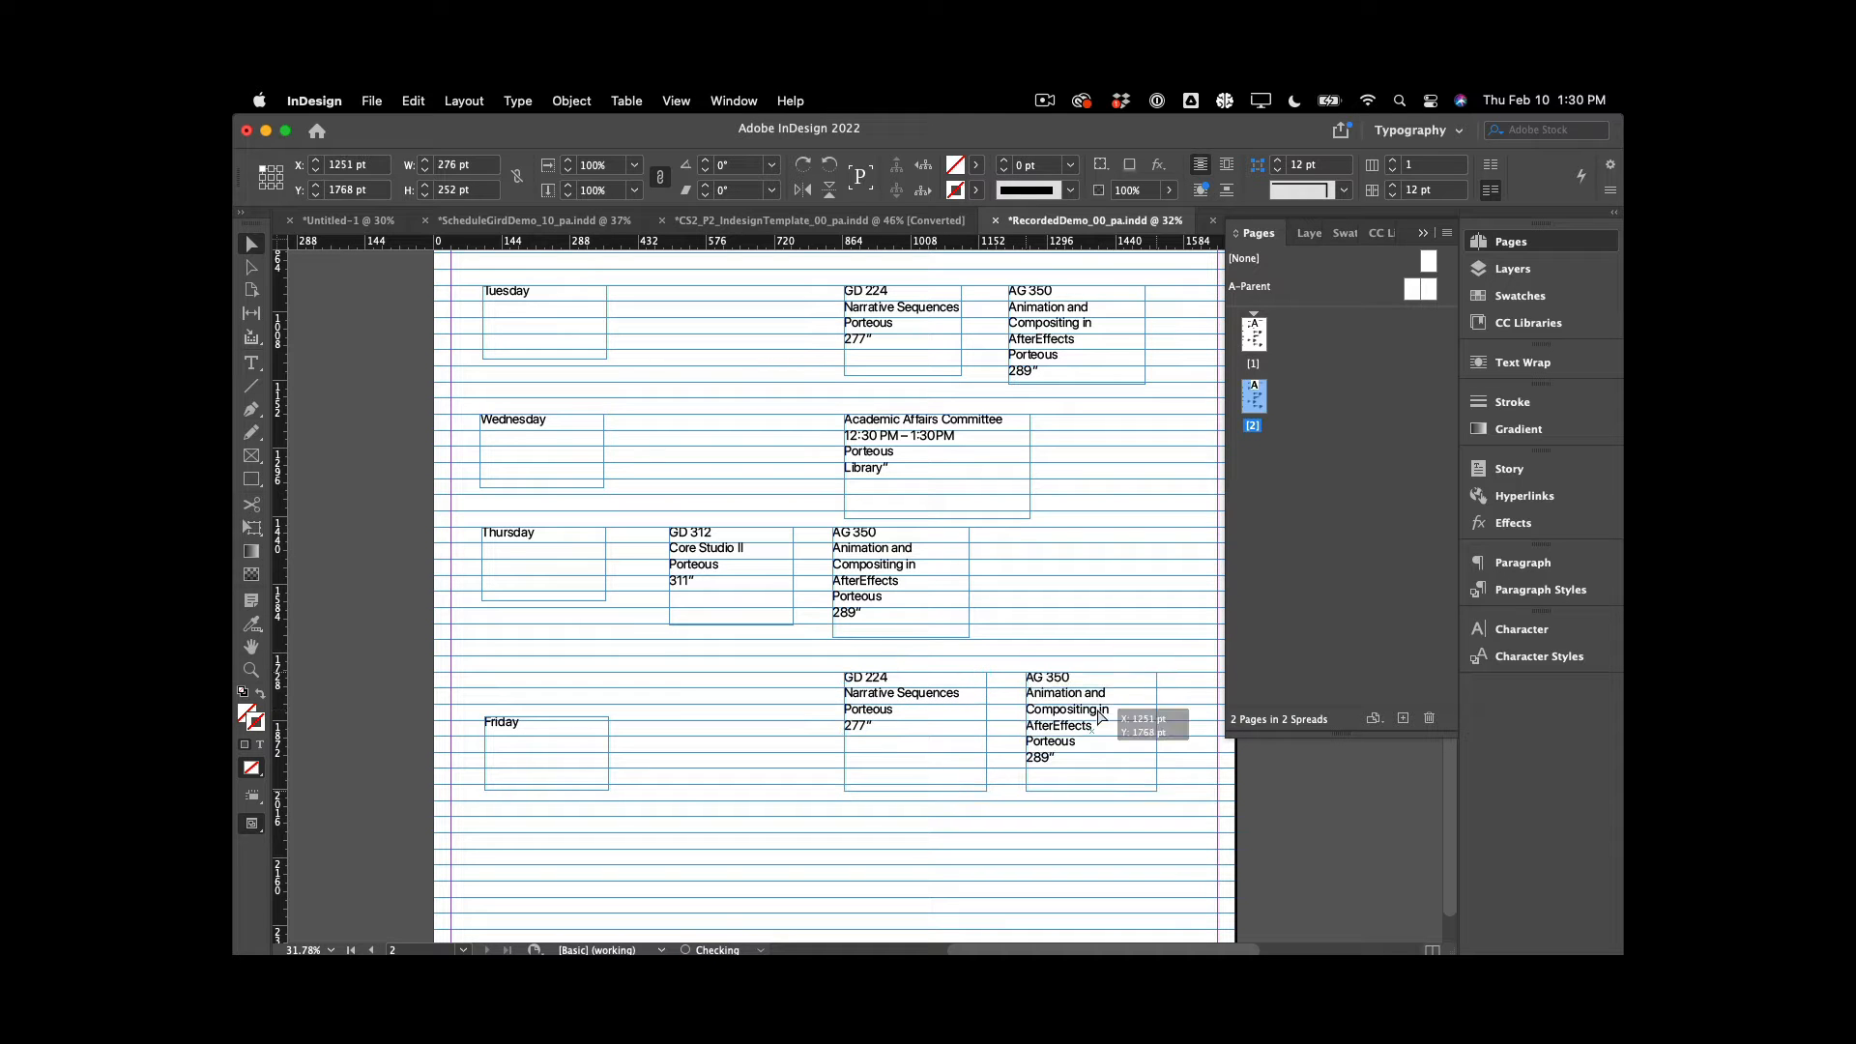
left_click_drag(539, 733, 537, 681)
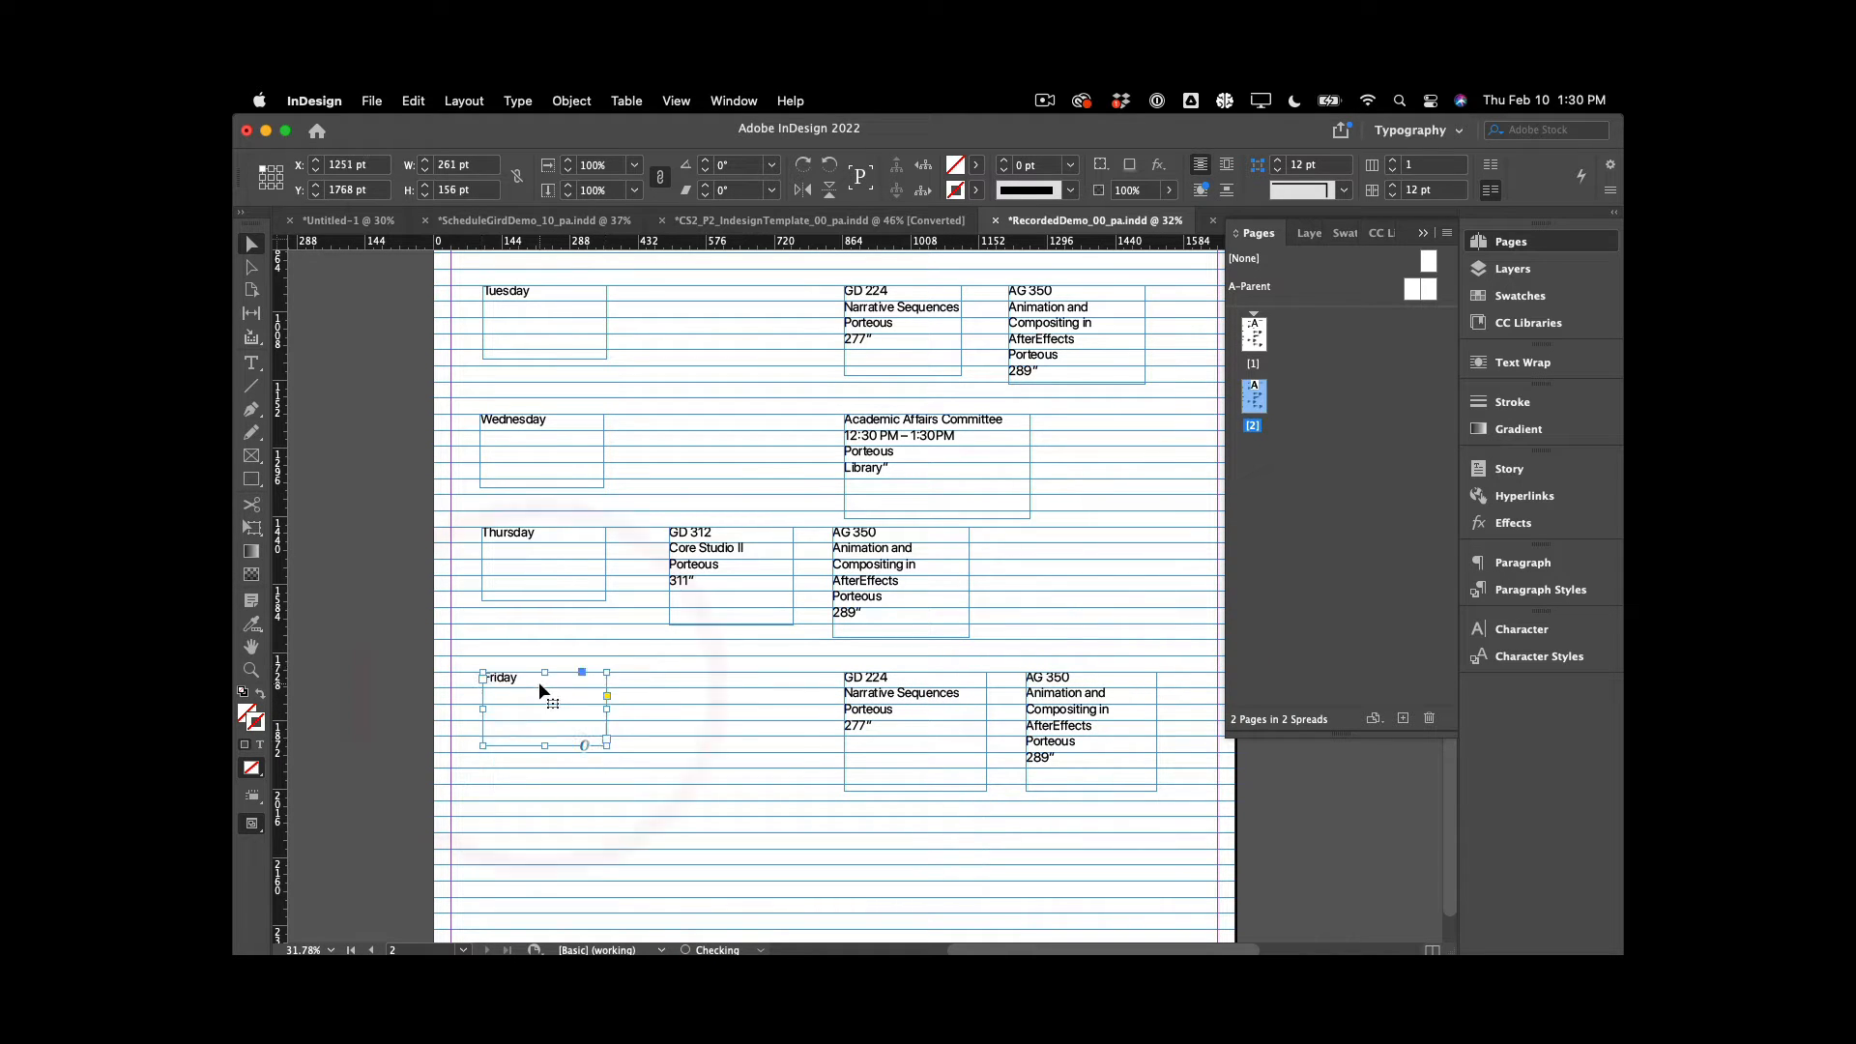
left_click(665, 715)
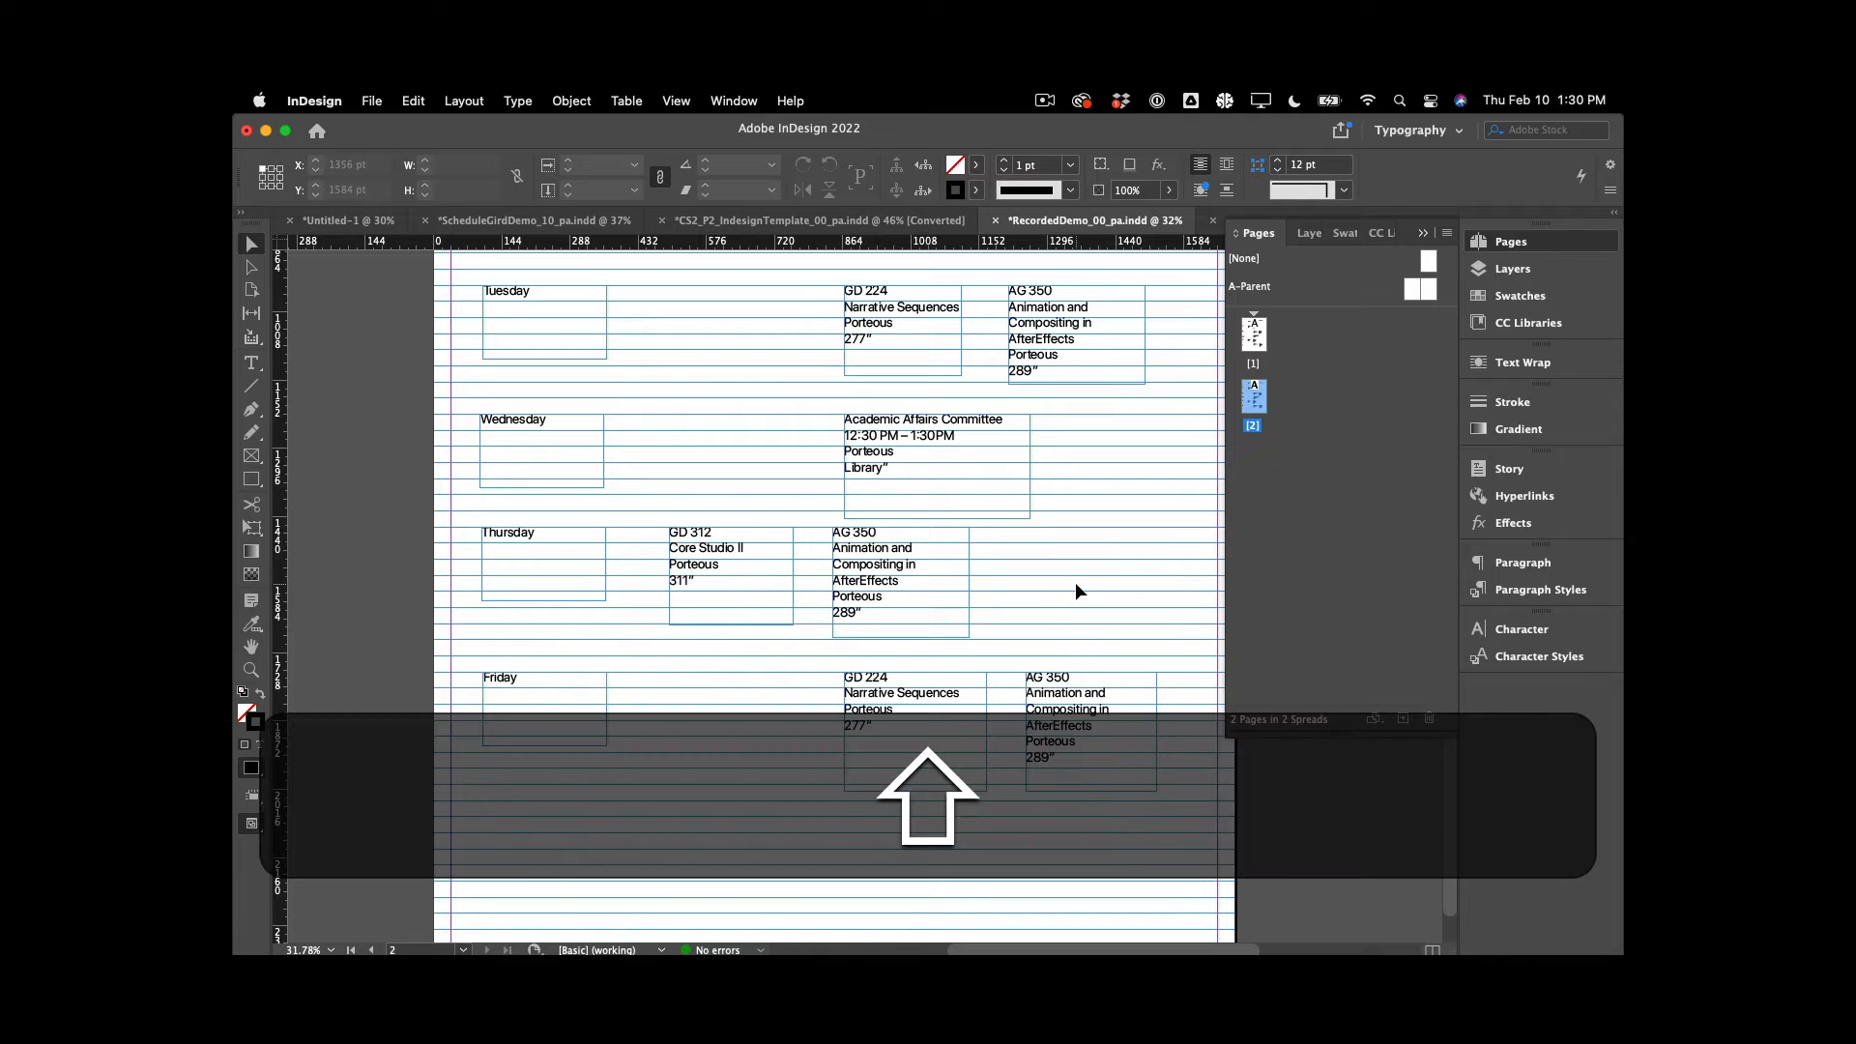
Compare the grid-aligned schedule page with the original page in presentation mode
scroll(1075, 582, "up", 2)
key("shift+w")
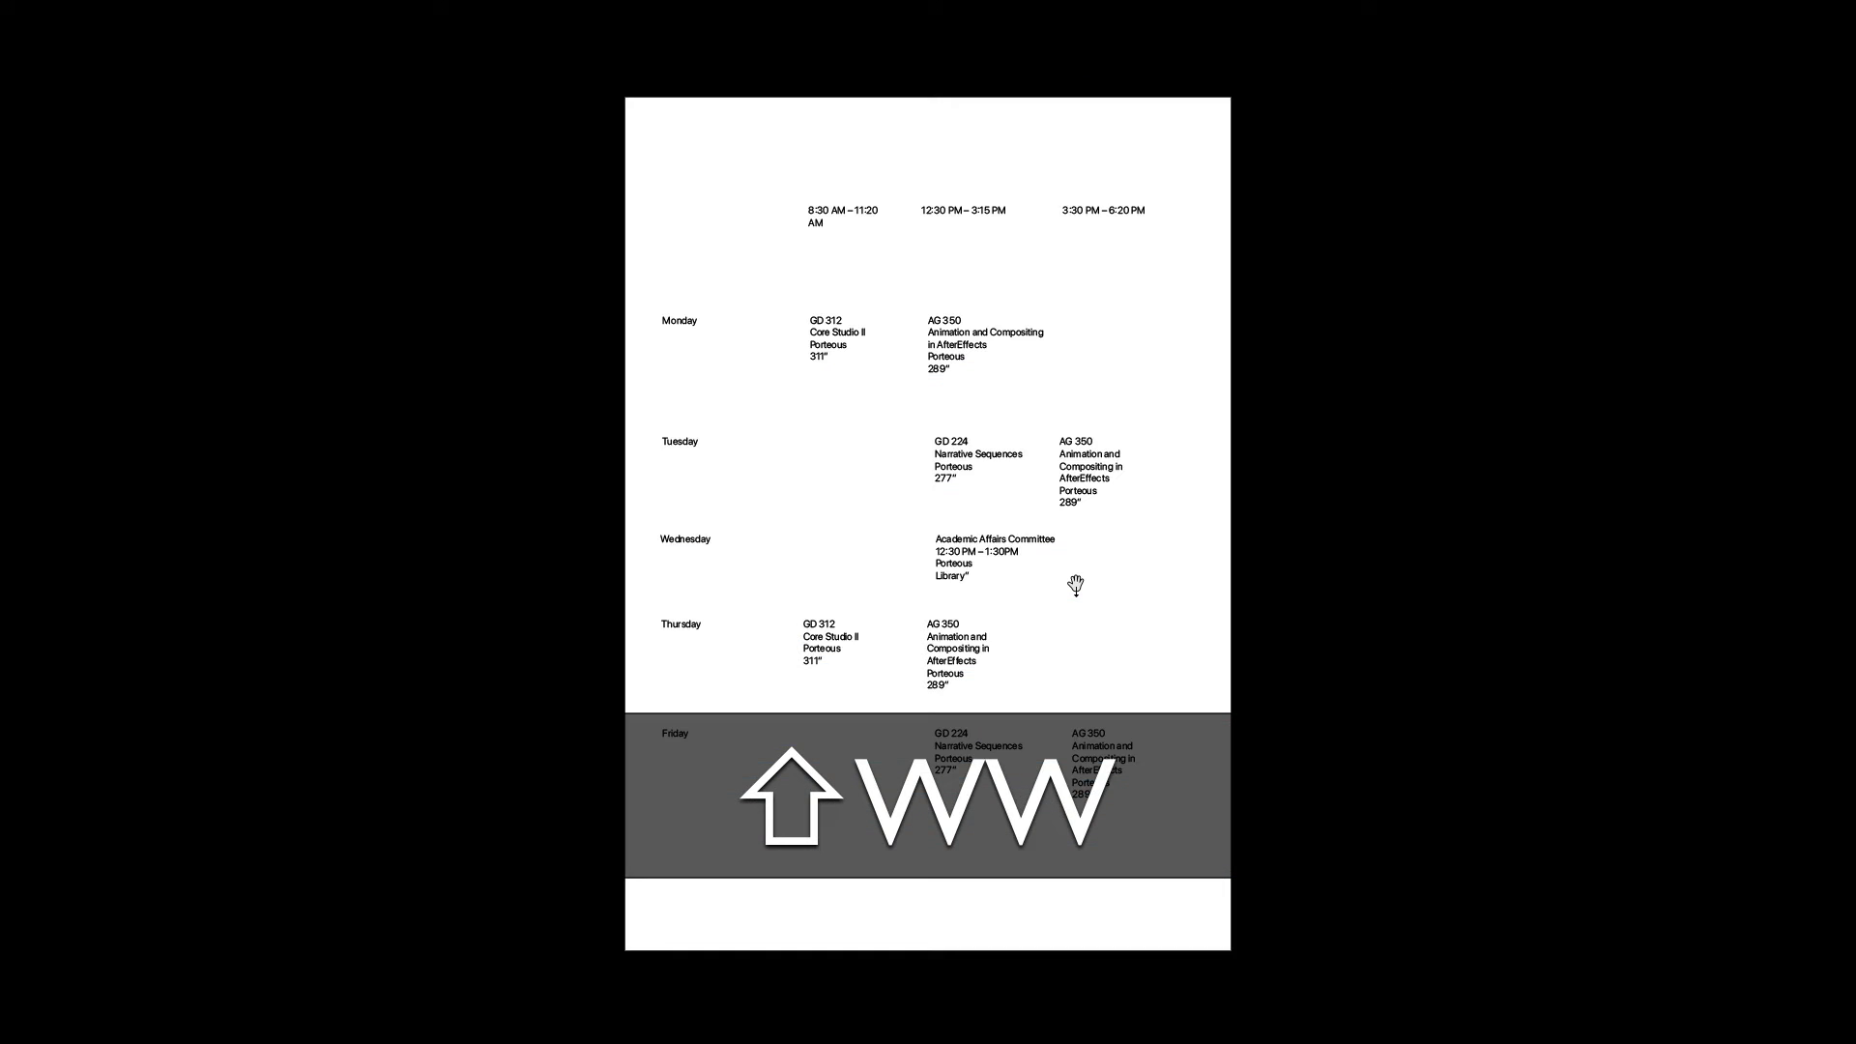
key("Left")
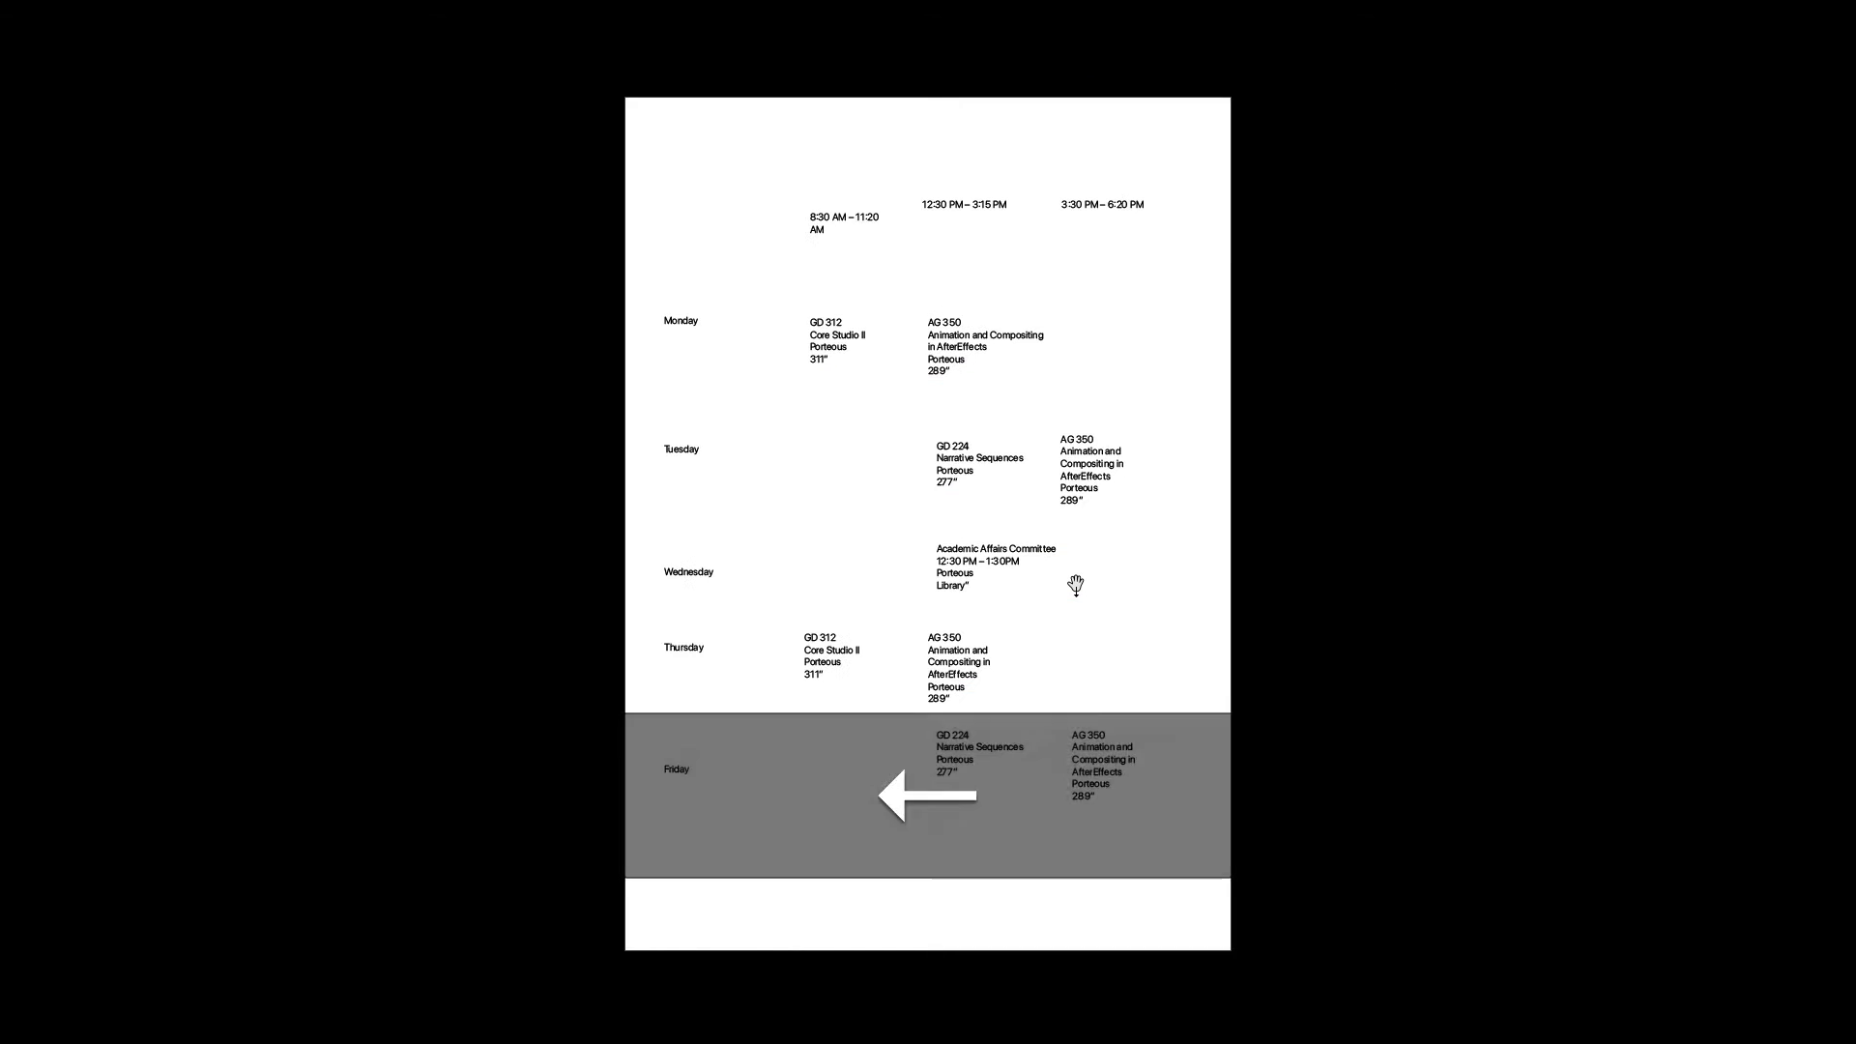
key("Right")
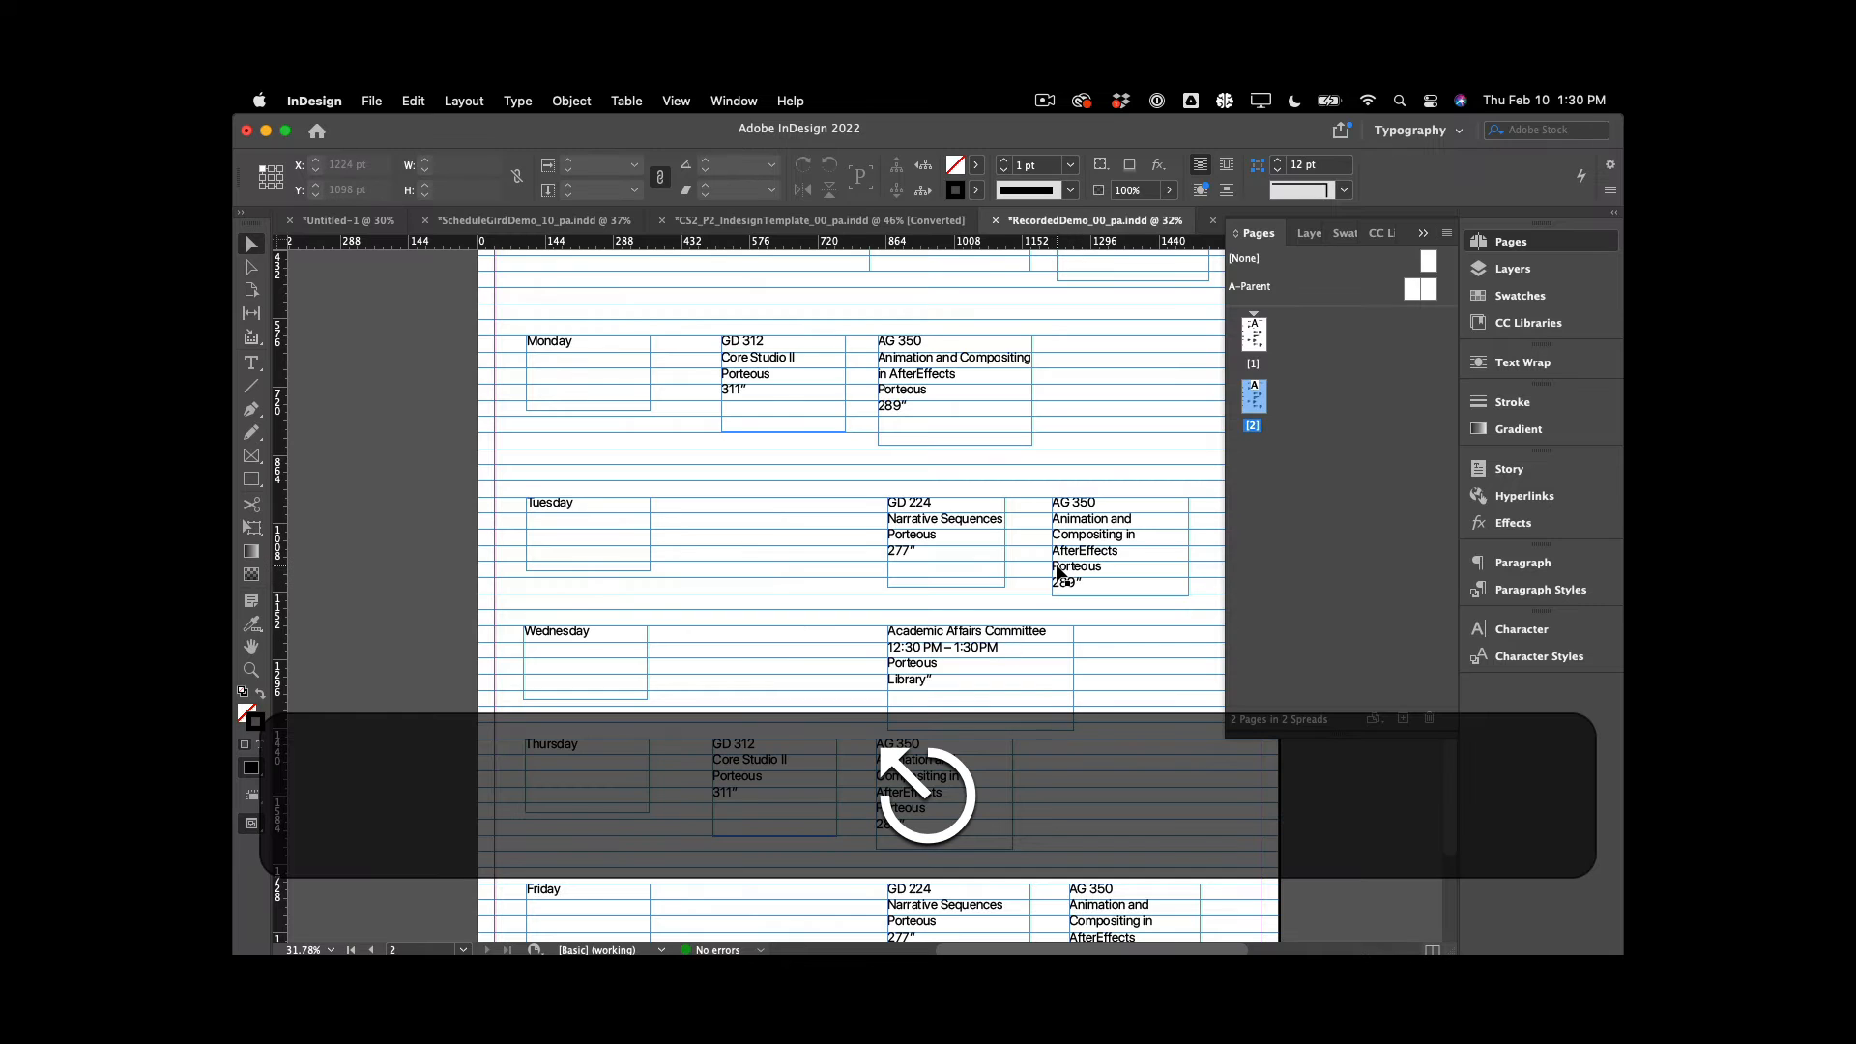
Select the weekday label frames from Monday to Friday to examine the column they form
scroll(1056, 568, "down", 1)
scroll(1056, 567, "right", 1)
scroll(1056, 567, "up", 1)
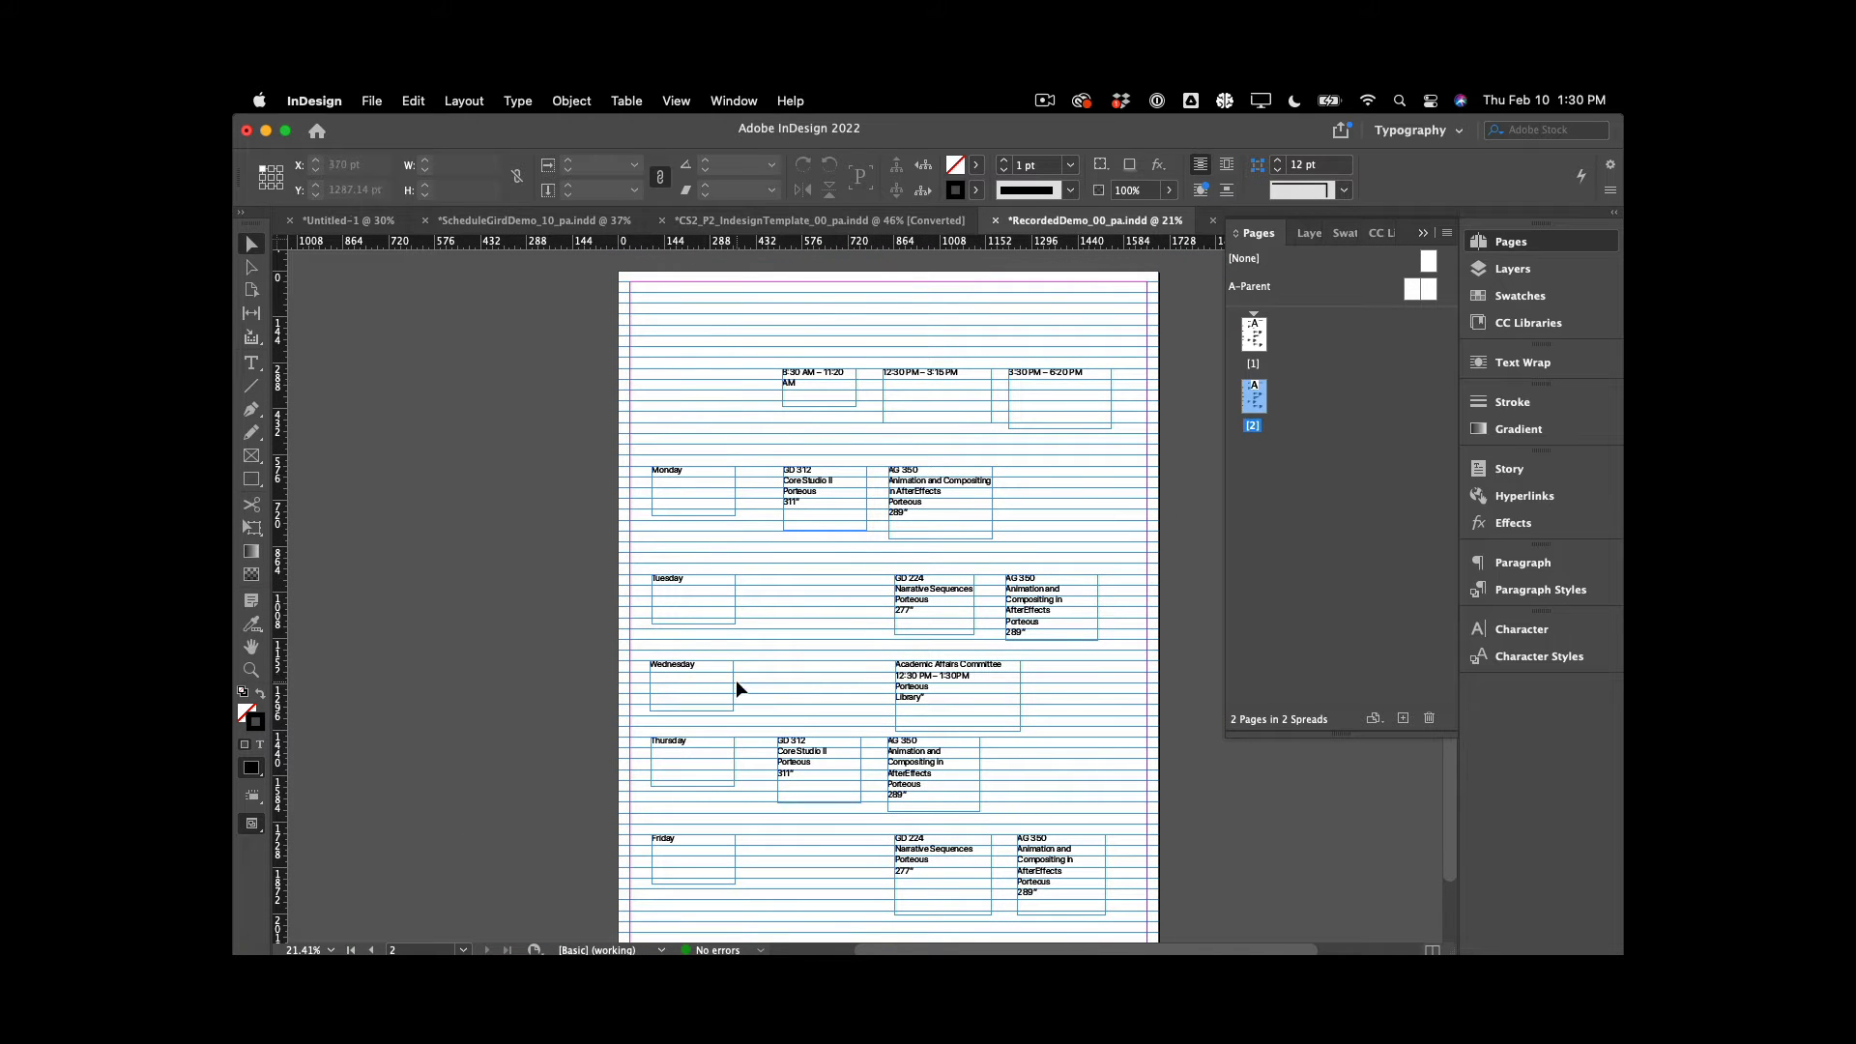
scroll(1145, 647, "down", 2)
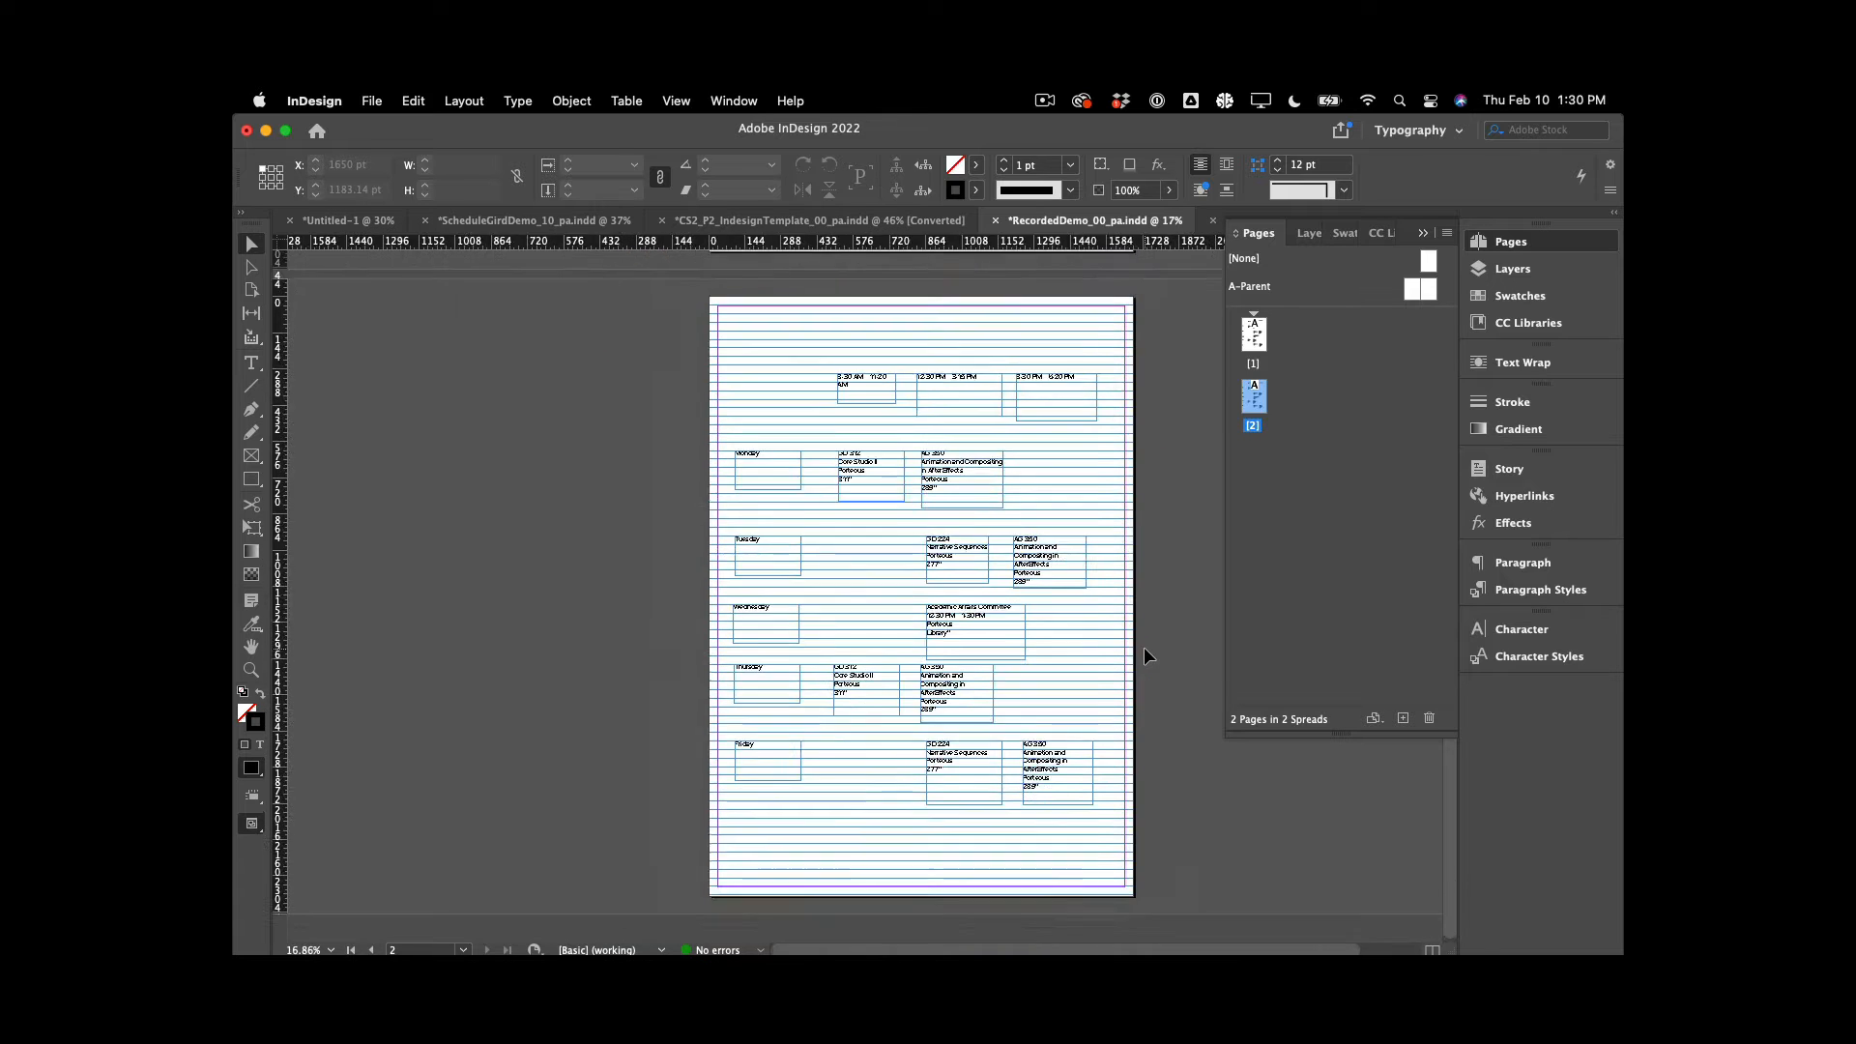
scroll(1144, 647, "up", 3)
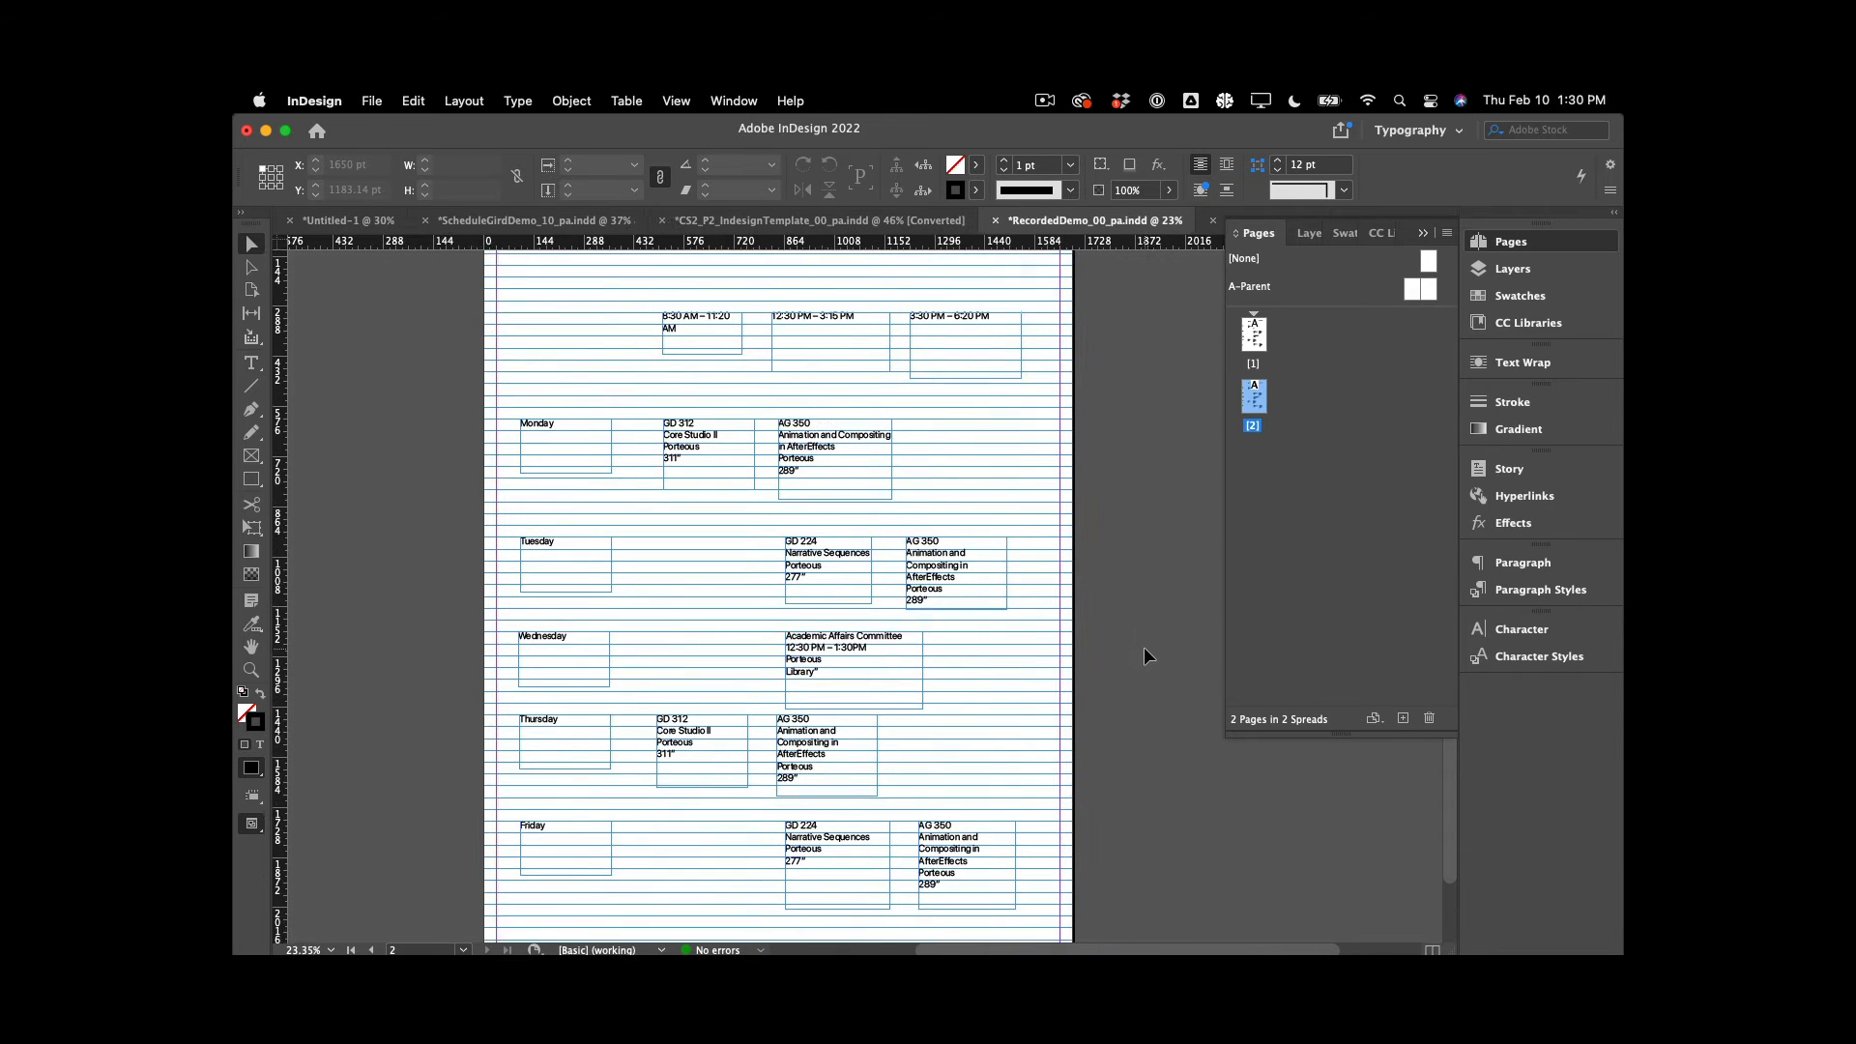
scroll(580, 425, "up", 1)
left_click_drag(549, 402, 580, 918)
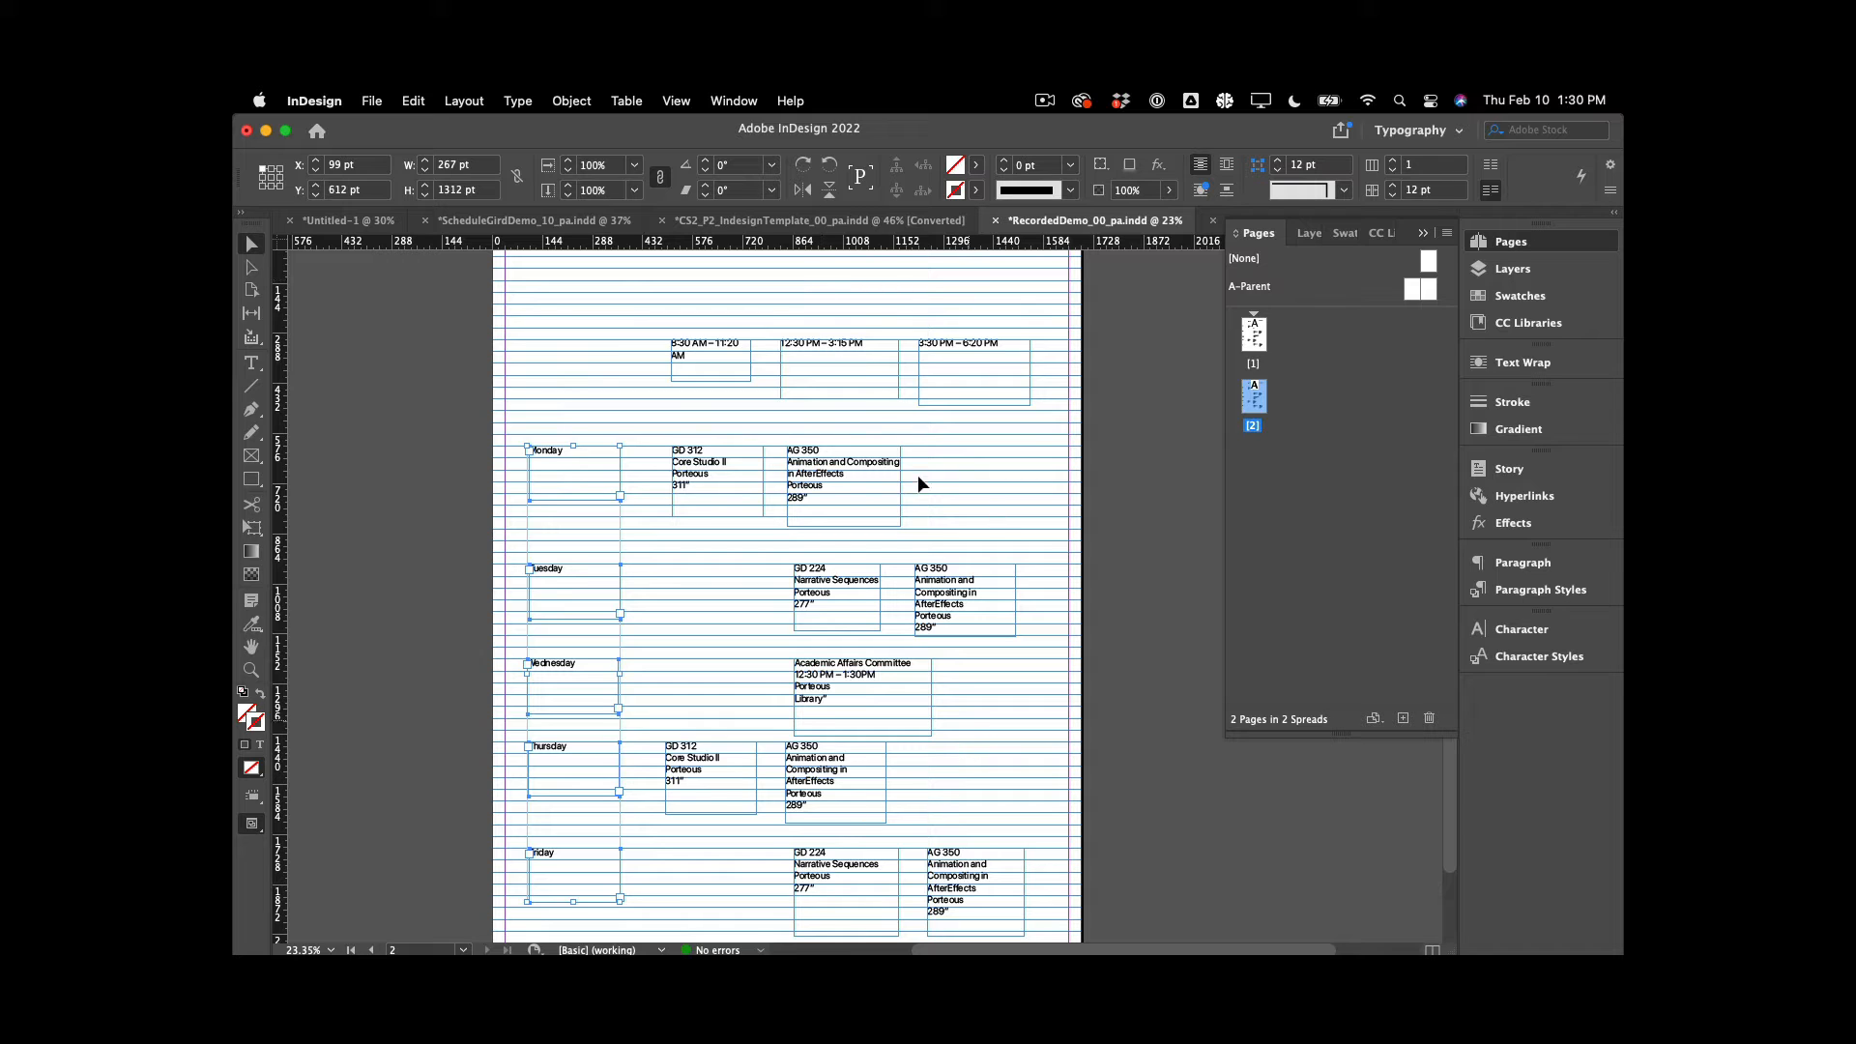
Divide the schedule page into four columns with a 34 pt gutter
left_click(462, 100)
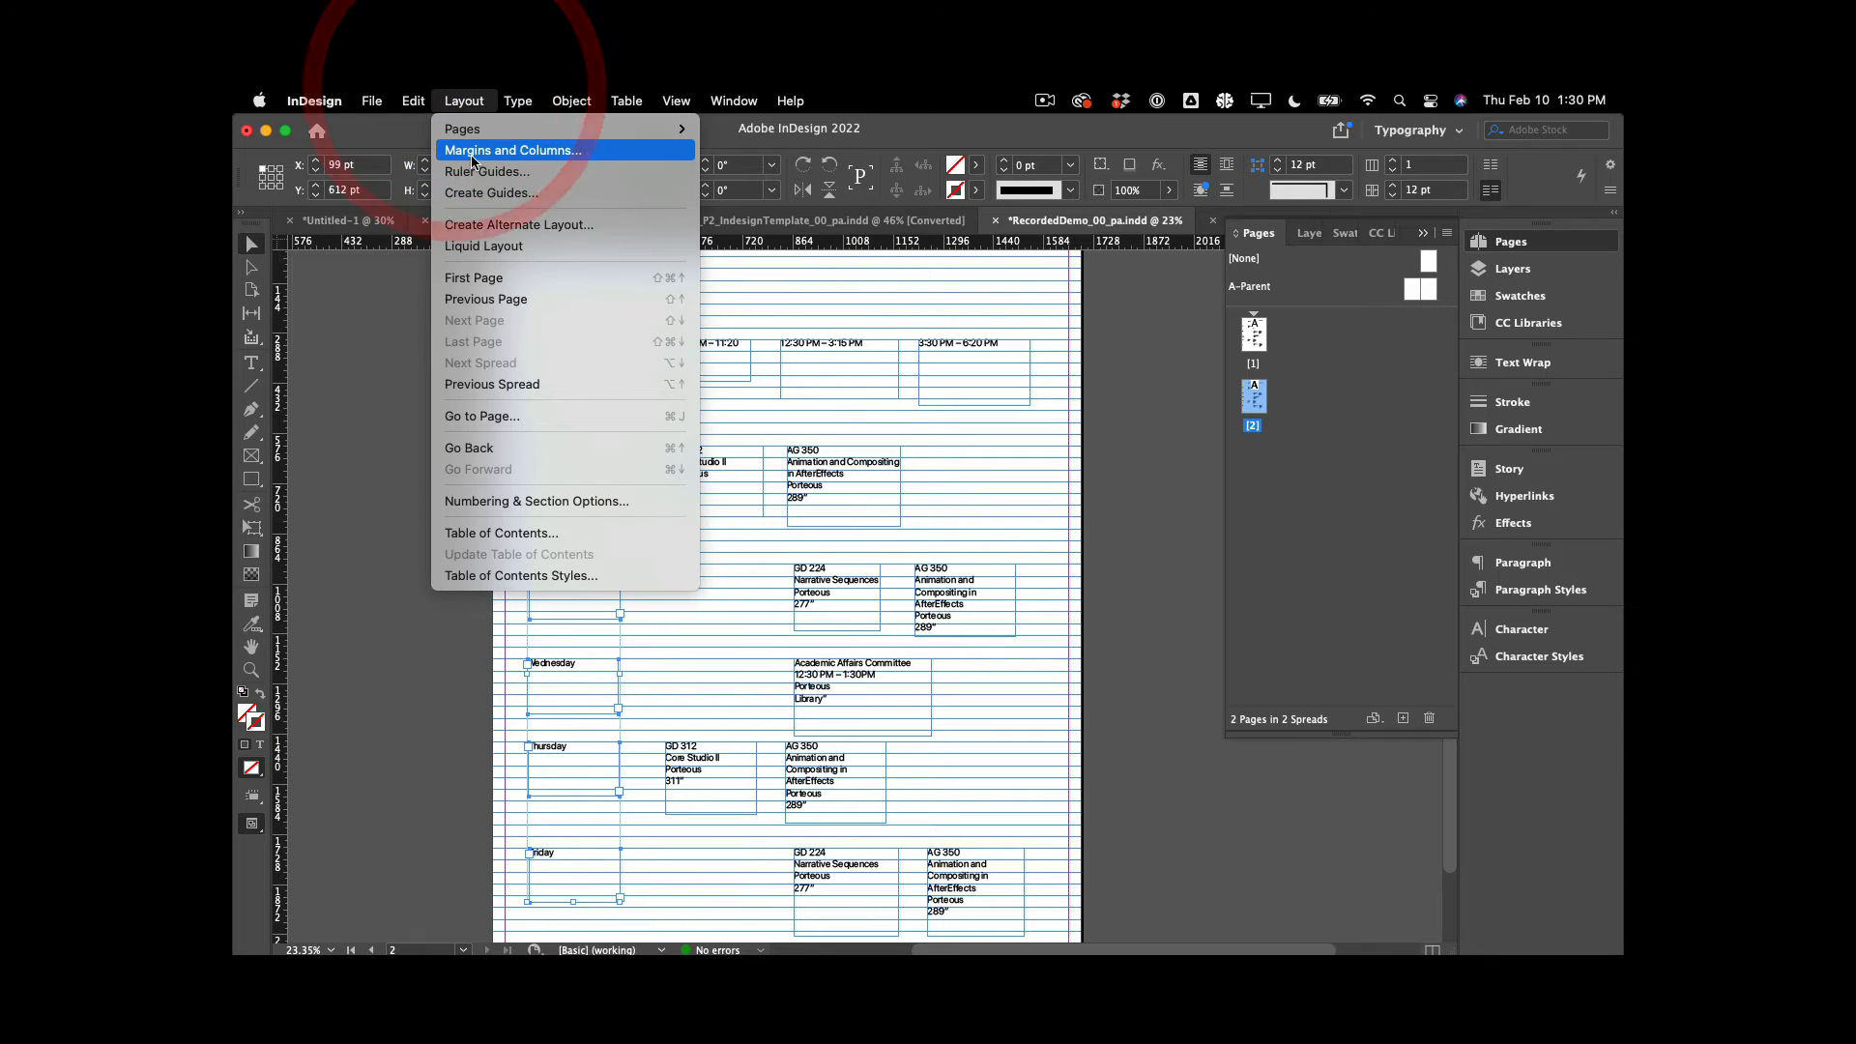
left_click(455, 152)
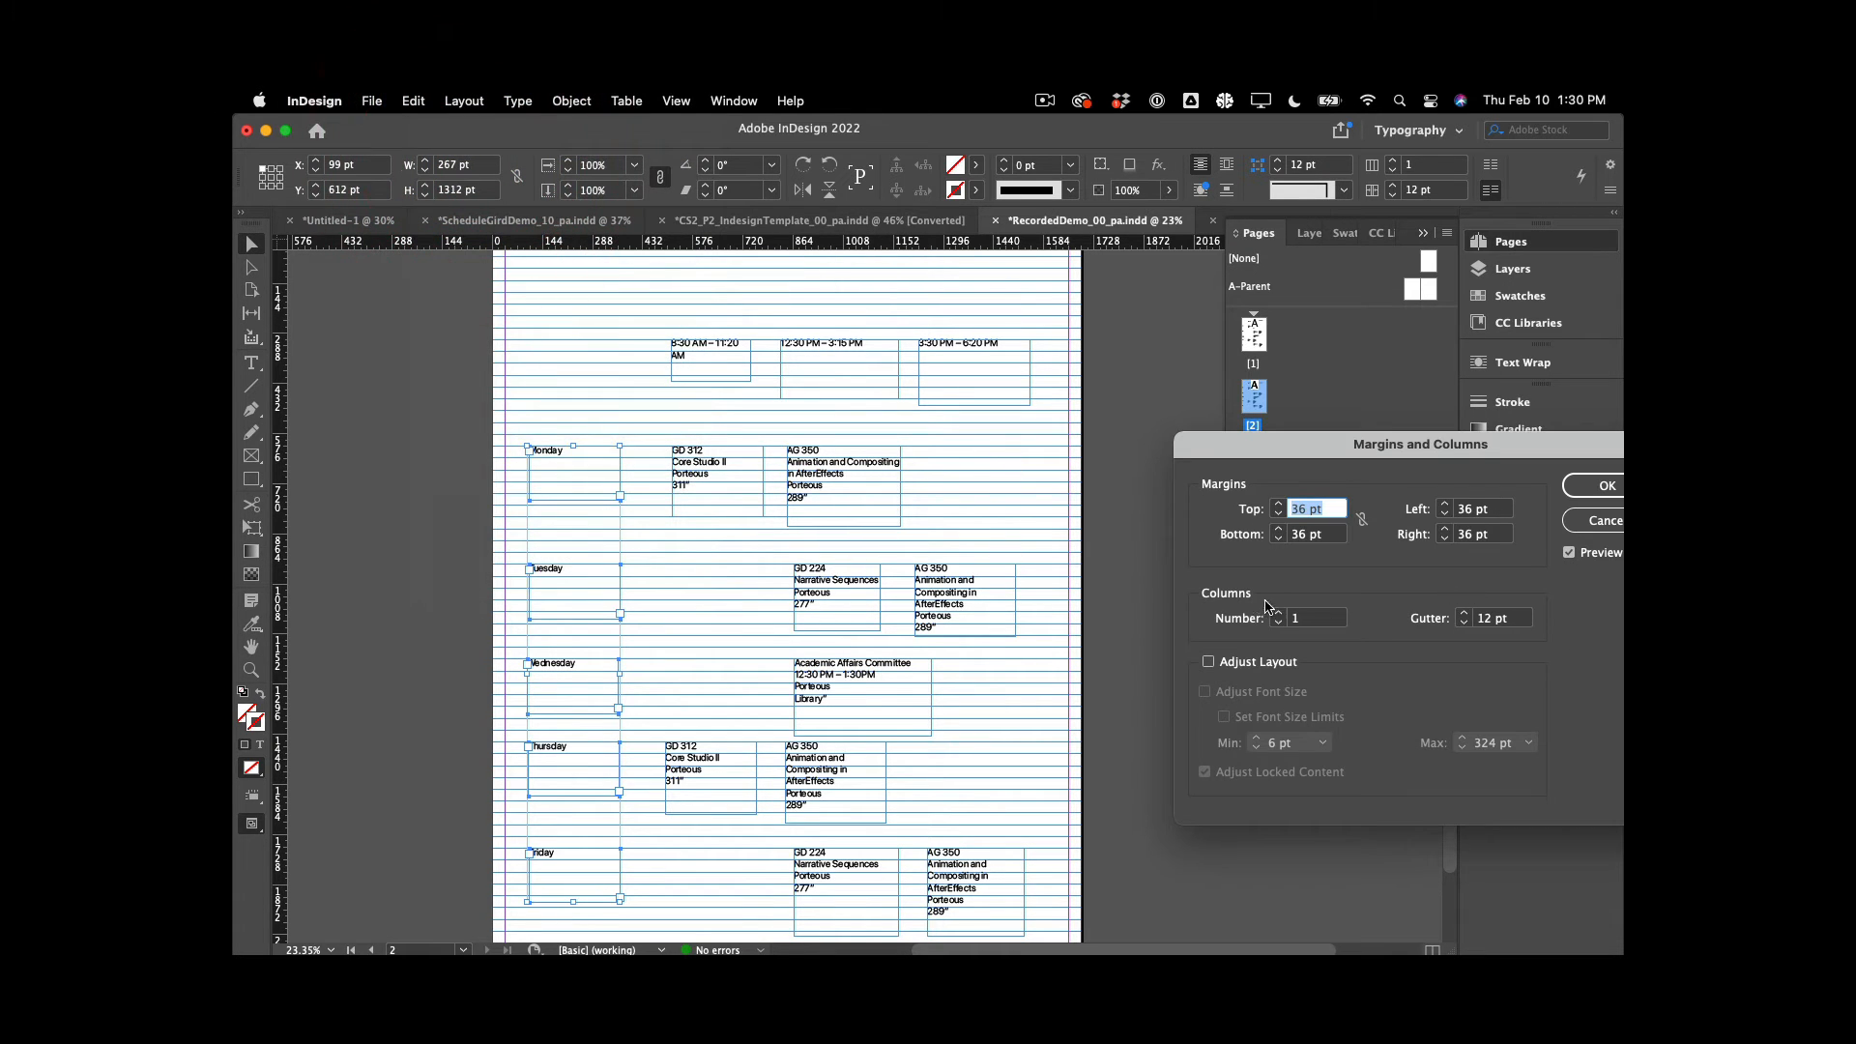
left_click(1277, 614)
left_click(1277, 614)
left_click(1277, 614)
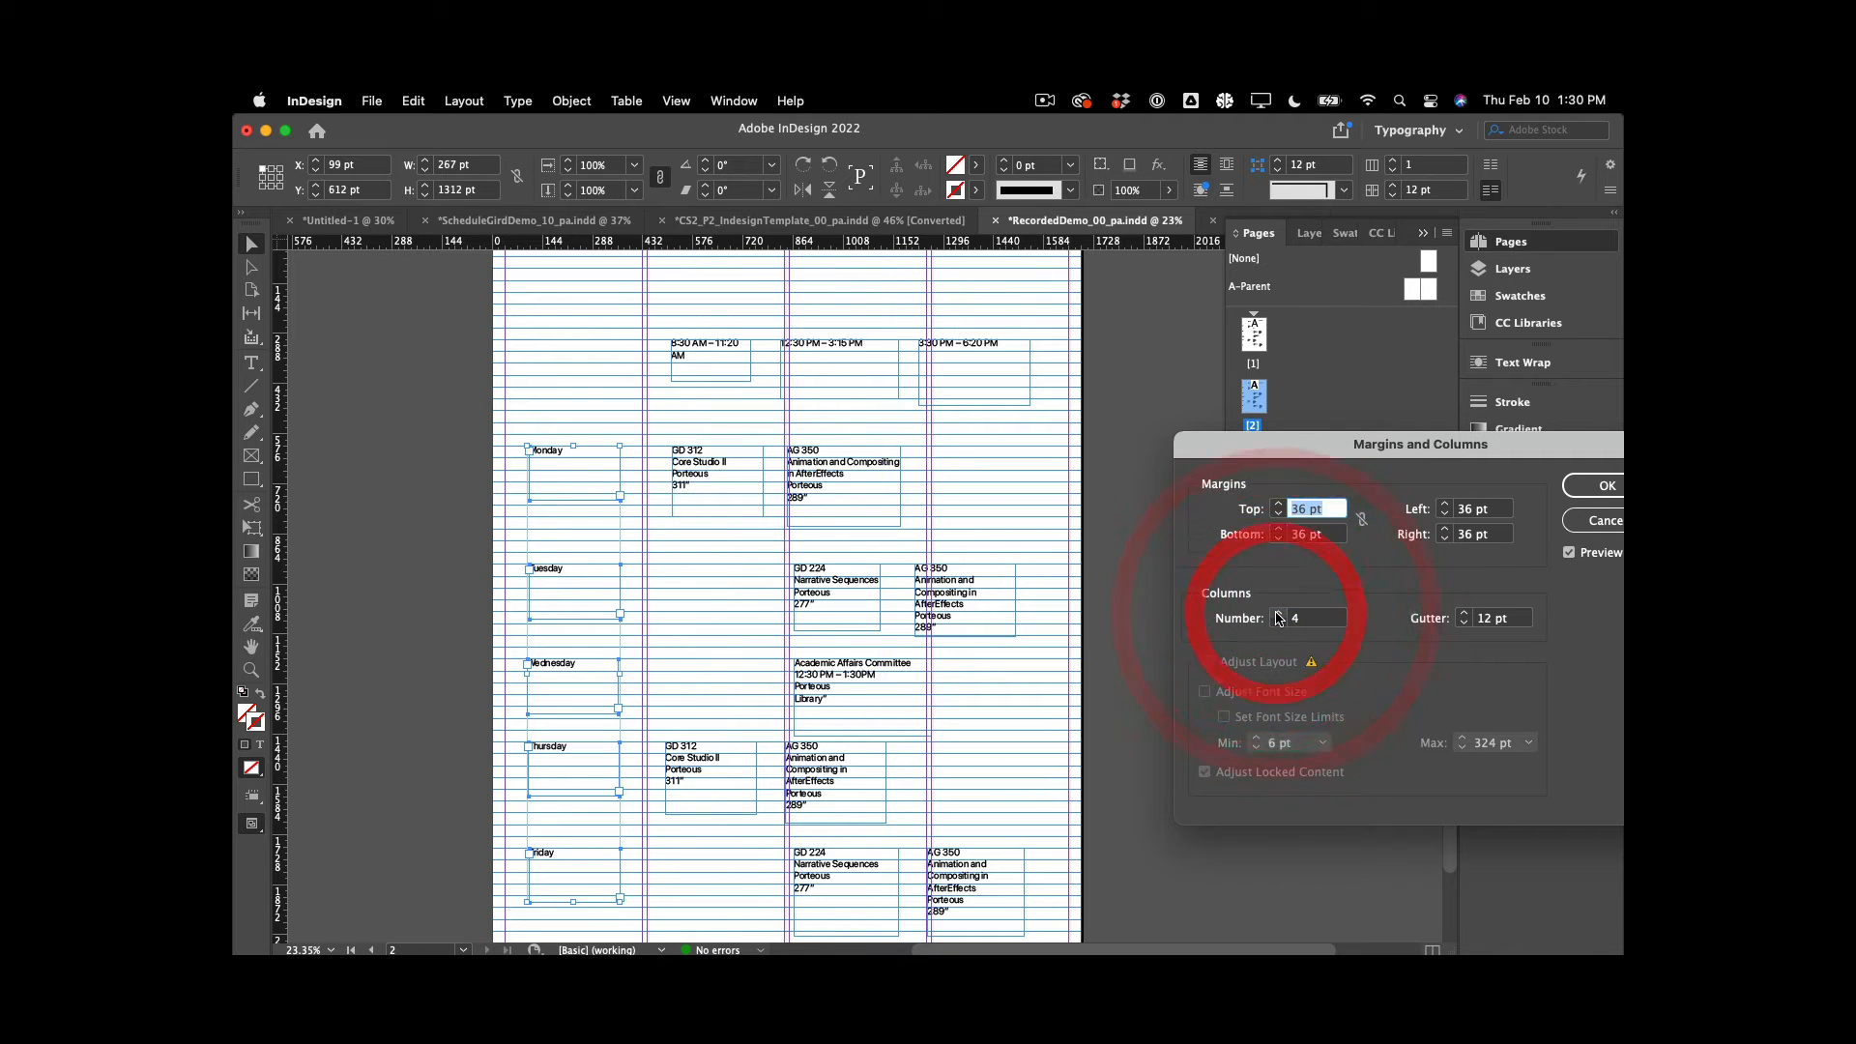
left_click(1494, 617)
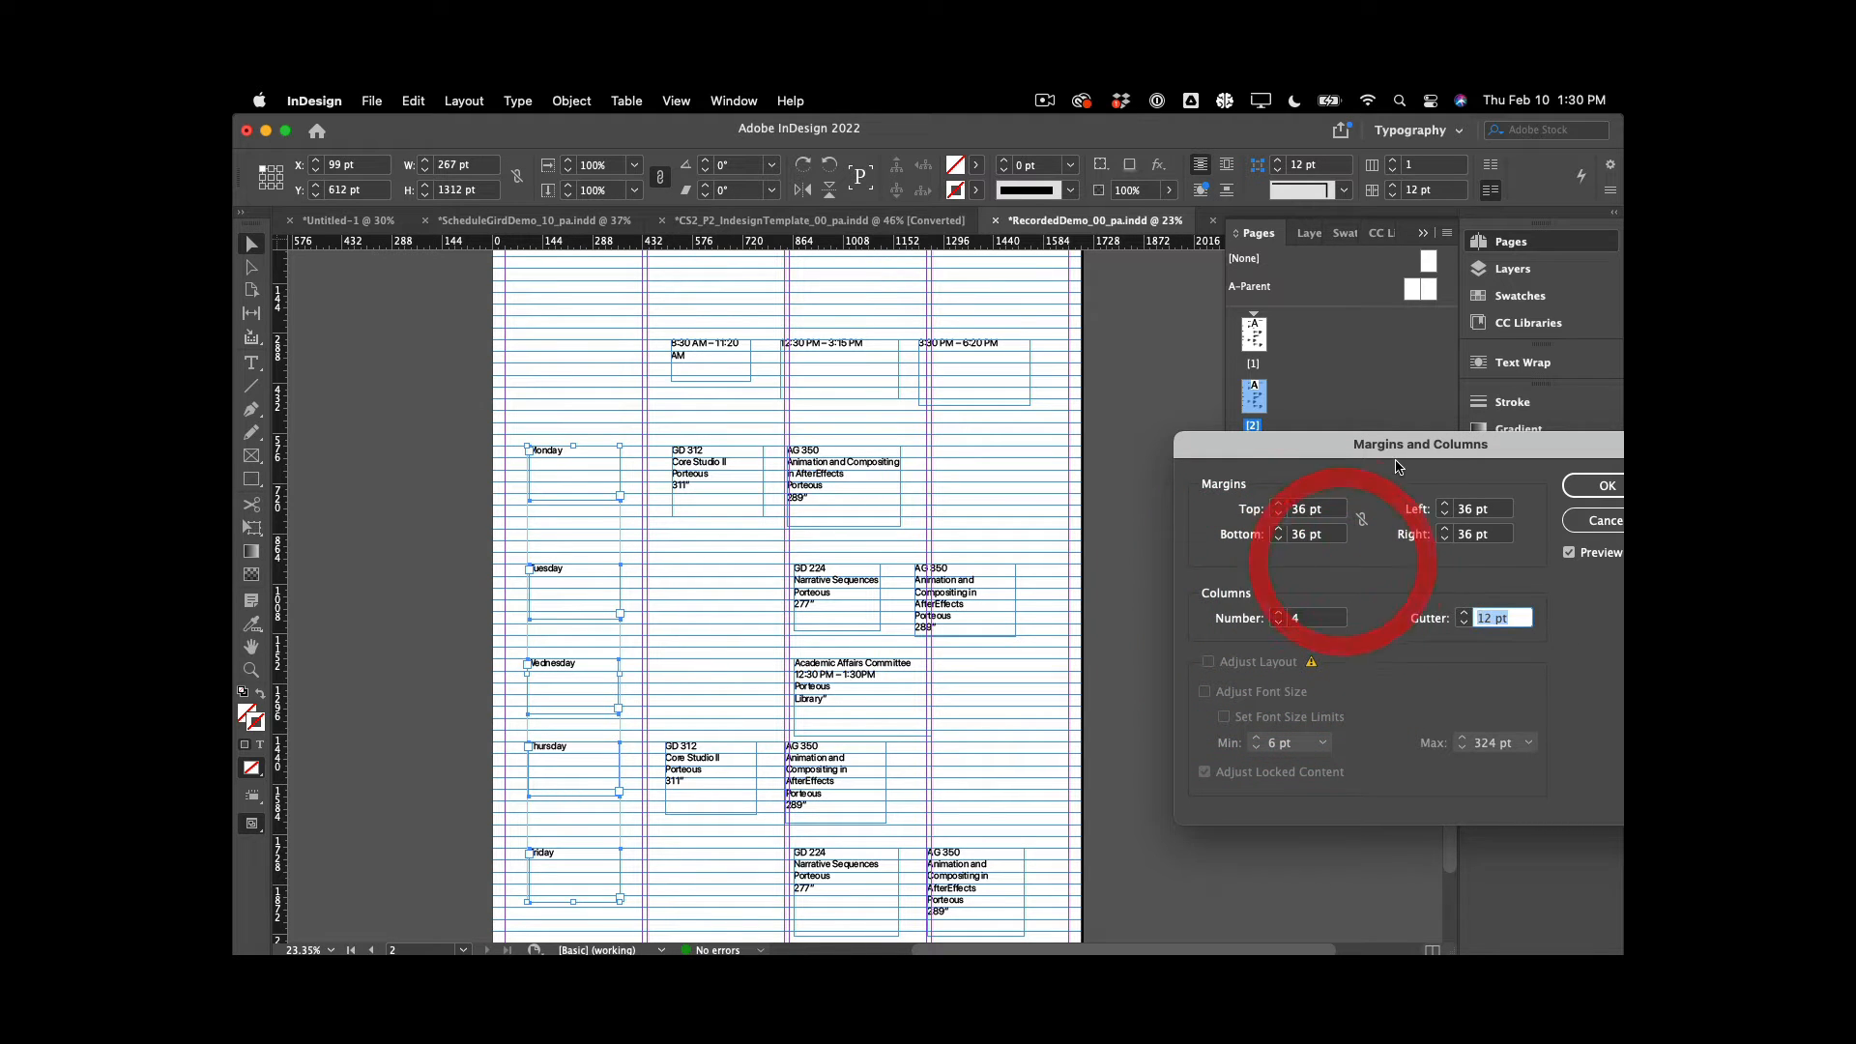
left_click_drag(1404, 446, 1283, 365)
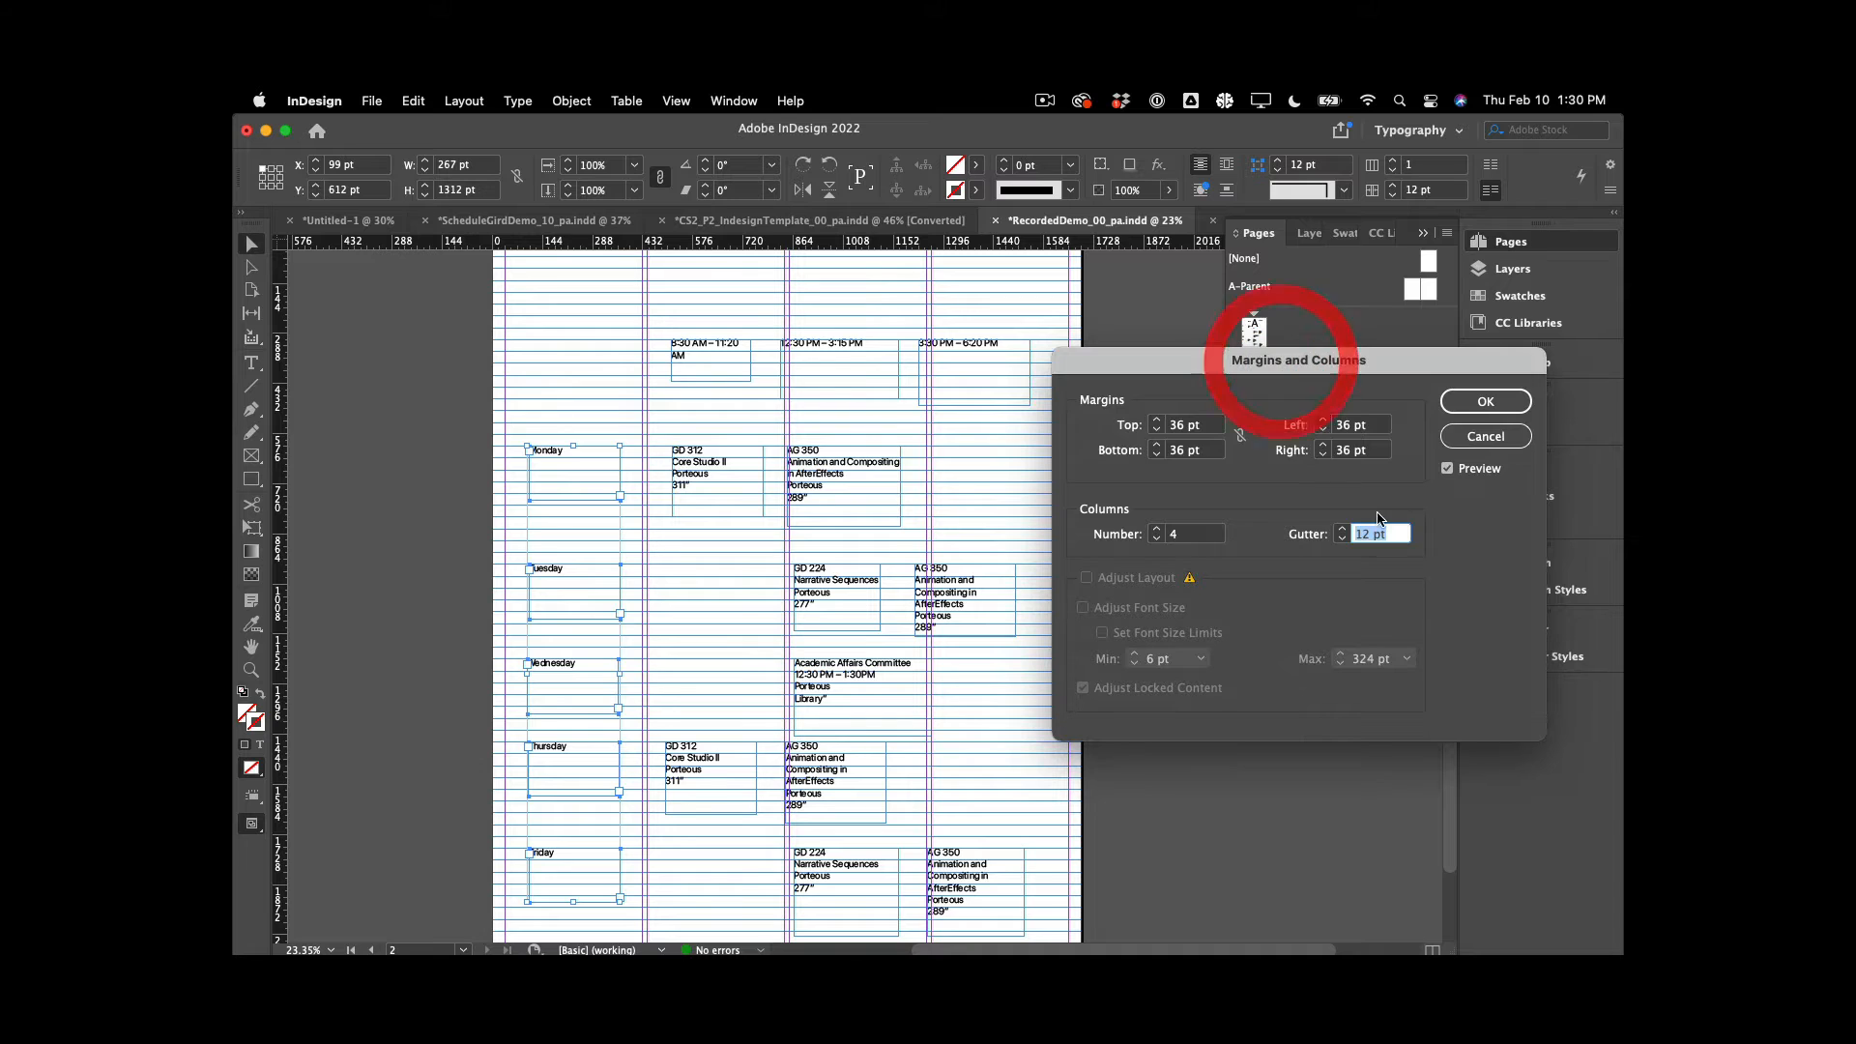
type("34")
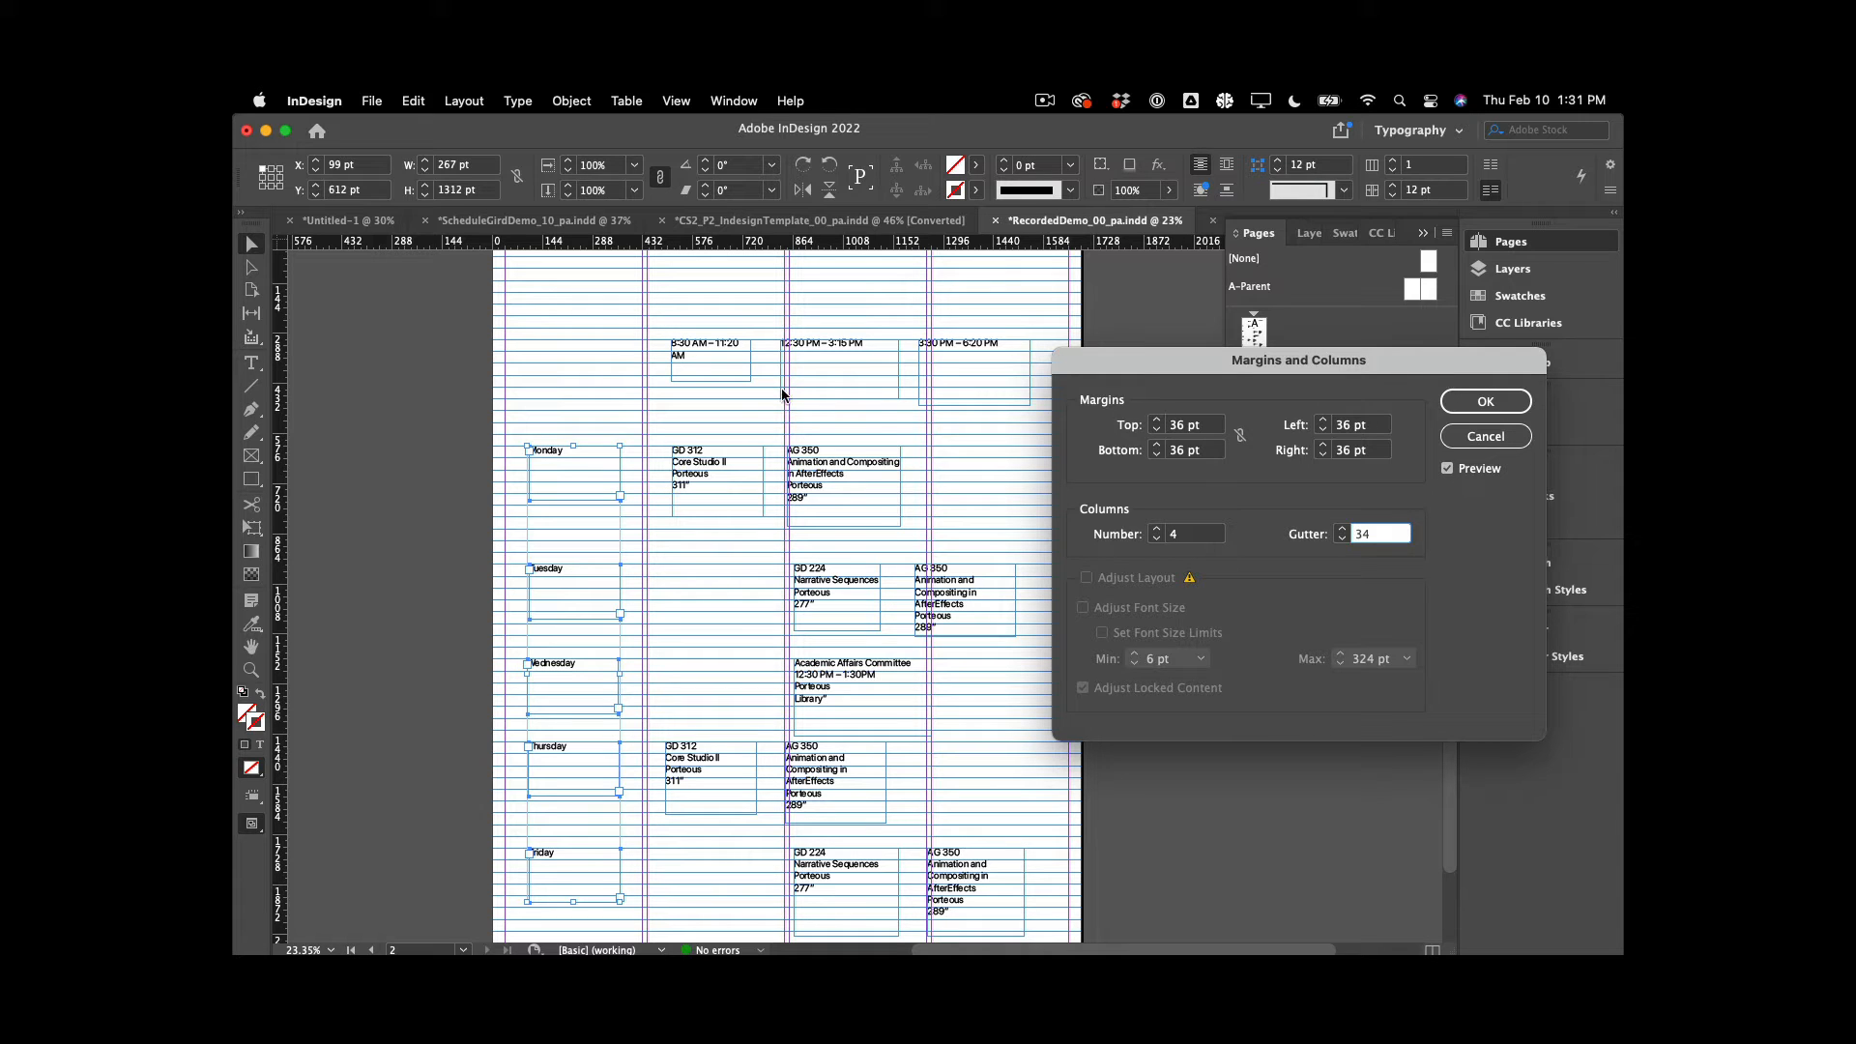
left_click(1388, 430)
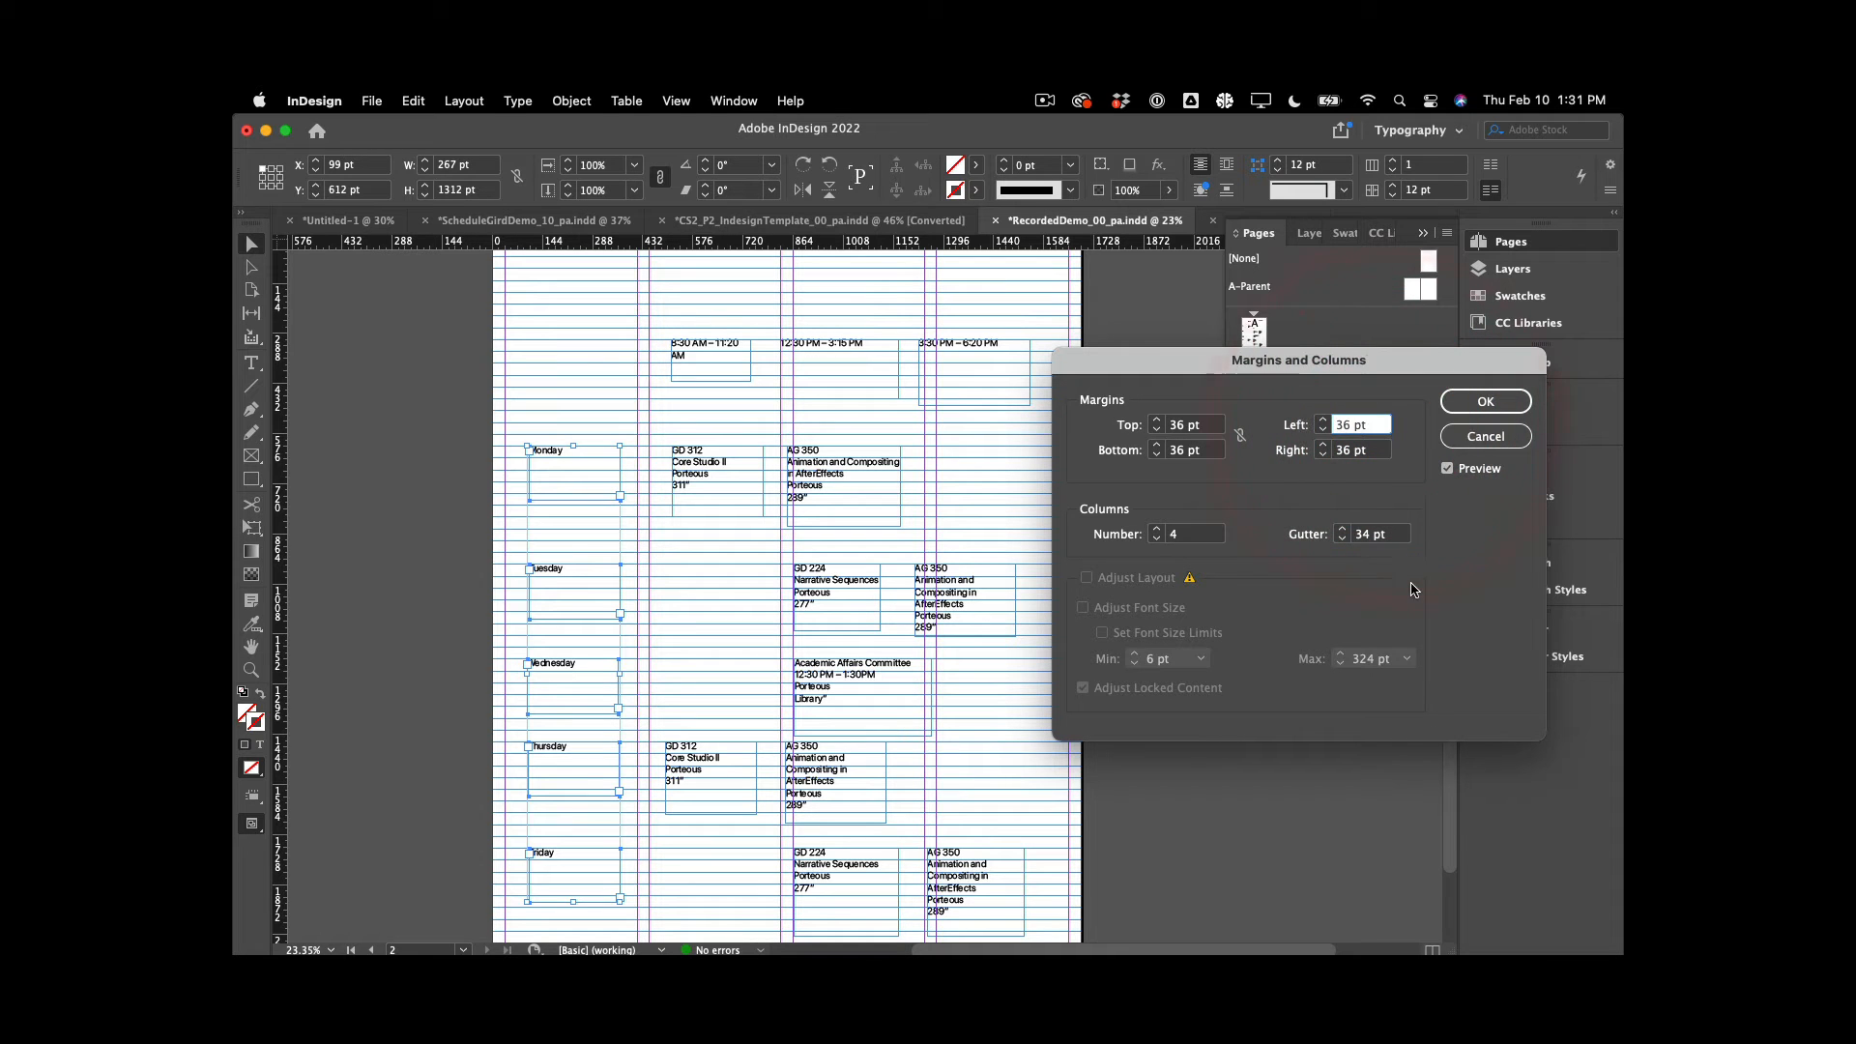
Set the page's top and bottom margins to 0 pt
left_click(1198, 430)
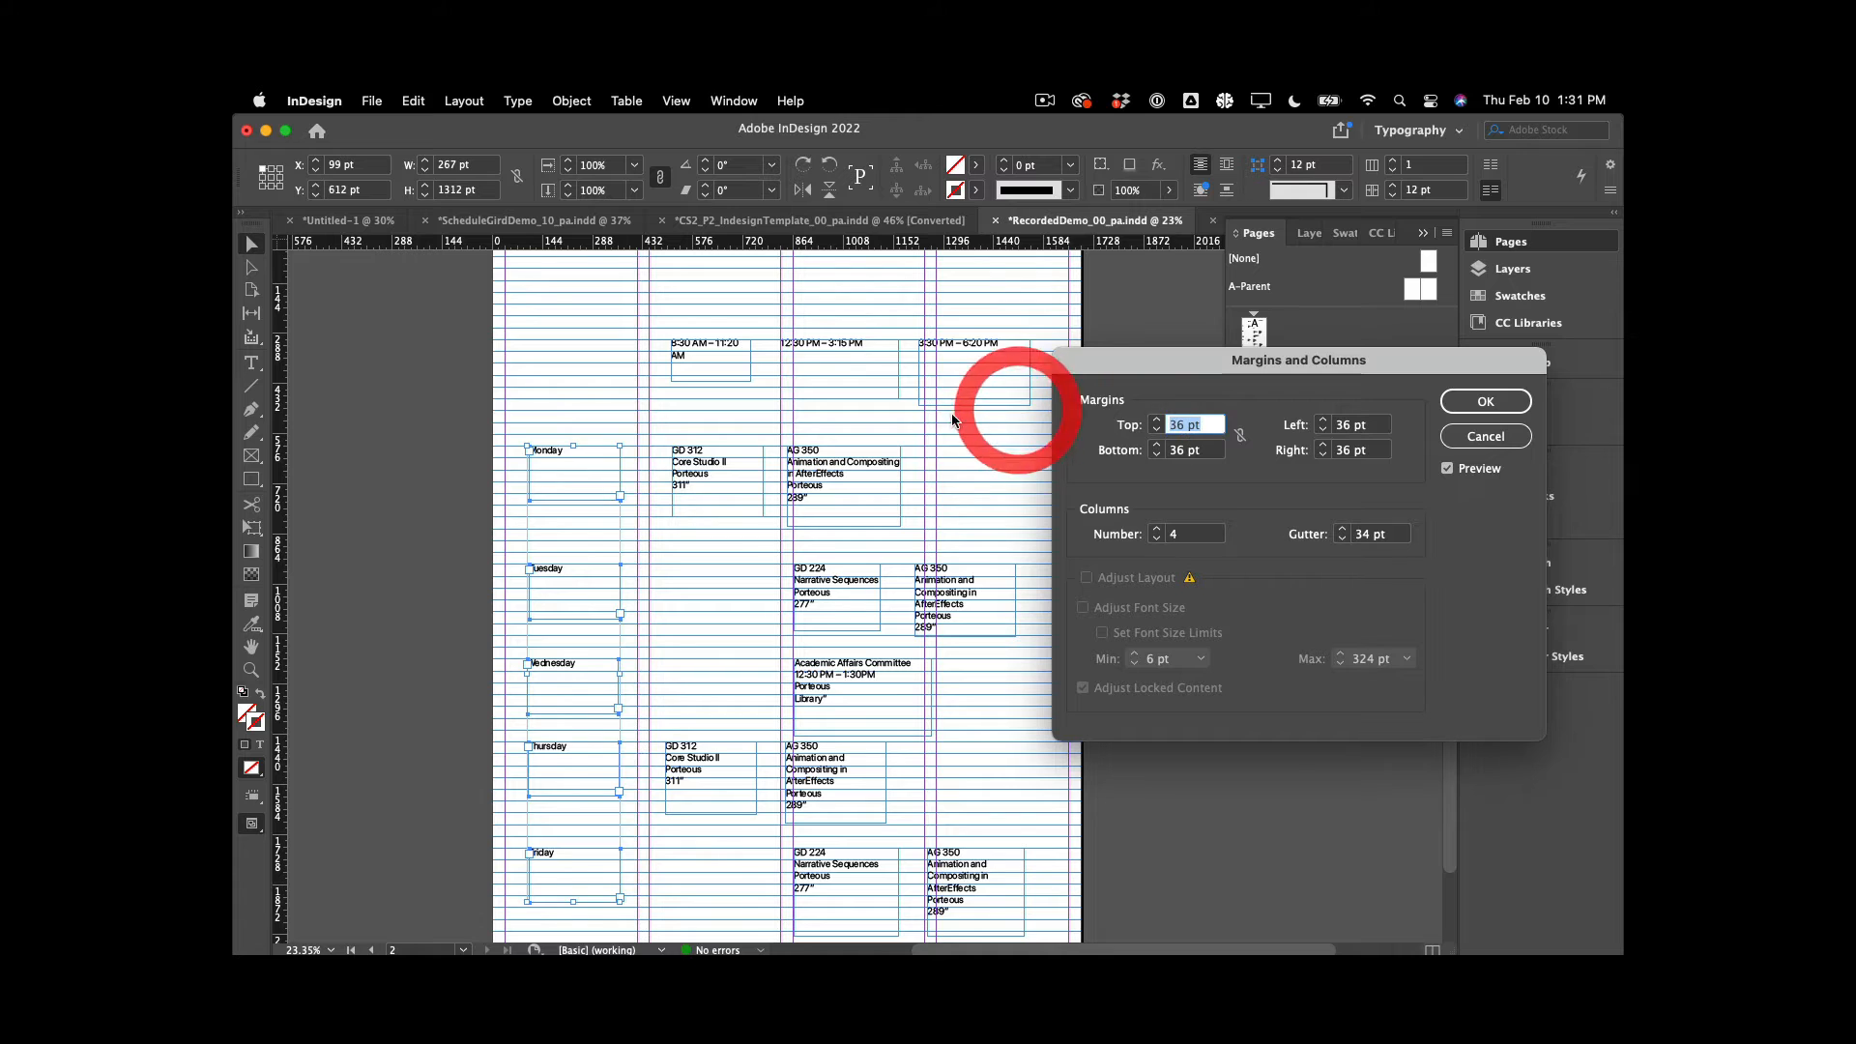
type("0")
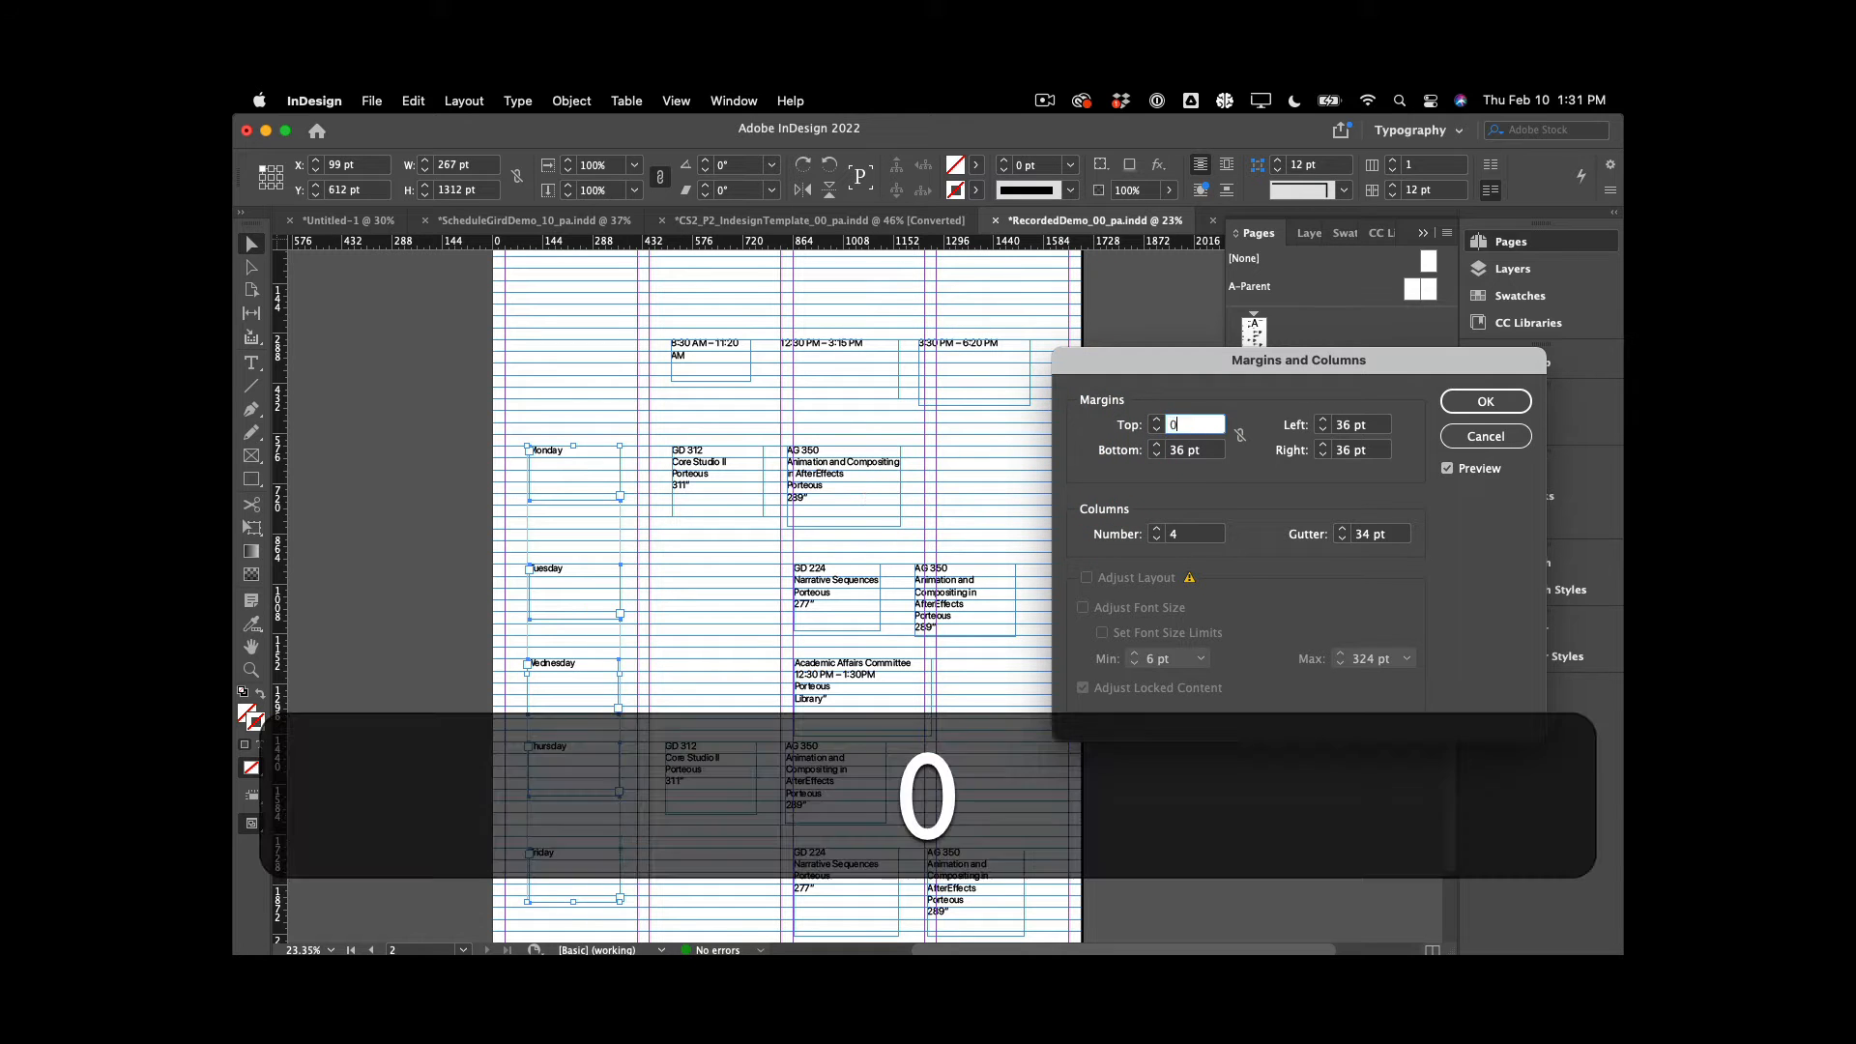
left_click(1198, 449)
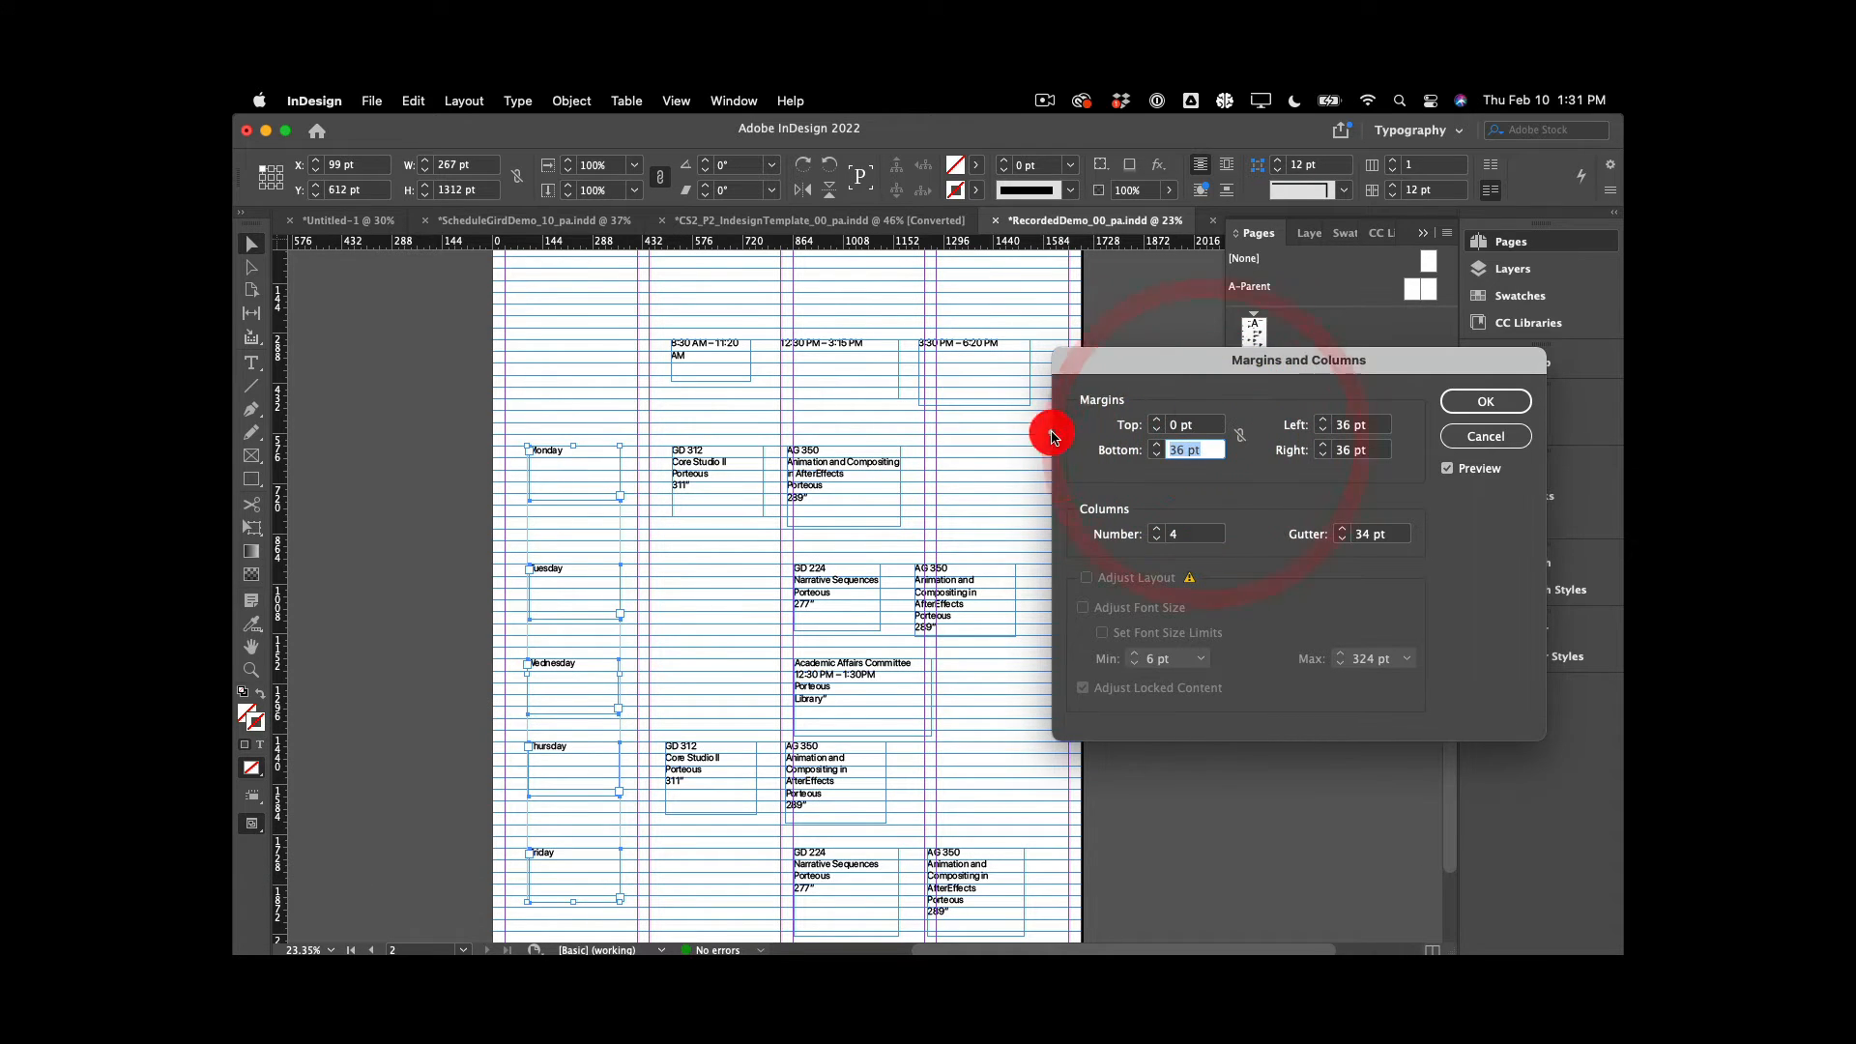
type("0")
Set the left and right margins to three baseline units each (3*34, 102 pt) and apply the margin and column settings
left_click(1365, 425)
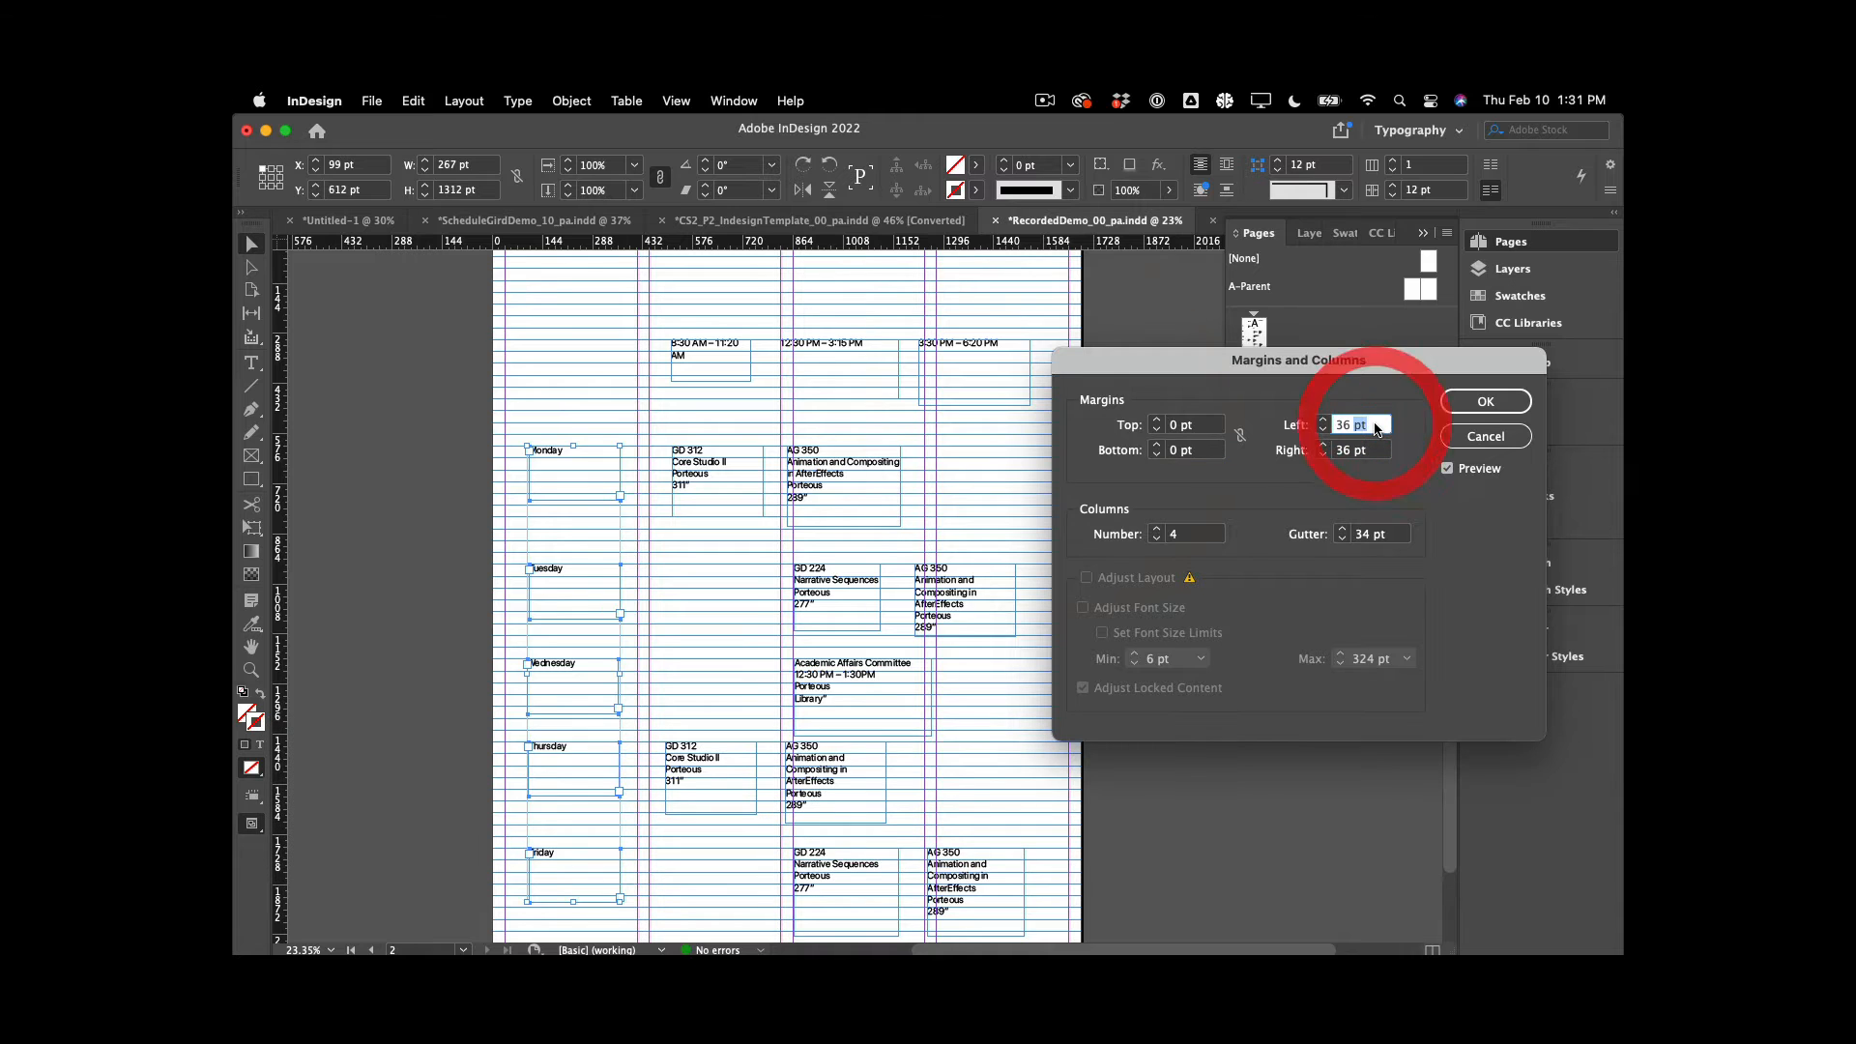
type("3*")
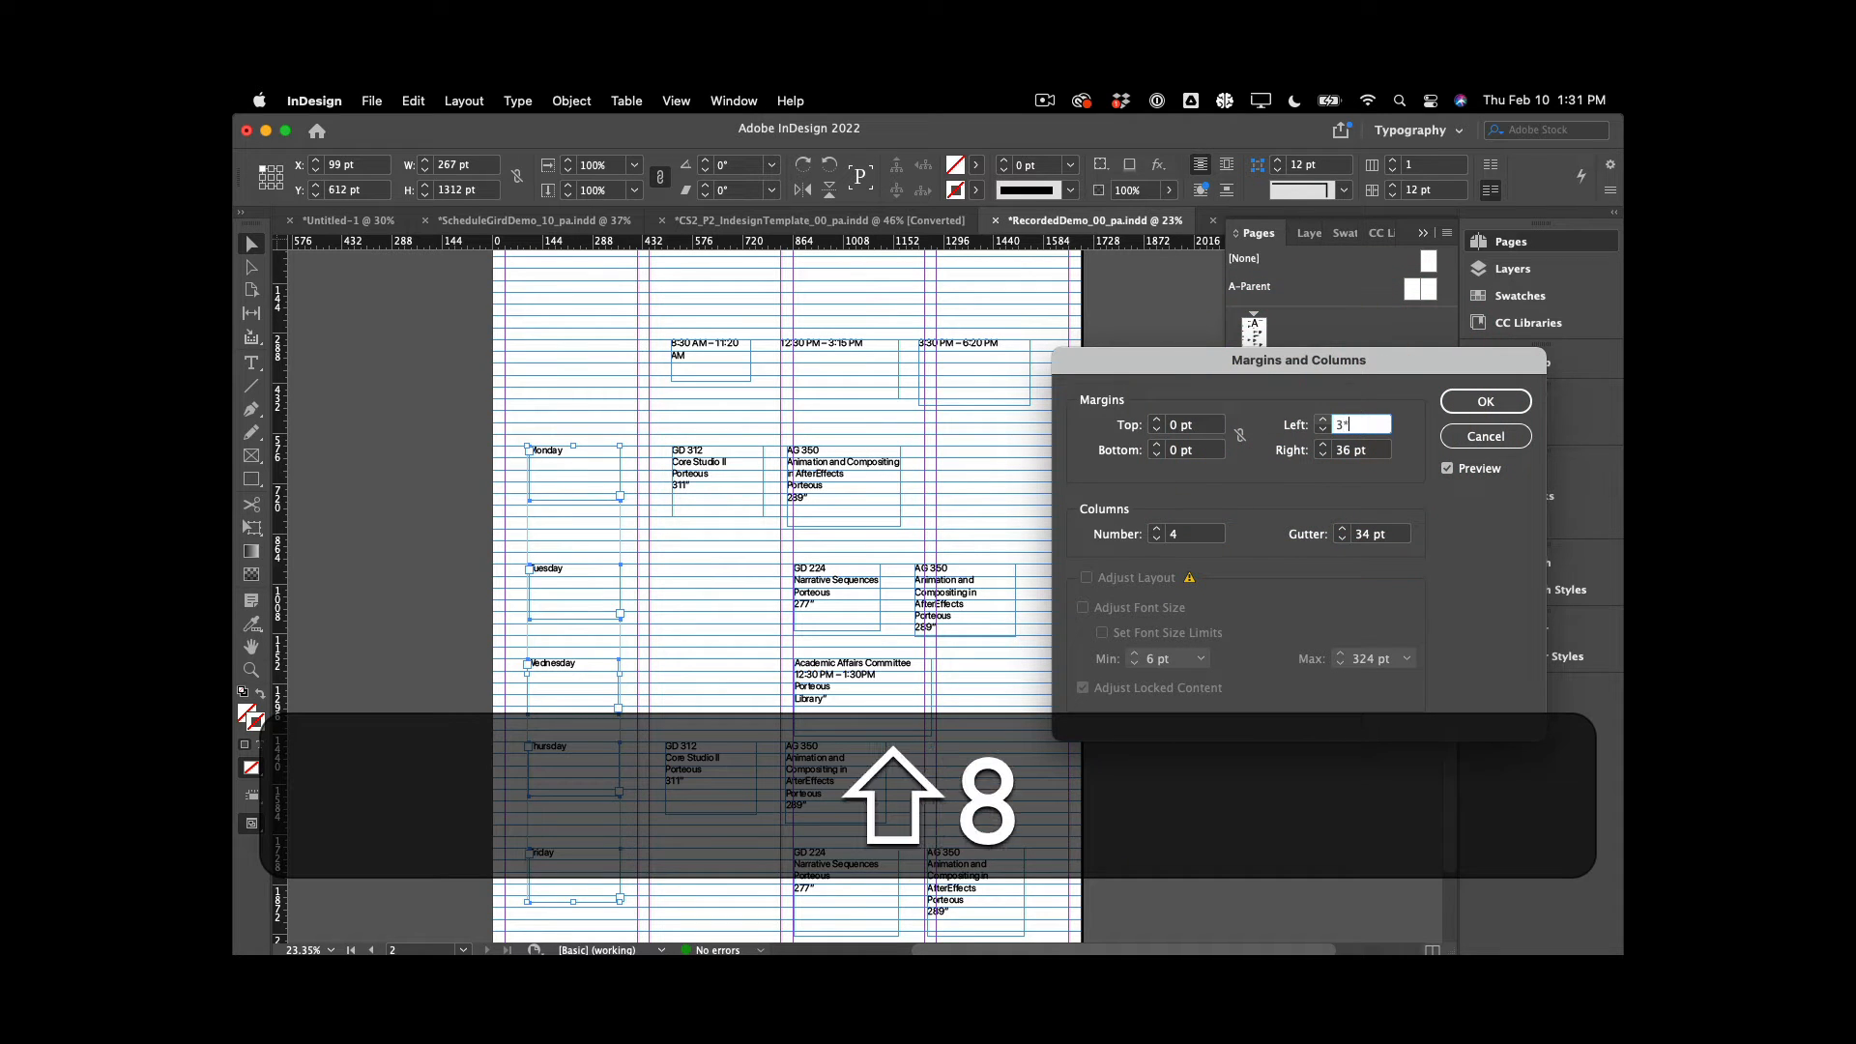
type("34")
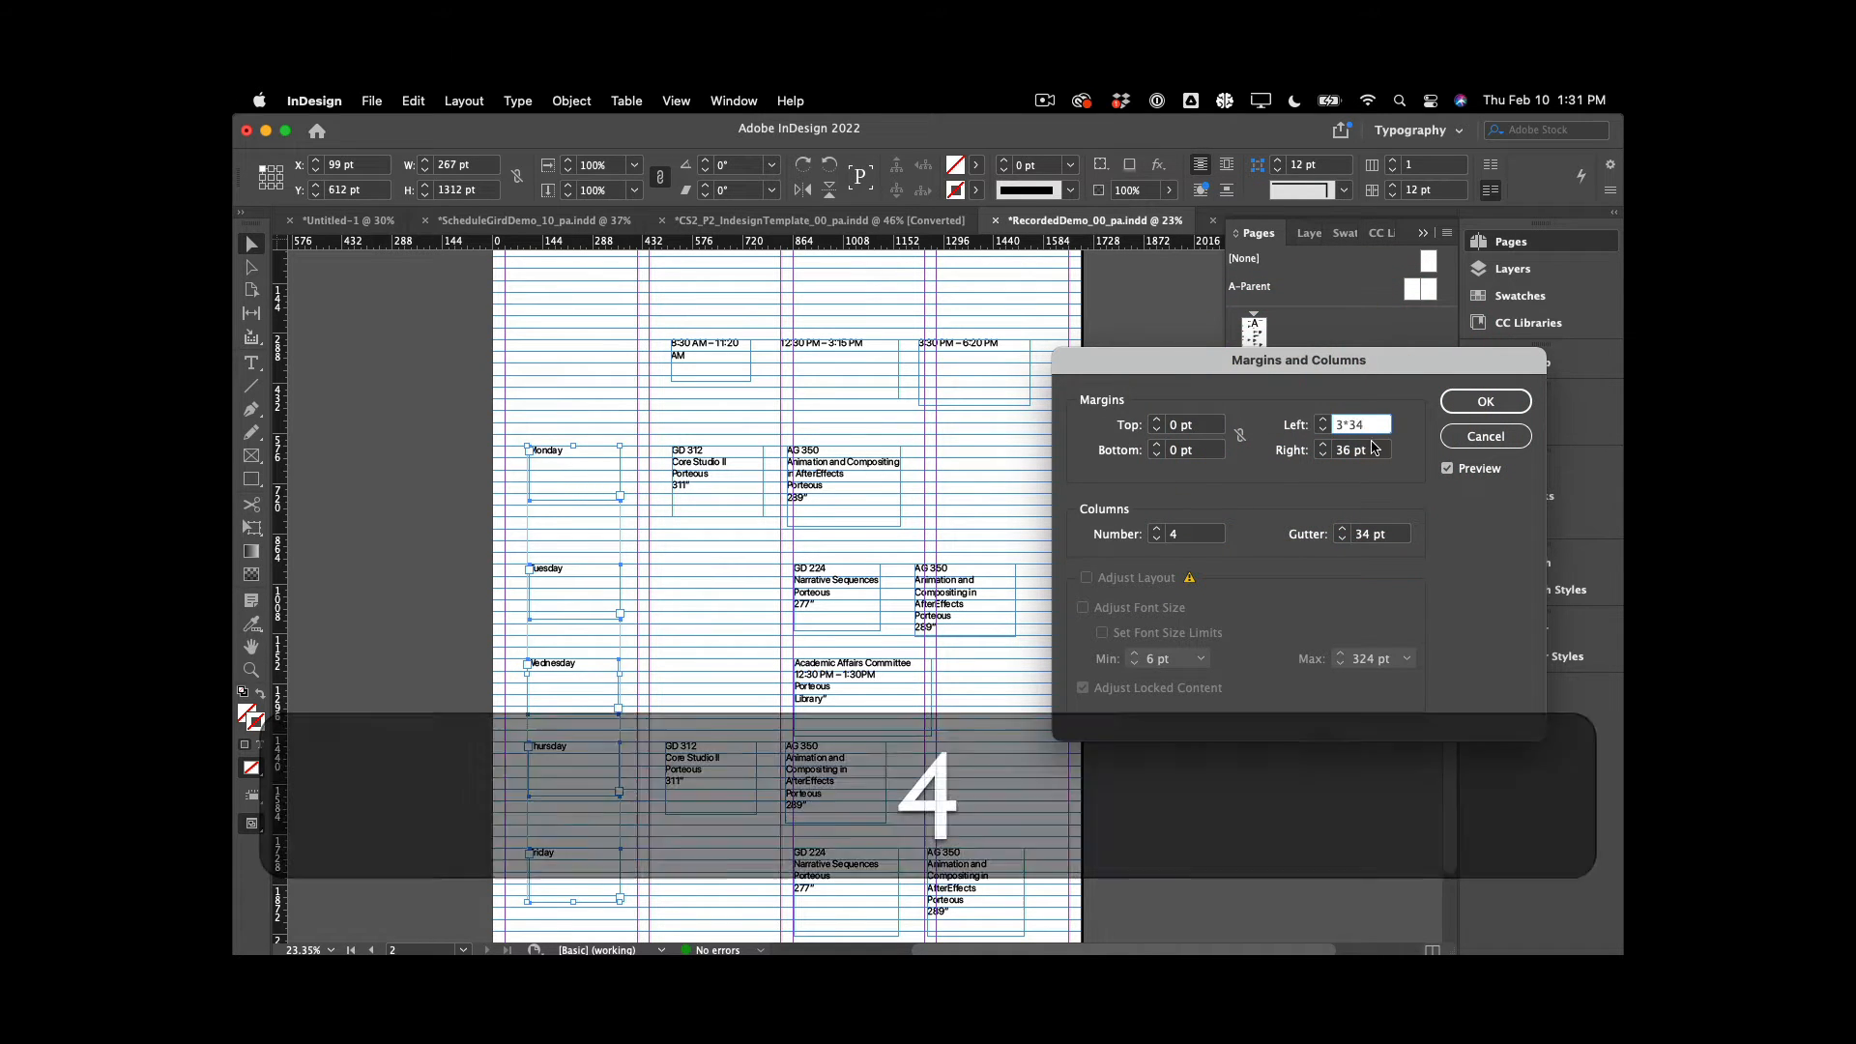
left_click(1361, 449)
left_click(1265, 447)
type("3*24")
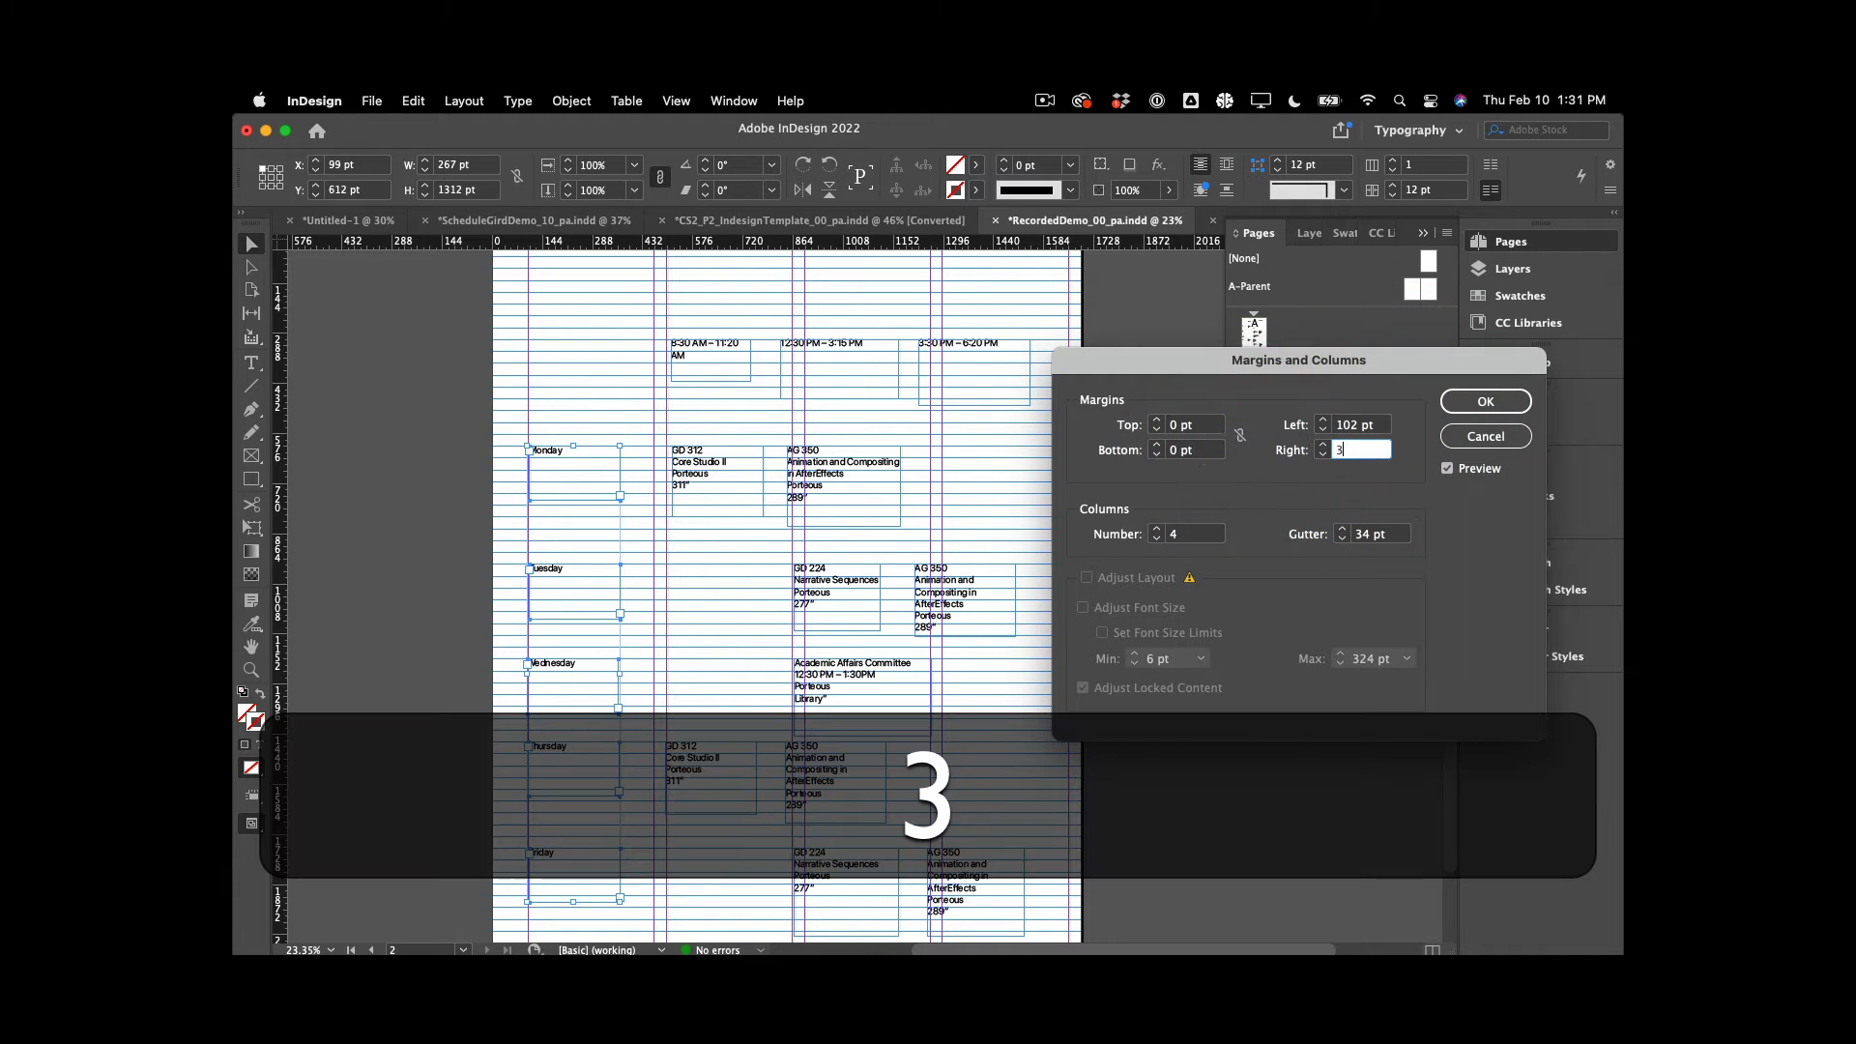
left_click(1383, 425)
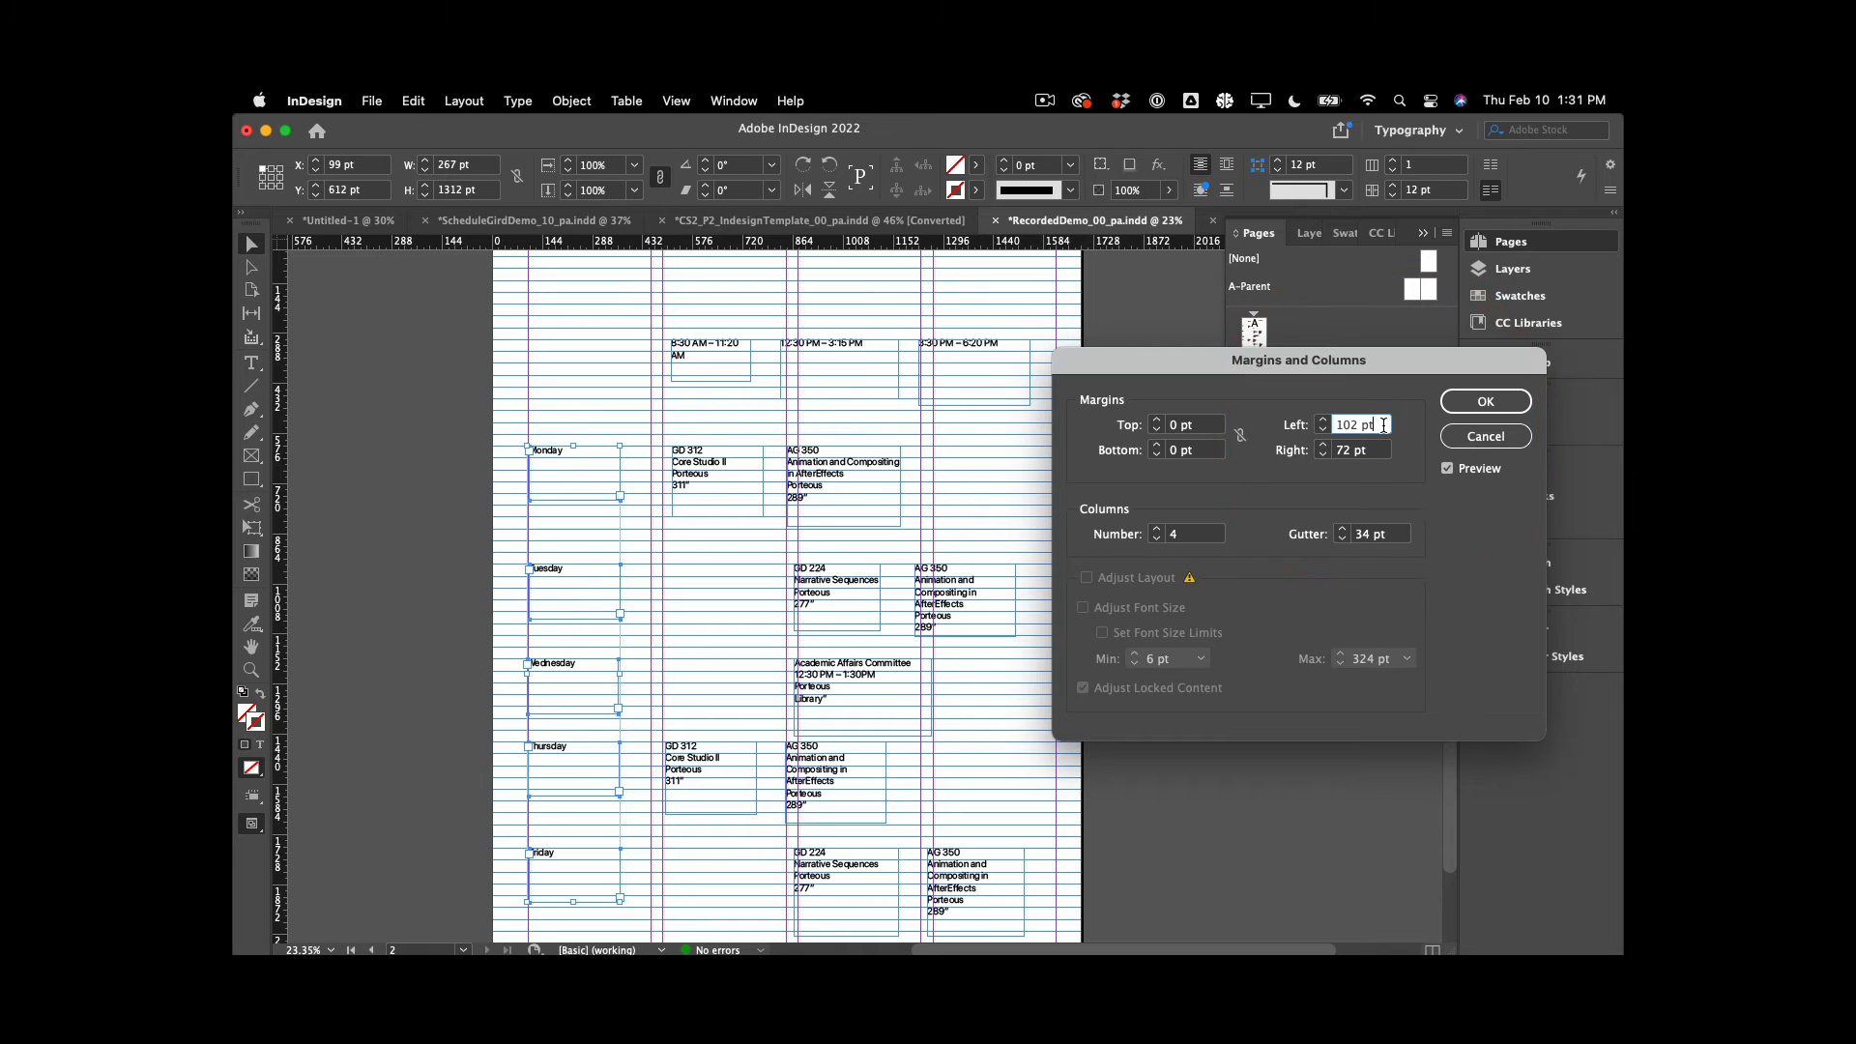
left_click(1380, 451)
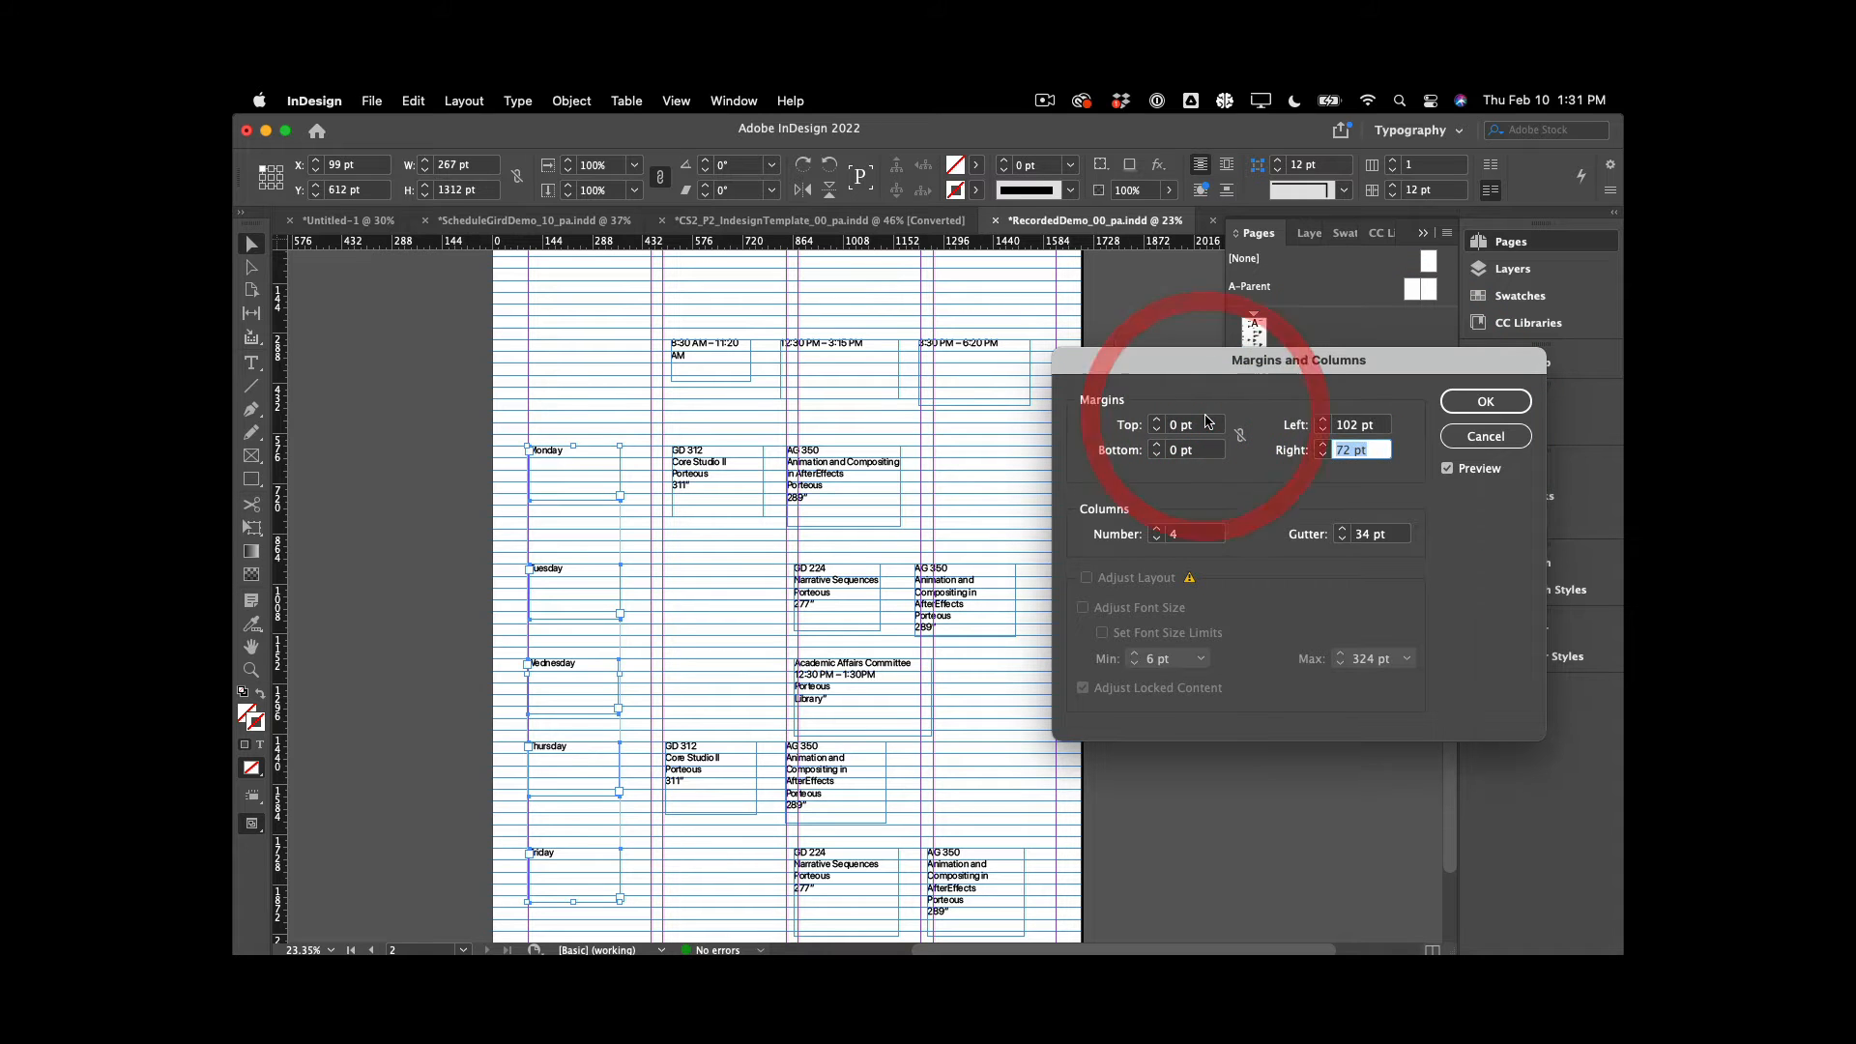
type("3*34")
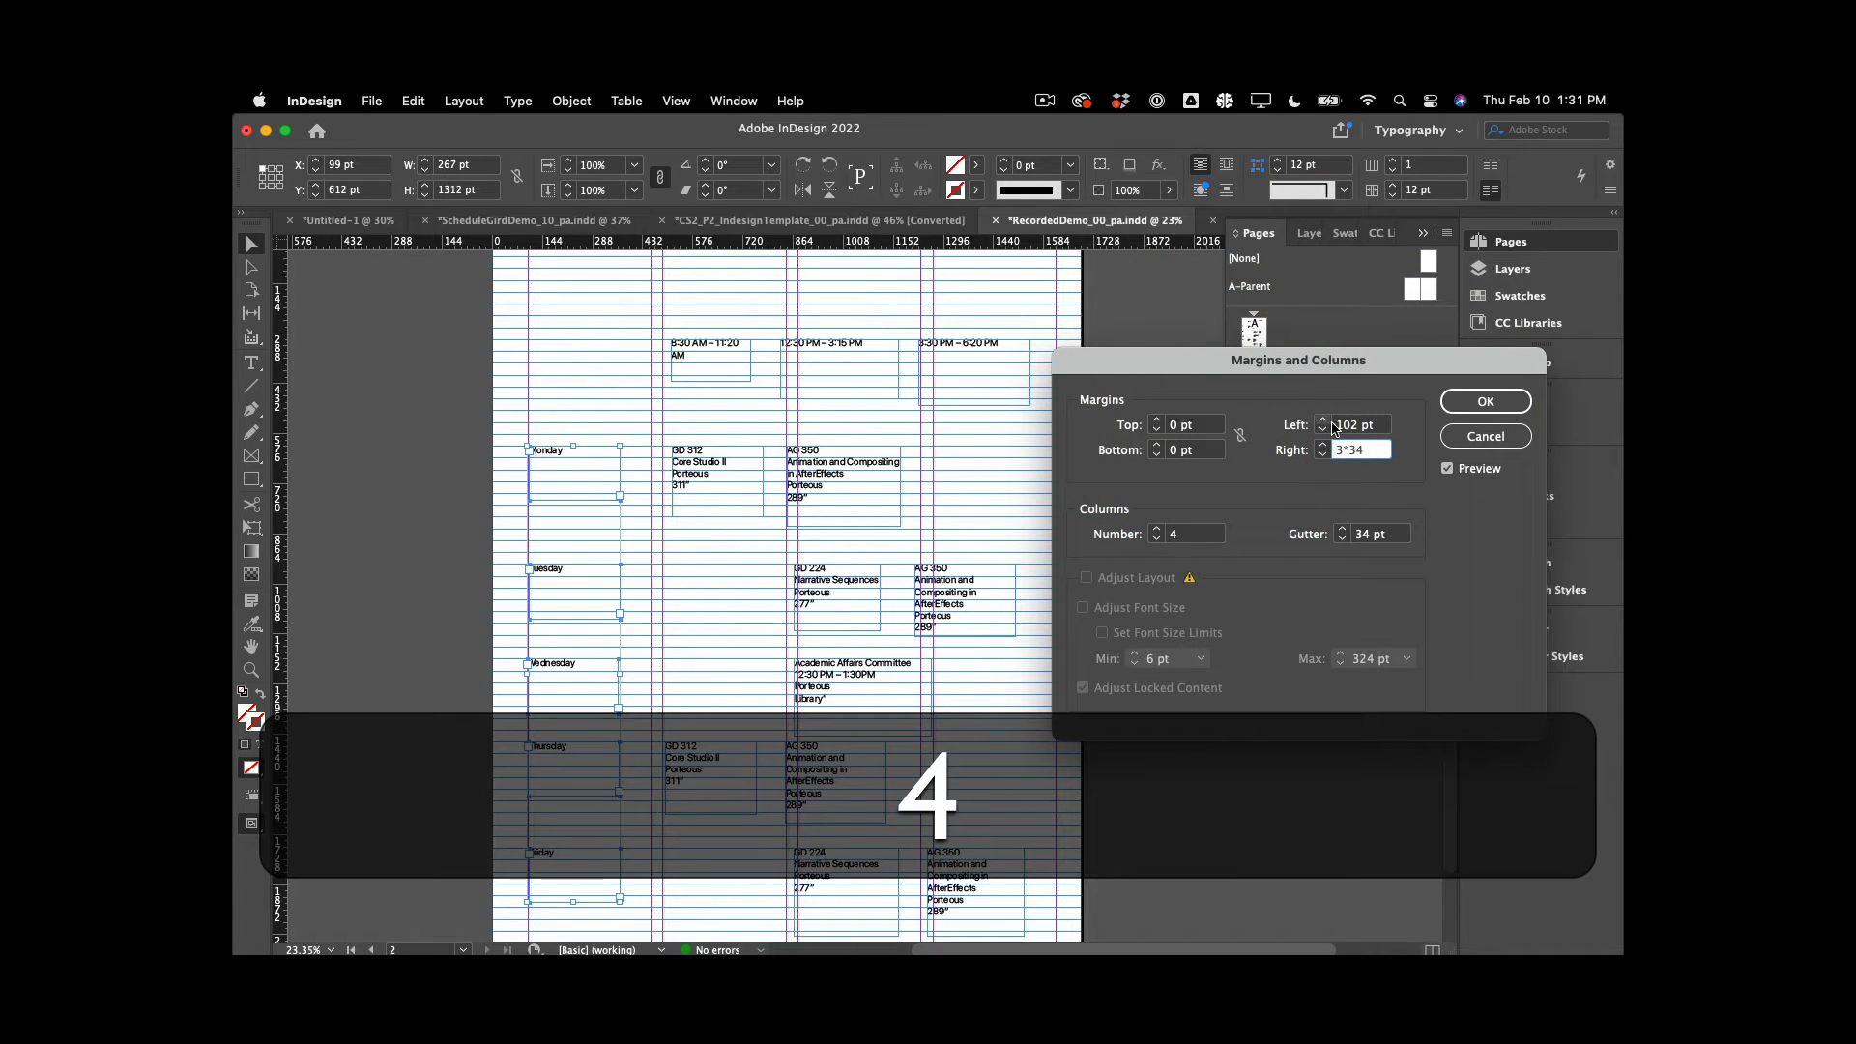
left_click(1383, 426)
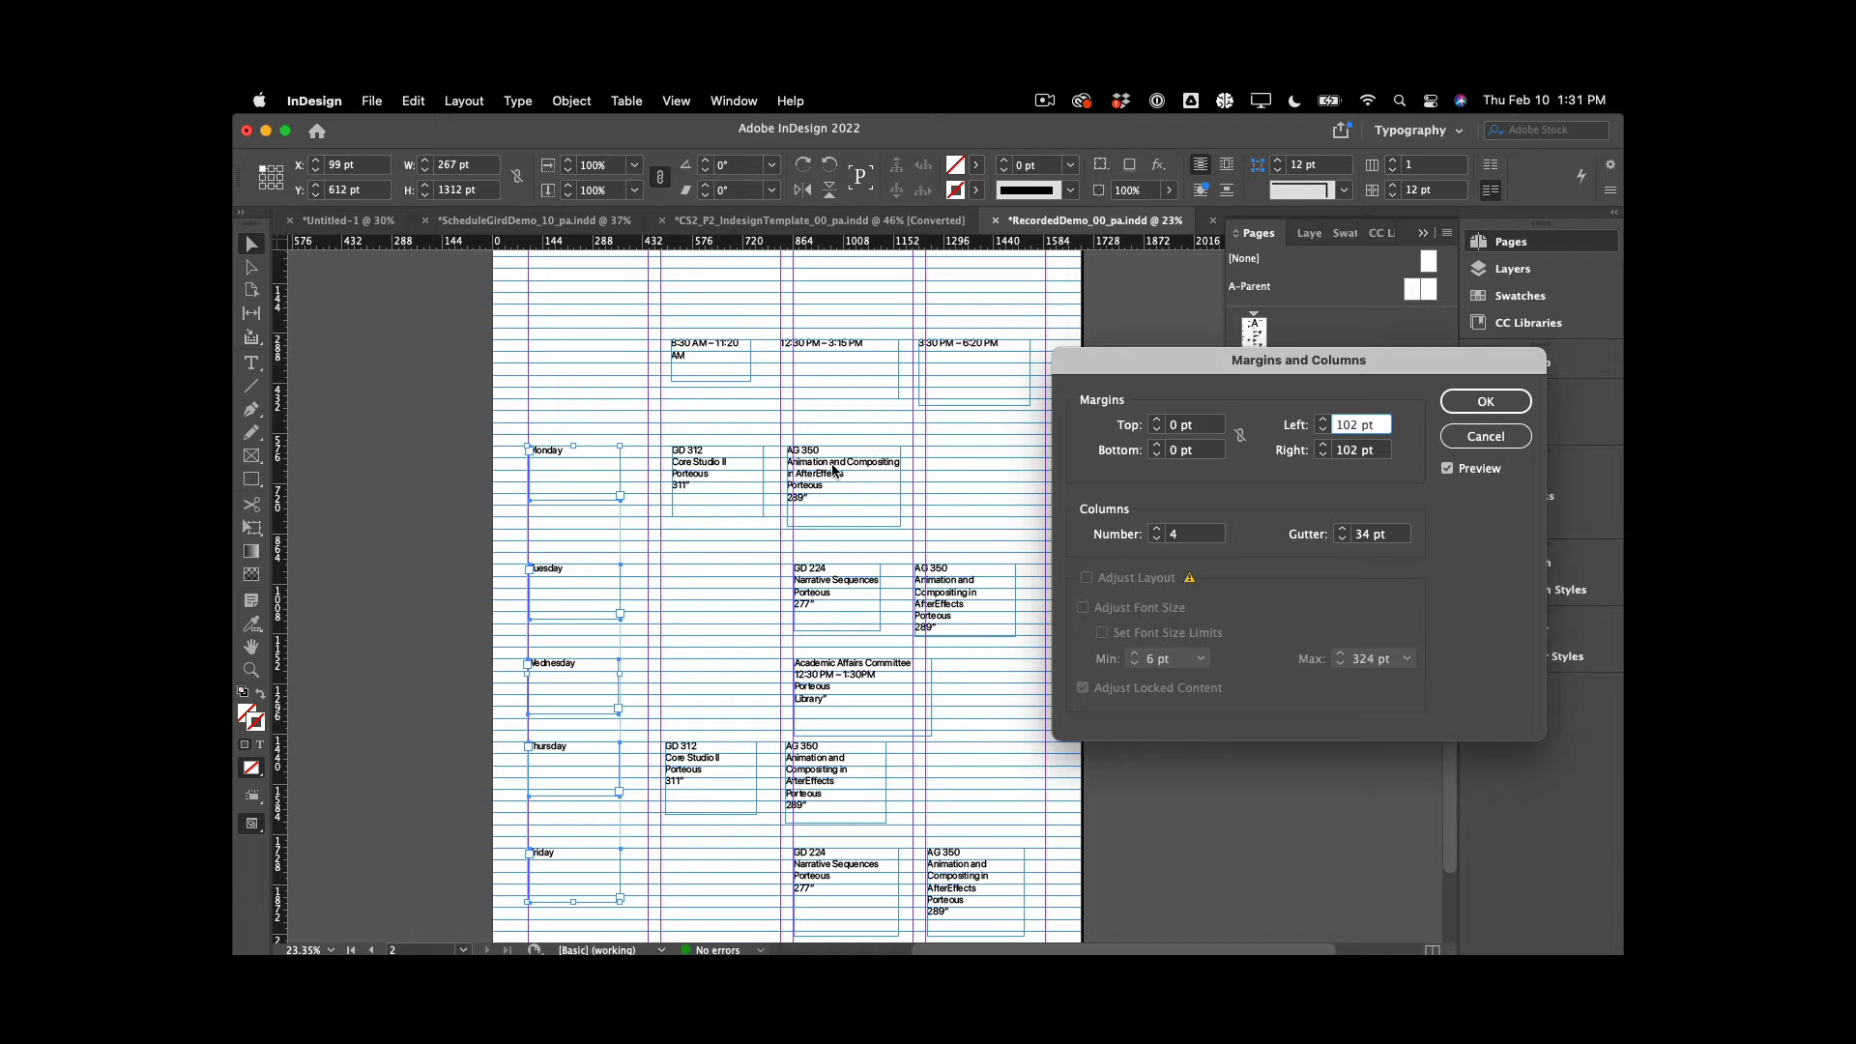
left_click(1470, 403)
Duplicate page 2 and snap the three time-slot headings on the copy to the starts of columns two, three and four
key("alt")
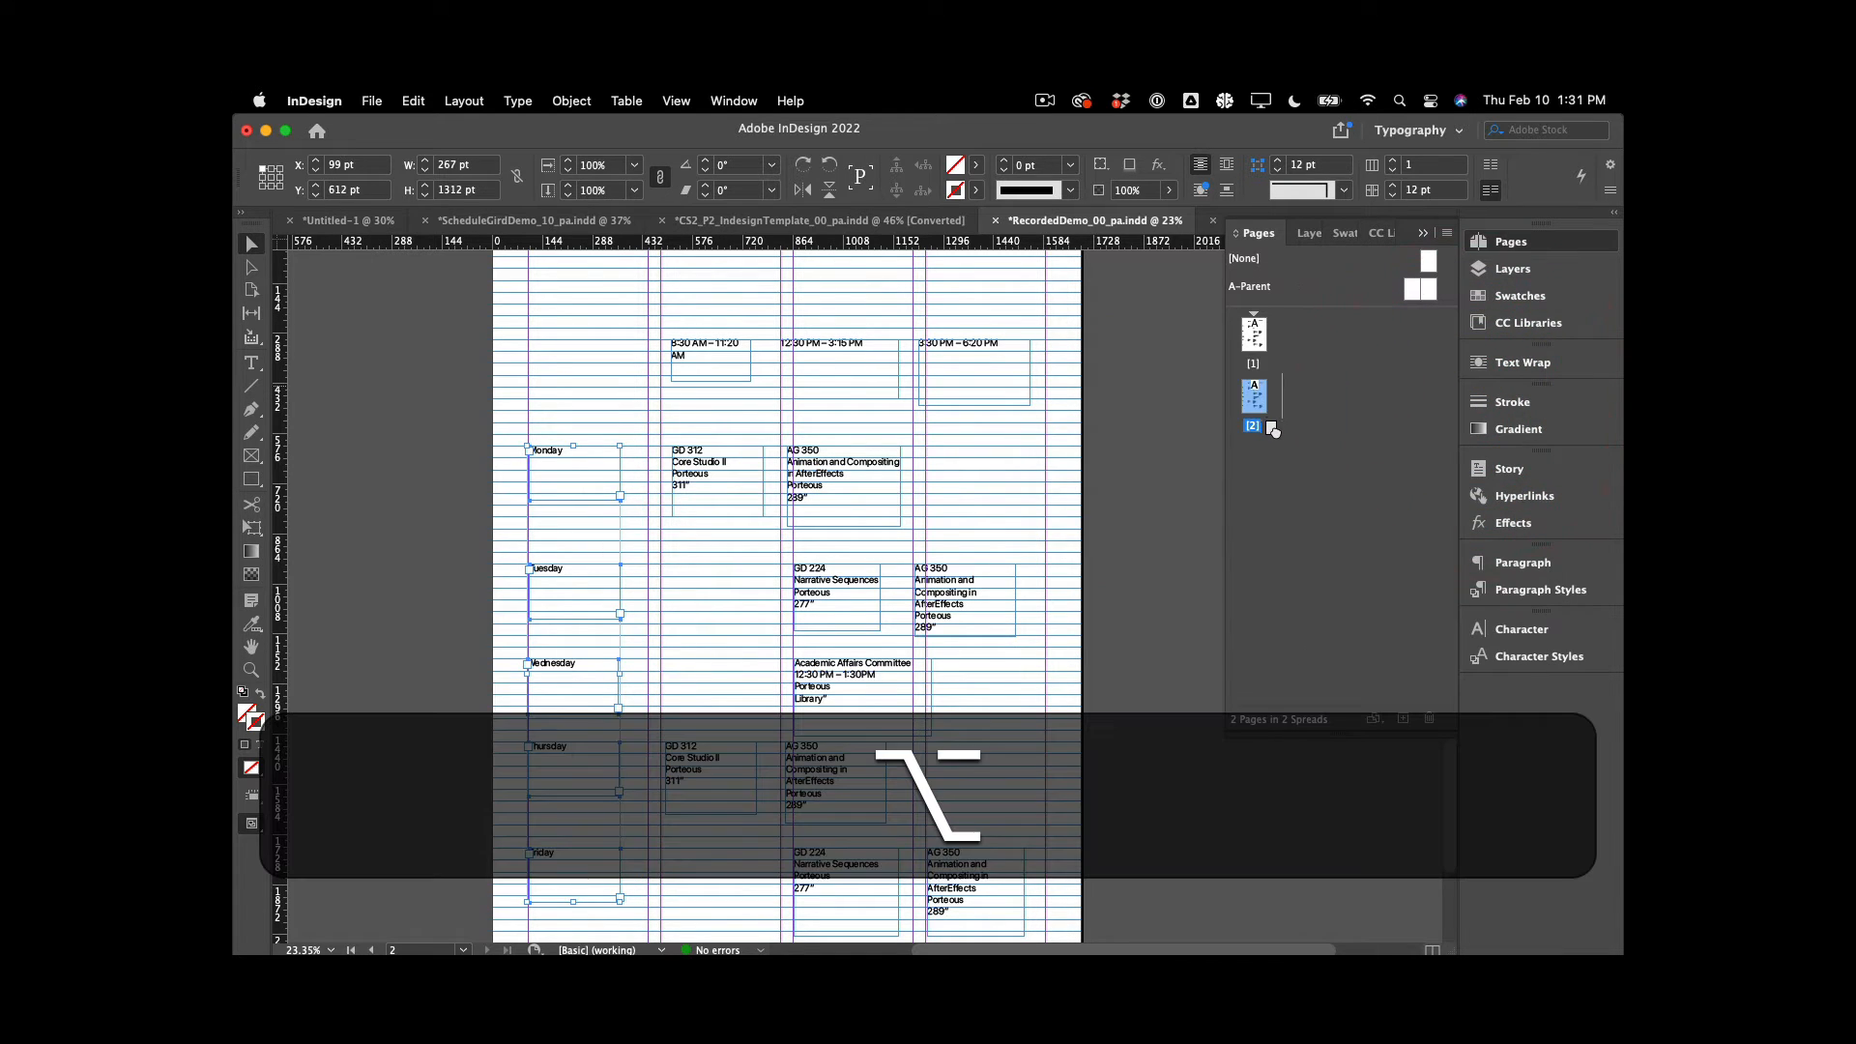
left_click_drag(1272, 430, 1274, 431)
left_click_drag(707, 351, 692, 351)
left_click_drag(815, 351, 940, 360)
Align Tuesday's AG 350 frame to the fourth column at X 1243.5 pt and Monday's two class frames to columns two and three
left_click_drag(957, 591, 945, 592)
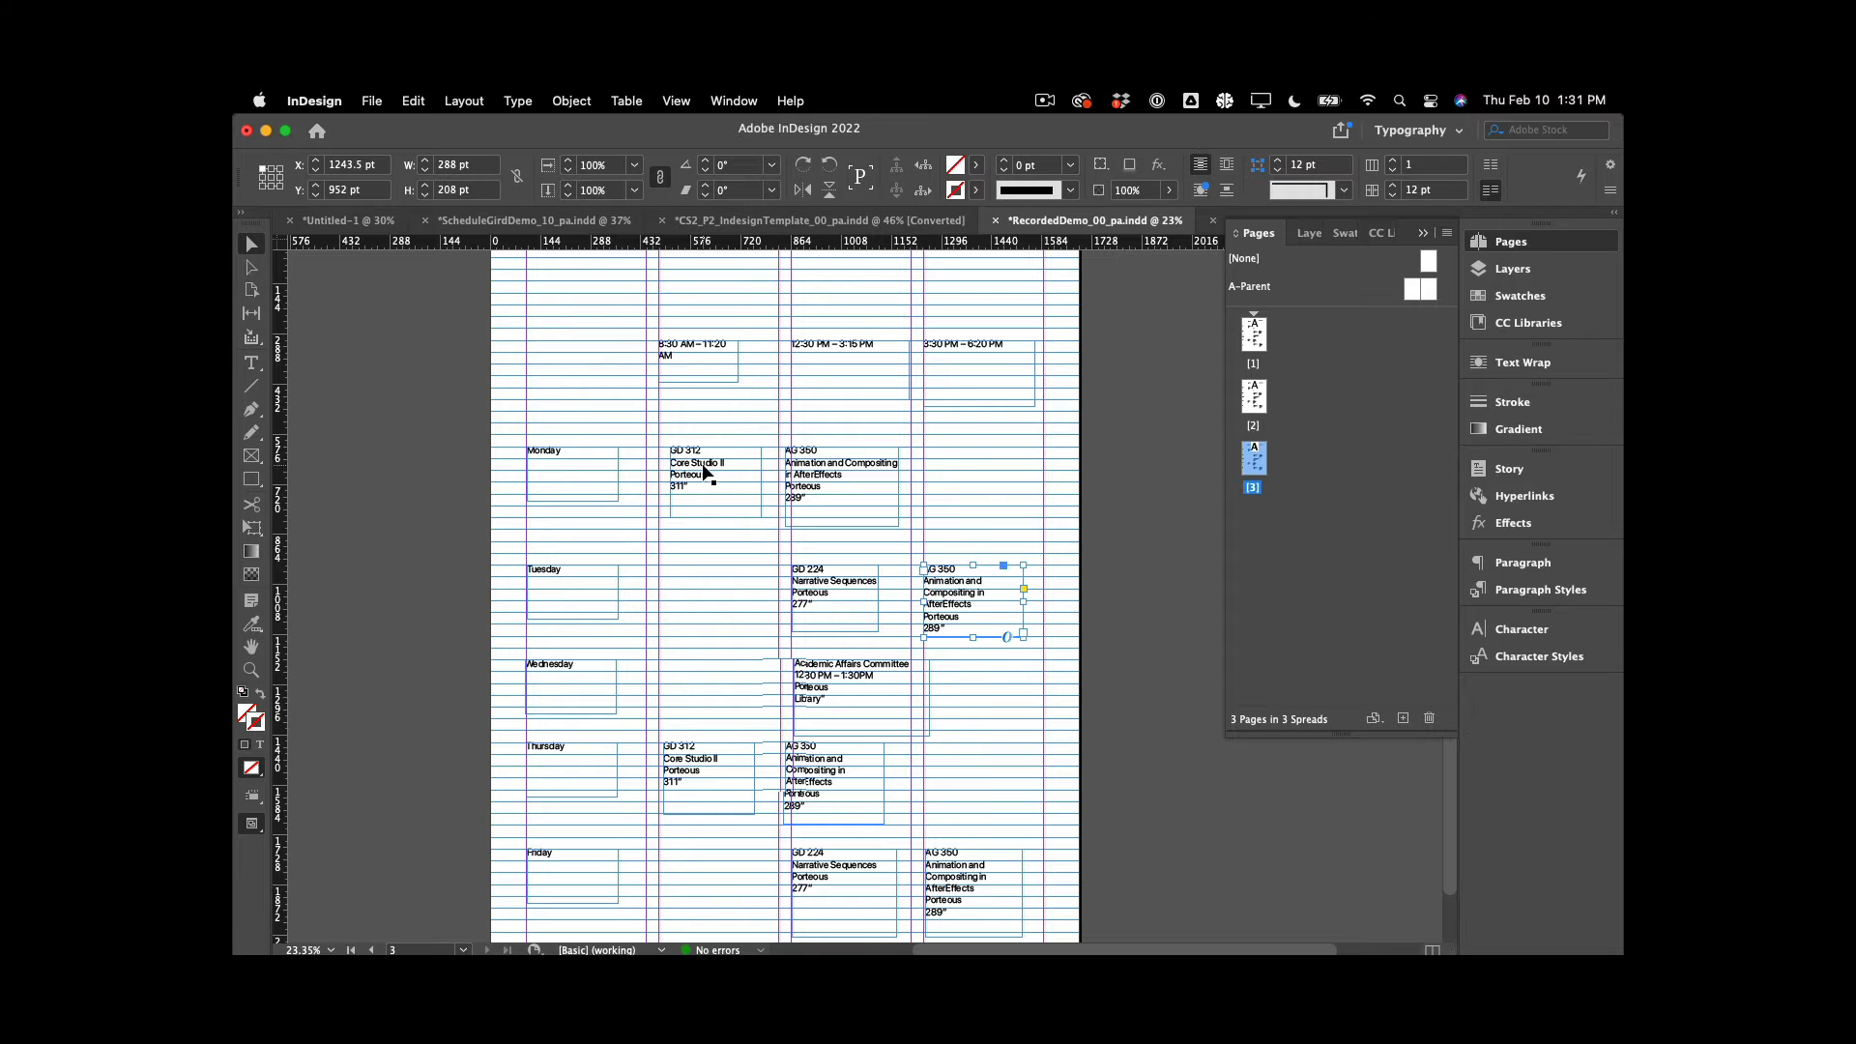
left_click_drag(702, 467, 691, 467)
left_click_drag(812, 465, 825, 467)
Align Thursday's class frames to columns two and three at X 482.5 and 863 pt, and Friday's AG 350 frame at X 1243.5 pt
scroll(816, 609, "down", 2)
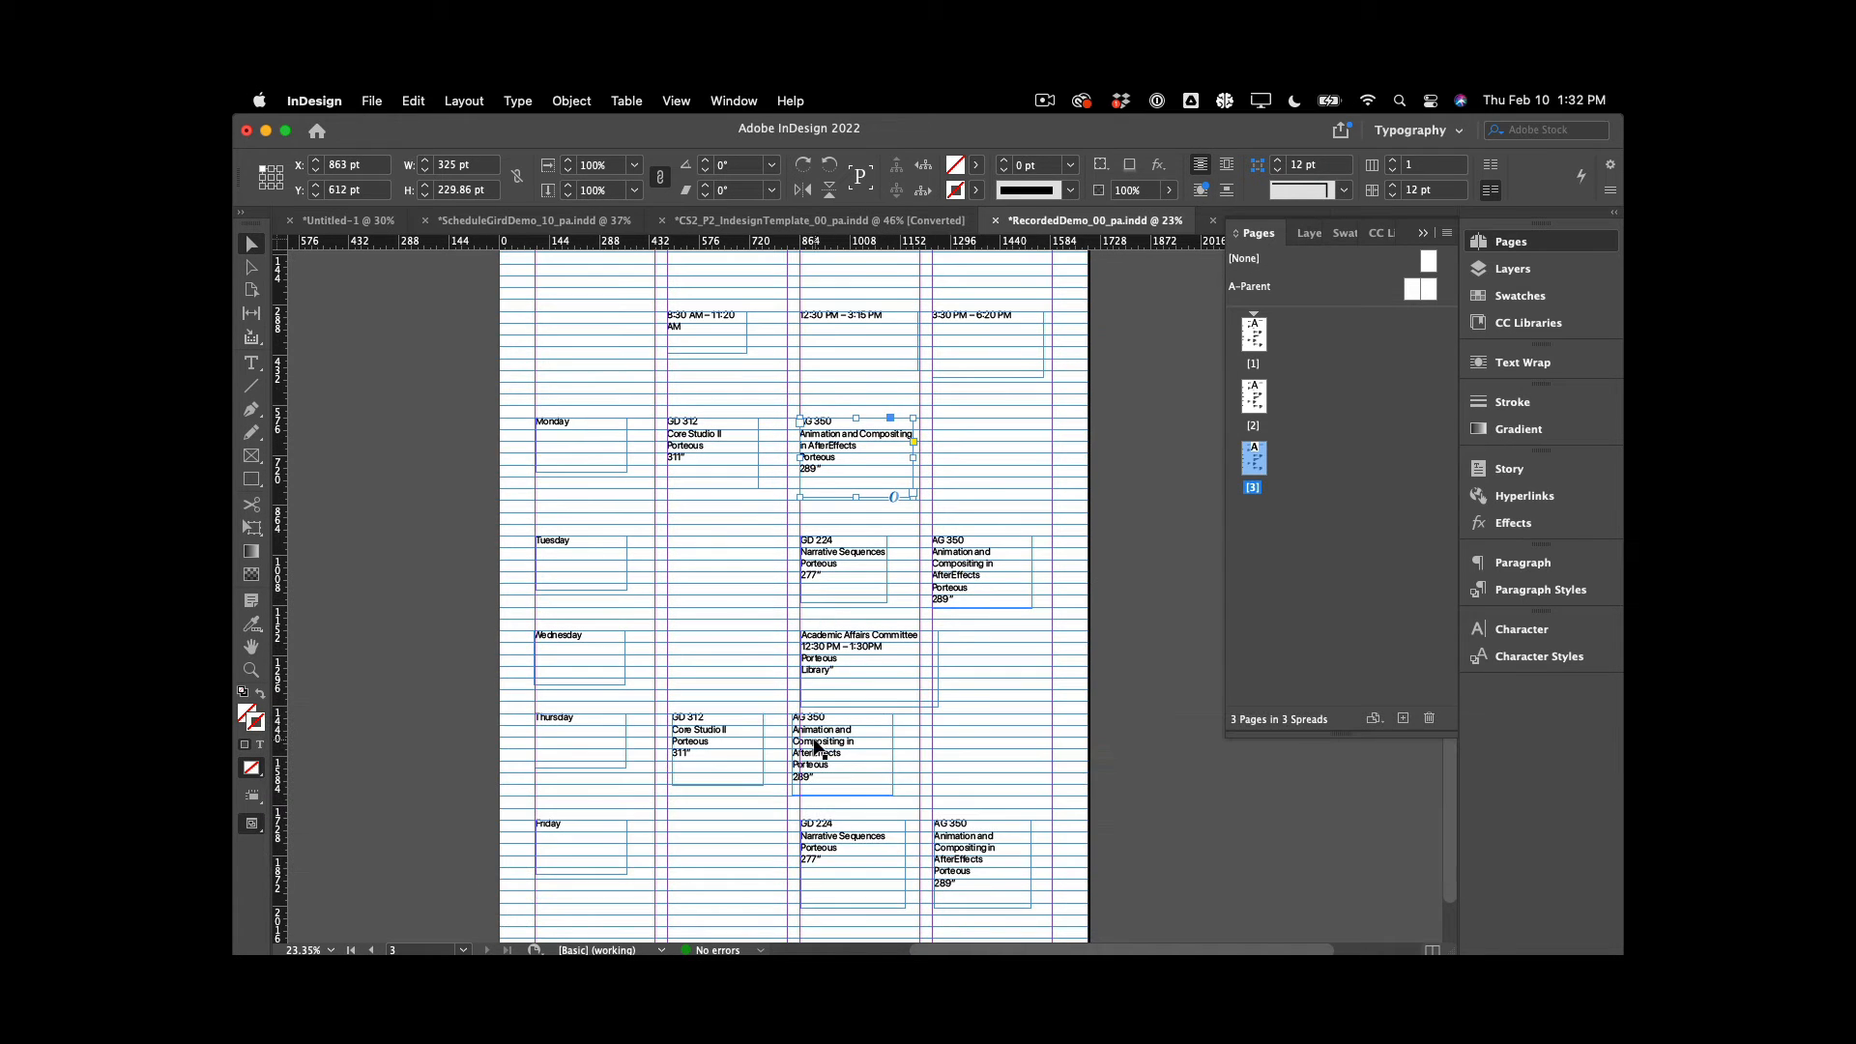
left_click_drag(817, 747, 838, 744)
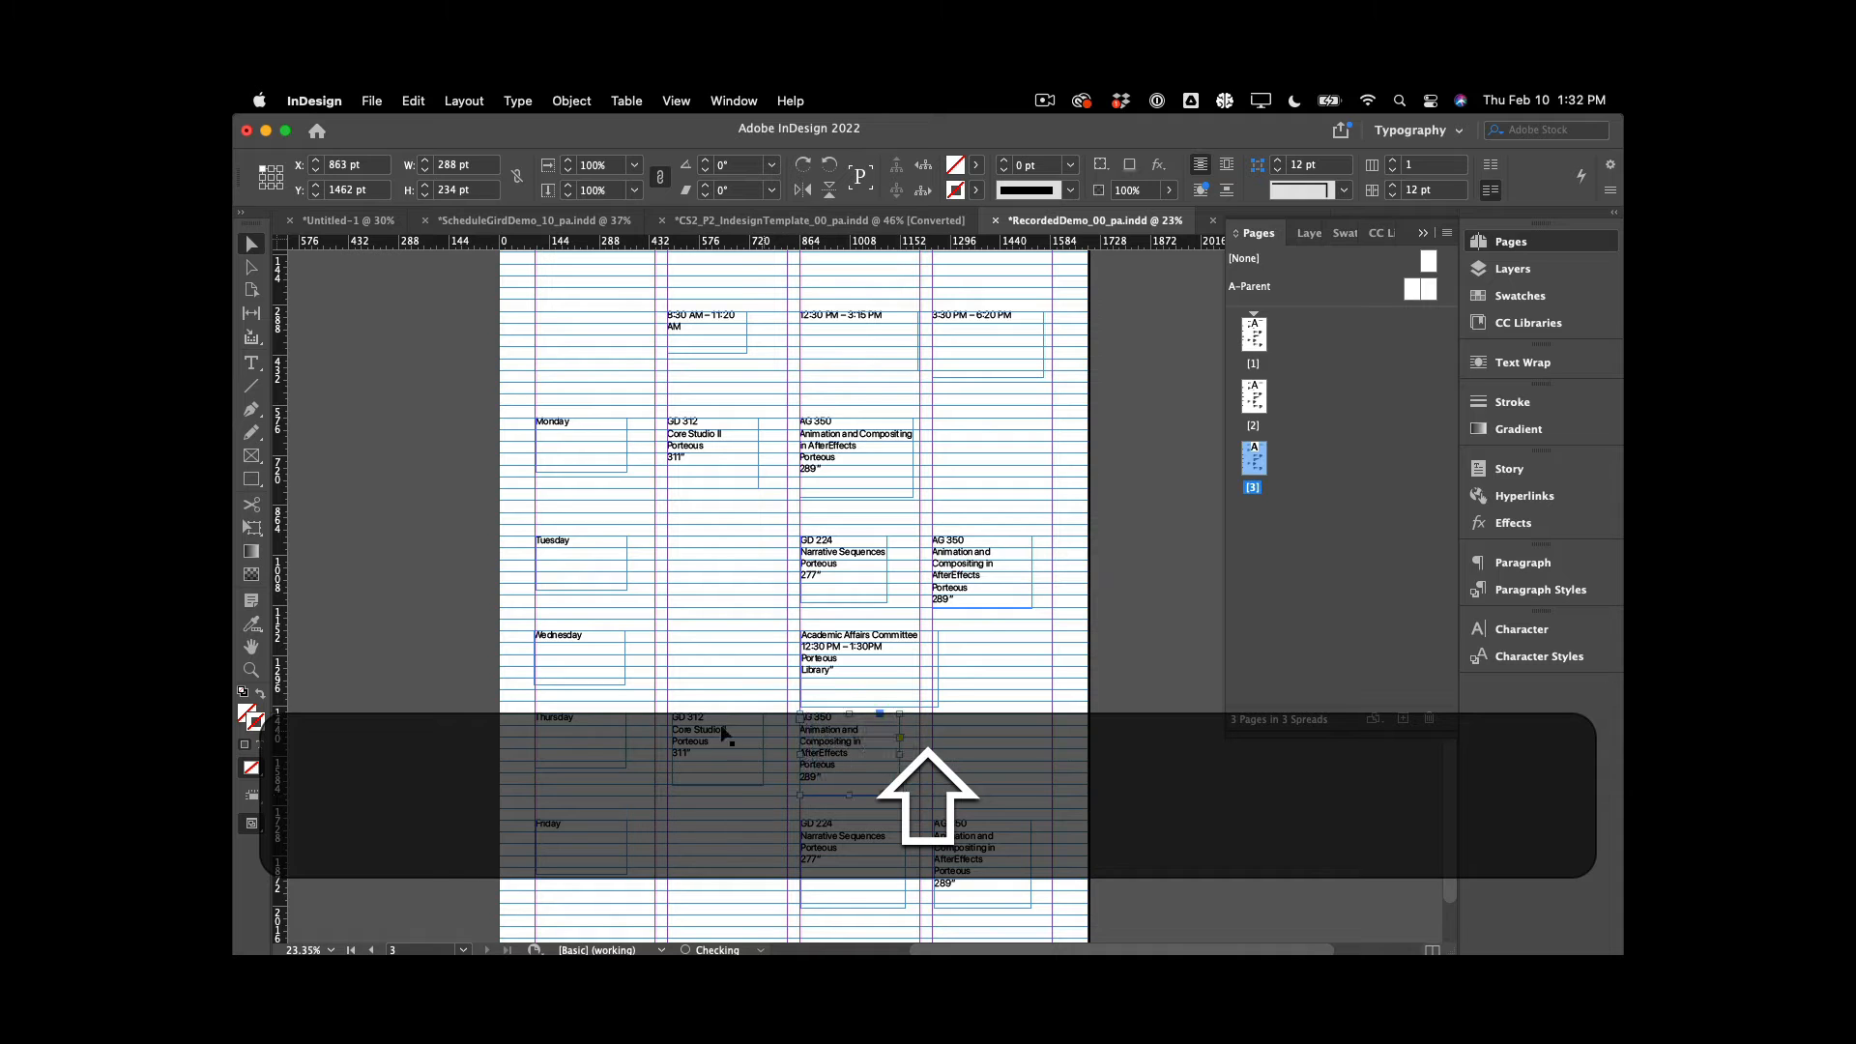
left_click_drag(703, 734, 699, 735)
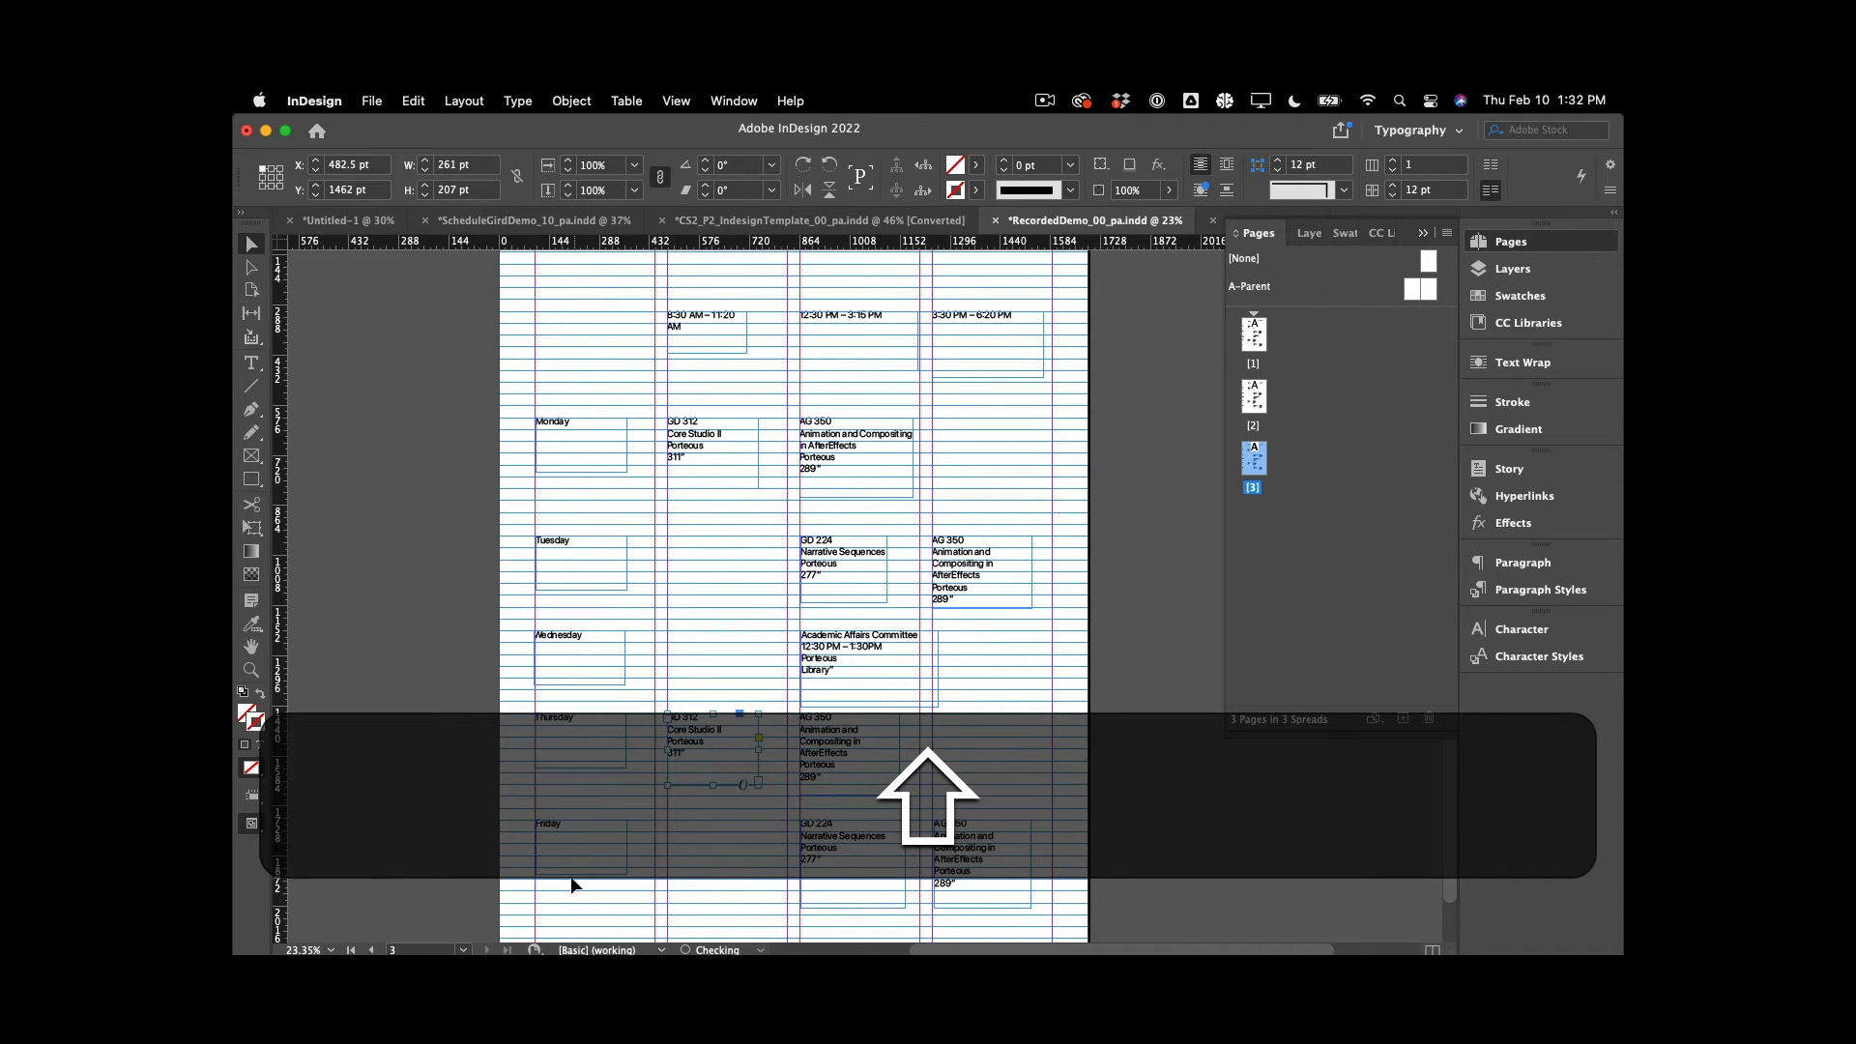
left_click_drag(979, 862, 978, 863)
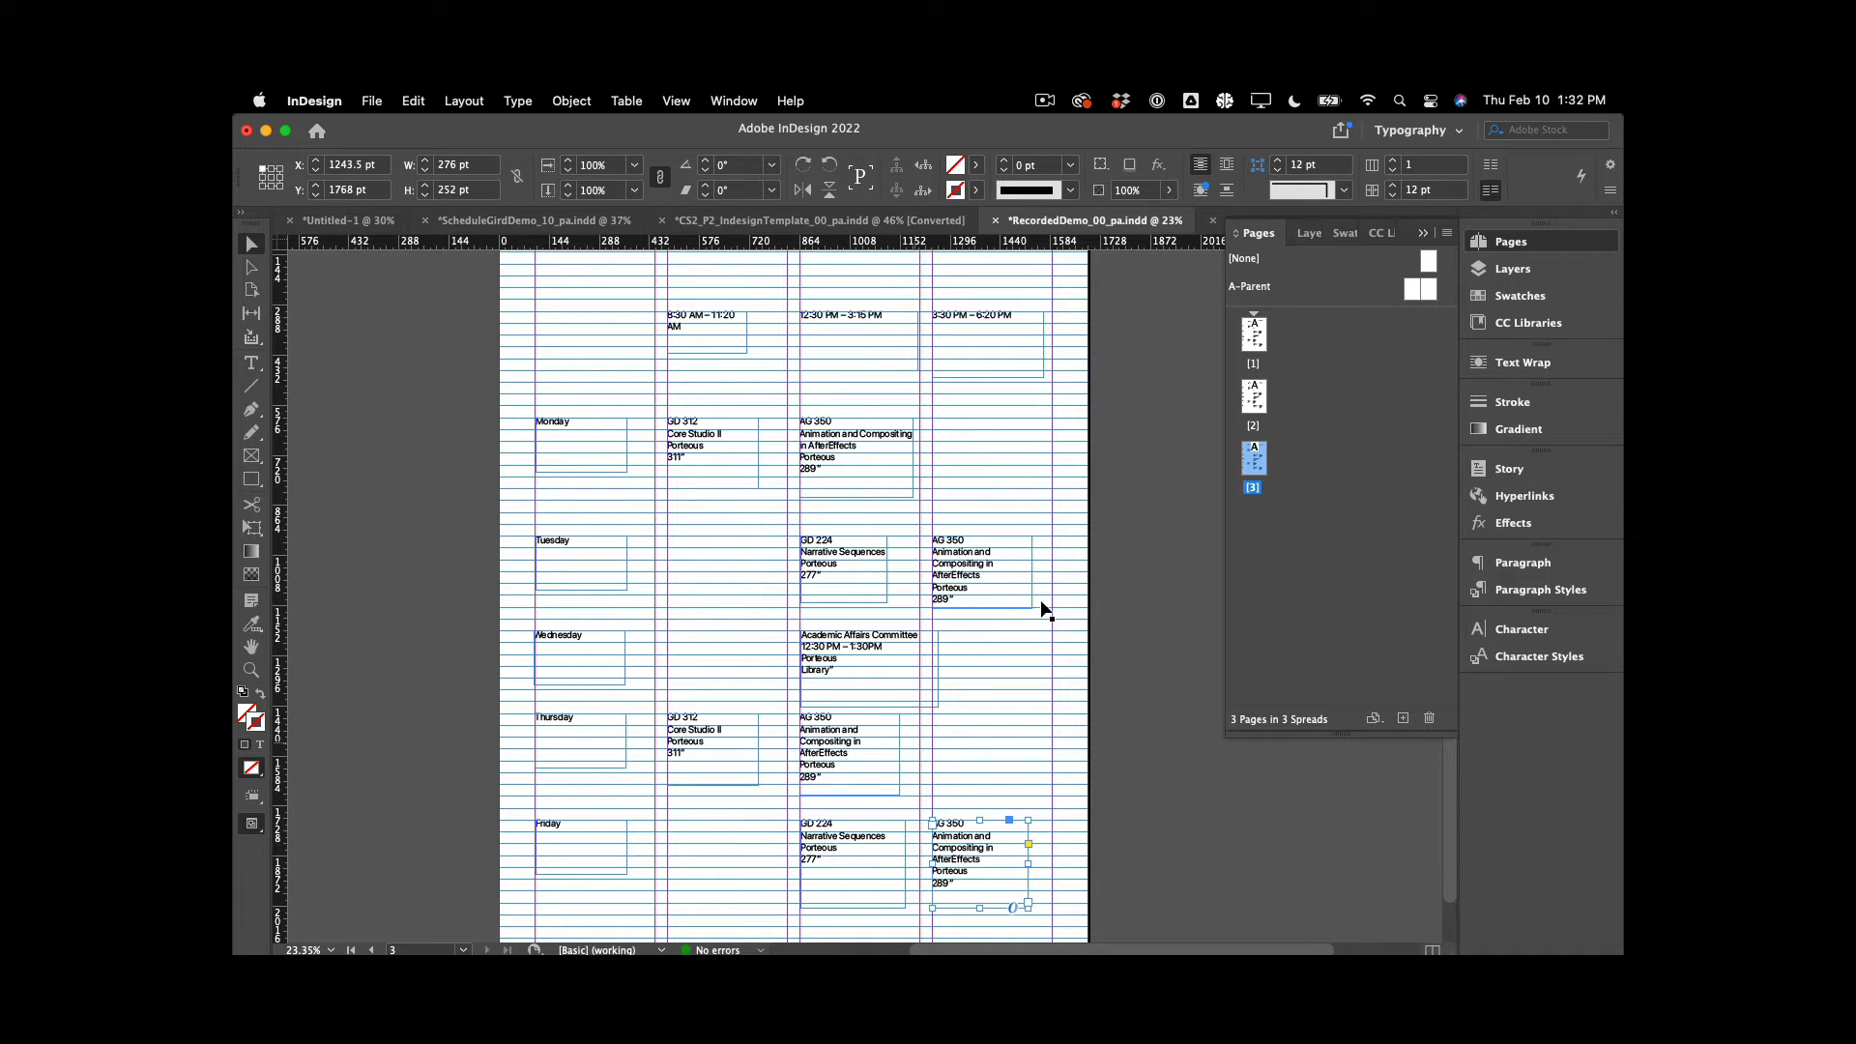
Compare the column-aligned schedule page with the previous page in presentation mode
key("shift+w")
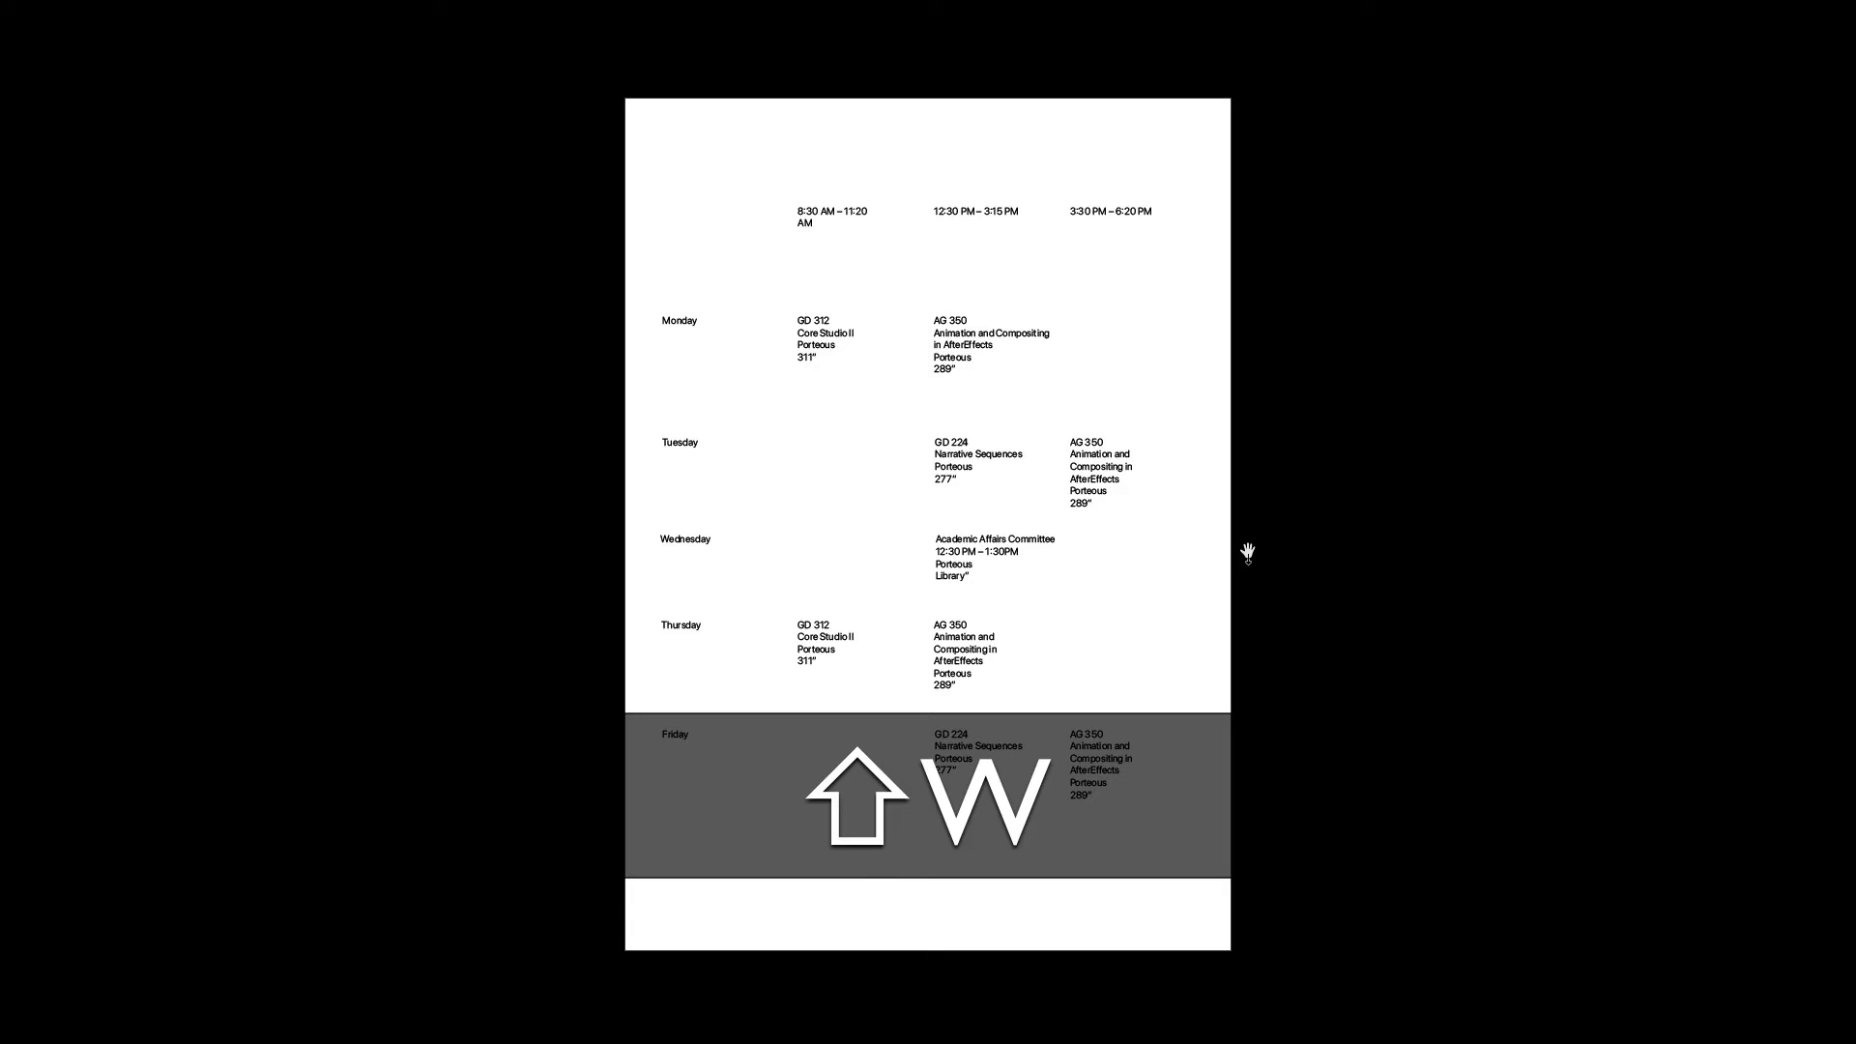
key("Left")
key("Right")
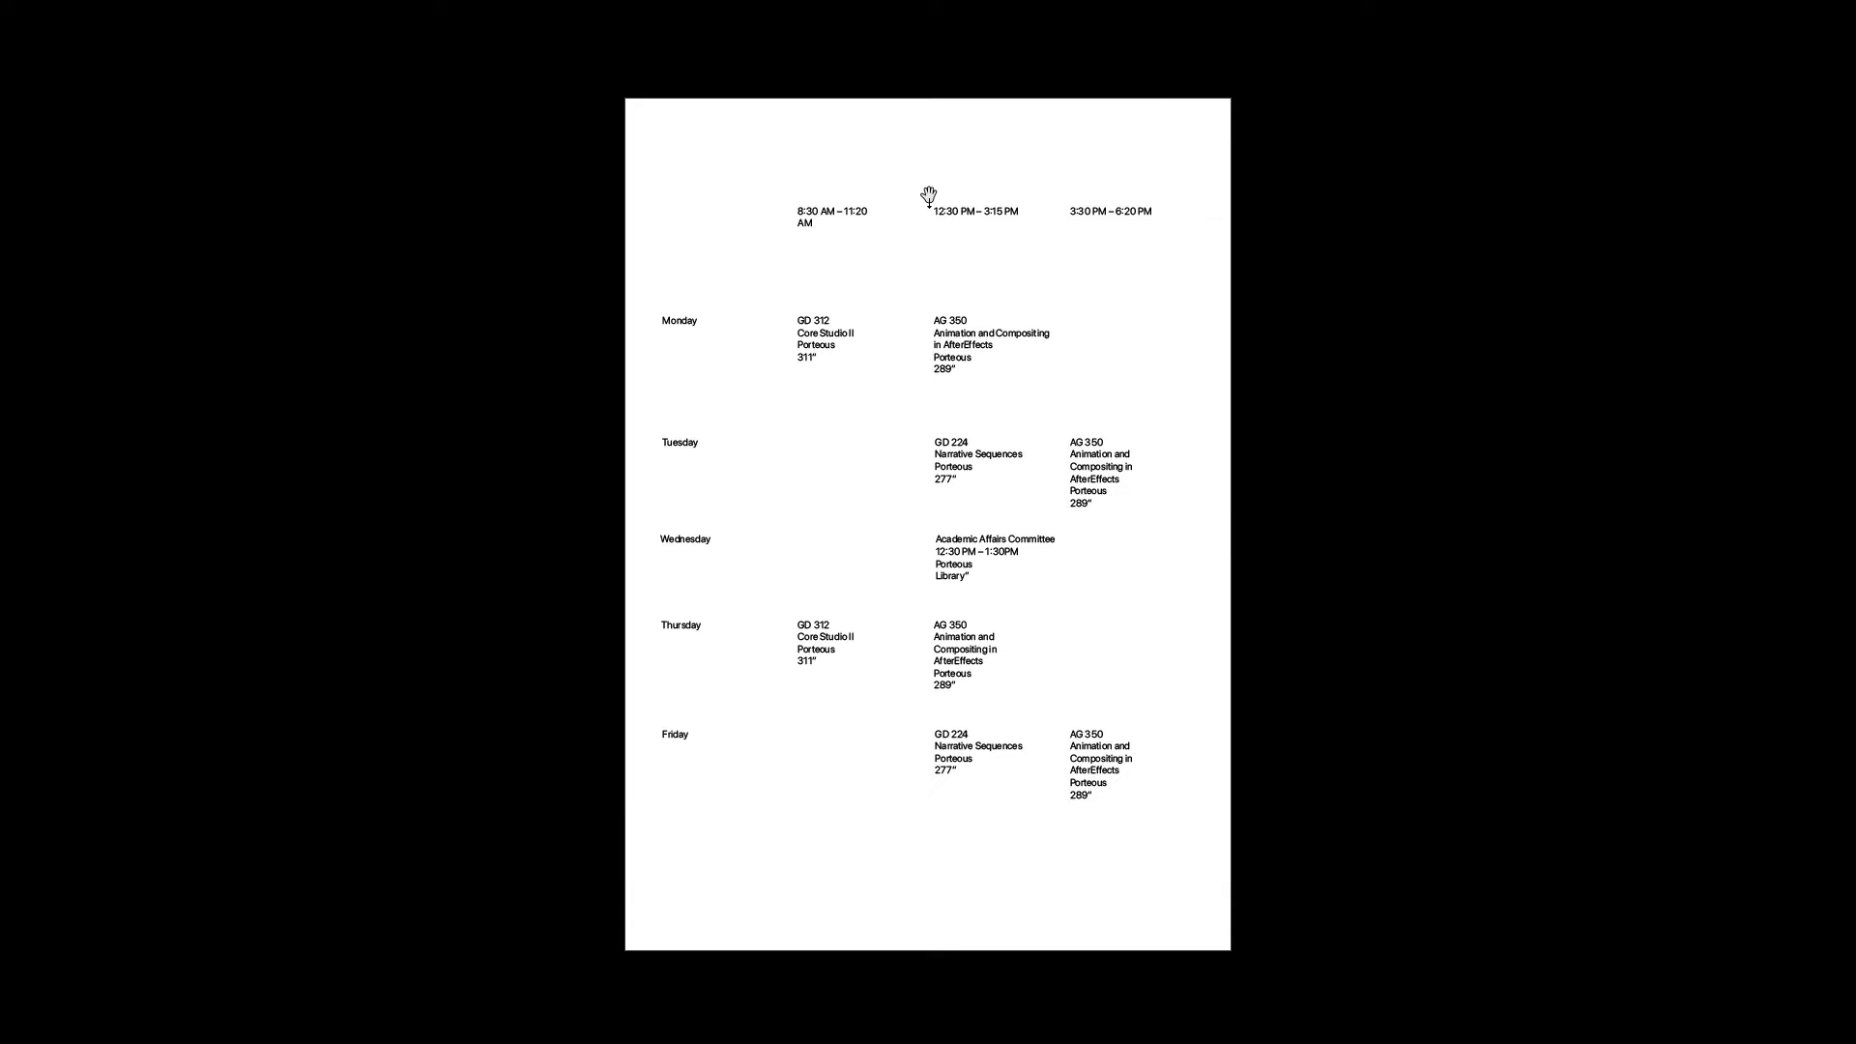
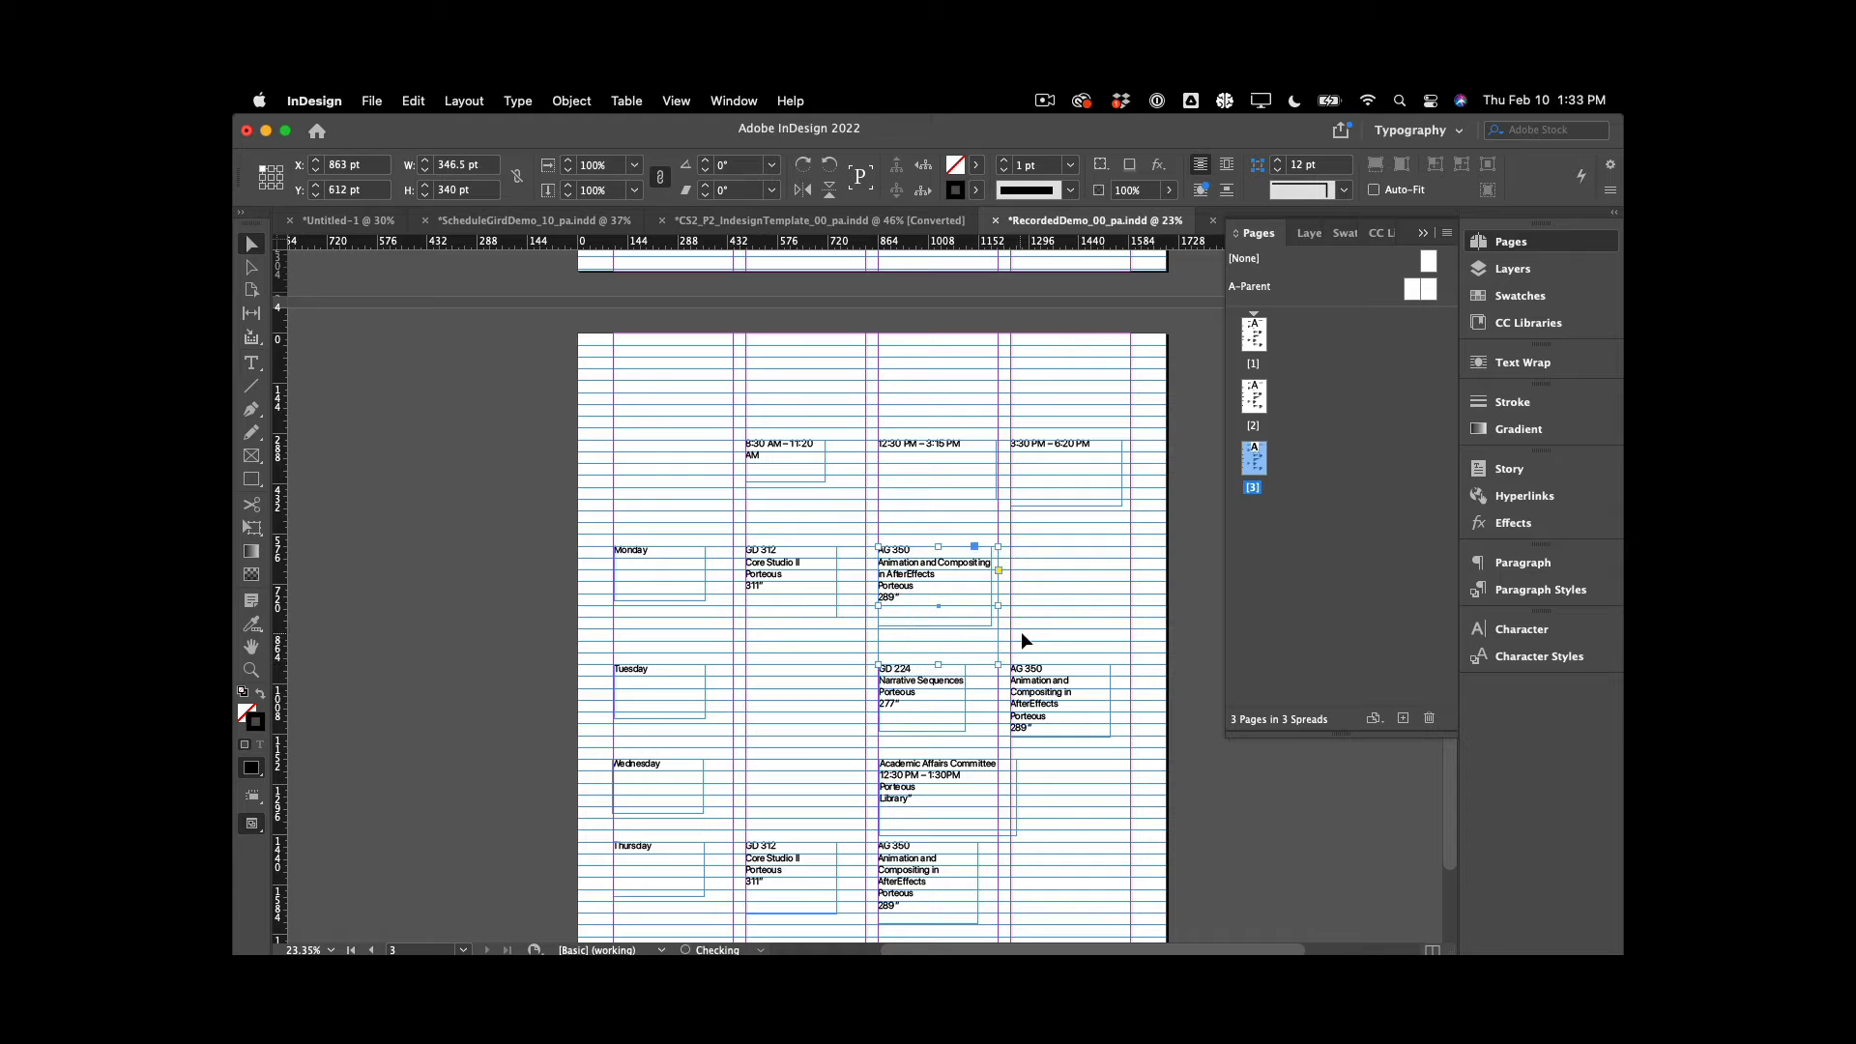
Swap the Monday rectangle's fill and stroke to make it solid black, and move it onto the pasteboard beside the page
key("shift+x")
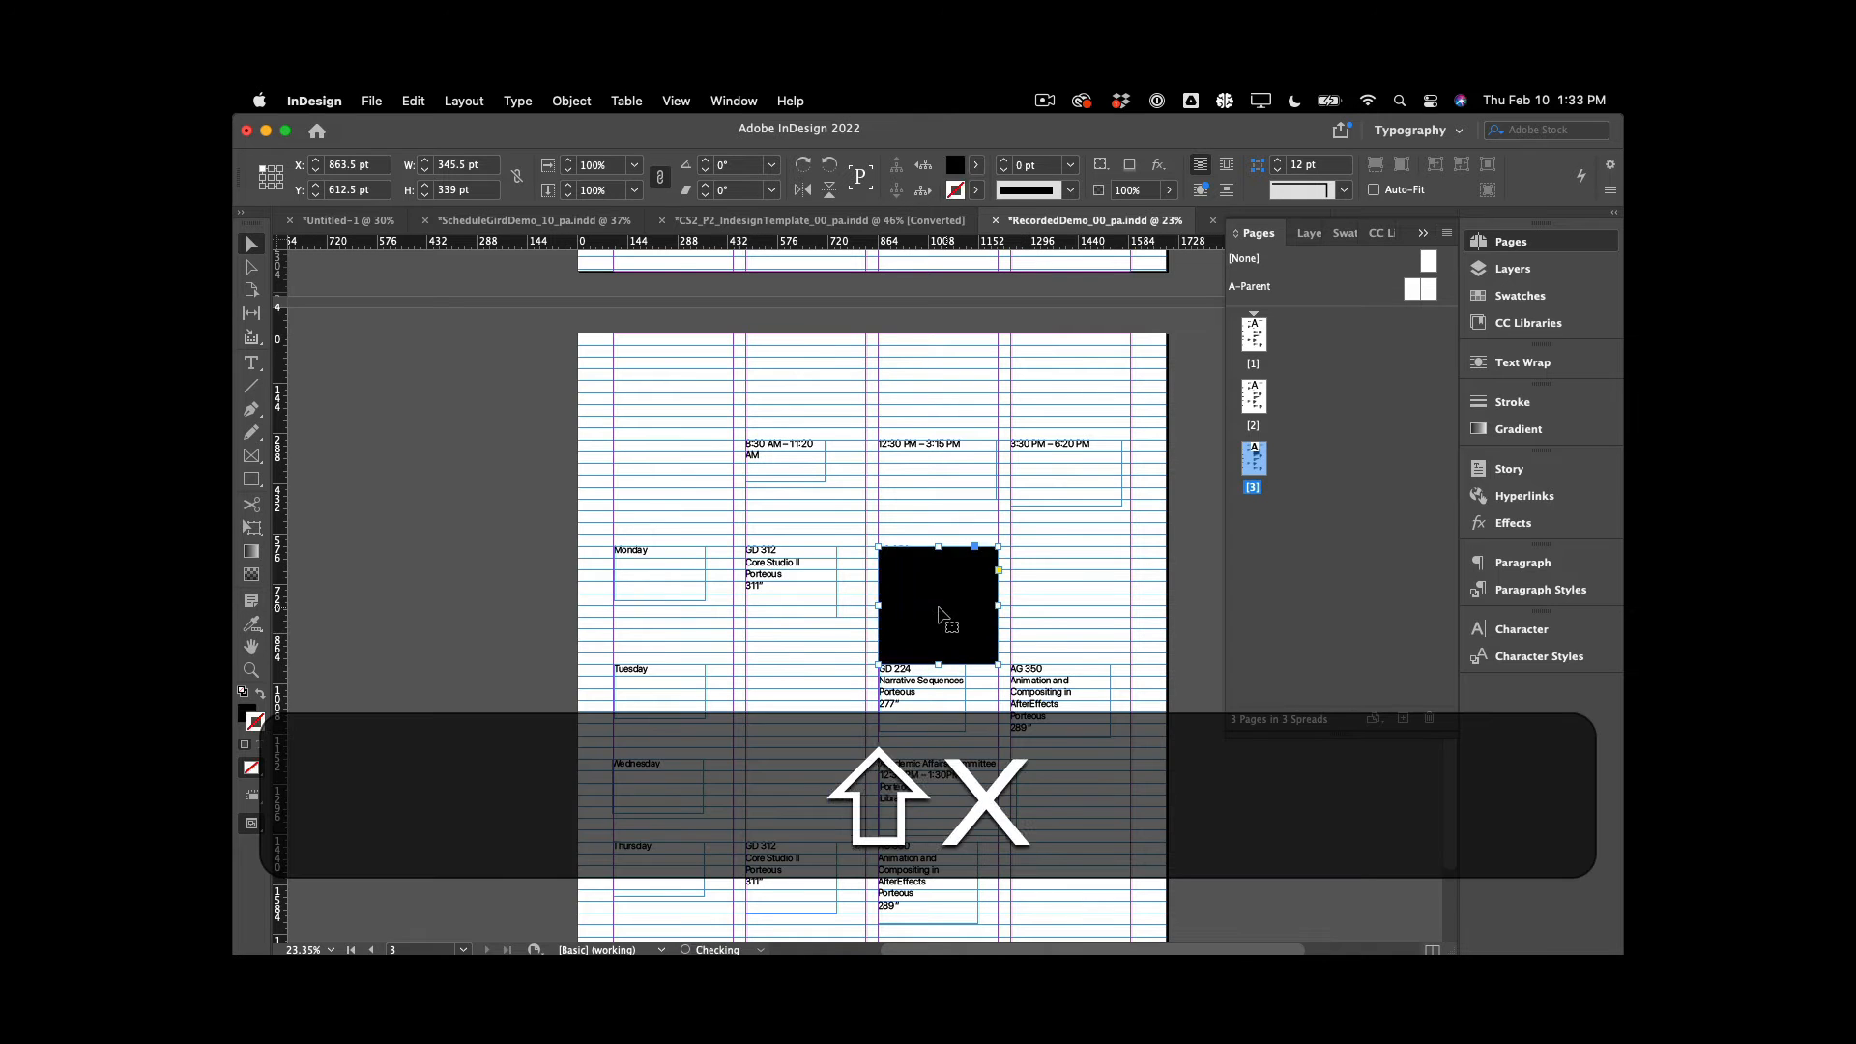
left_click(937, 613)
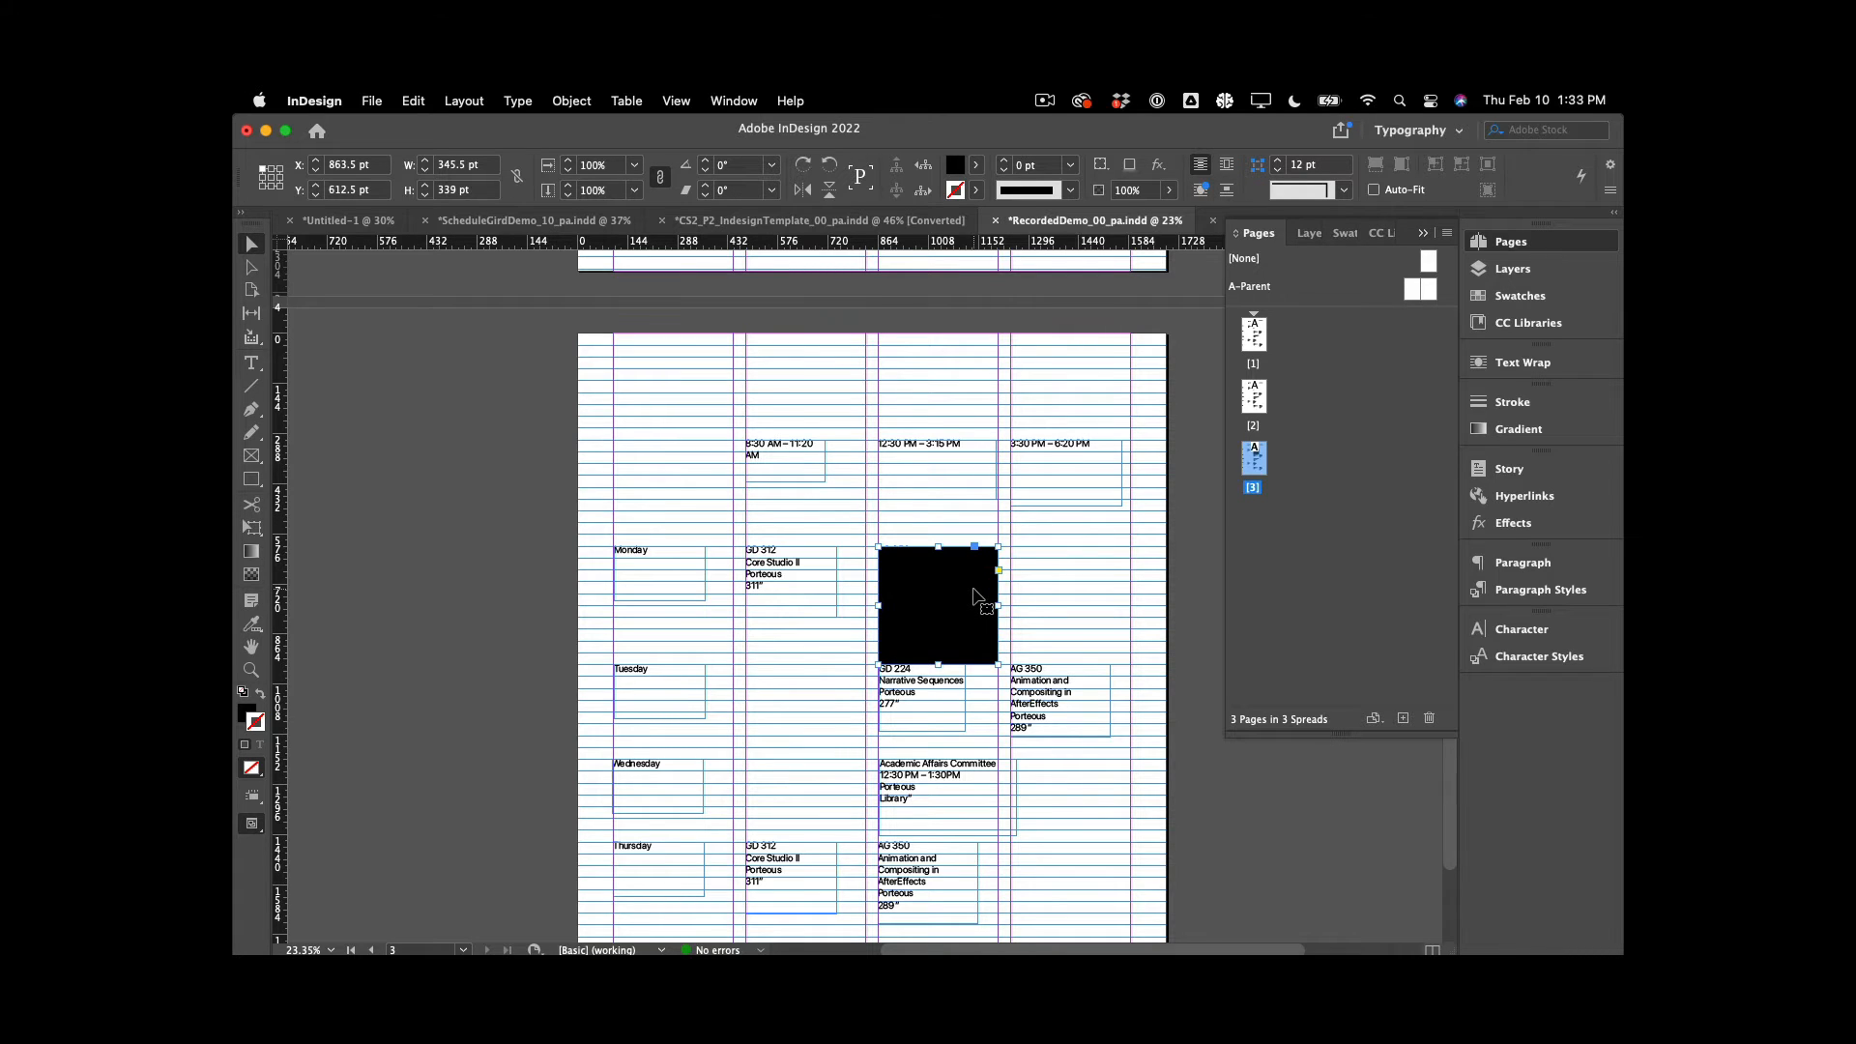
left_click_drag(974, 596, 712, 419)
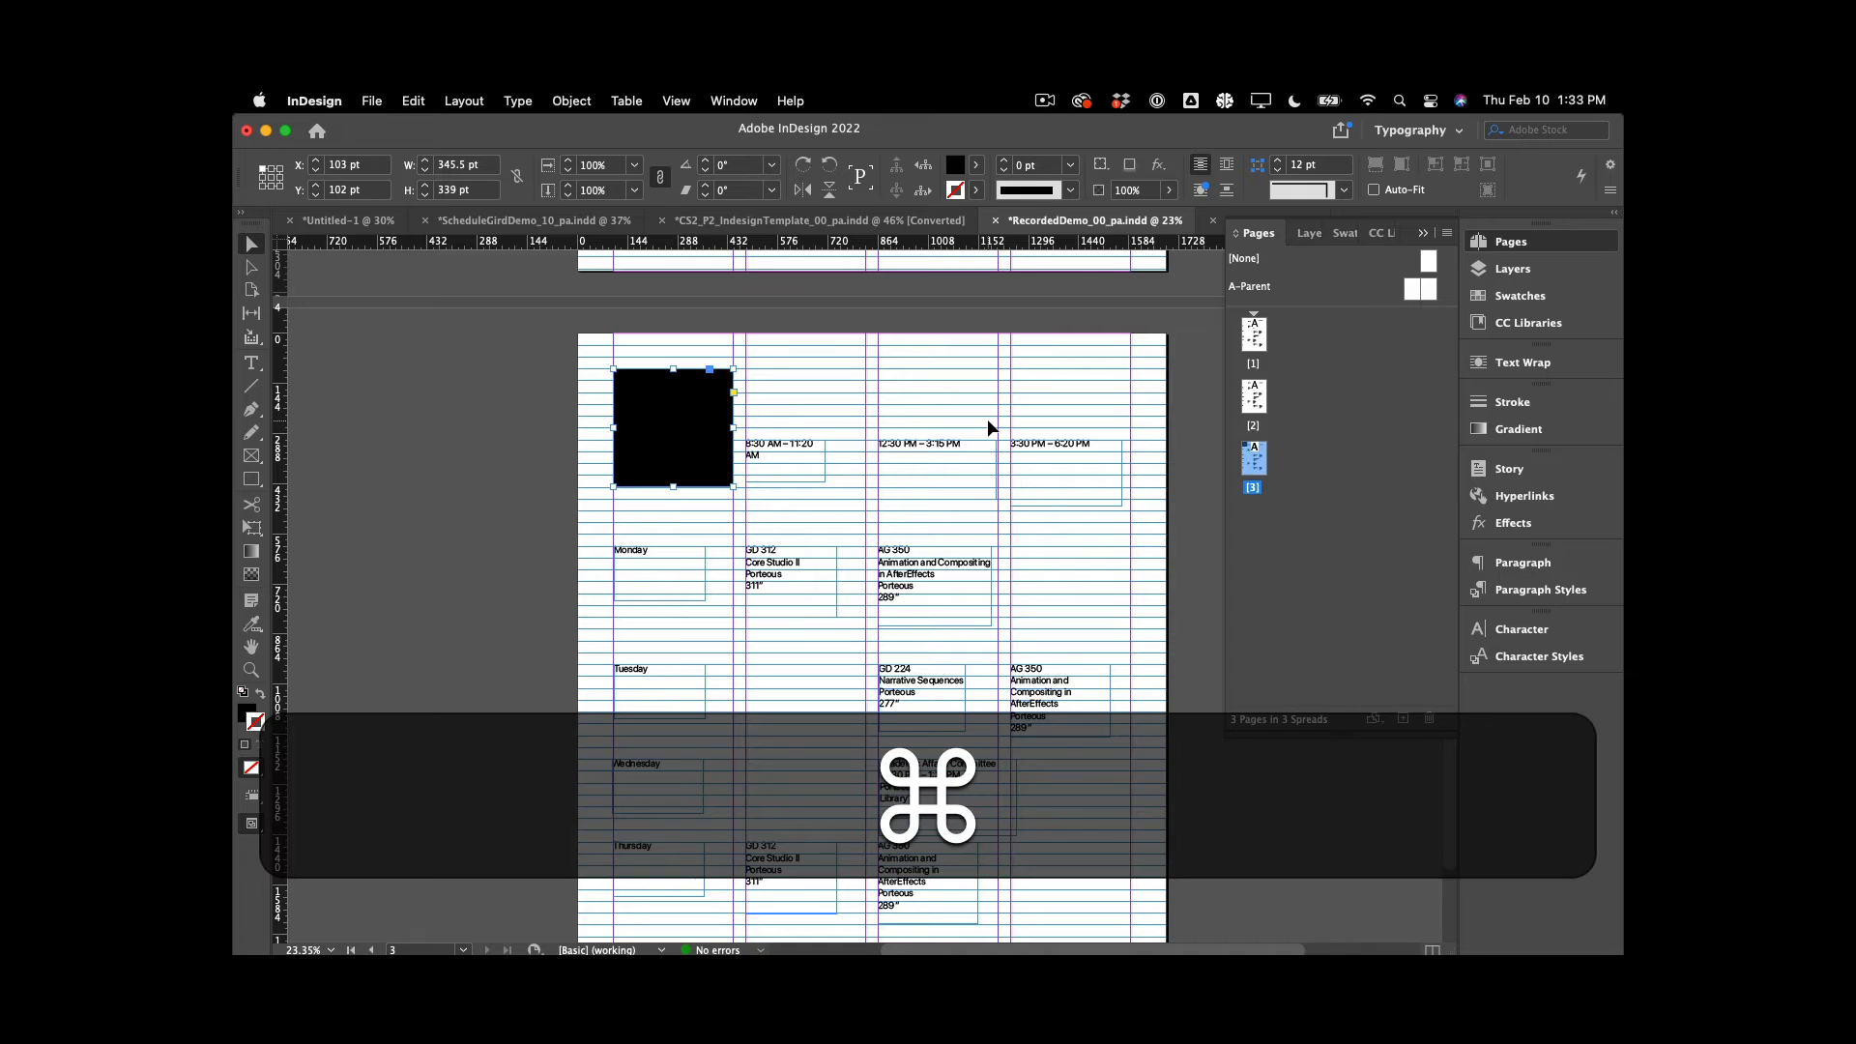
key("super+z")
left_click_drag(962, 589, 452, 582)
left_click(663, 489)
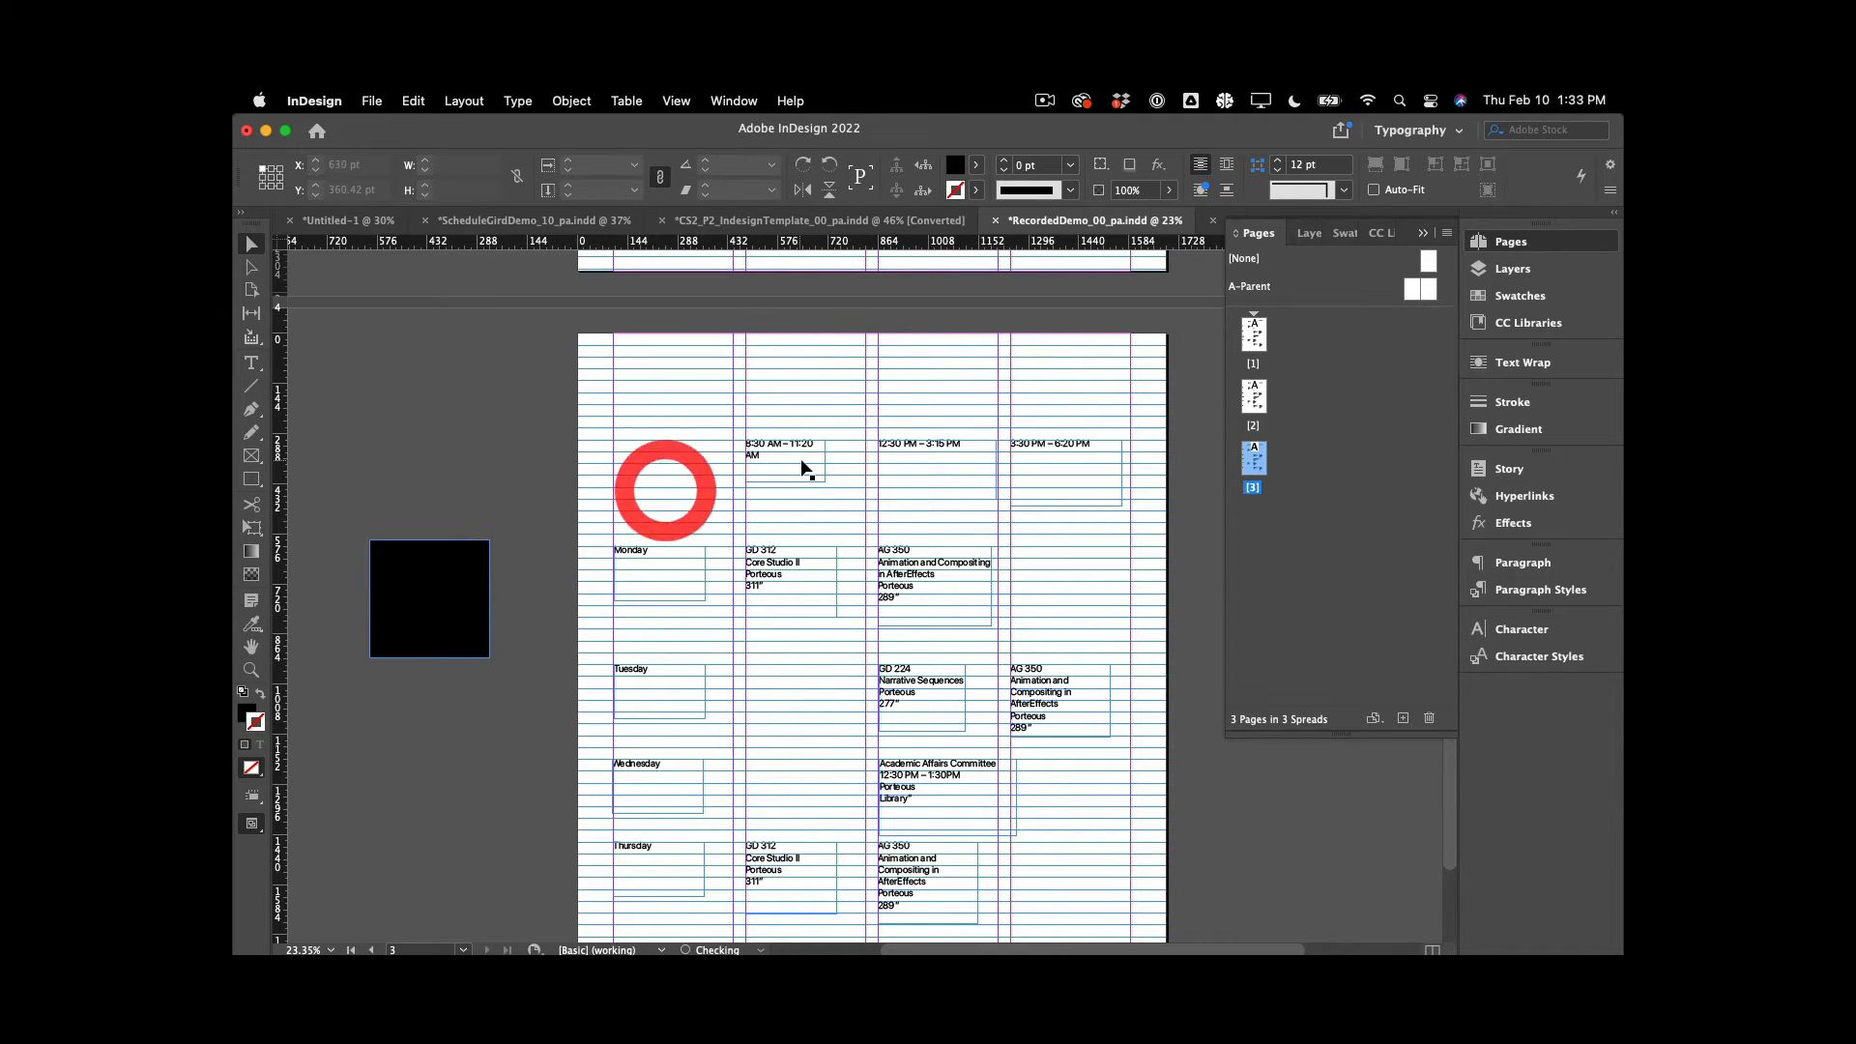
Duplicate the 8:30 AM time frame above itself in the second column and replace its text with the title Schedule
left_click_drag(800, 464, 649, 341)
double_click(778, 384)
type("Sce")
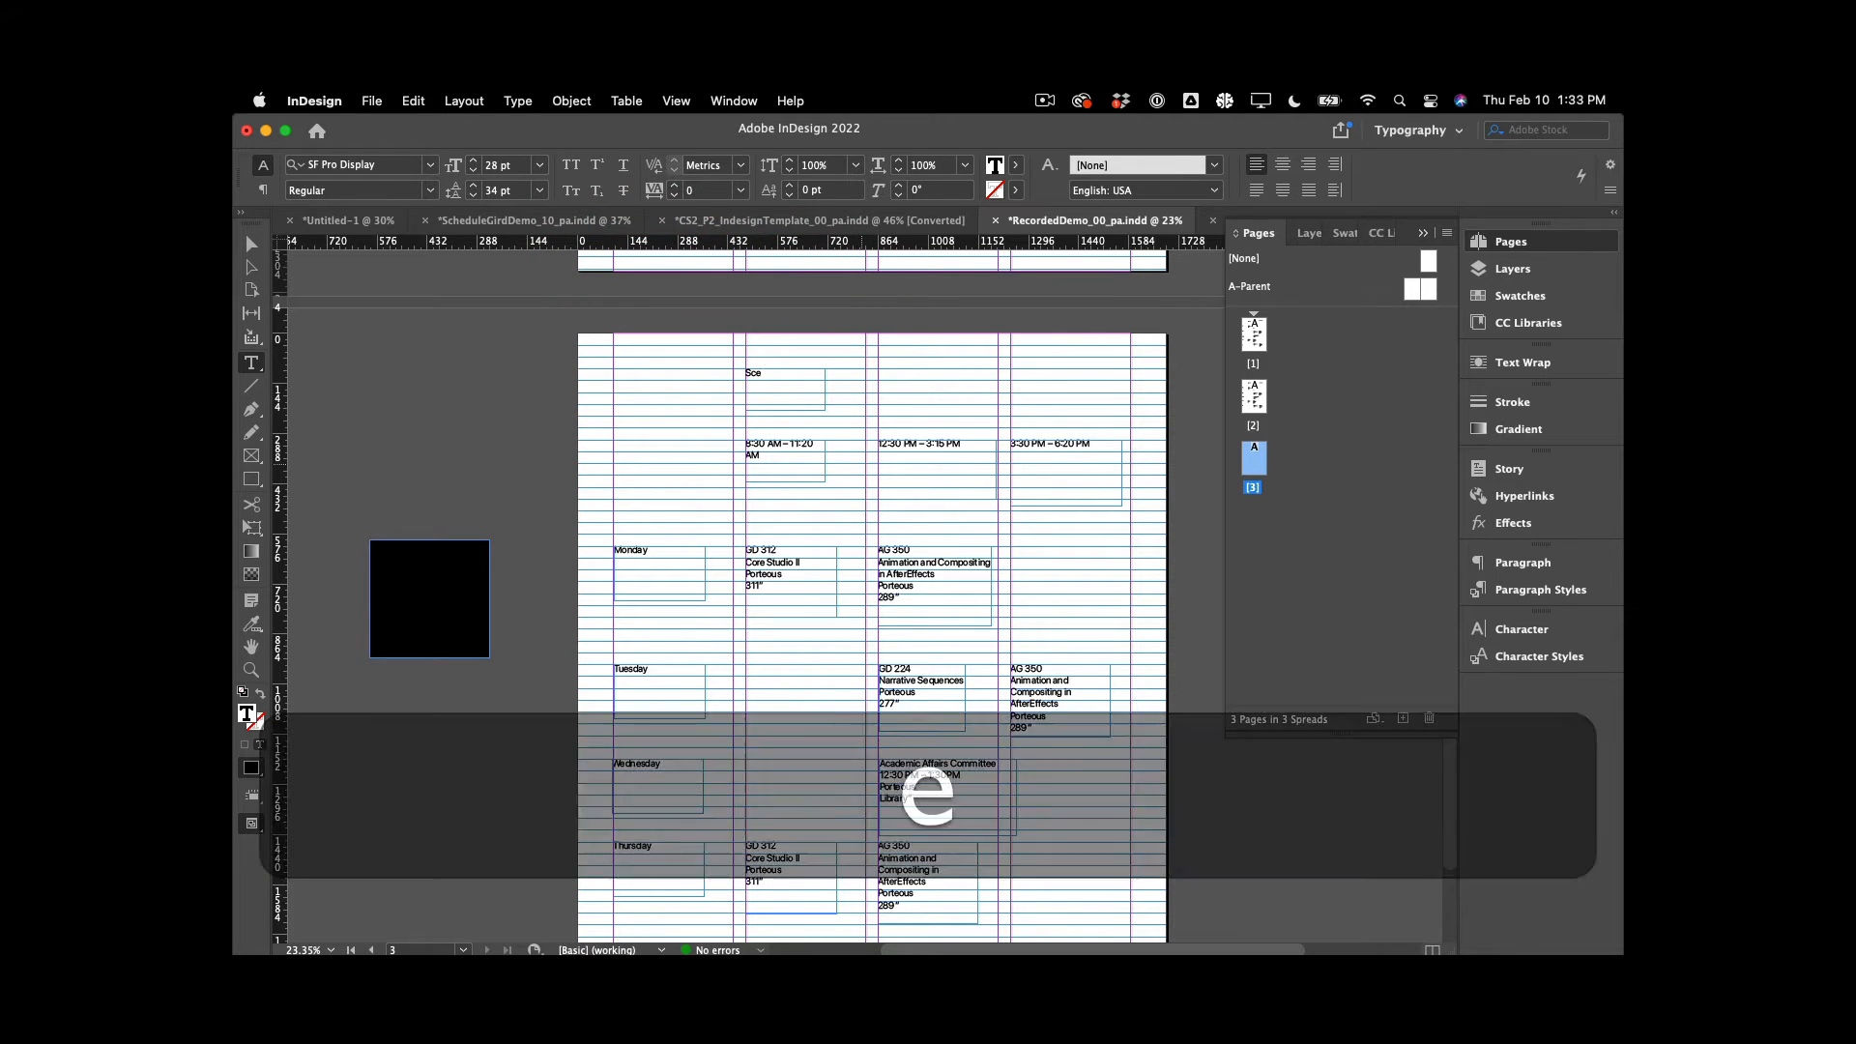
key("BackSpace")
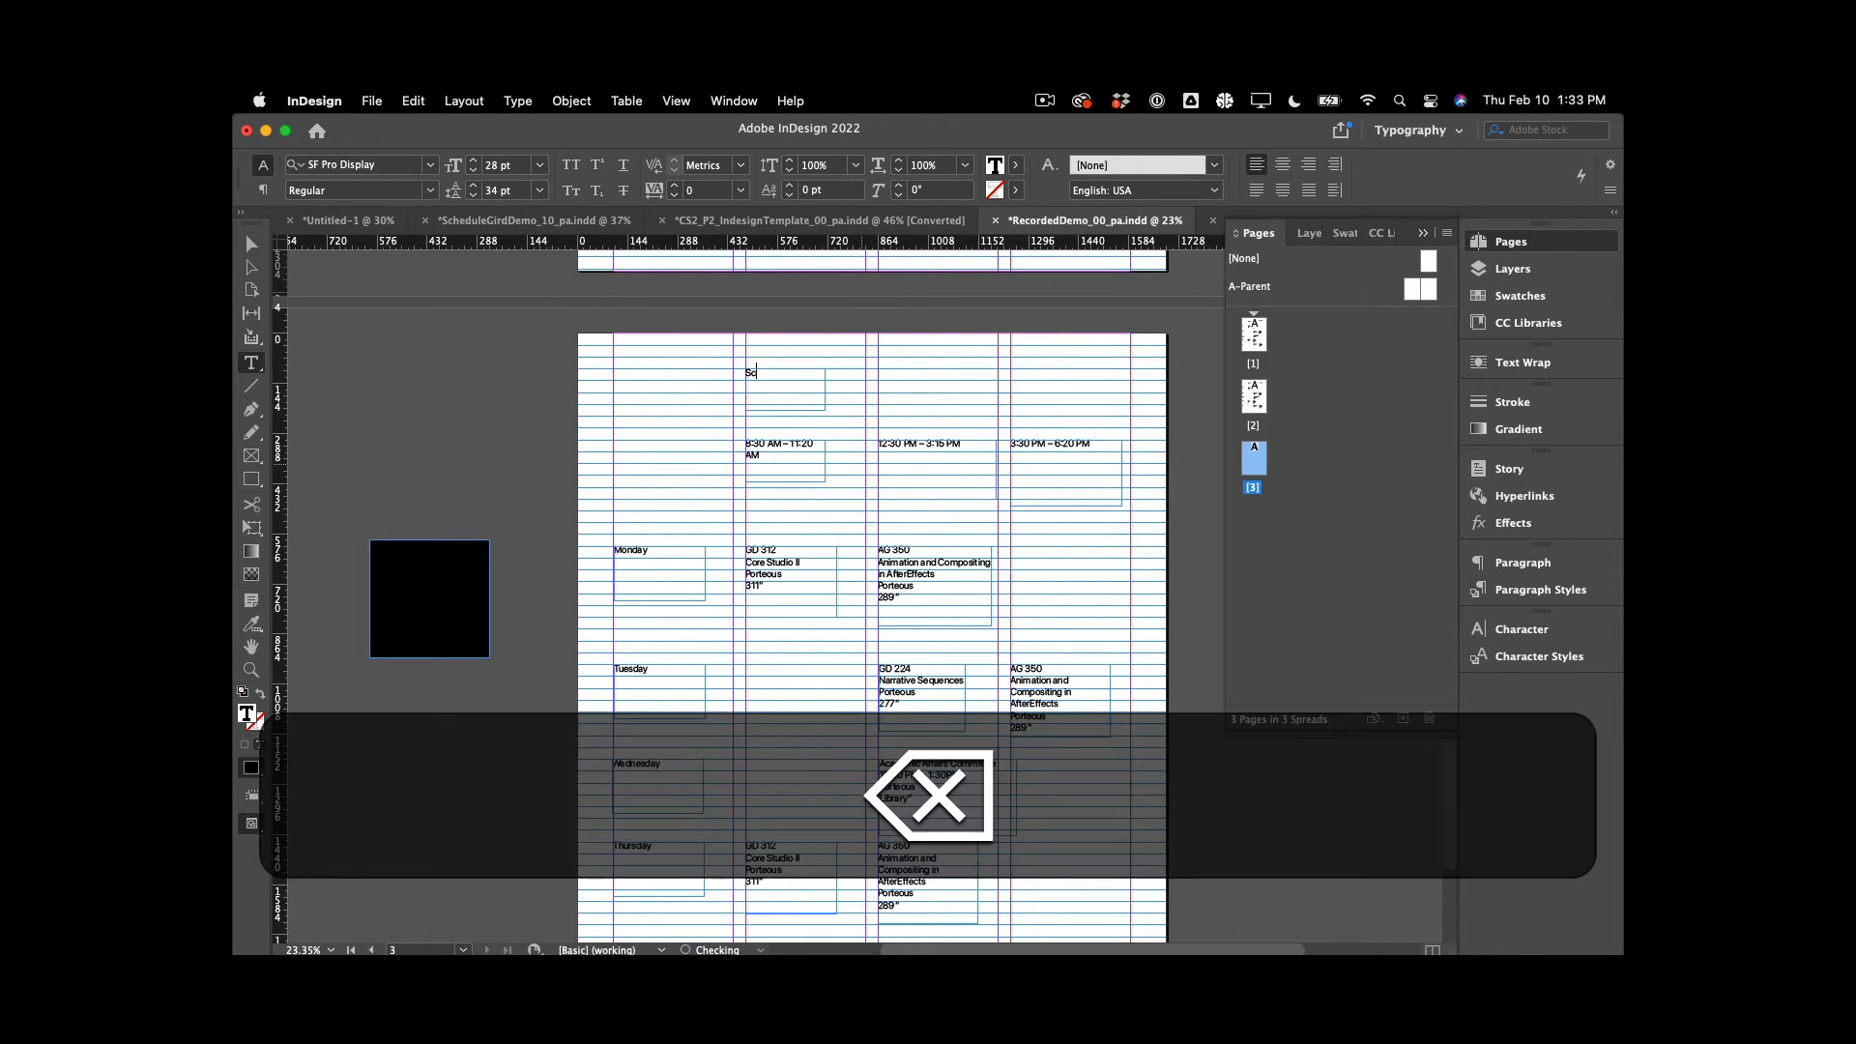
type("he")
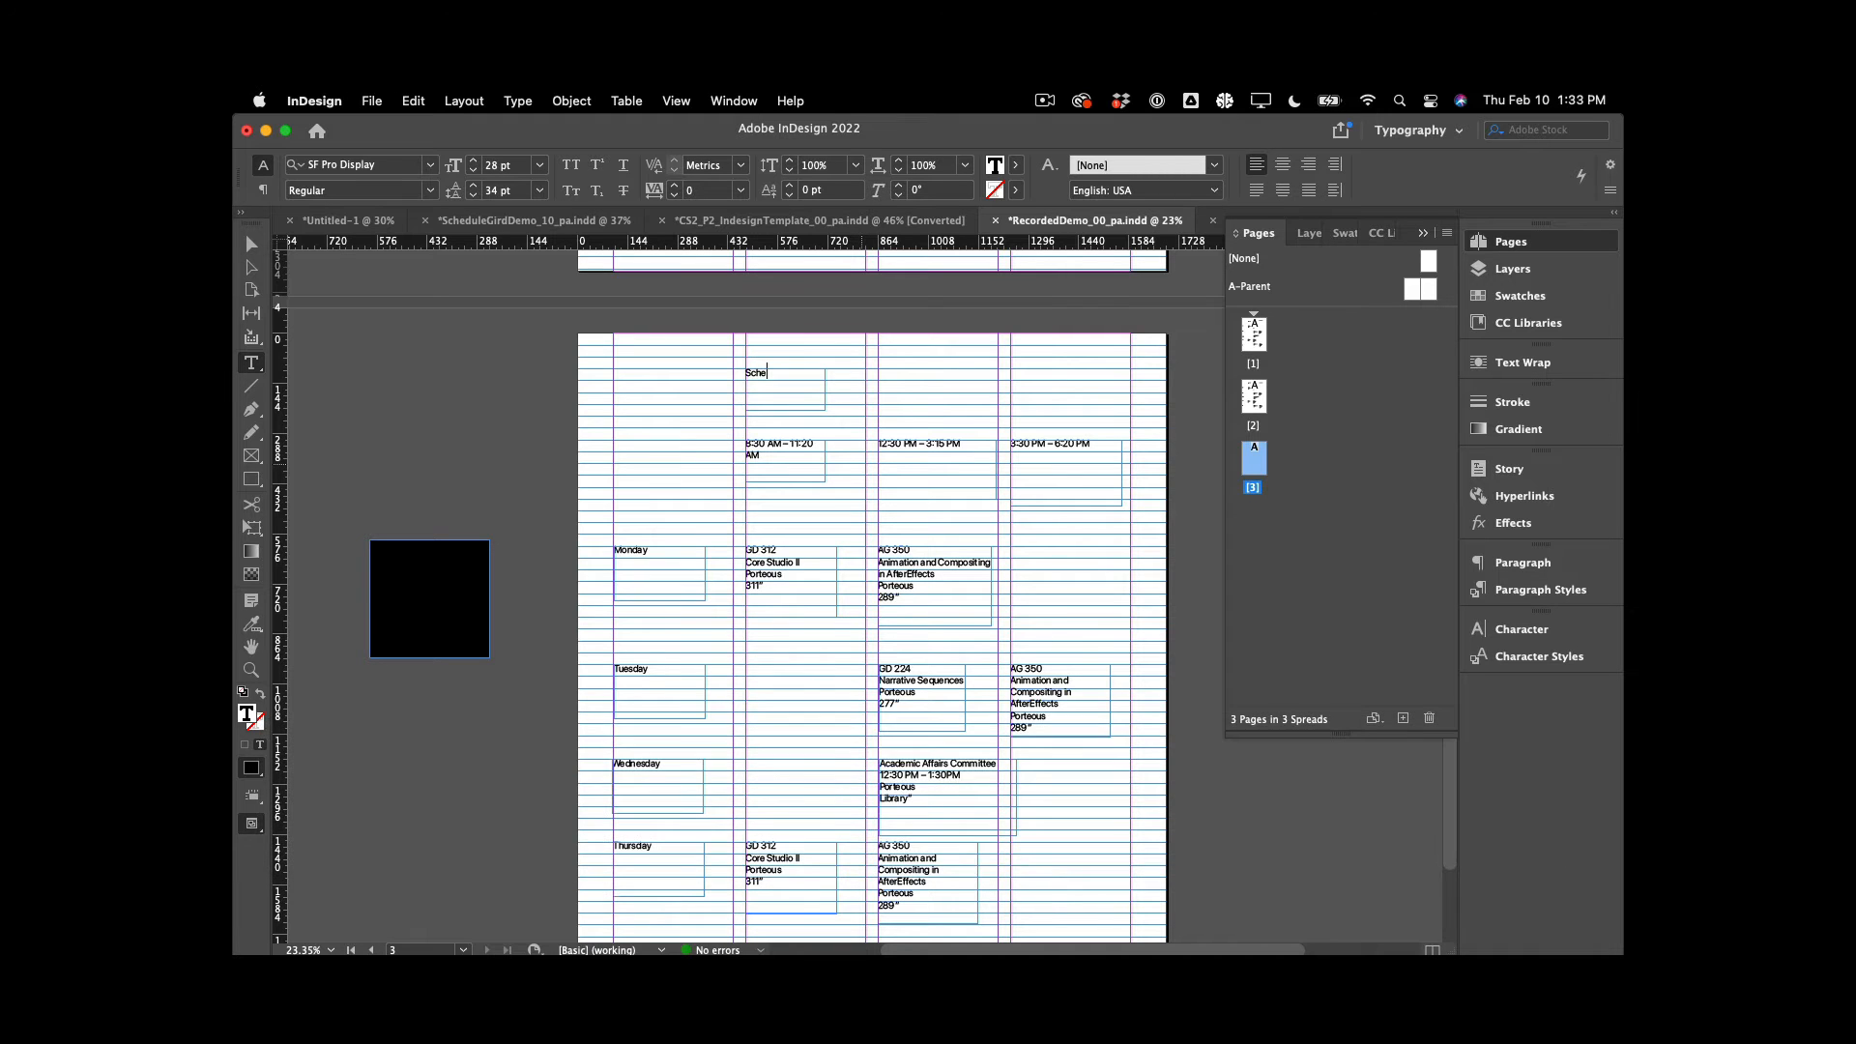
type("dule")
key("Return")
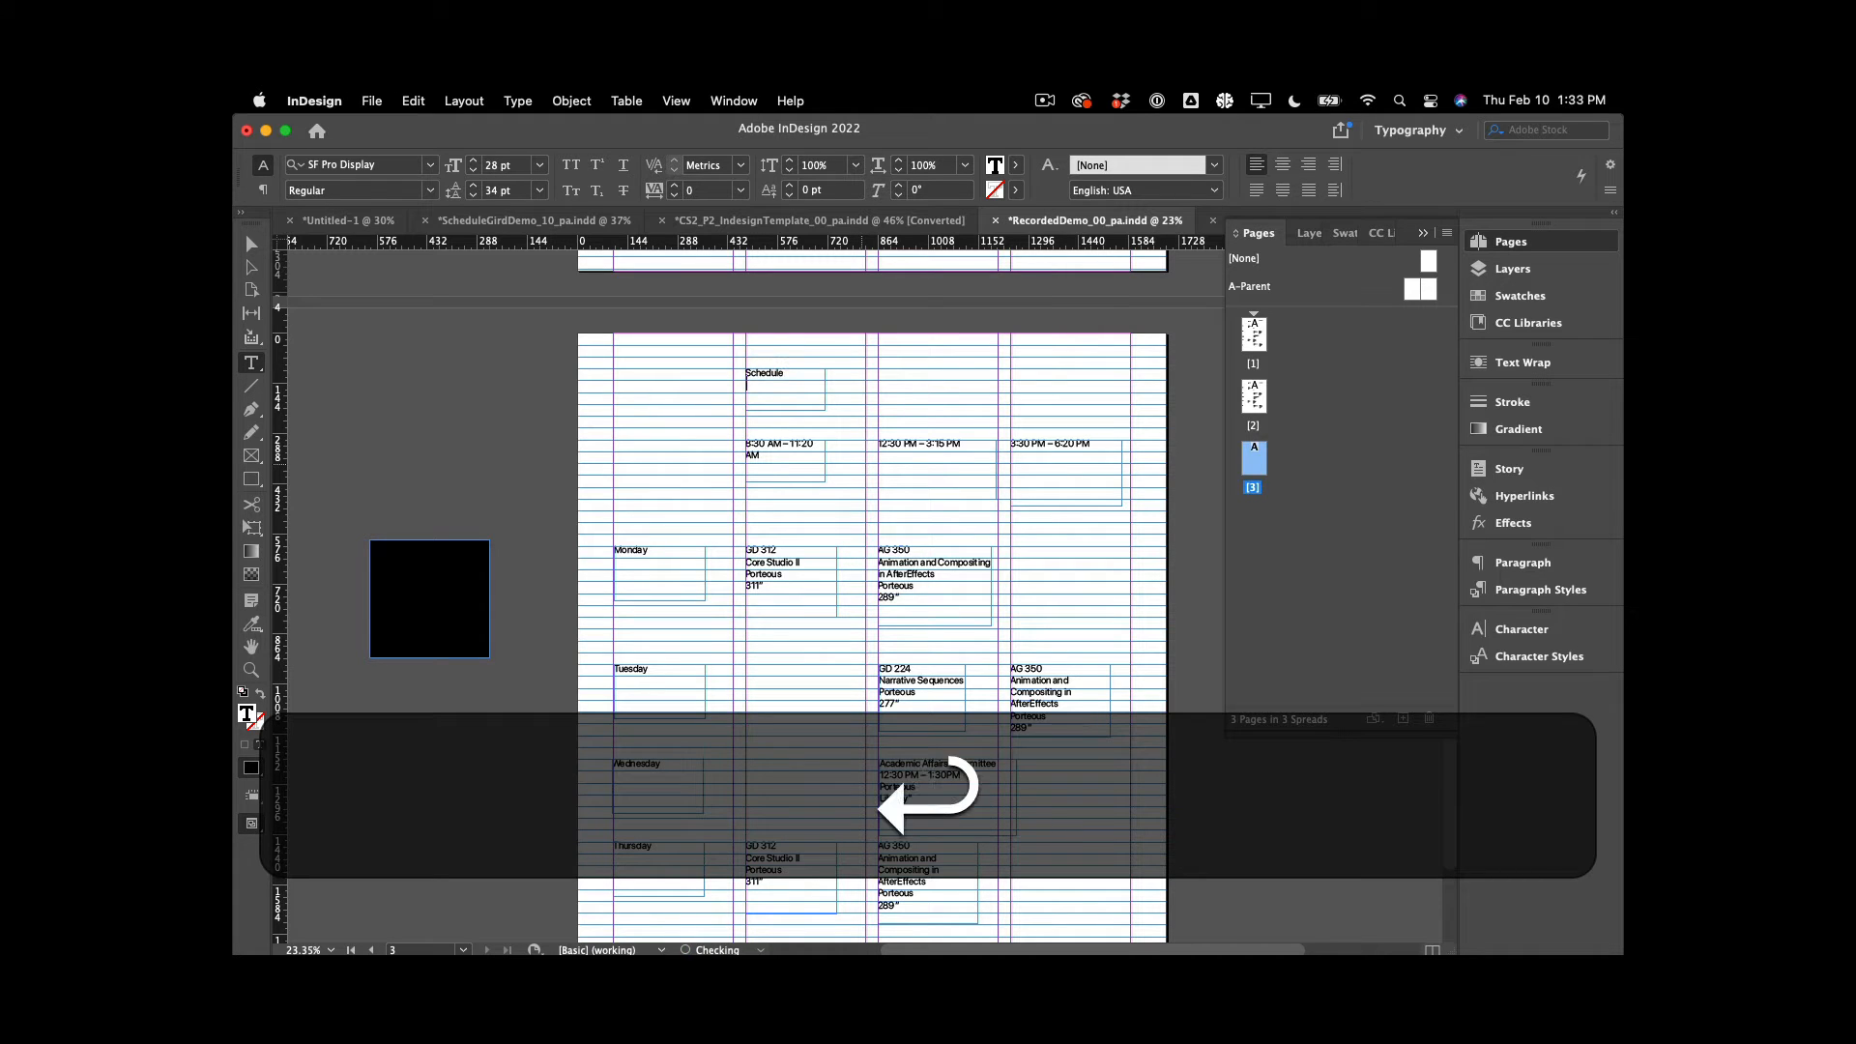
Add Maine College of Art & Design as the second line of the title text
type("Maine Colle")
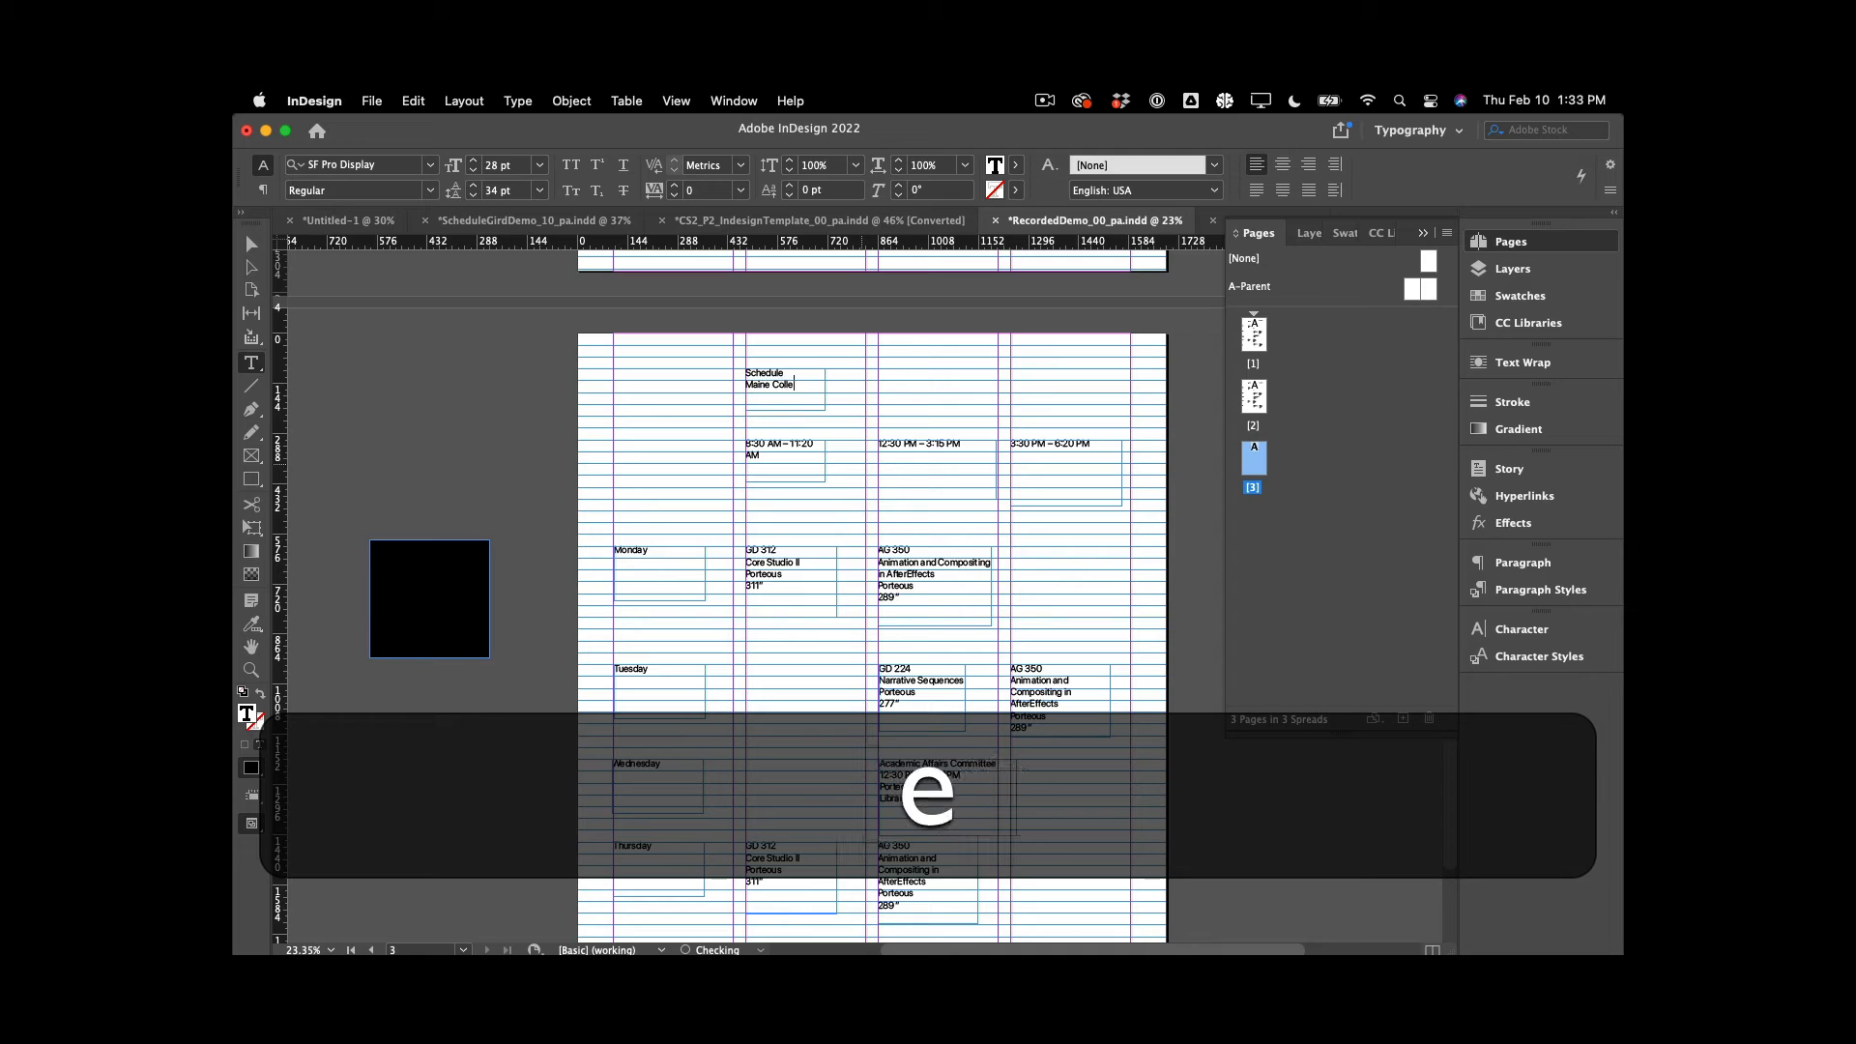
type("ge of ")
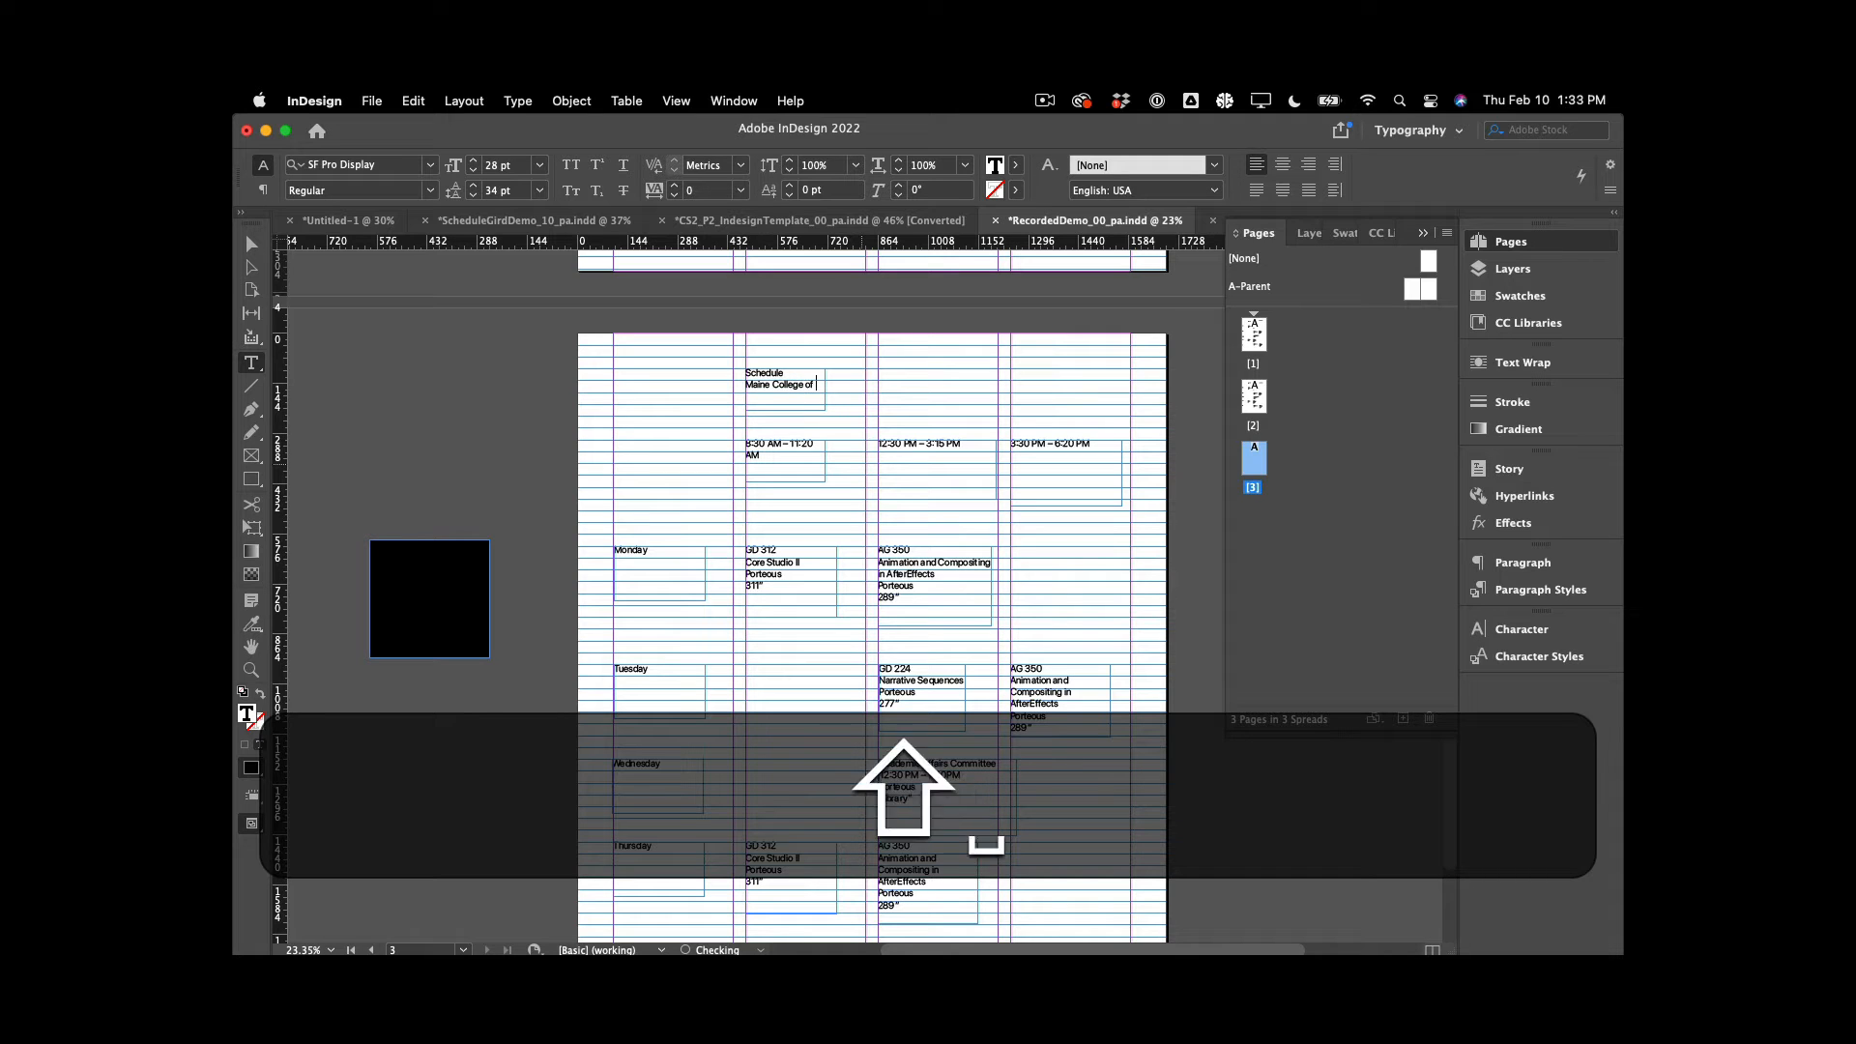
type("Art &")
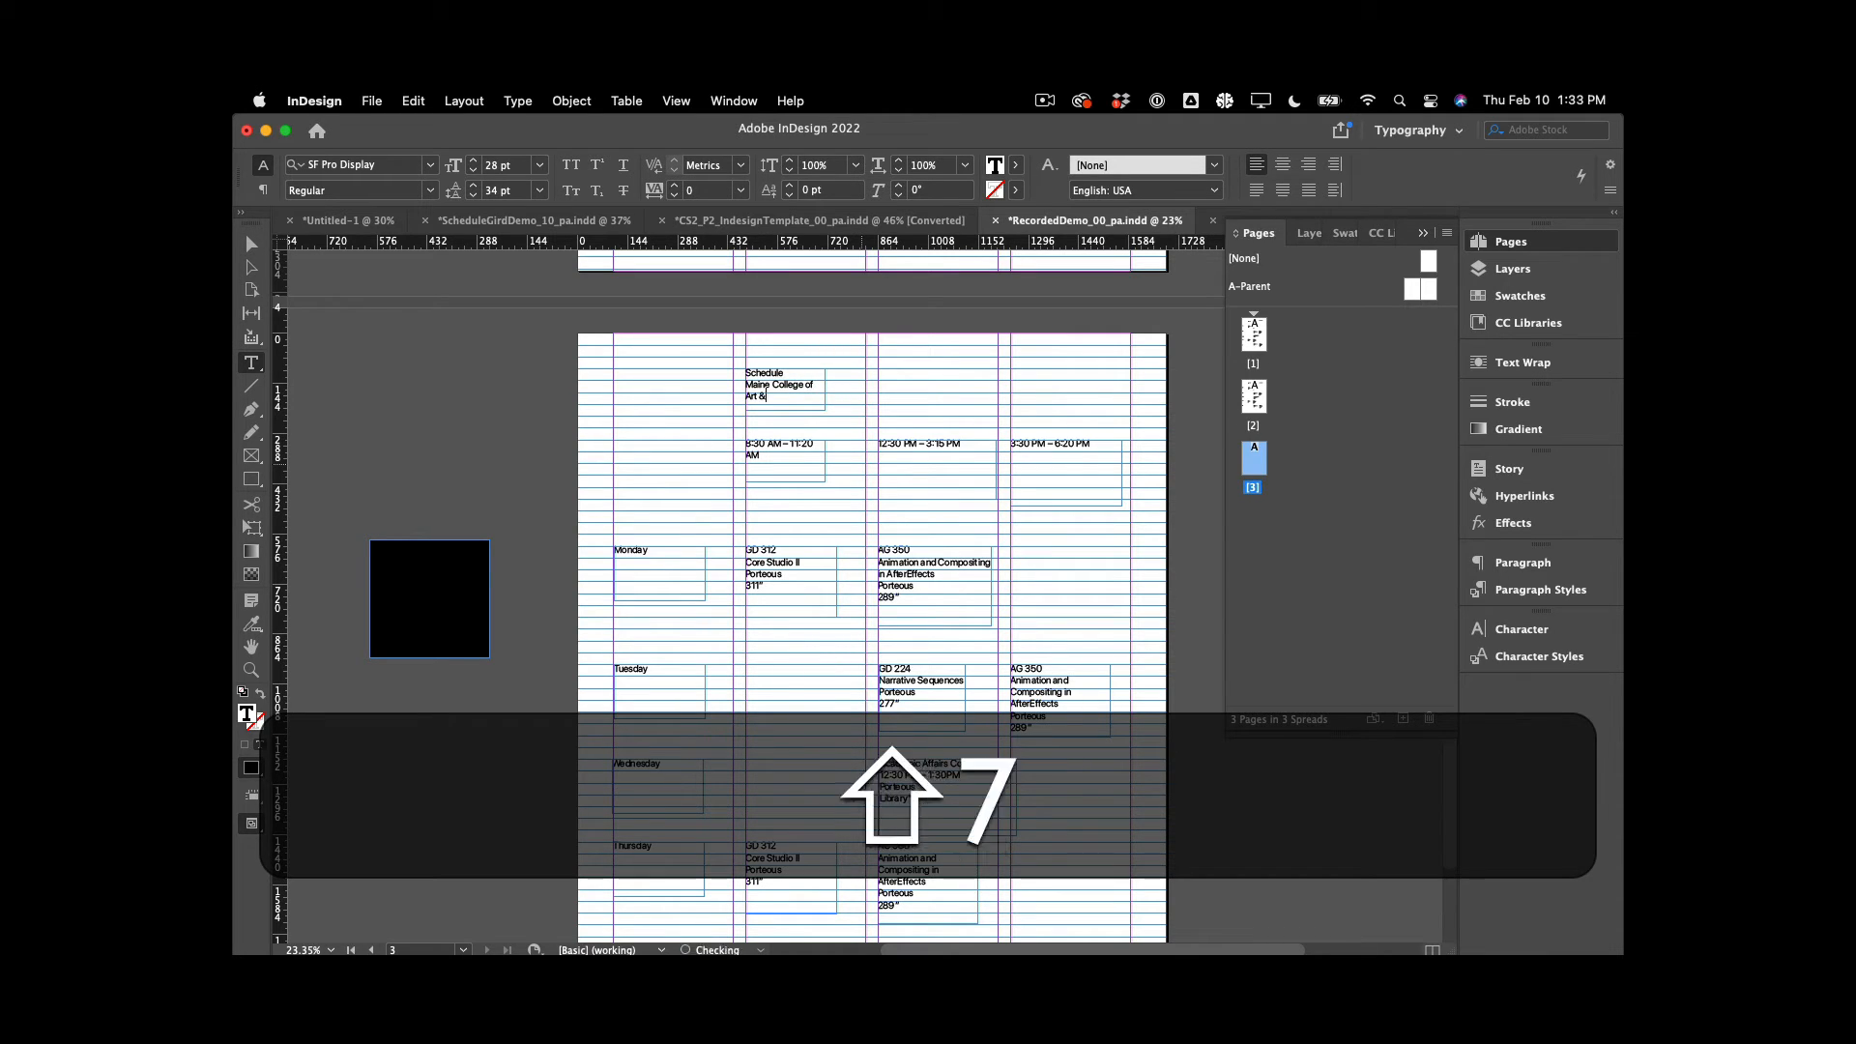
type(" Design")
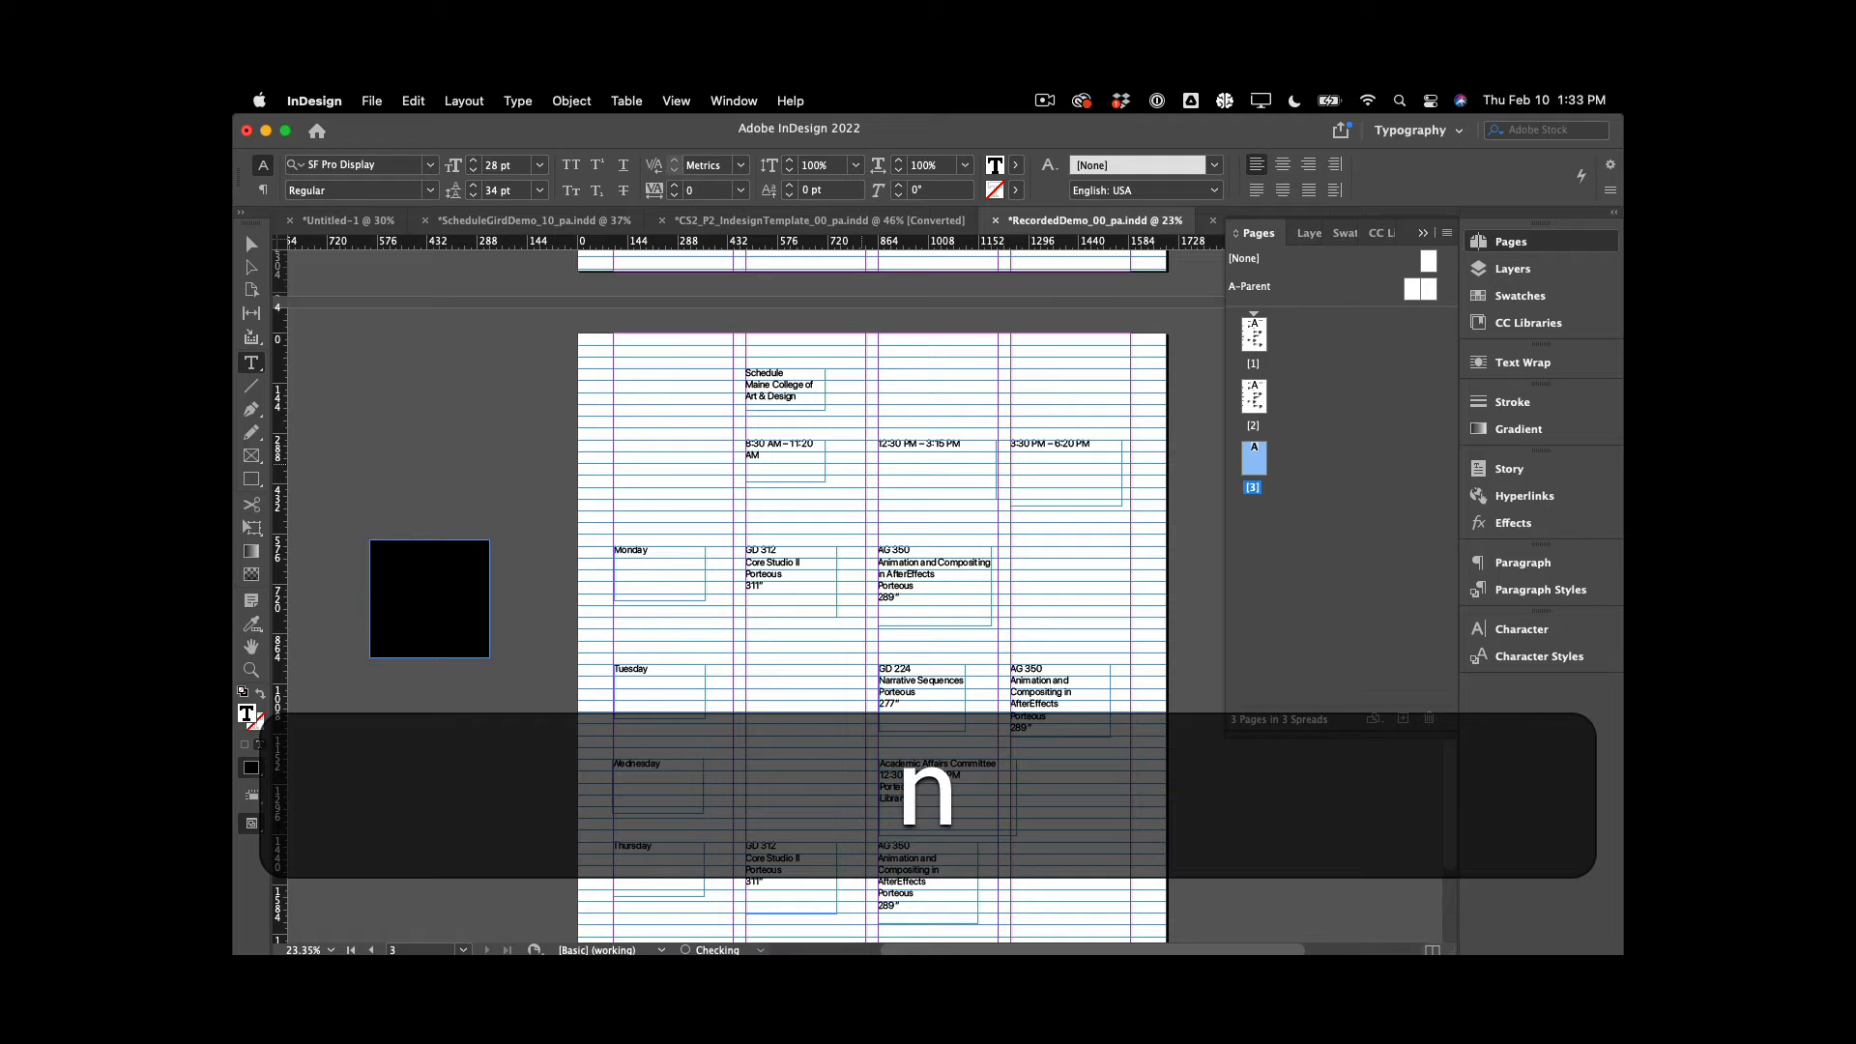
Add Spring 2022 as the title's third line, enlarging its frame to 585.5 by 306 pt to fit the text
key("Return")
type("SO")
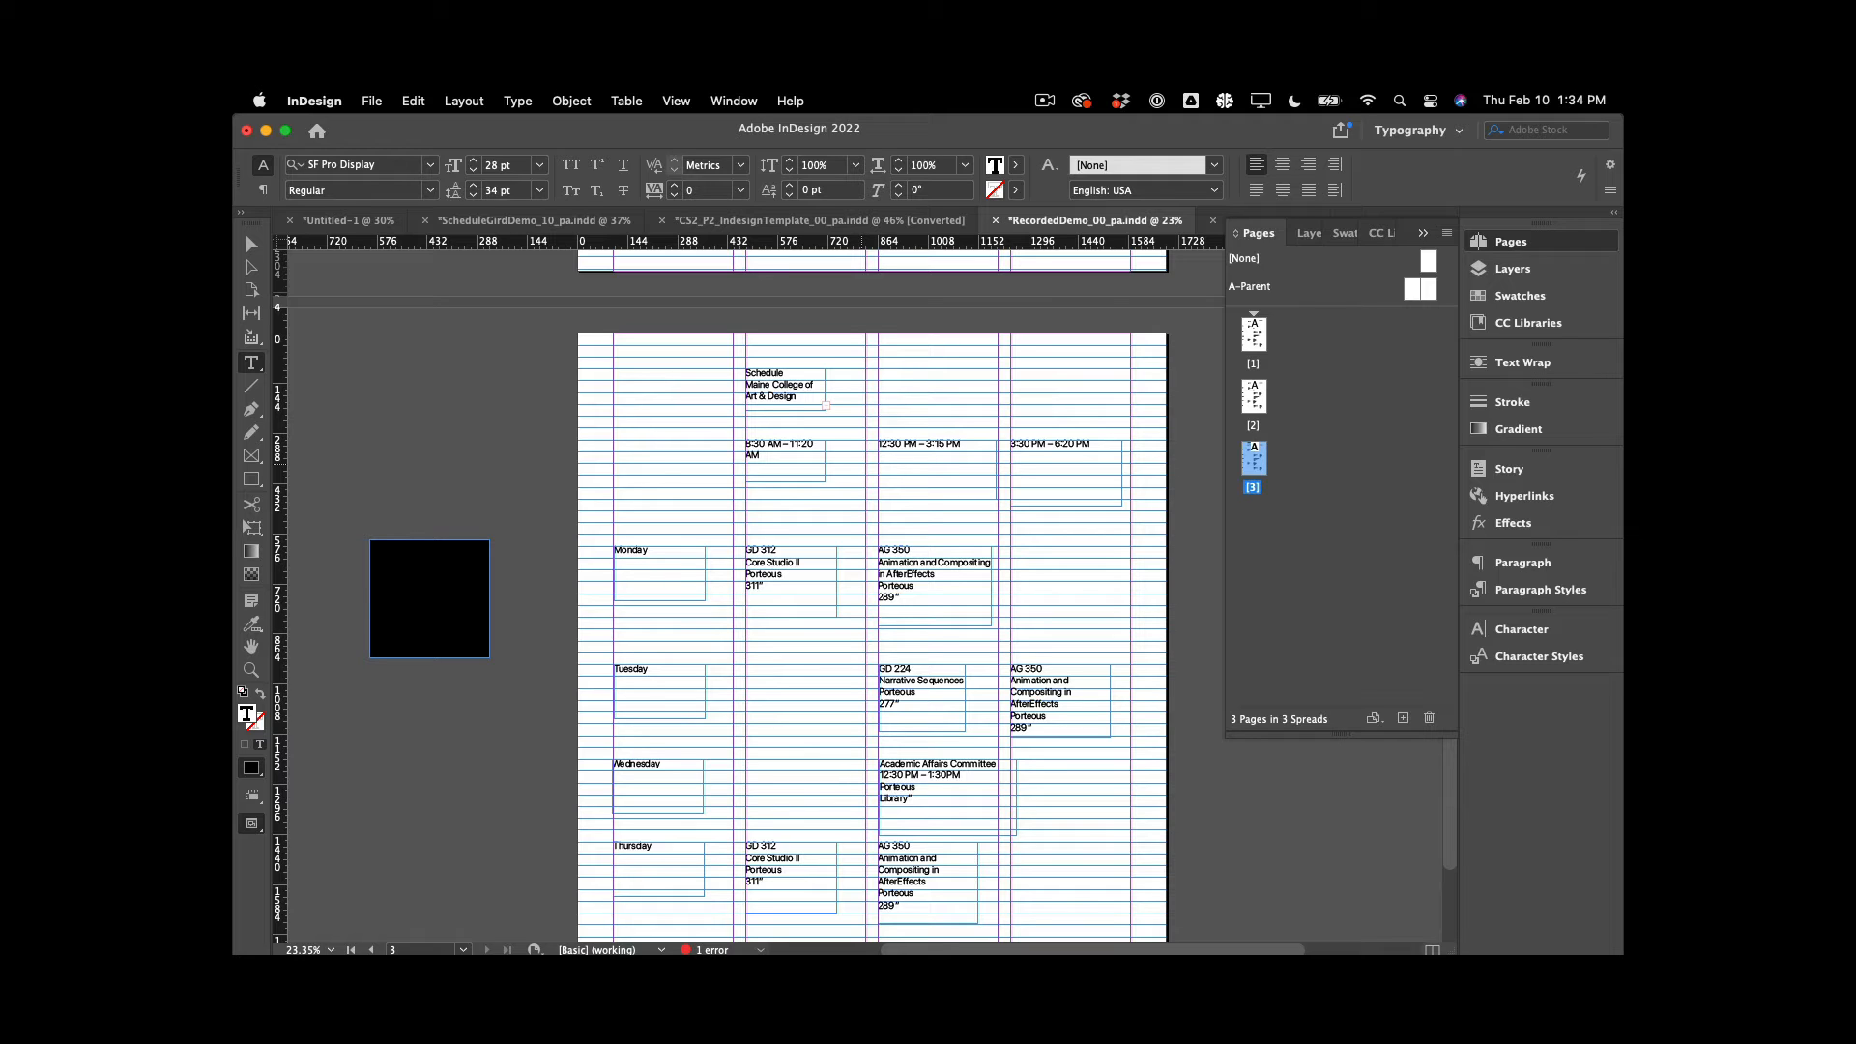
left_click(251, 244)
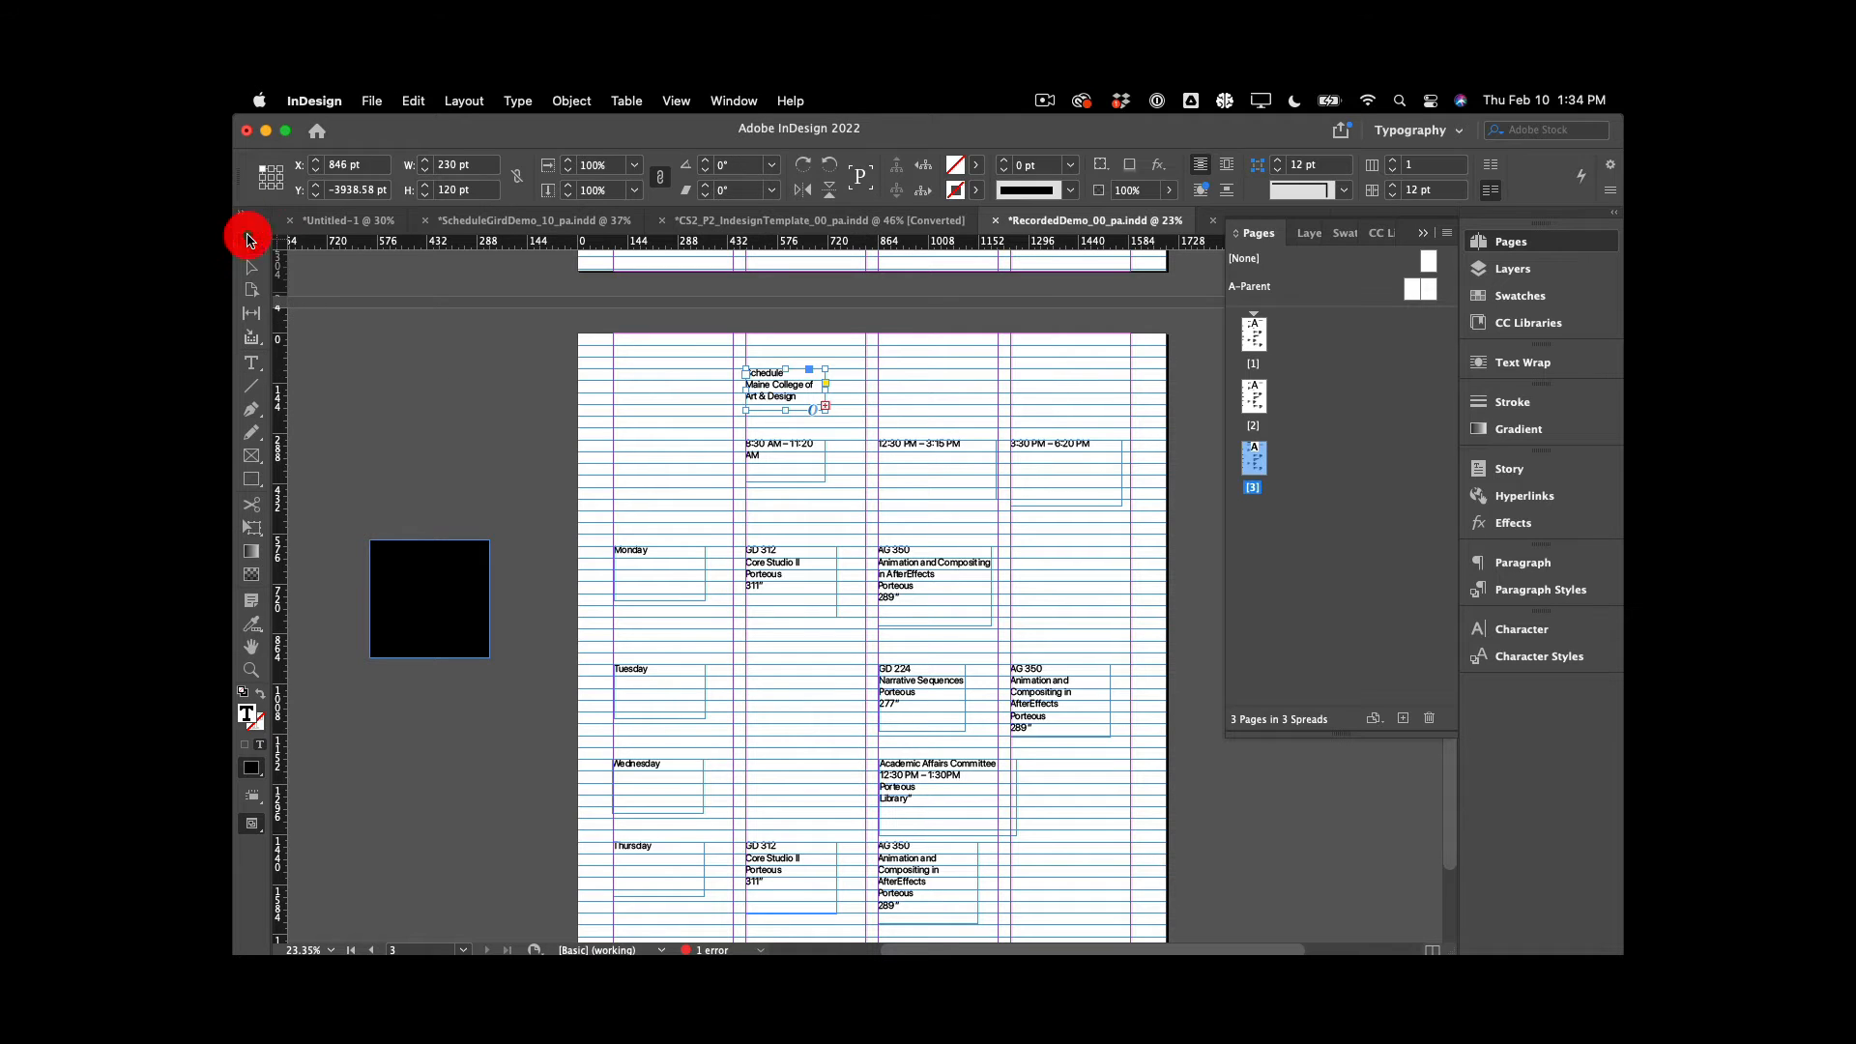
left_click_drag(826, 410, 949, 476)
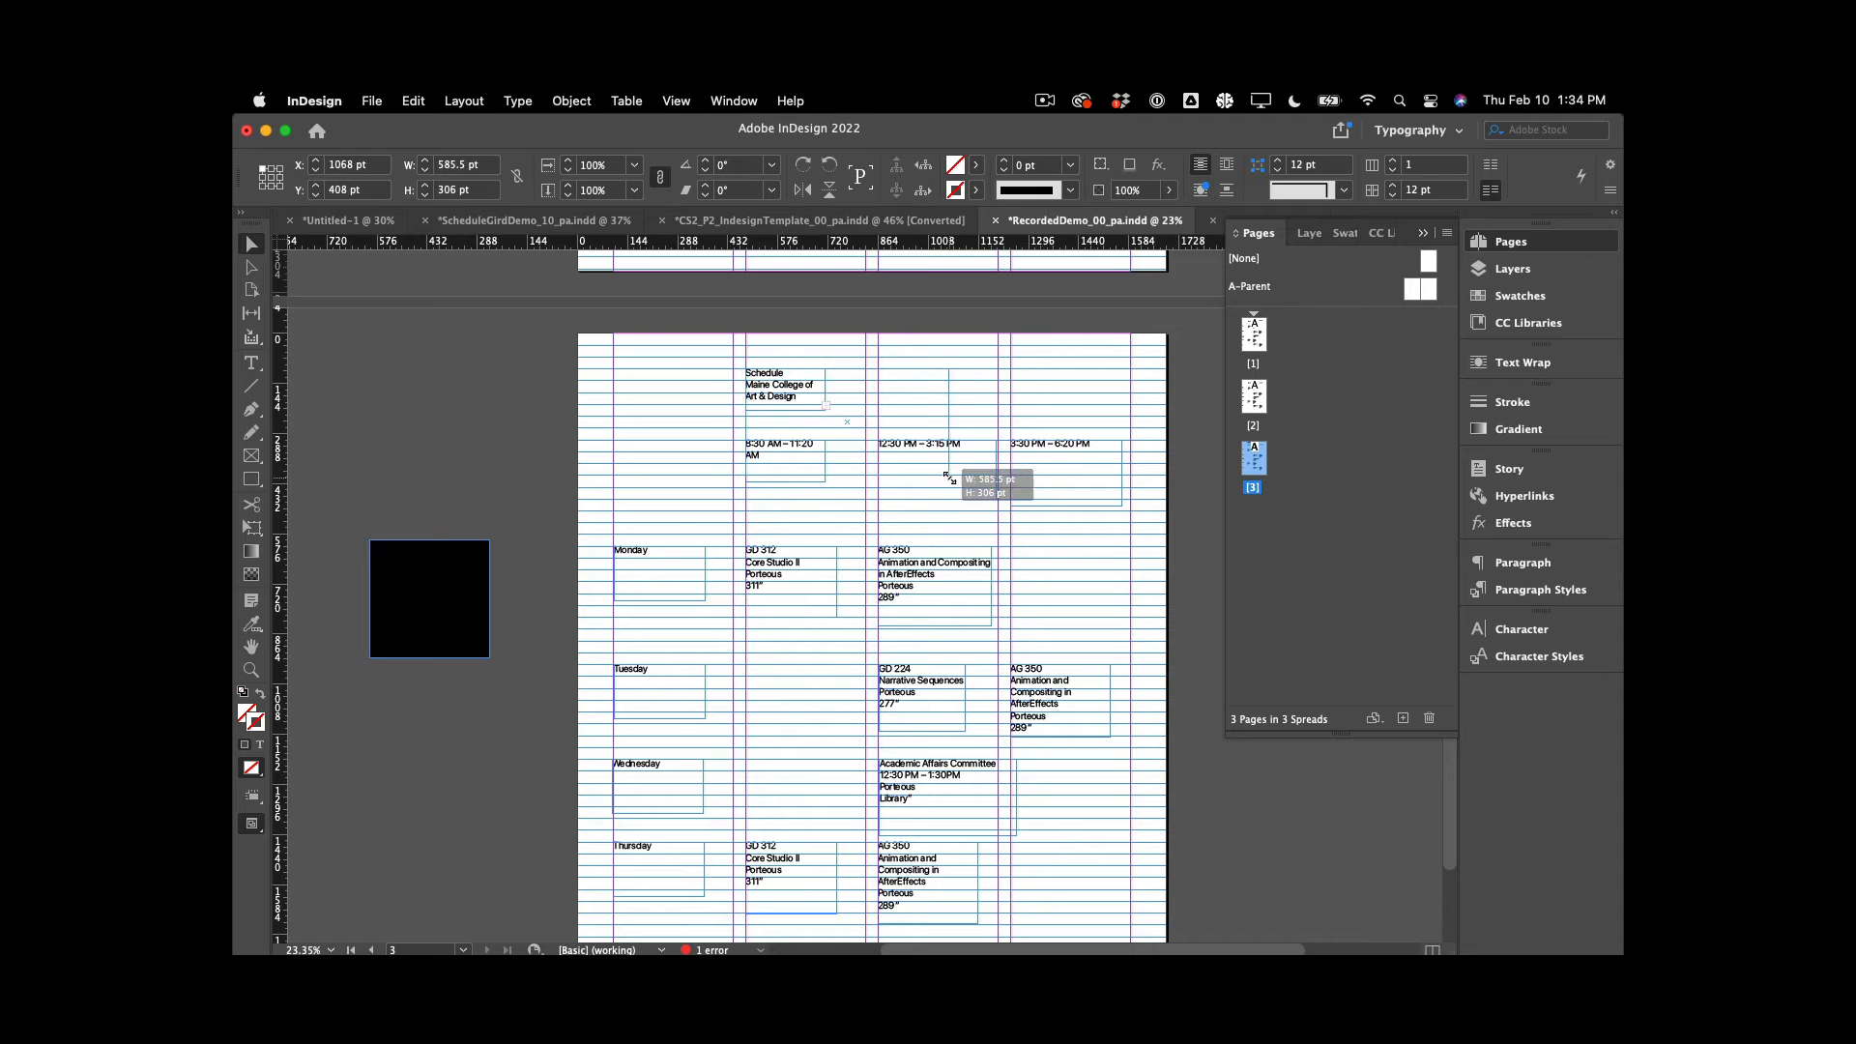
double_click(766, 396)
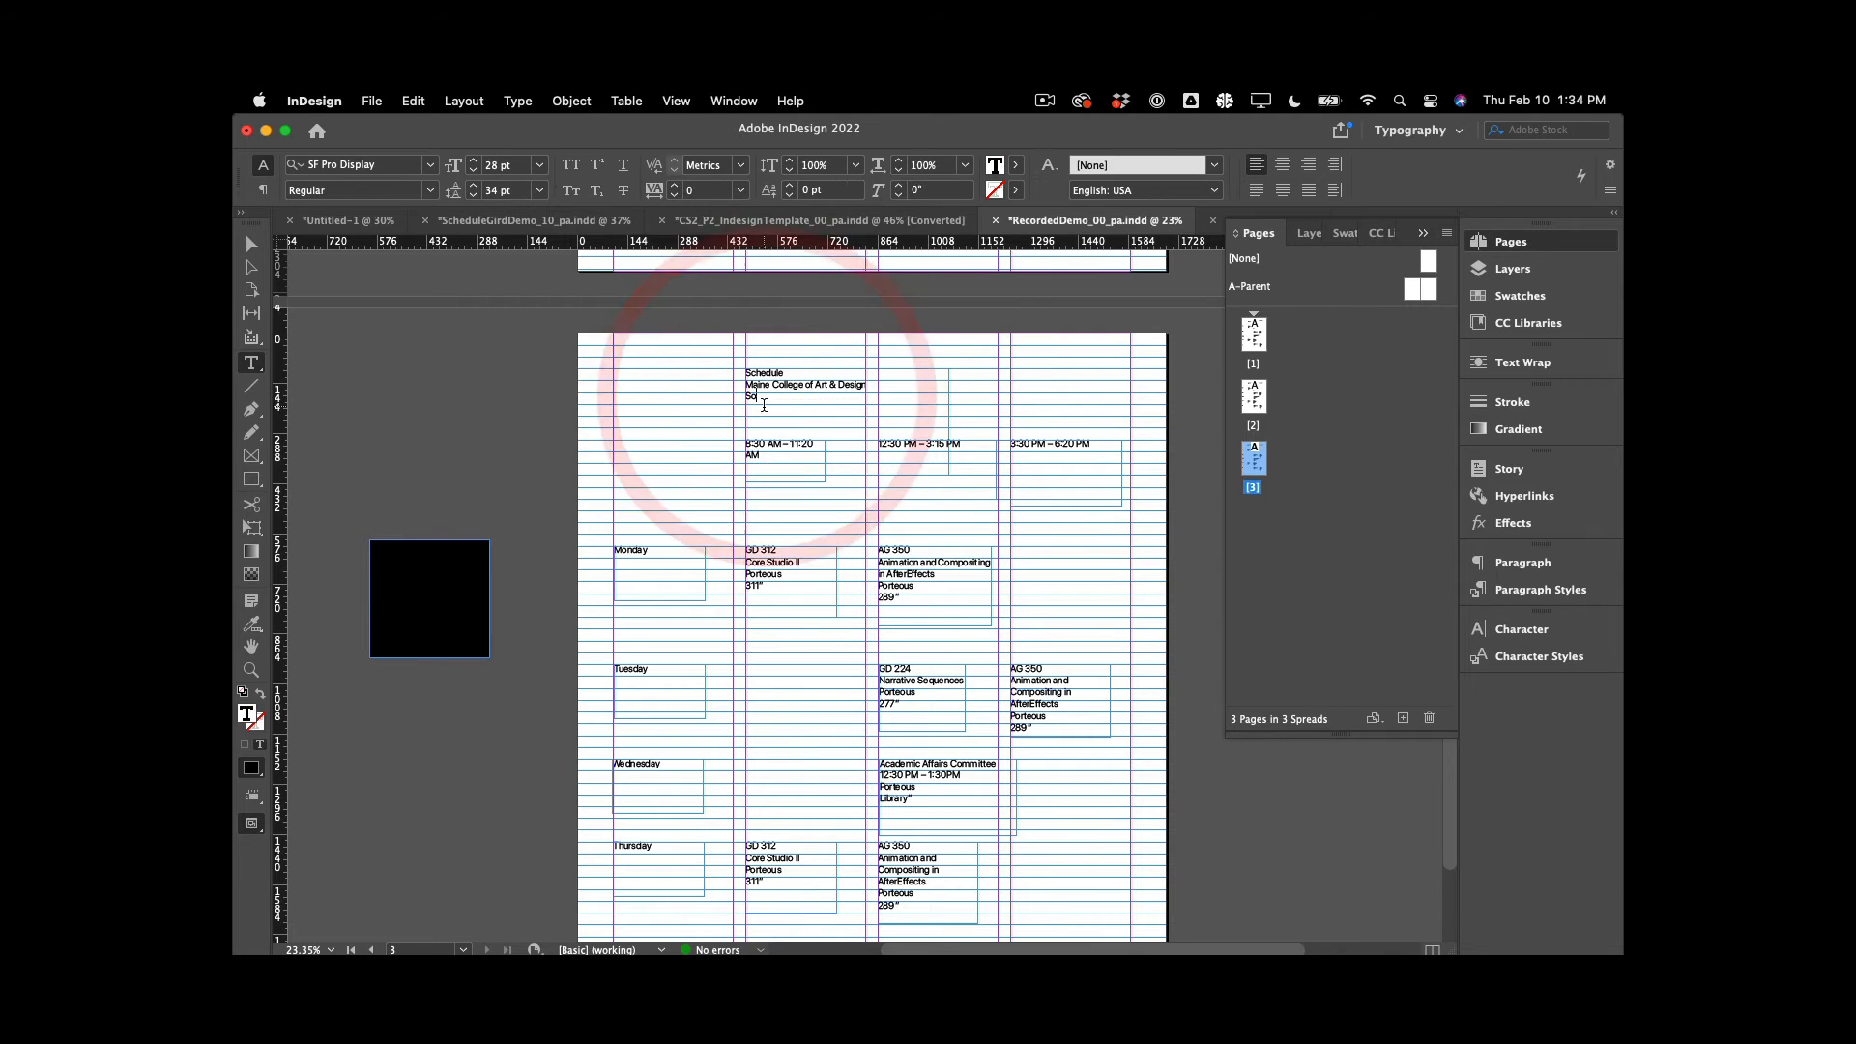
key("BackSpace")
type("prin")
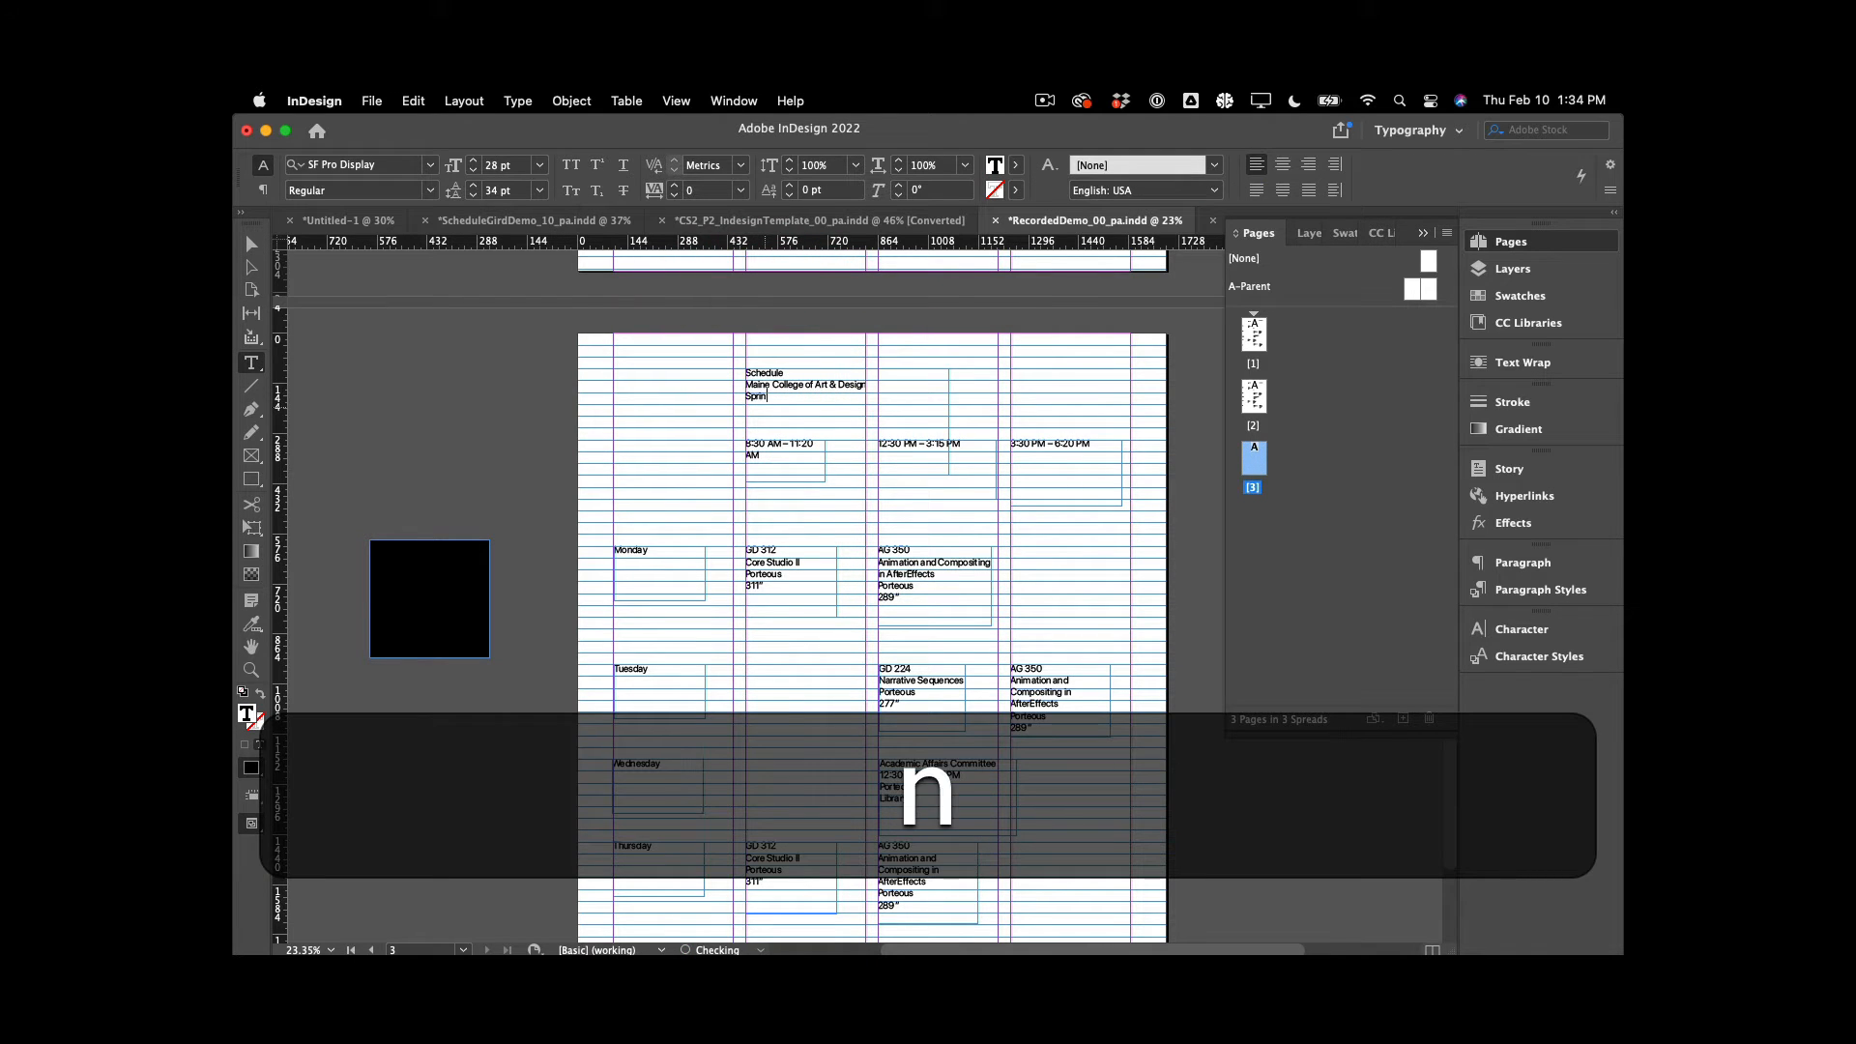
type("g 2022")
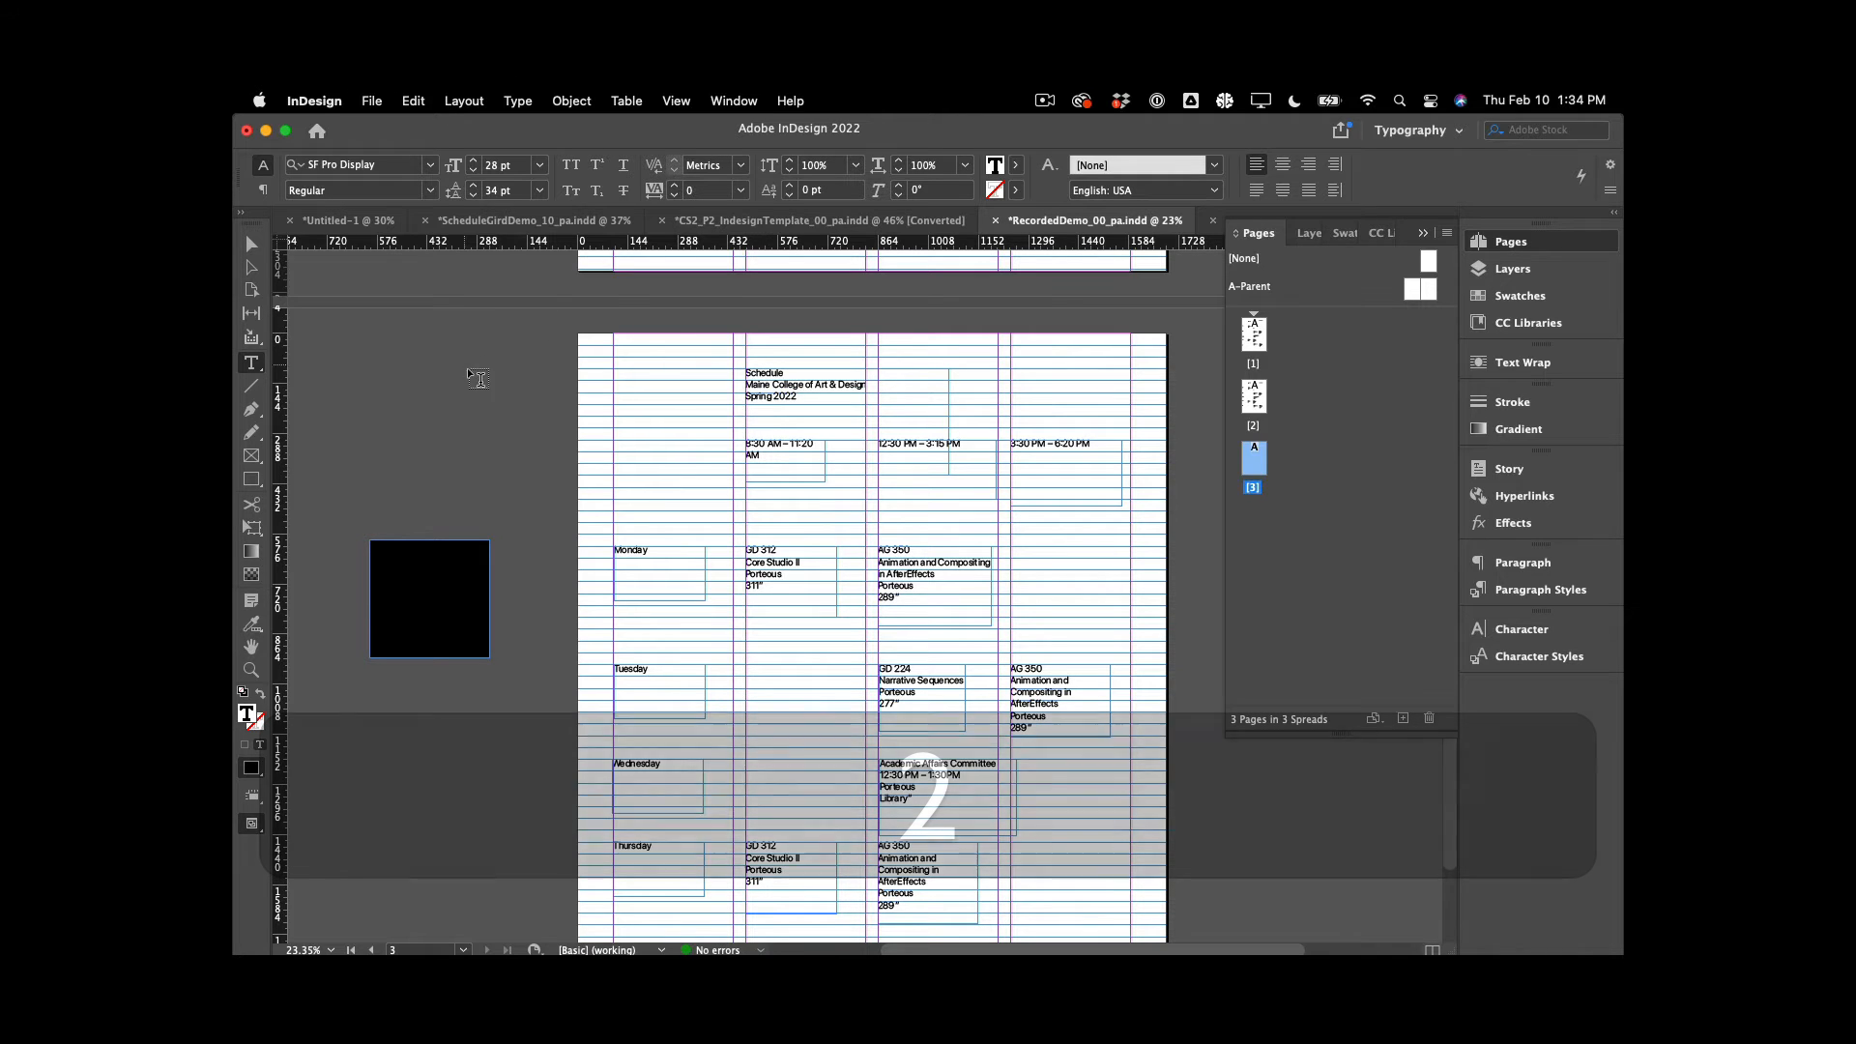
Shorten the title frame to 136 pt high and check the page in presentation mode
left_click(252, 244)
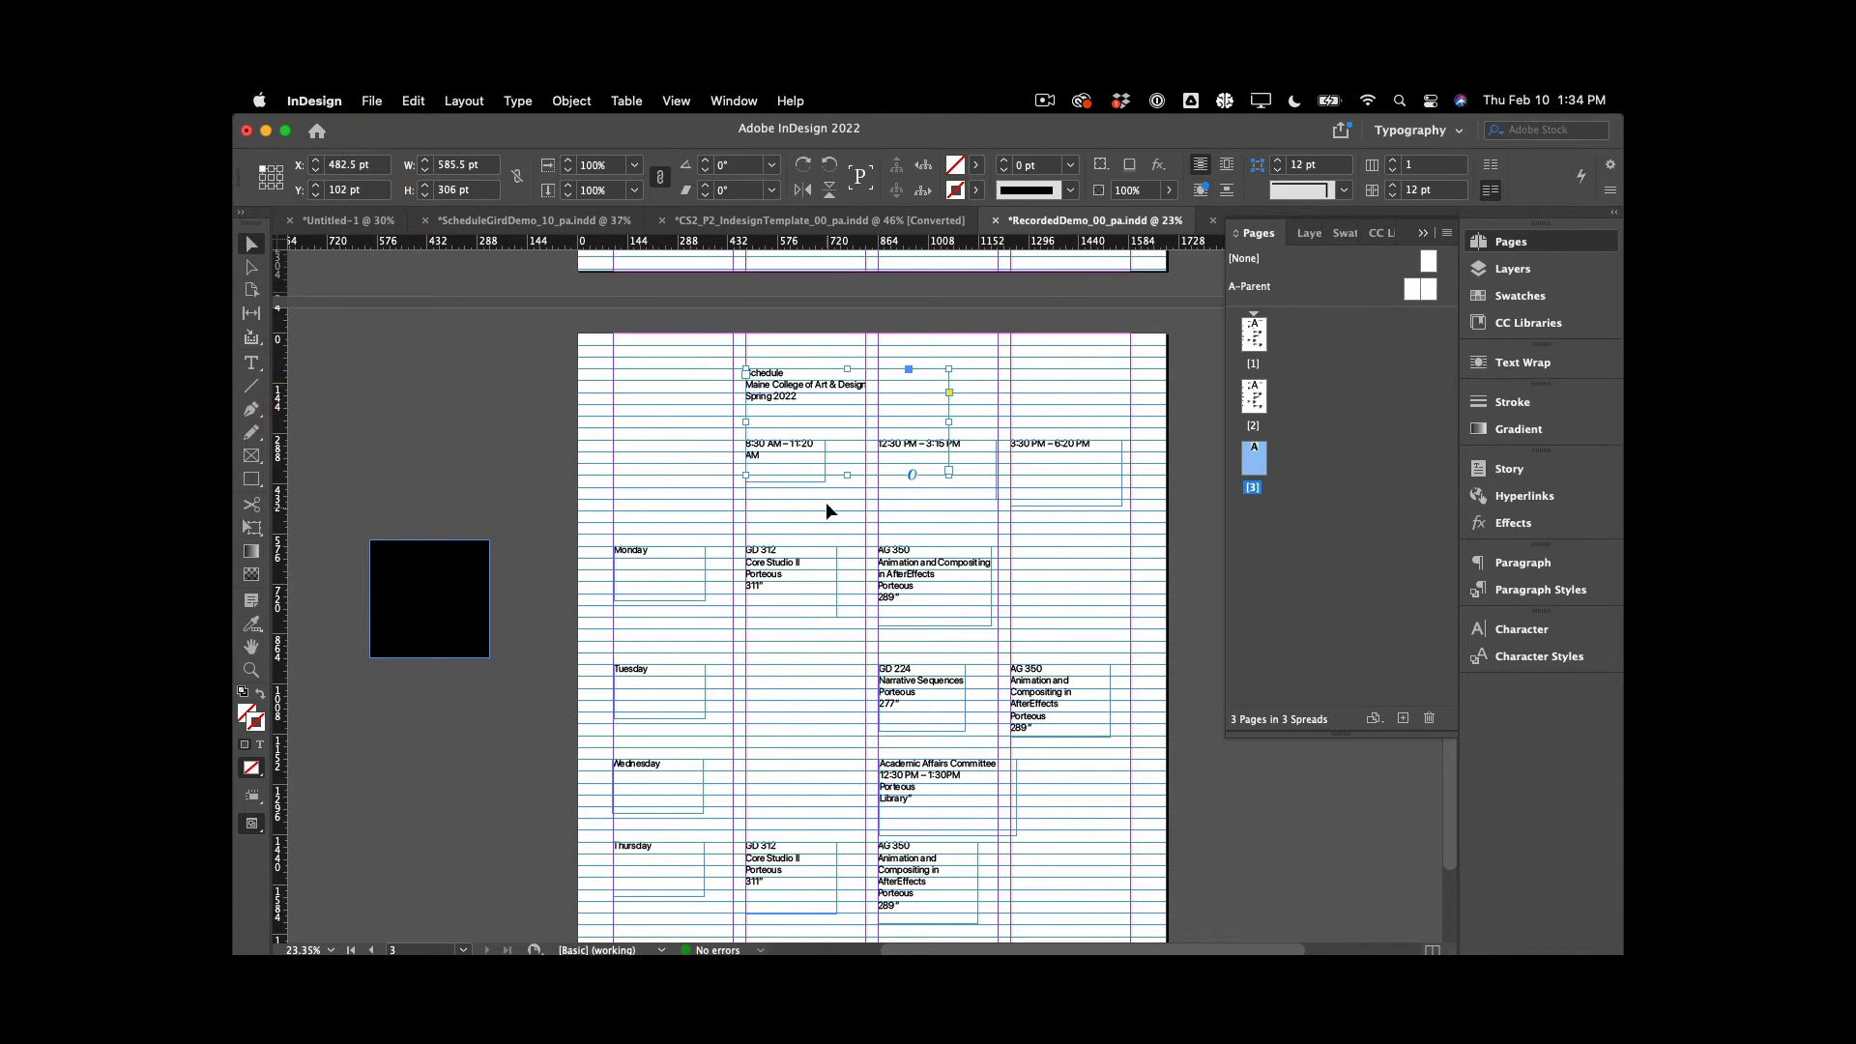
left_click_drag(847, 477, 851, 414)
left_click(595, 411)
left_click(848, 389)
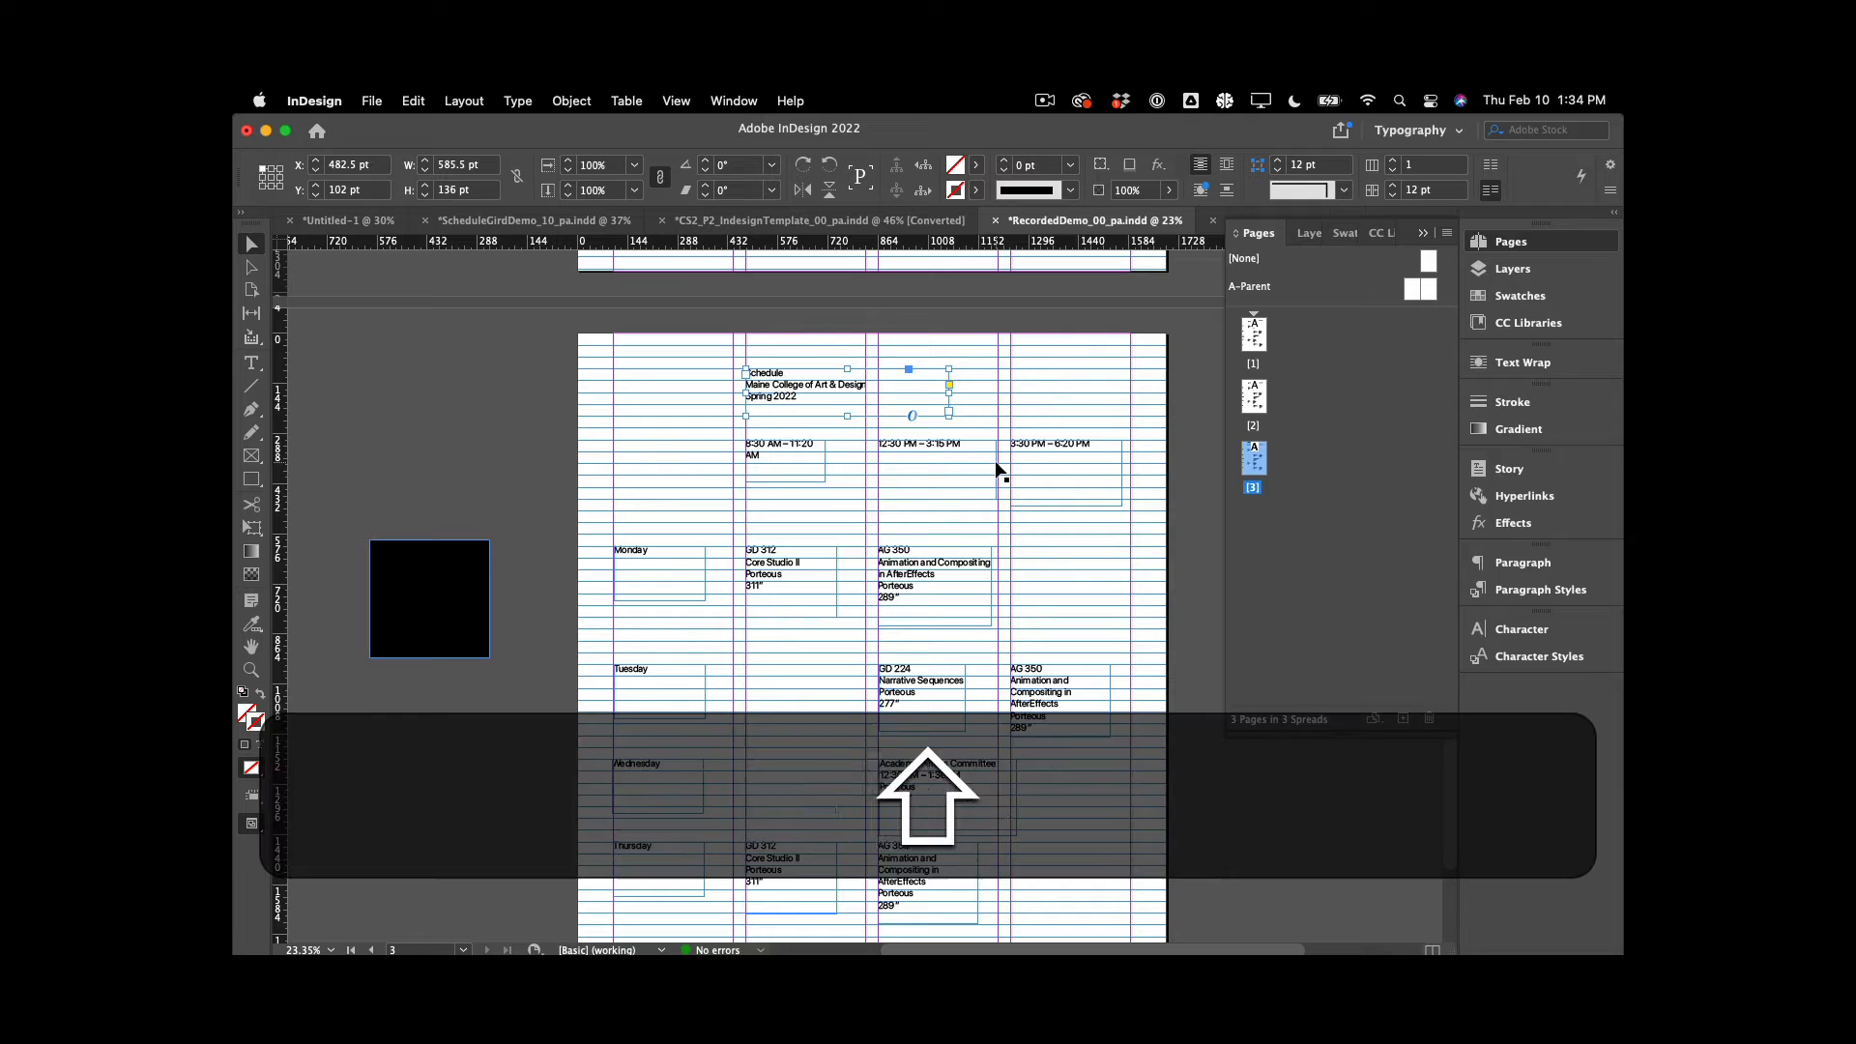
key("shift+w")
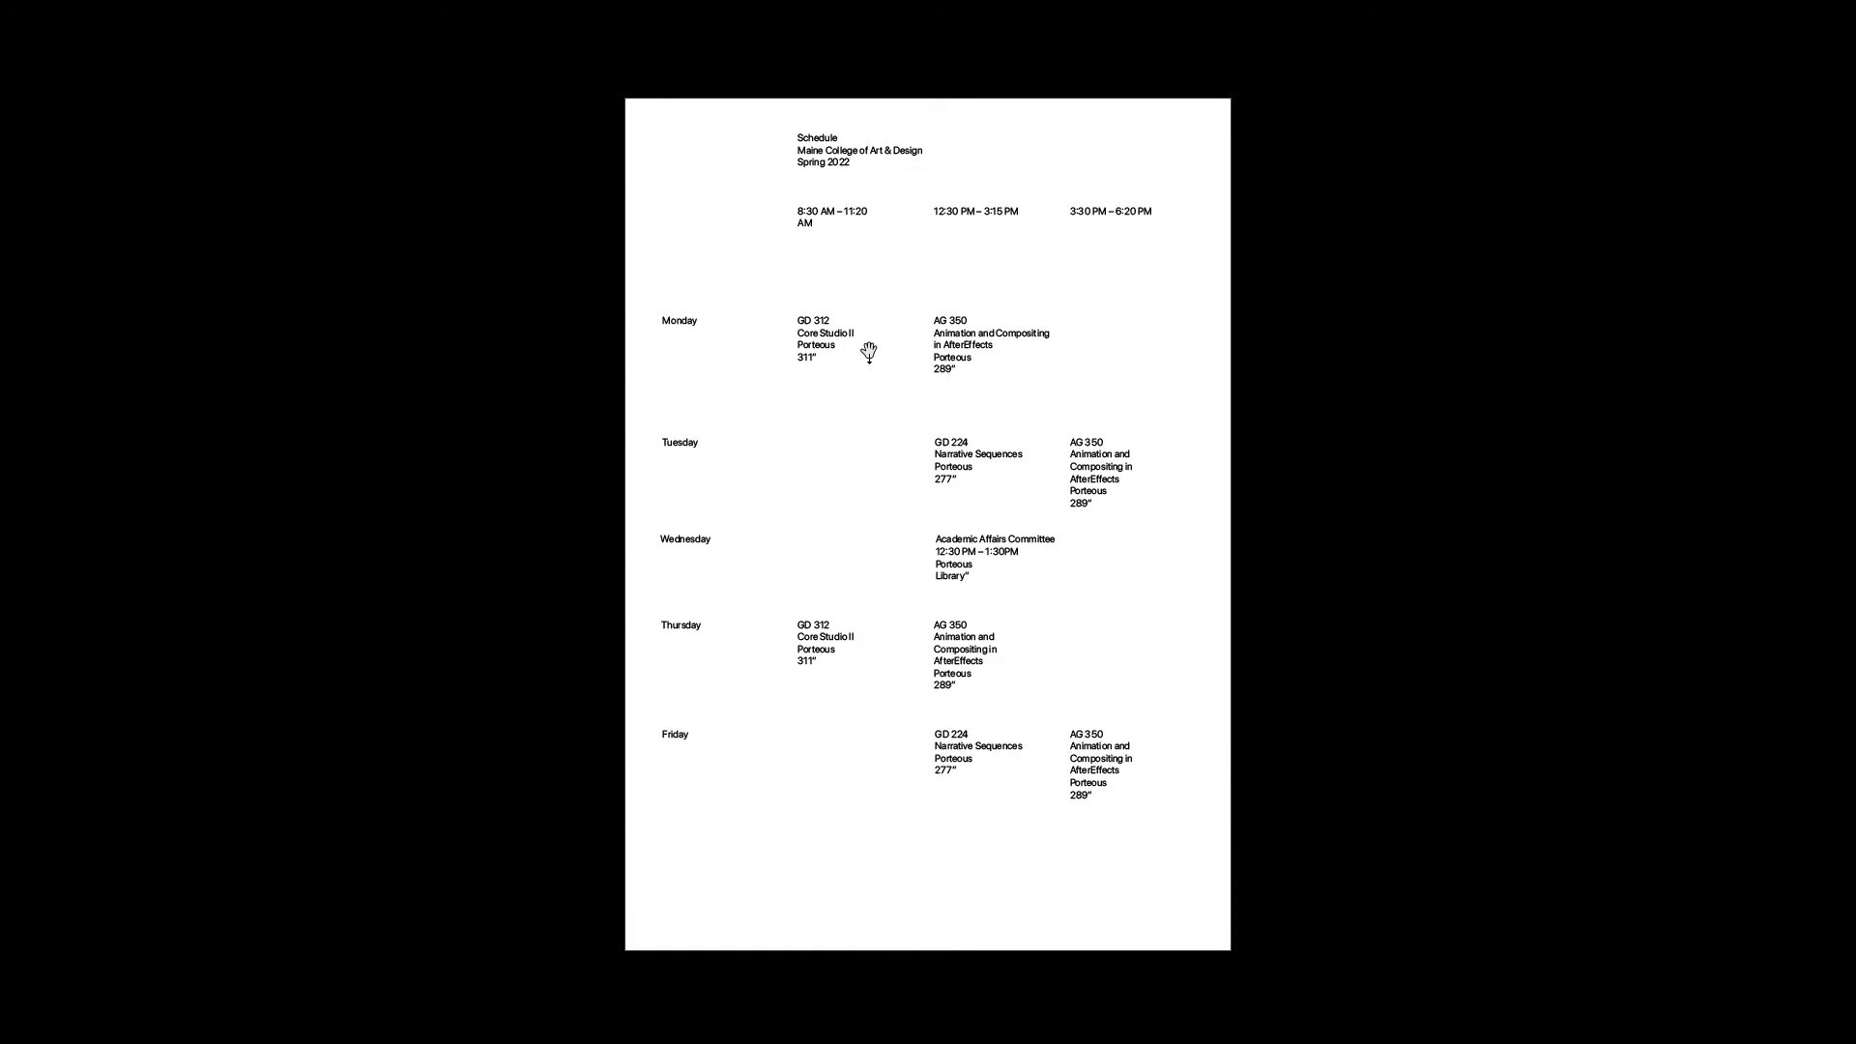
key("Escape")
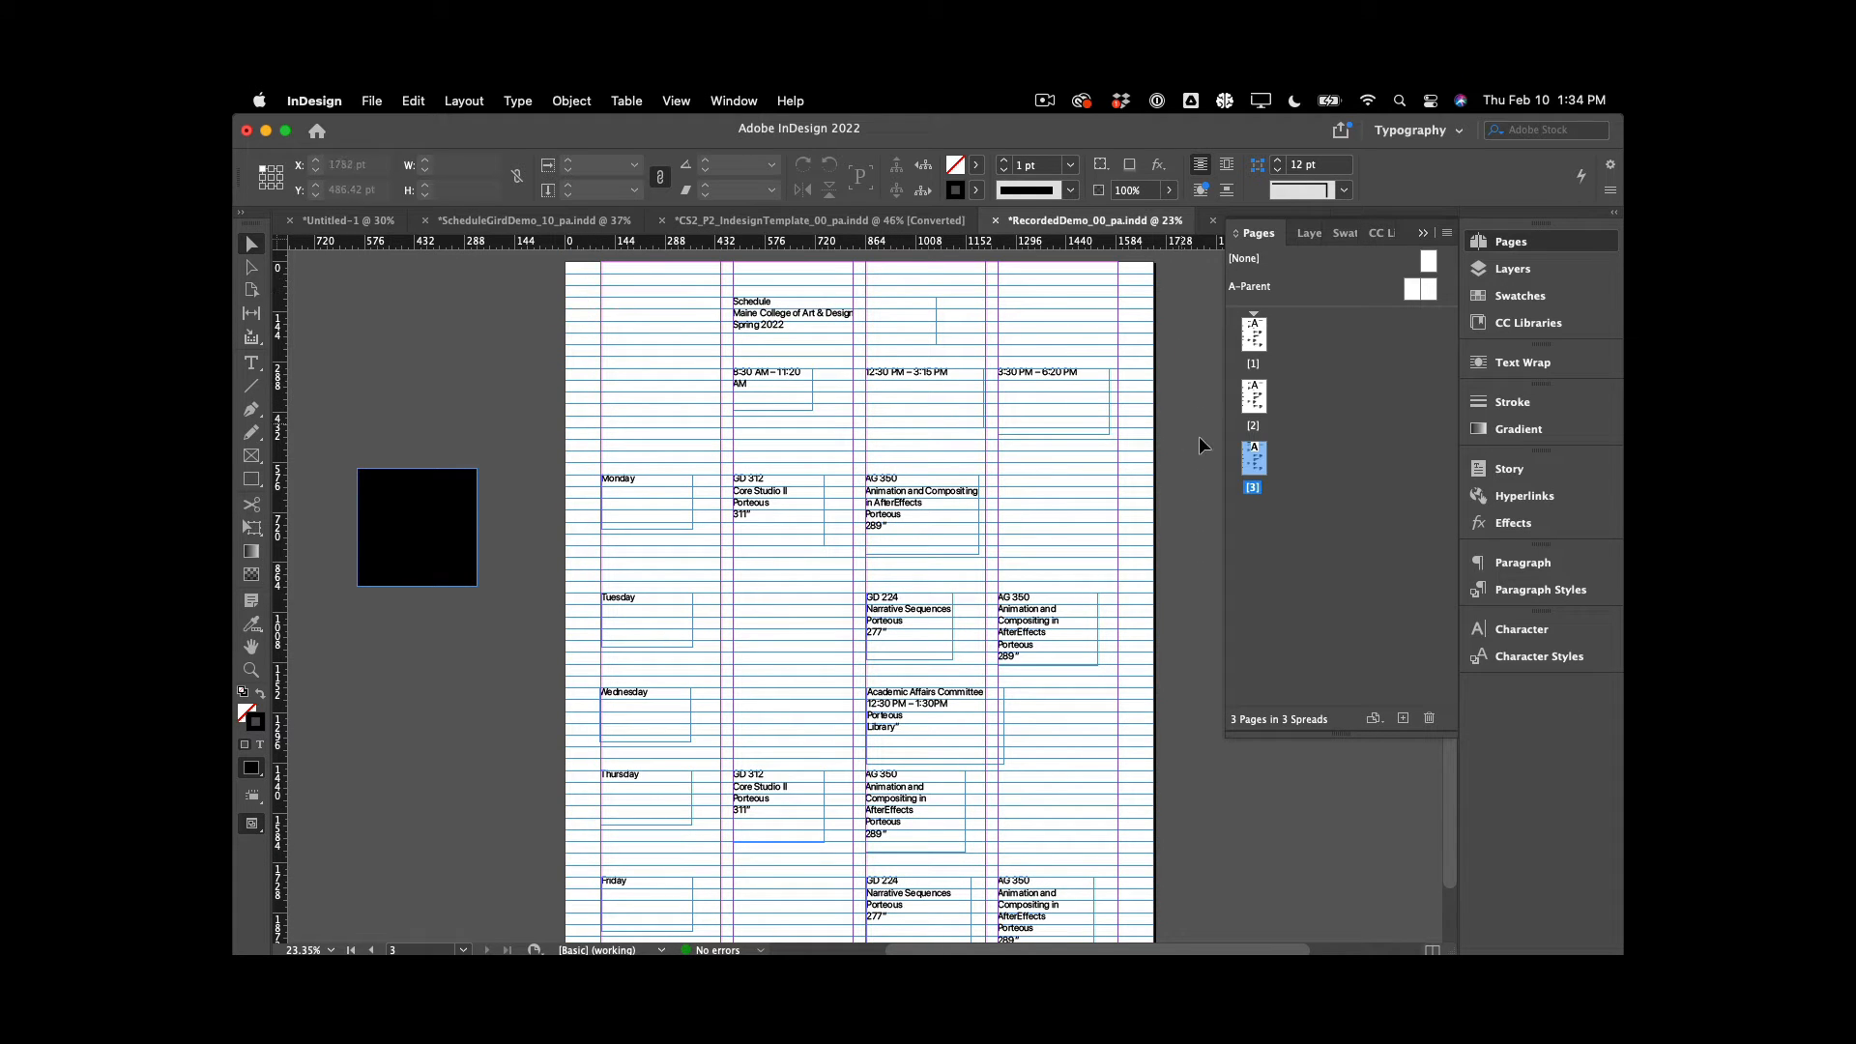
Duplicate page 3 as a new page 4 and look over the copied schedule
left_click_drag(1254, 465, 1267, 488)
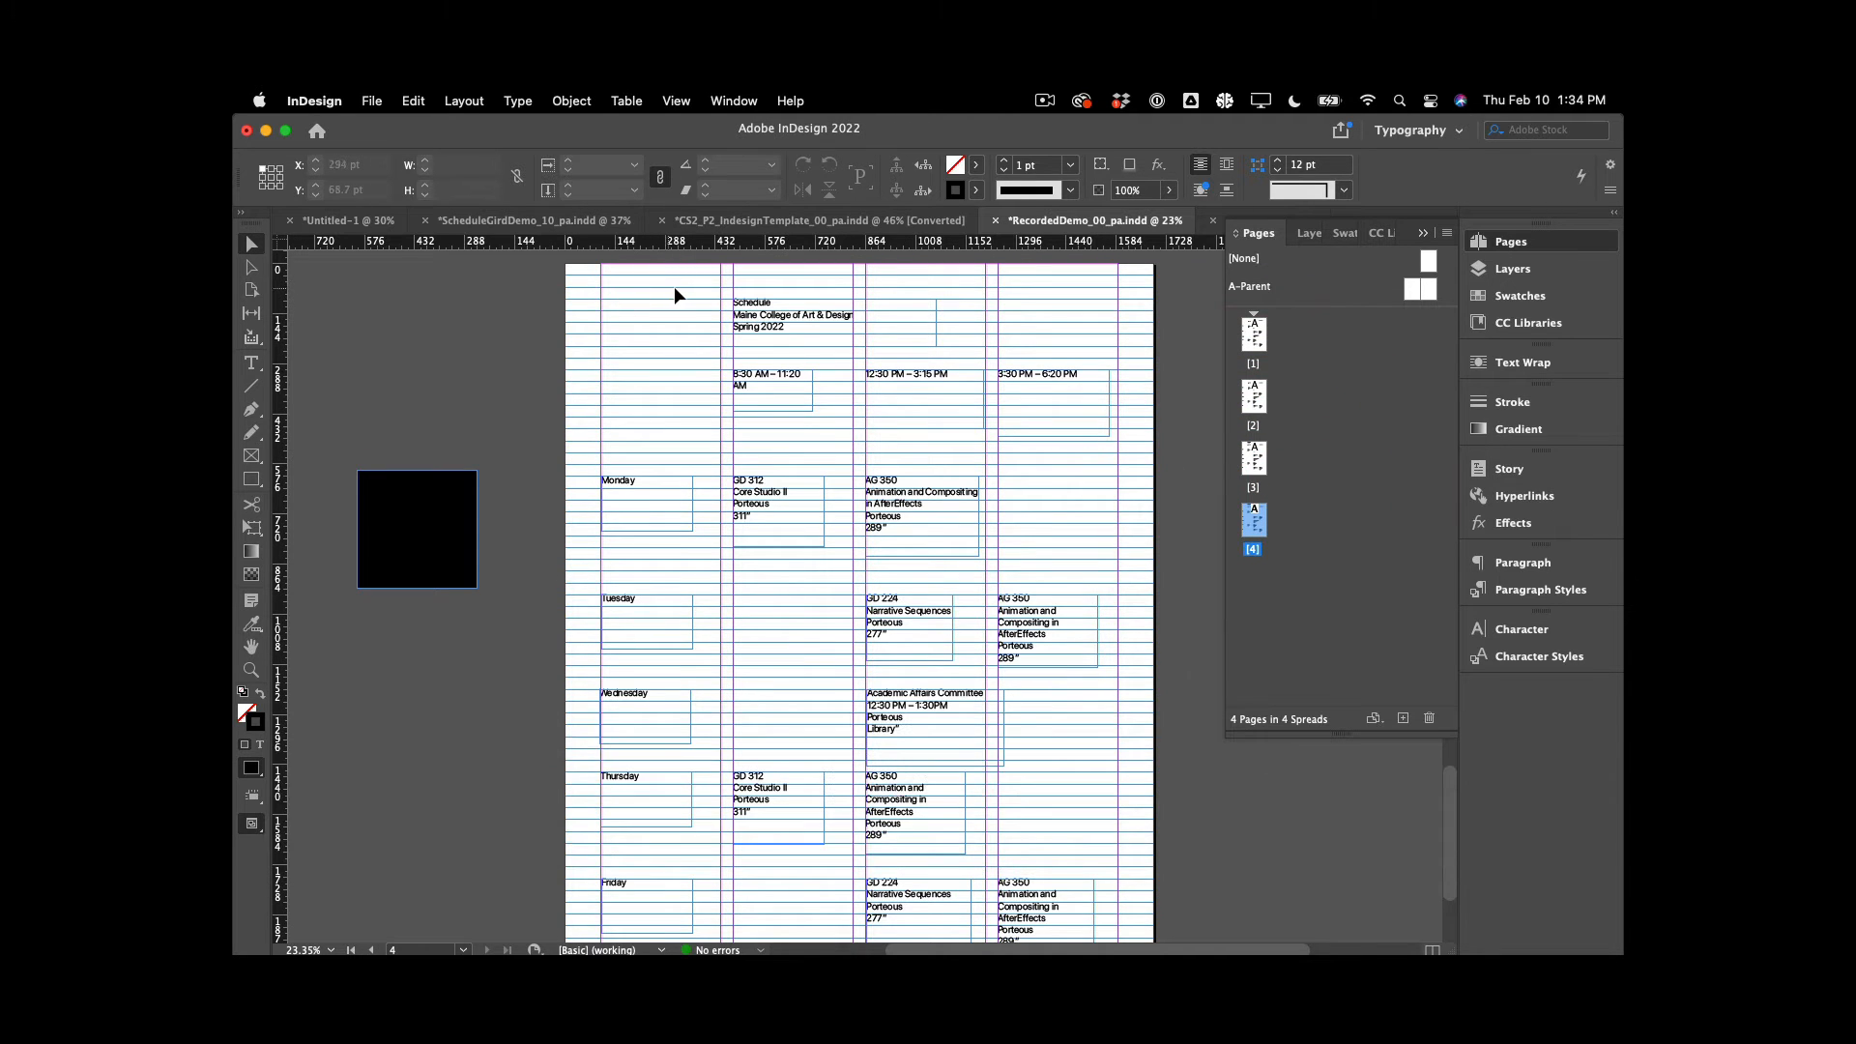
scroll(1050, 750, "down", 3)
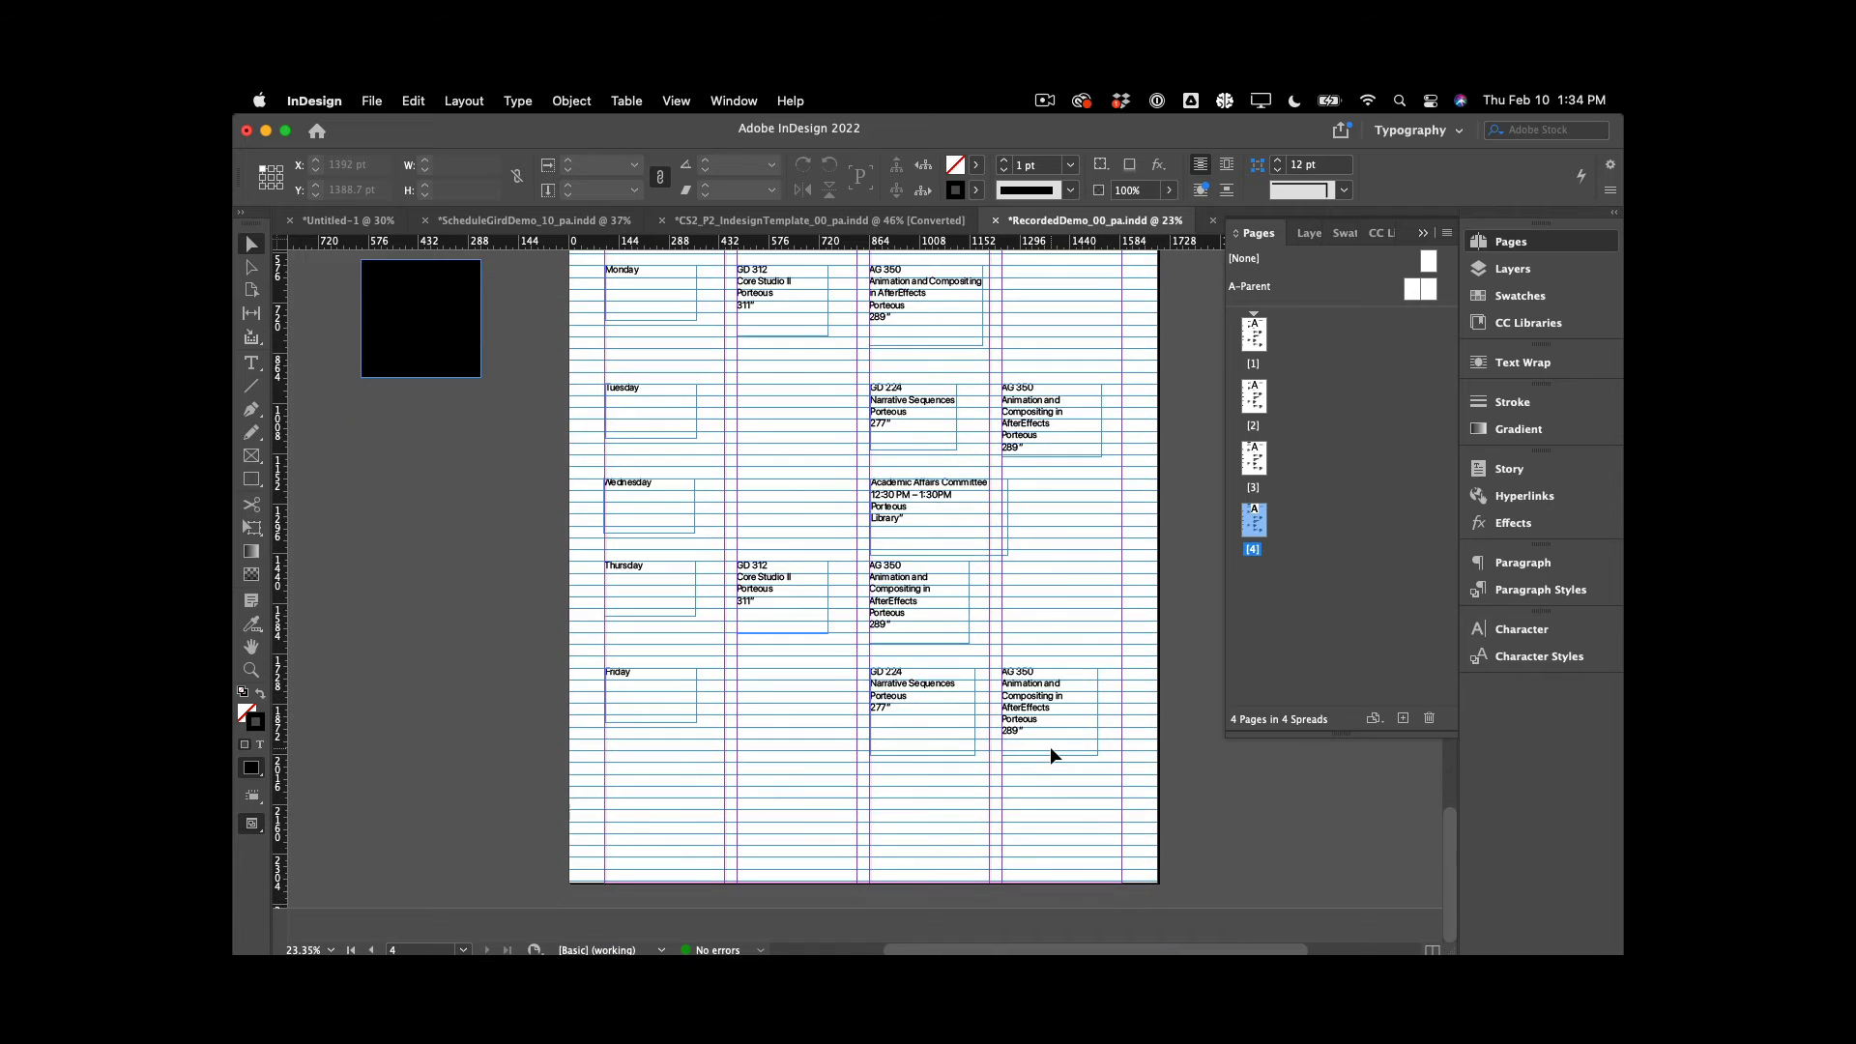
scroll(1049, 746, "up", 3)
scroll(1050, 747, "up", 2)
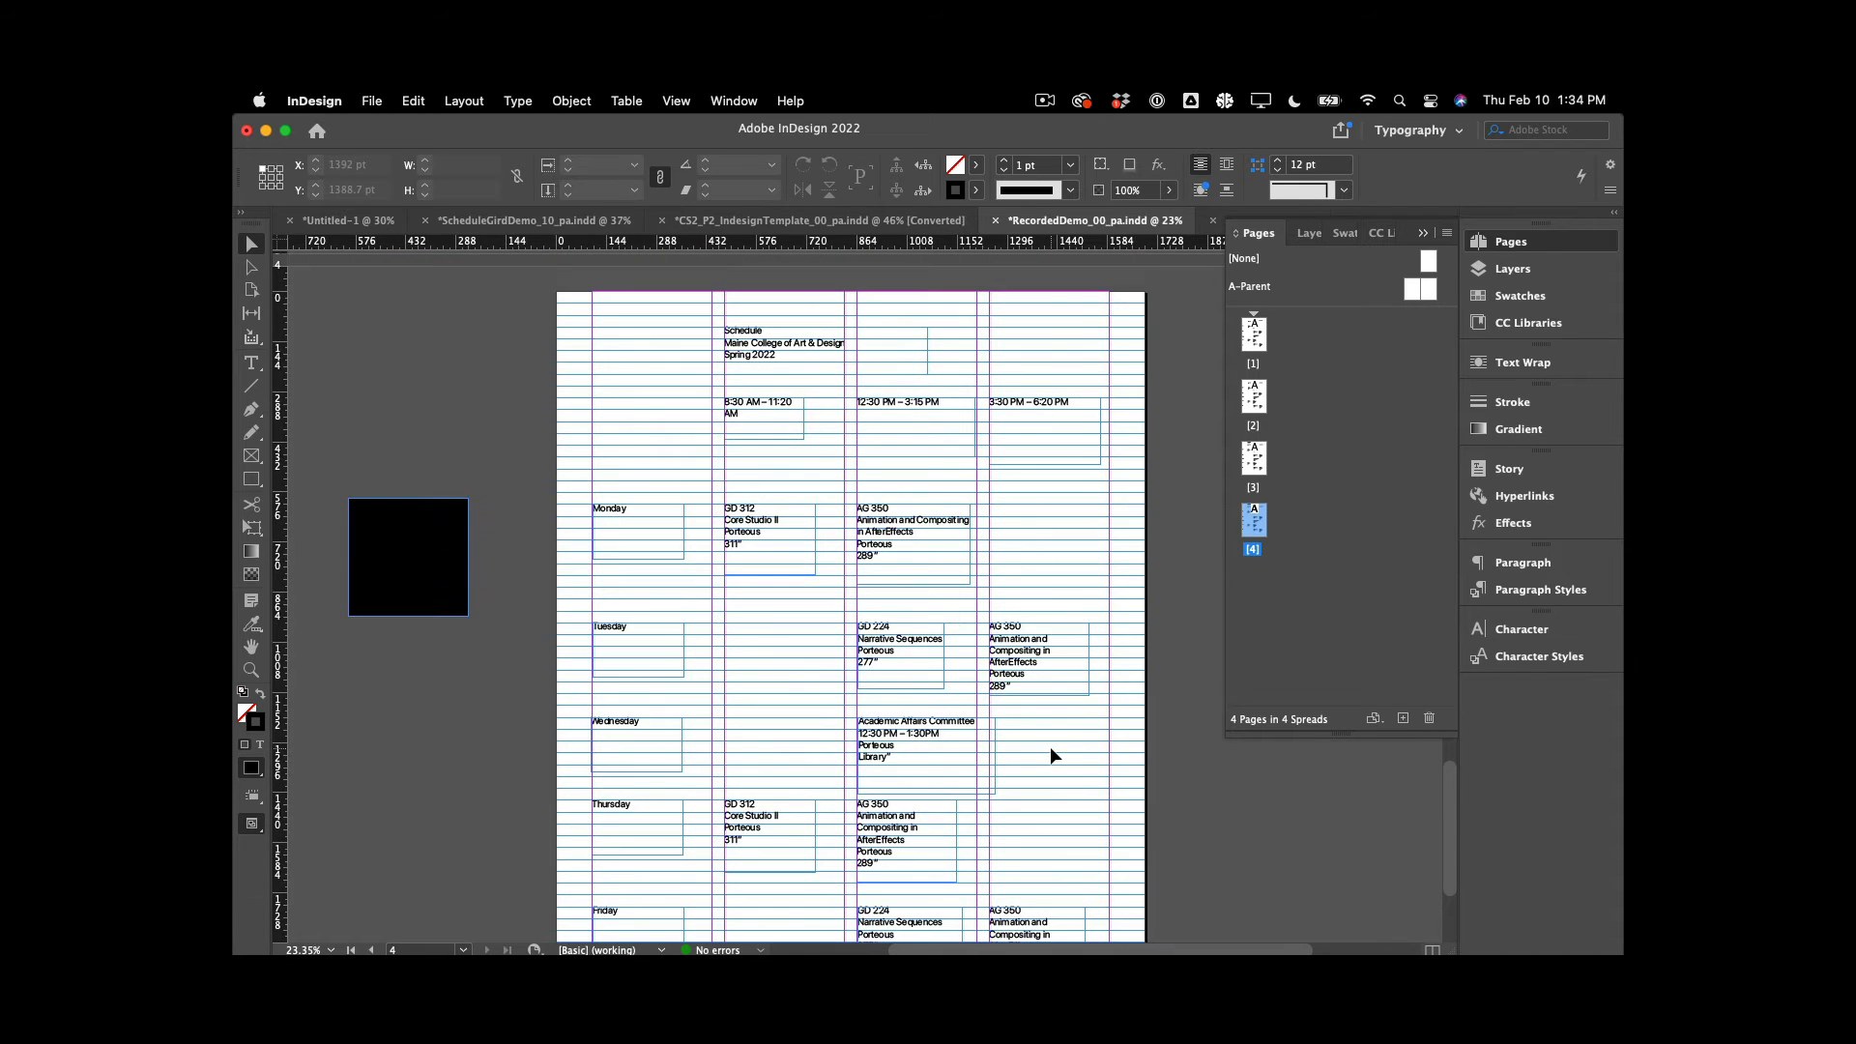
Set page 4's right margin to 5*34 pt, keeping four columns with a 34 pt gutter
left_click(467, 97)
left_click(481, 149)
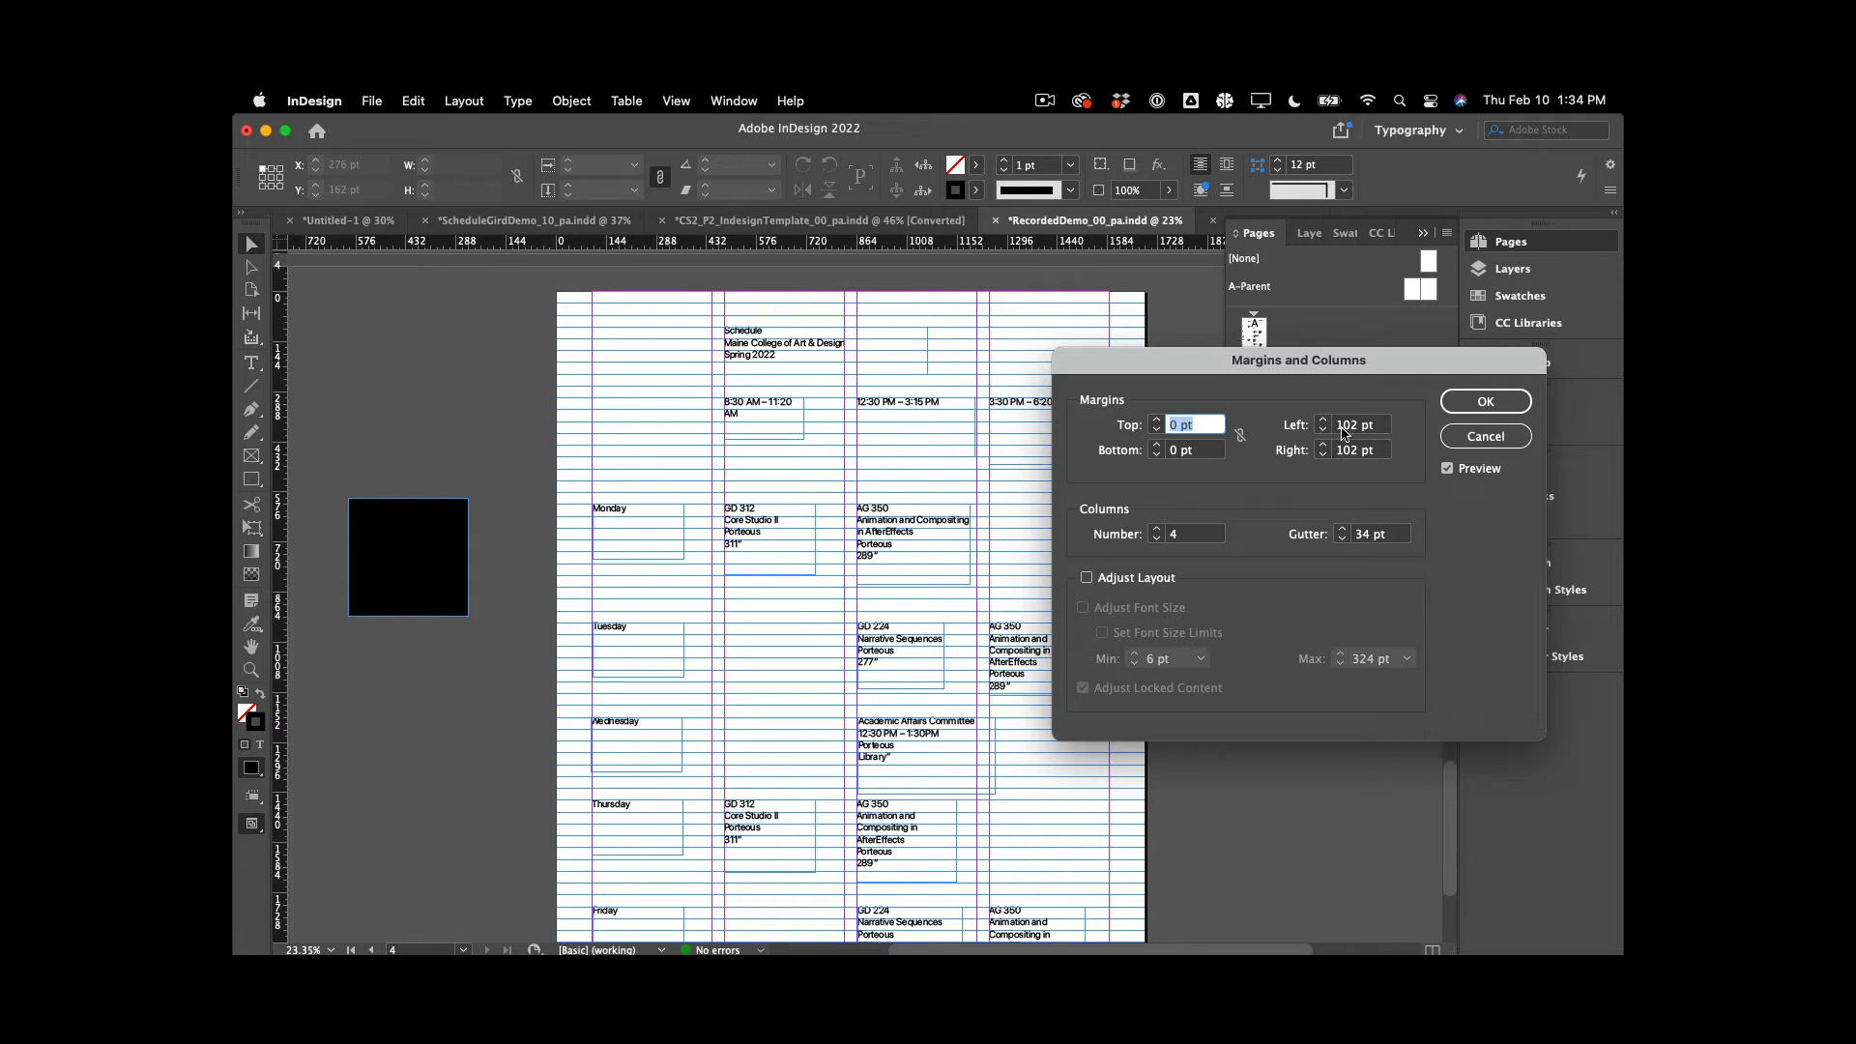
left_click(1380, 457)
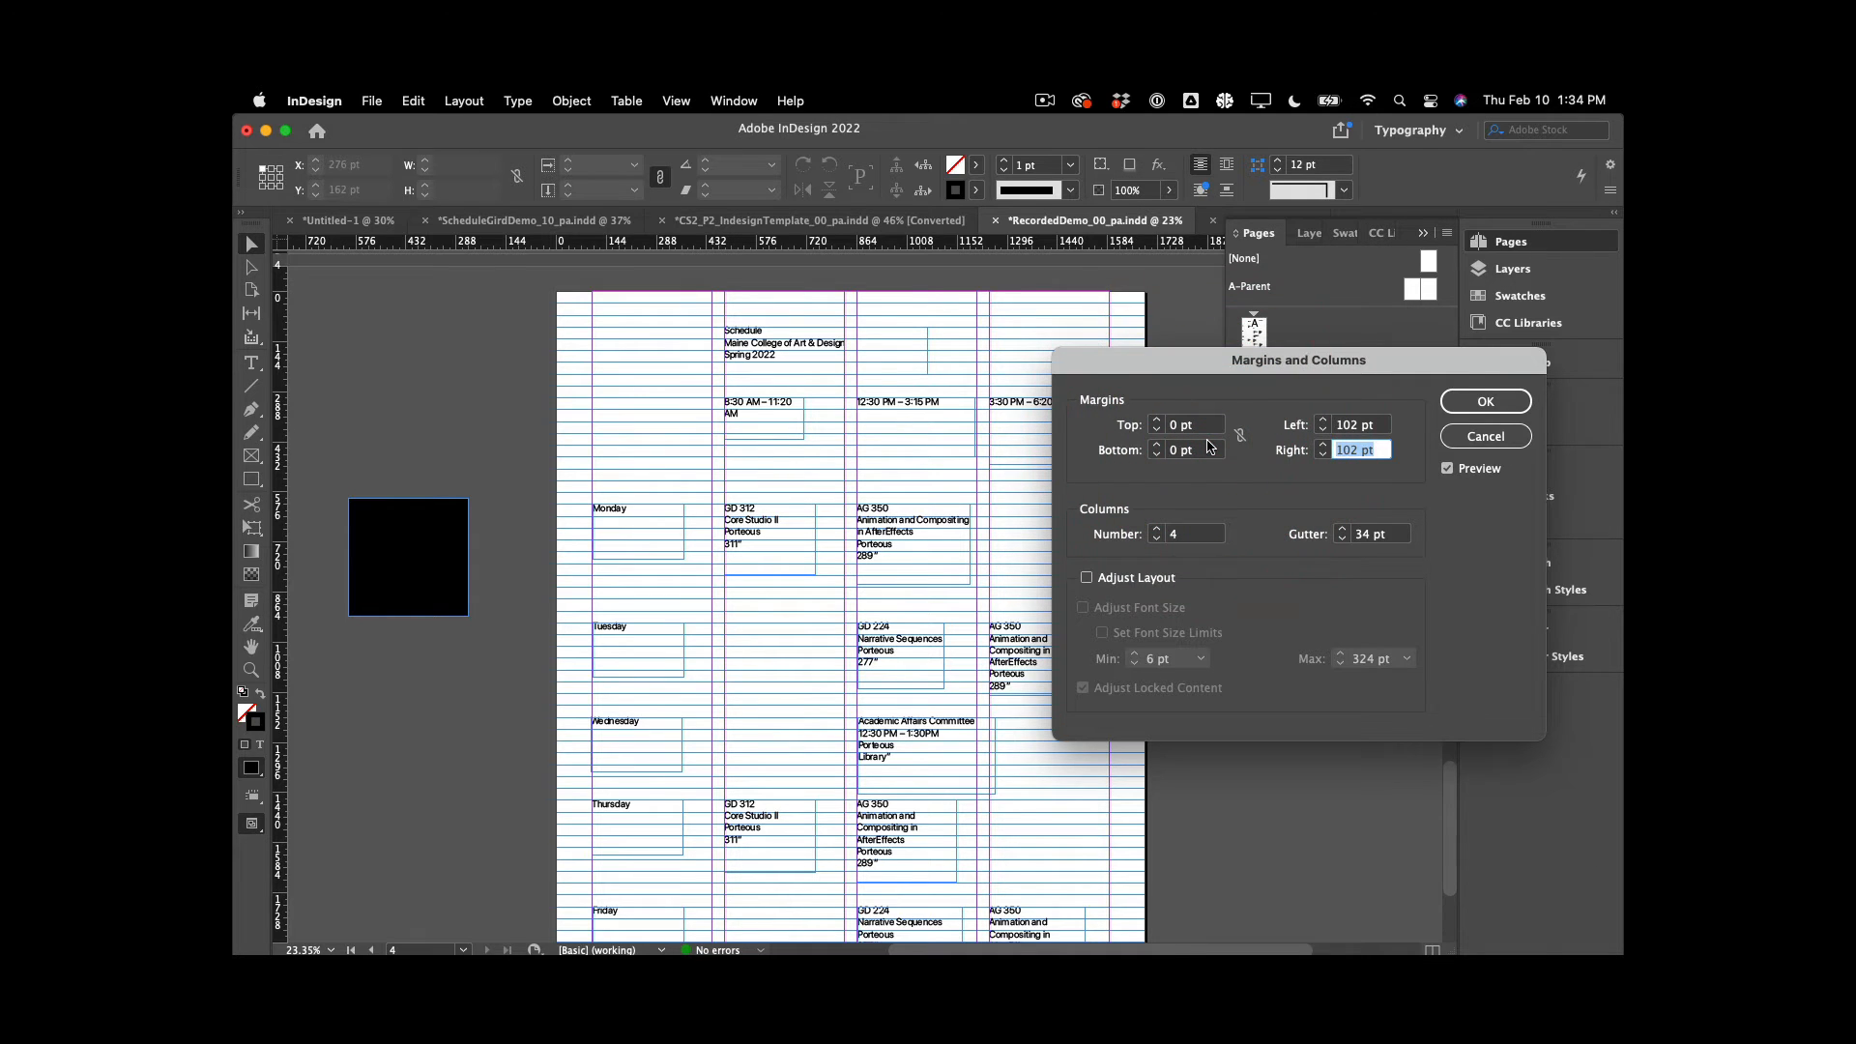
type("5*32")
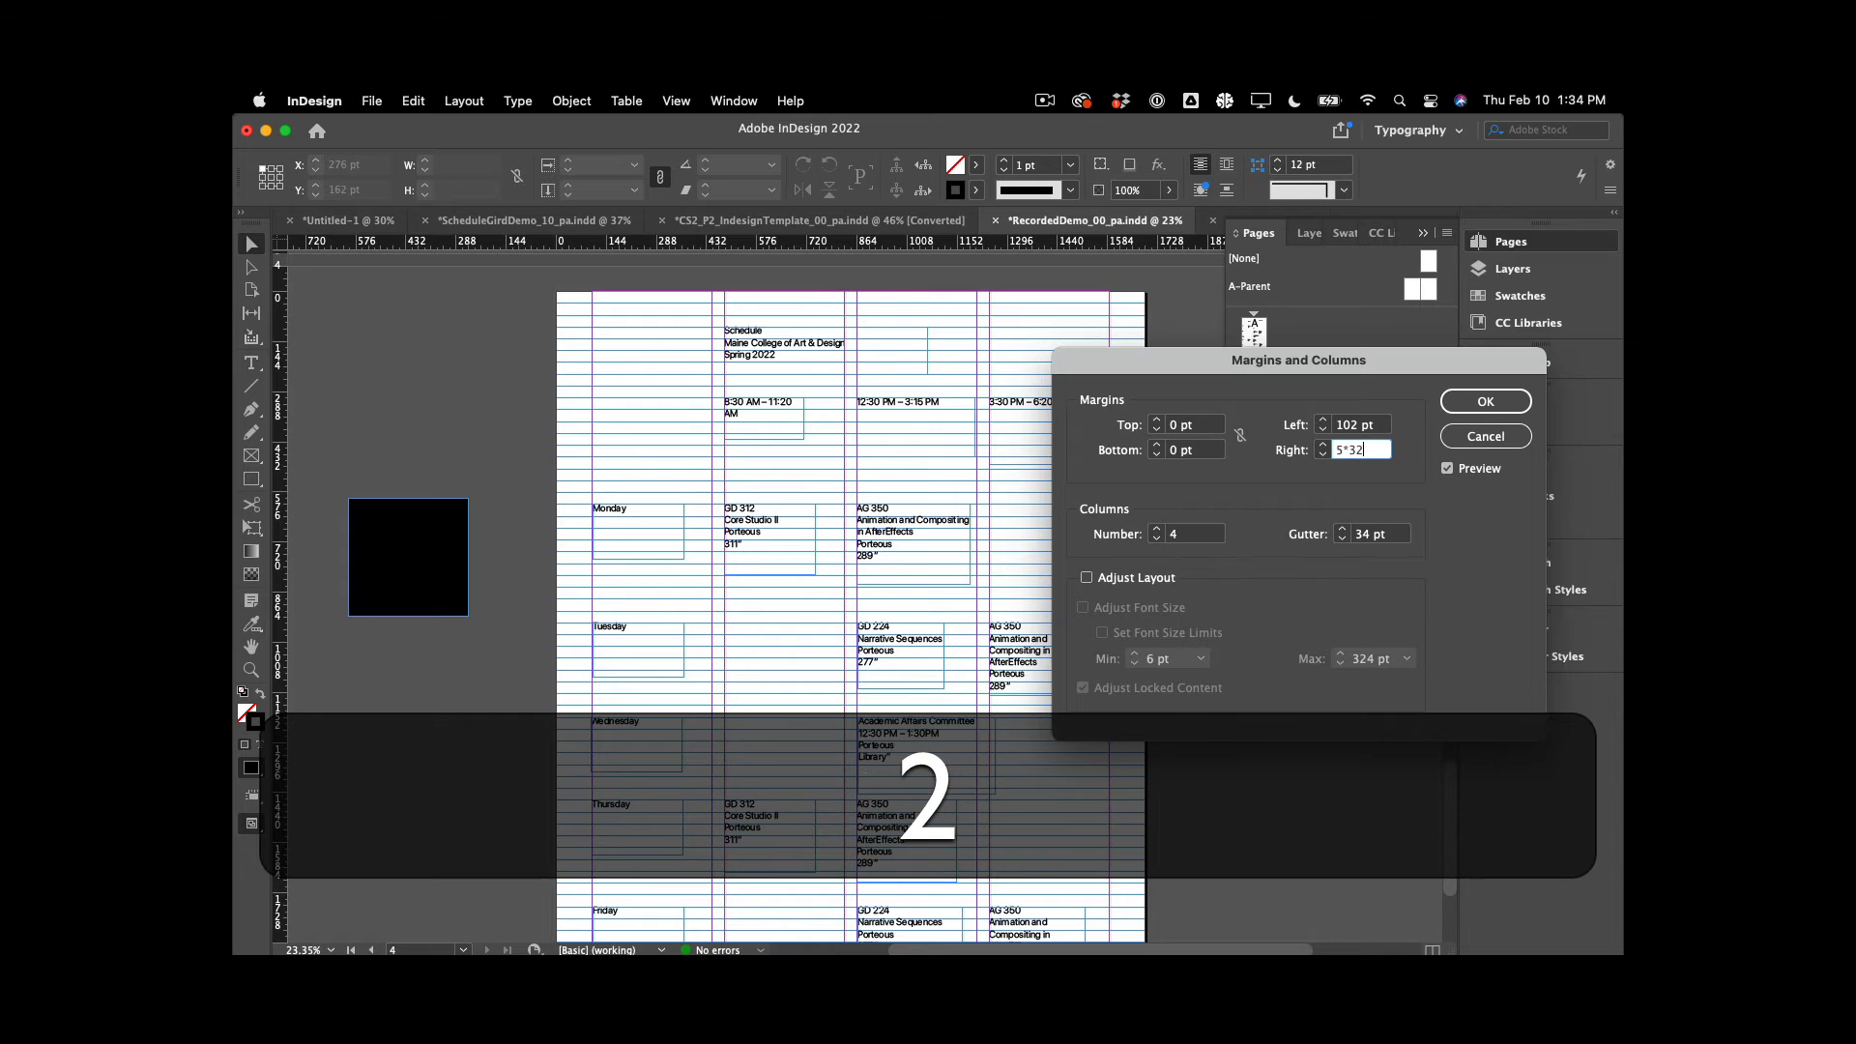
key("BackSpace")
type("4")
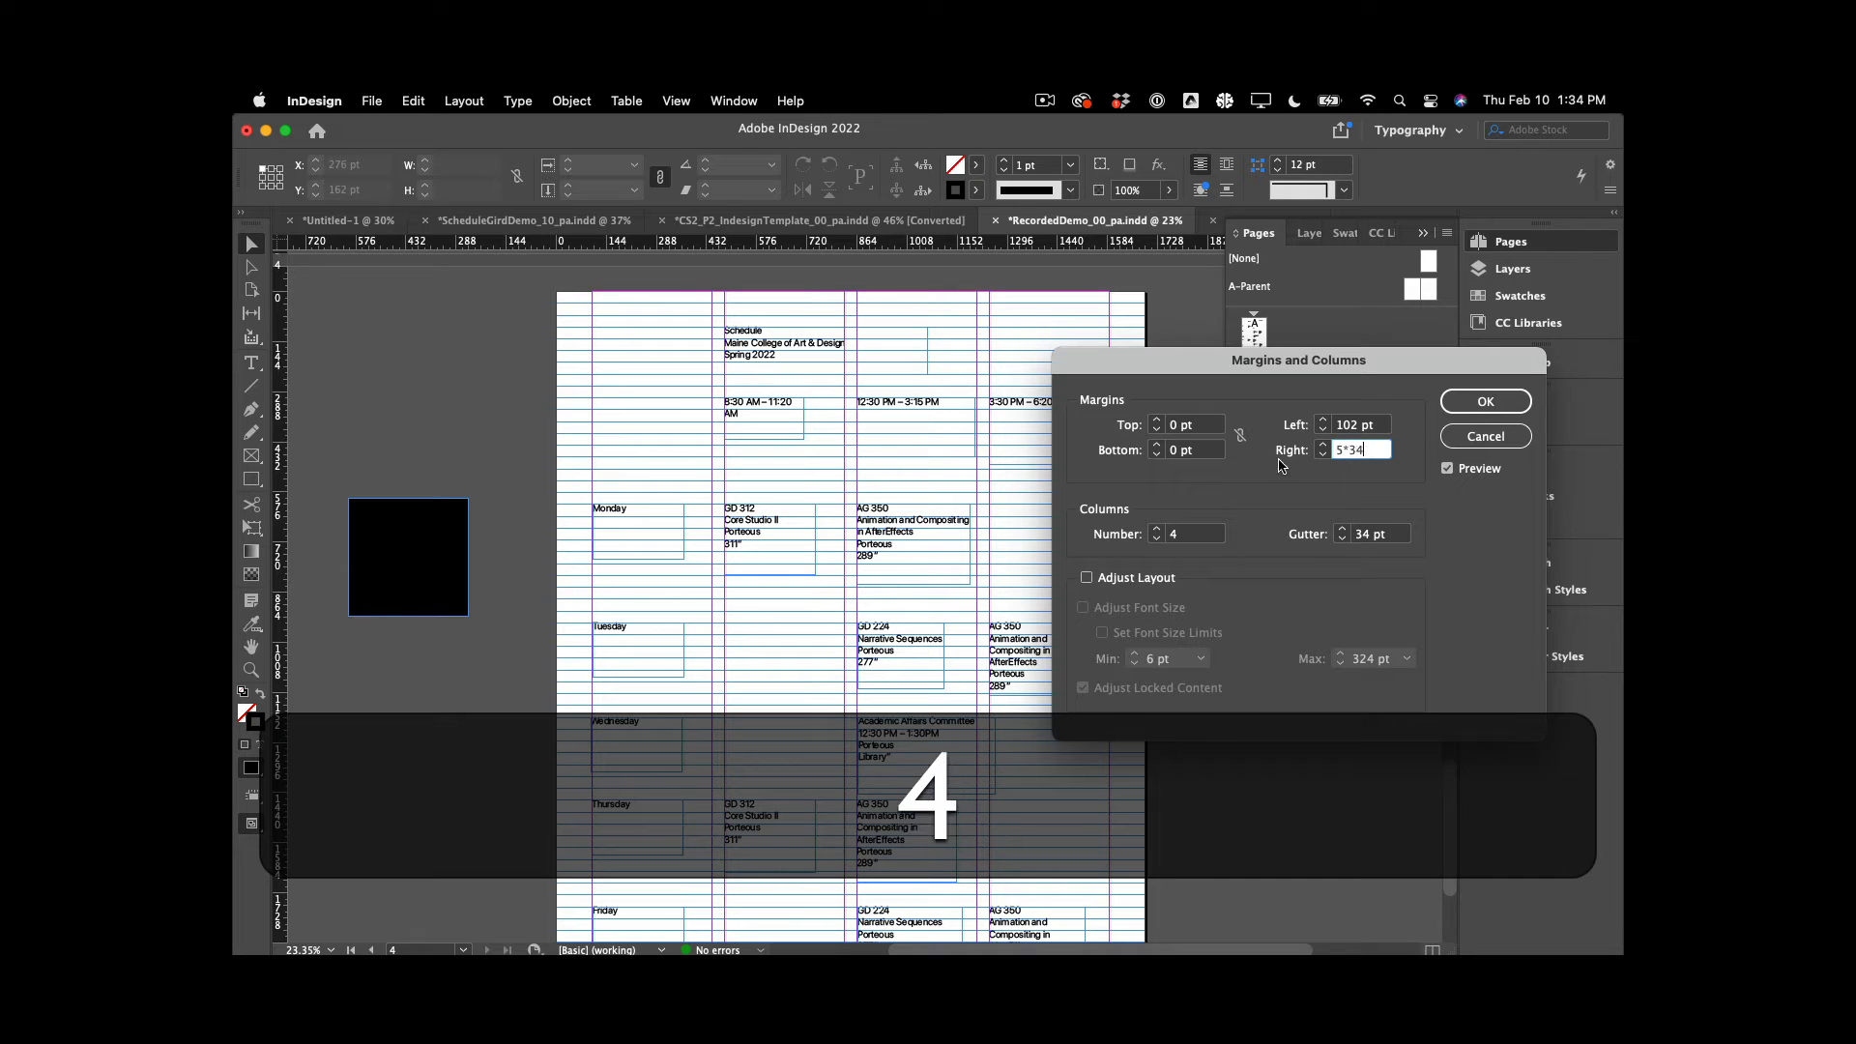
left_click(1402, 427)
left_click(1486, 401)
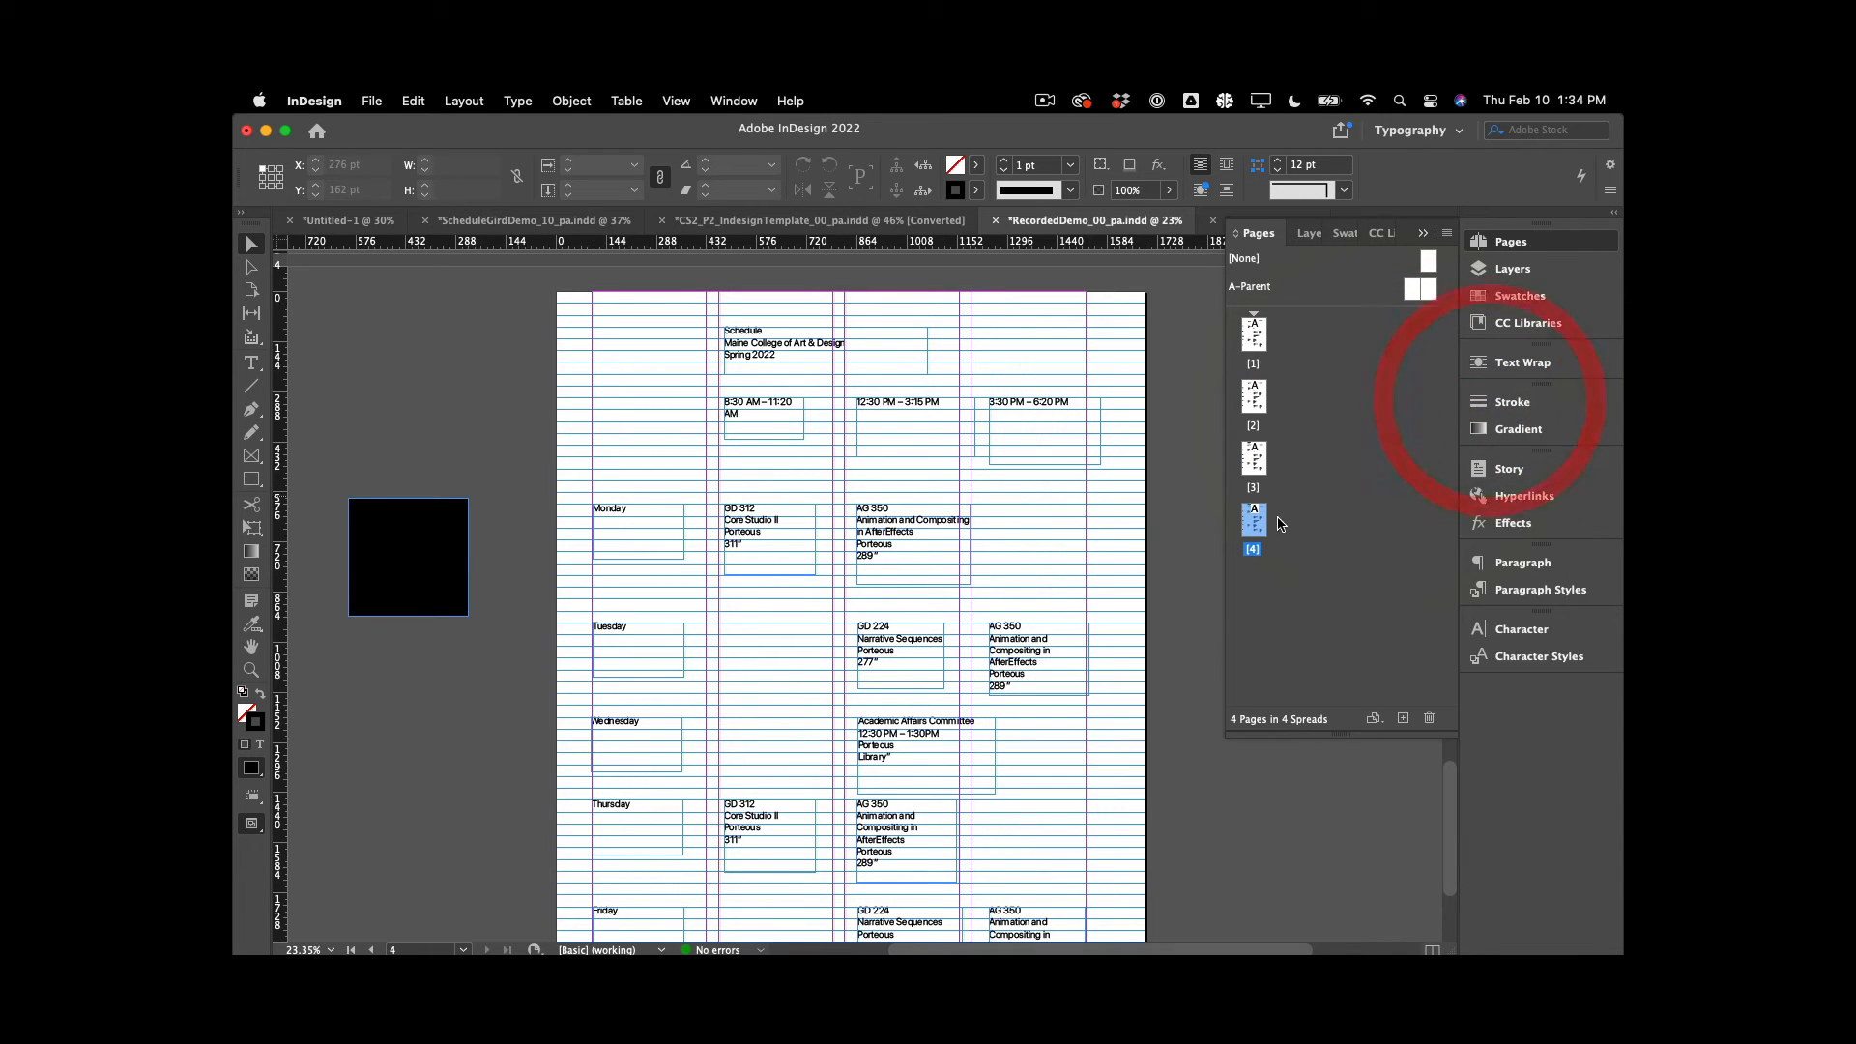
Compare page 4 with page 3 in presentation mode
key("shift+w")
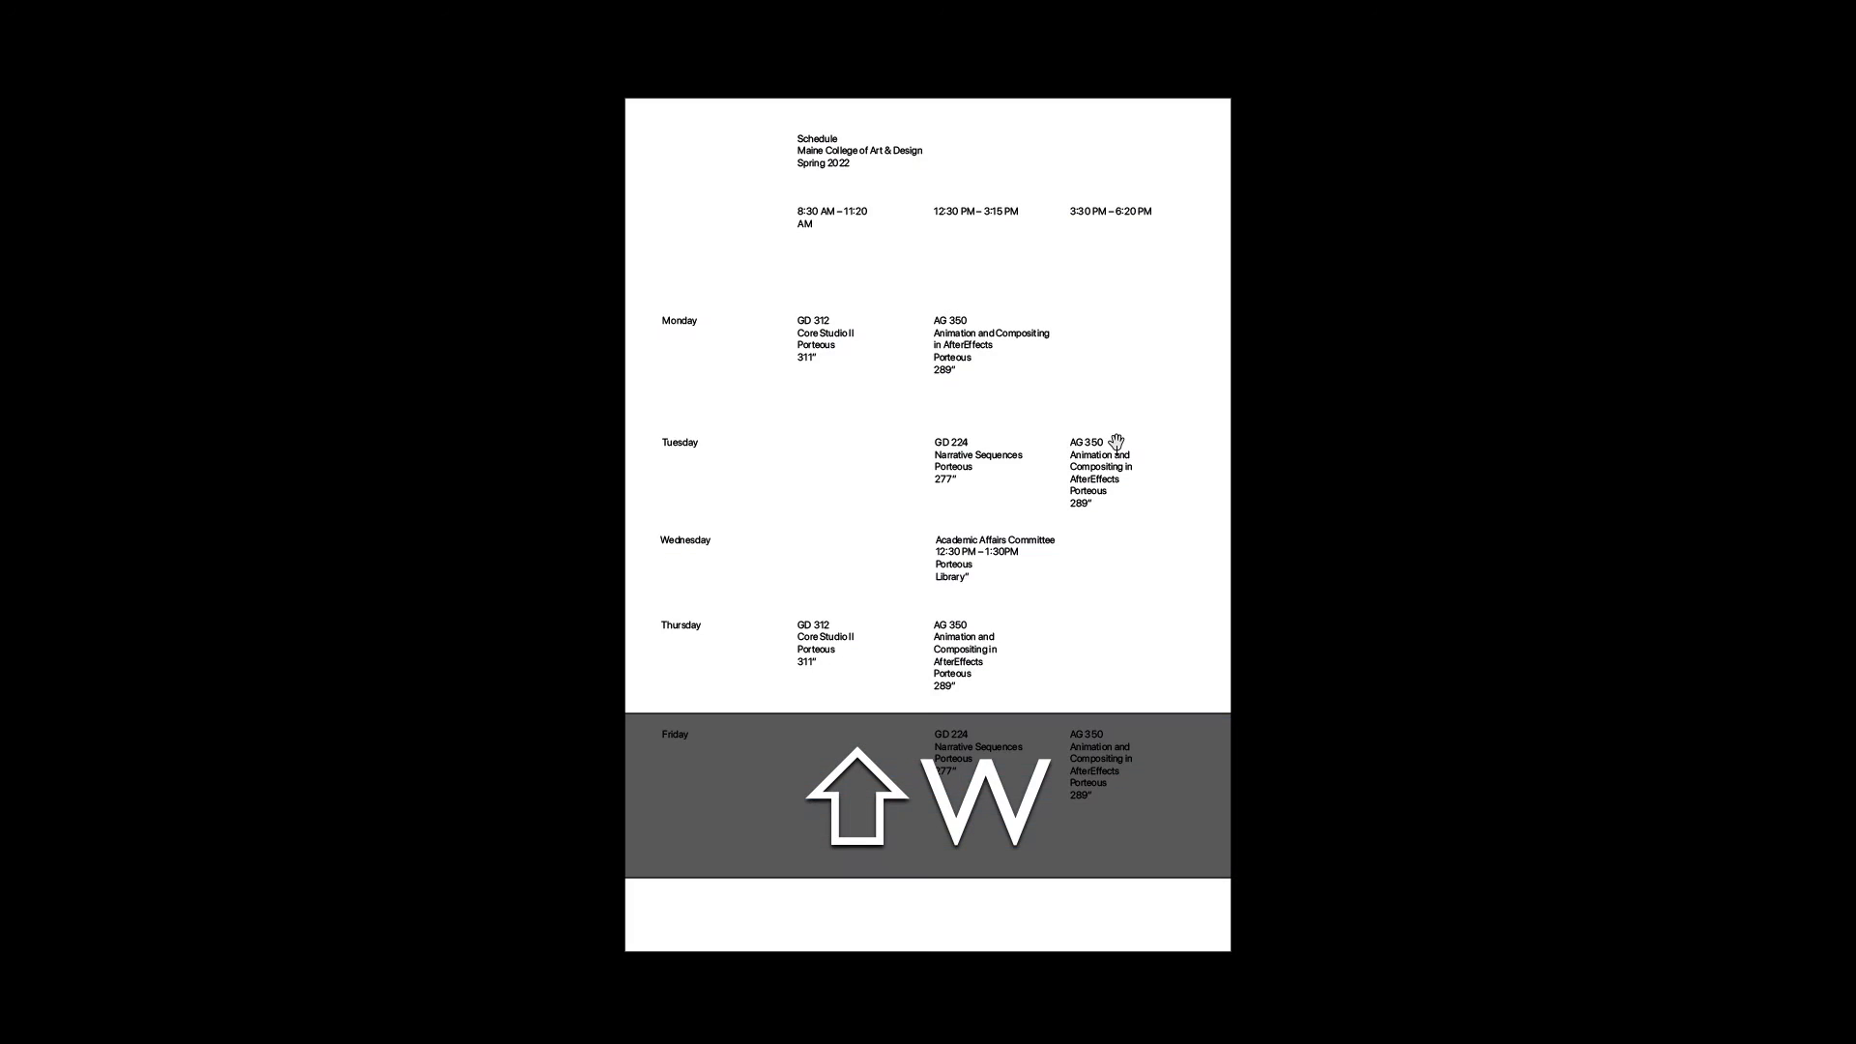
key("Down")
key("Up")
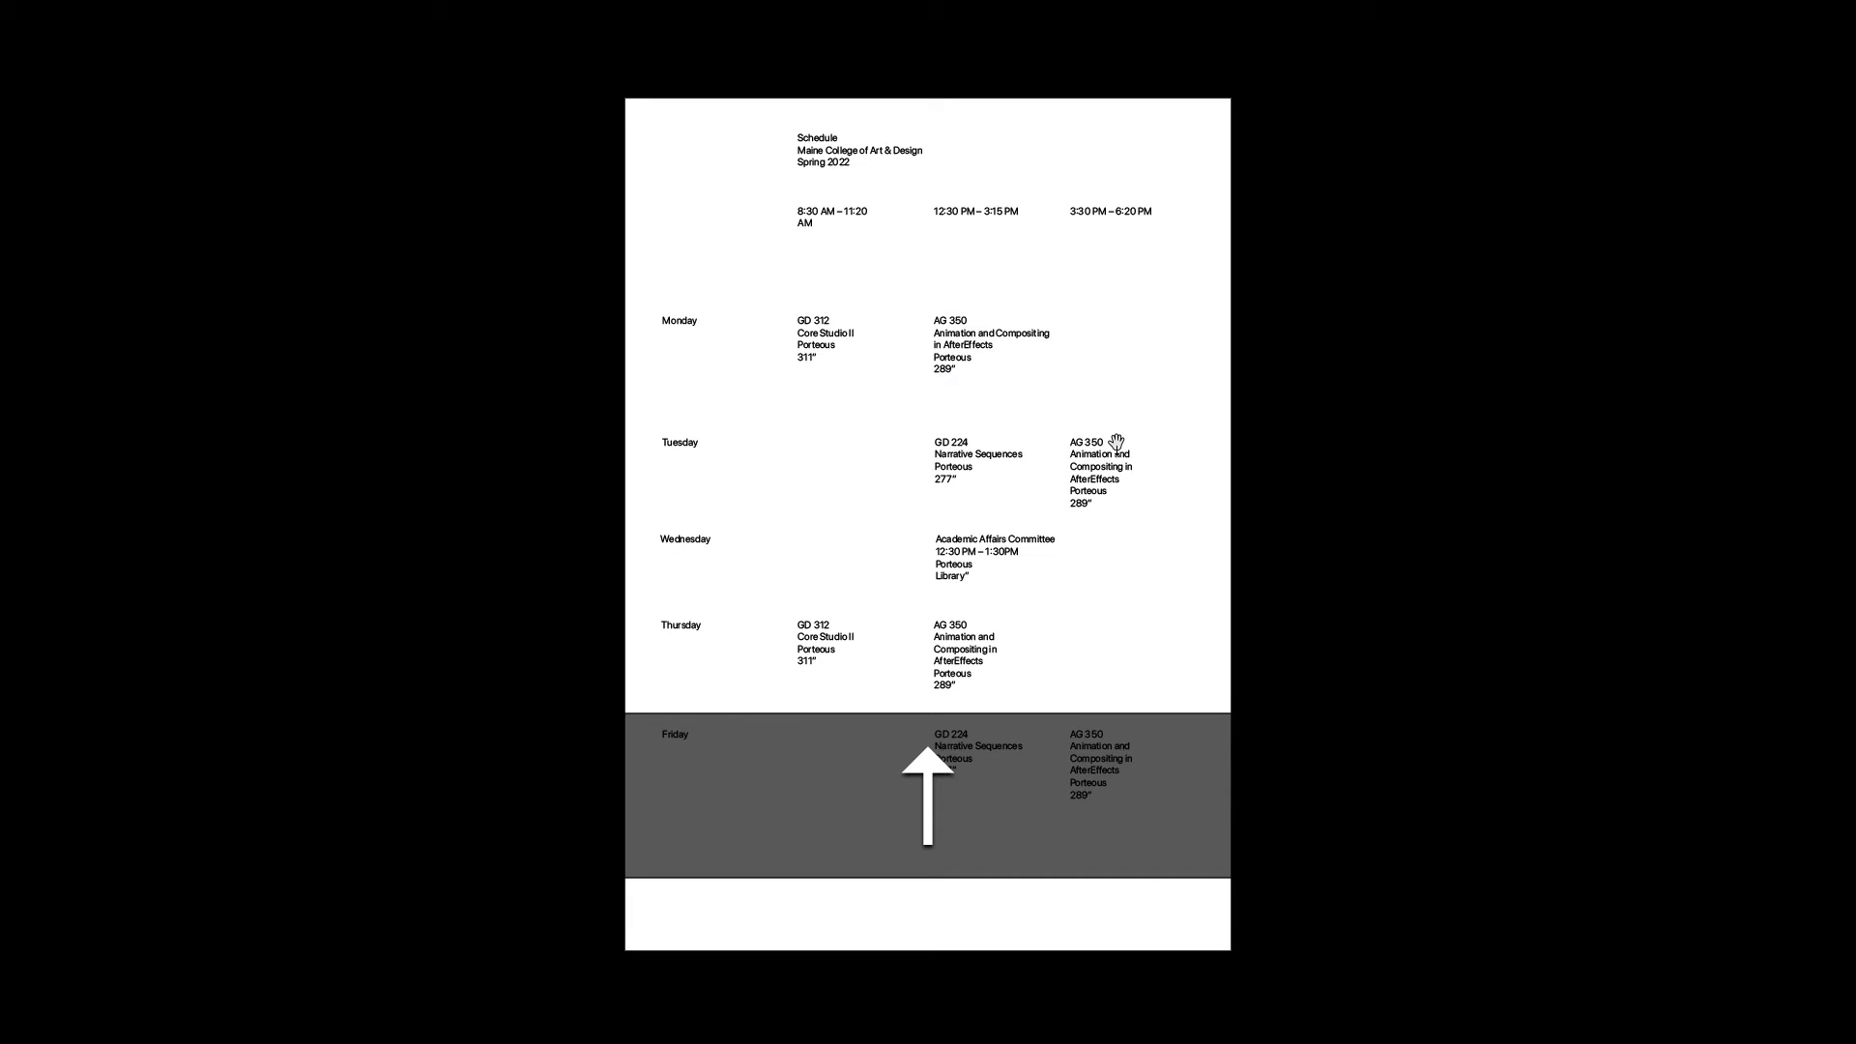
key("Escape")
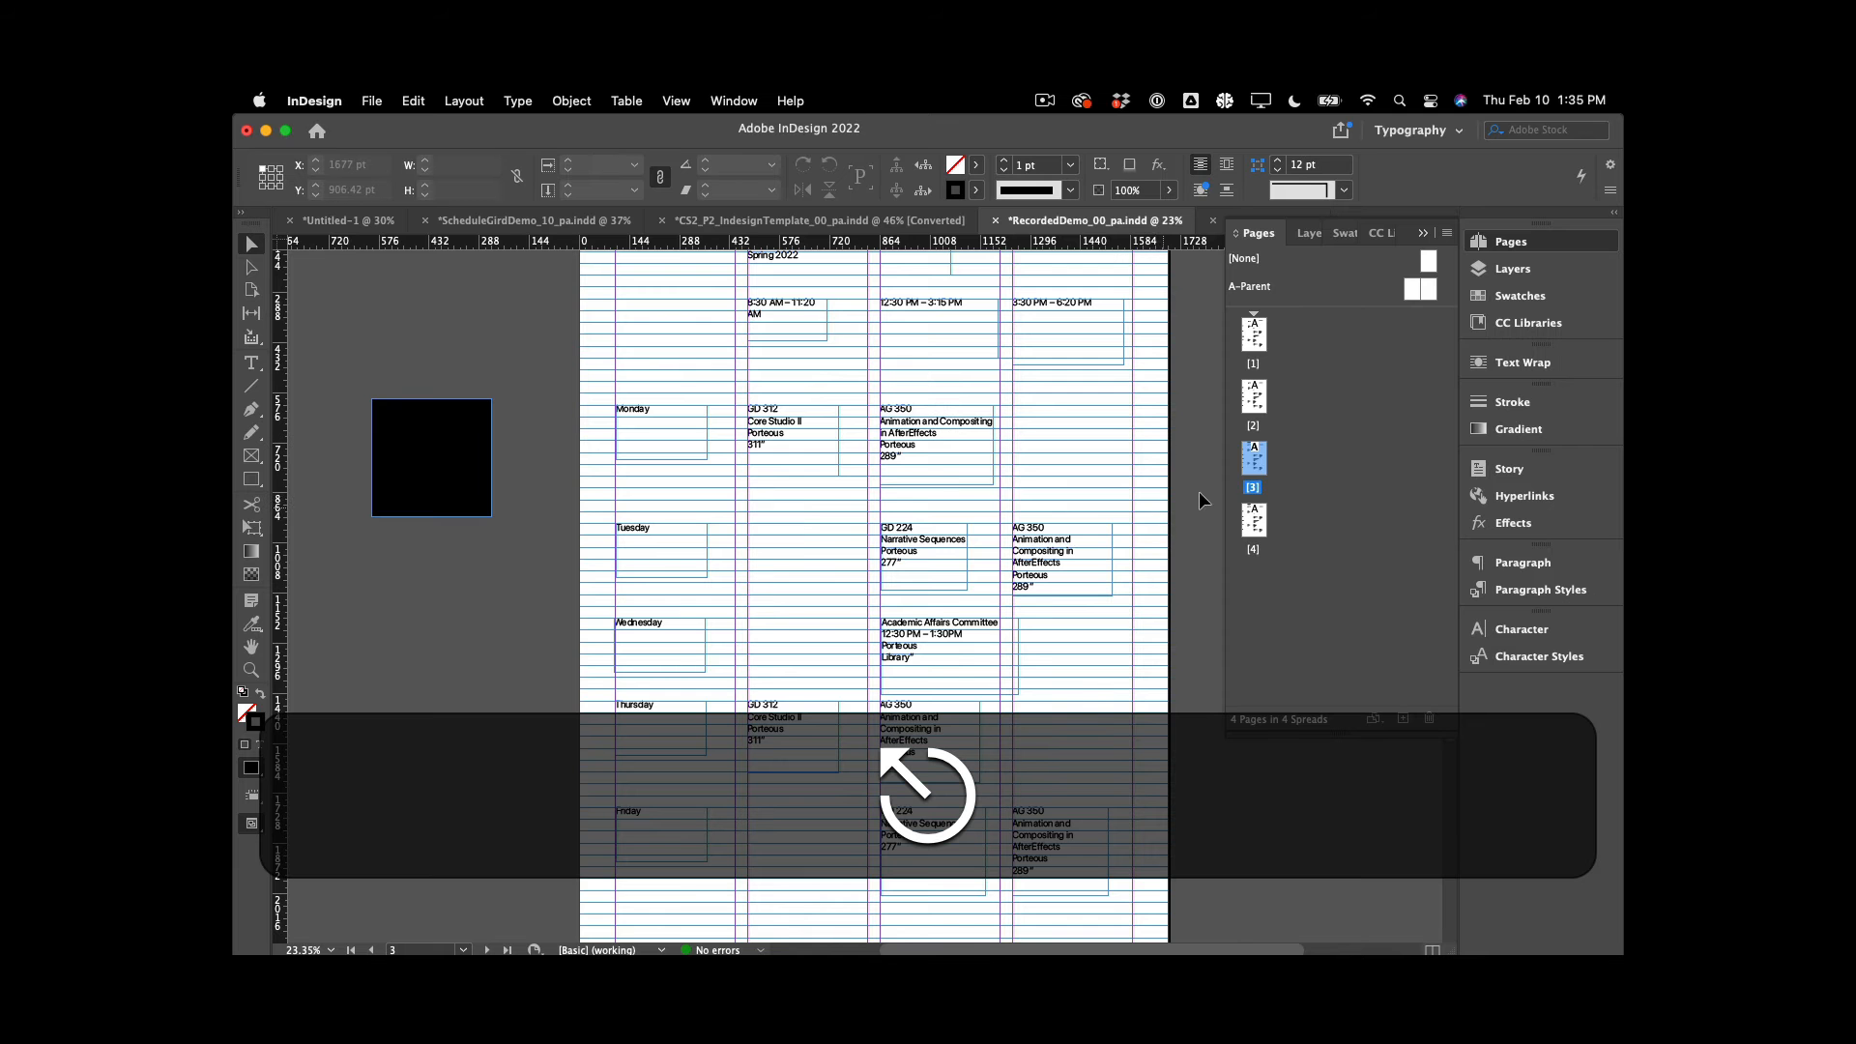
On page 4, align the title, the 8:30 AM time and the GD 312 frames to the second column at X 465.5 pt
double_click(1257, 522)
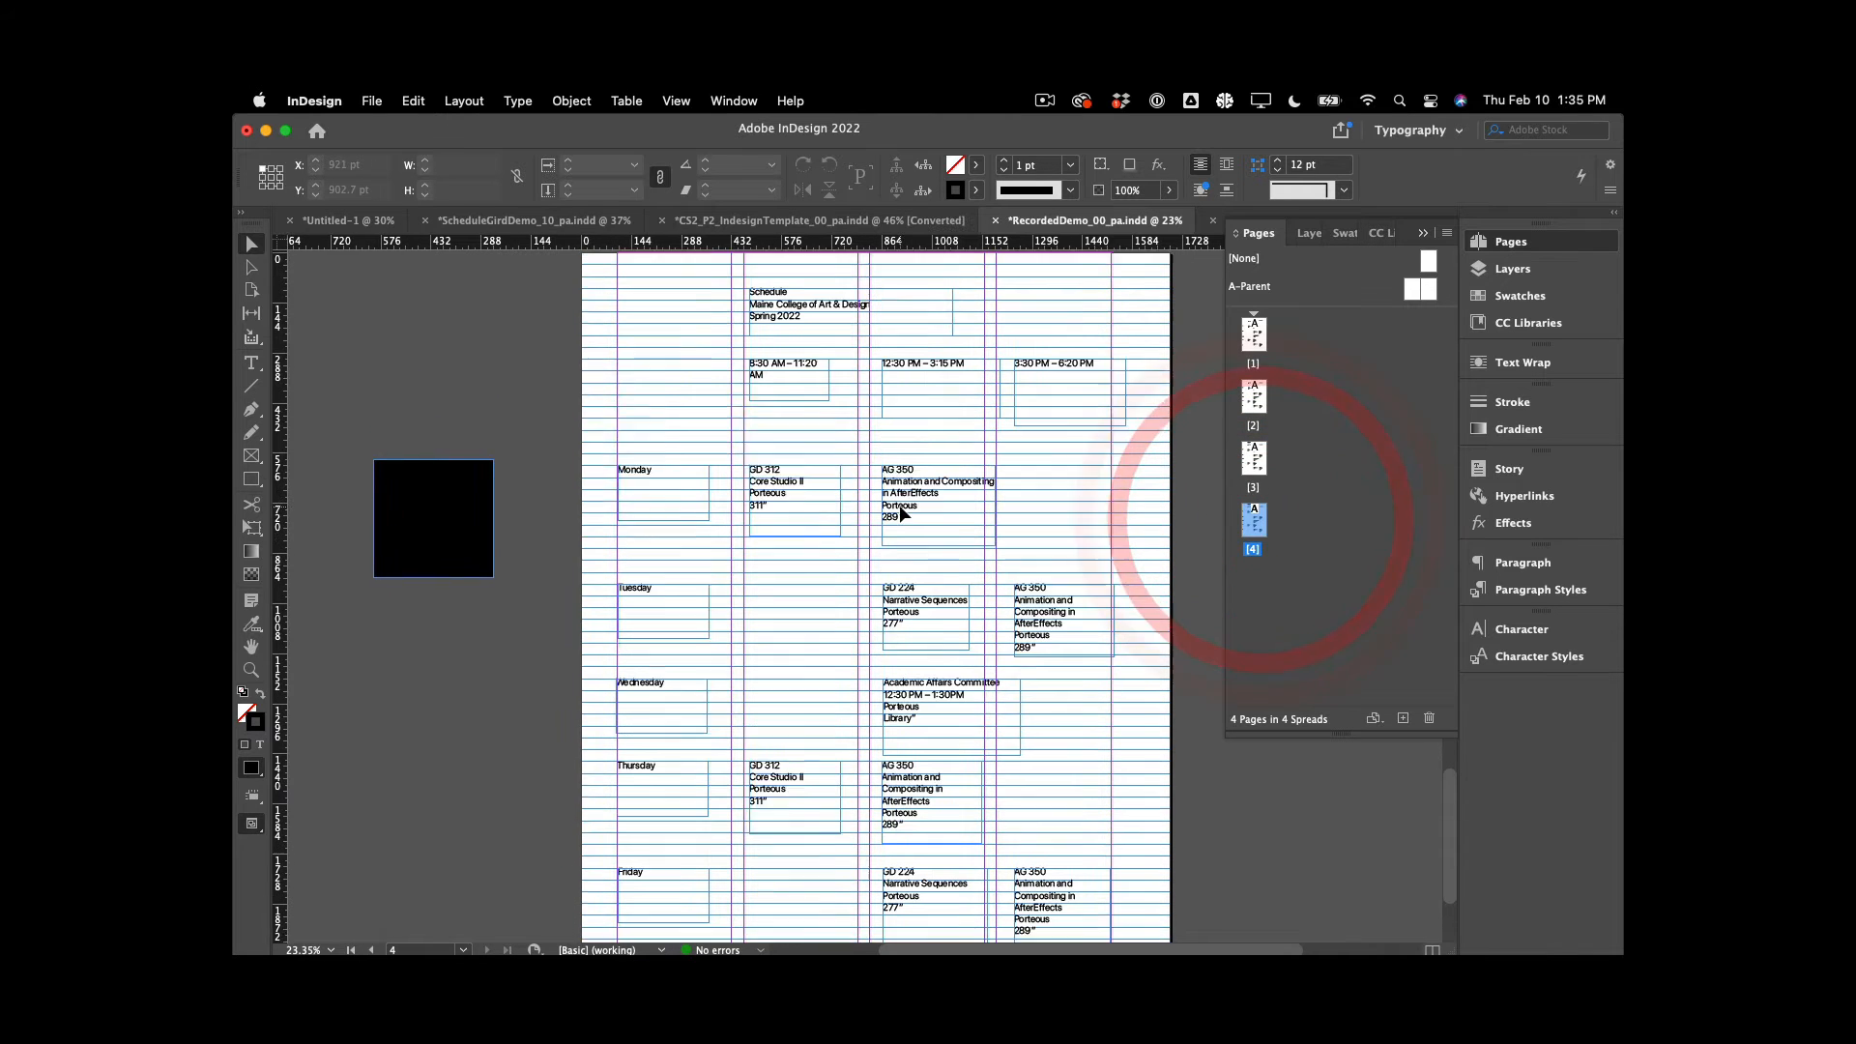
left_click_drag(785, 333, 779, 334)
left_click(779, 387)
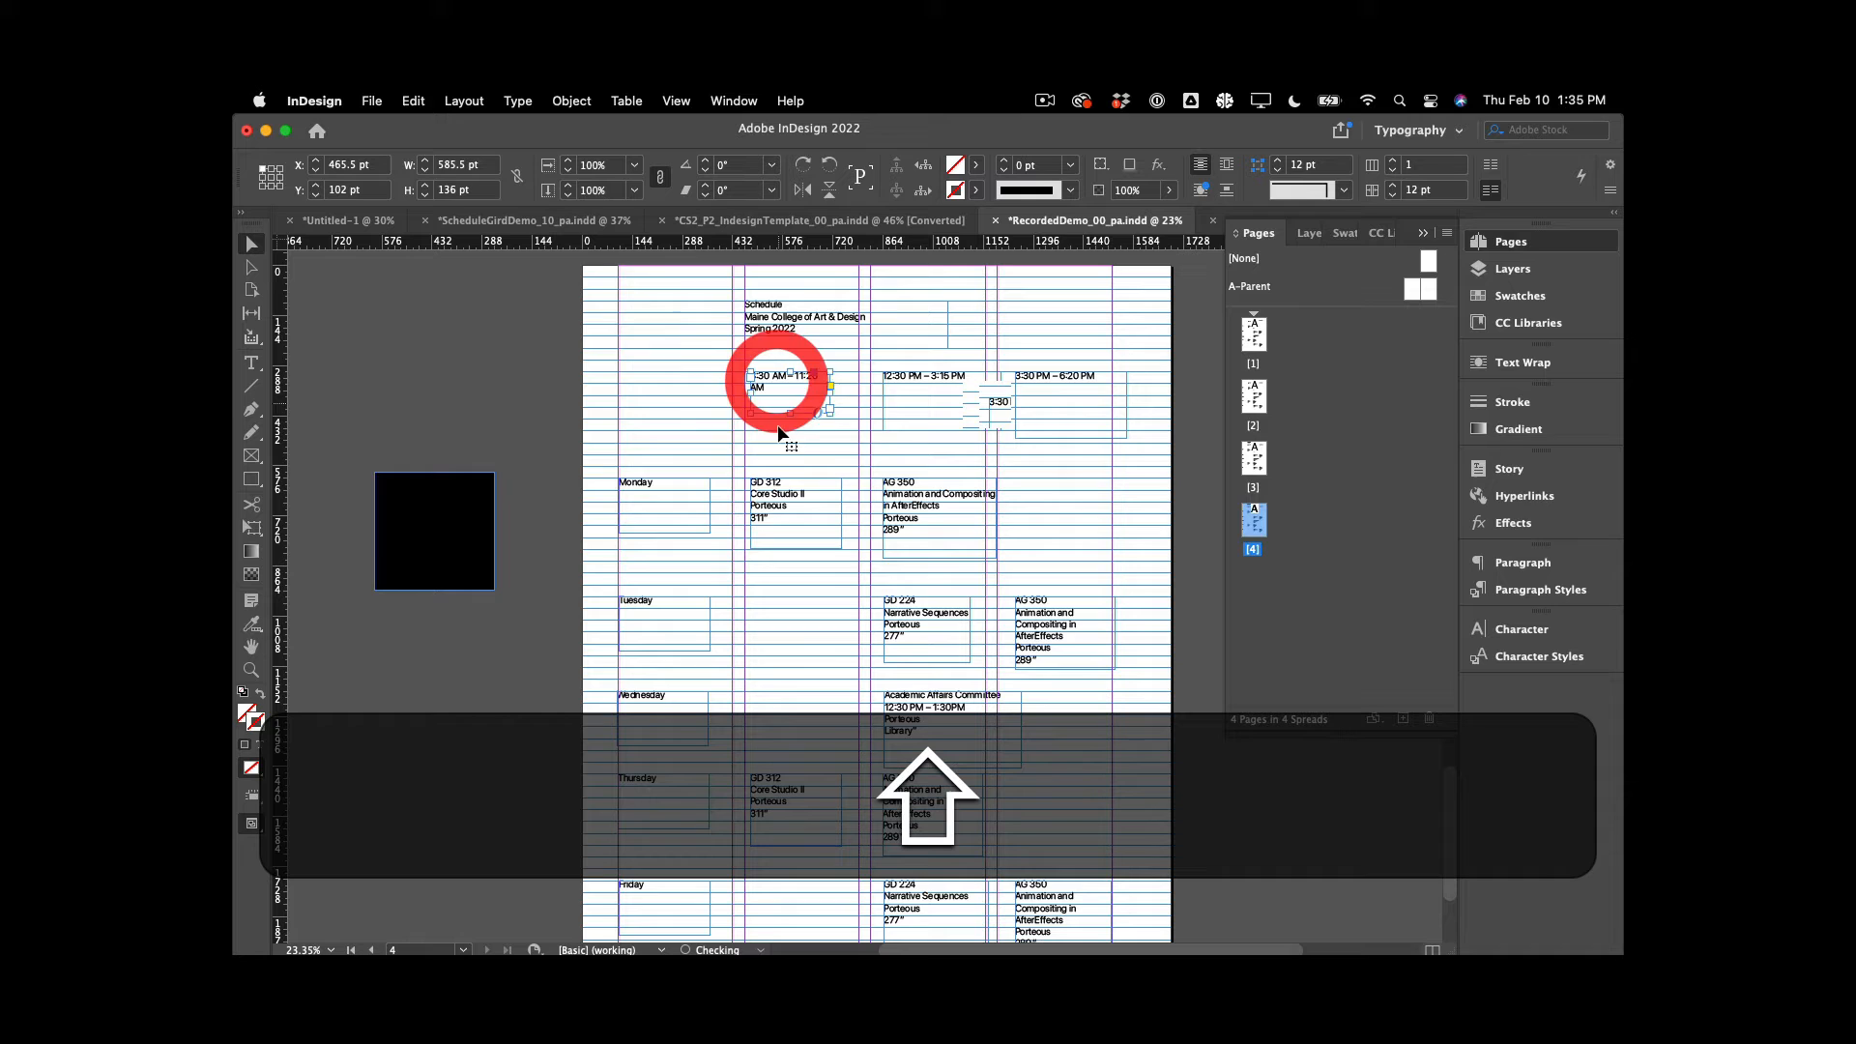
left_click(773, 498, "shift")
left_click(785, 801, "shift")
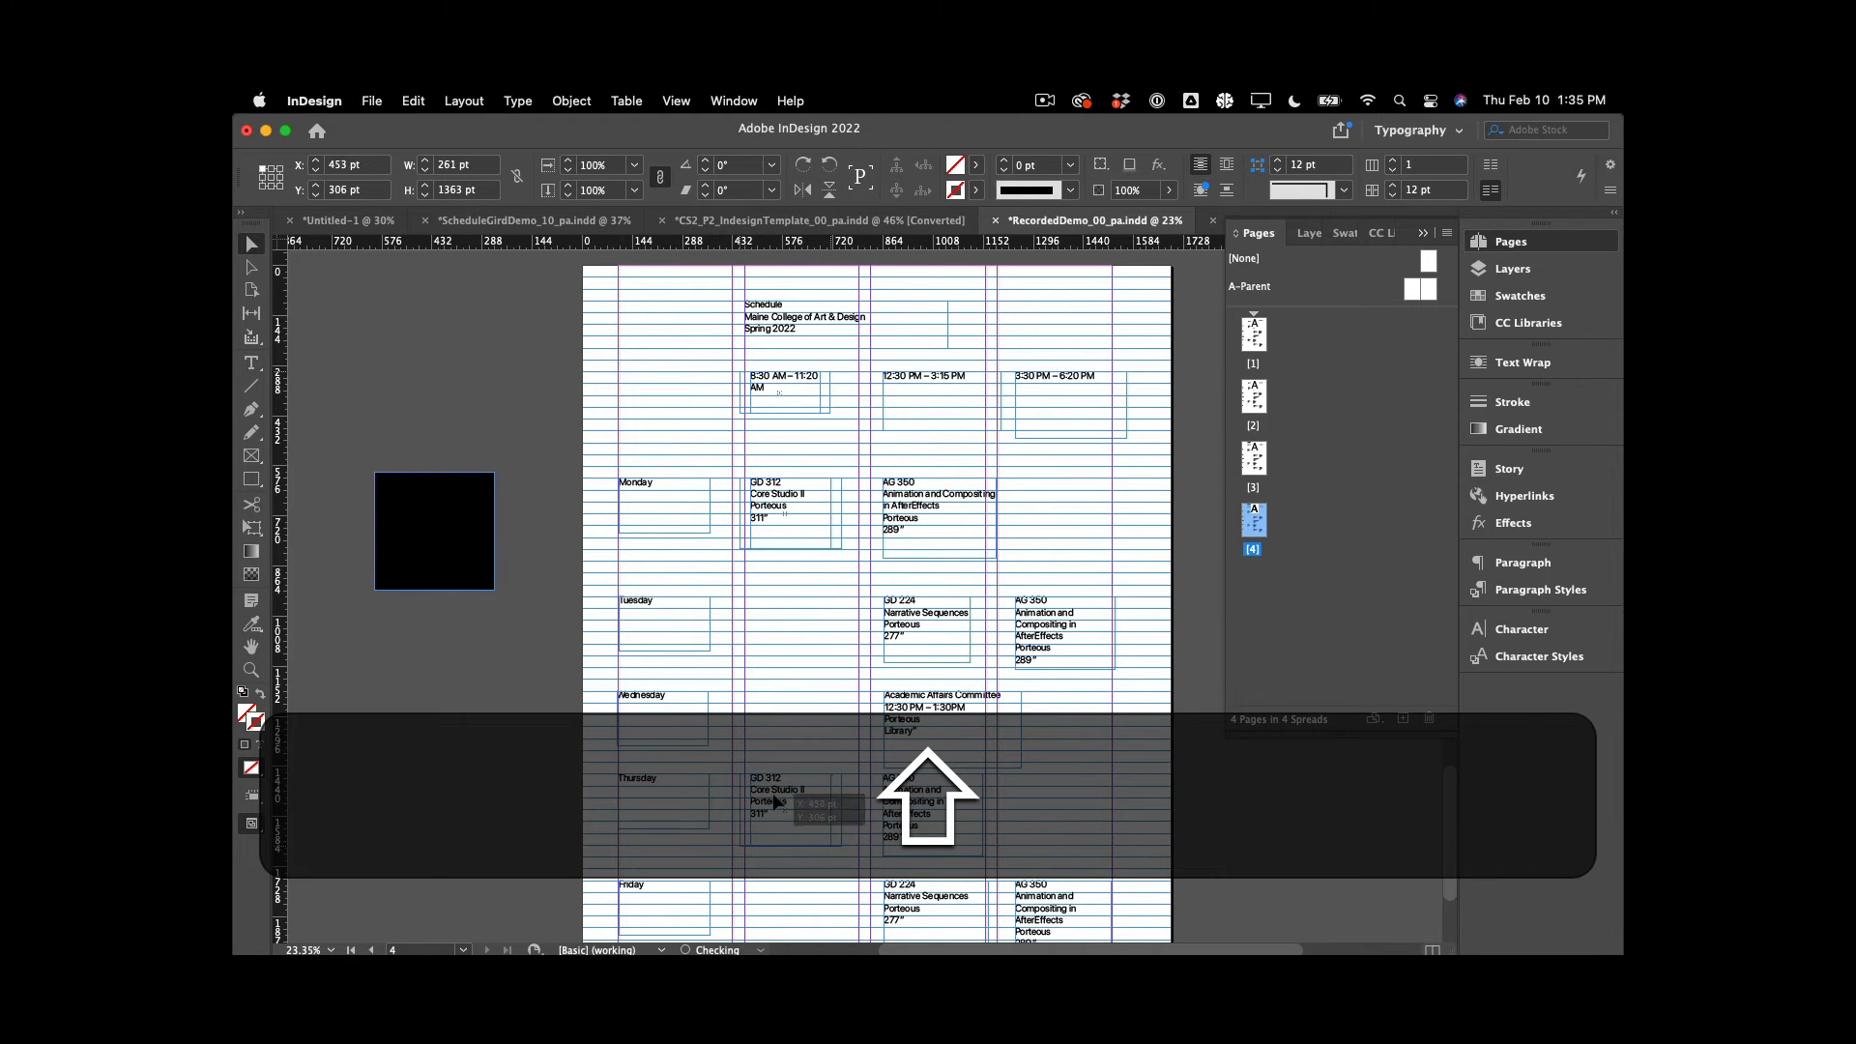
left_click_drag(785, 801, 779, 802)
Move the 12:30 PM time and all class frames beneath it to the third column at X 829 pt
left_click(952, 369)
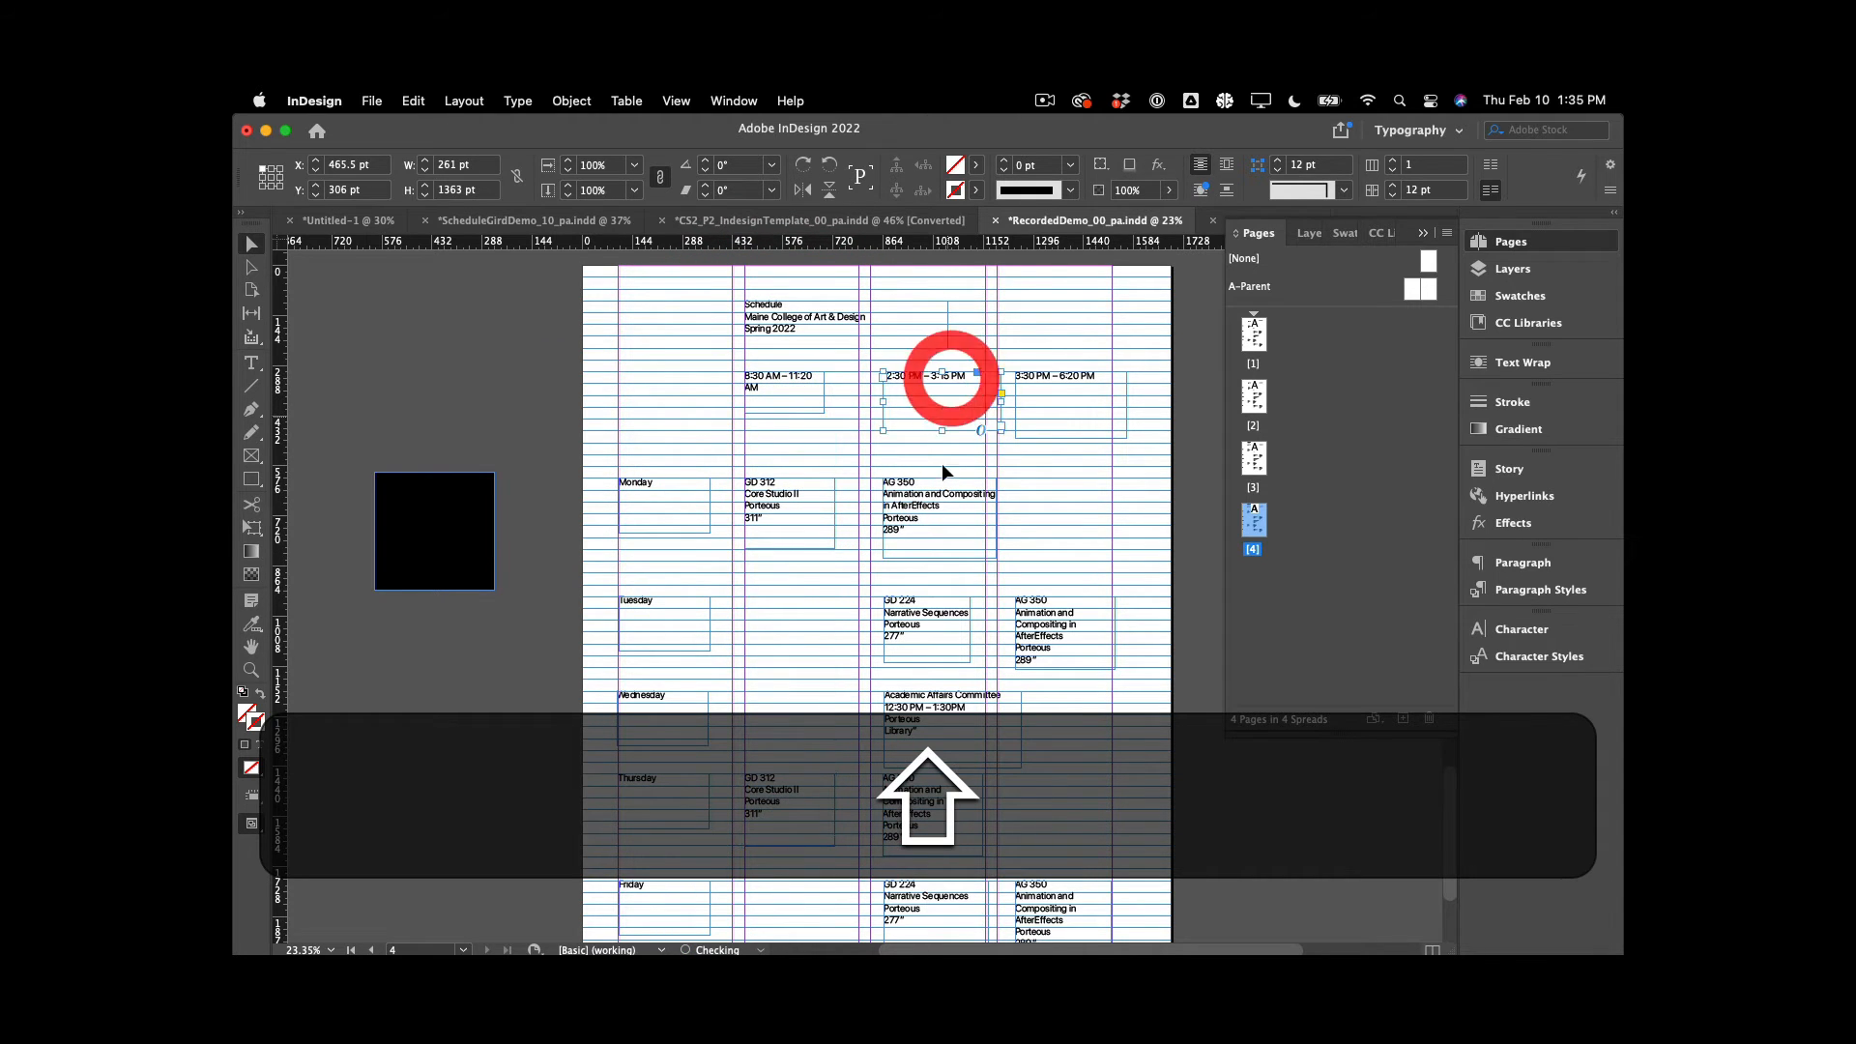
left_click(935, 512, "shift")
left_click(928, 619, "shift")
left_click(928, 737, "shift")
left_click(928, 806, "shift")
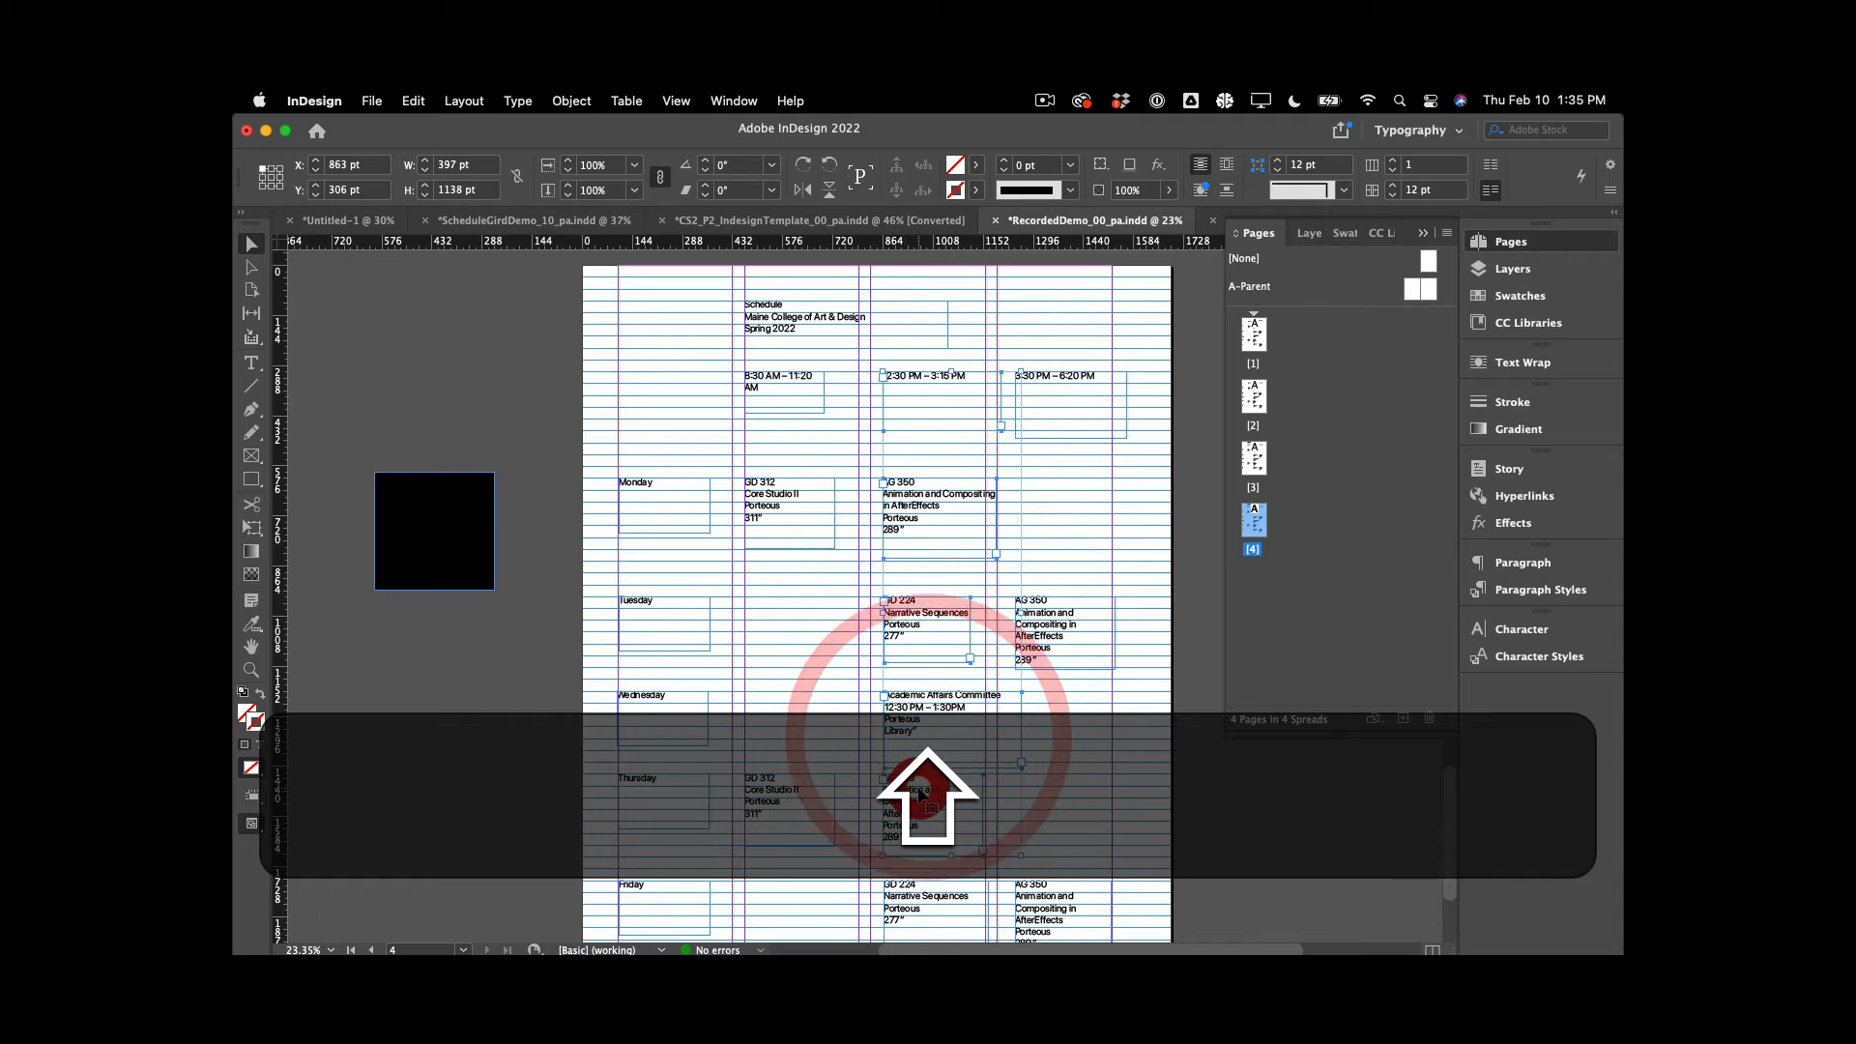
scroll(920, 788, "down", 3)
left_click(911, 808, "shift")
left_click_drag(912, 808, 889, 813)
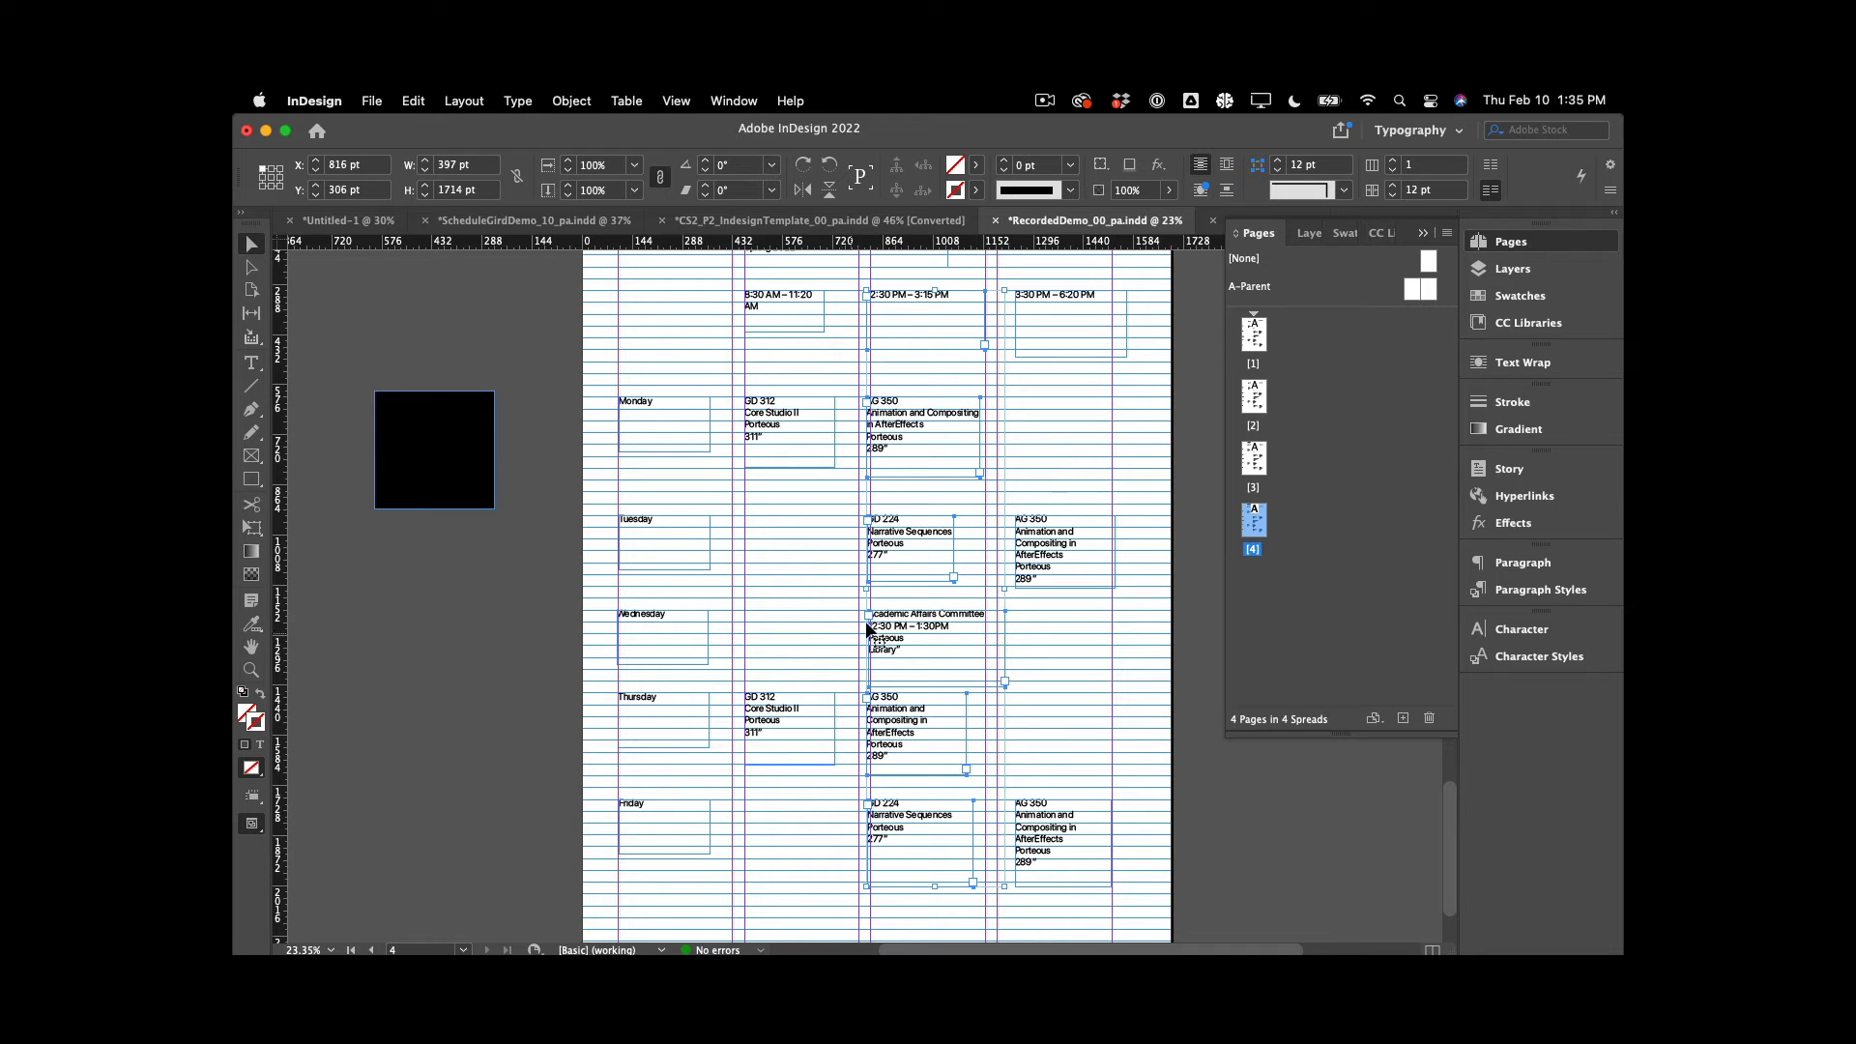
left_click_drag(890, 433, 895, 431)
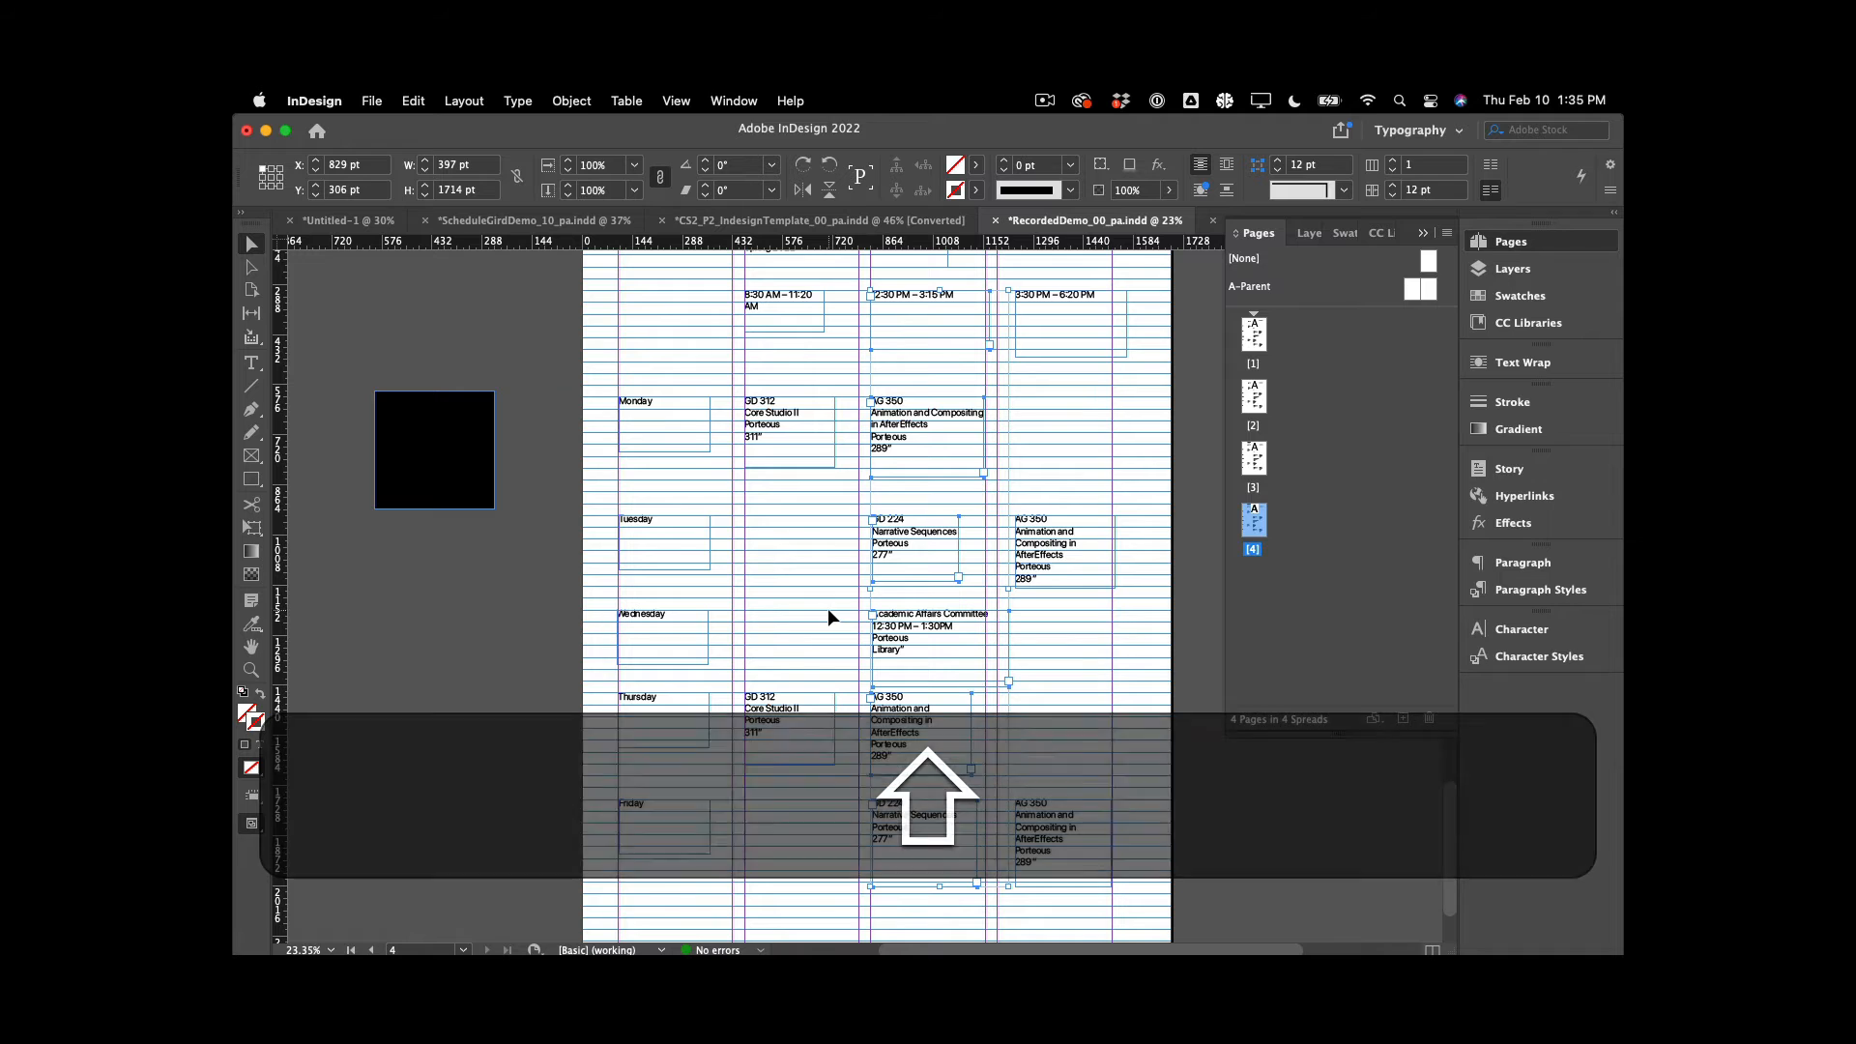
Move the 3:30 PM time and the Tuesday and Friday AG 350 frames to the fourth column at X 1192.5 pt
left_click(1054, 556)
left_click(1063, 302, "shift")
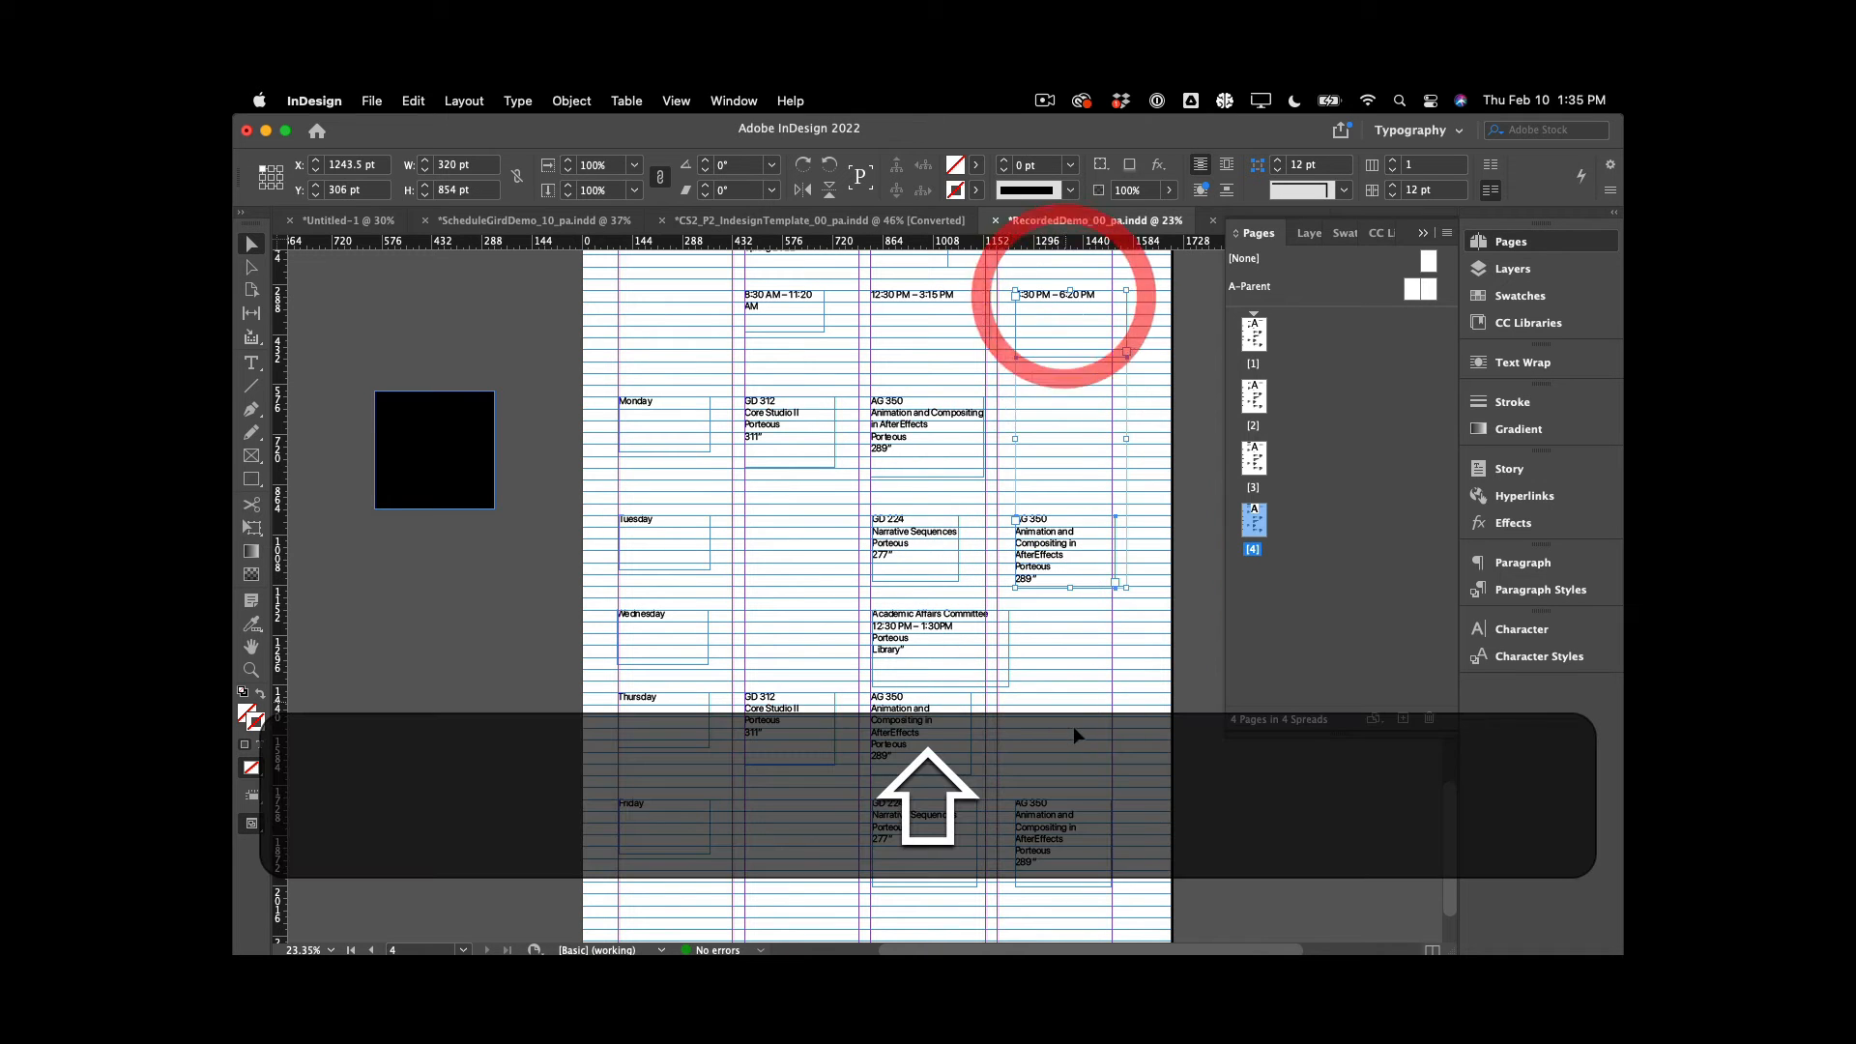
left_click(1046, 829, "shift")
left_click_drag(1046, 828, 1028, 829)
left_click(1192, 712)
Compare the realigned page 4 with page 3 in presentation mode, flipping back and forth between them
key("shift+w")
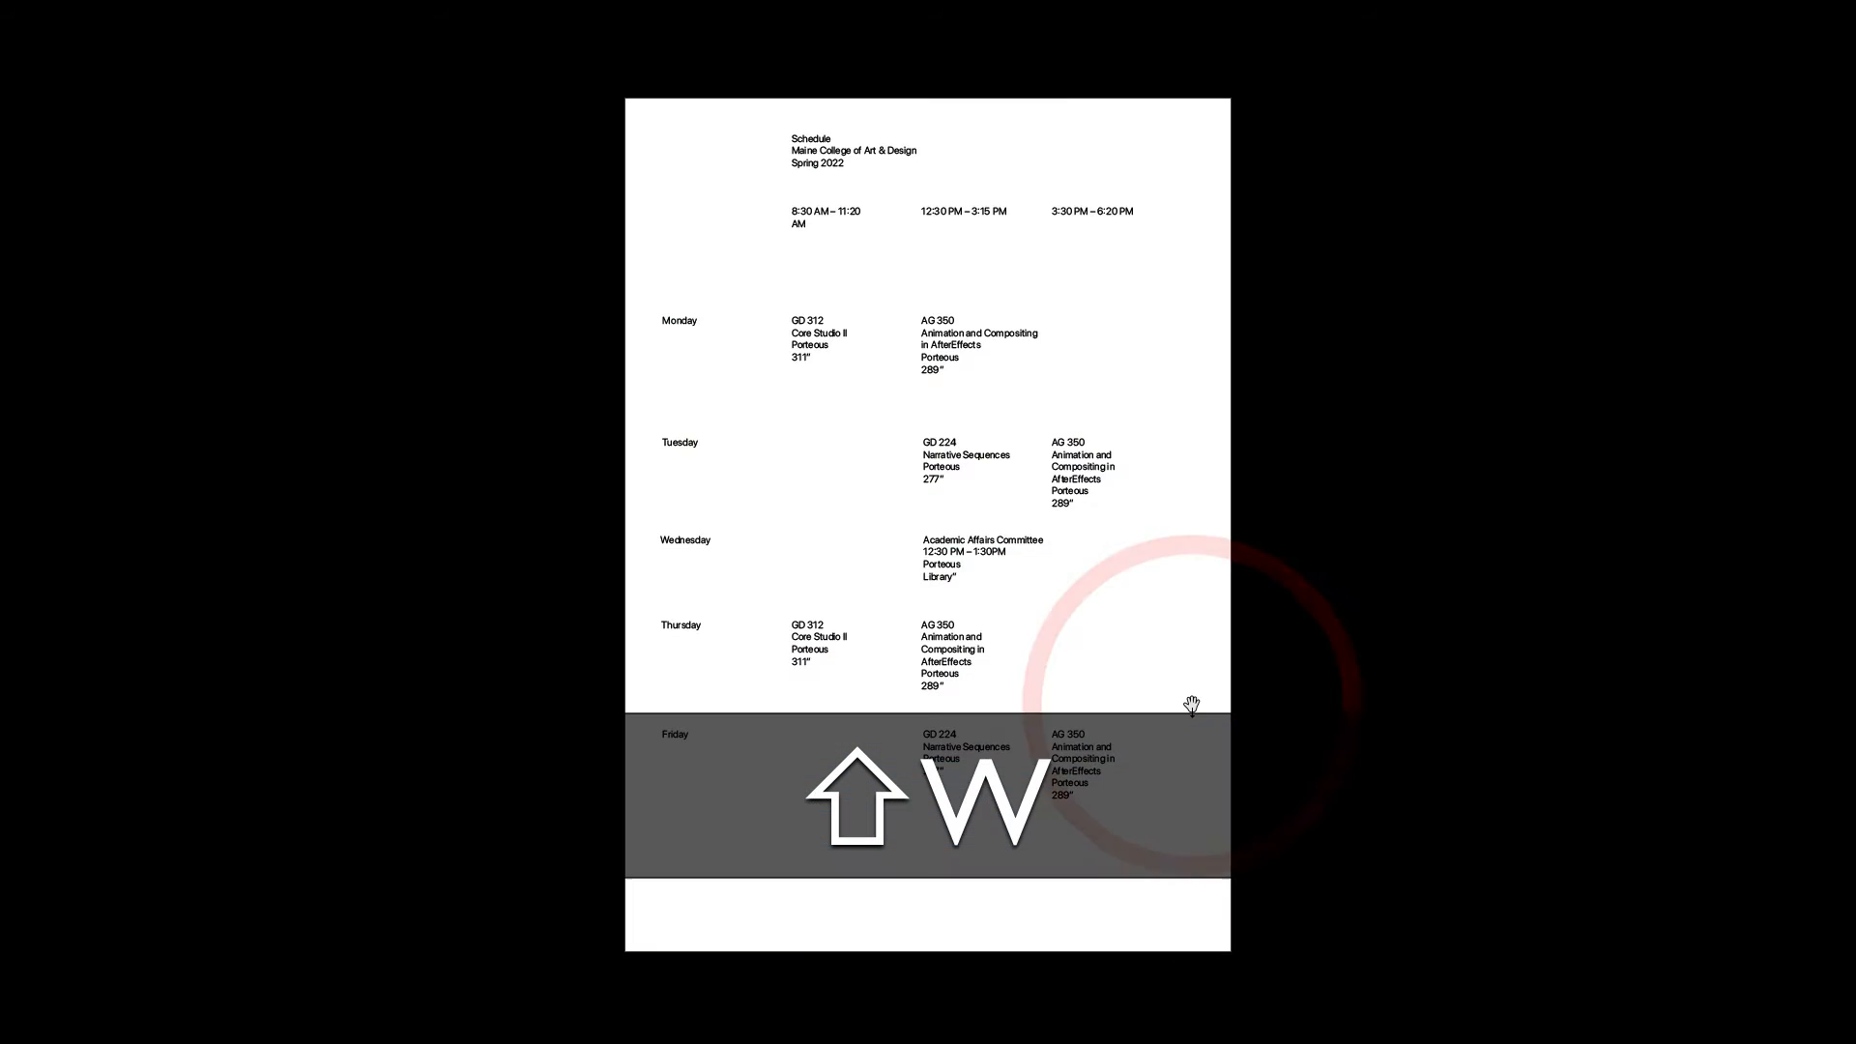
key("Right")
key("Up")
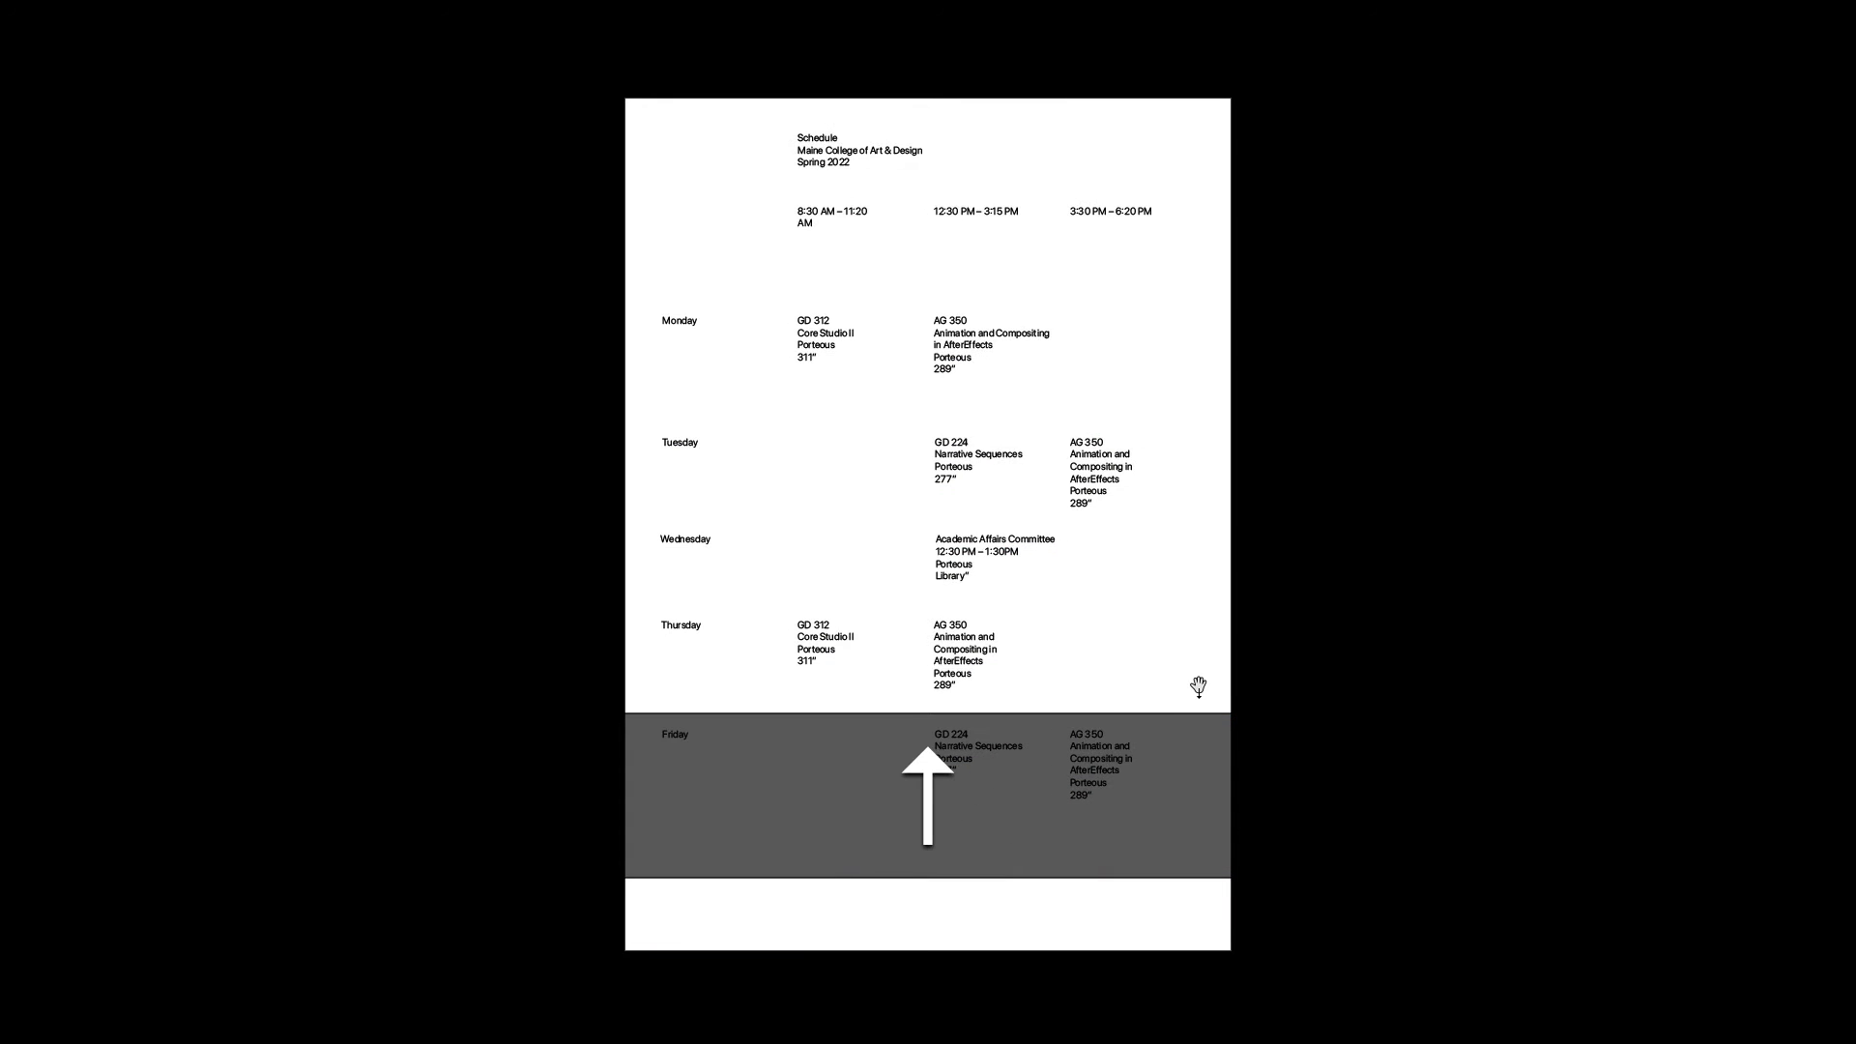
key("Down")
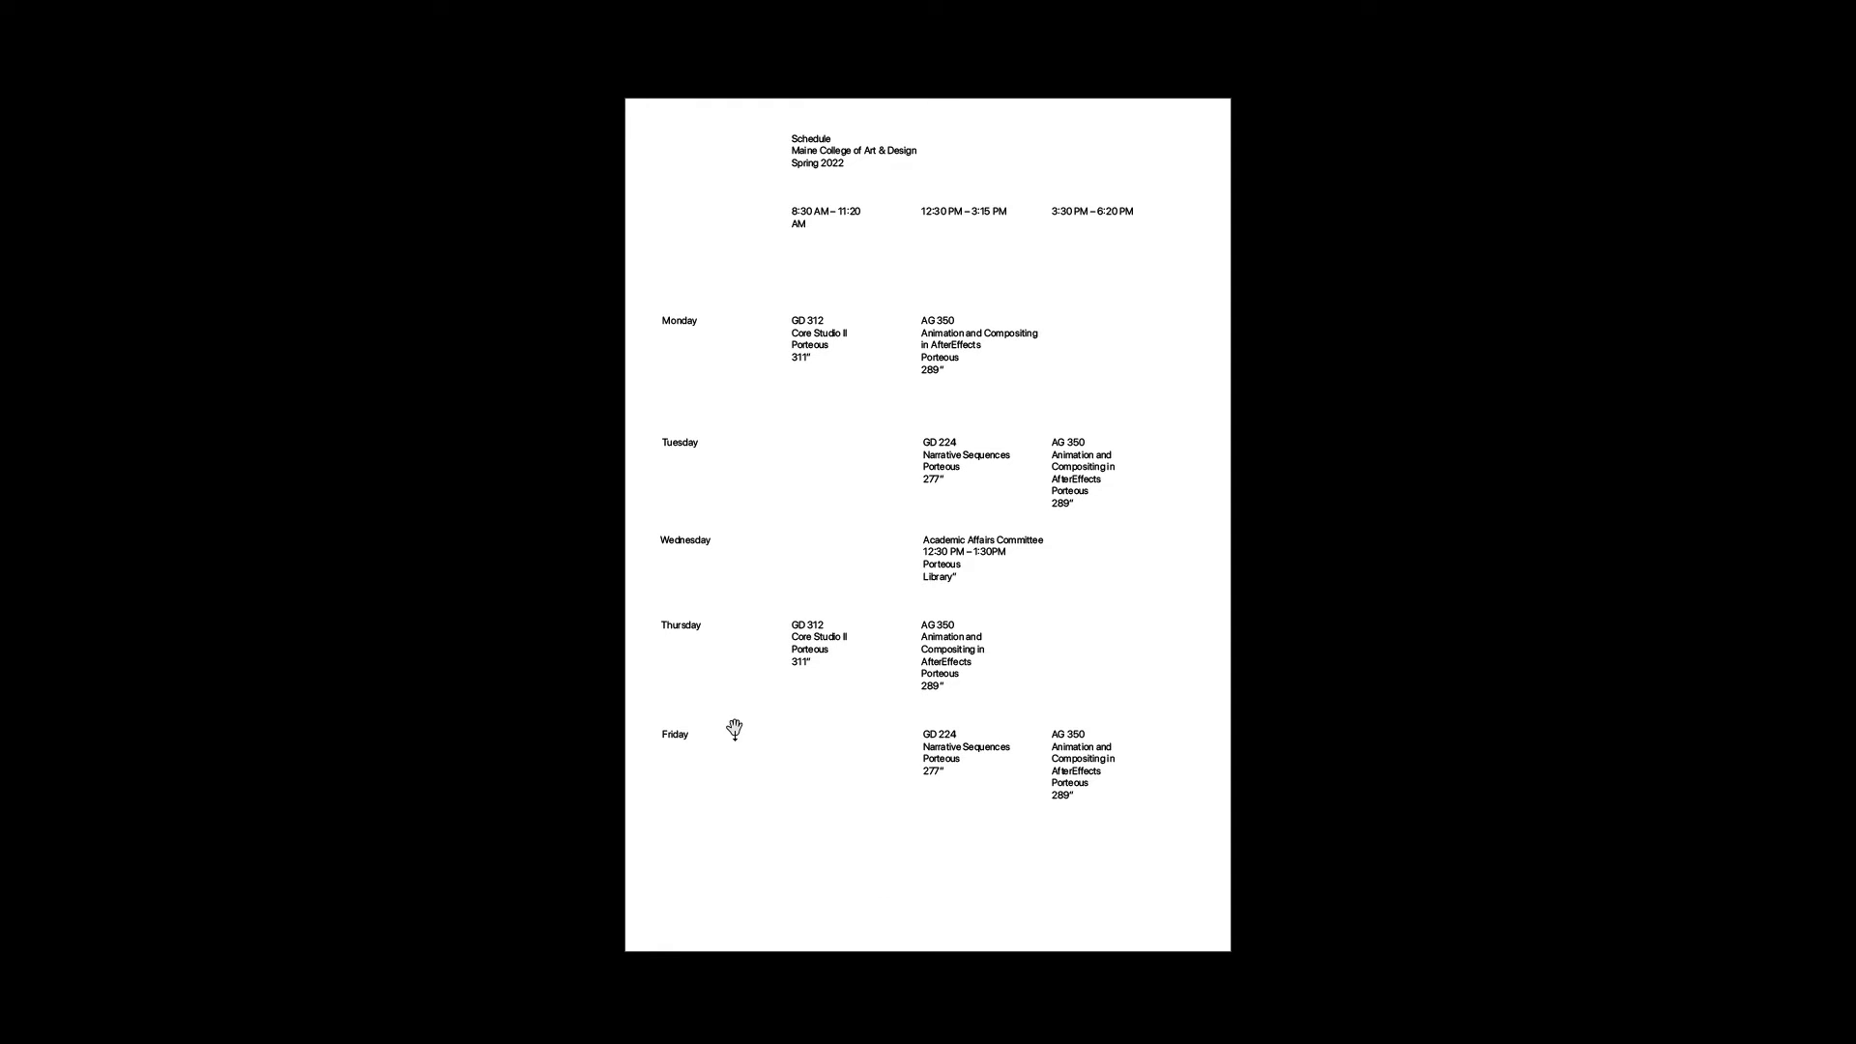
key("Right")
key("Left")
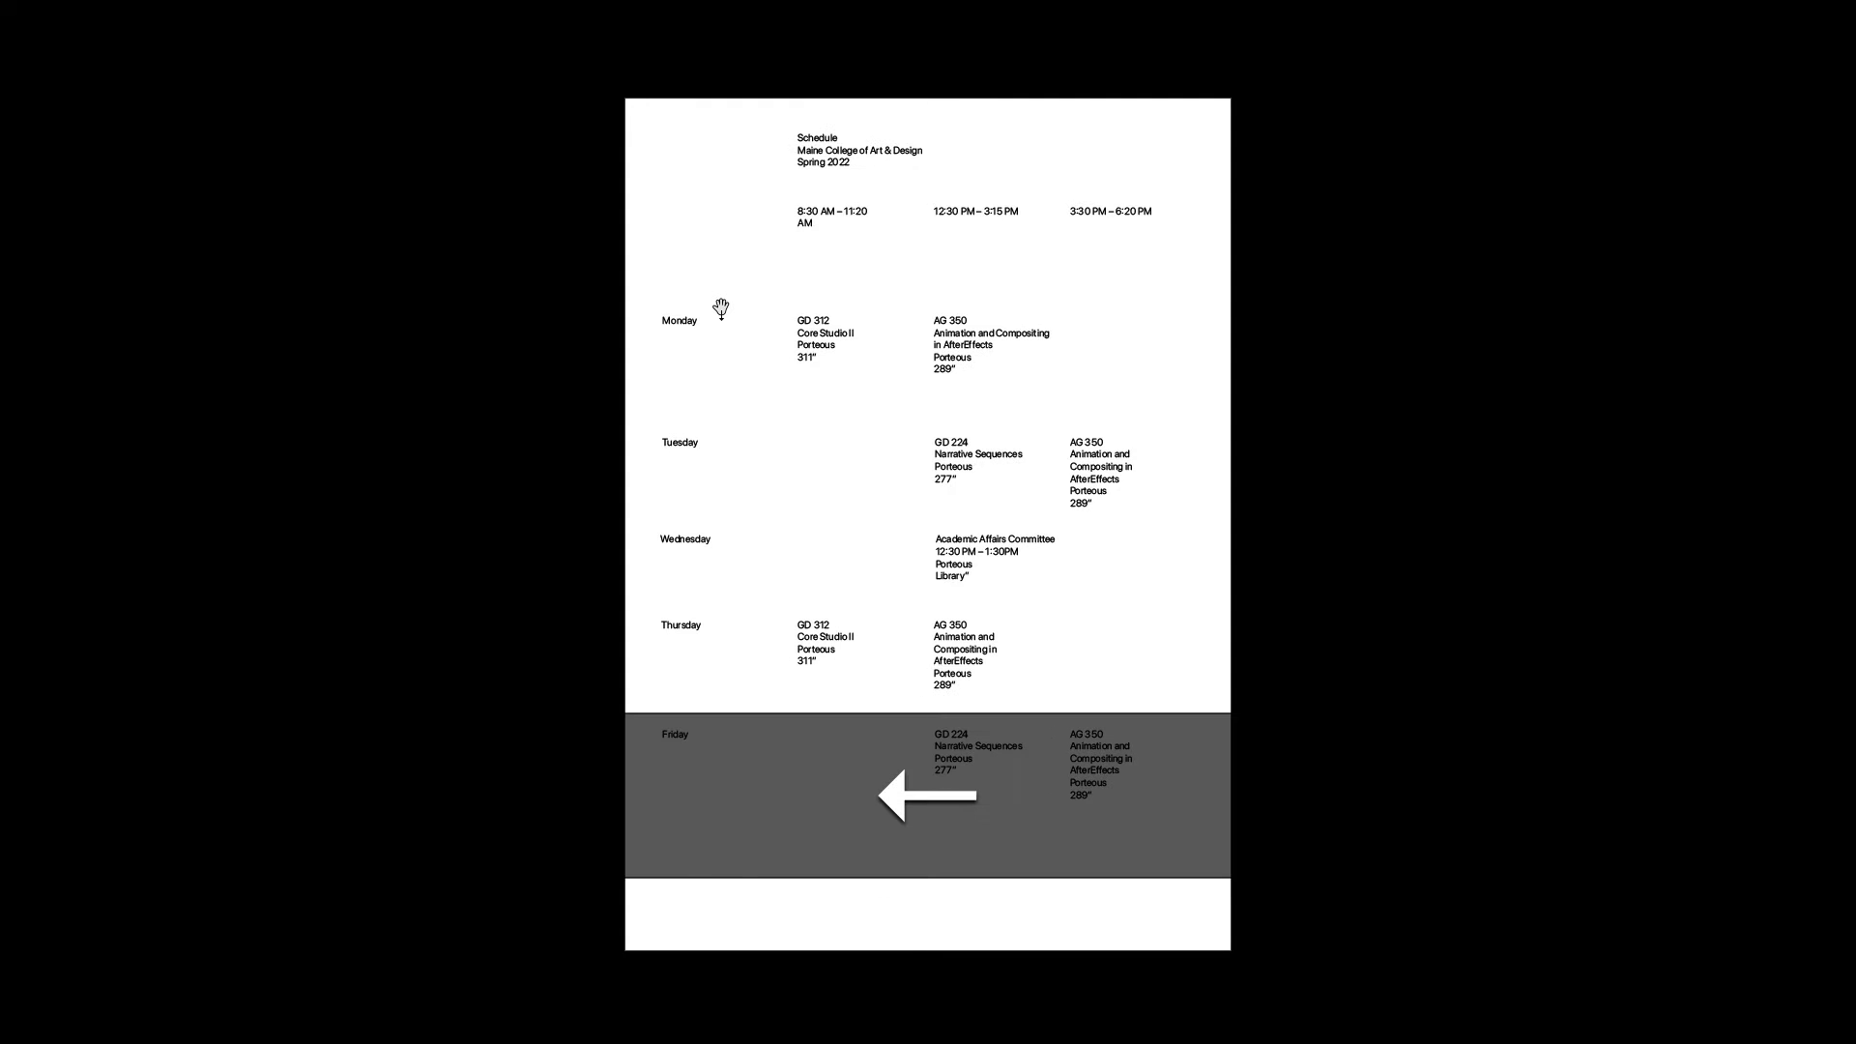
key("Left")
key("Right")
key("Left")
key("Right")
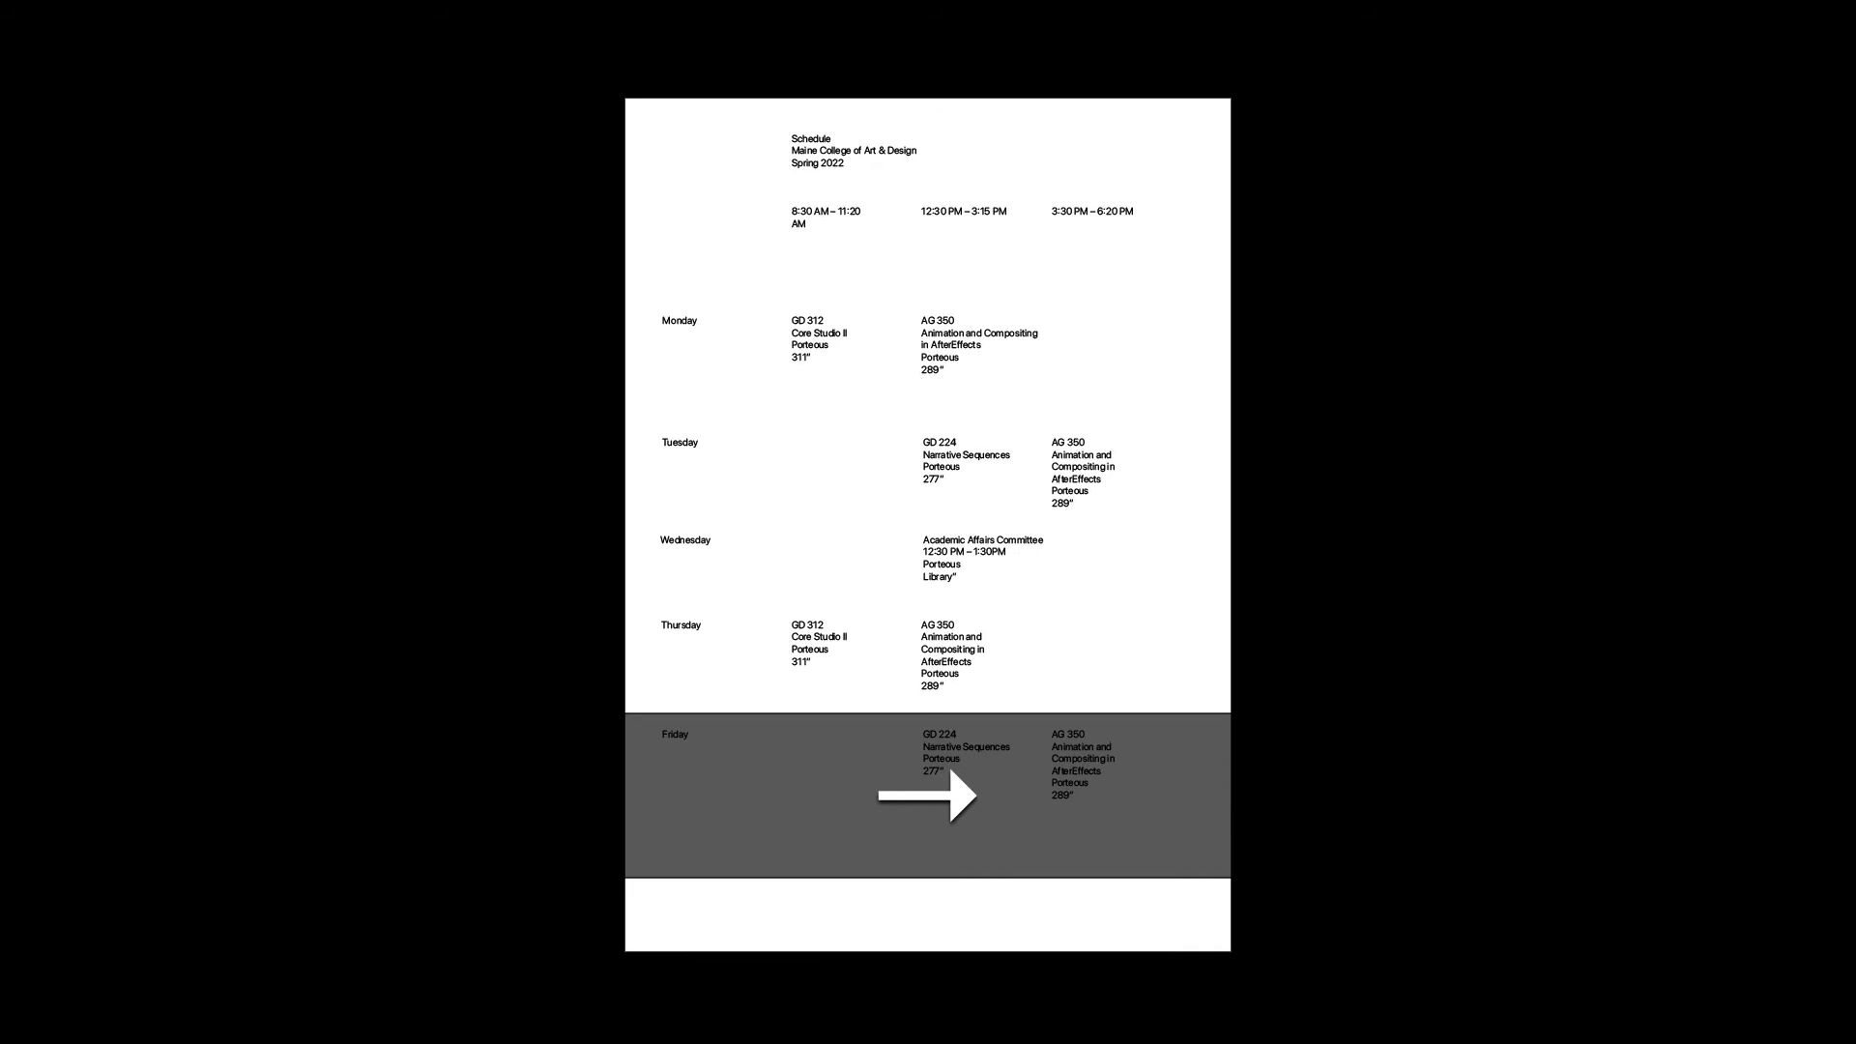
key("Escape")
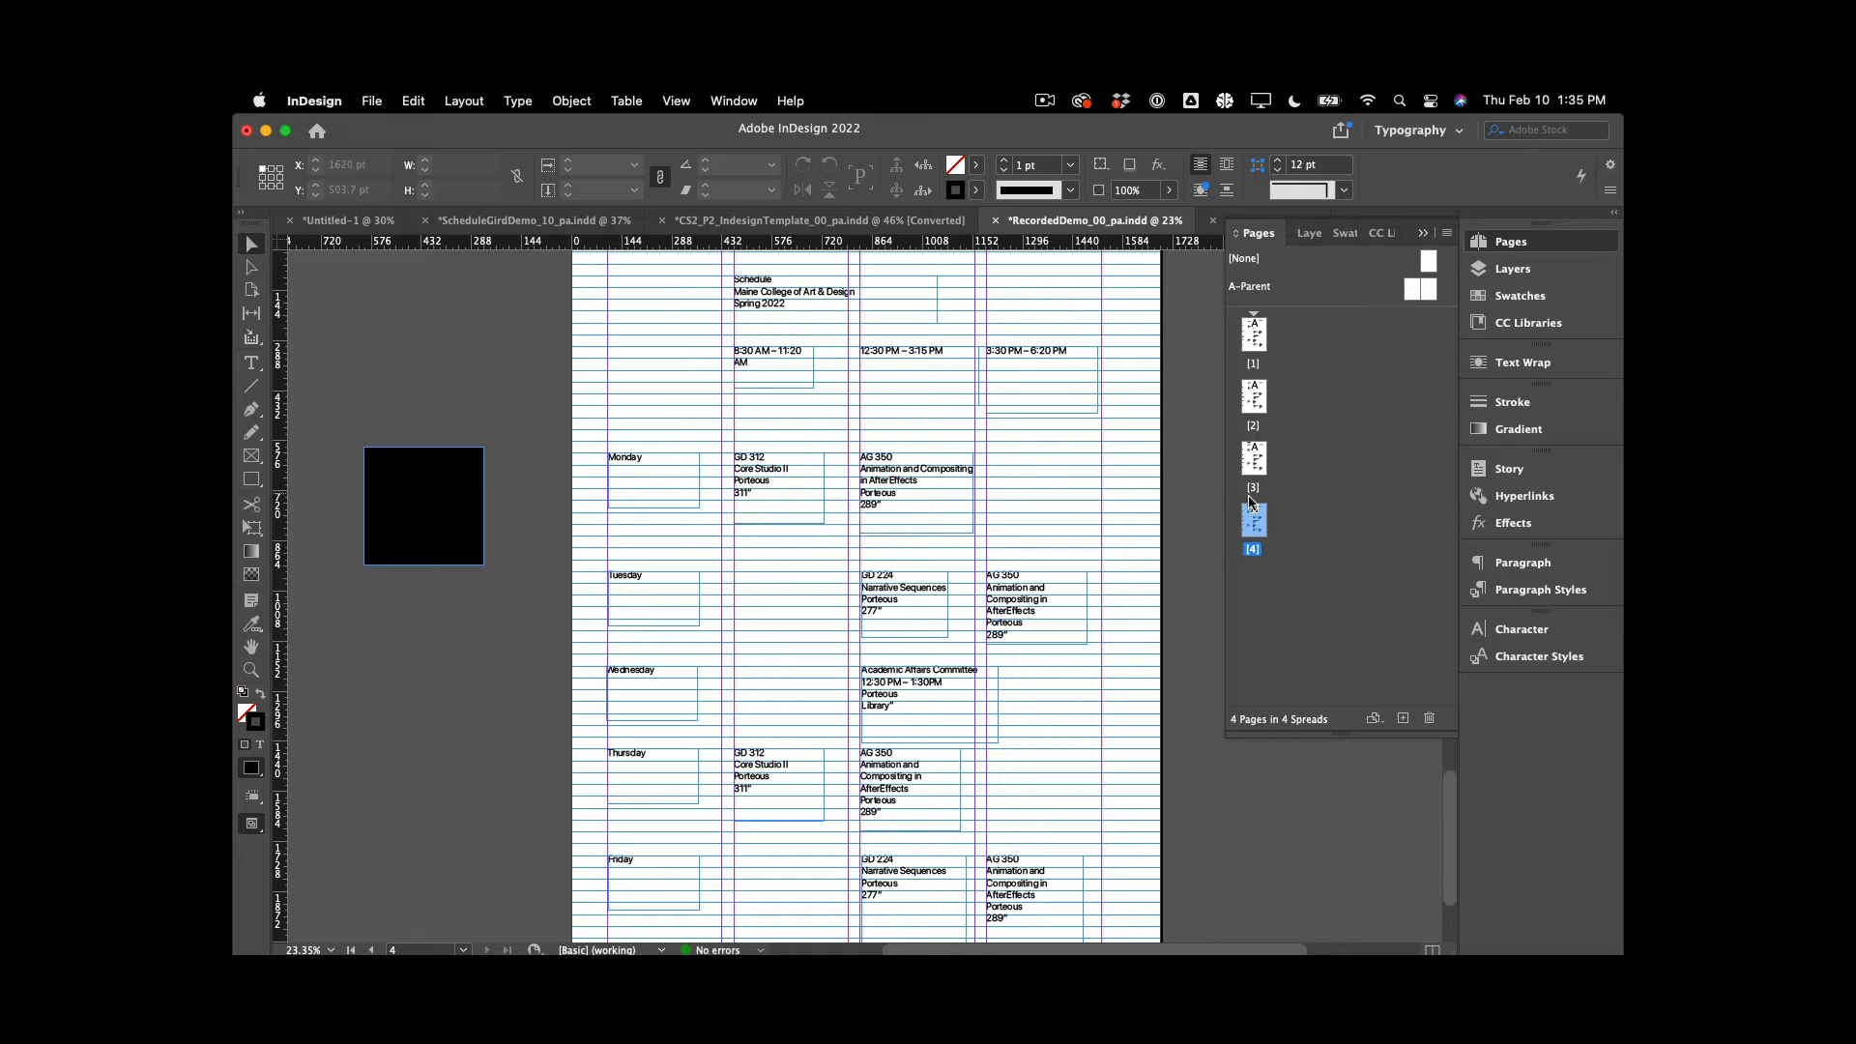
On a duplicate of page 4 added as page 5, place the black square beside the title and raise the title frame to Y 68 pt
left_click_drag(1257, 529, 1407, 722)
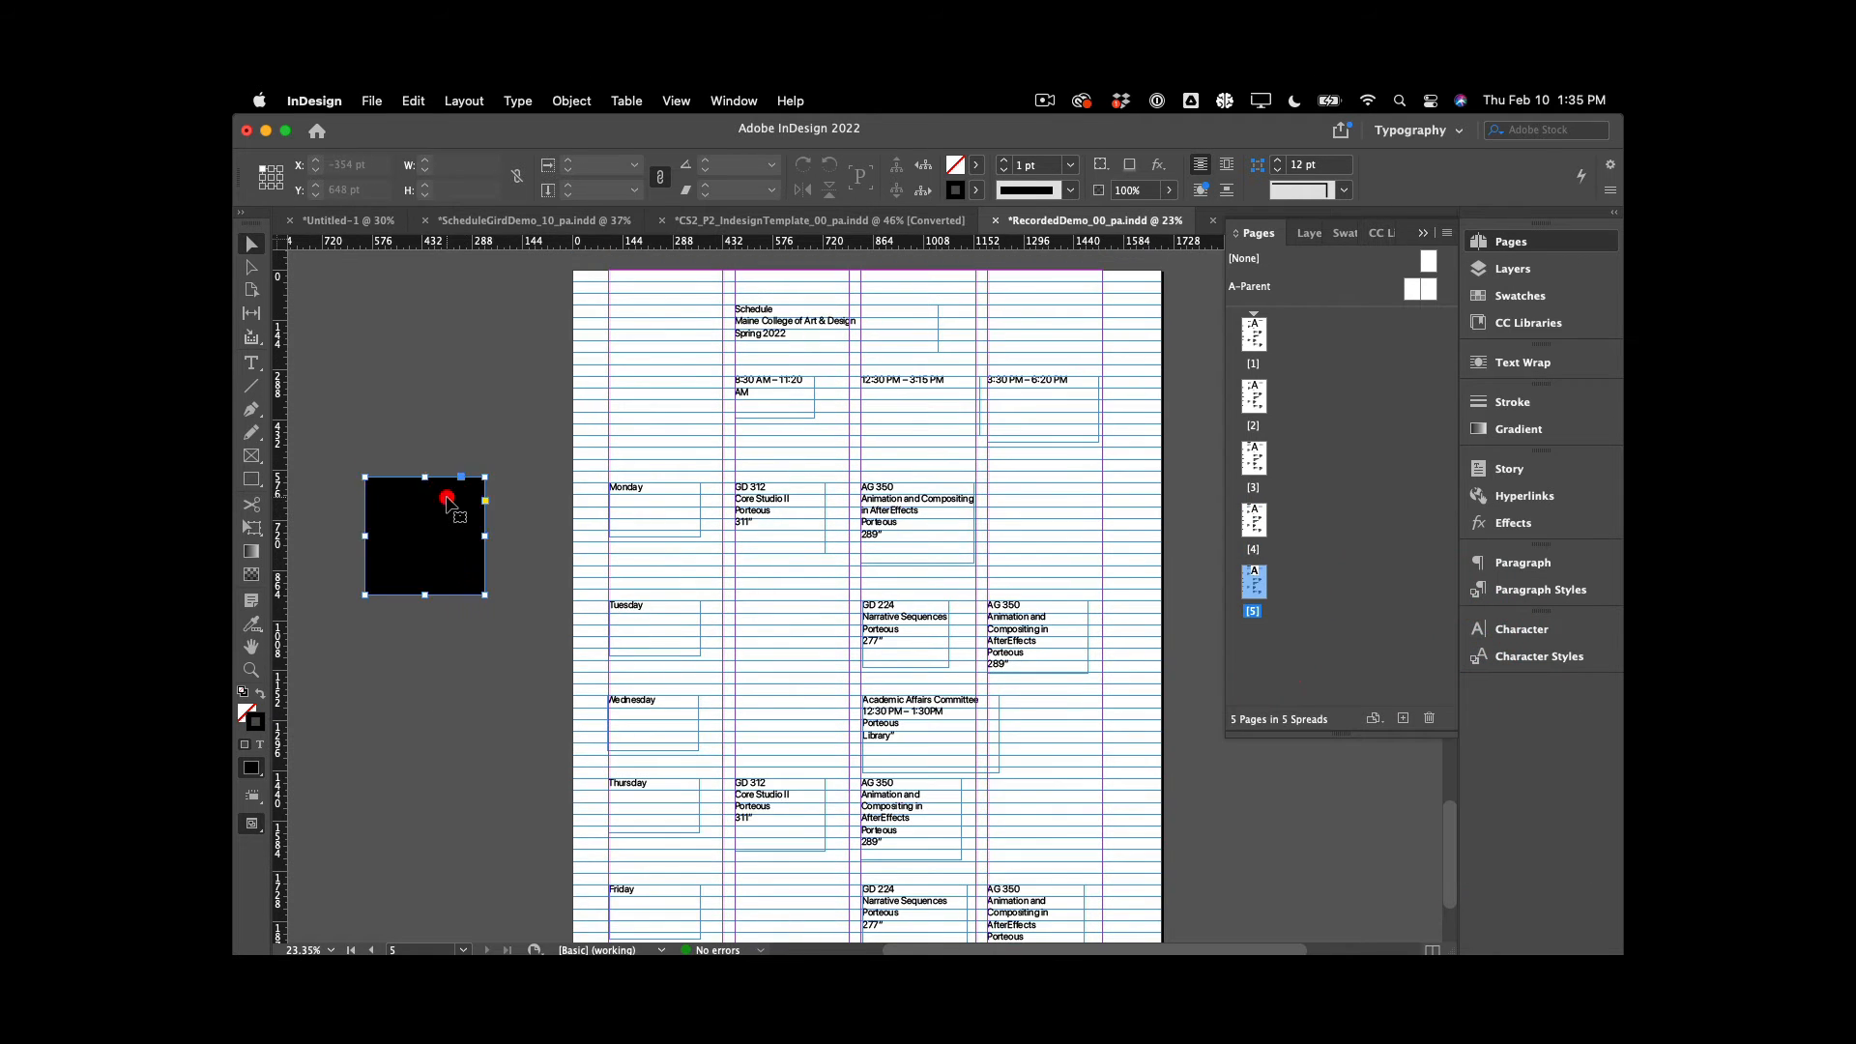
left_click(447, 495)
left_click_drag(446, 508, 680, 346)
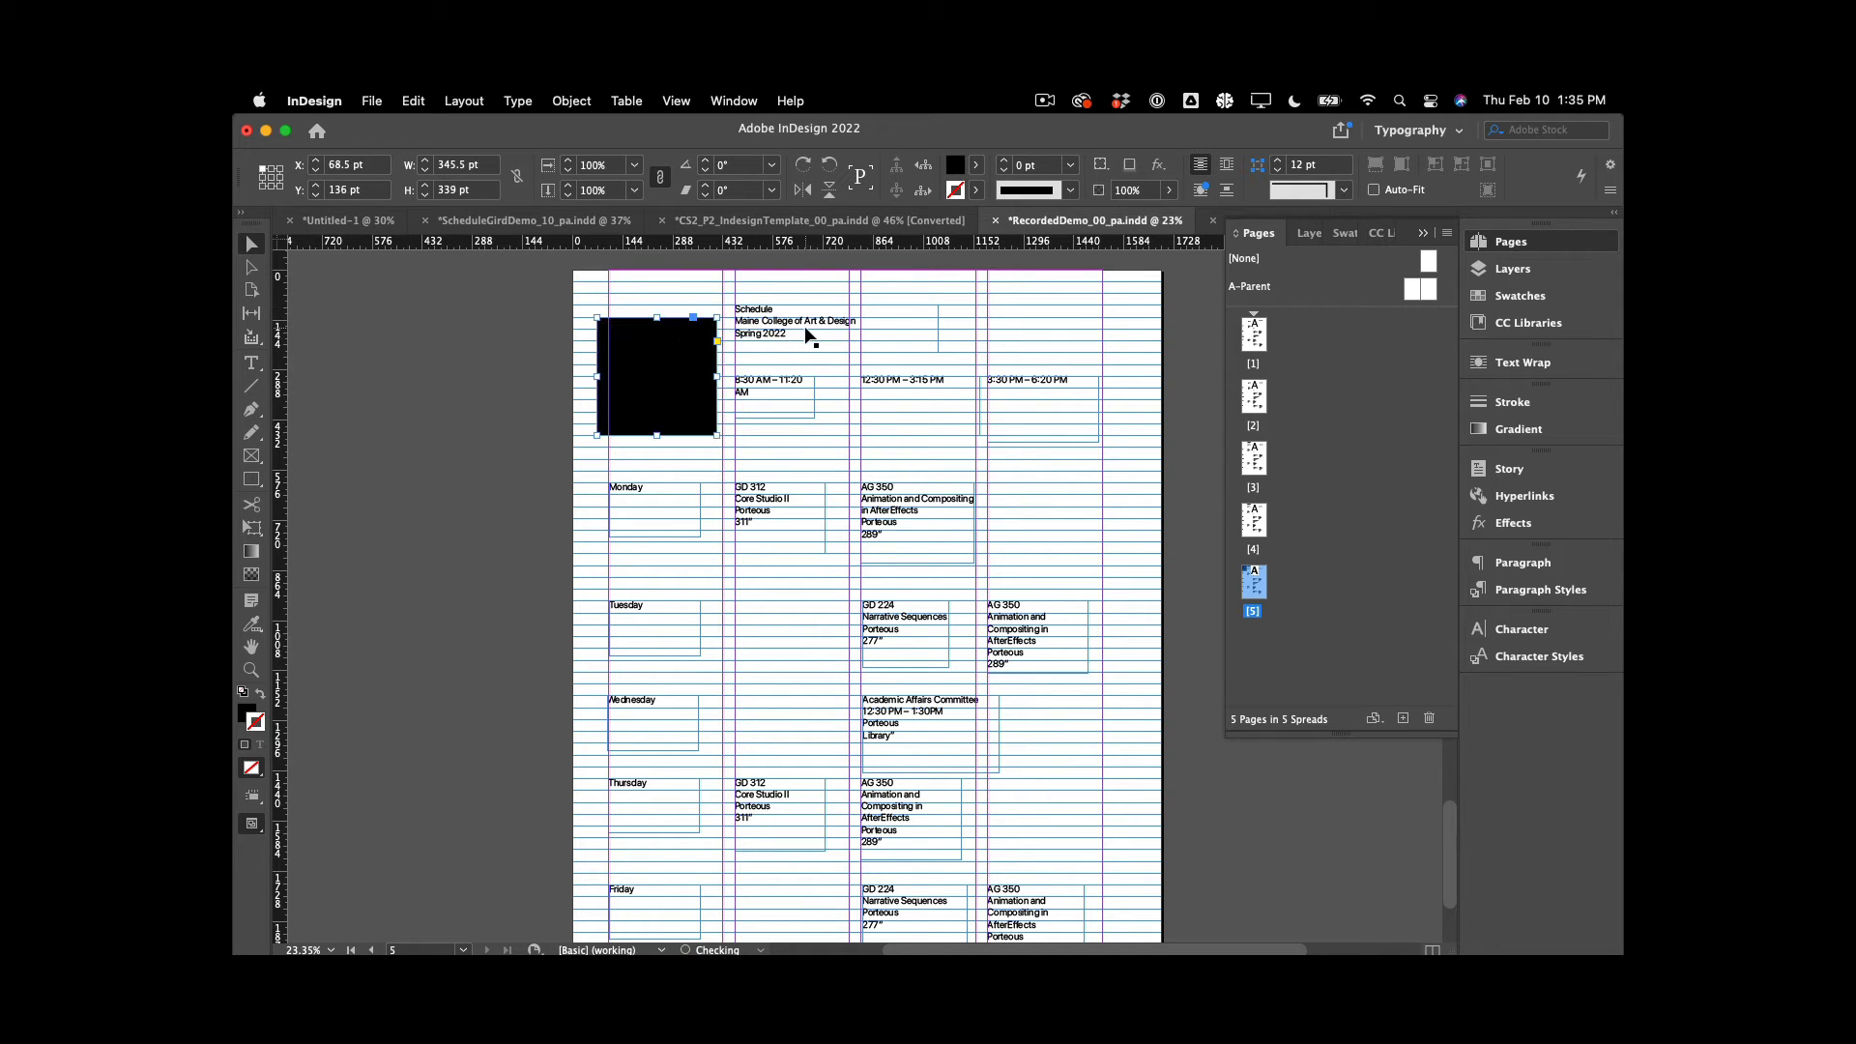
left_click_drag(806, 323, 806, 317)
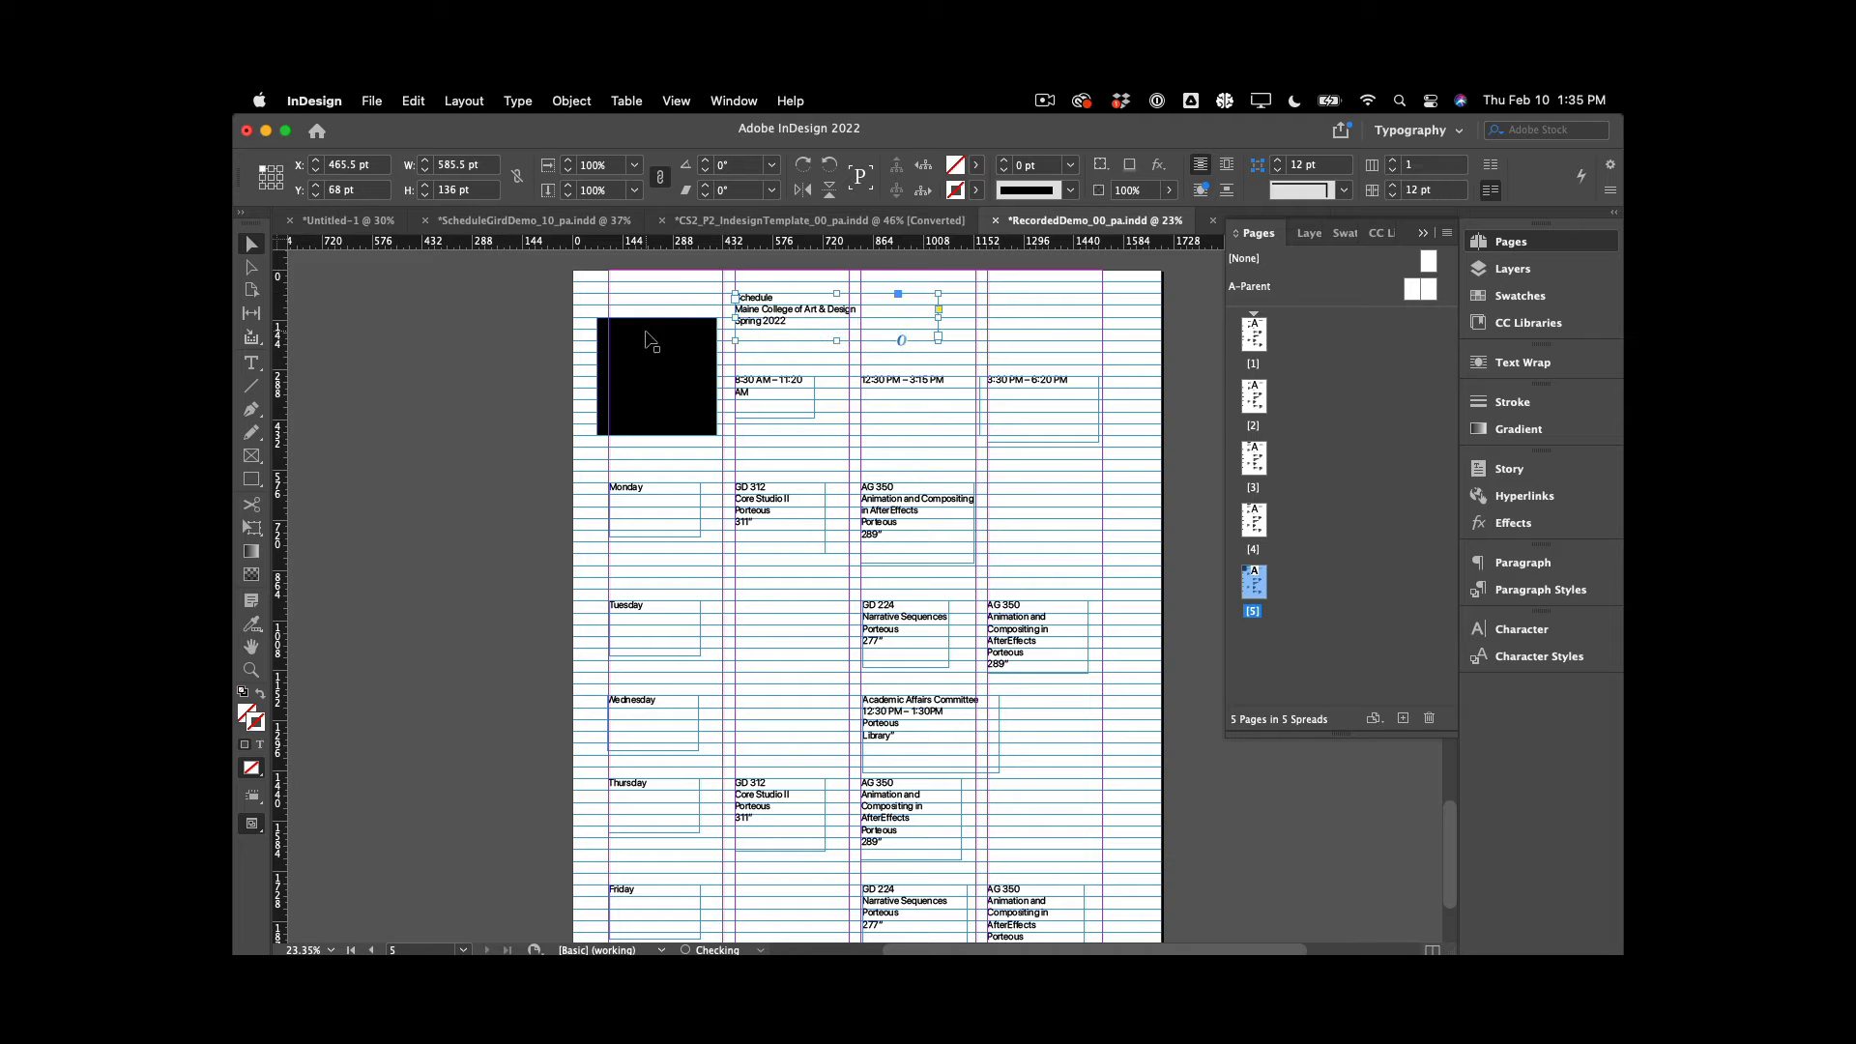
Stack copies of the black square down the first column at X 102 pt, making six evenly spaced squares one baseline increment apart
left_click_drag(646, 331, 661, 456)
left_click_drag(661, 437, 661, 566)
left_click_drag(659, 567, 667, 714)
scroll(677, 716, "down", 3)
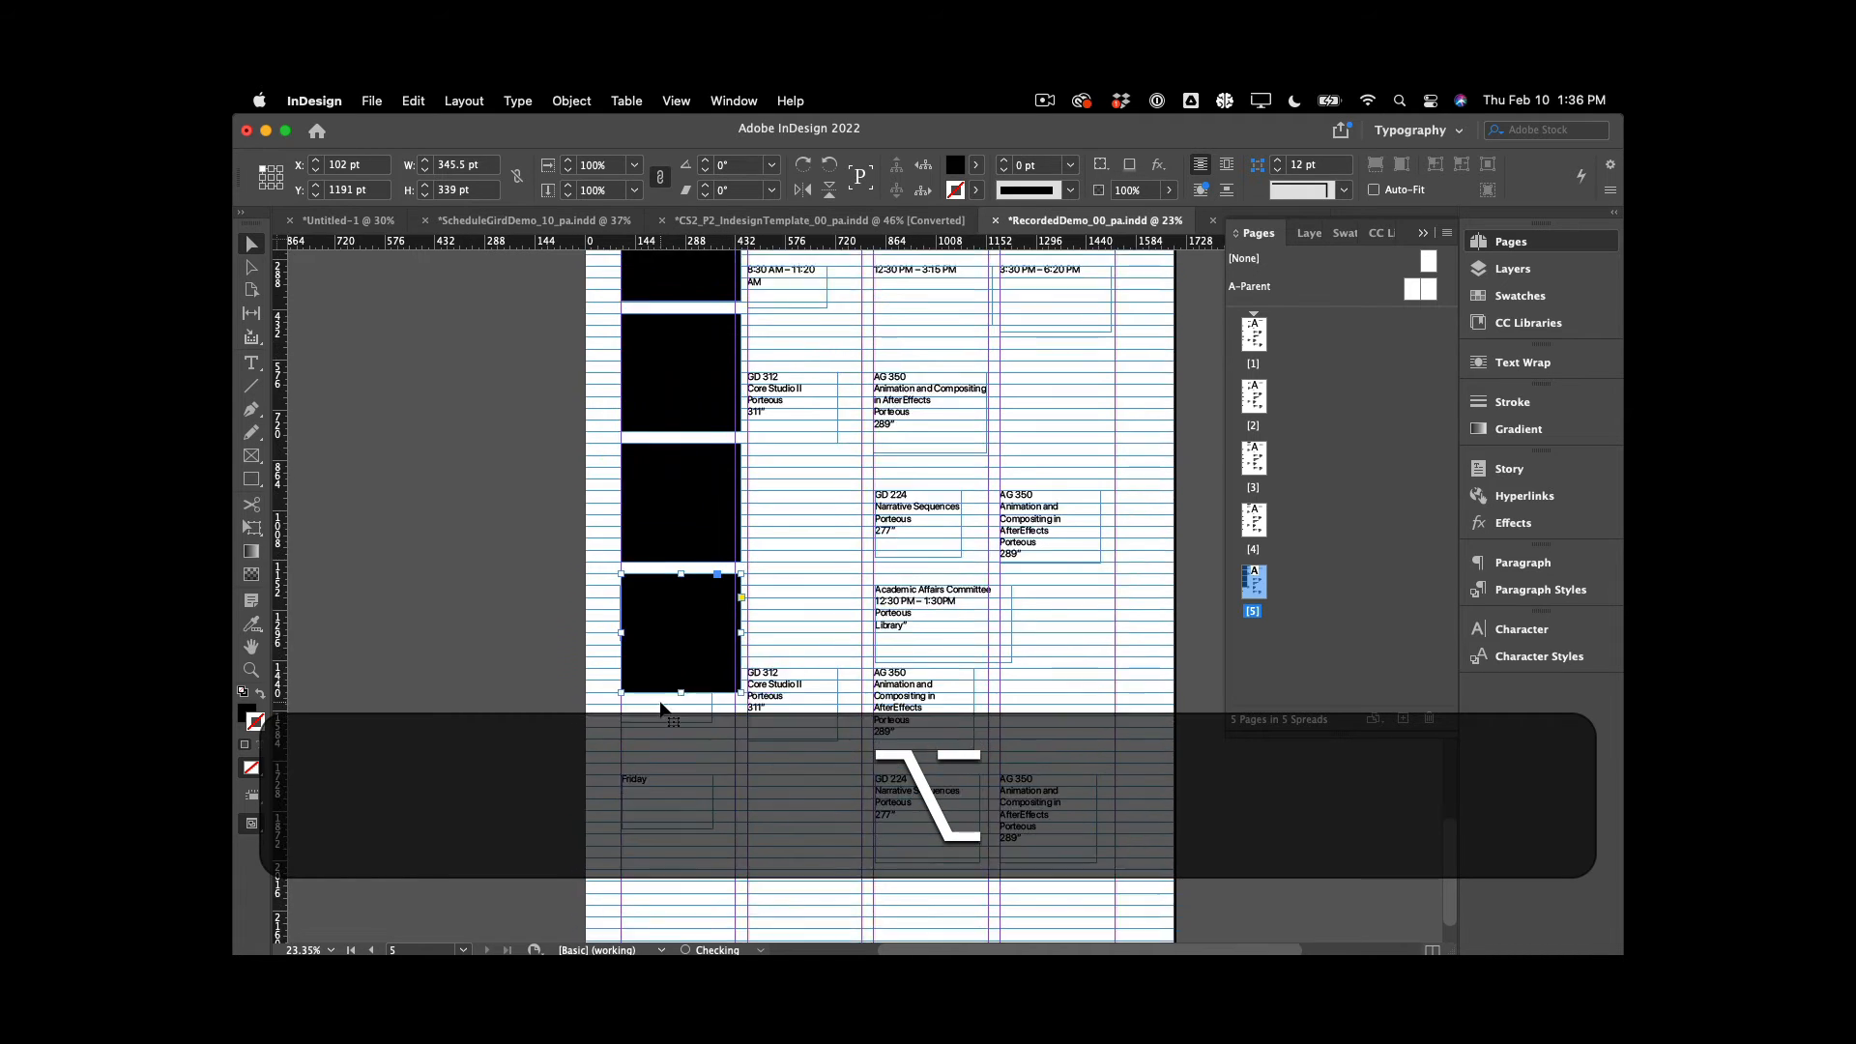
left_click_drag(708, 569, 709, 829)
scroll(825, 399, "up", 2)
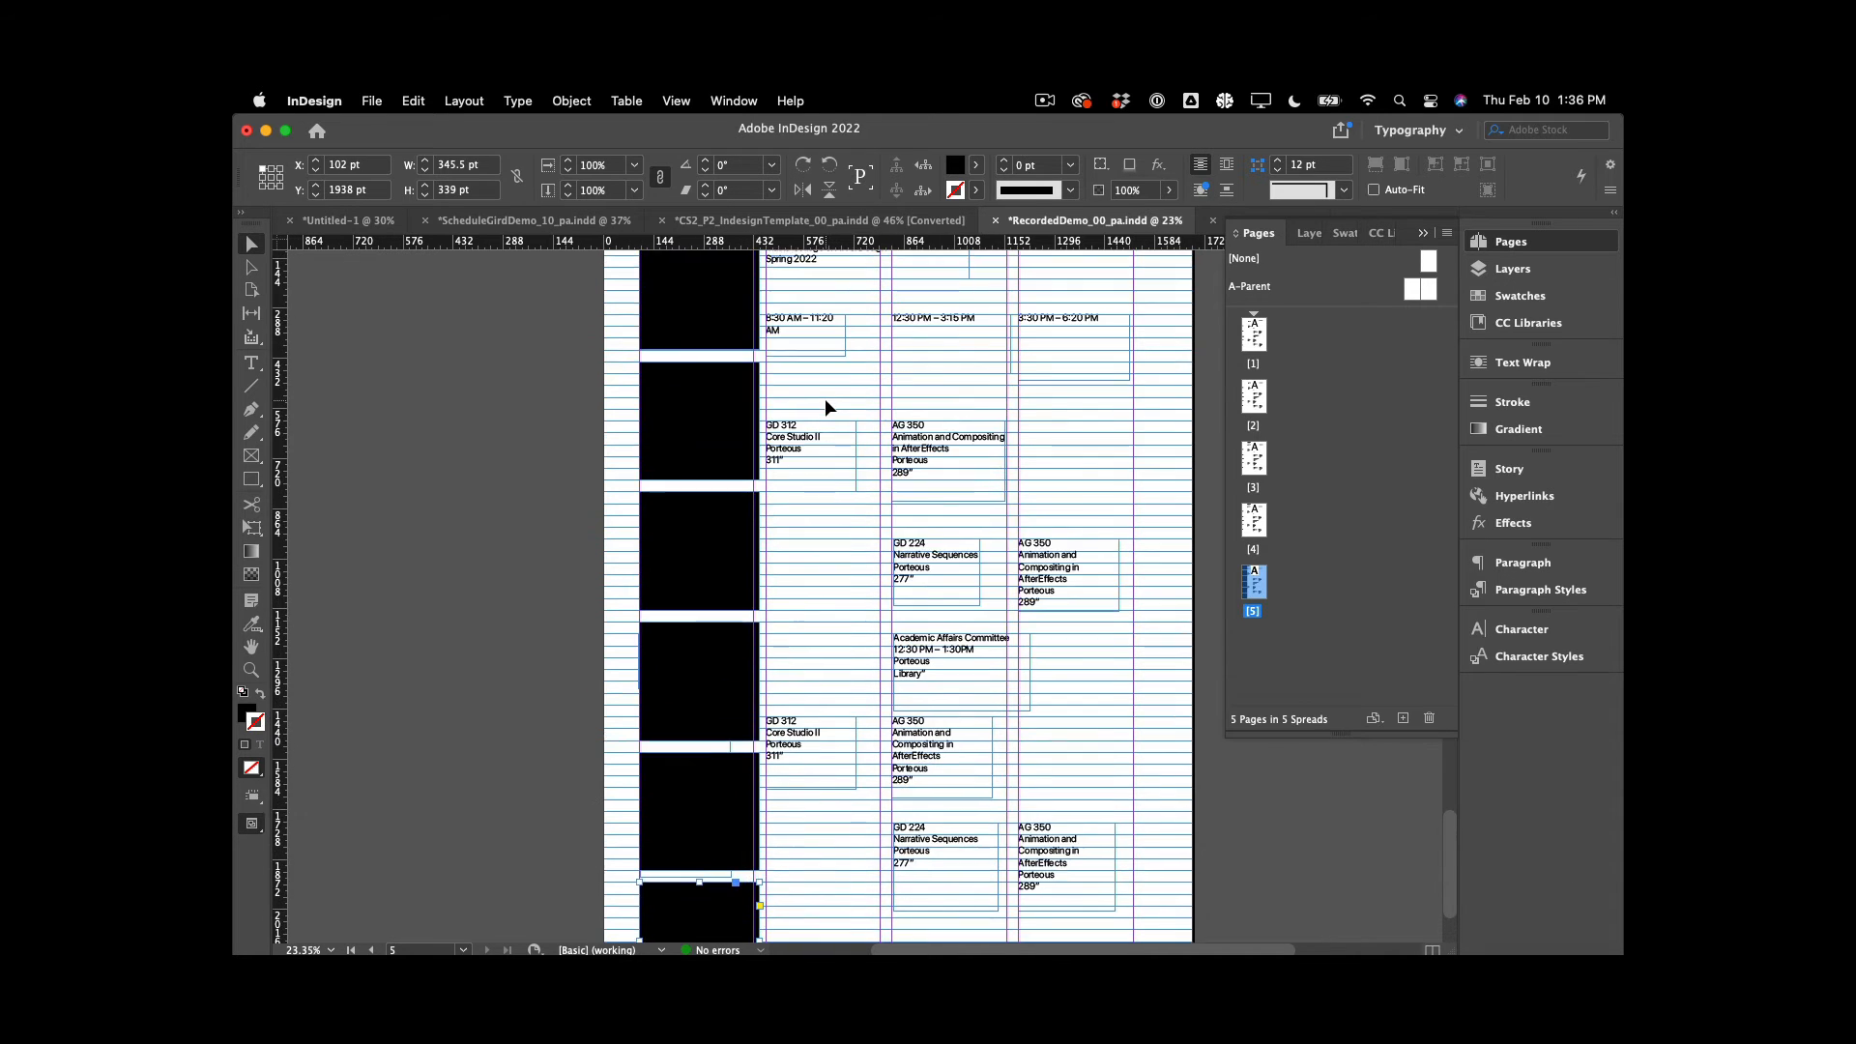
scroll(825, 398, "up", 2)
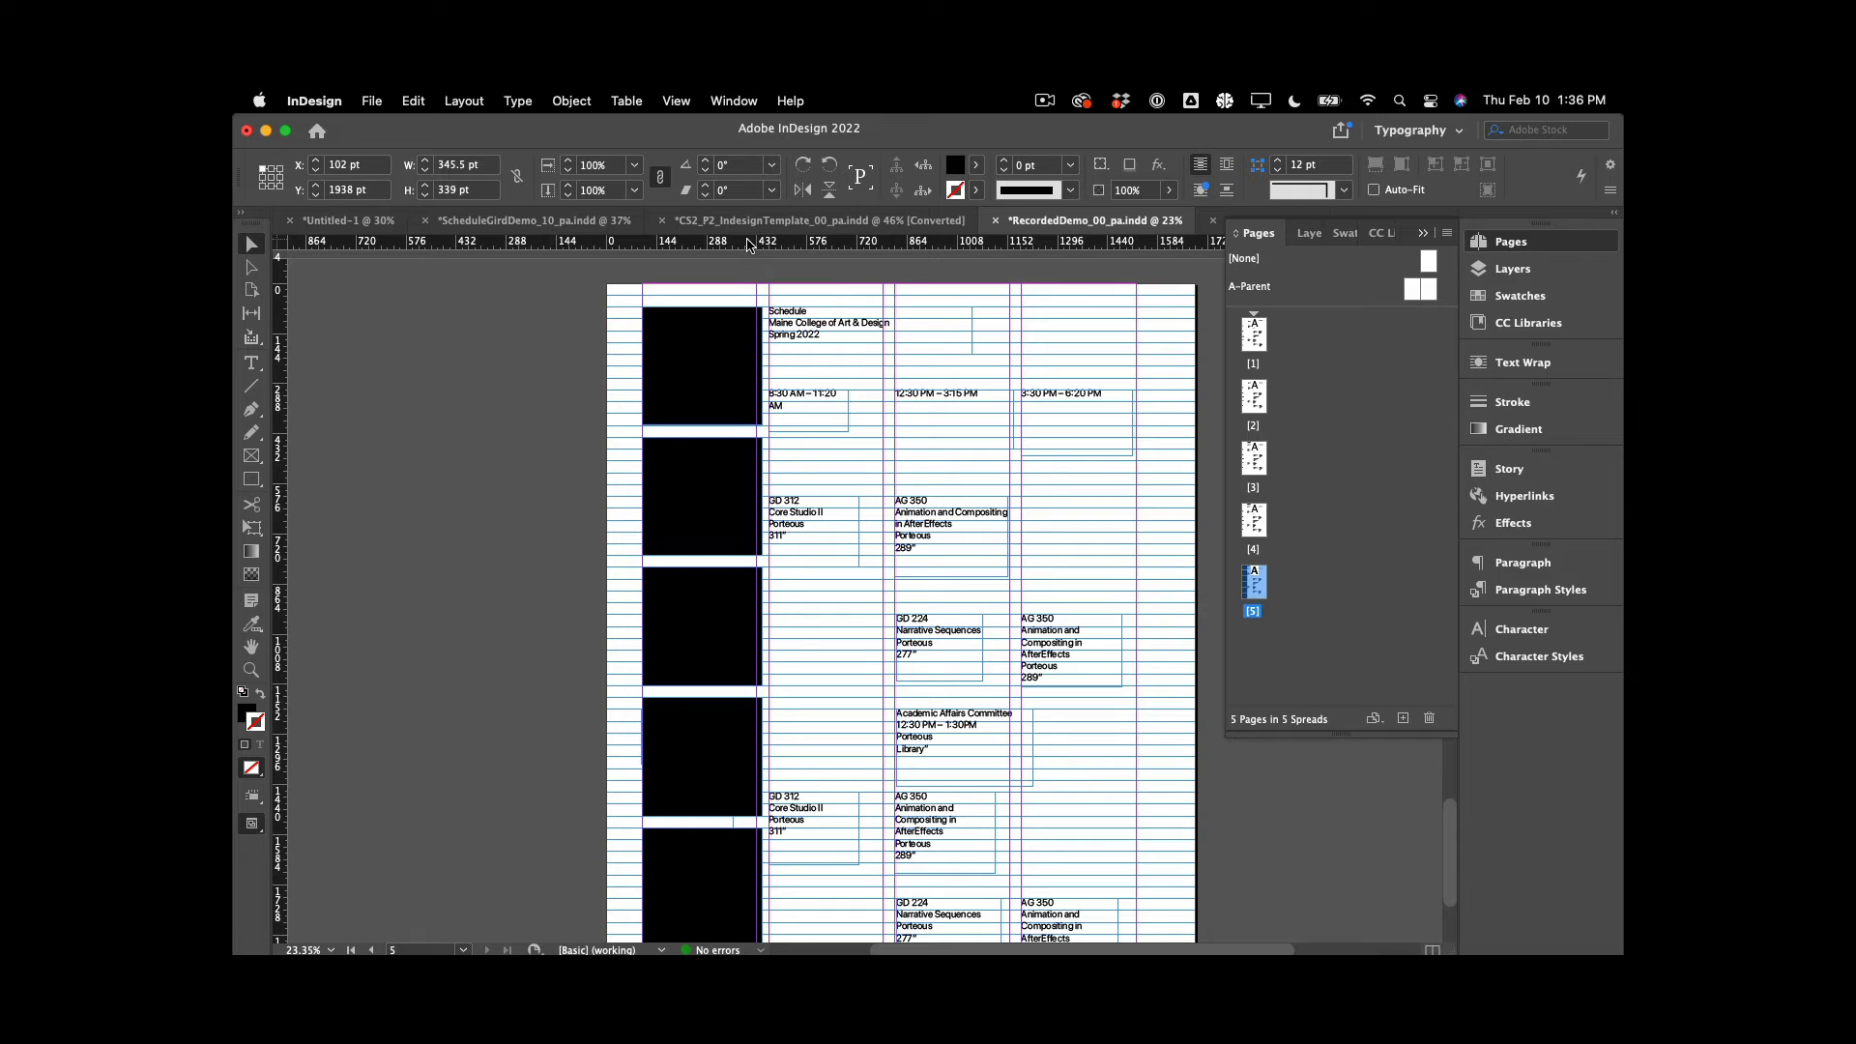
Add horizontal ruler guides at the first square's upper edge and along both edges of the gaps between the first four squares
left_click_drag(747, 240, 748, 307)
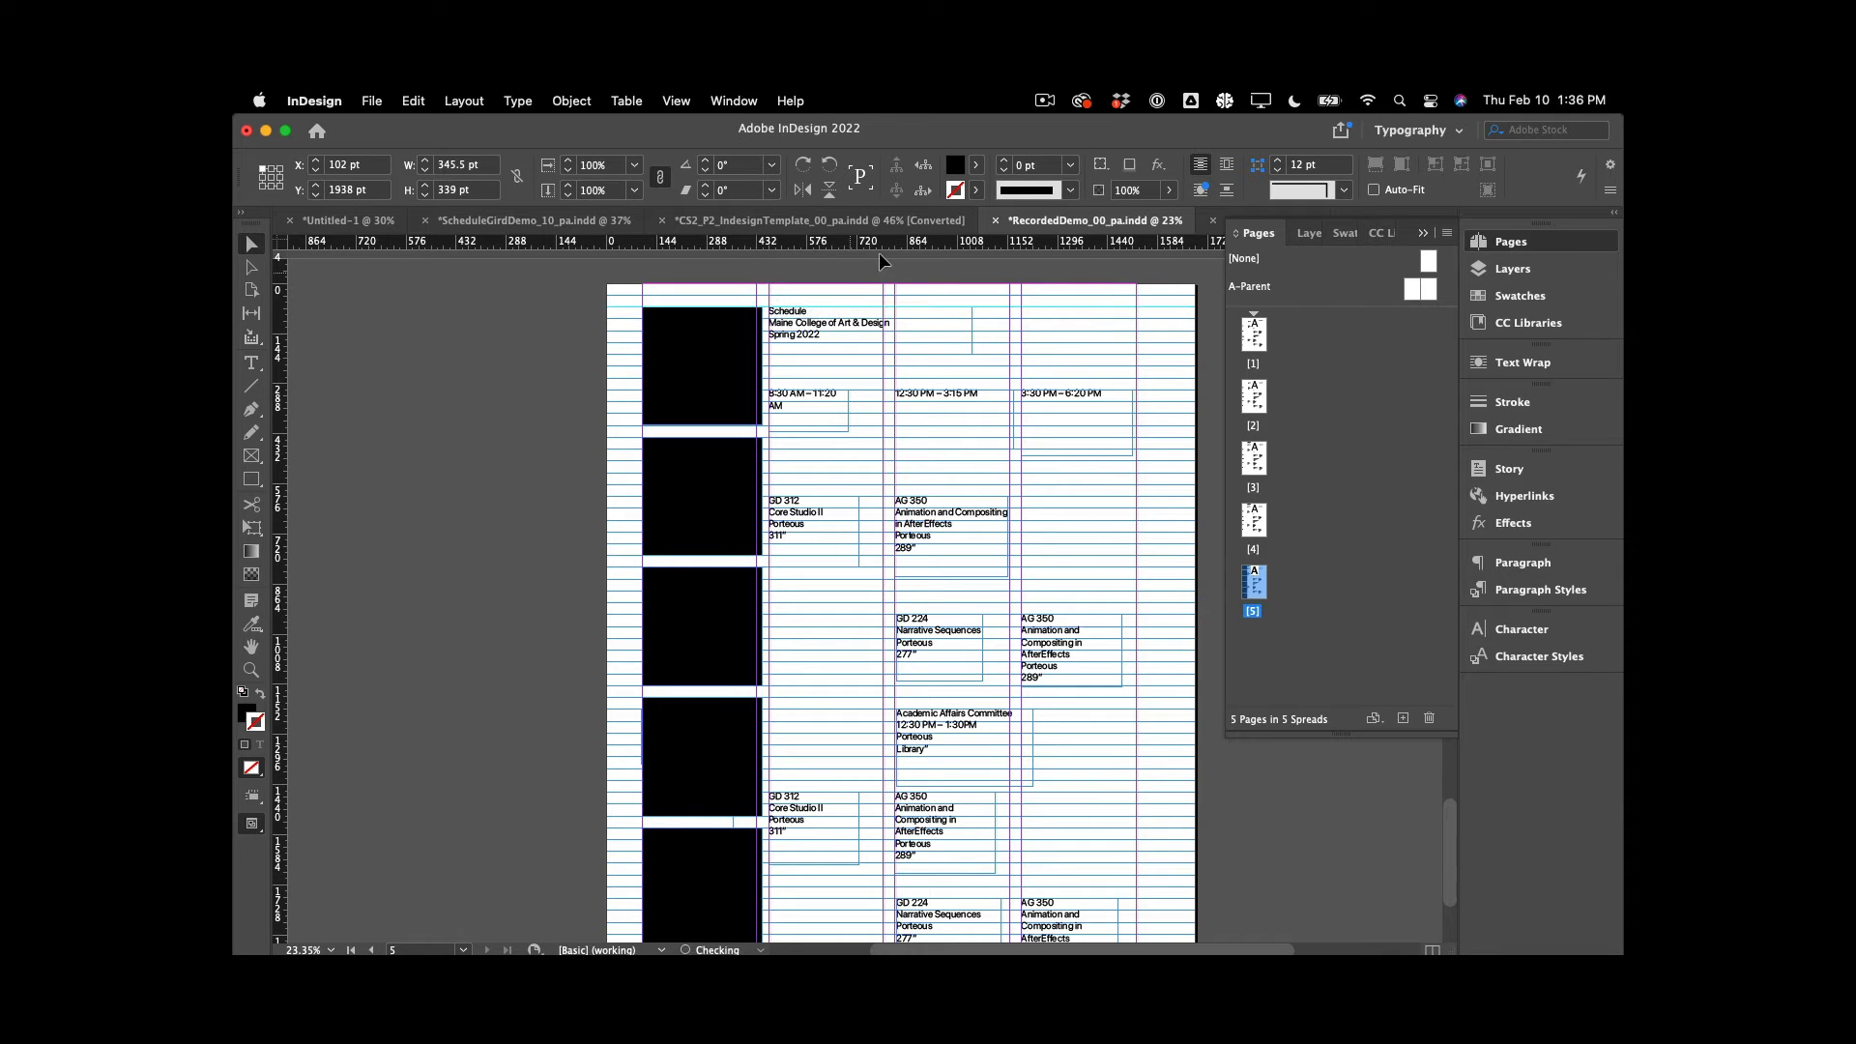
left_click_drag(879, 244, 732, 426)
left_click_drag(846, 248, 739, 437)
left_click_drag(810, 253, 678, 565)
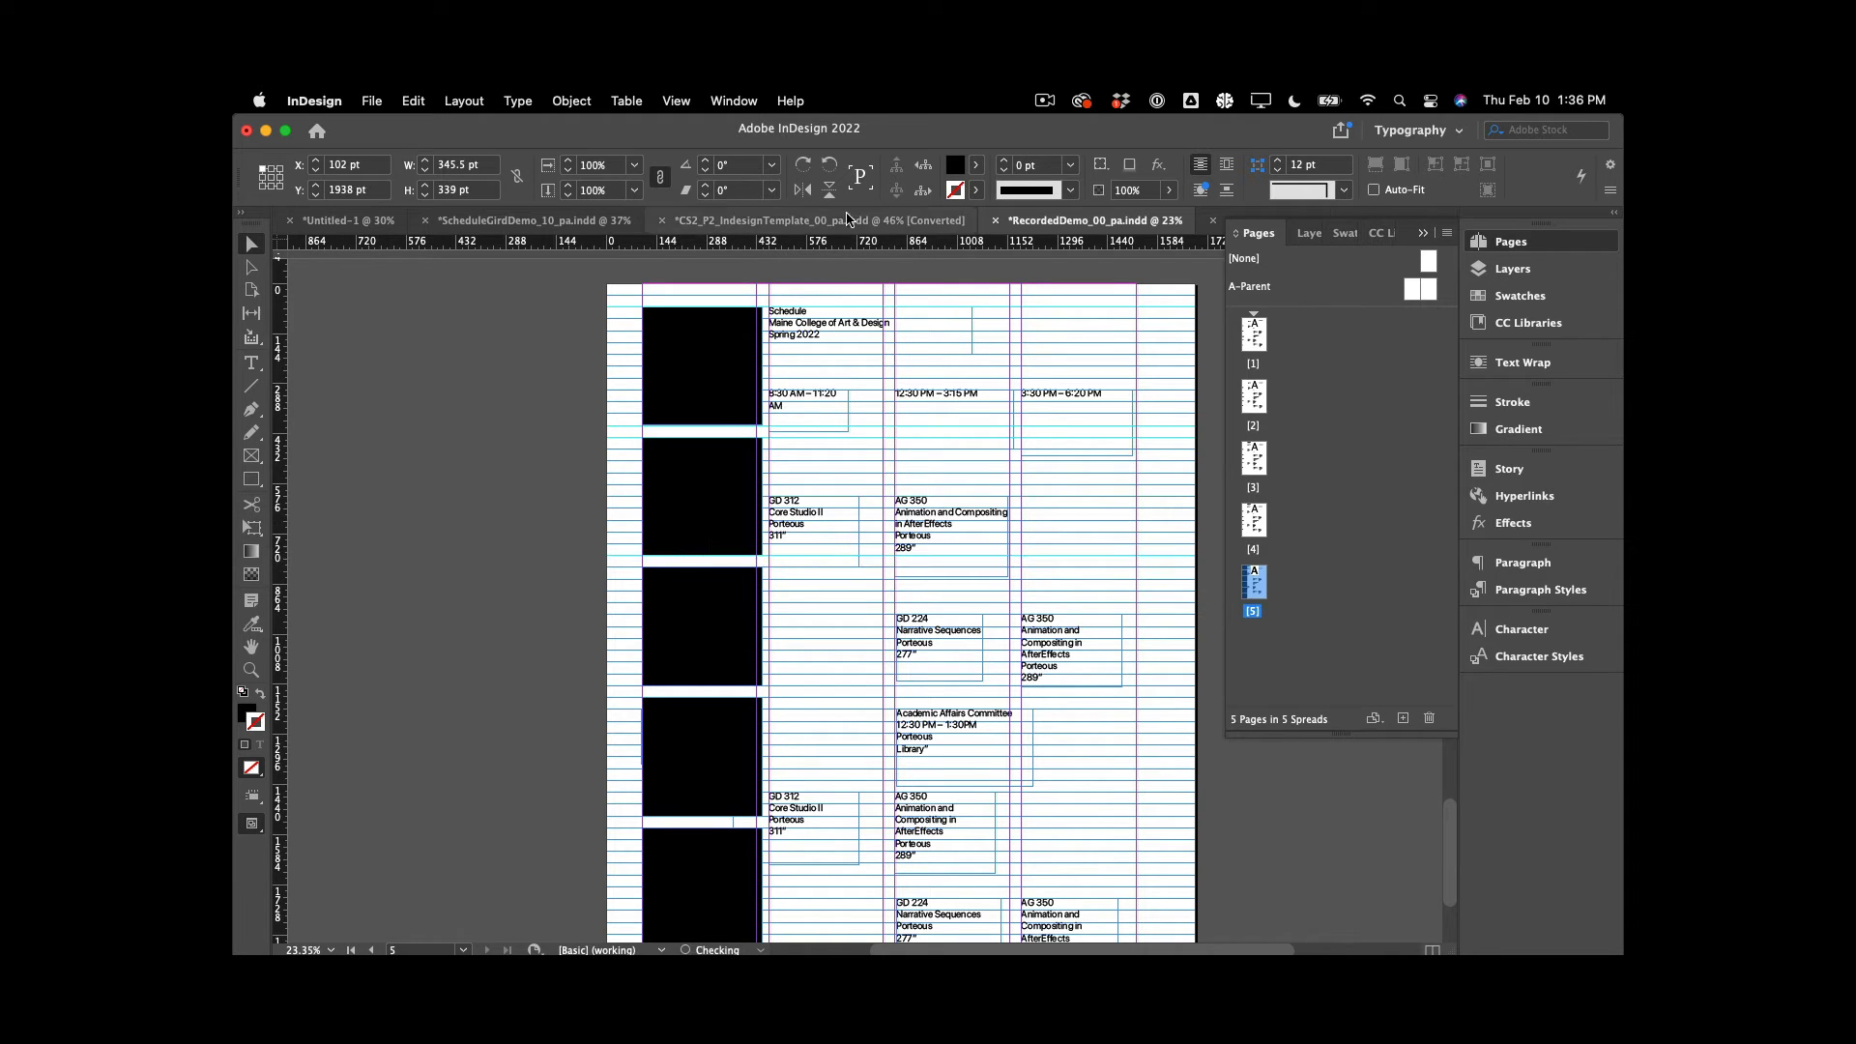
left_click_drag(806, 246, 714, 567)
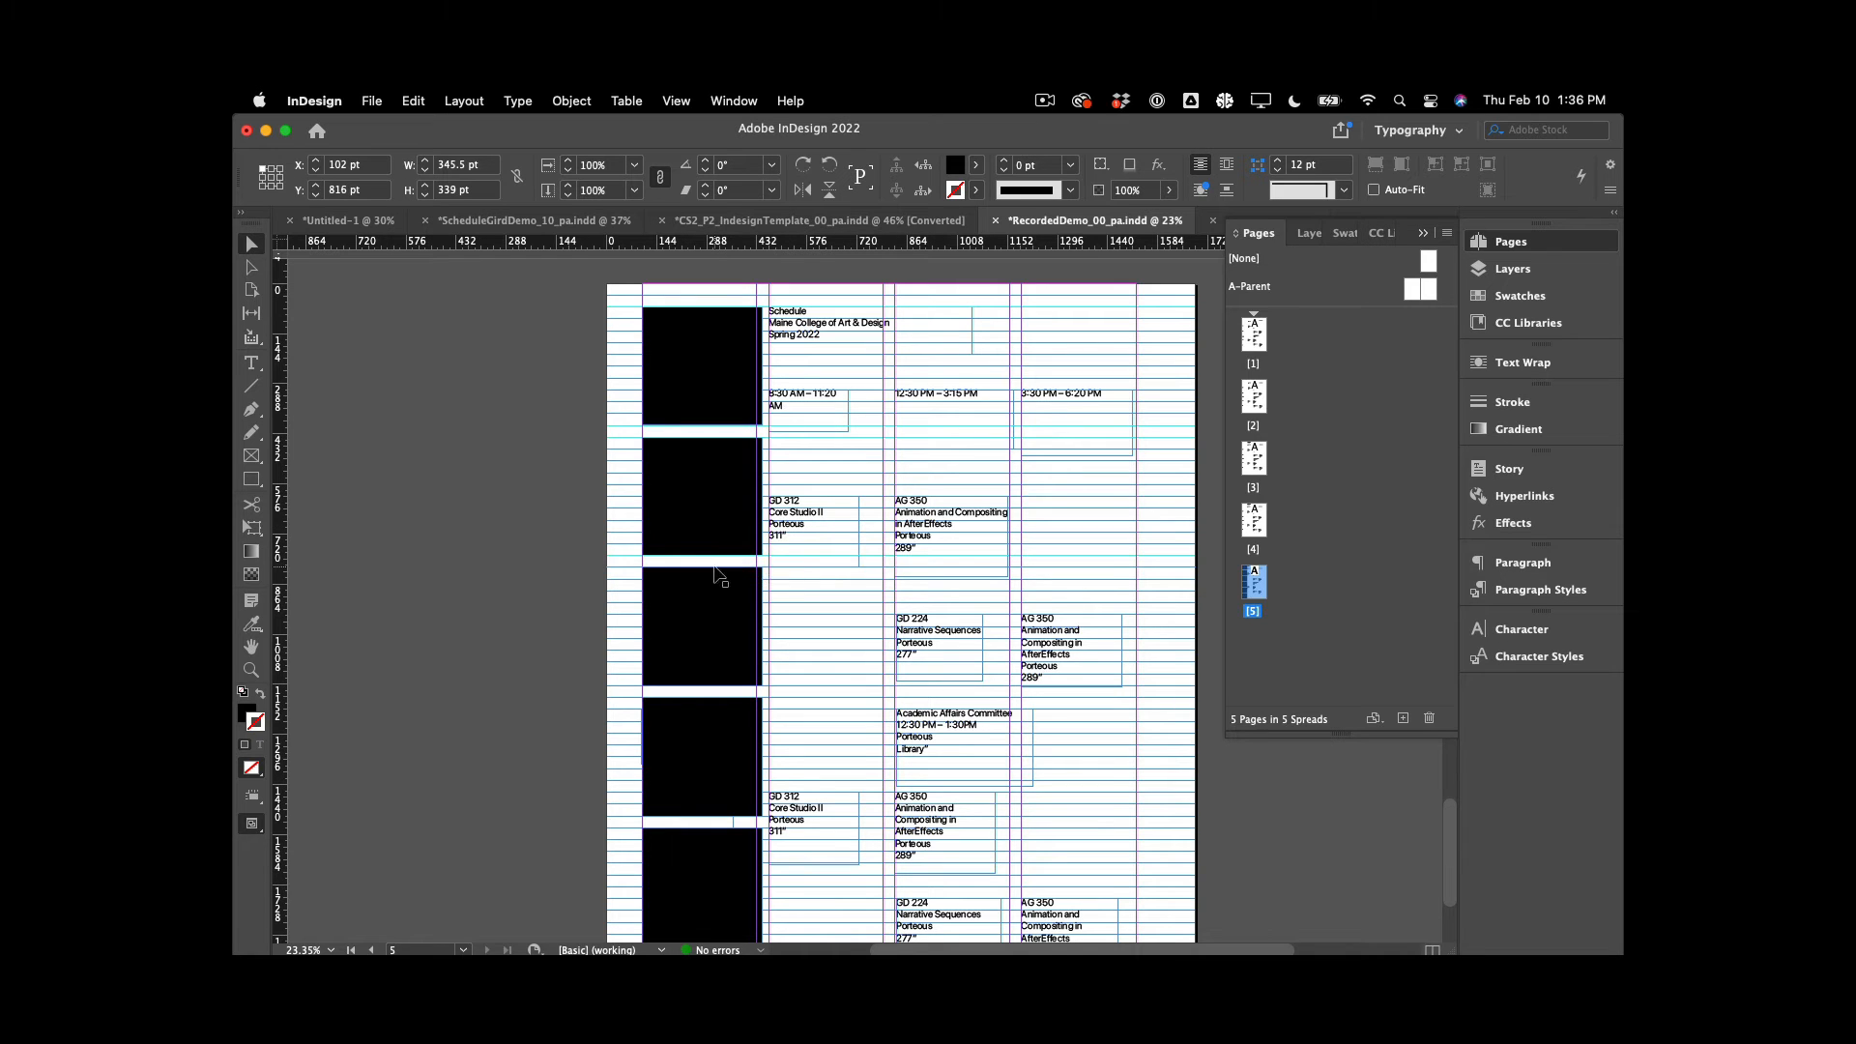
left_click_drag(845, 250, 691, 694)
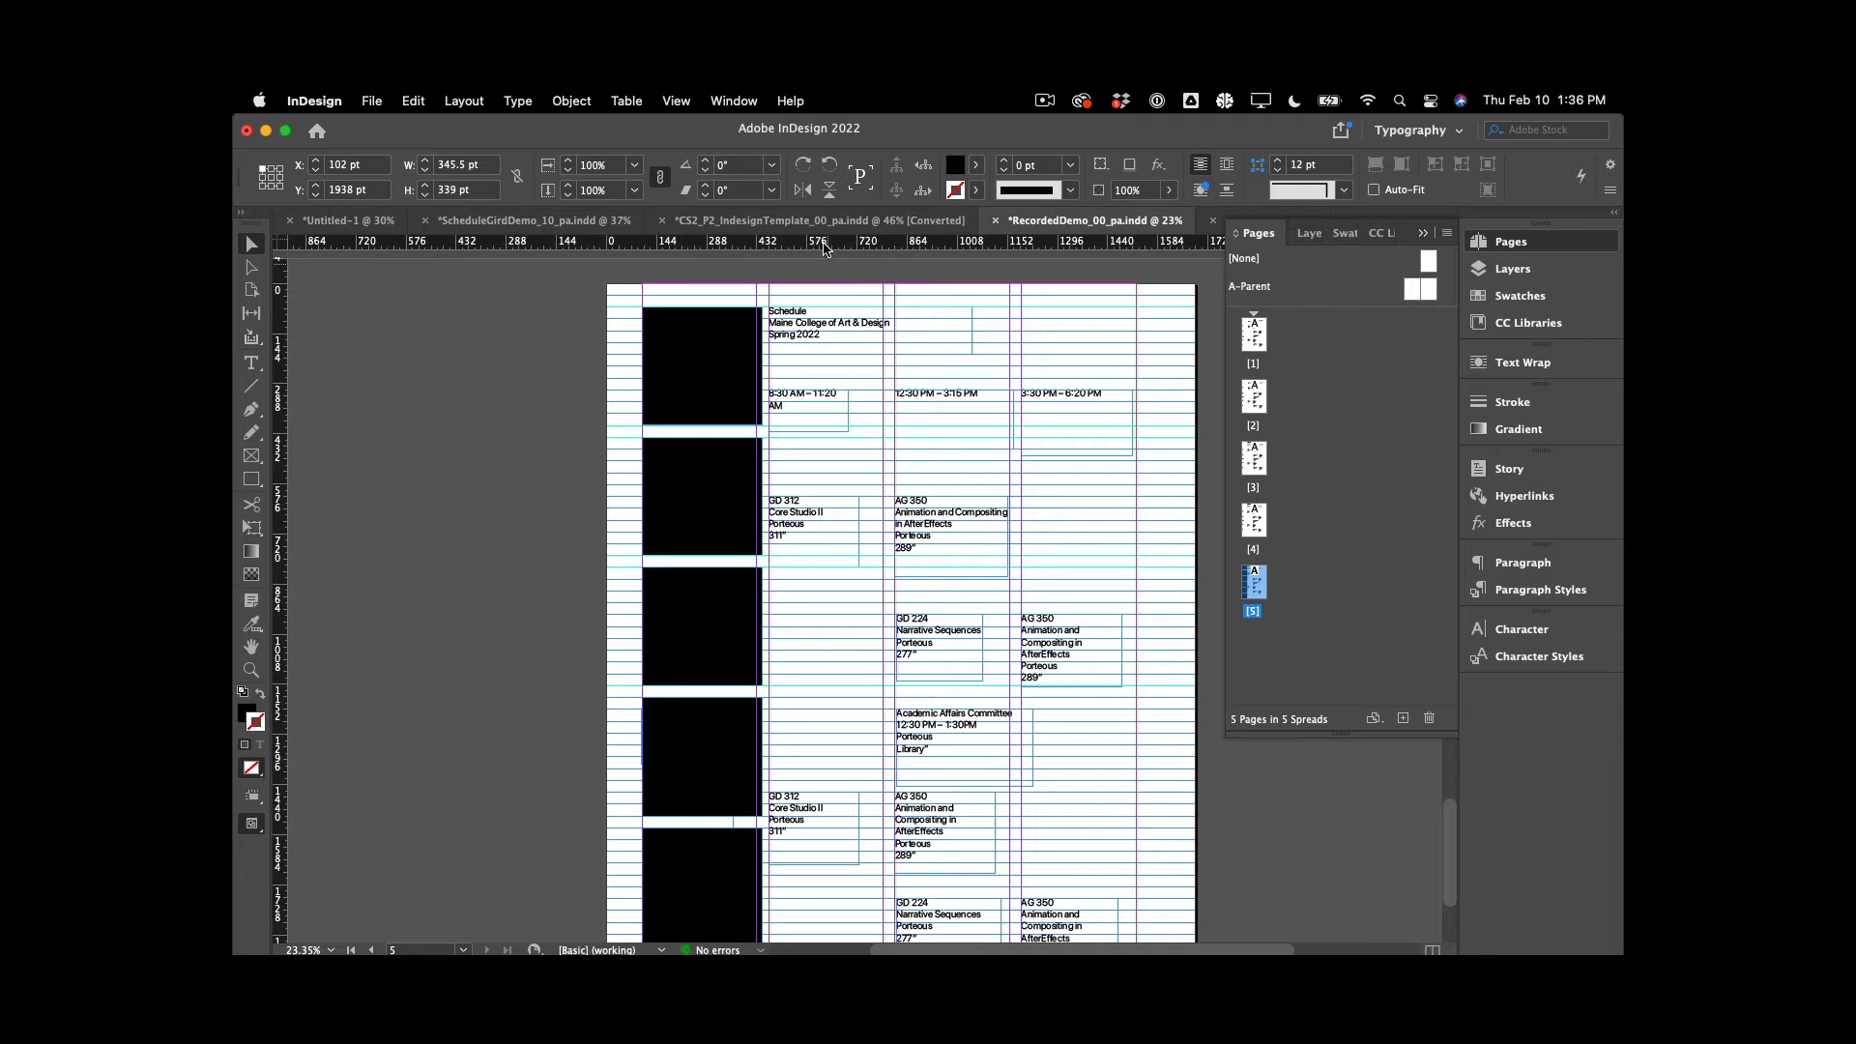
left_click_drag(824, 248, 698, 701)
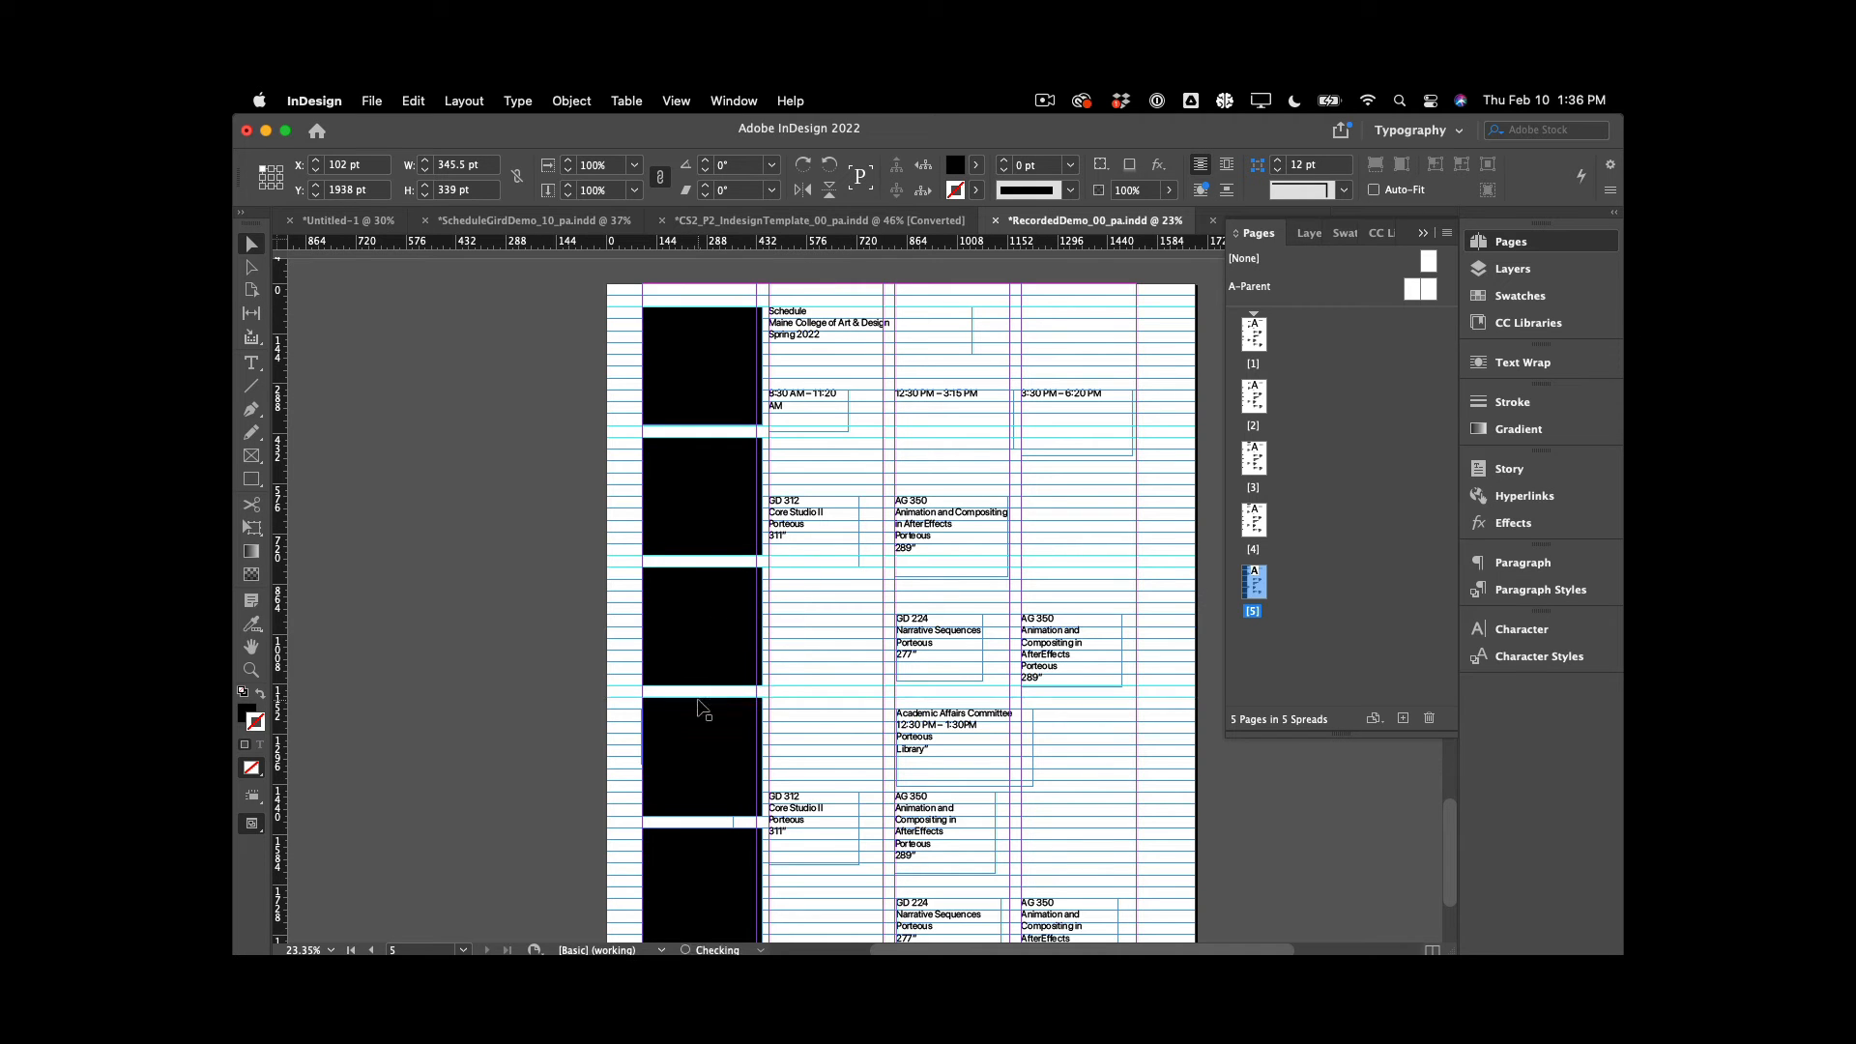
Add horizontal ruler guides along the gaps between the fourth, fifth and sixth squares and at the sixth square's lower edge
scroll(789, 785, "down", 2)
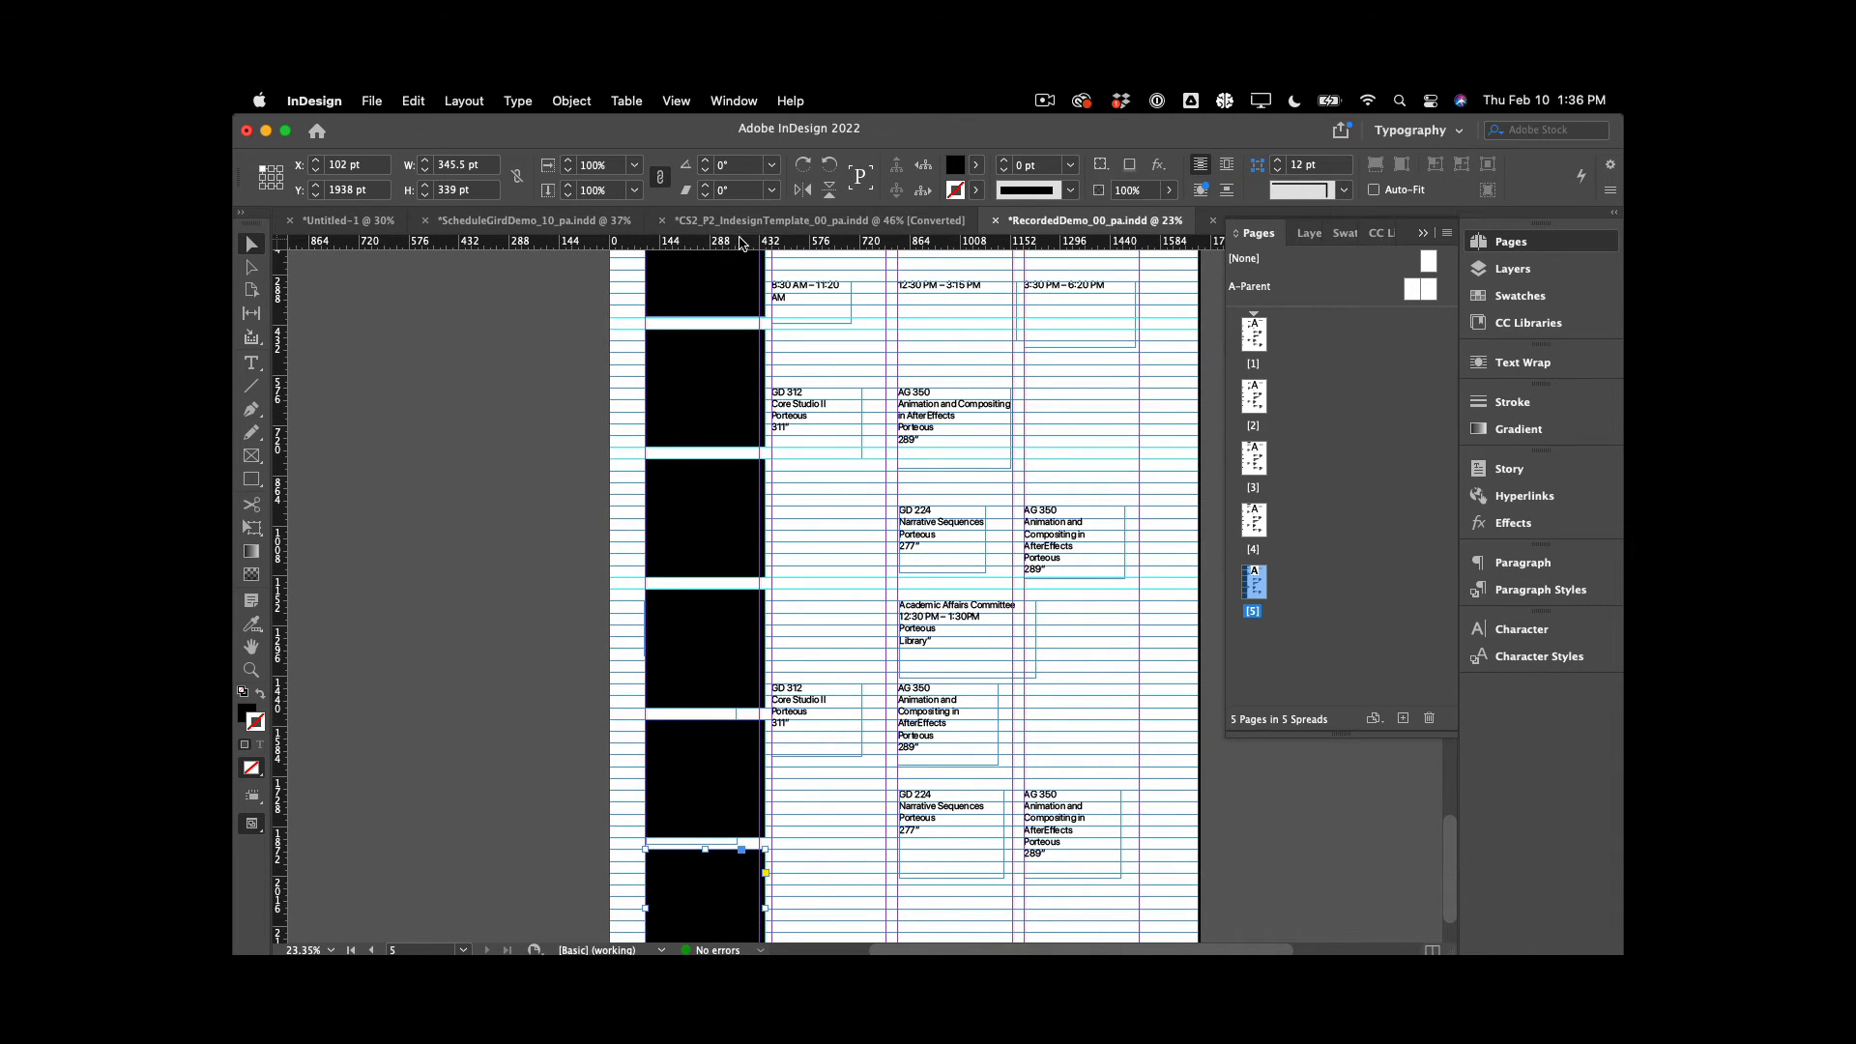
left_click_drag(742, 242, 688, 715)
left_click_drag(840, 250, 663, 732)
left_click_drag(664, 722, 663, 722)
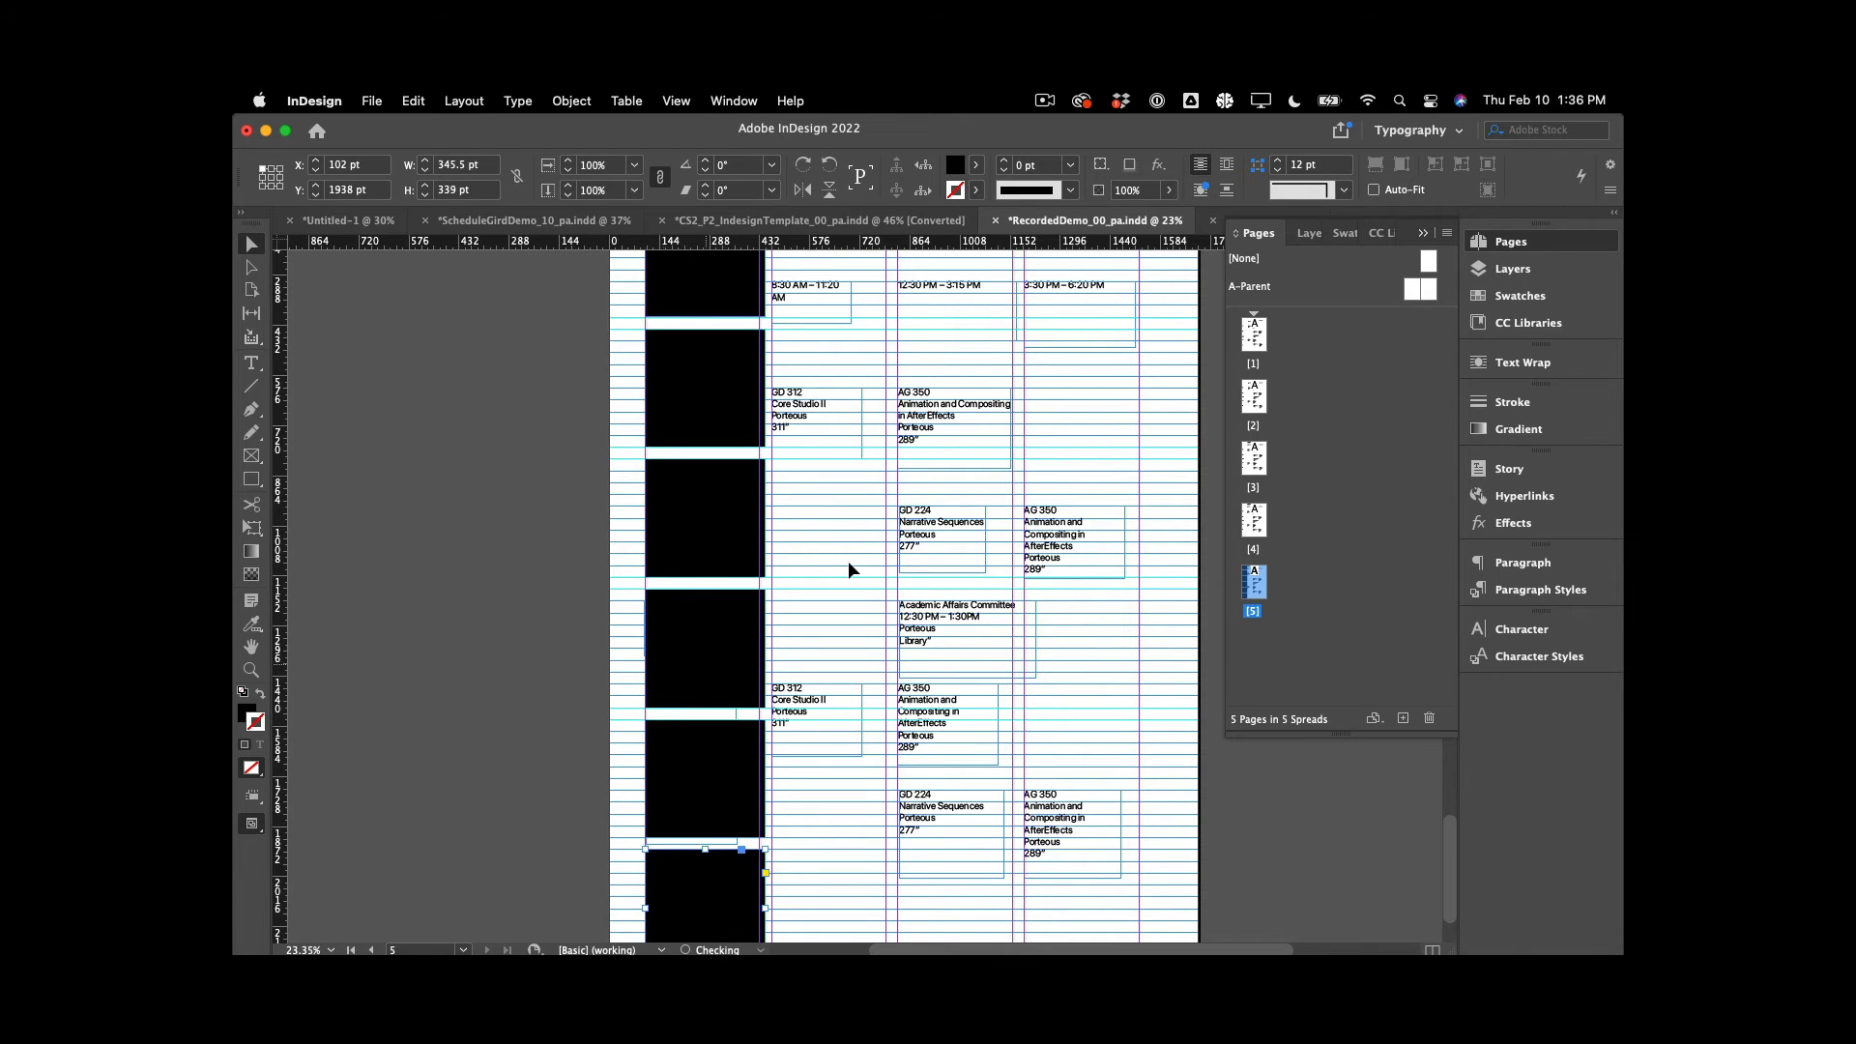
scroll(923, 565, "down", 3)
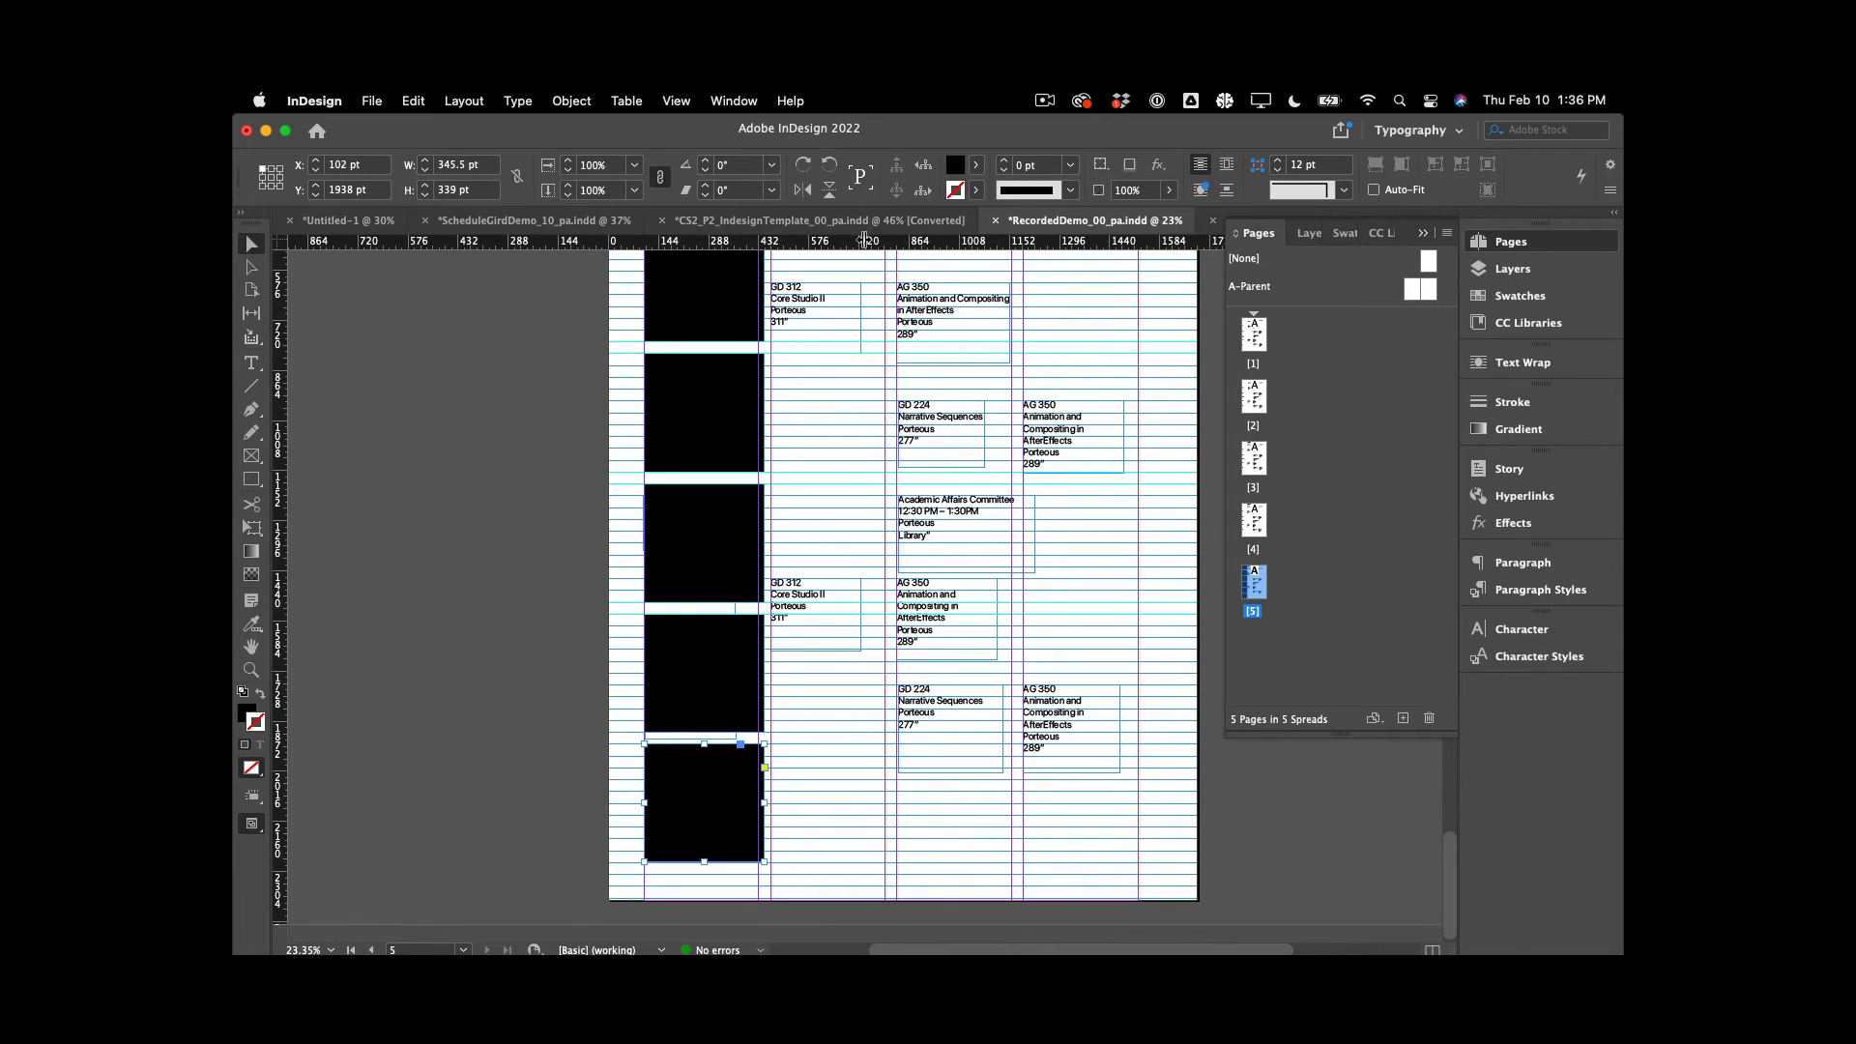
left_click_drag(701, 791, 707, 741)
left_click_drag(827, 248, 713, 858)
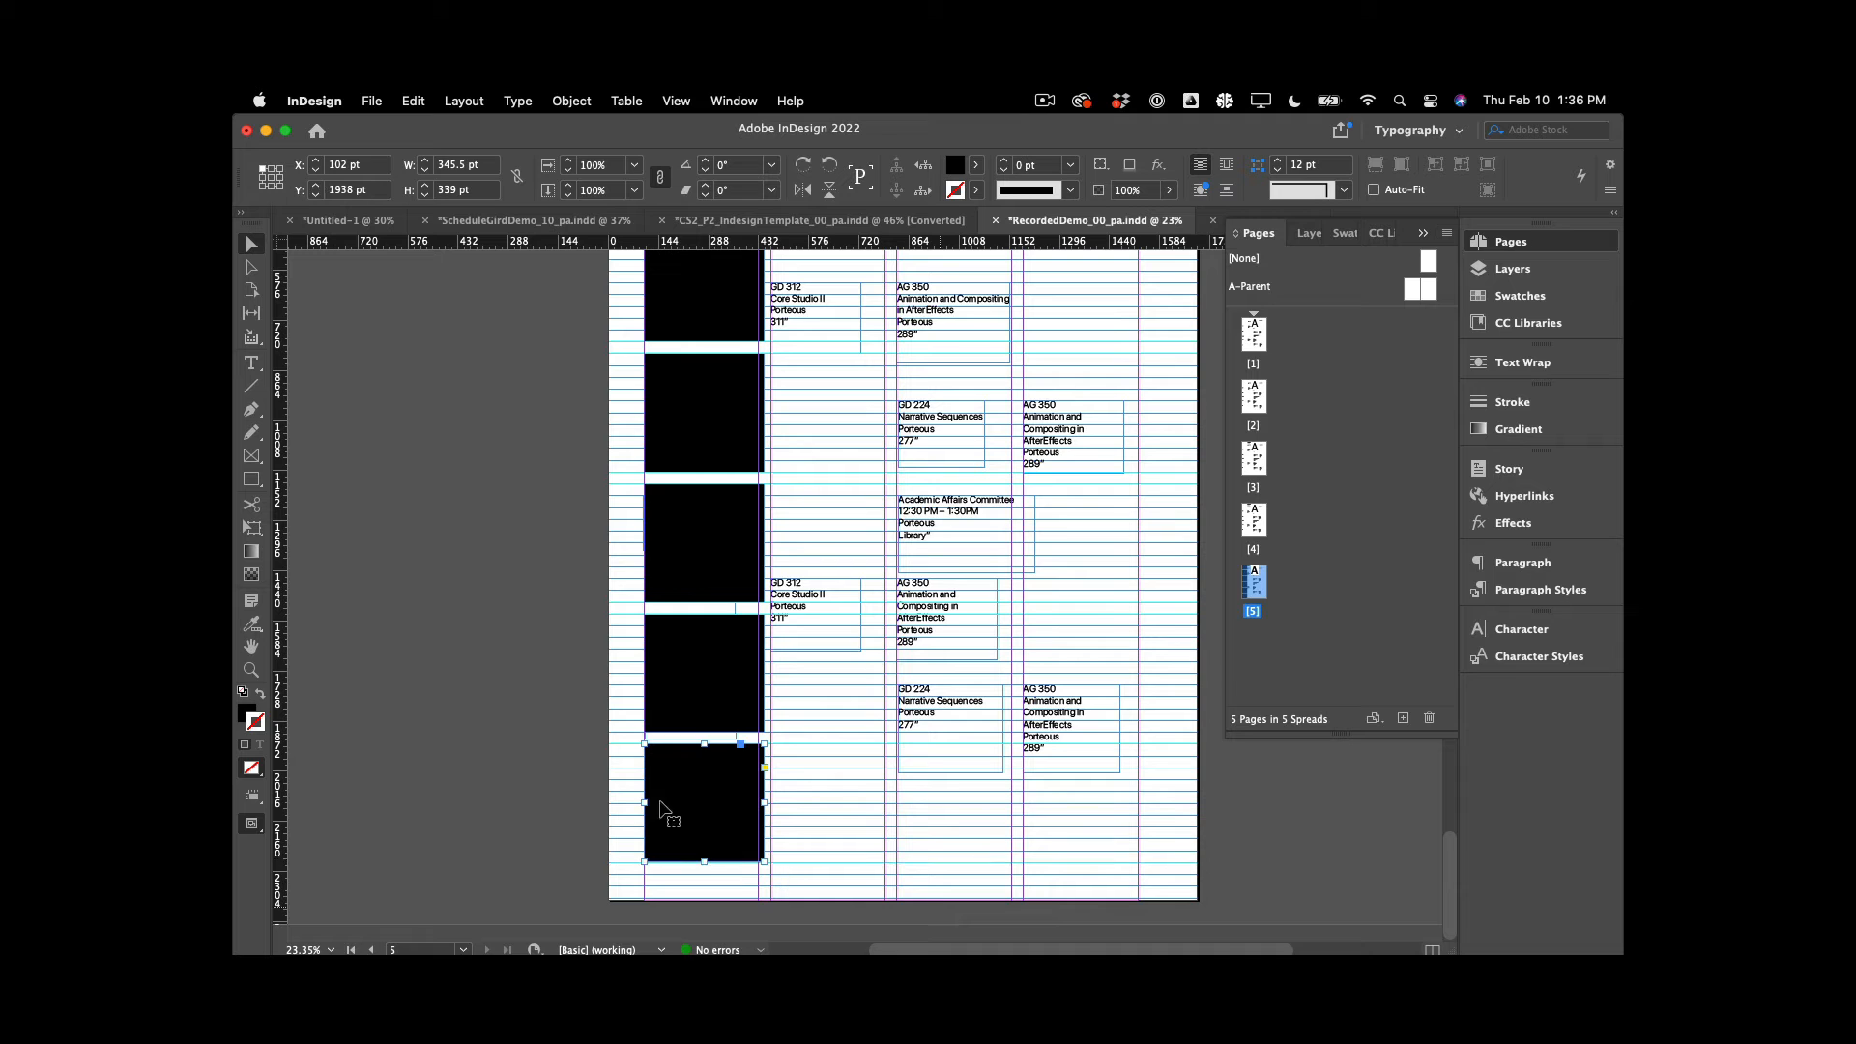
Delete all six black squares from page 5, leaving only the row guides
left_click(502, 795)
left_click(705, 800, "shift")
left_click(709, 673, "shift")
left_click_drag(705, 594, 709, 421)
left_click(708, 417, "shift")
scroll(707, 420, "up", 5)
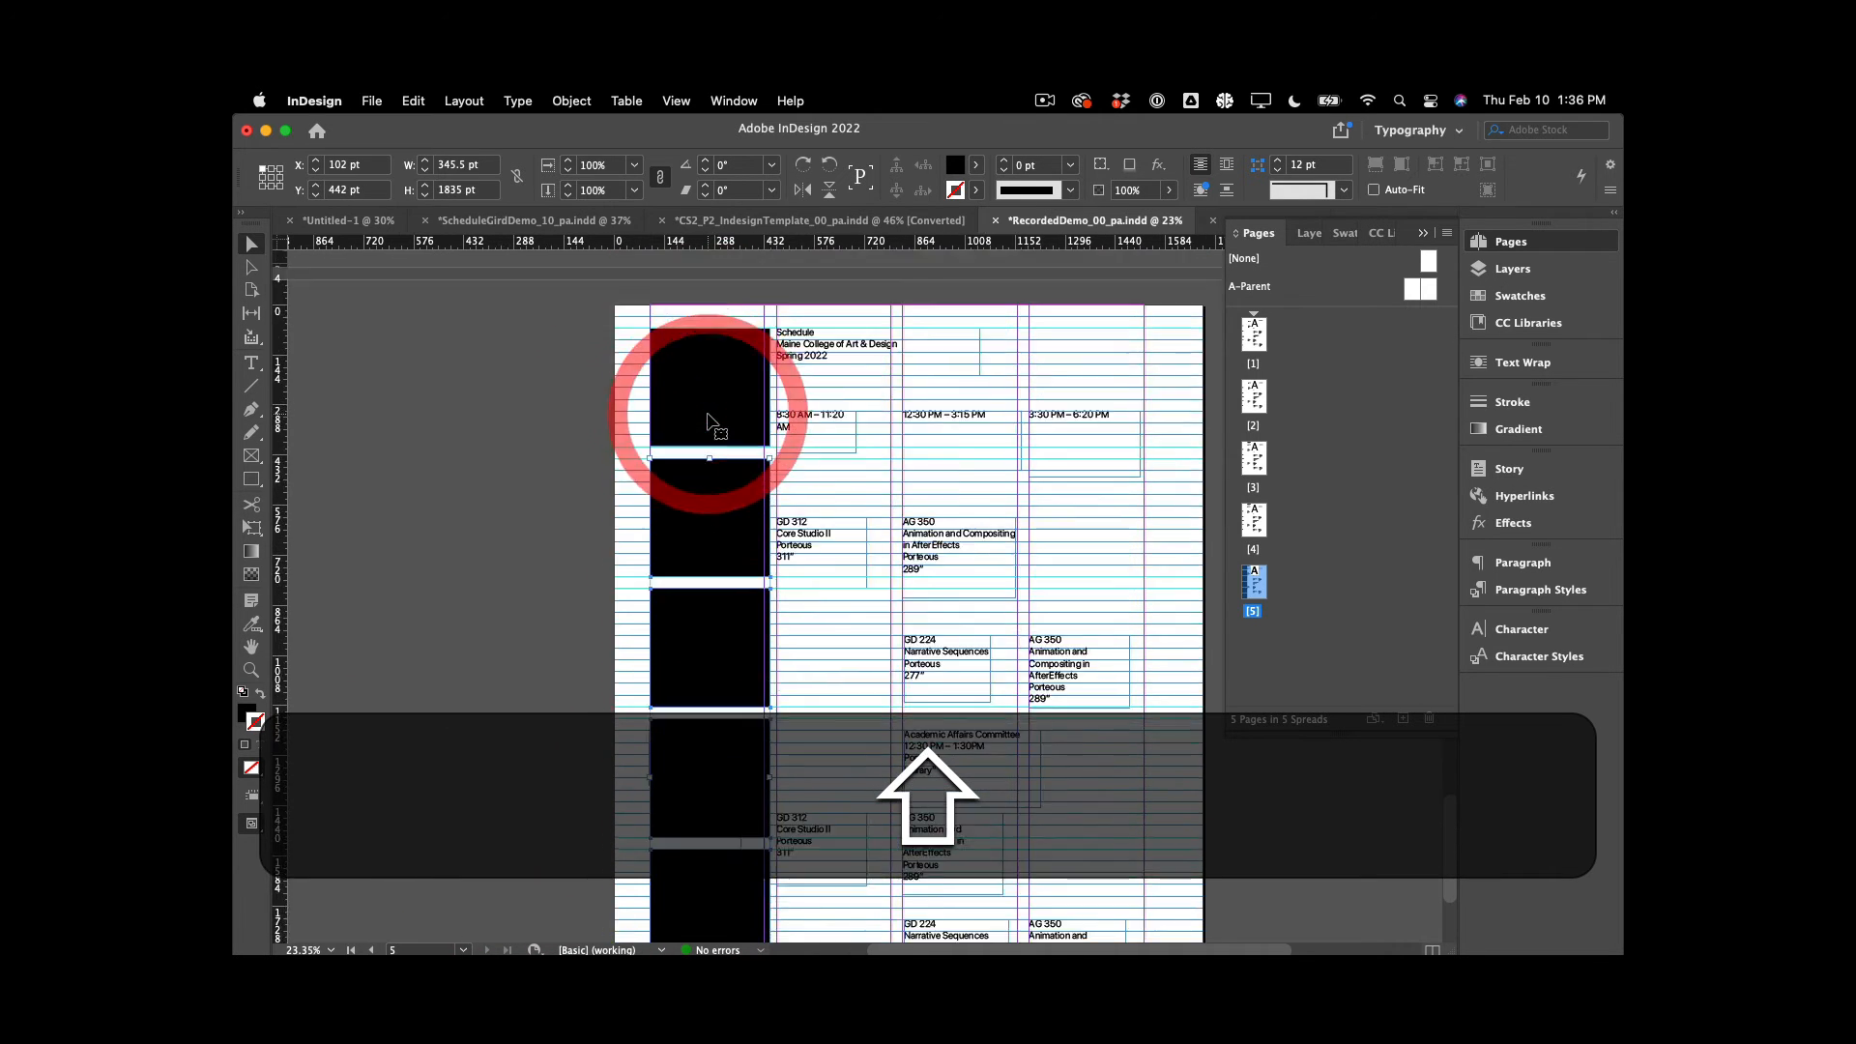
left_click(707, 485, "shift")
key("BackSpace")
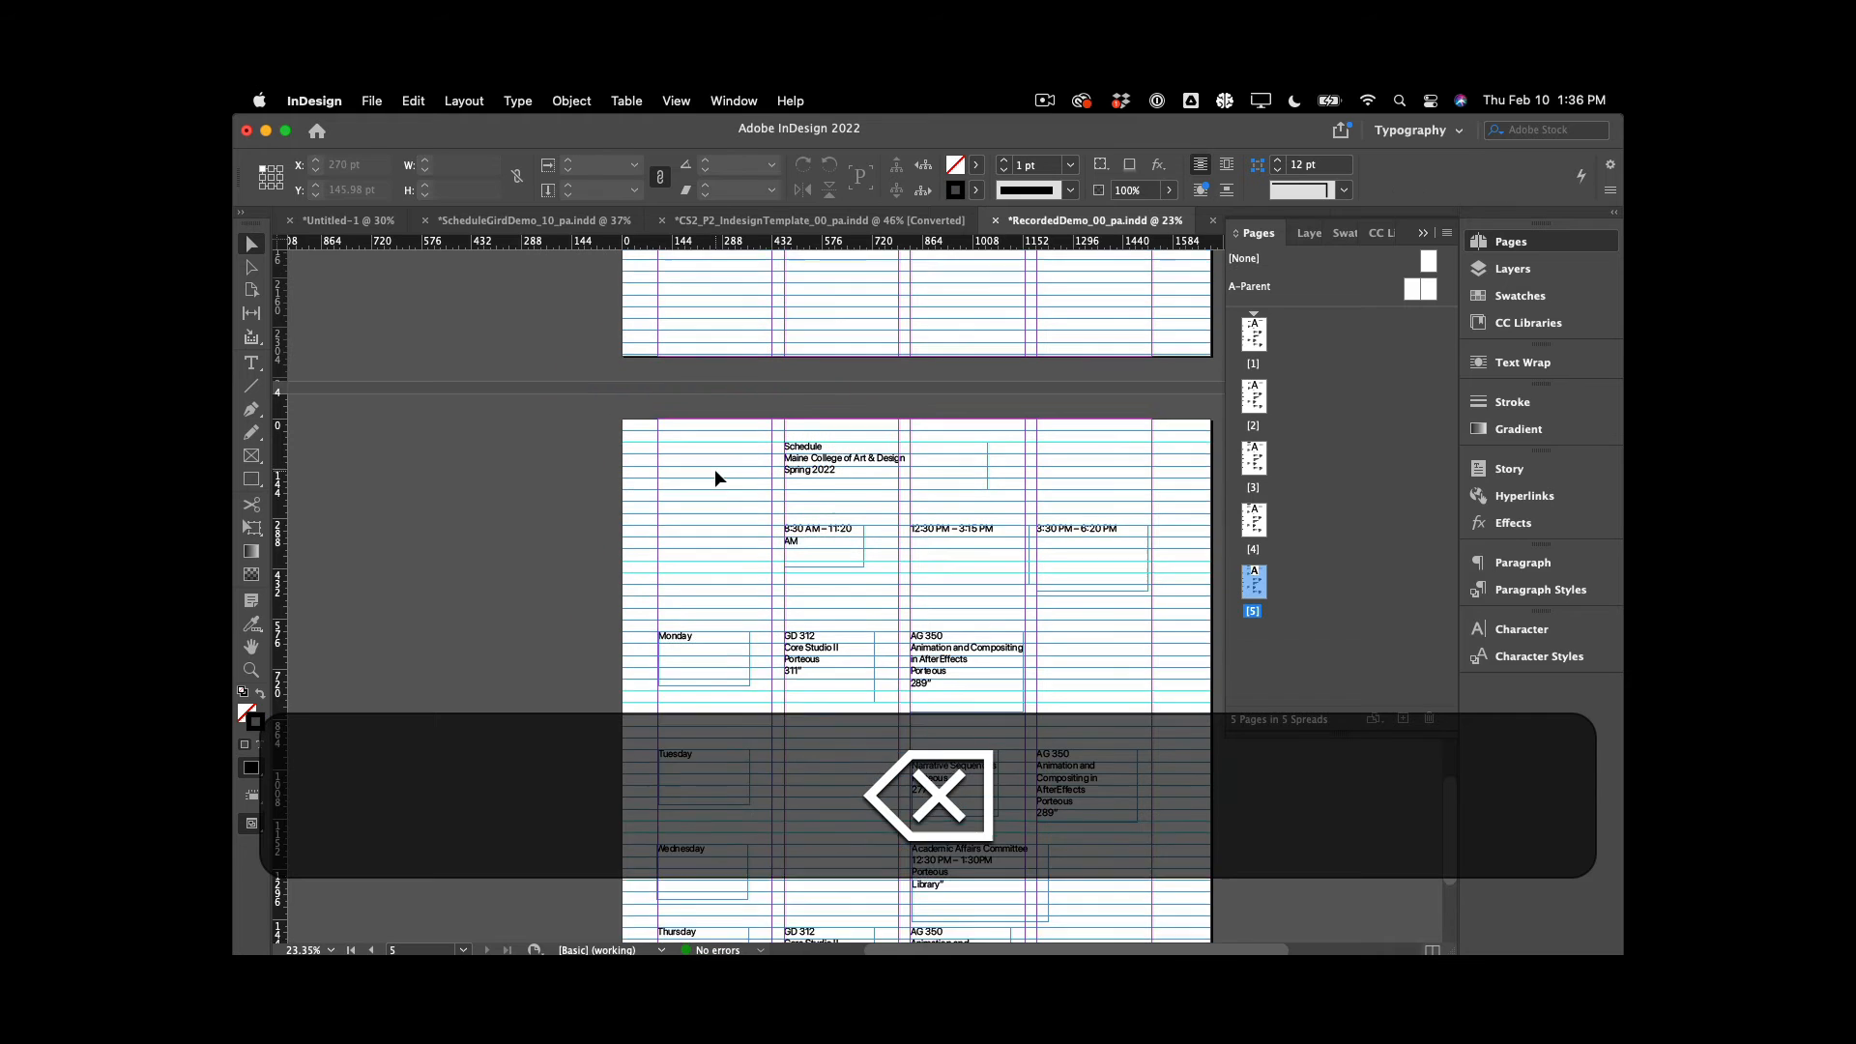
Move the three class time frames down together to the second row guide at Y 442 pt
scroll(715, 468, "down", 5)
left_click(821, 369)
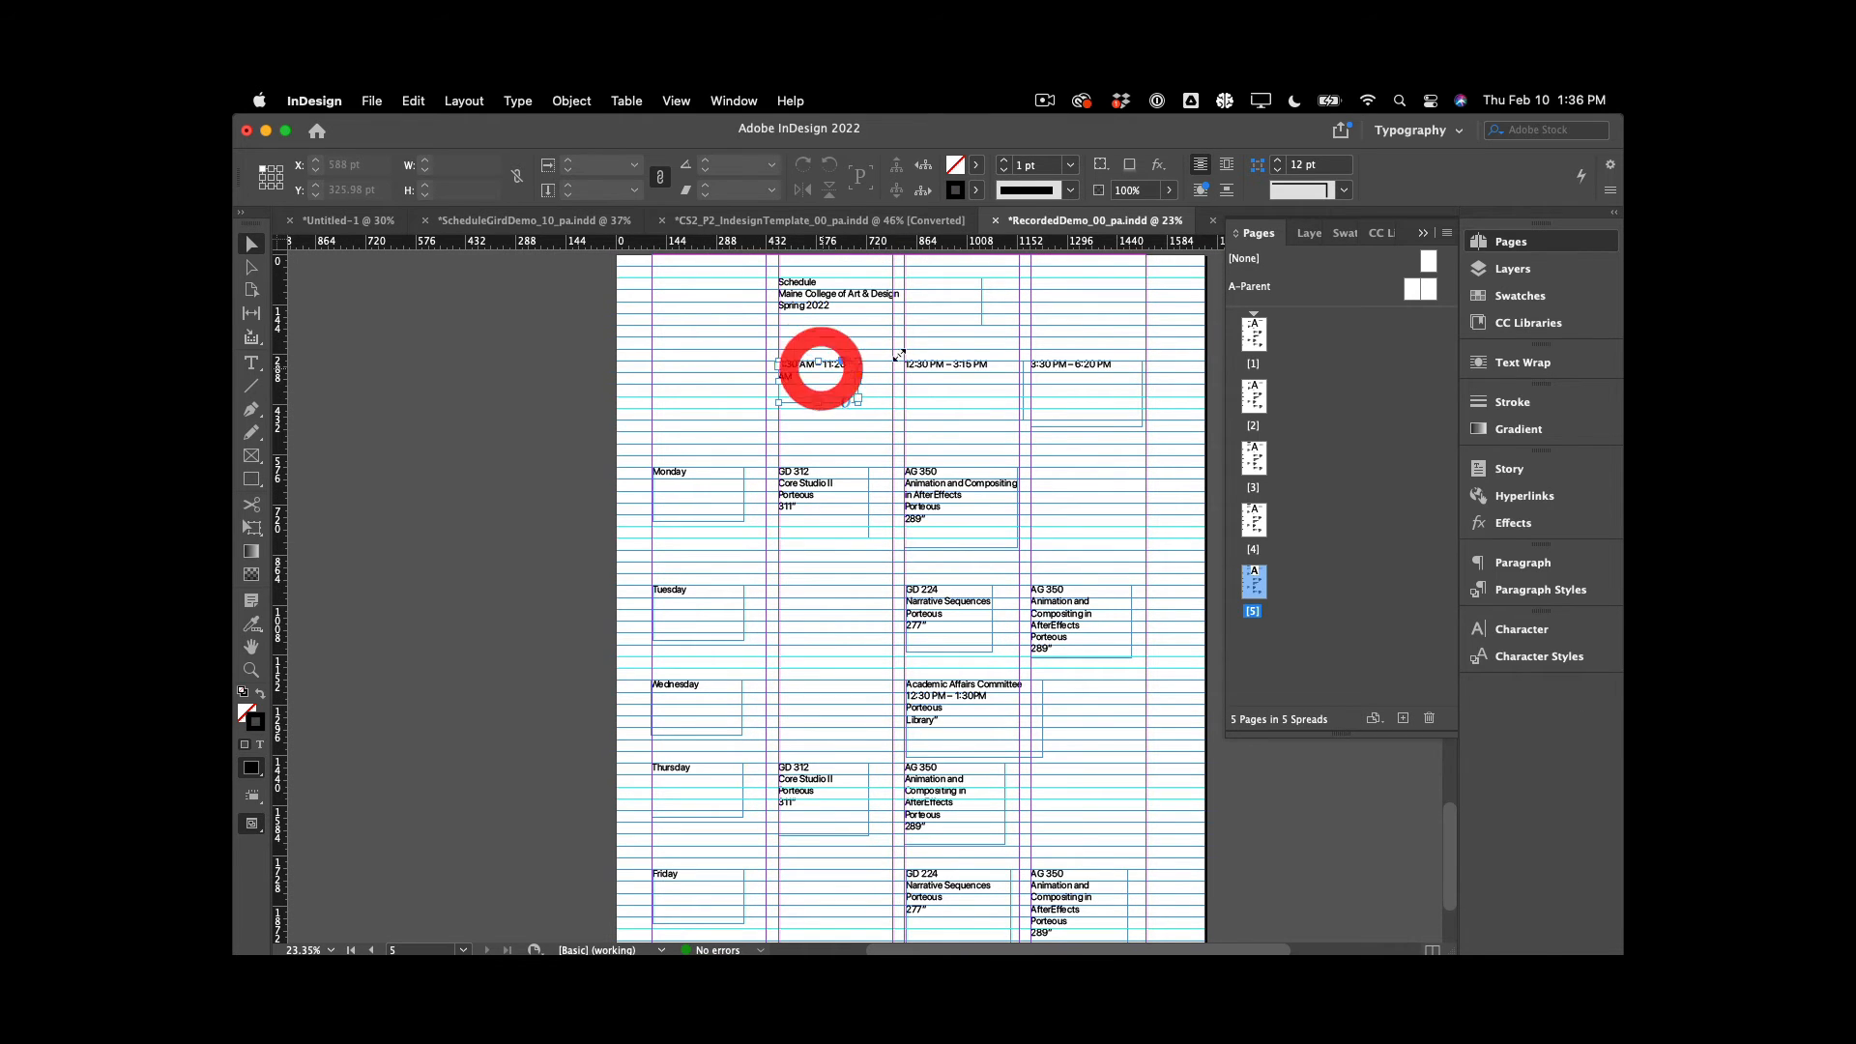
left_click(984, 369, "shift")
left_click(1065, 368, "shift")
left_click_drag(1064, 374, 1064, 422)
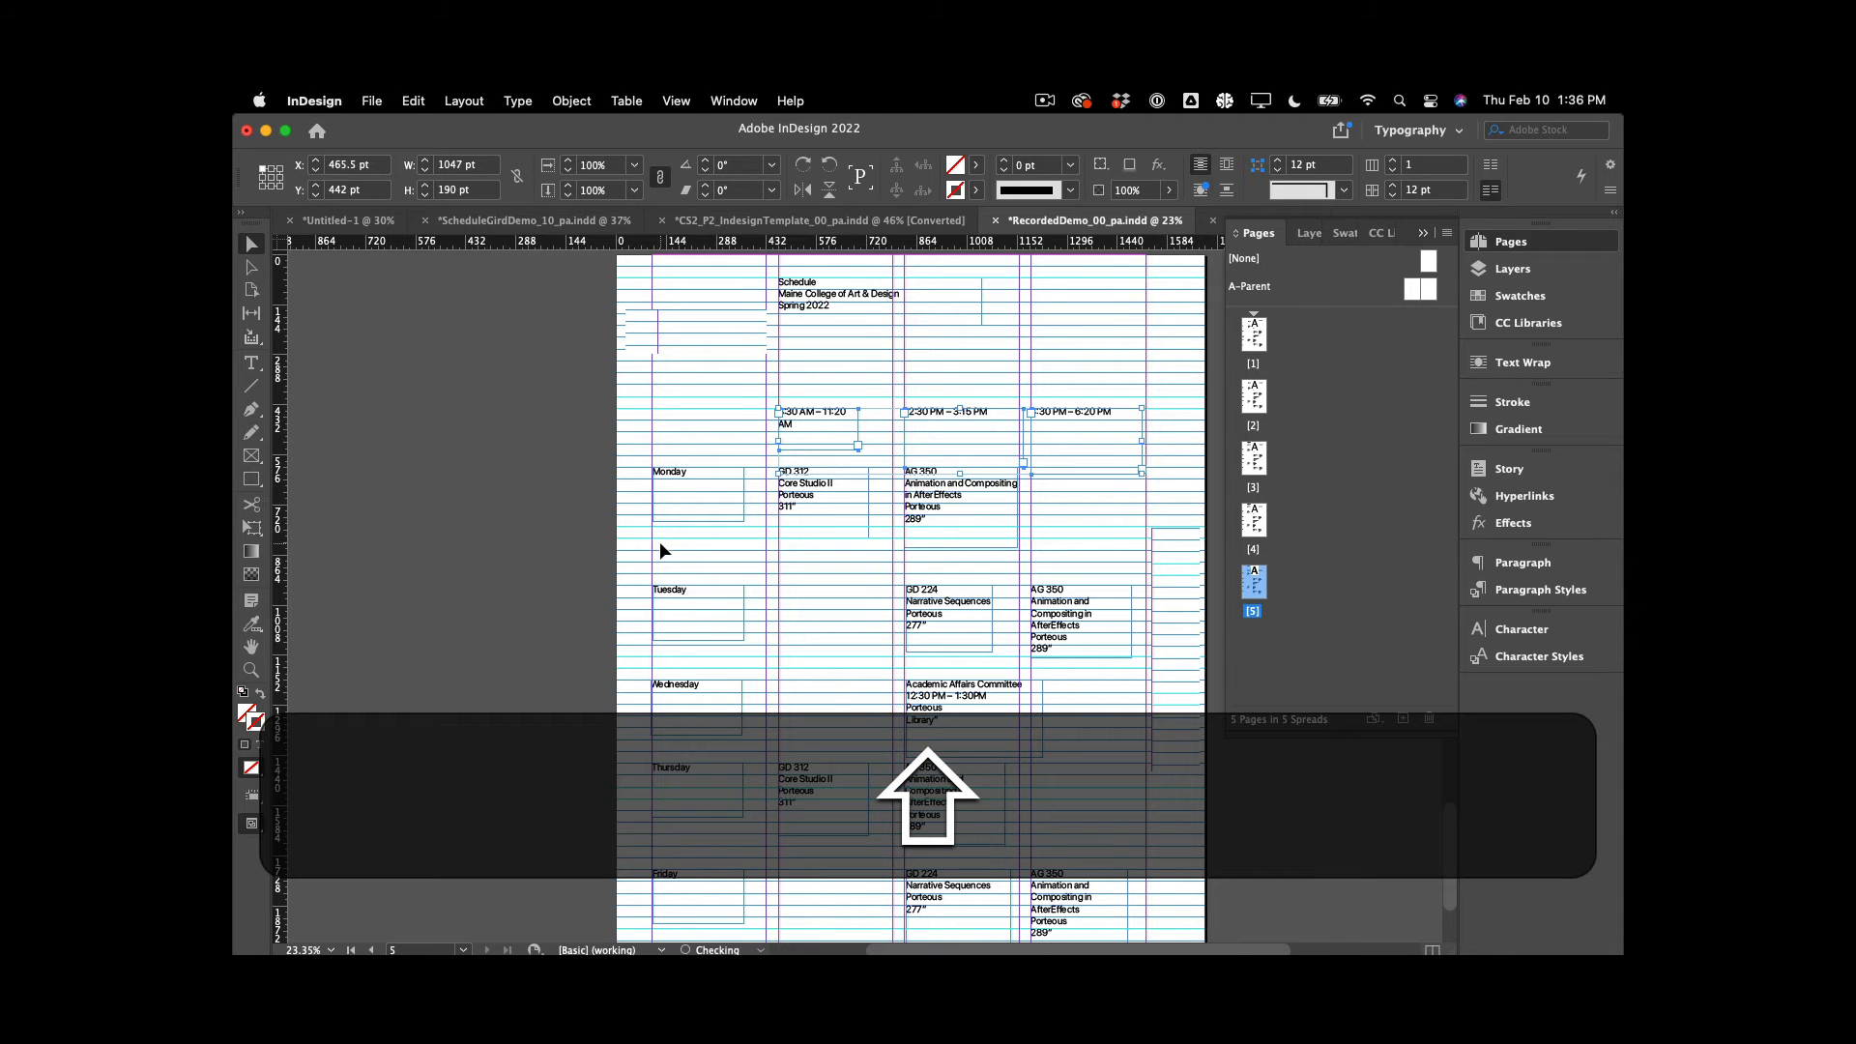
Move Friday's GD 224 and AG 350 frames down to the sixth row at Y 1938 pt and the Friday label to Y 1952 pt
scroll(660, 549, "down", 6)
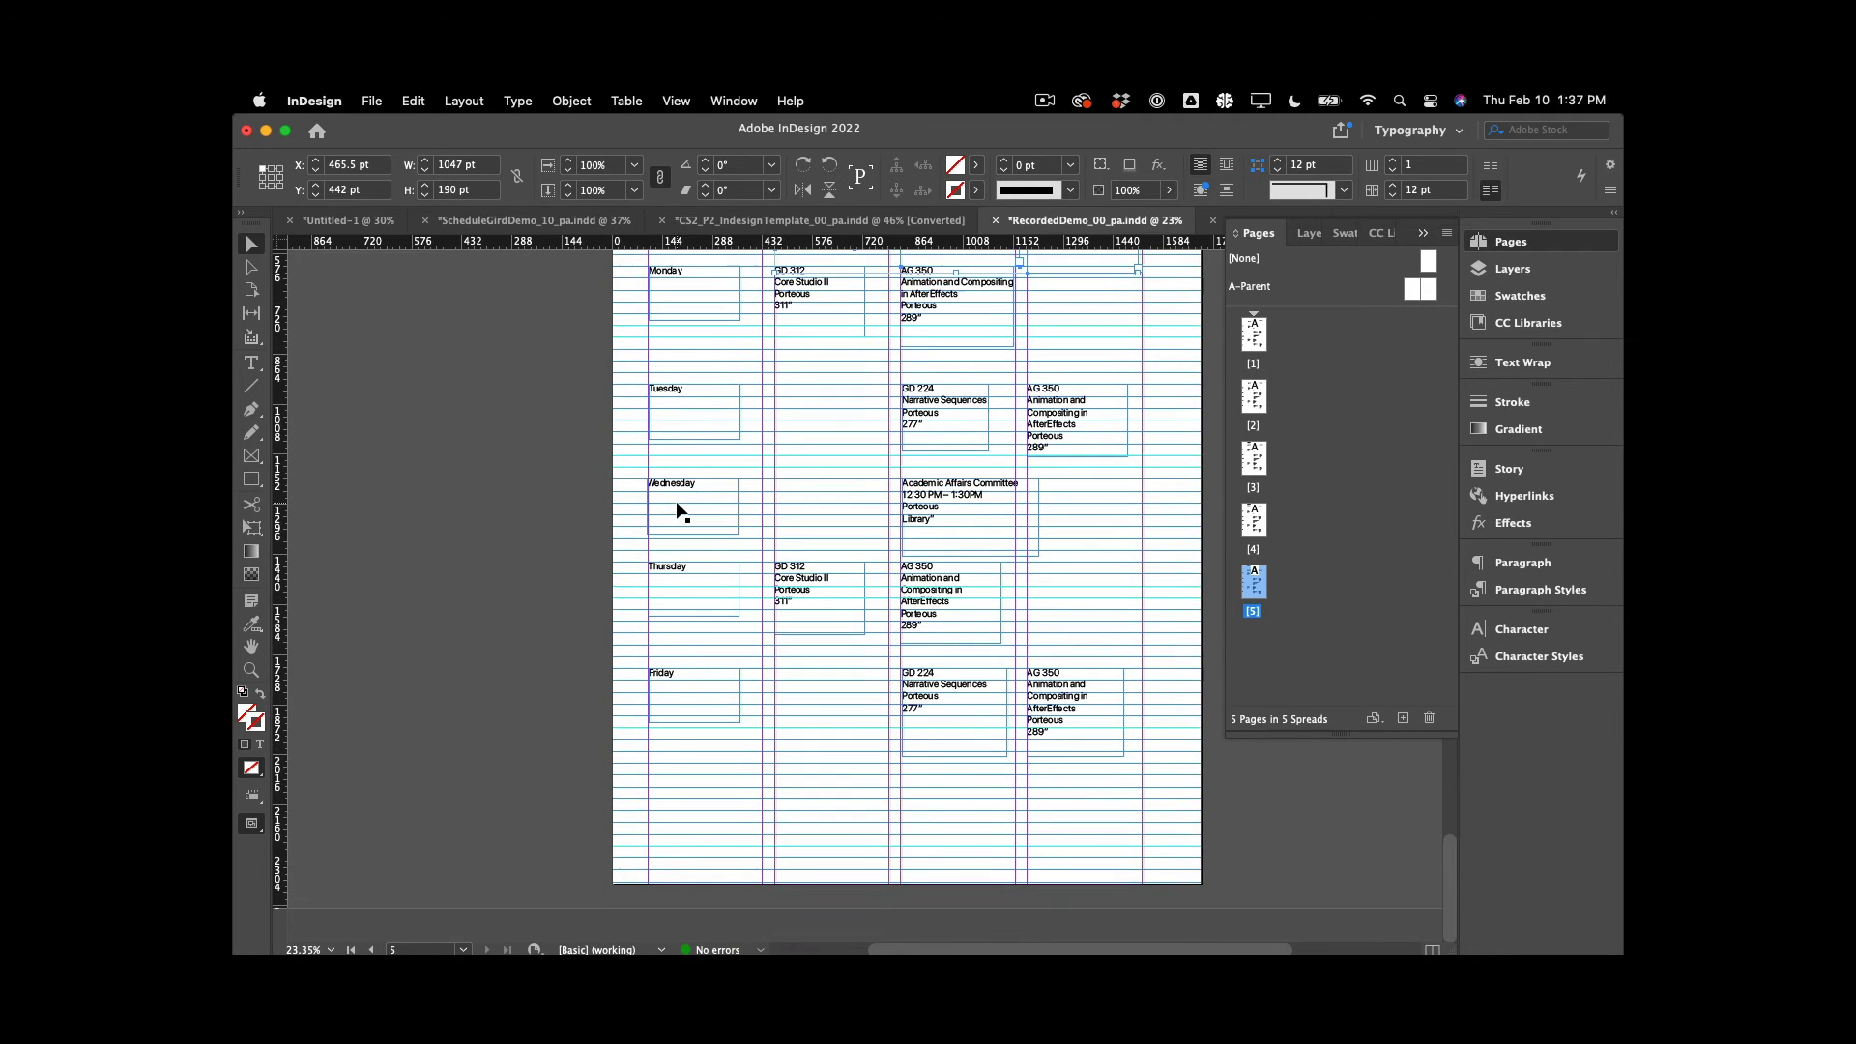
scroll(681, 513, "up", 2)
left_click(826, 443)
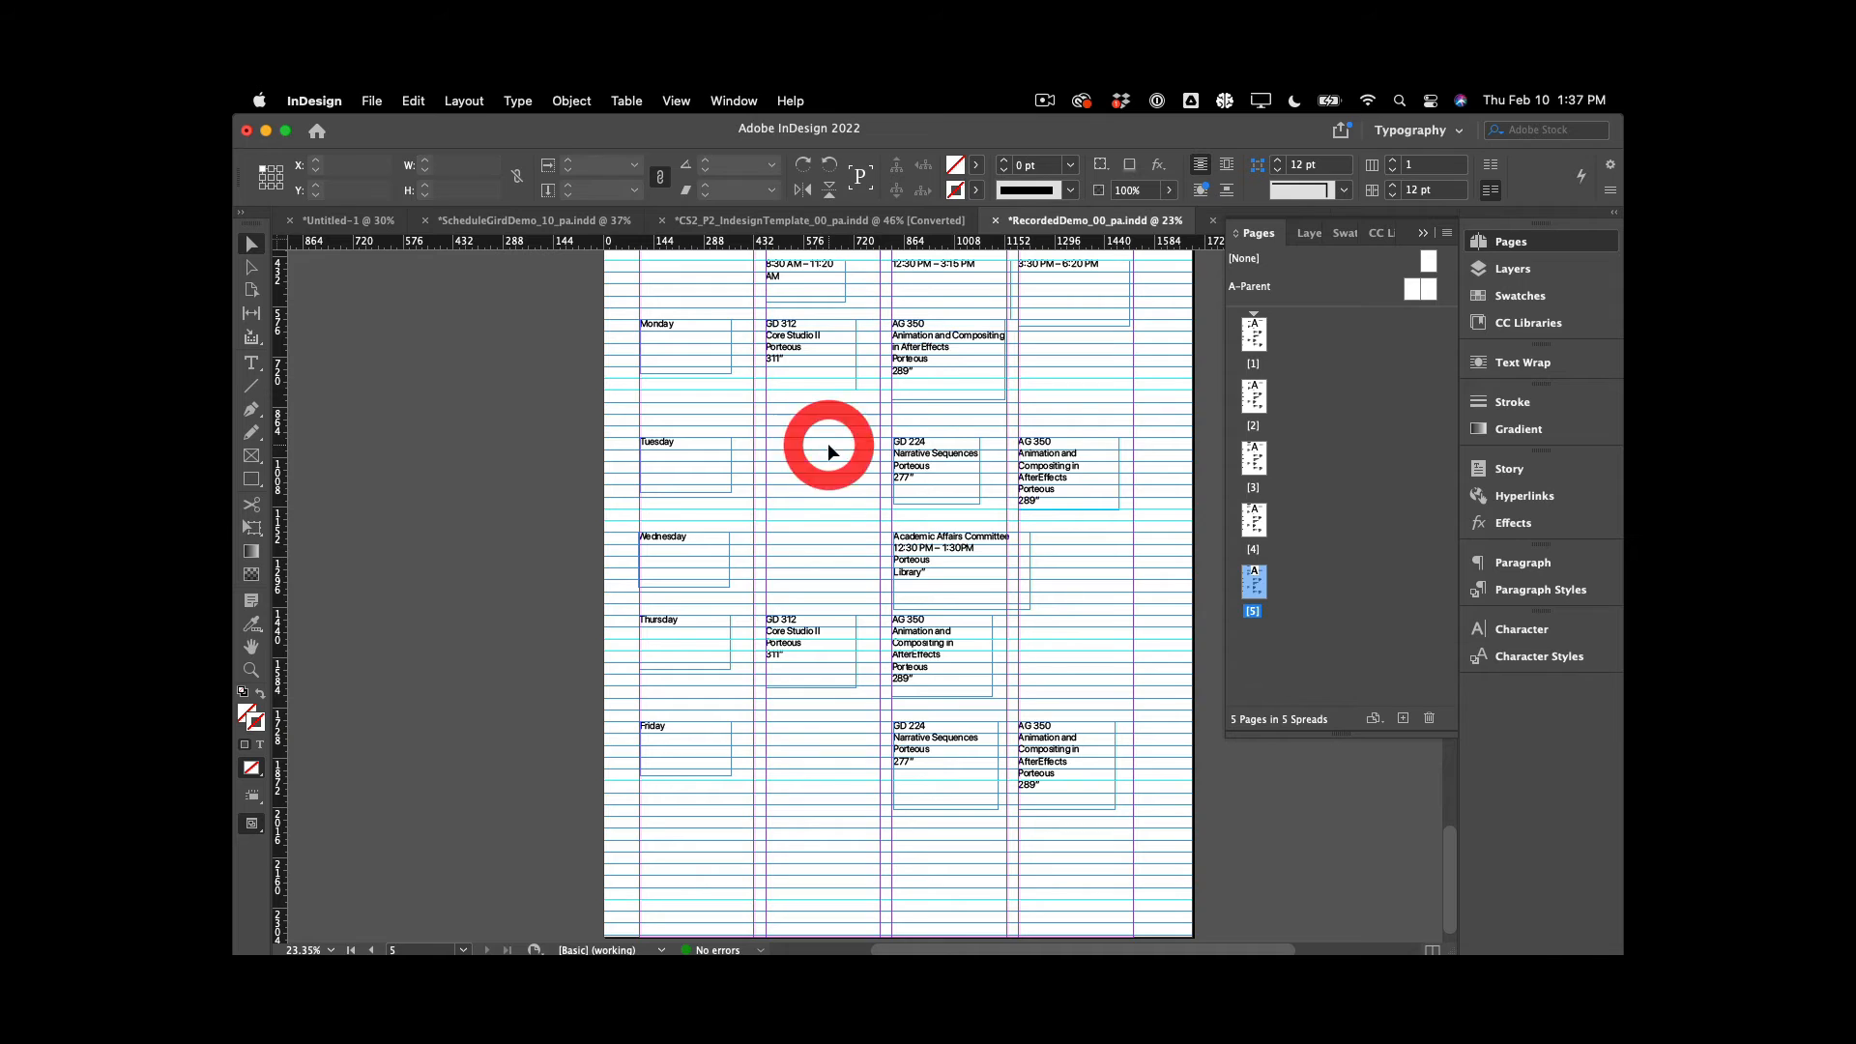
left_click_drag(954, 754, 890, 825)
left_click(1087, 825)
left_click(917, 813)
left_click_drag(1052, 759, 1052, 817)
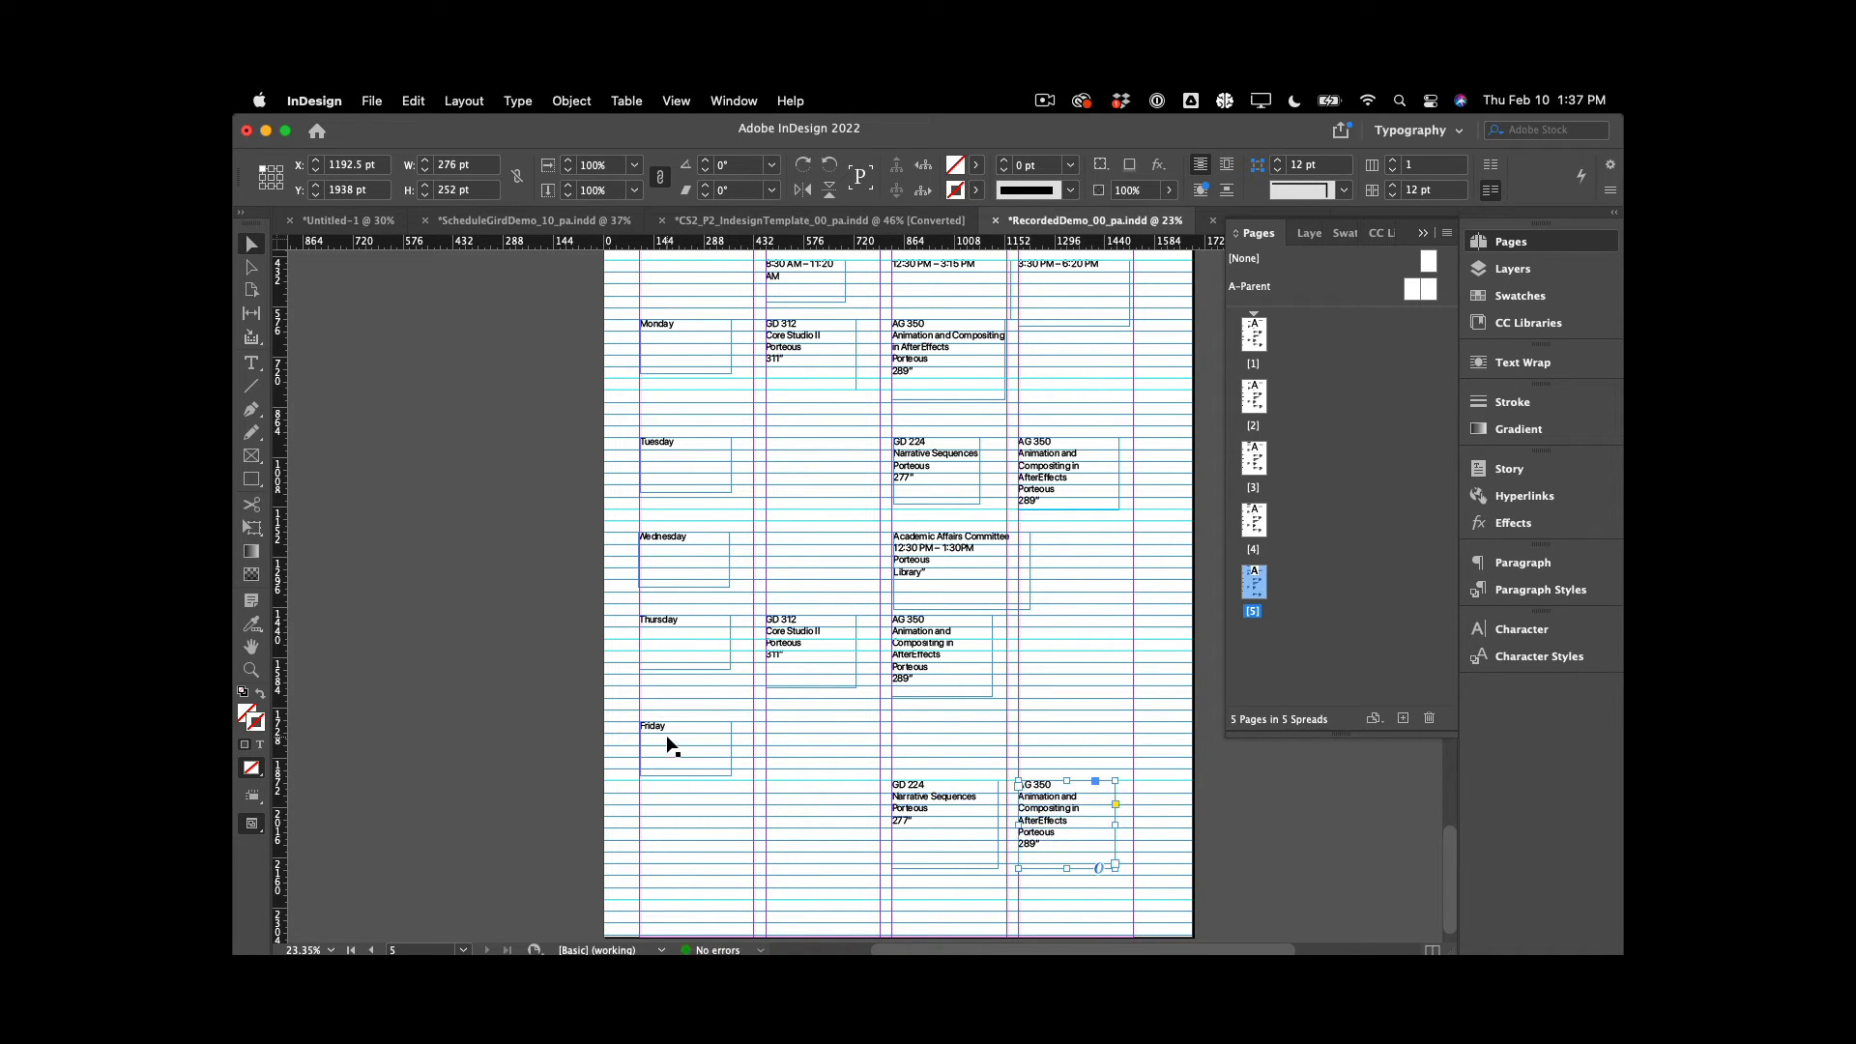
left_click_drag(668, 743, 667, 806)
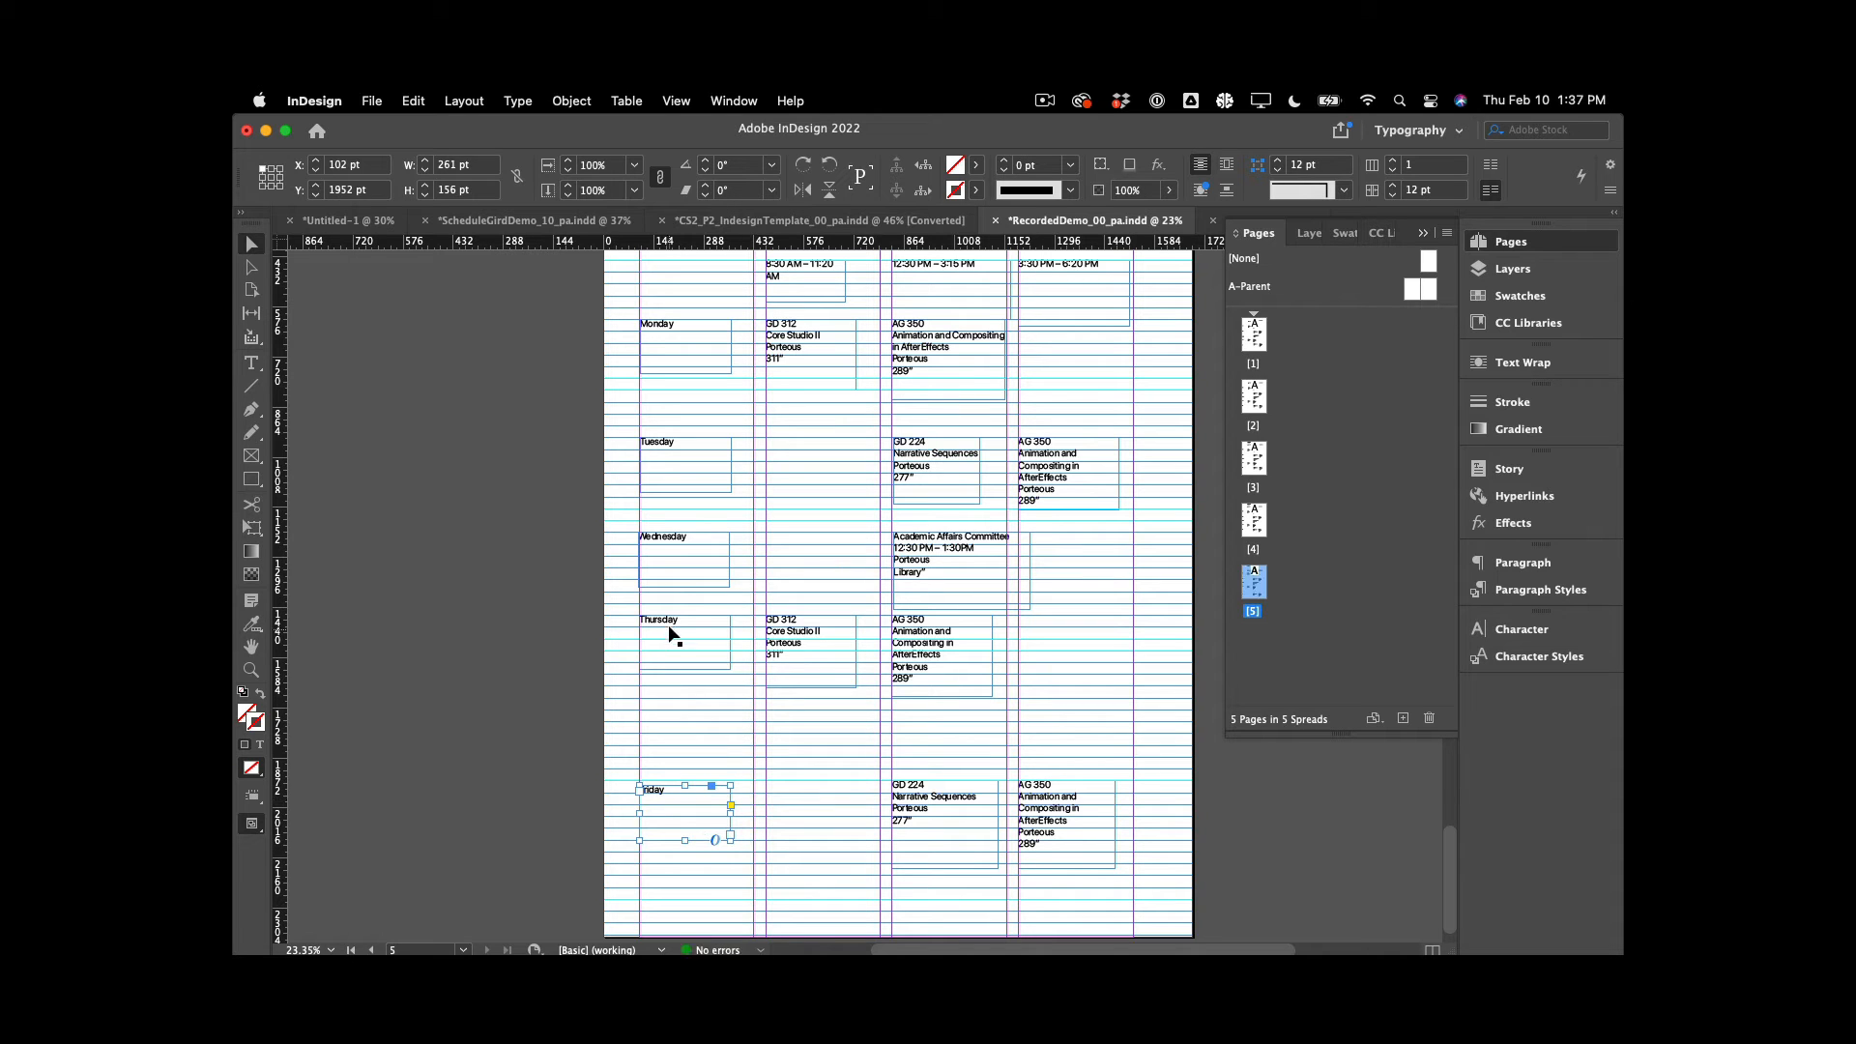
Move Thursday's label, GD 312 and AG 350 frames down to the fifth row guide at Y 1564 pt
left_click_drag(674, 636, 692, 657)
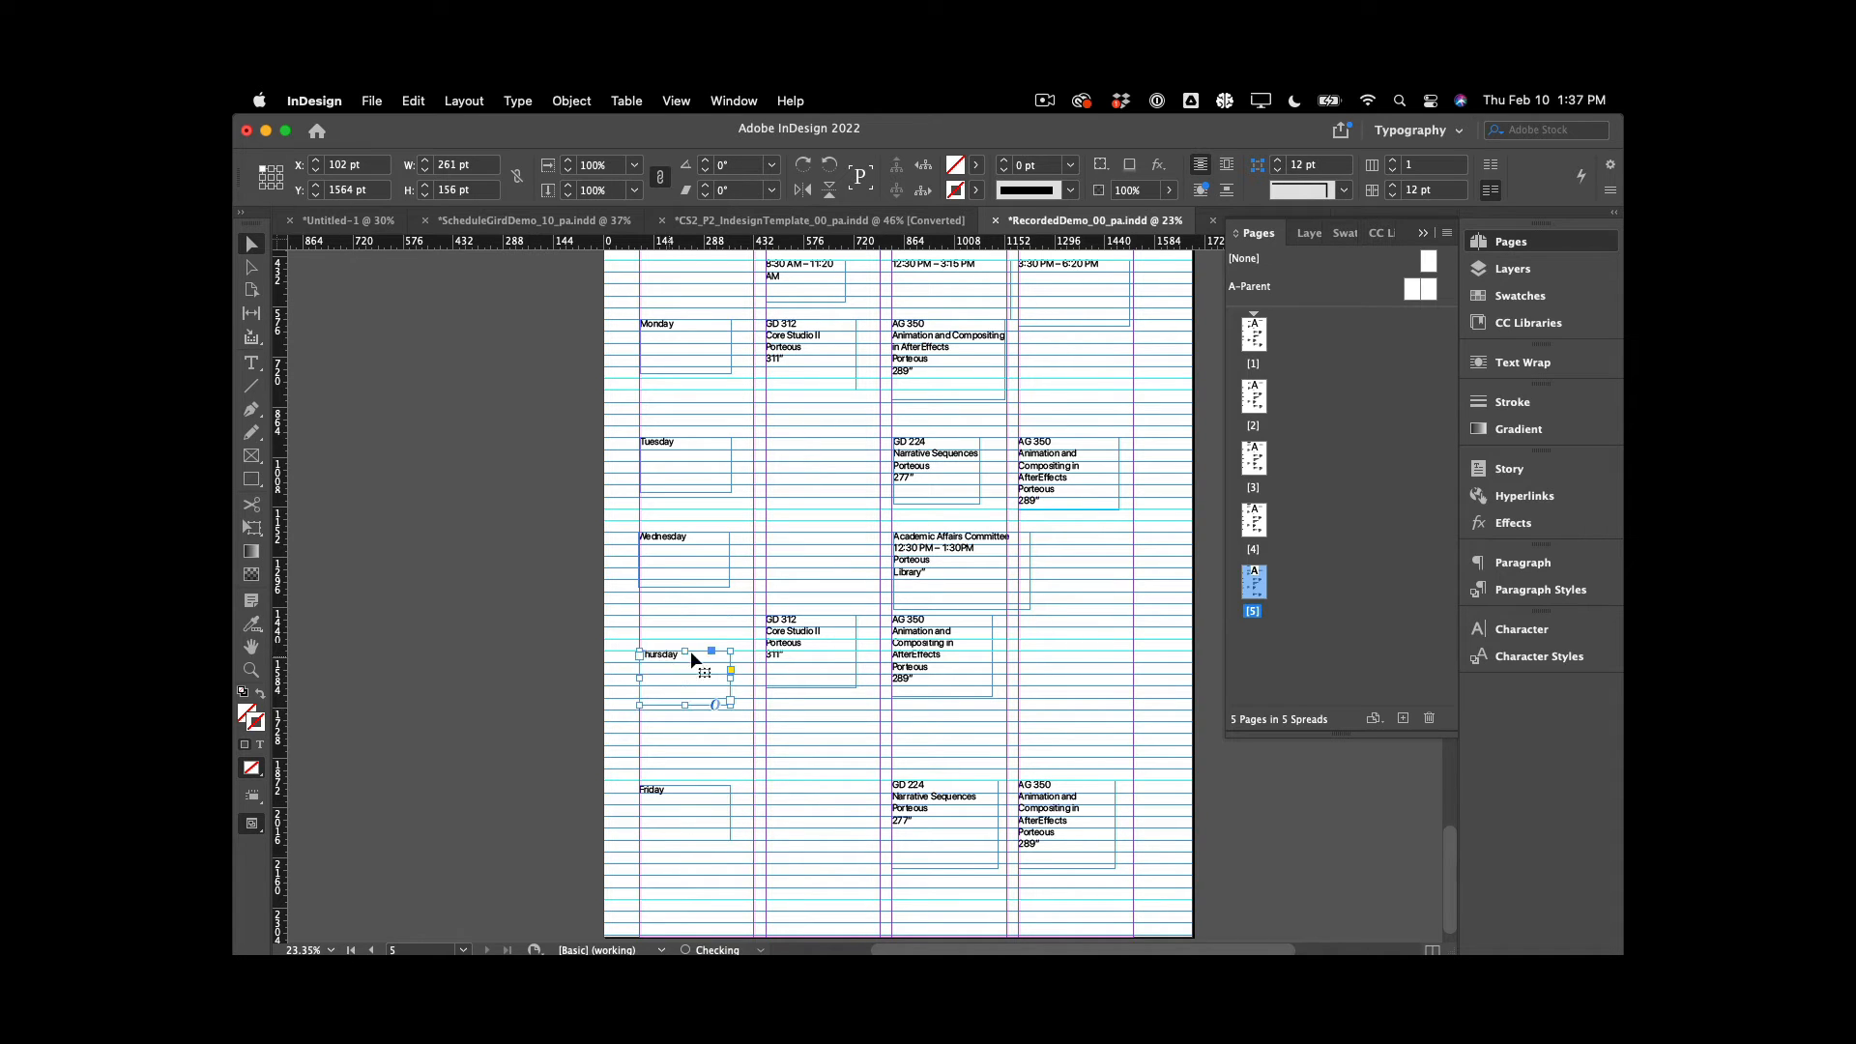
key("super+z")
left_click(812, 685)
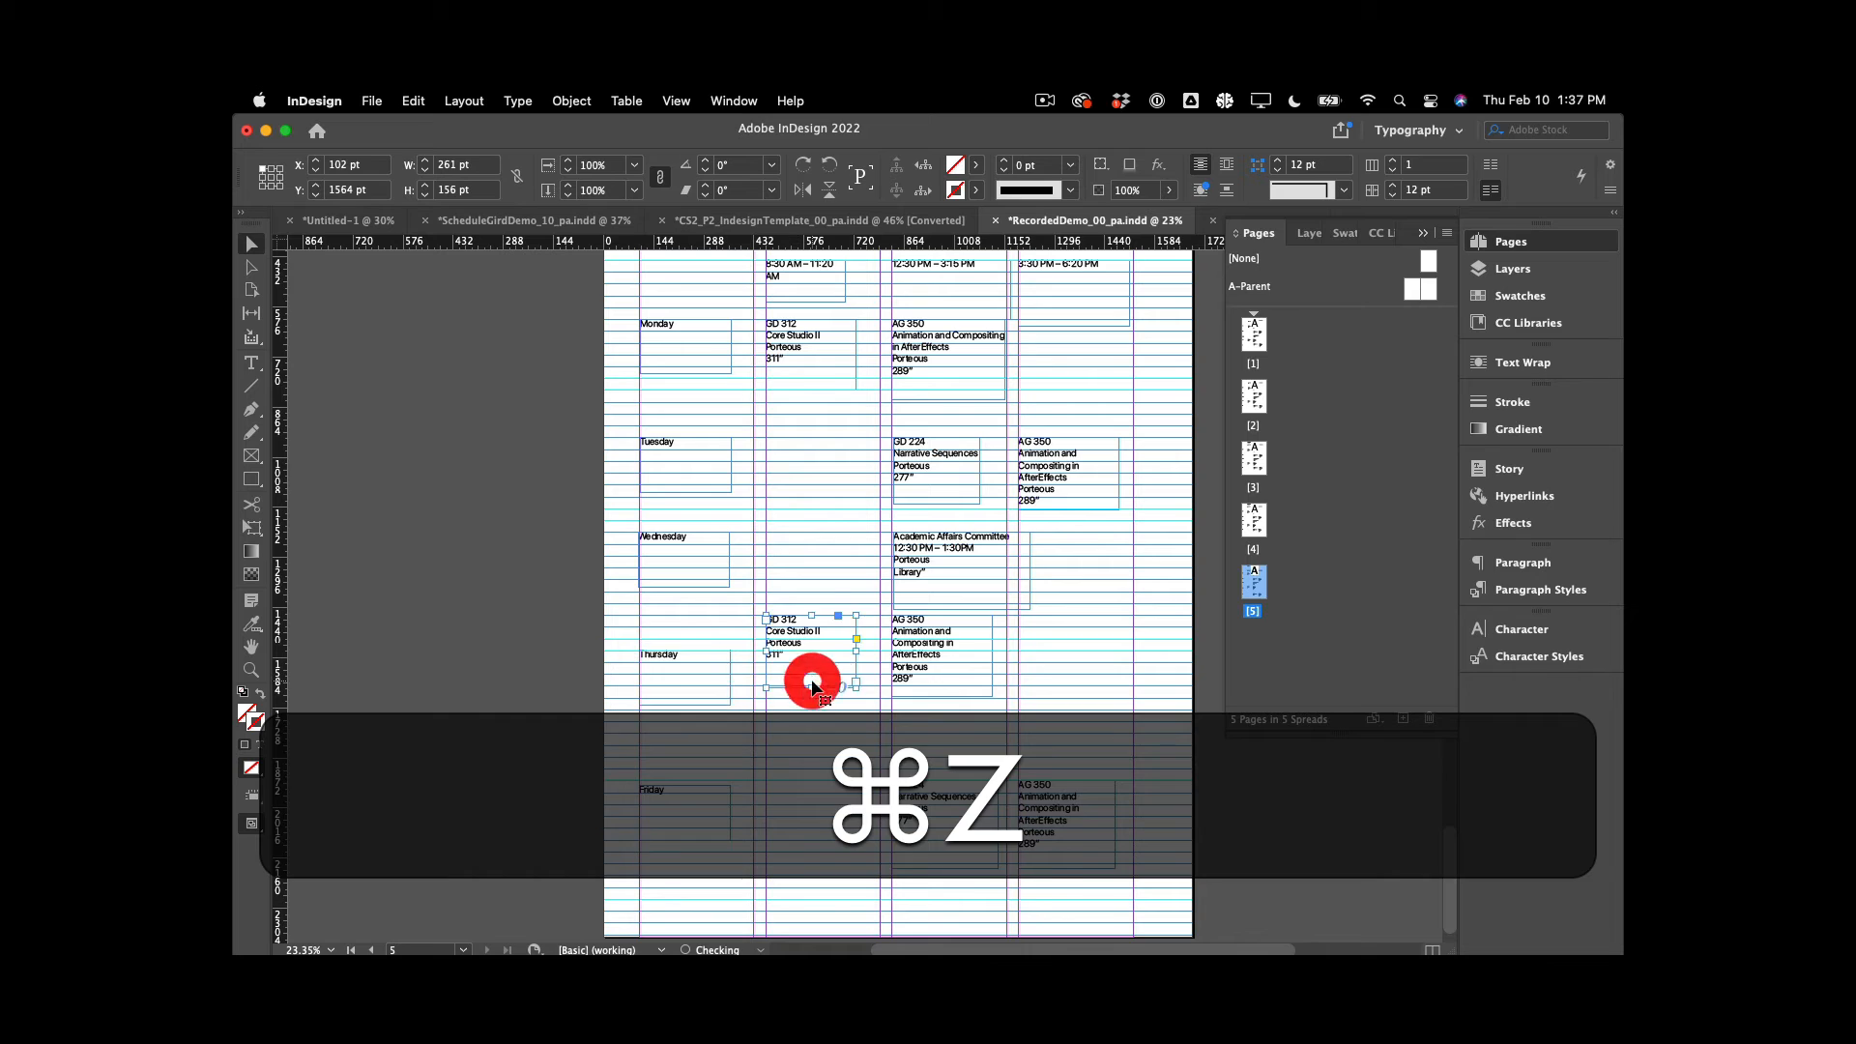
left_click_drag(812, 646, 810, 685)
left_click_drag(923, 638, 922, 674)
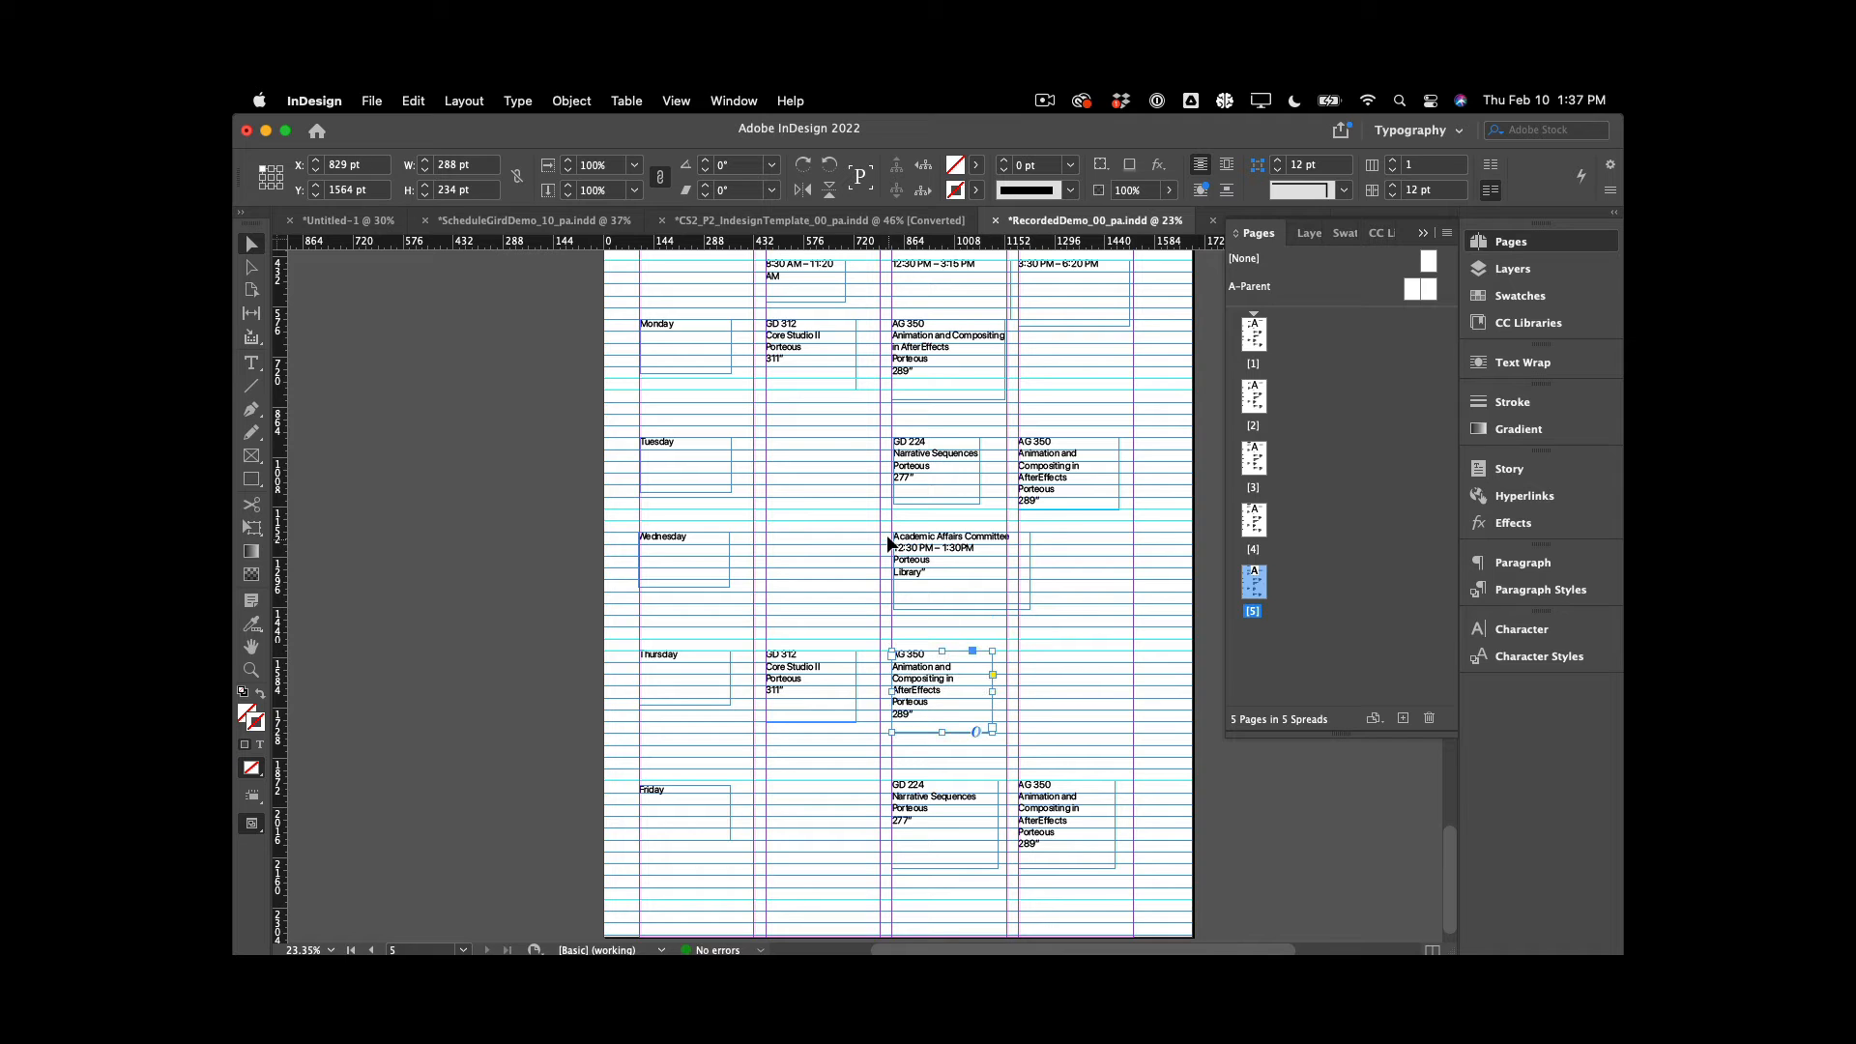
Move Wednesday's label and Academic Affairs Committee frame up to Y 1190 pt, and Tuesday's label, GD 224 and AG 350 frames up to Y 816 pt
left_click_drag(924, 547, 923, 536)
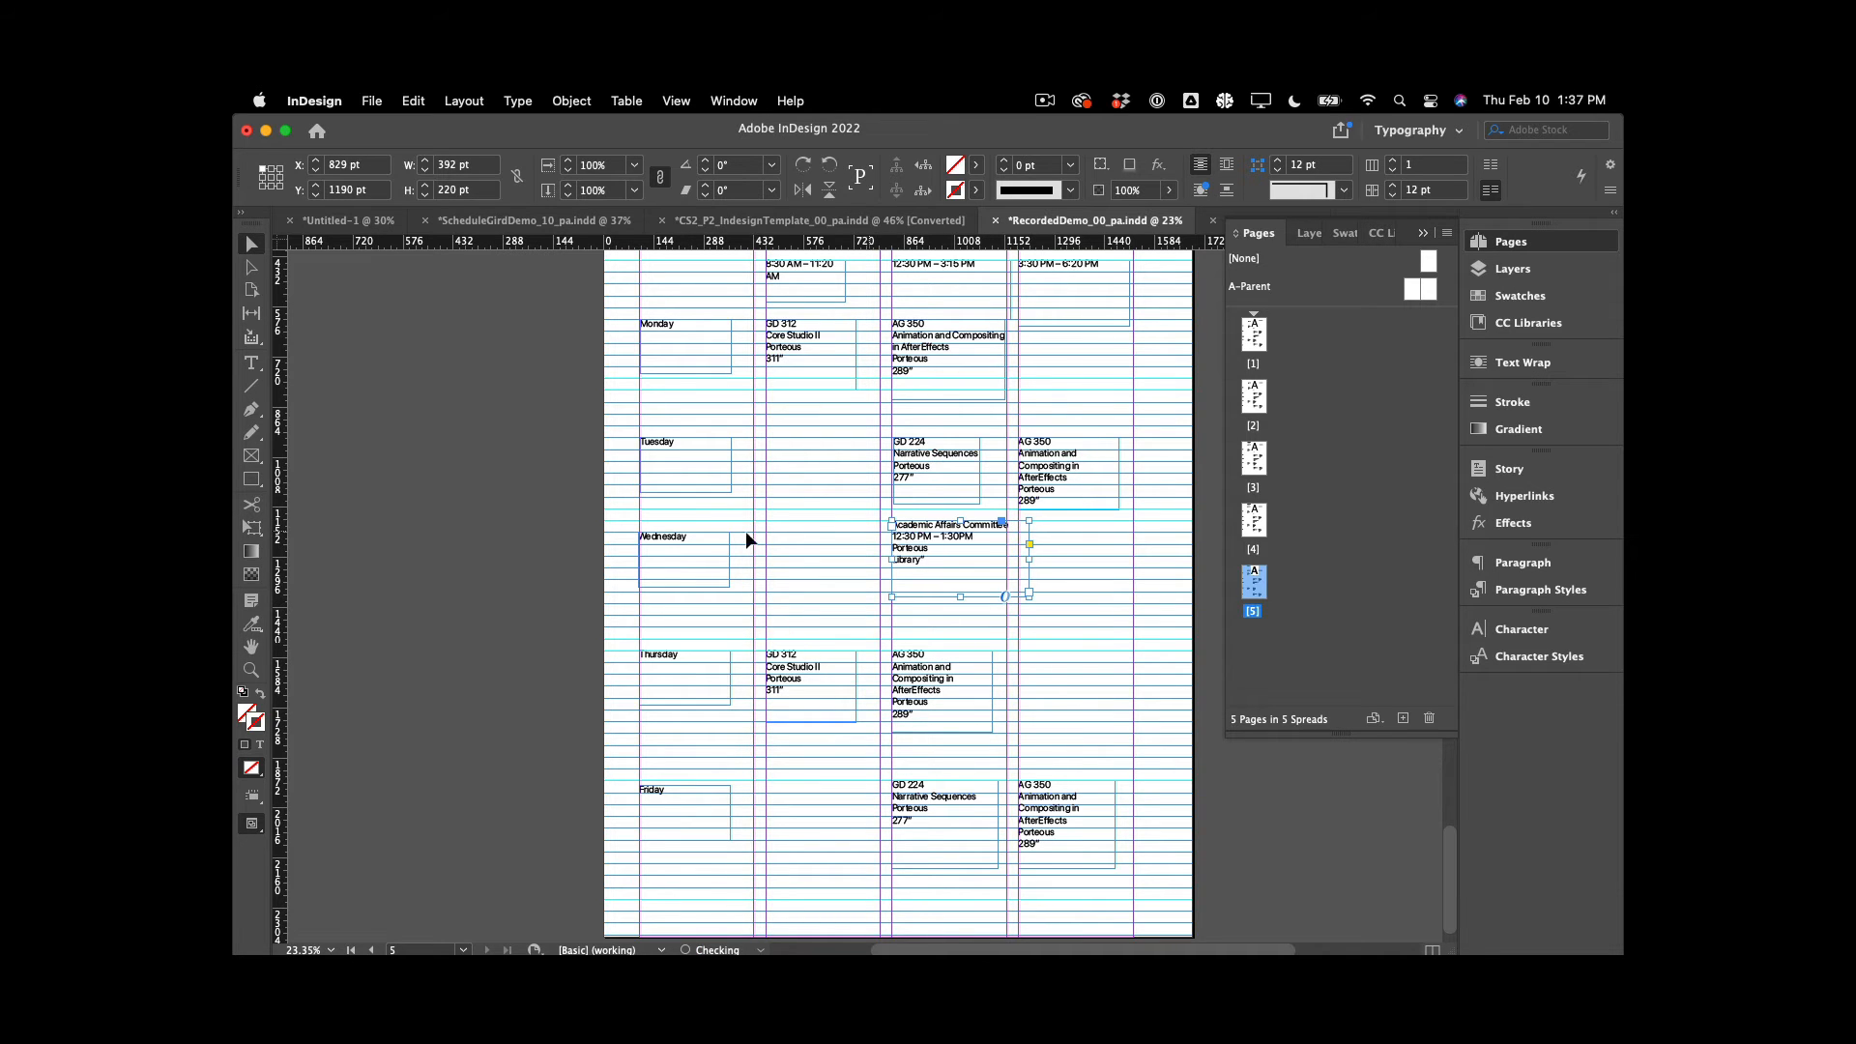
left_click_drag(682, 547, 684, 537)
scroll(693, 521, "up", 2)
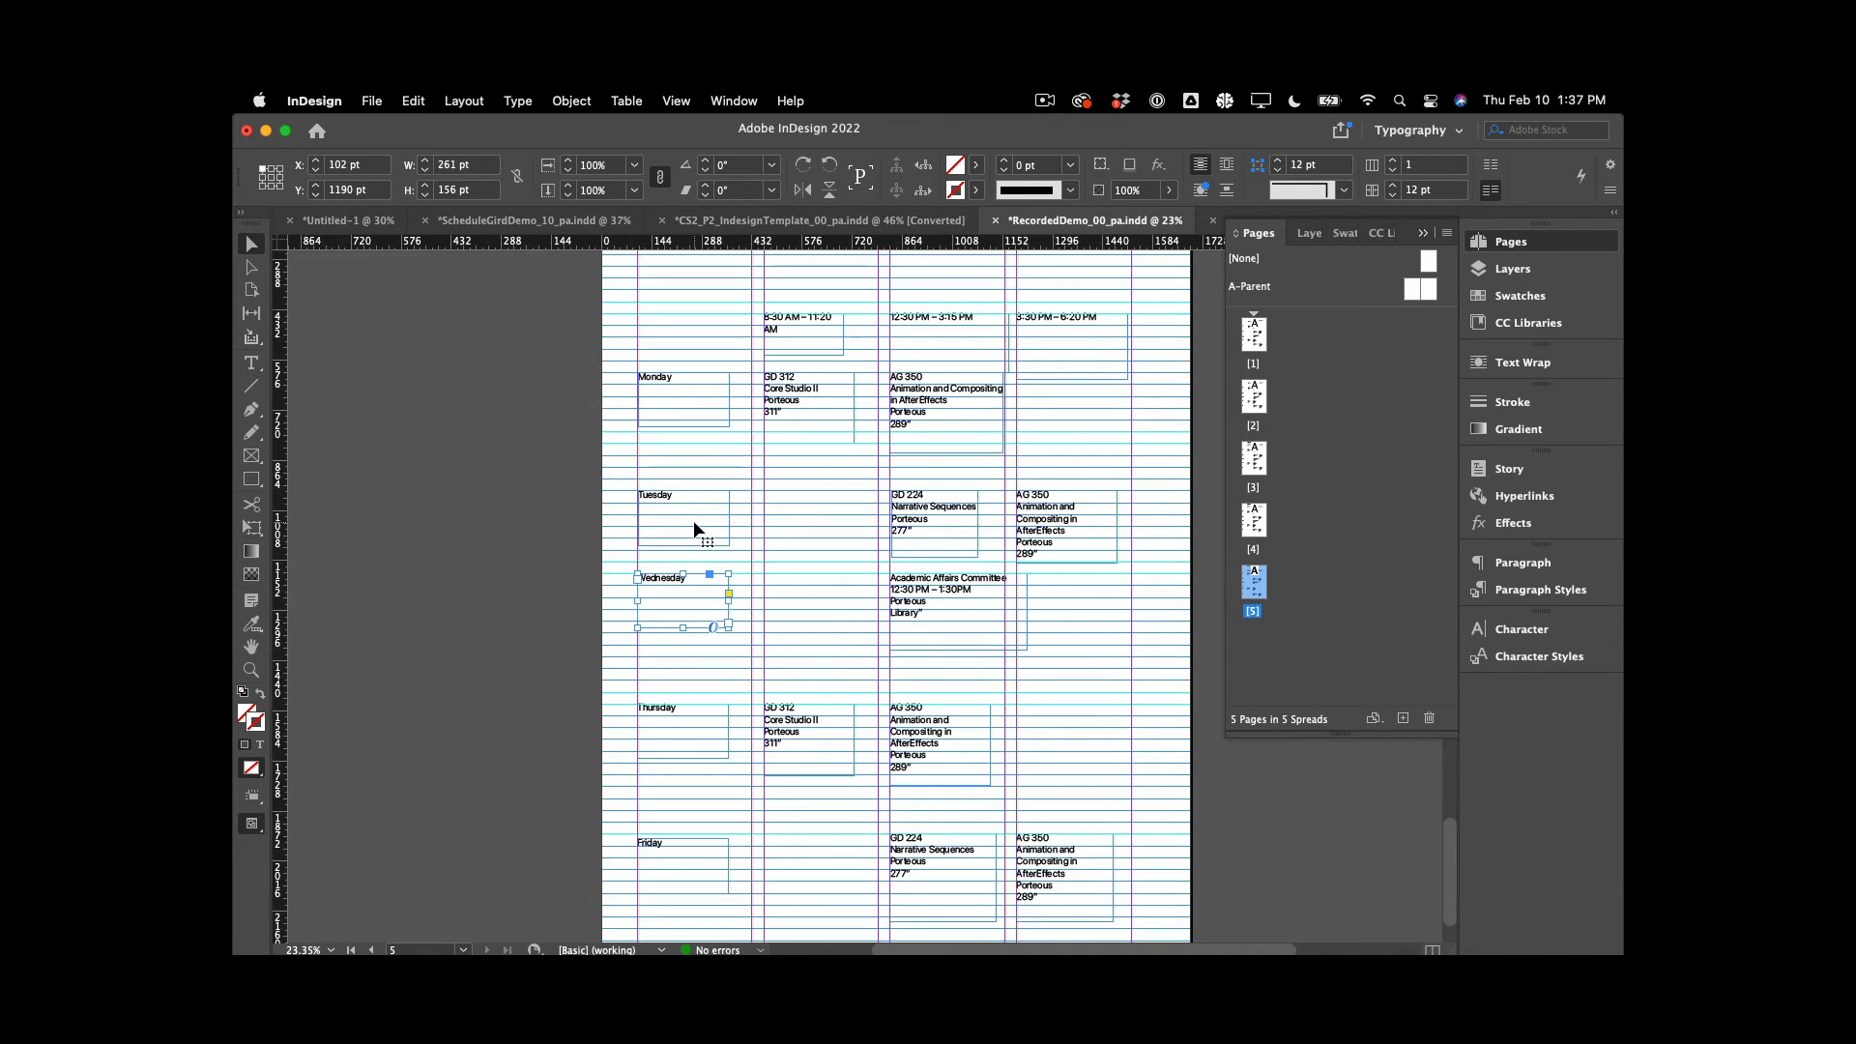
scroll(661, 493, "up", 5)
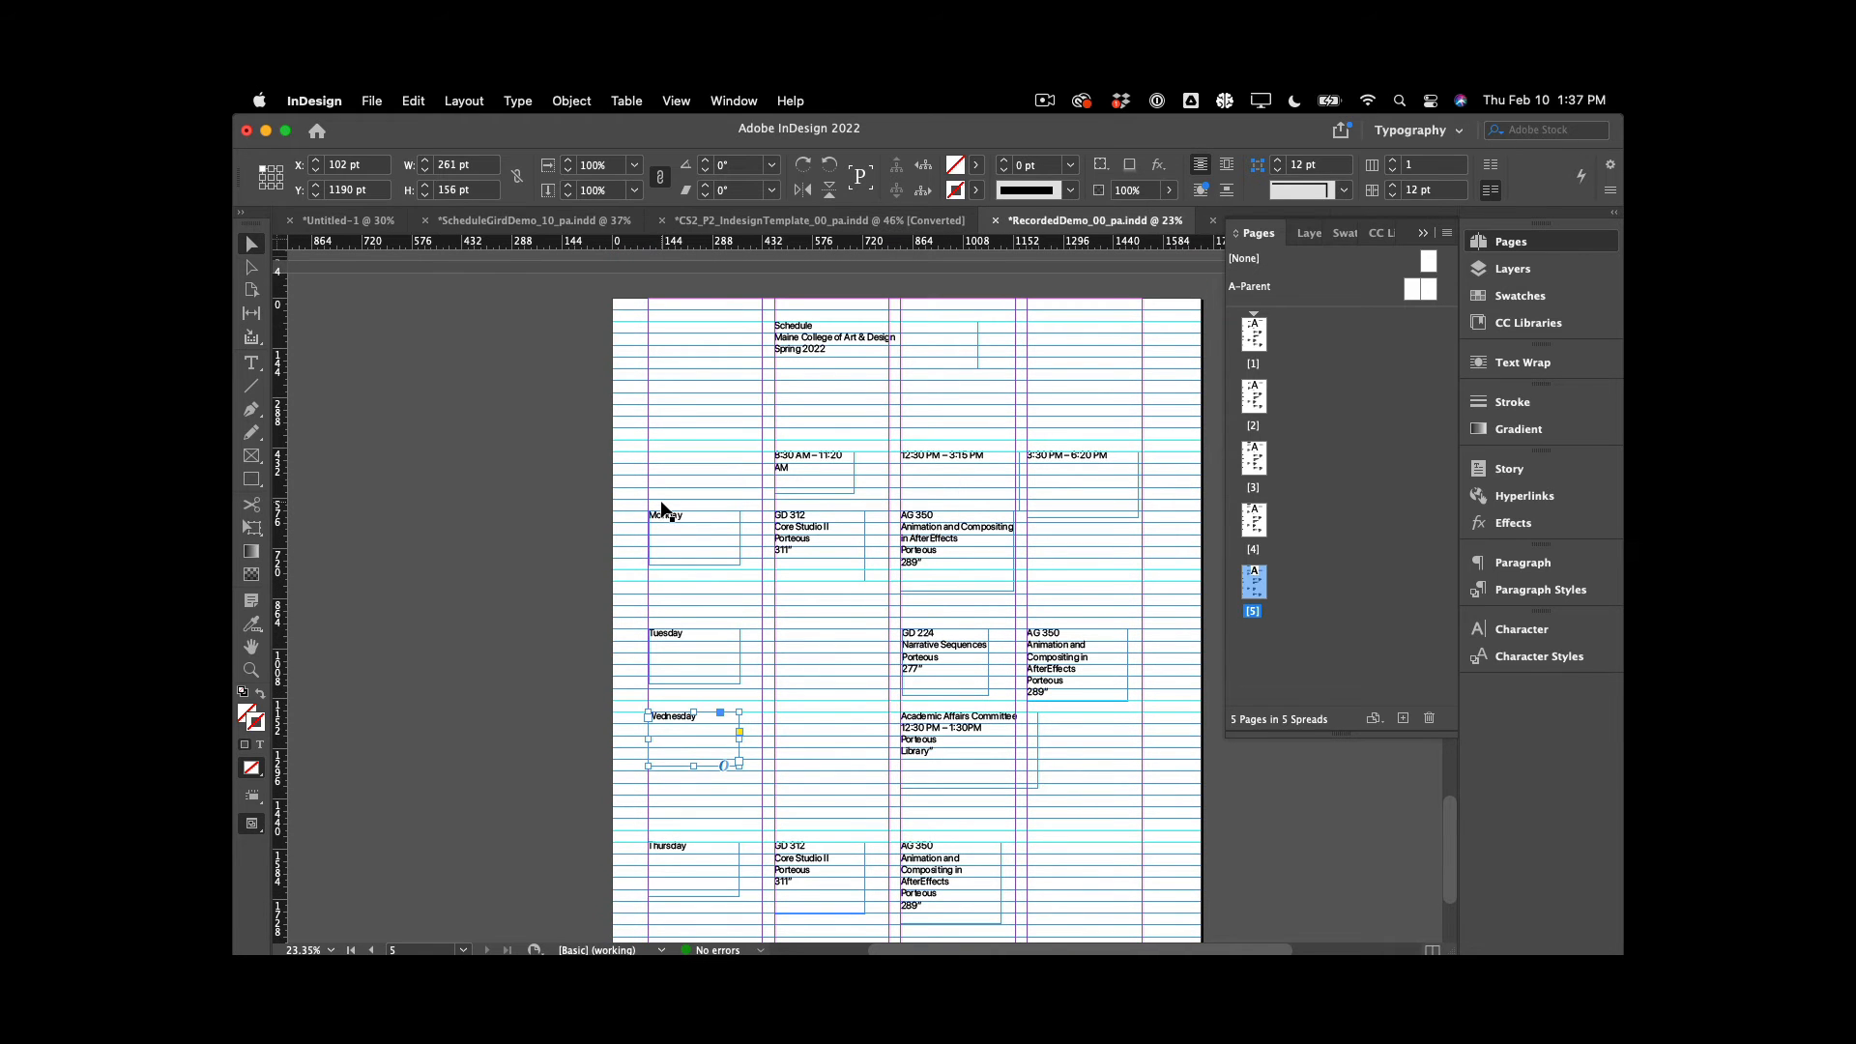
scroll(744, 648, "down", 6)
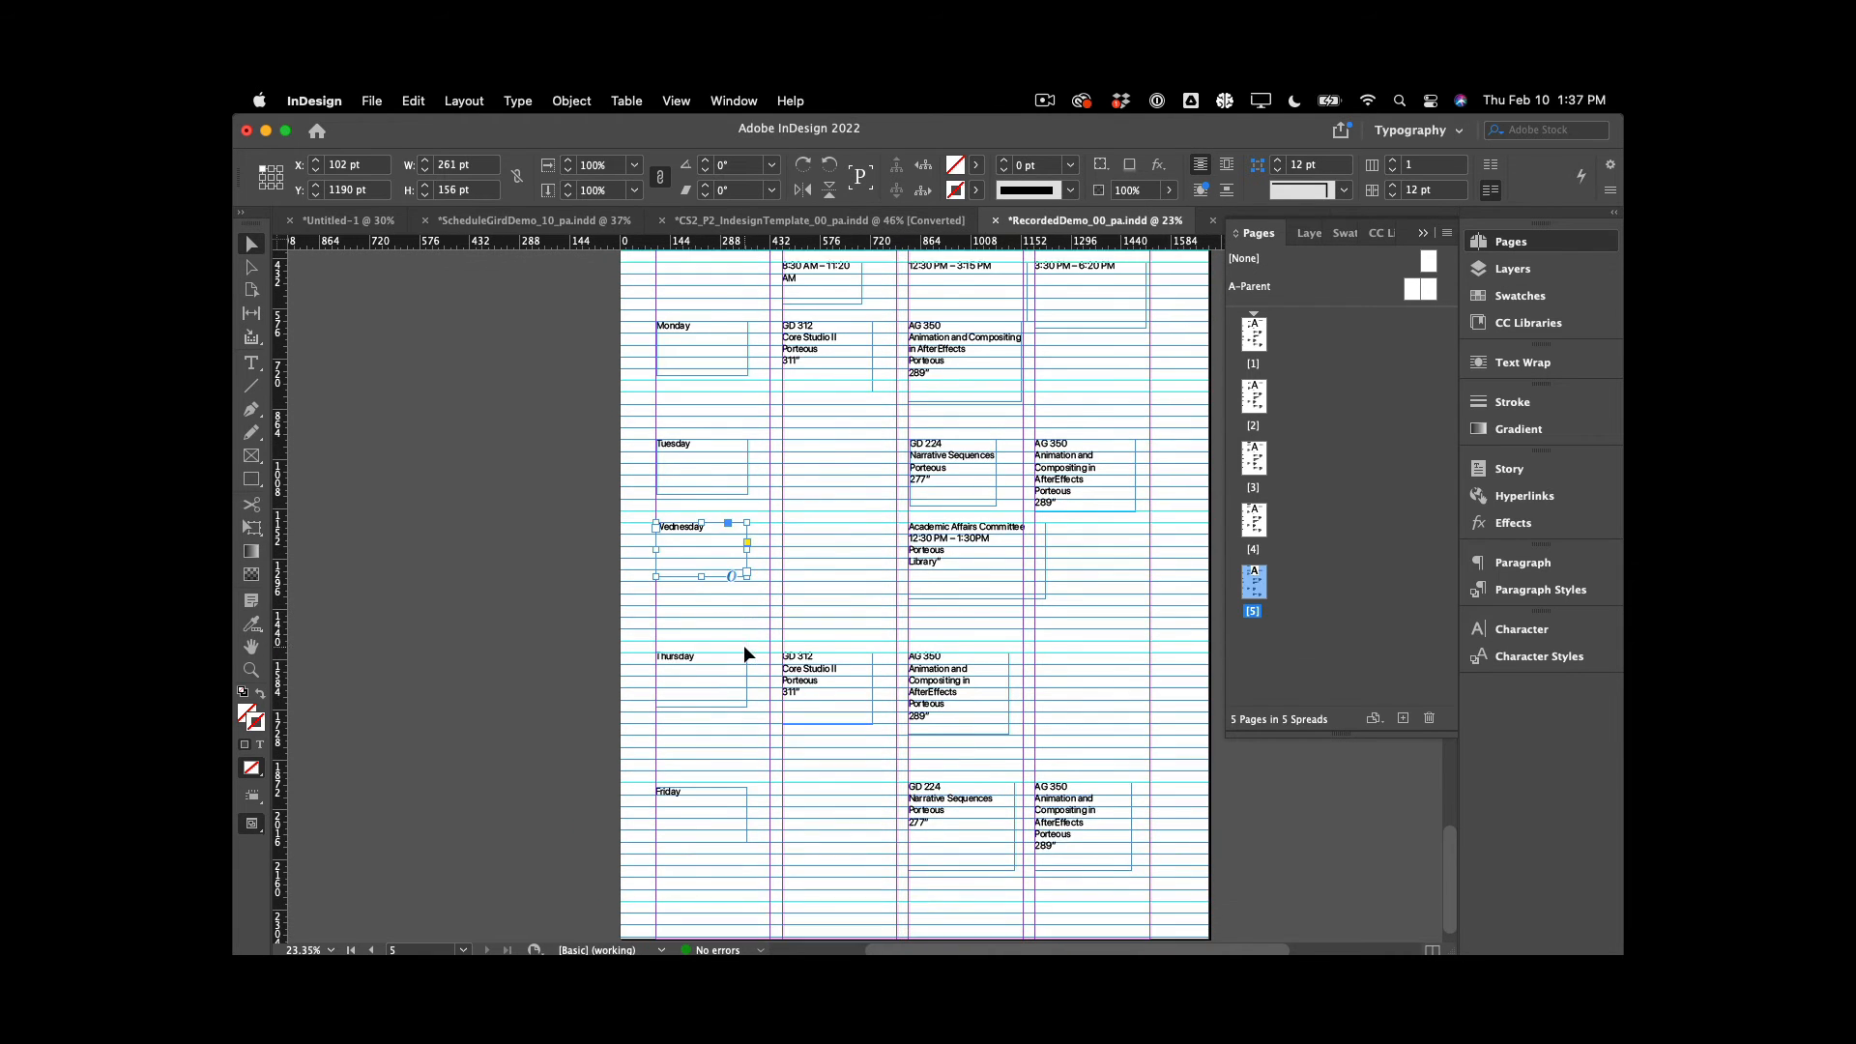
left_click_drag(679, 494, 680, 446)
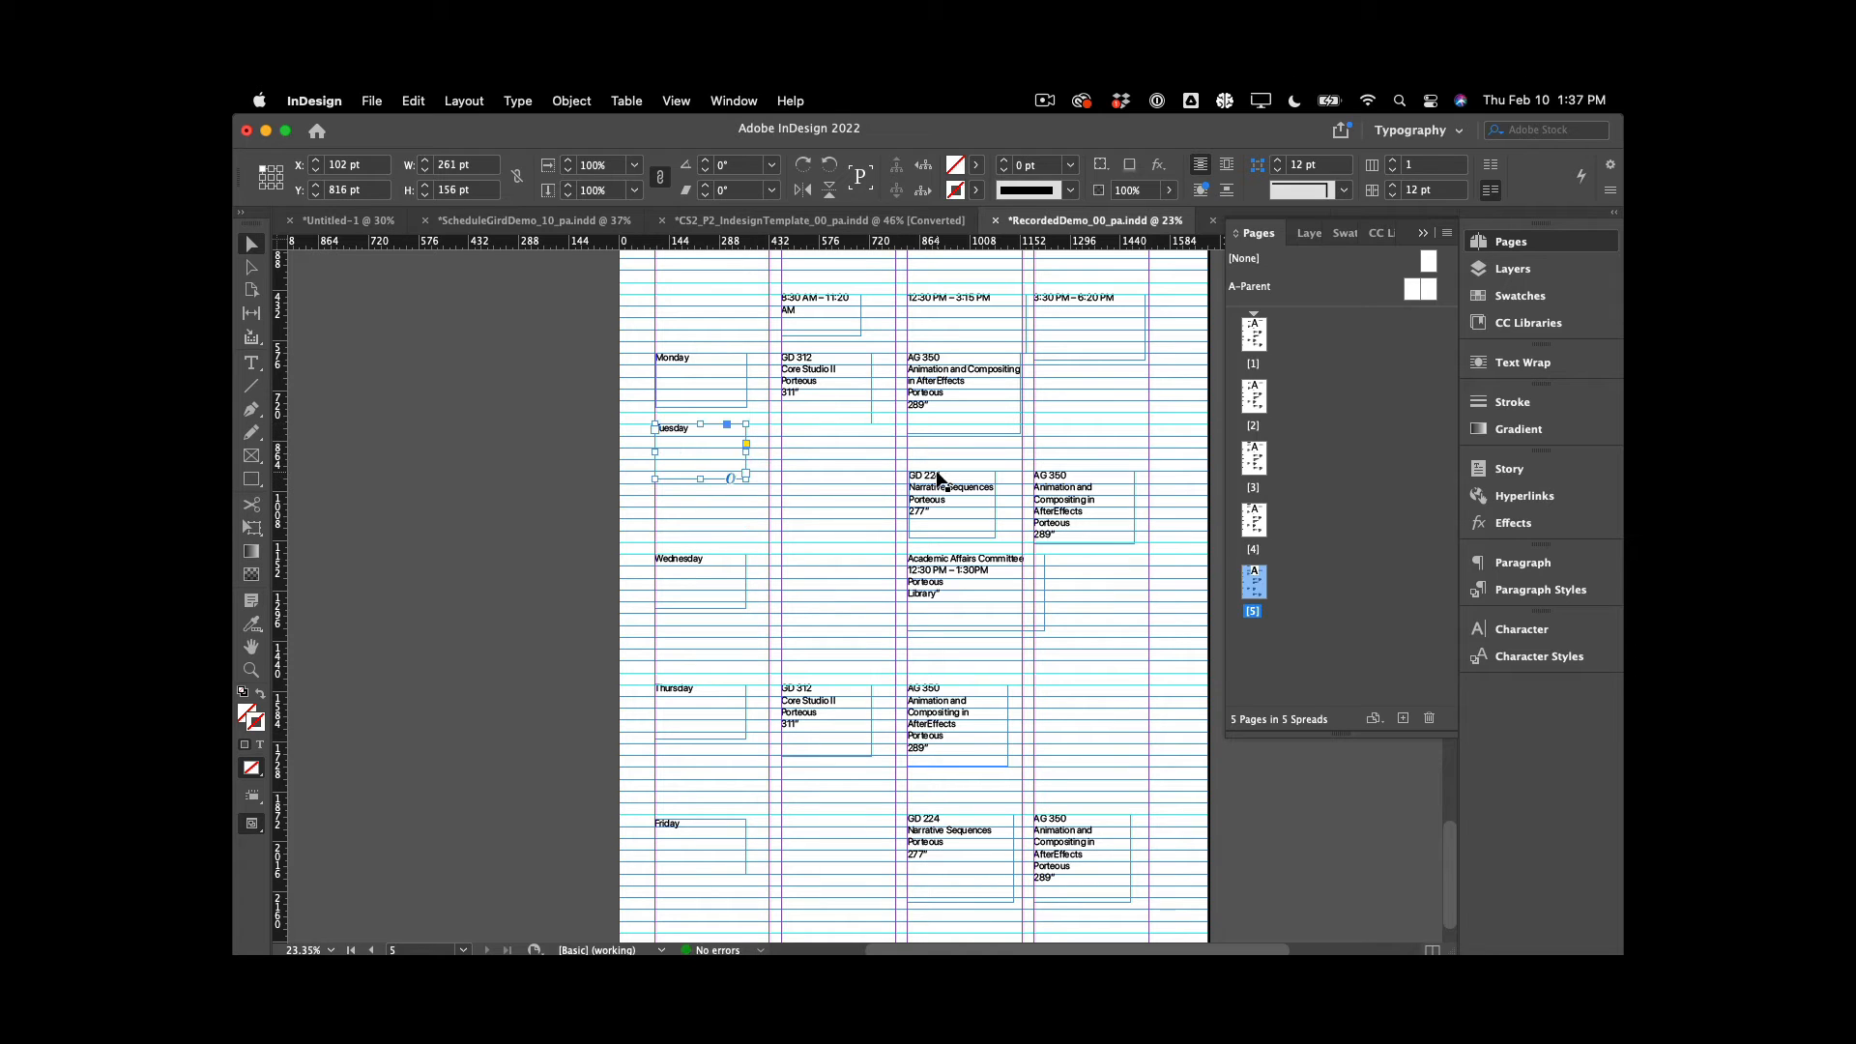
left_click_drag(937, 477, 938, 426)
left_click_drag(1077, 490, 1078, 456)
Move the three class time frames up to Y 238 pt, just below the schedule title
scroll(1077, 456, "up", 2)
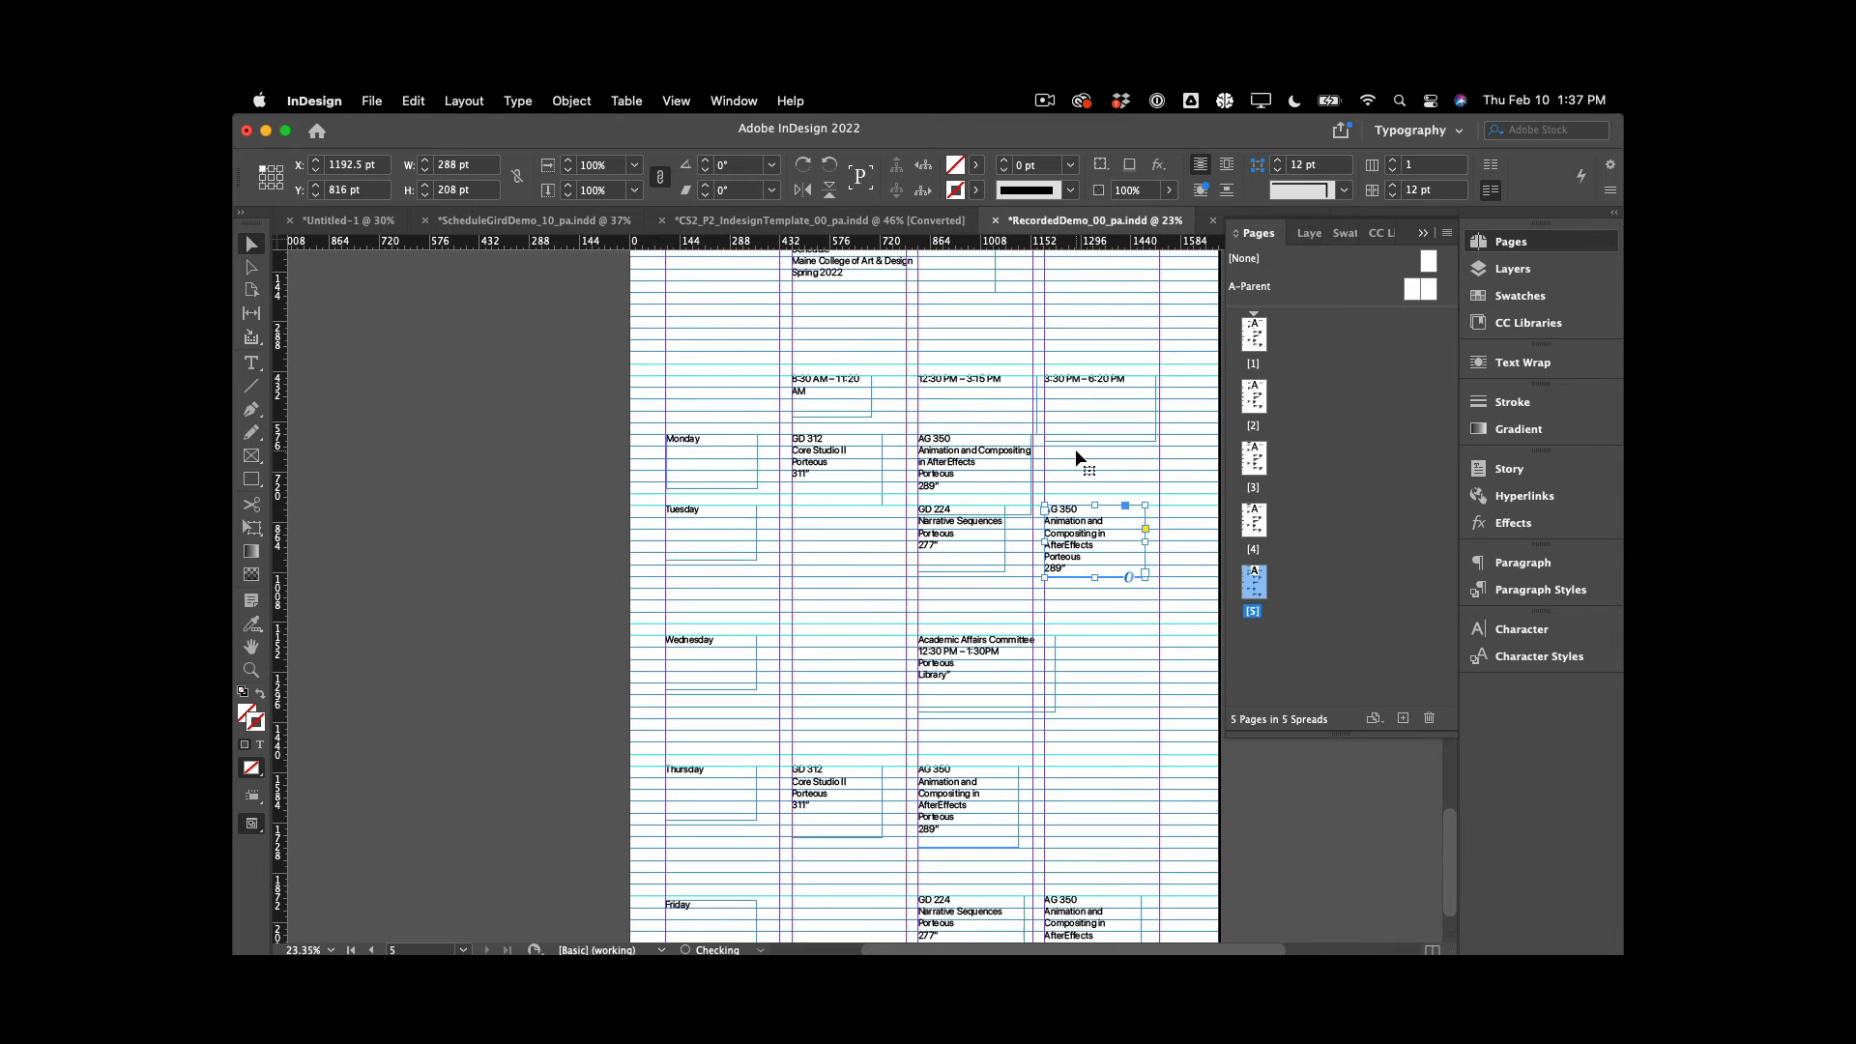
left_click_drag(826, 393, 826, 322)
left_click_drag(964, 374, 965, 304)
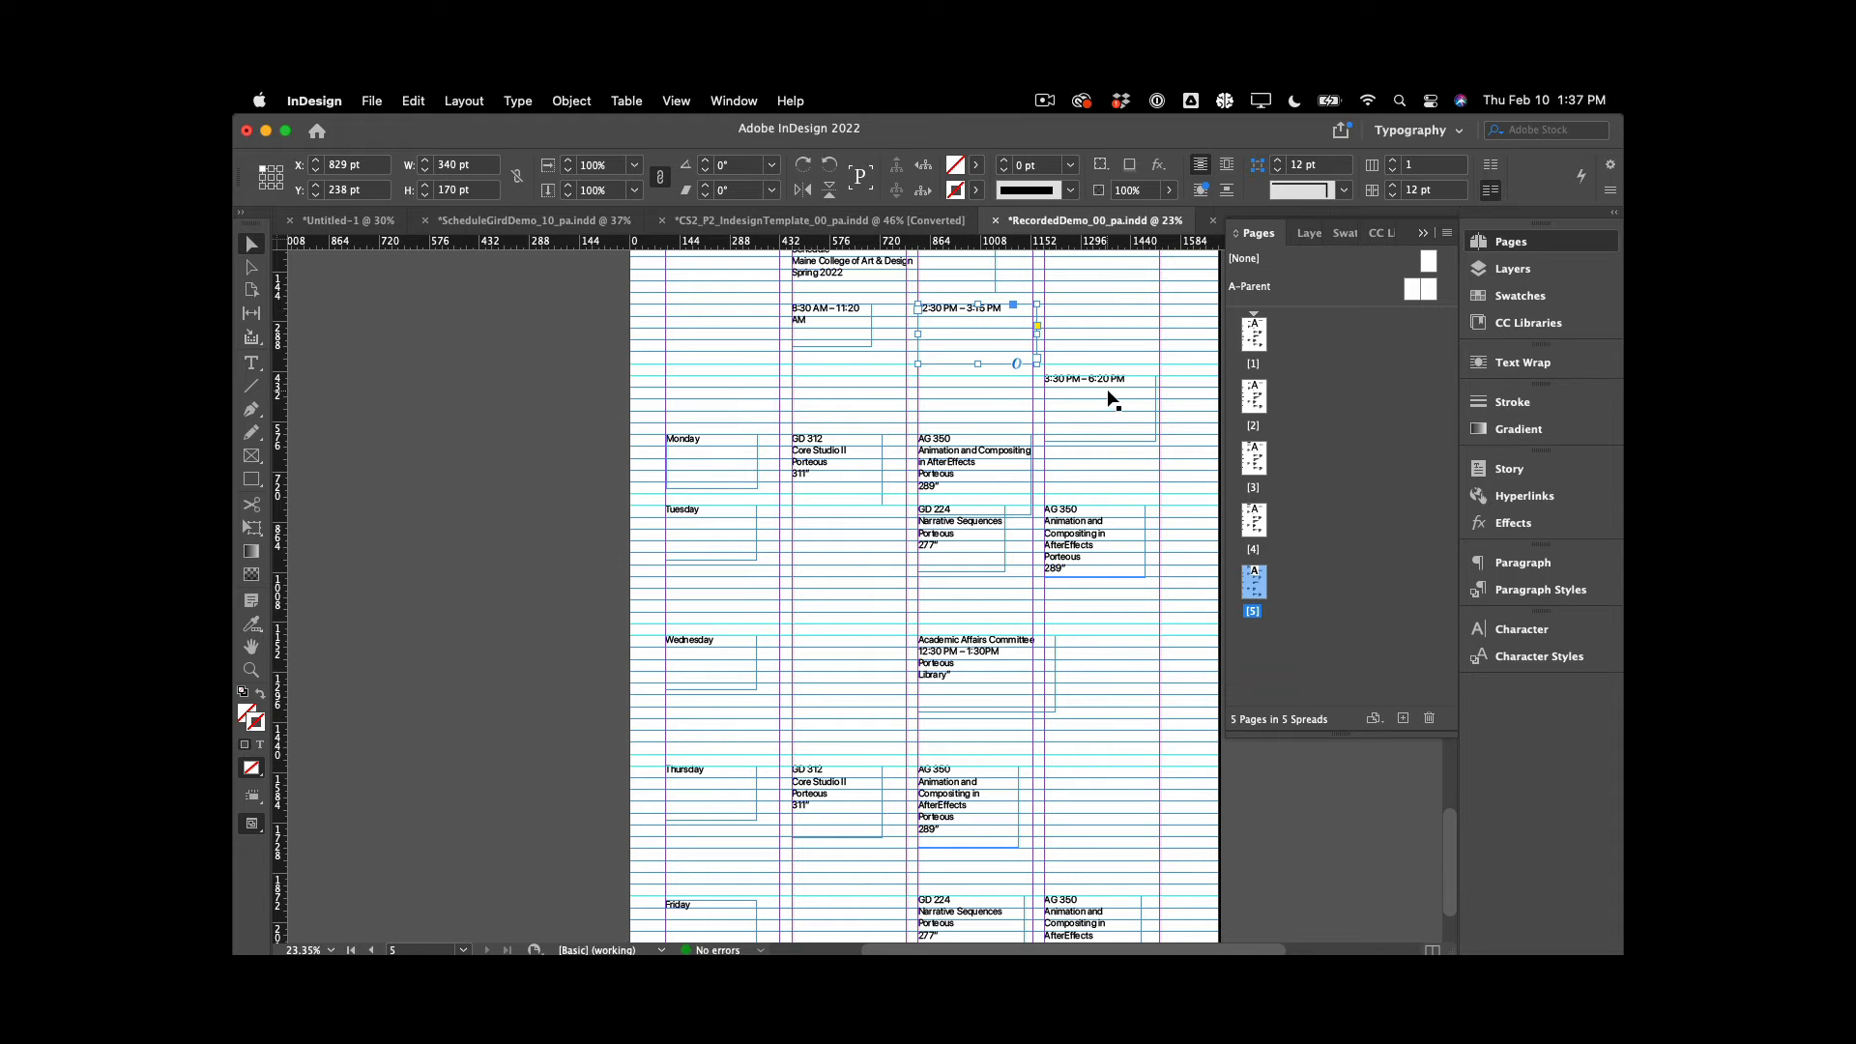
left_click_drag(1109, 397, 1110, 326)
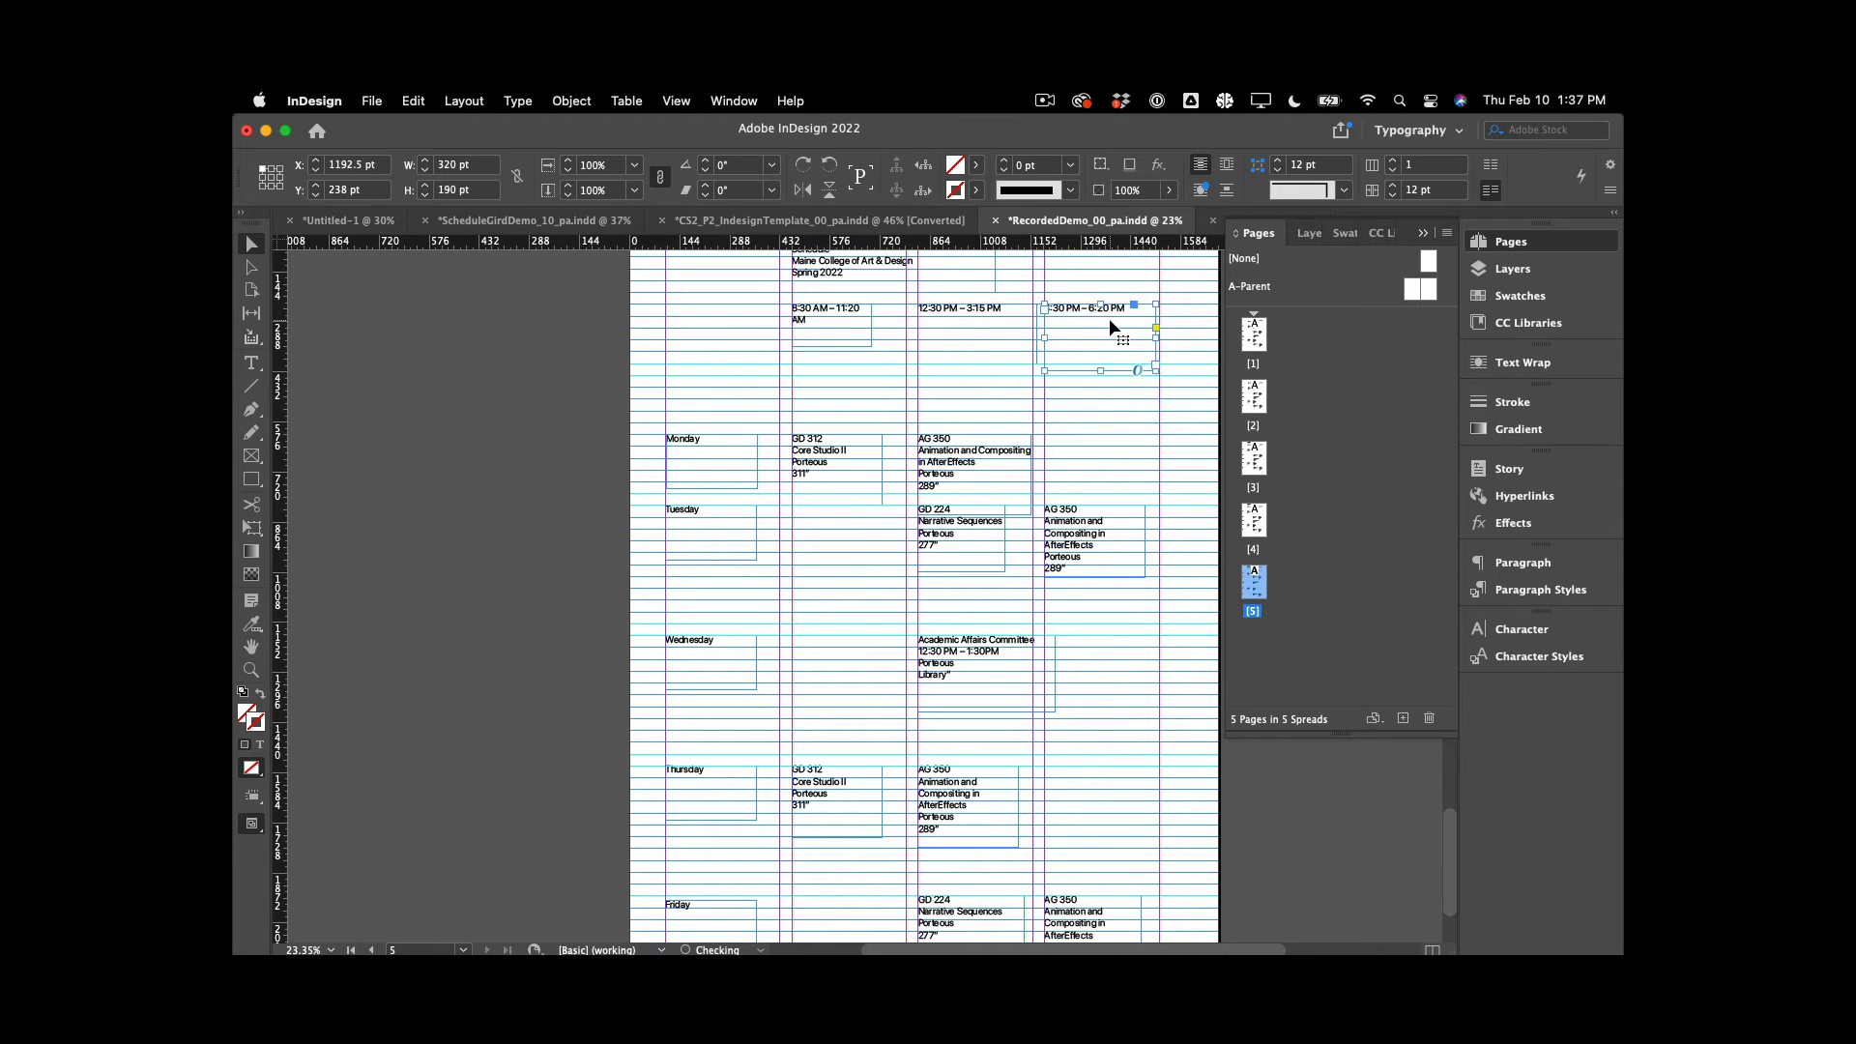
Widen the 8:30 AM time frame to 386.5 pt so it fits one line, and position all three time frames at Y 374 pt
left_click(801, 329)
left_click(868, 345)
left_click_drag(873, 325, 849, 360)
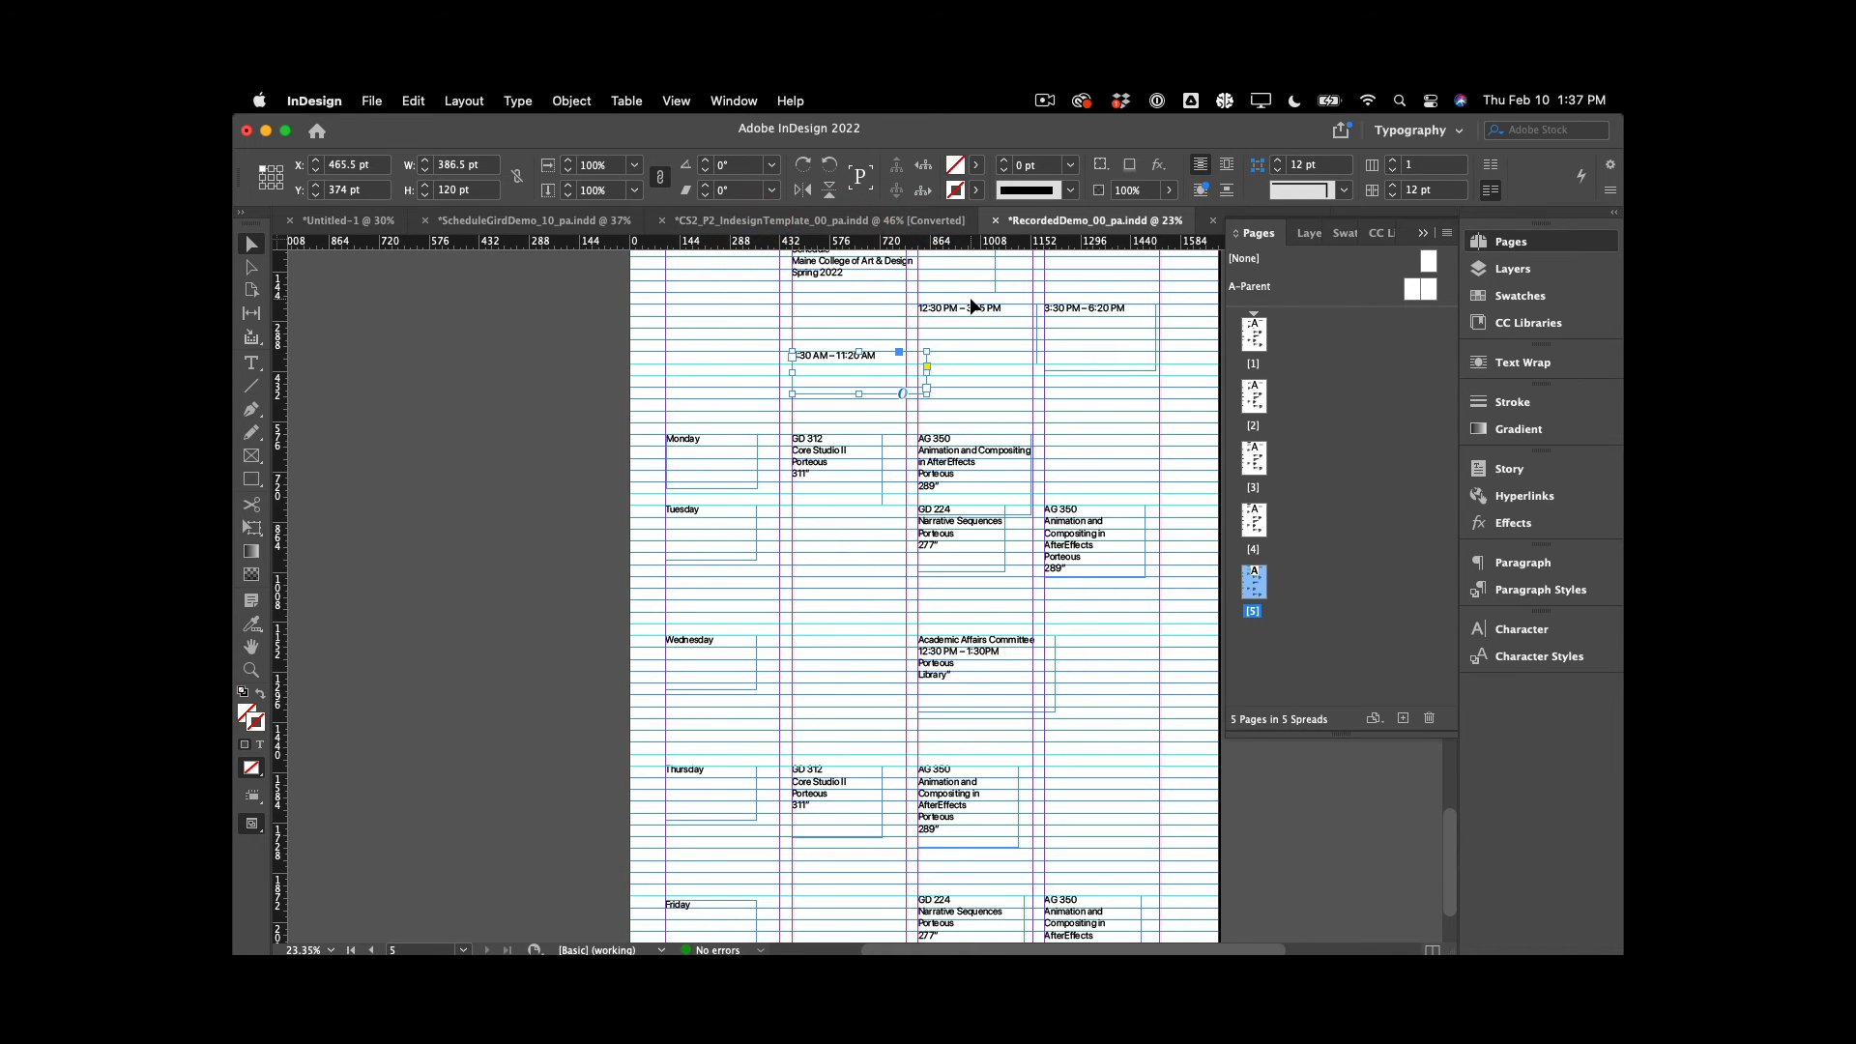
left_click_drag(970, 324, 972, 371)
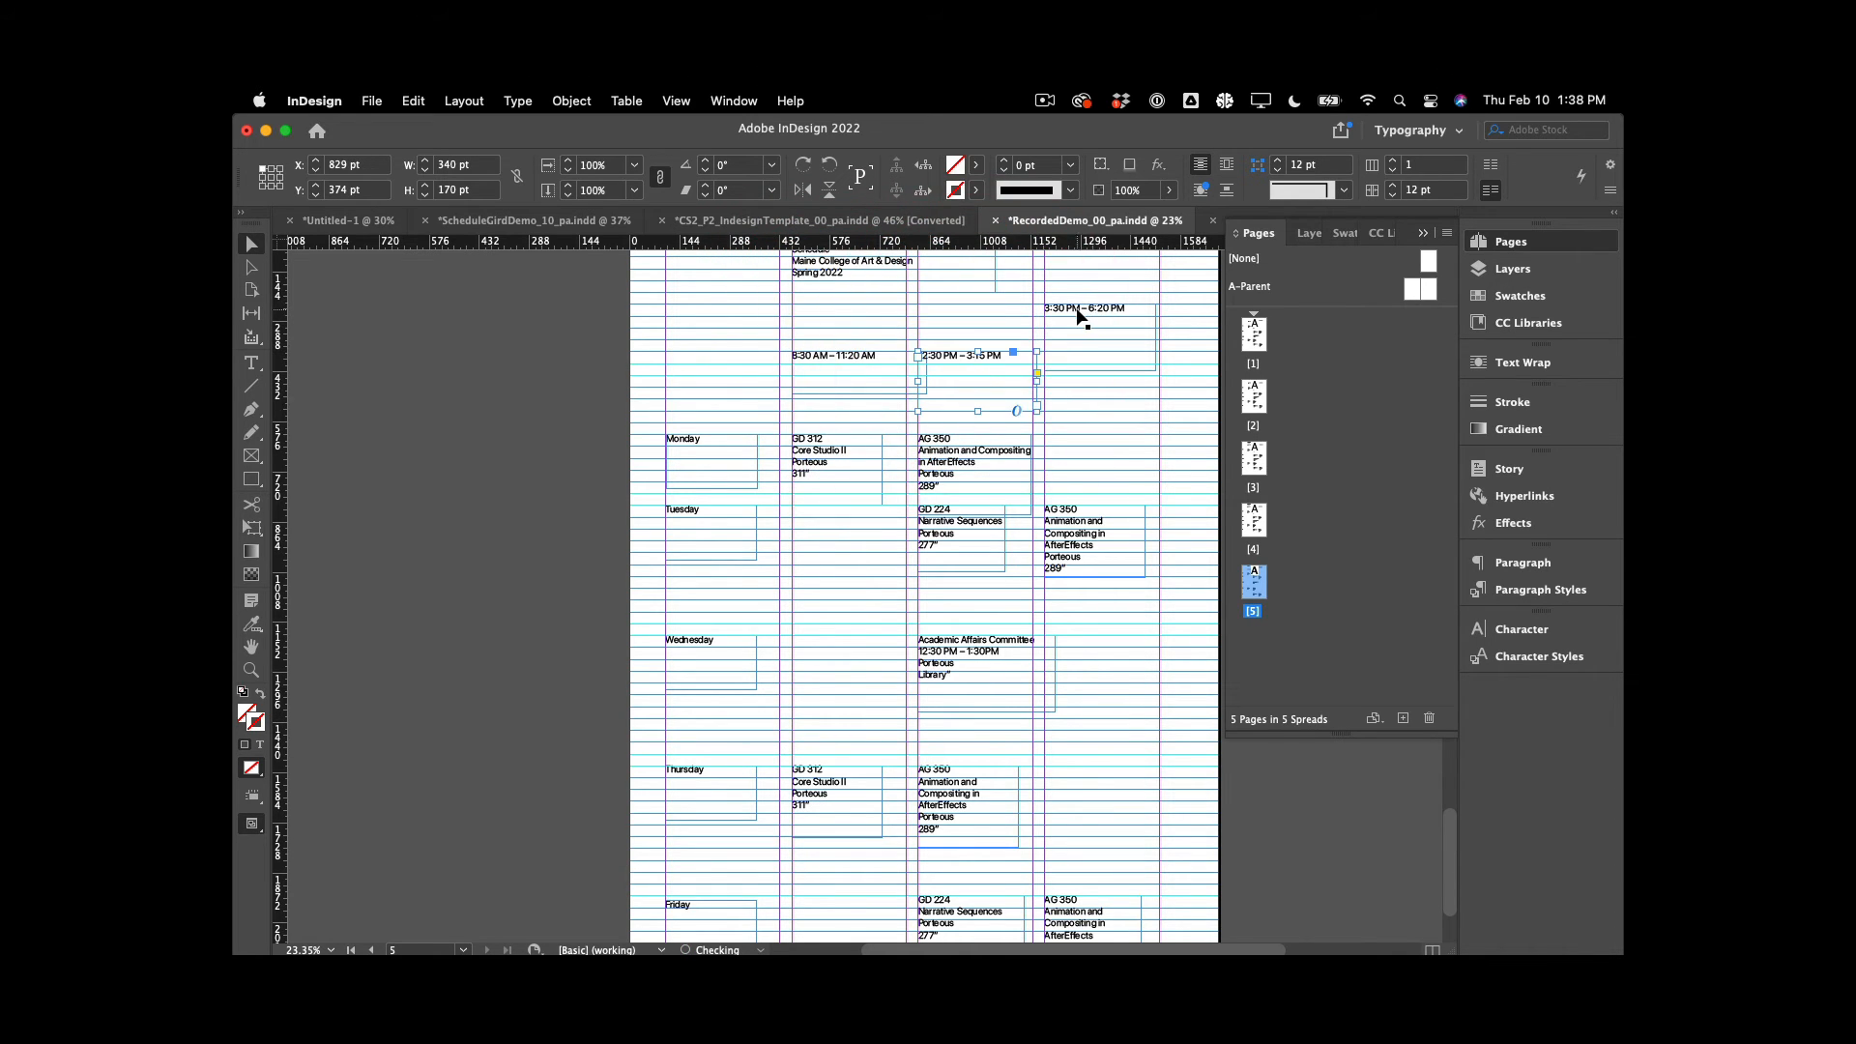
left_click_drag(1082, 315, 1081, 363)
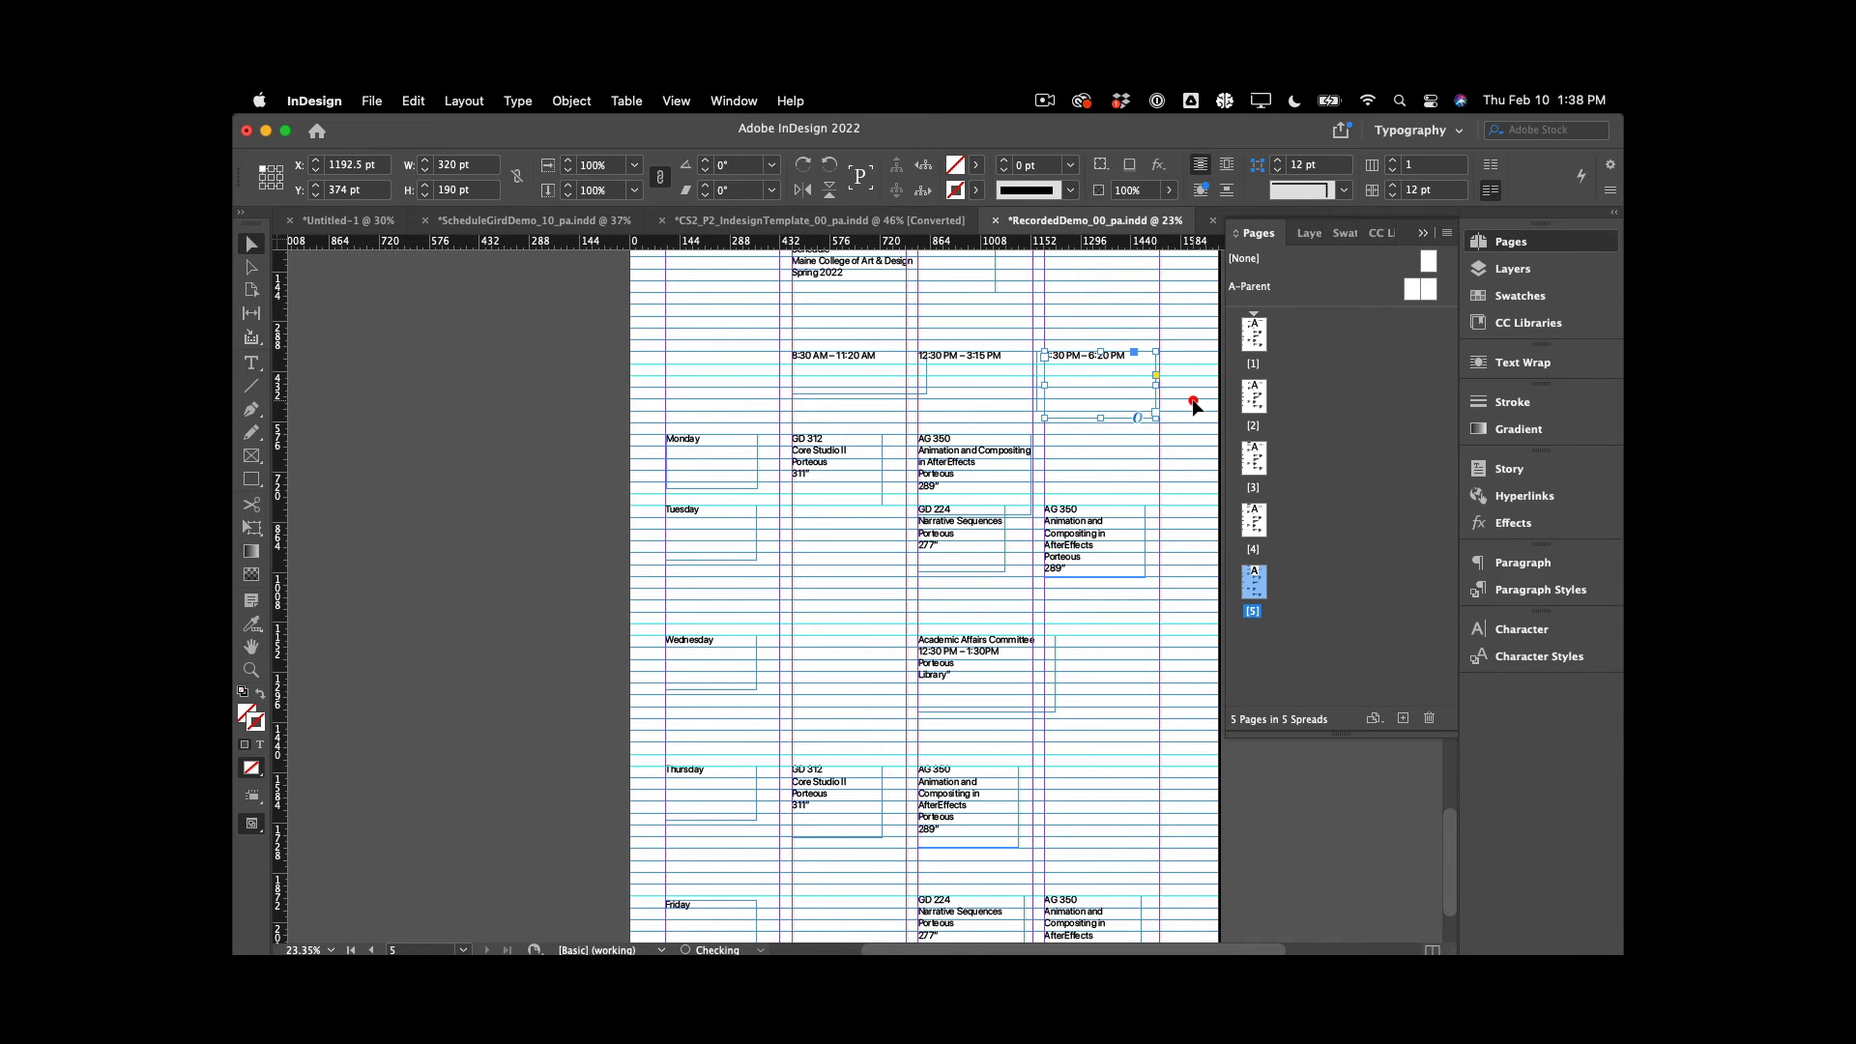
left_click(1193, 400)
Move Monday's label, GD 312 and AG 350 frames together up to the second row guide, at X 102 pt and Y 442 pt
scroll(1195, 404, "up", 1)
left_click(815, 333)
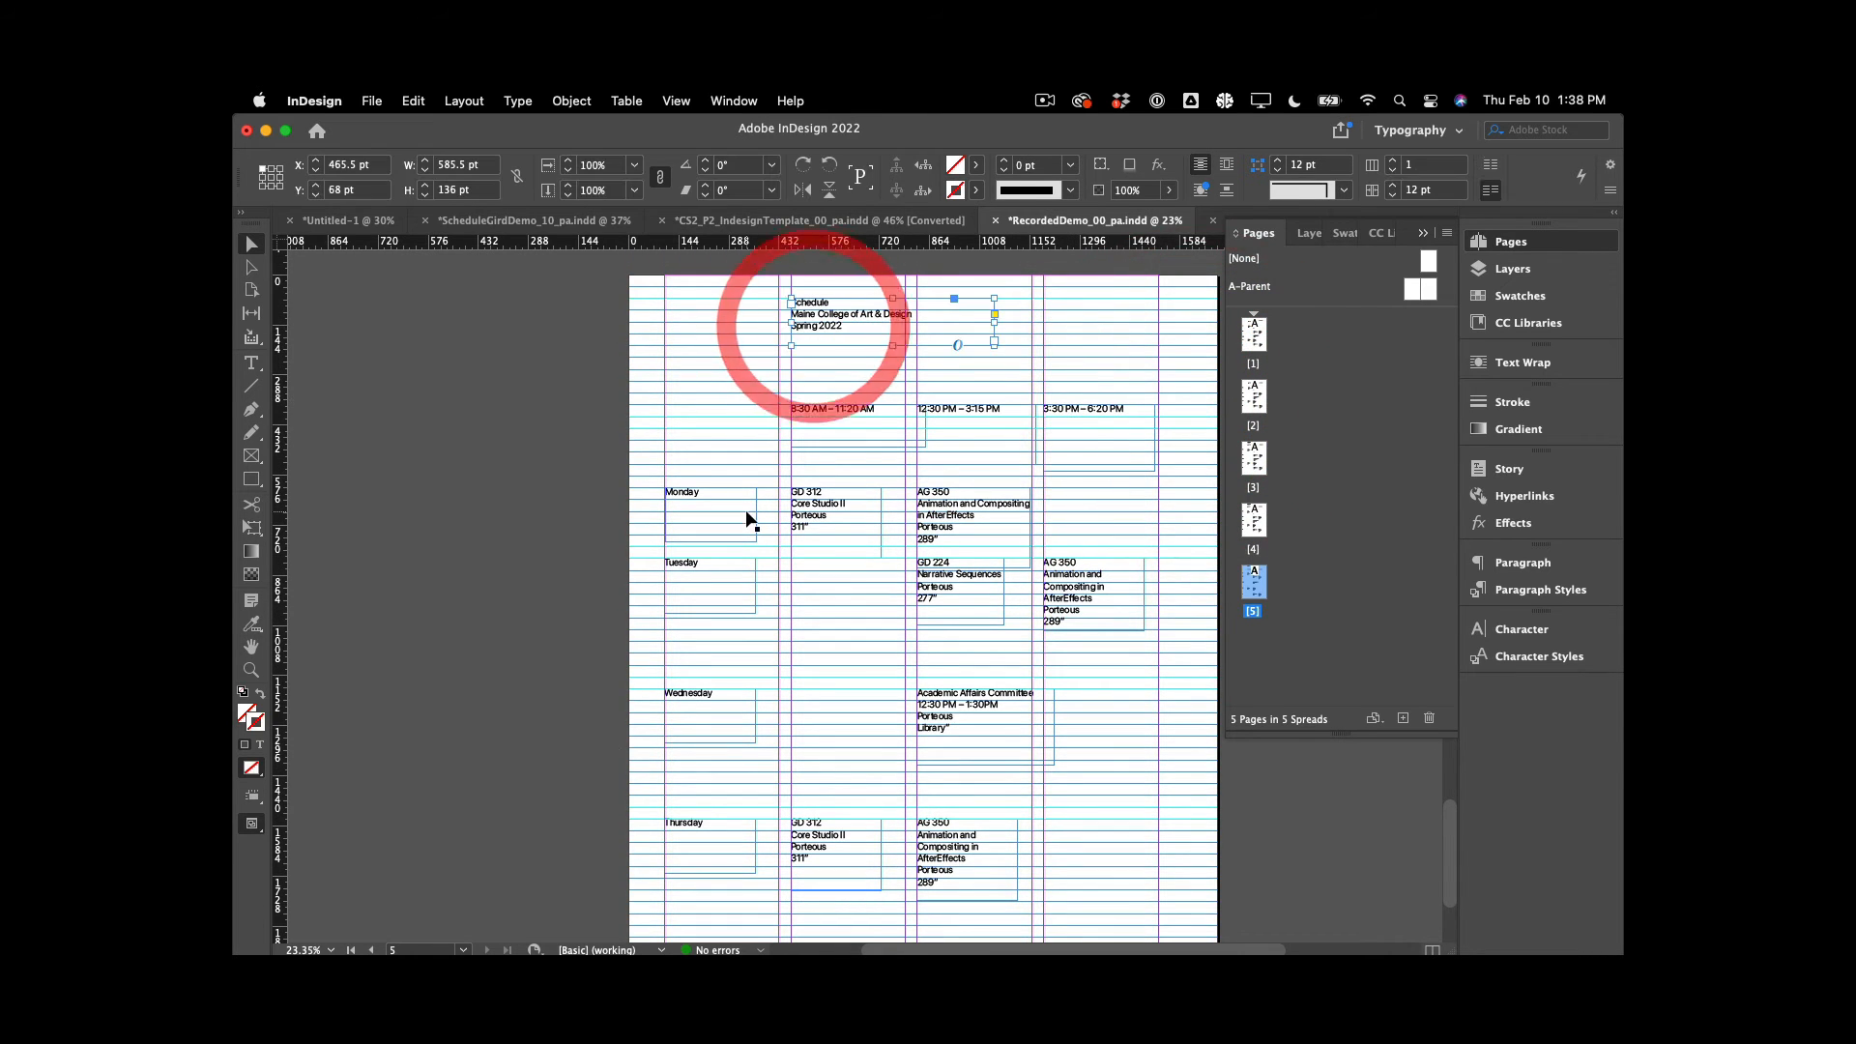
left_click(734, 512)
left_click(837, 514, "shift")
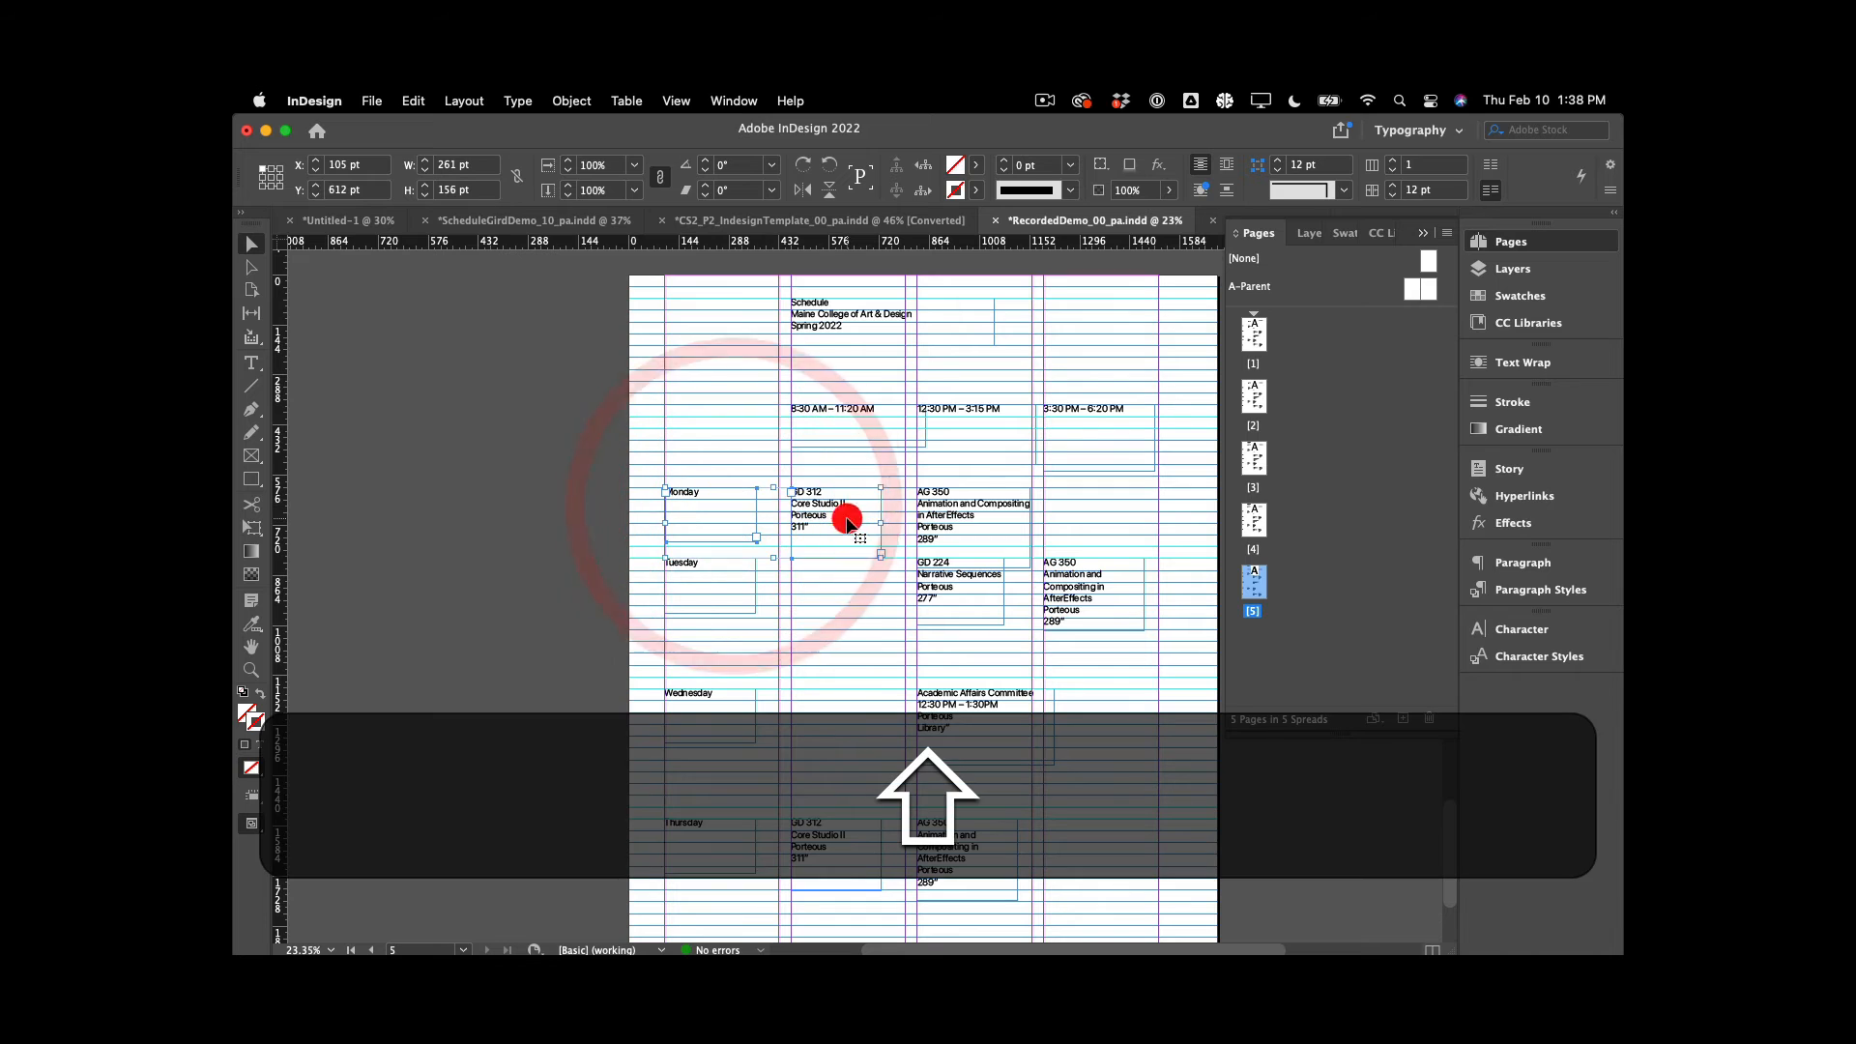
left_click(935, 520, "shift")
left_click_drag(936, 519, 935, 464)
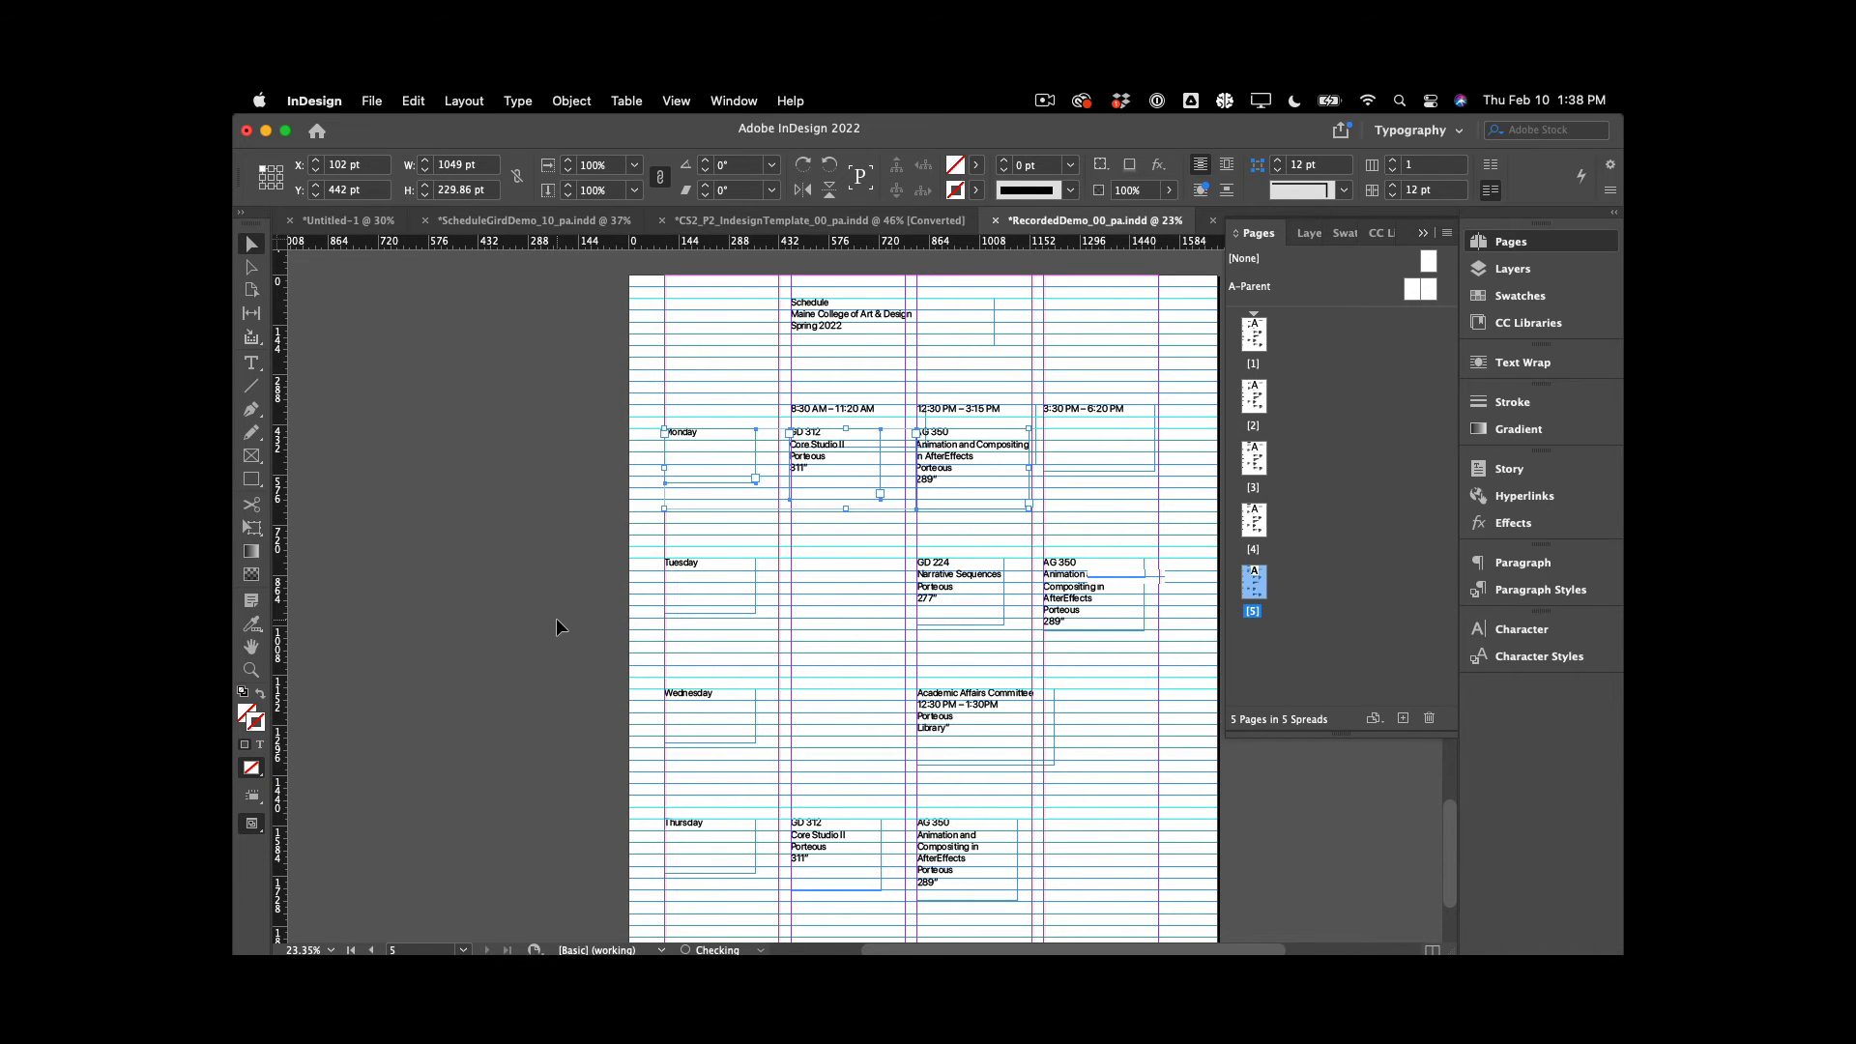
left_click(555, 618)
Compare page 5's row-aligned layout with the previous page's version in full-screen presentation mode
key("shift+w")
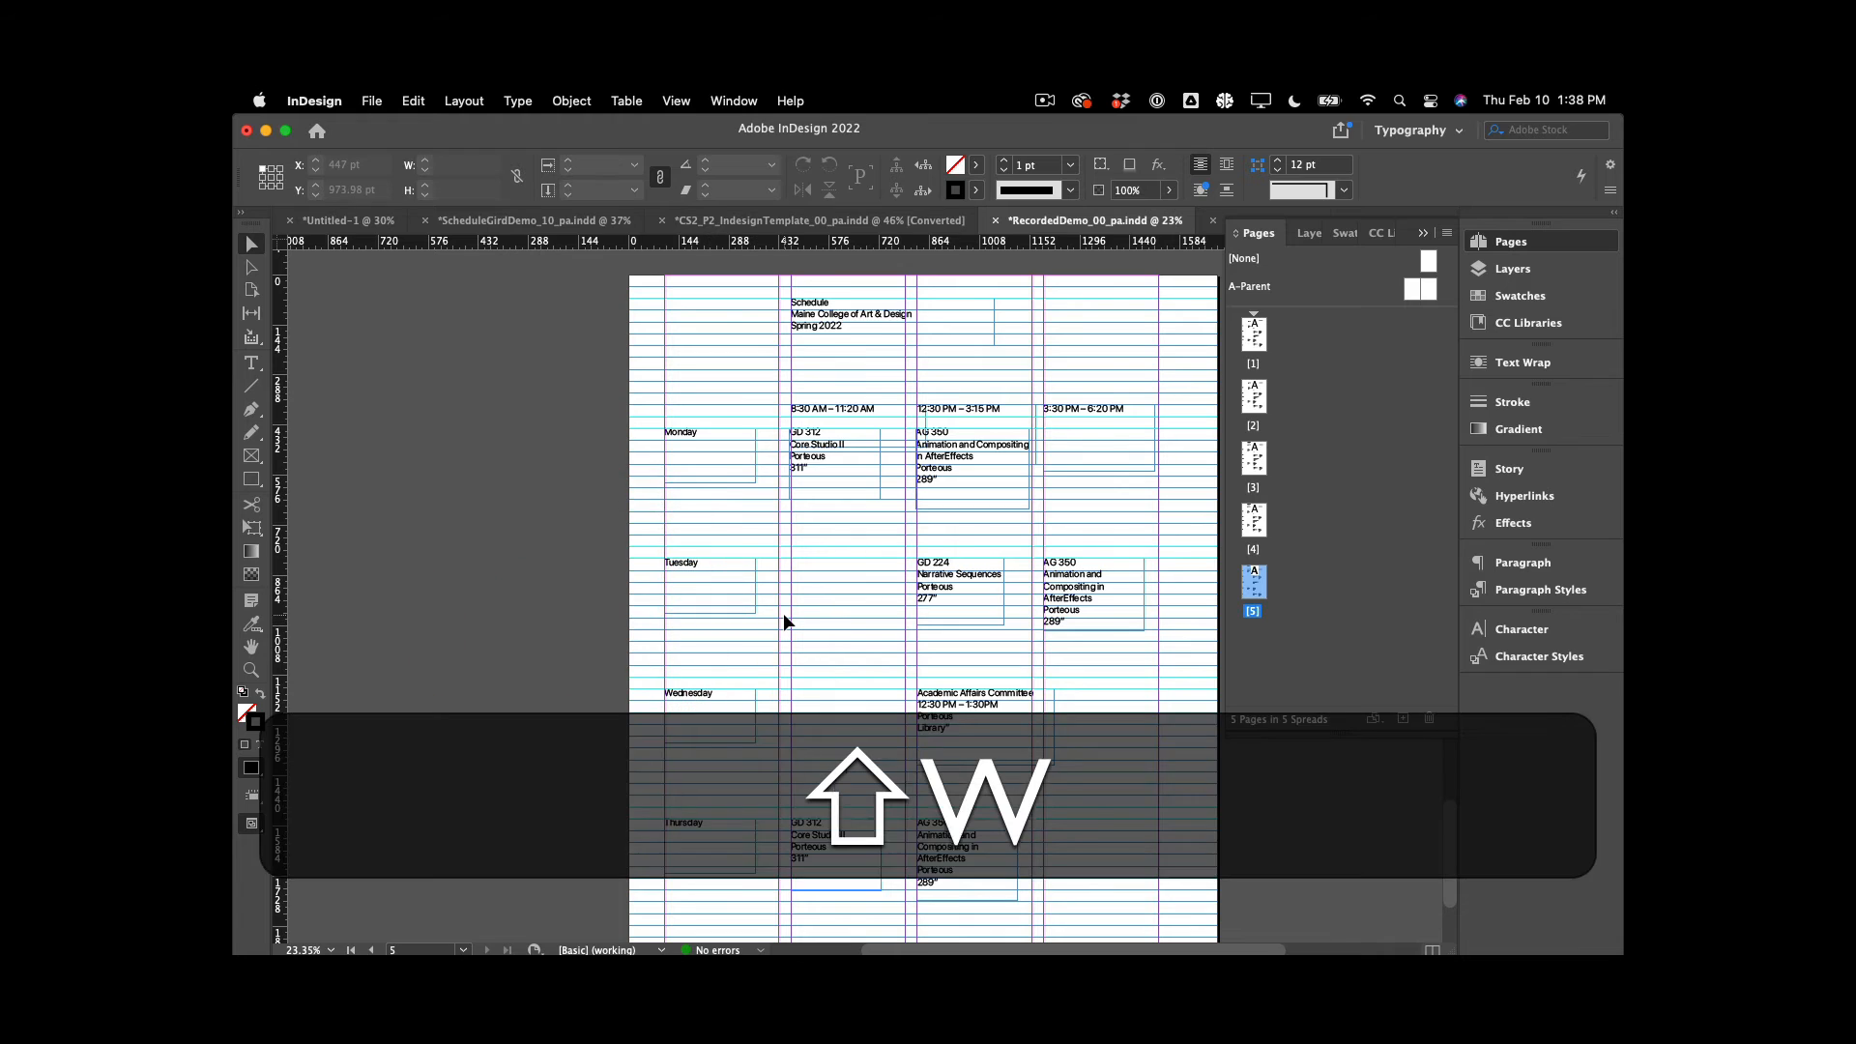
key("Left")
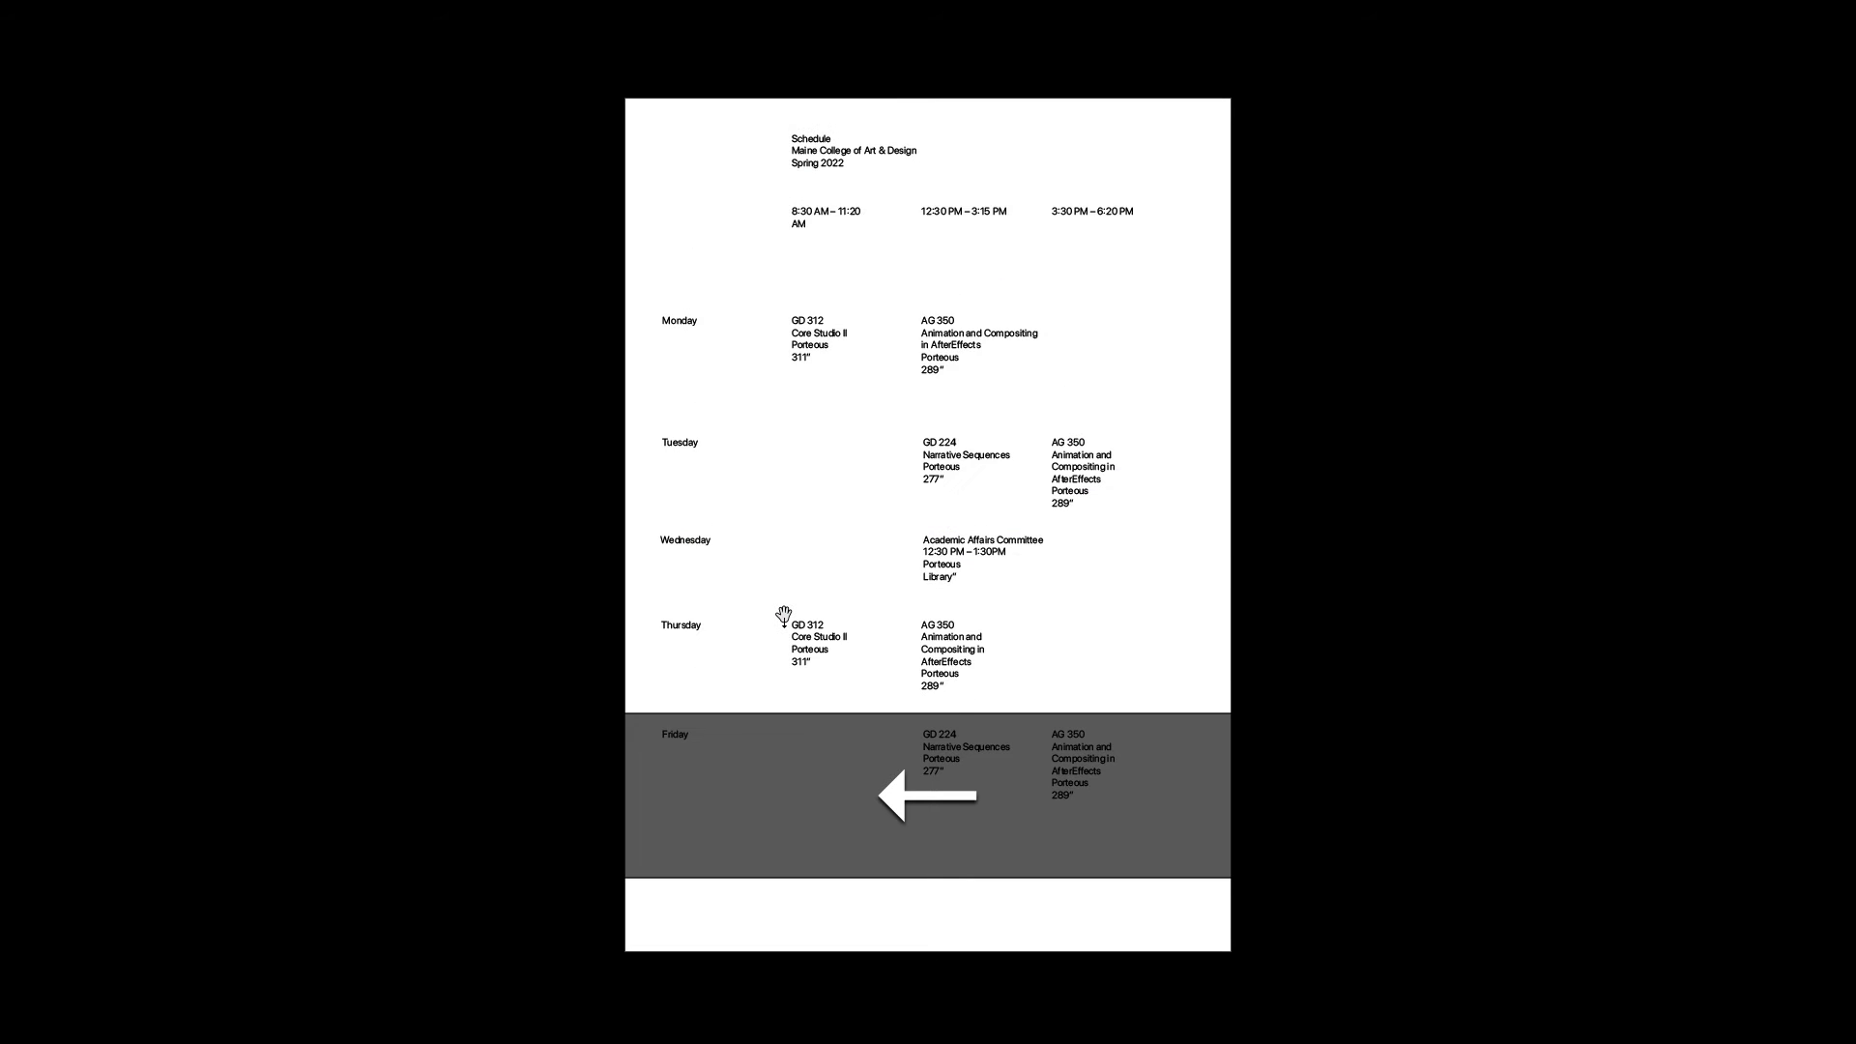
key("Right")
key("Left")
key("Right")
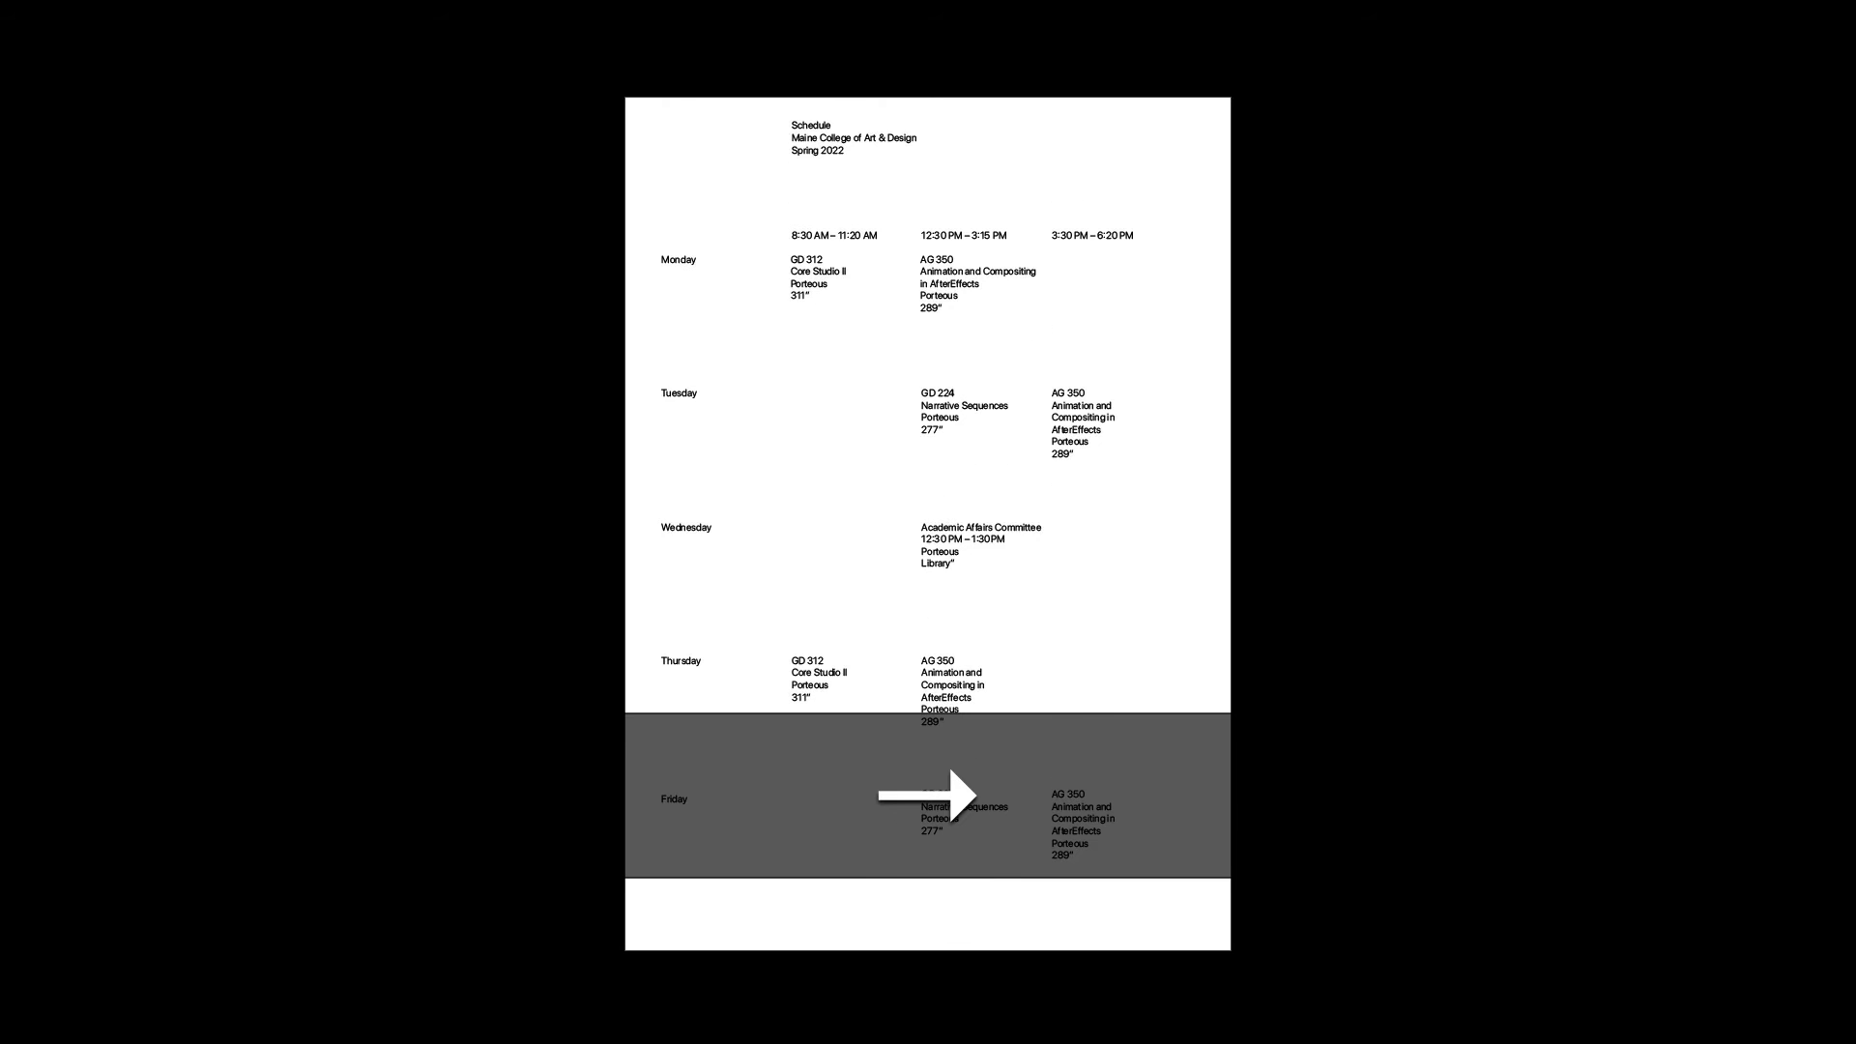
key("Right")
key("Left")
key("Right")
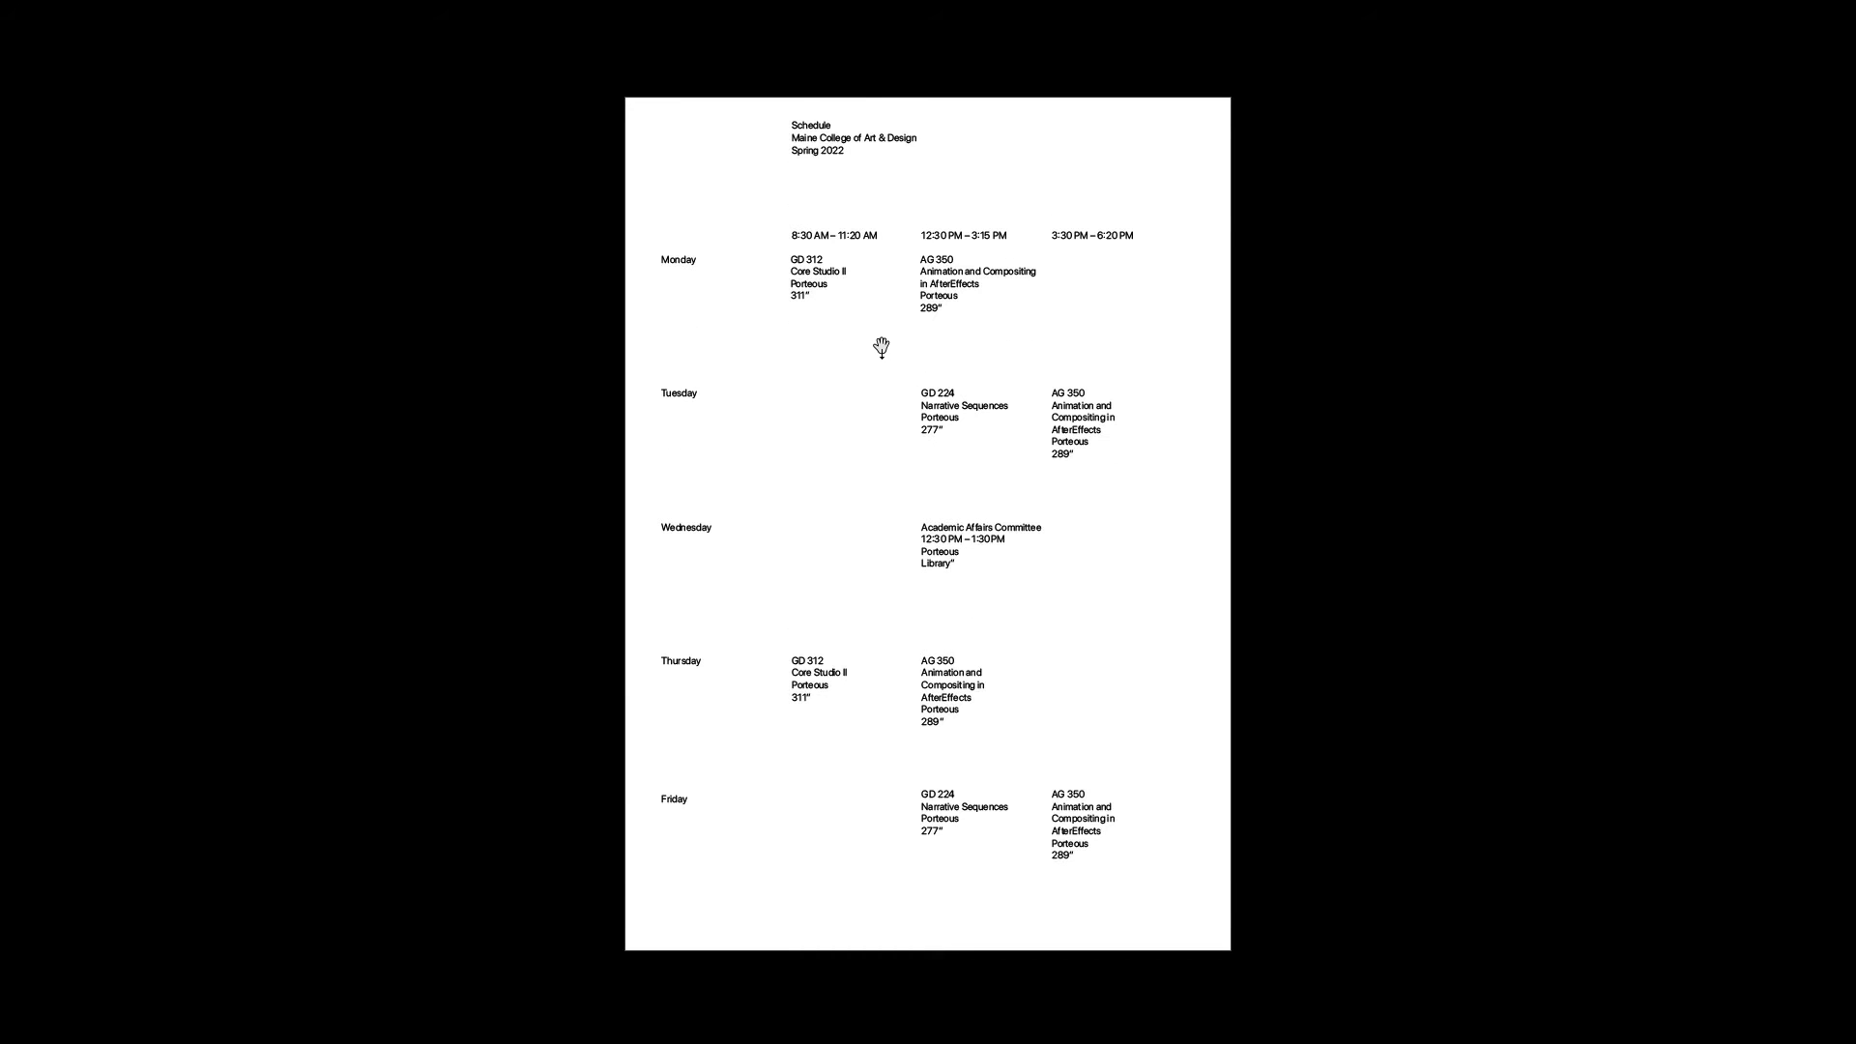
key("Escape")
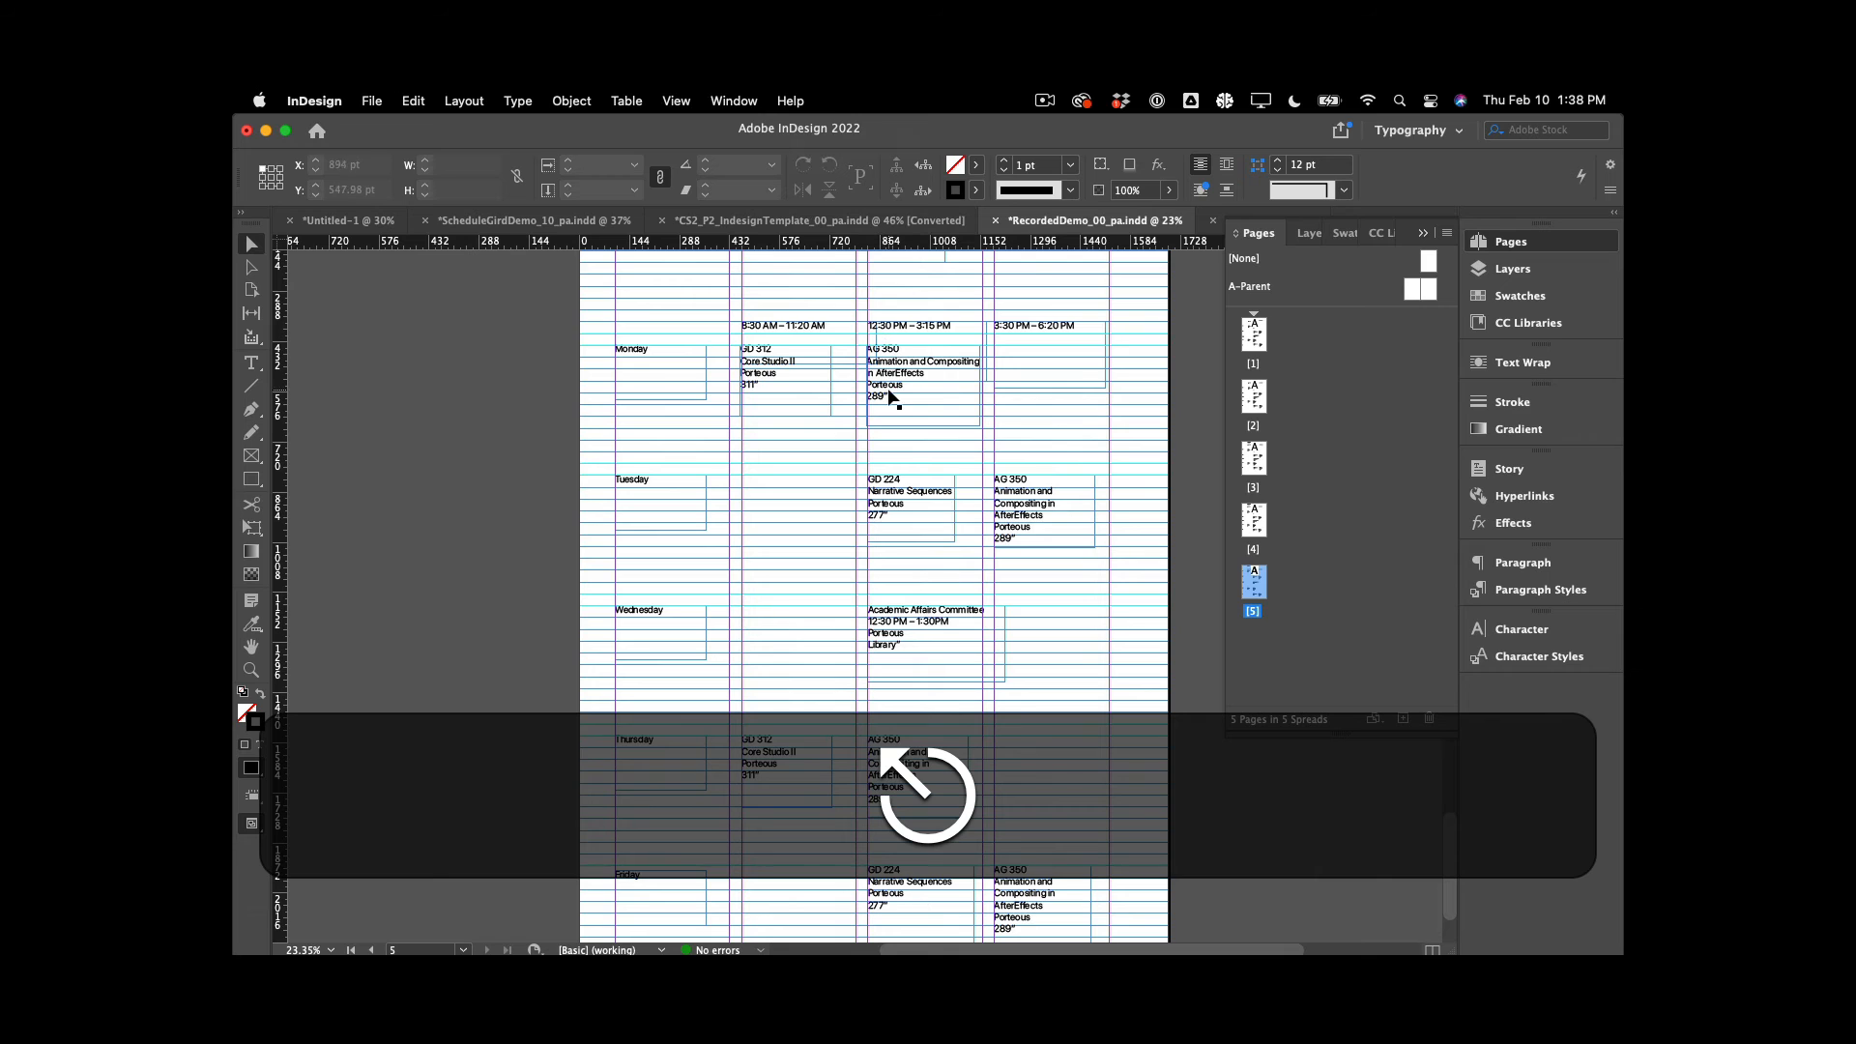
Duplicate page 5 with its contents as page 6 and preview the new page in presentation mode
key("alt")
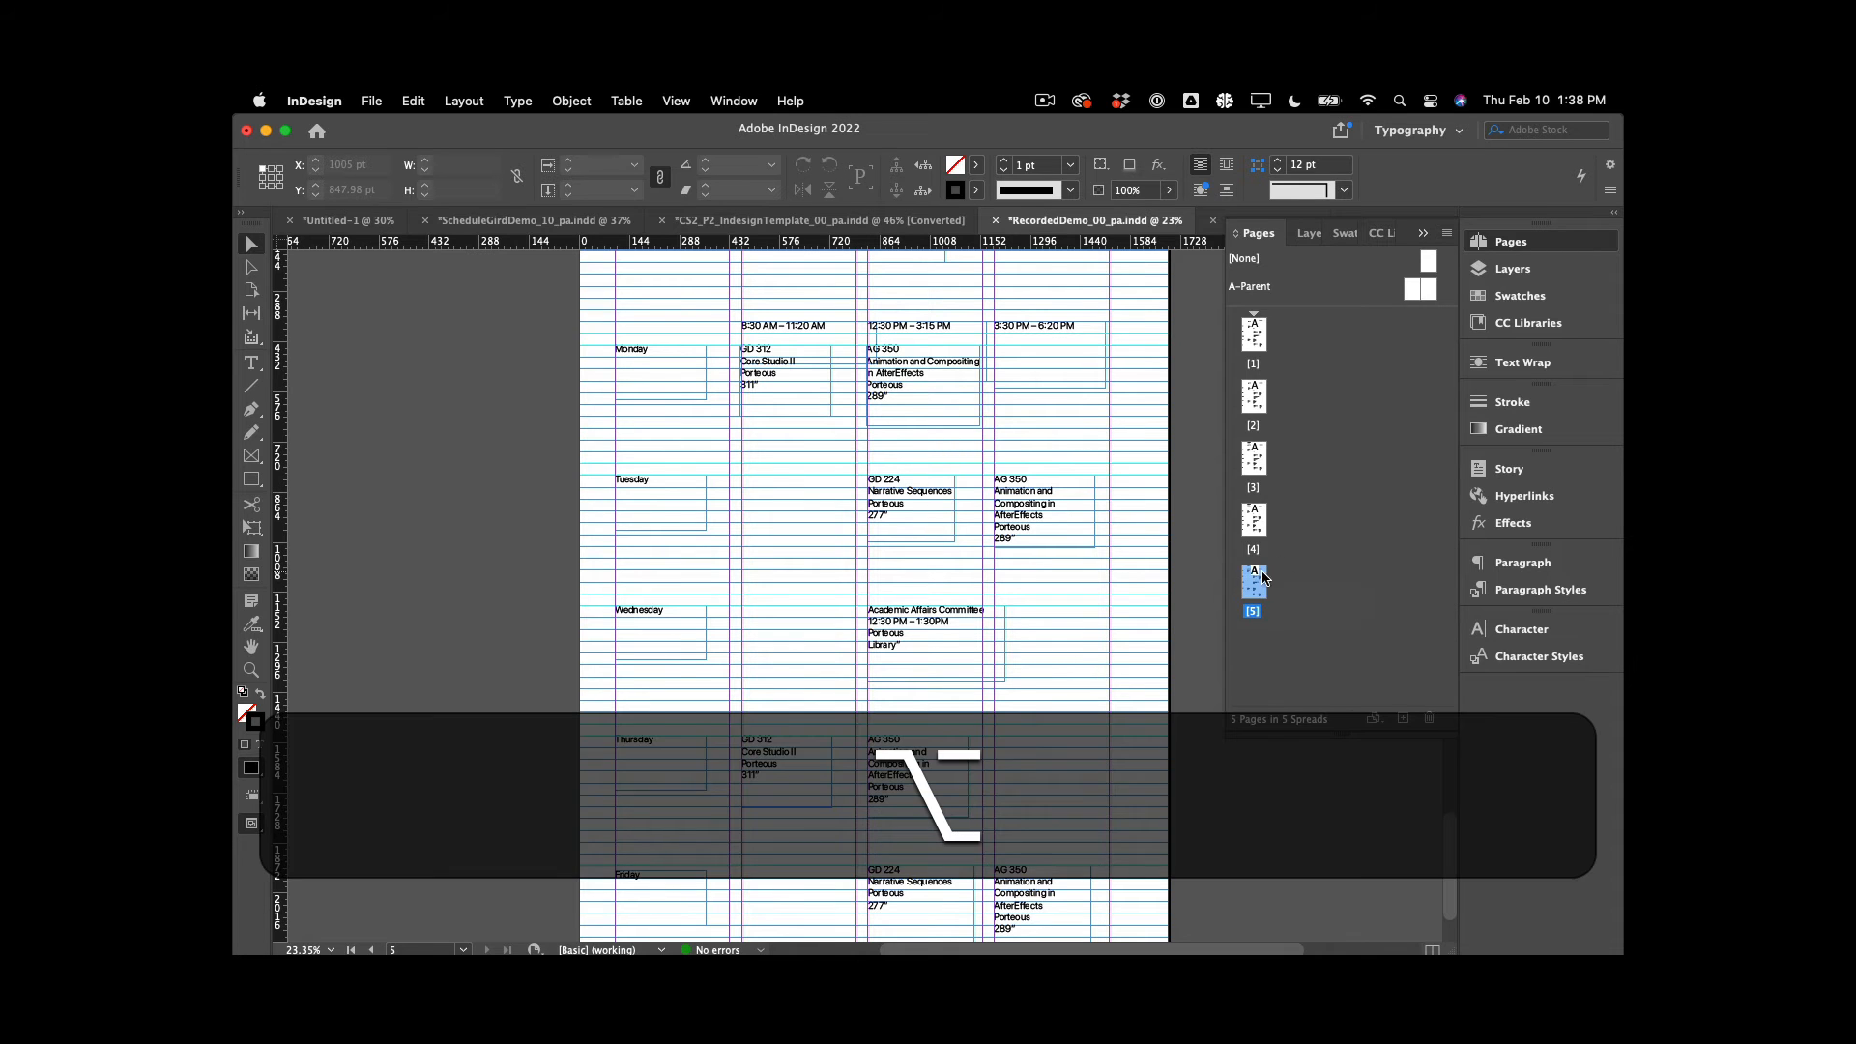
left_click(1403, 715)
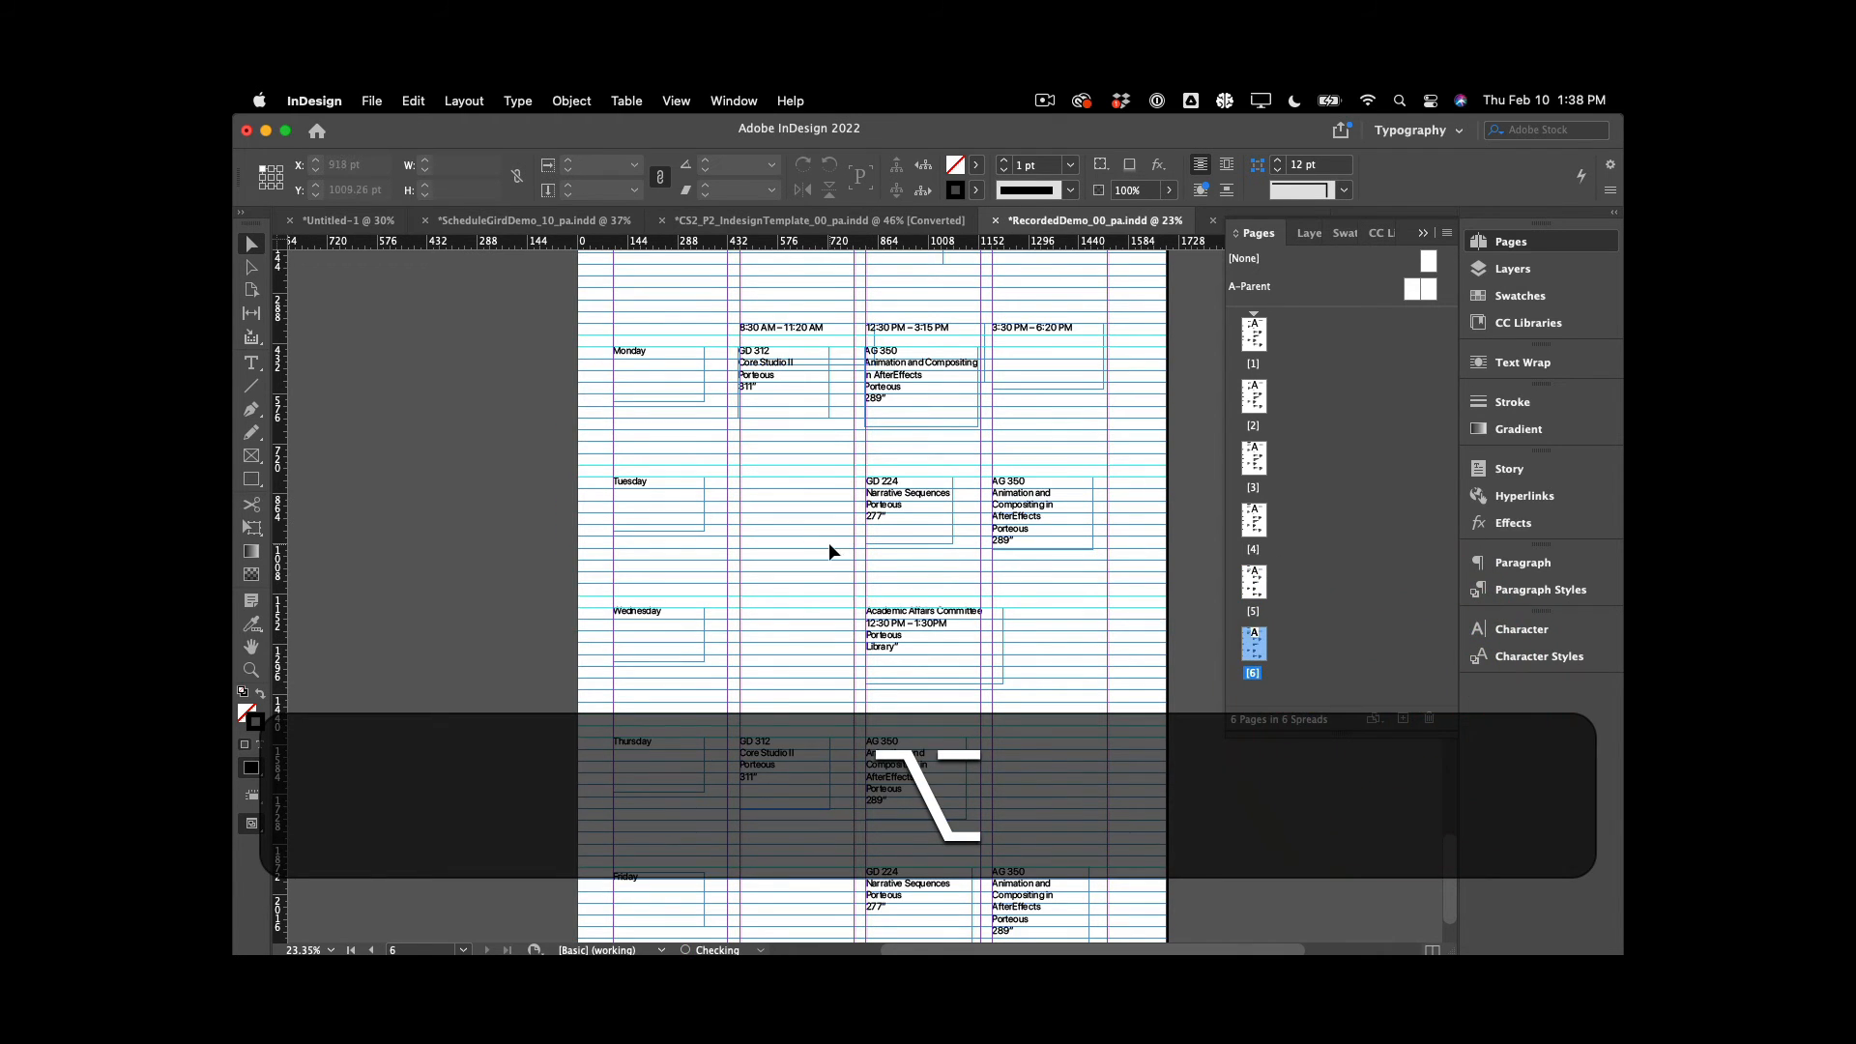
scroll(828, 543, "up", 2)
scroll(828, 542, "right", 1)
key("shift+w")
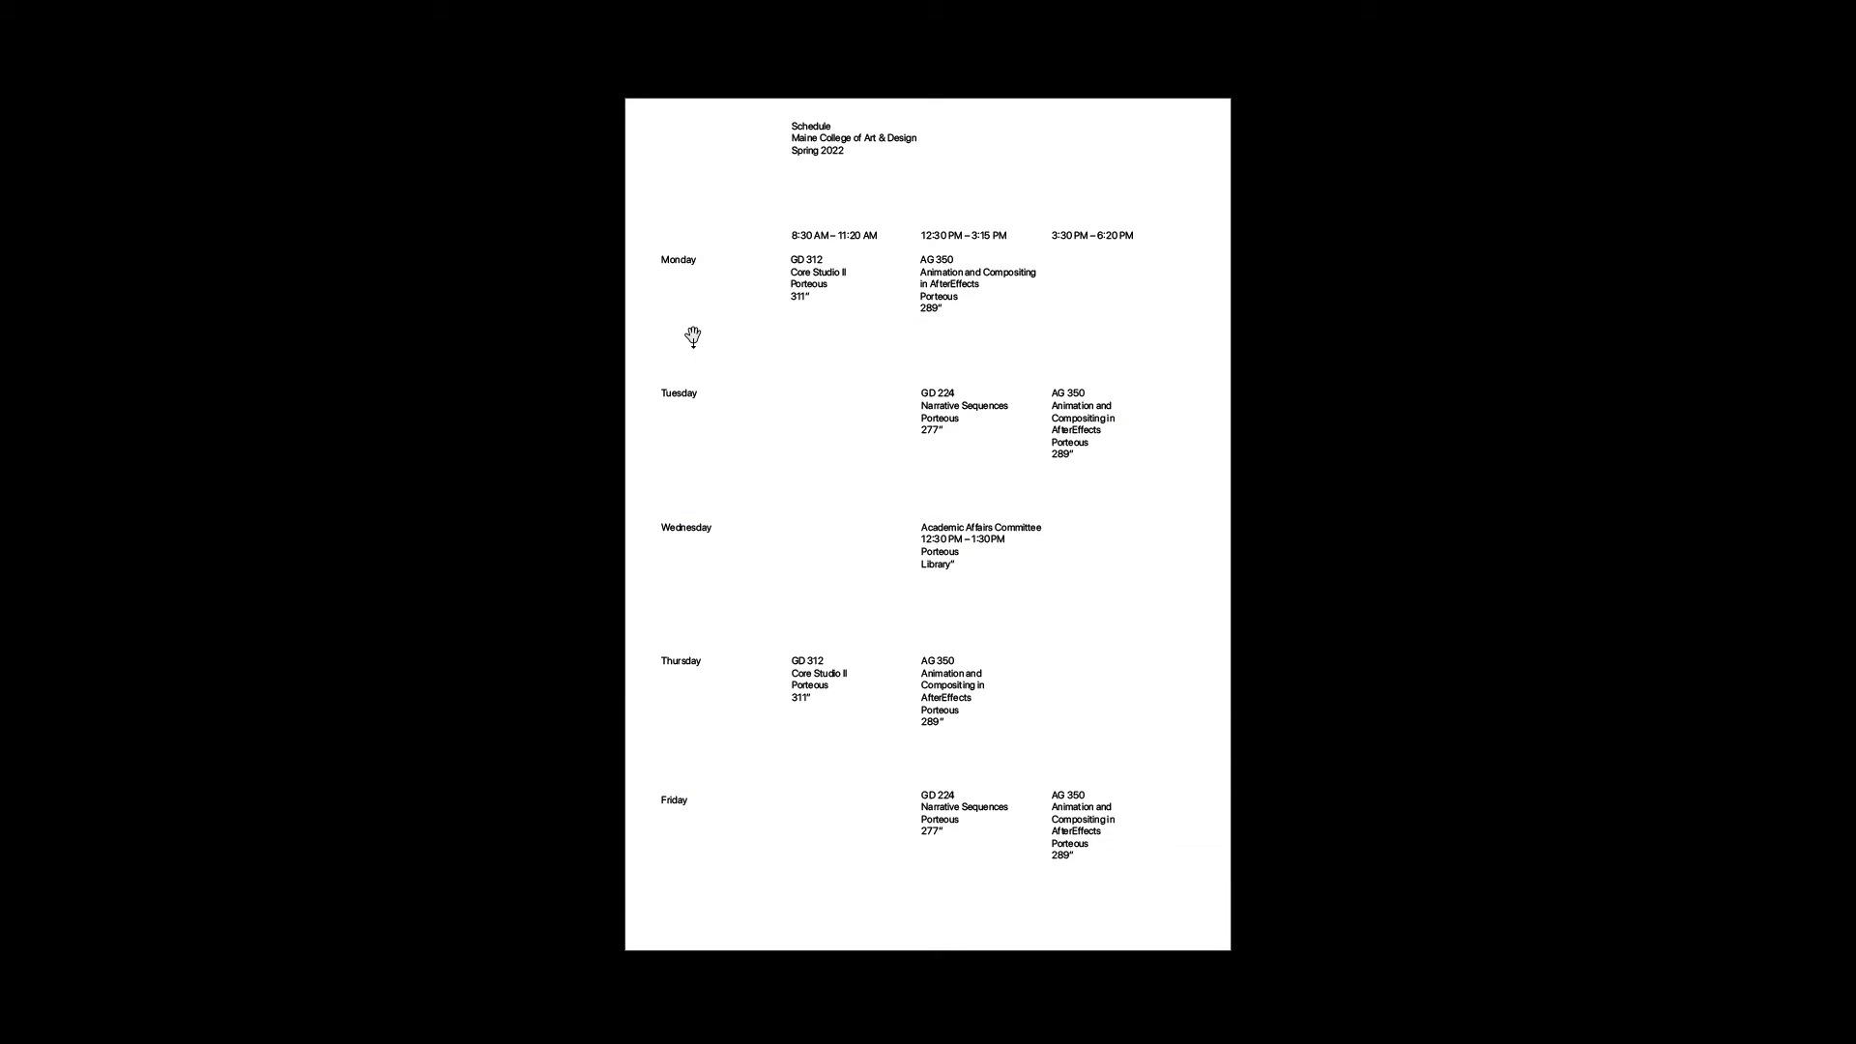
key("super+Tab")
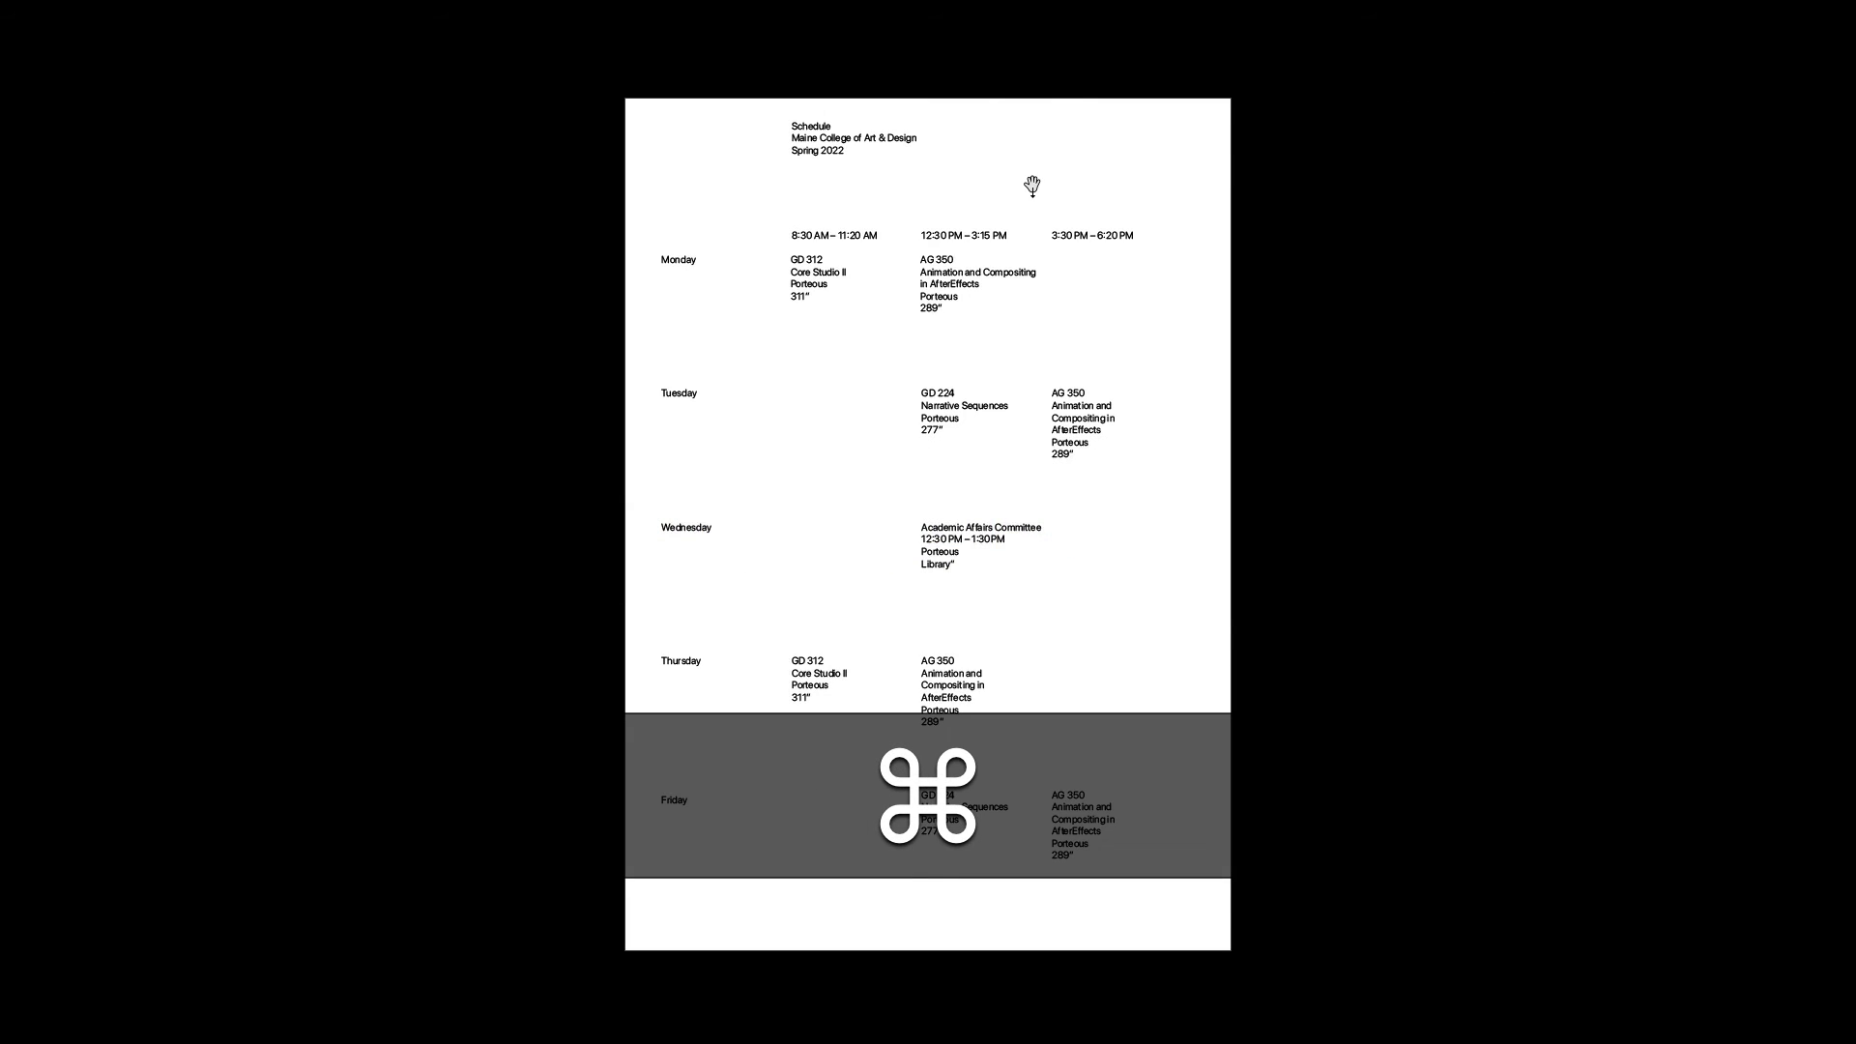
key("Escape")
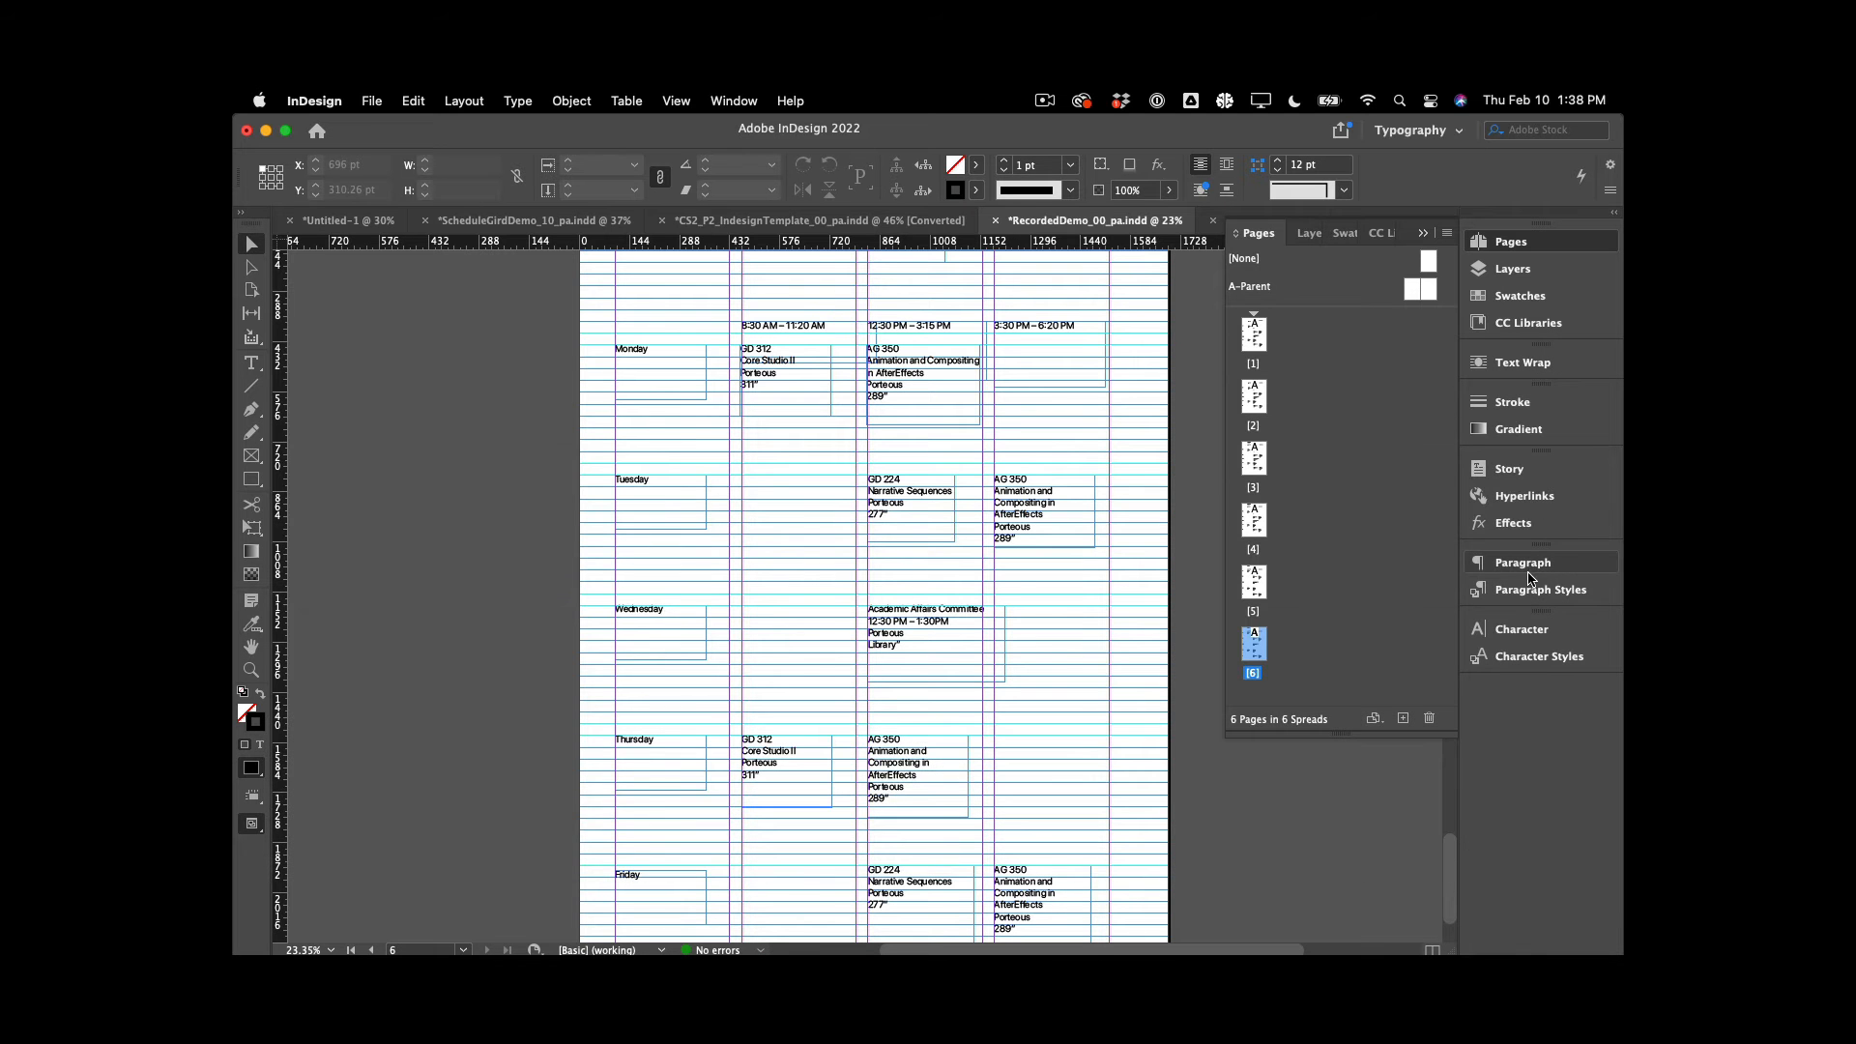
Duplicate the paragraph style F and name the copy E
left_click(1532, 590)
left_click(1281, 624)
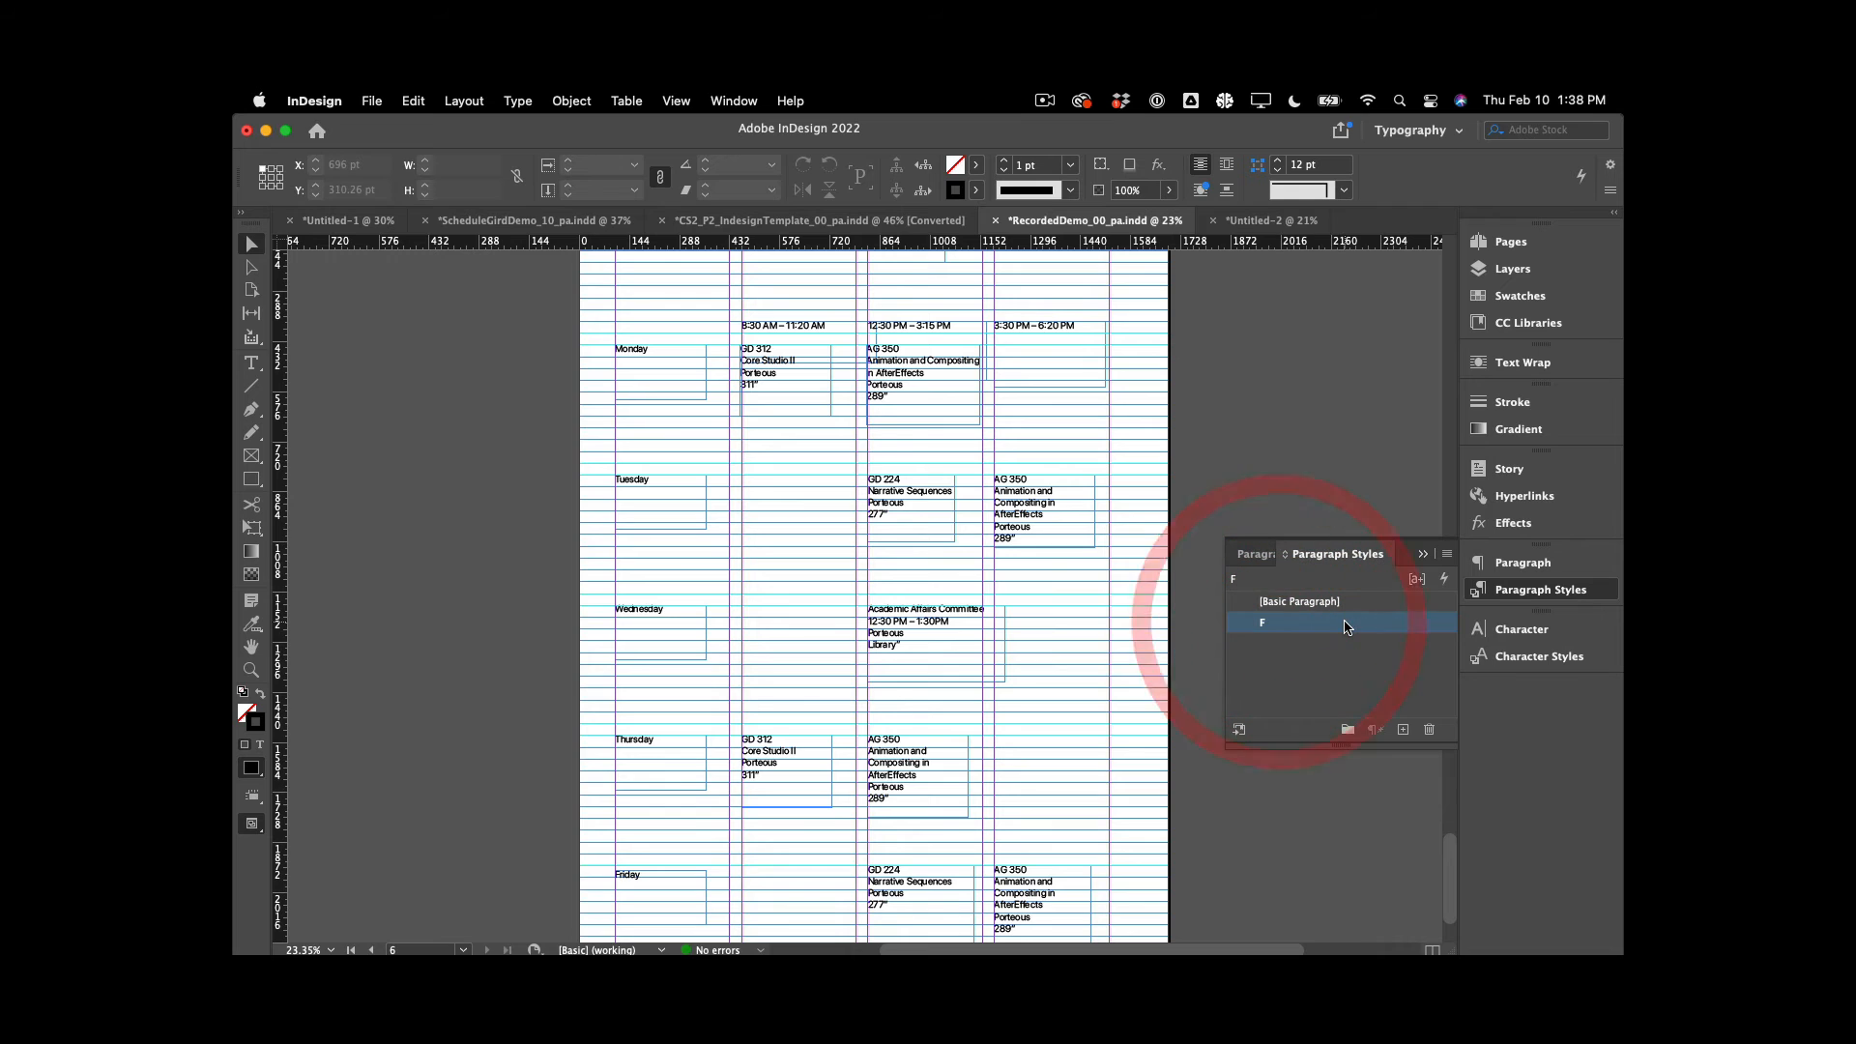
left_click(1378, 666)
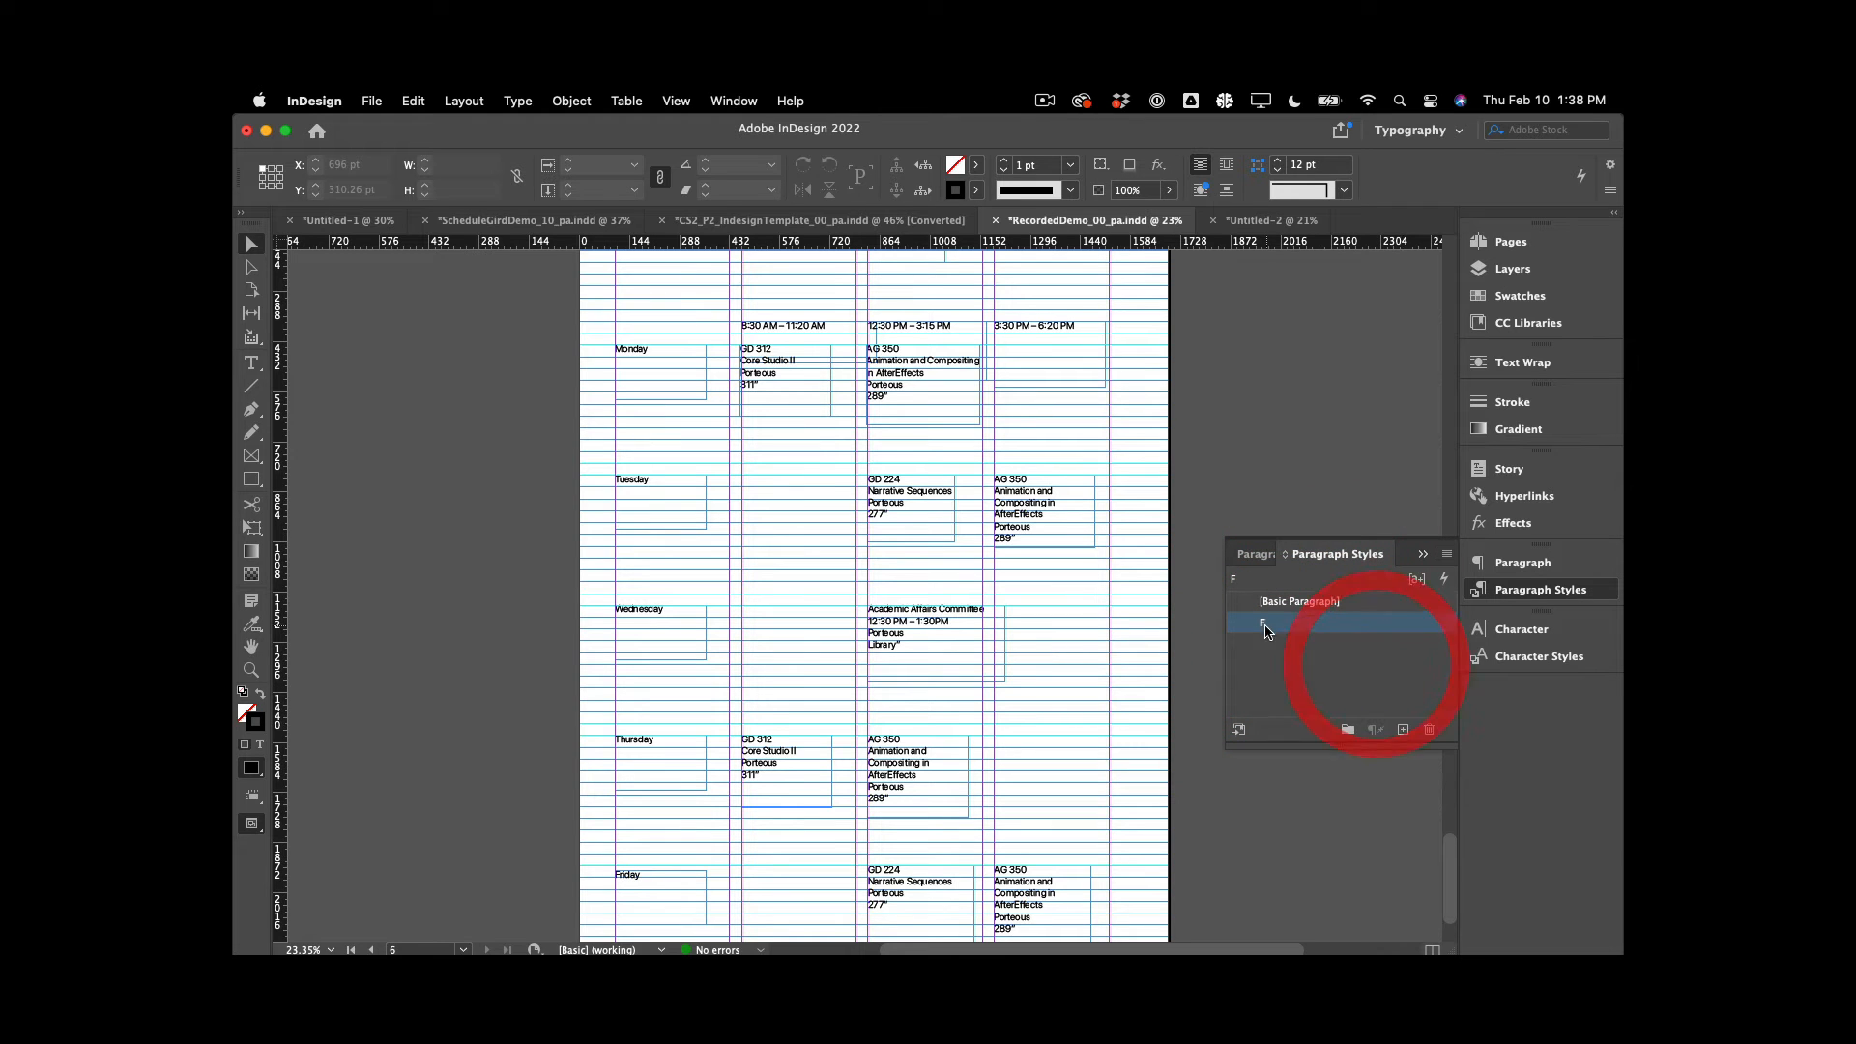
left_click(1343, 700)
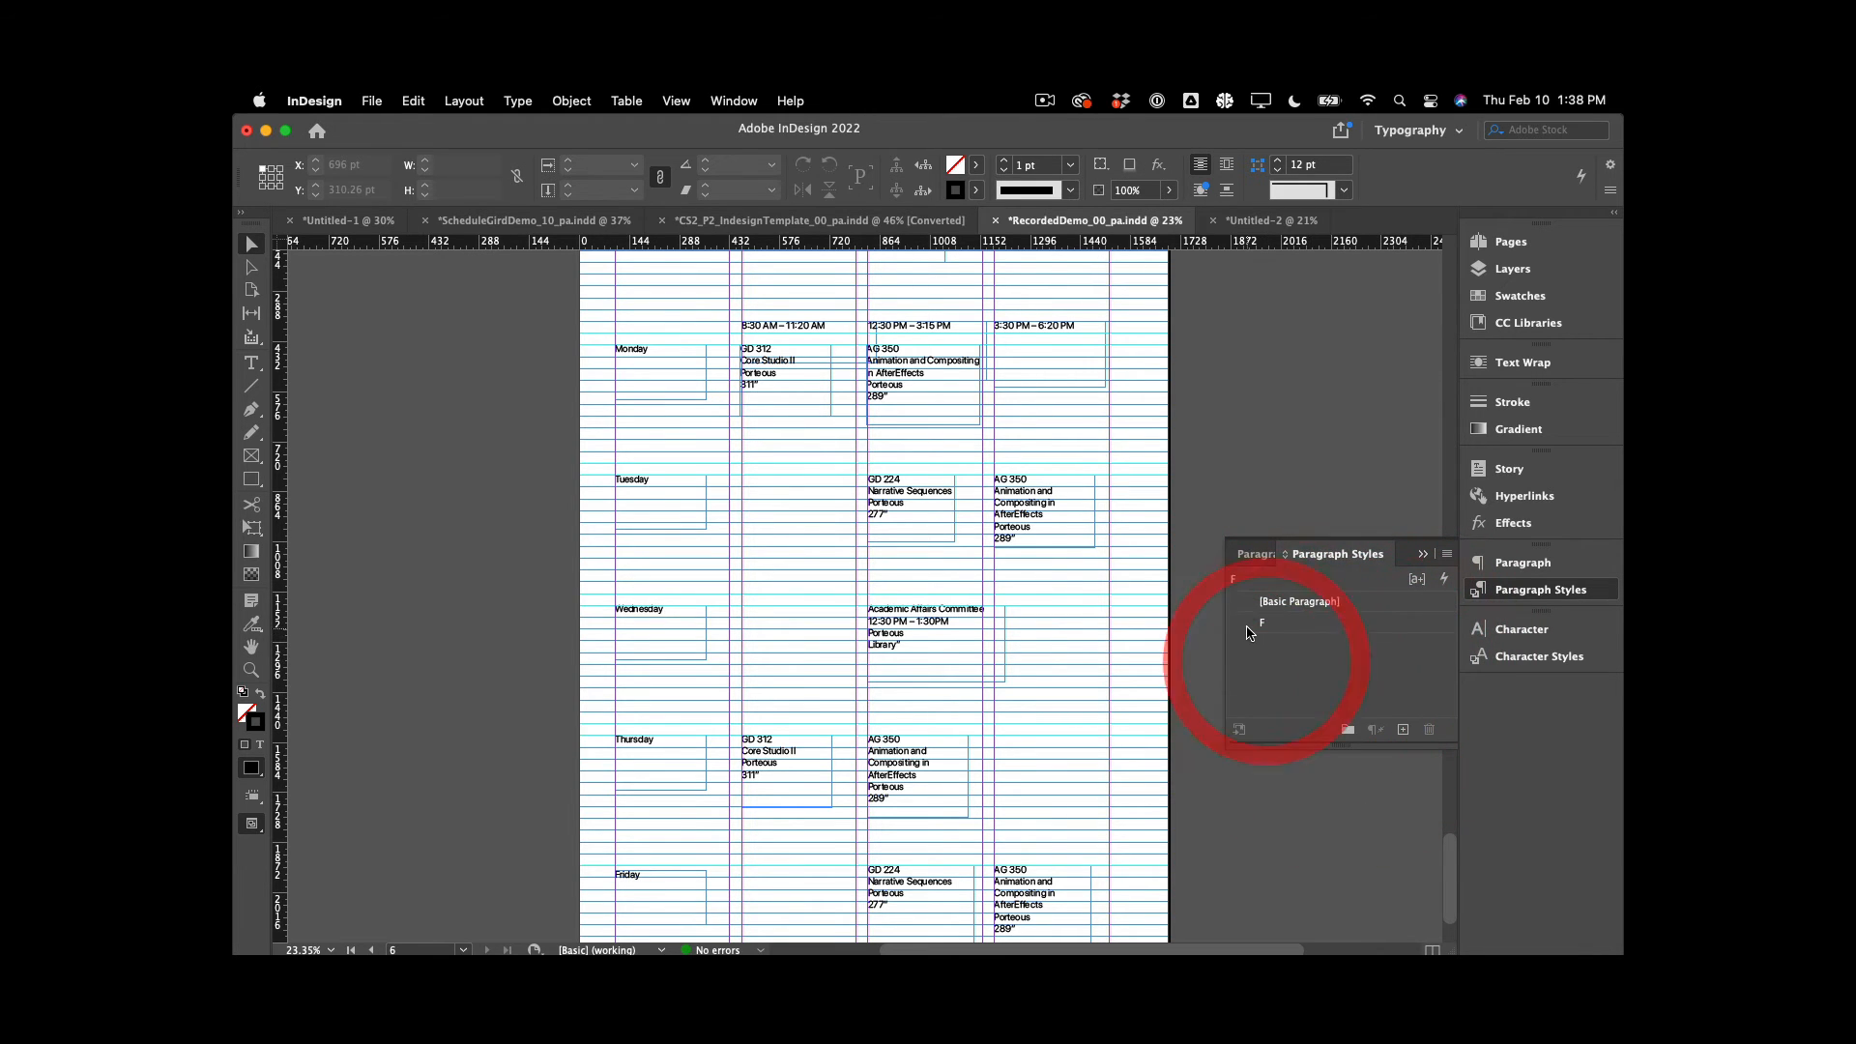
left_click(1401, 731)
double_click(1315, 644)
type("E")
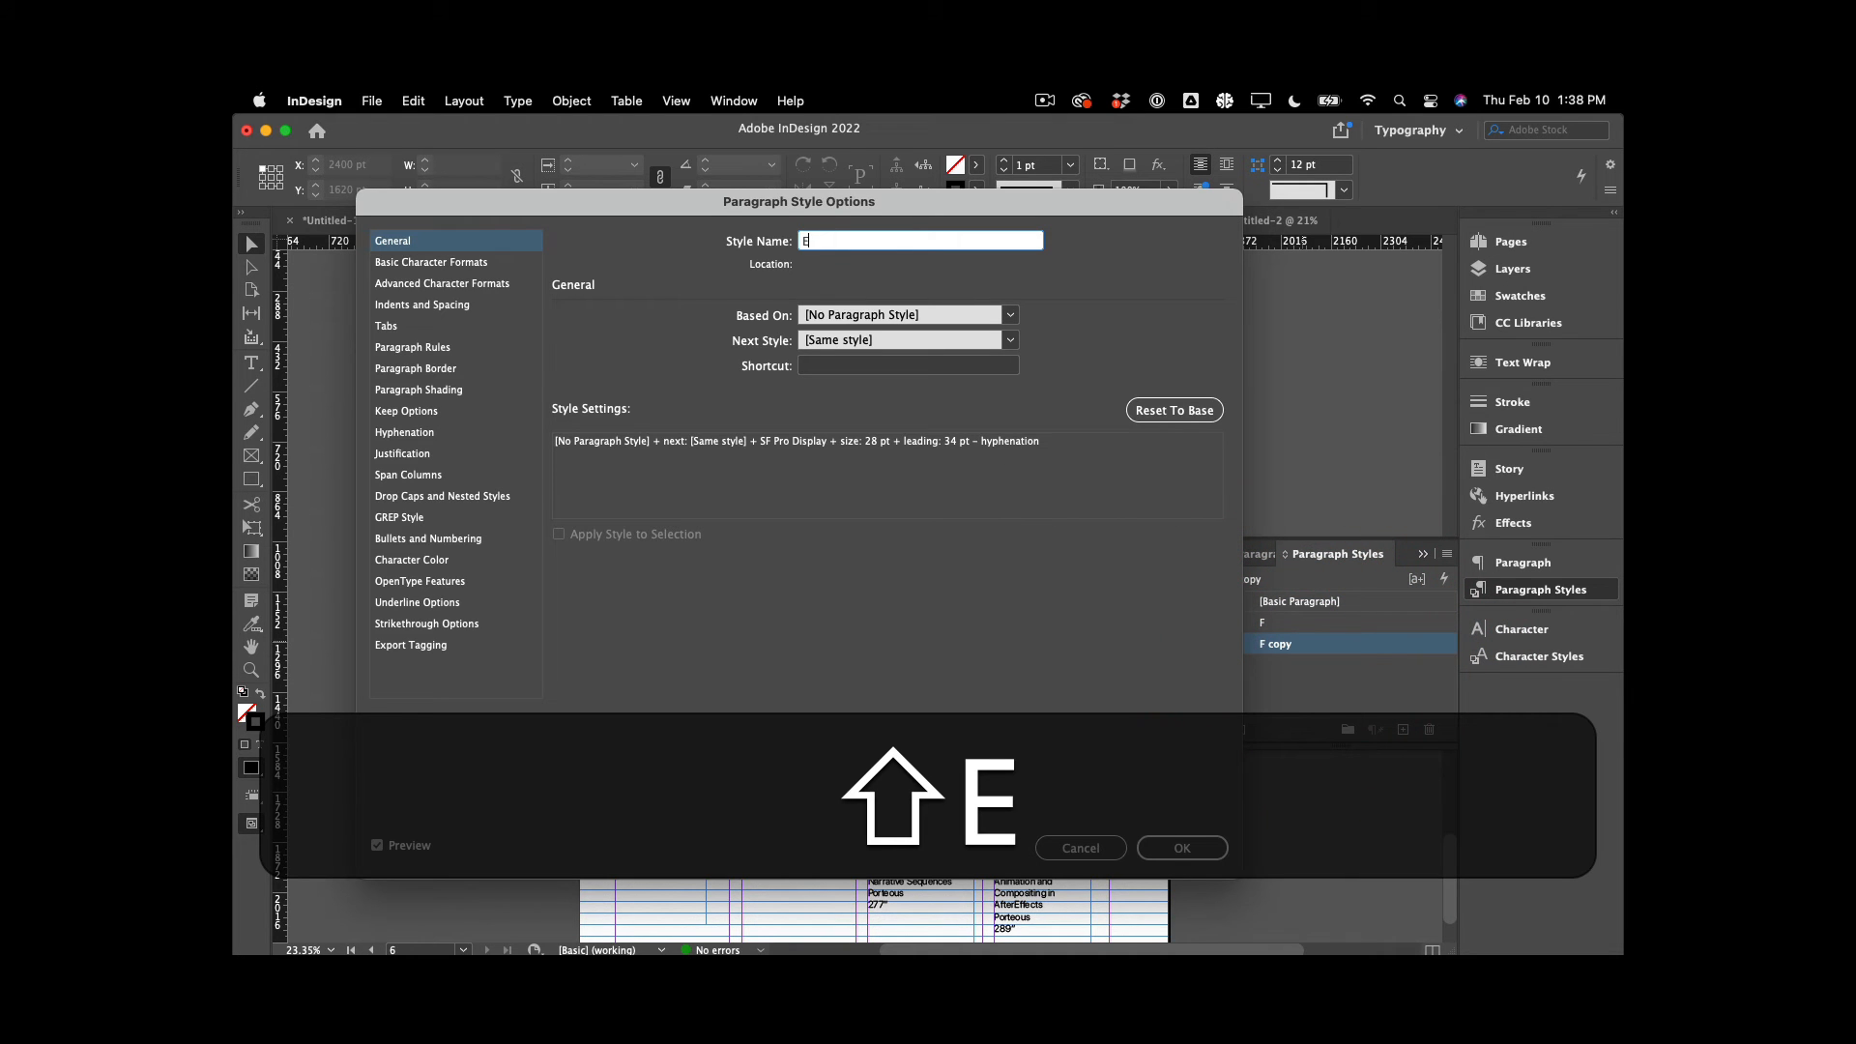
Enter 28 pt * 1.618 as the font size in style E's basic character formats
left_click(435, 262)
left_click_drag(616, 196, 855, 282)
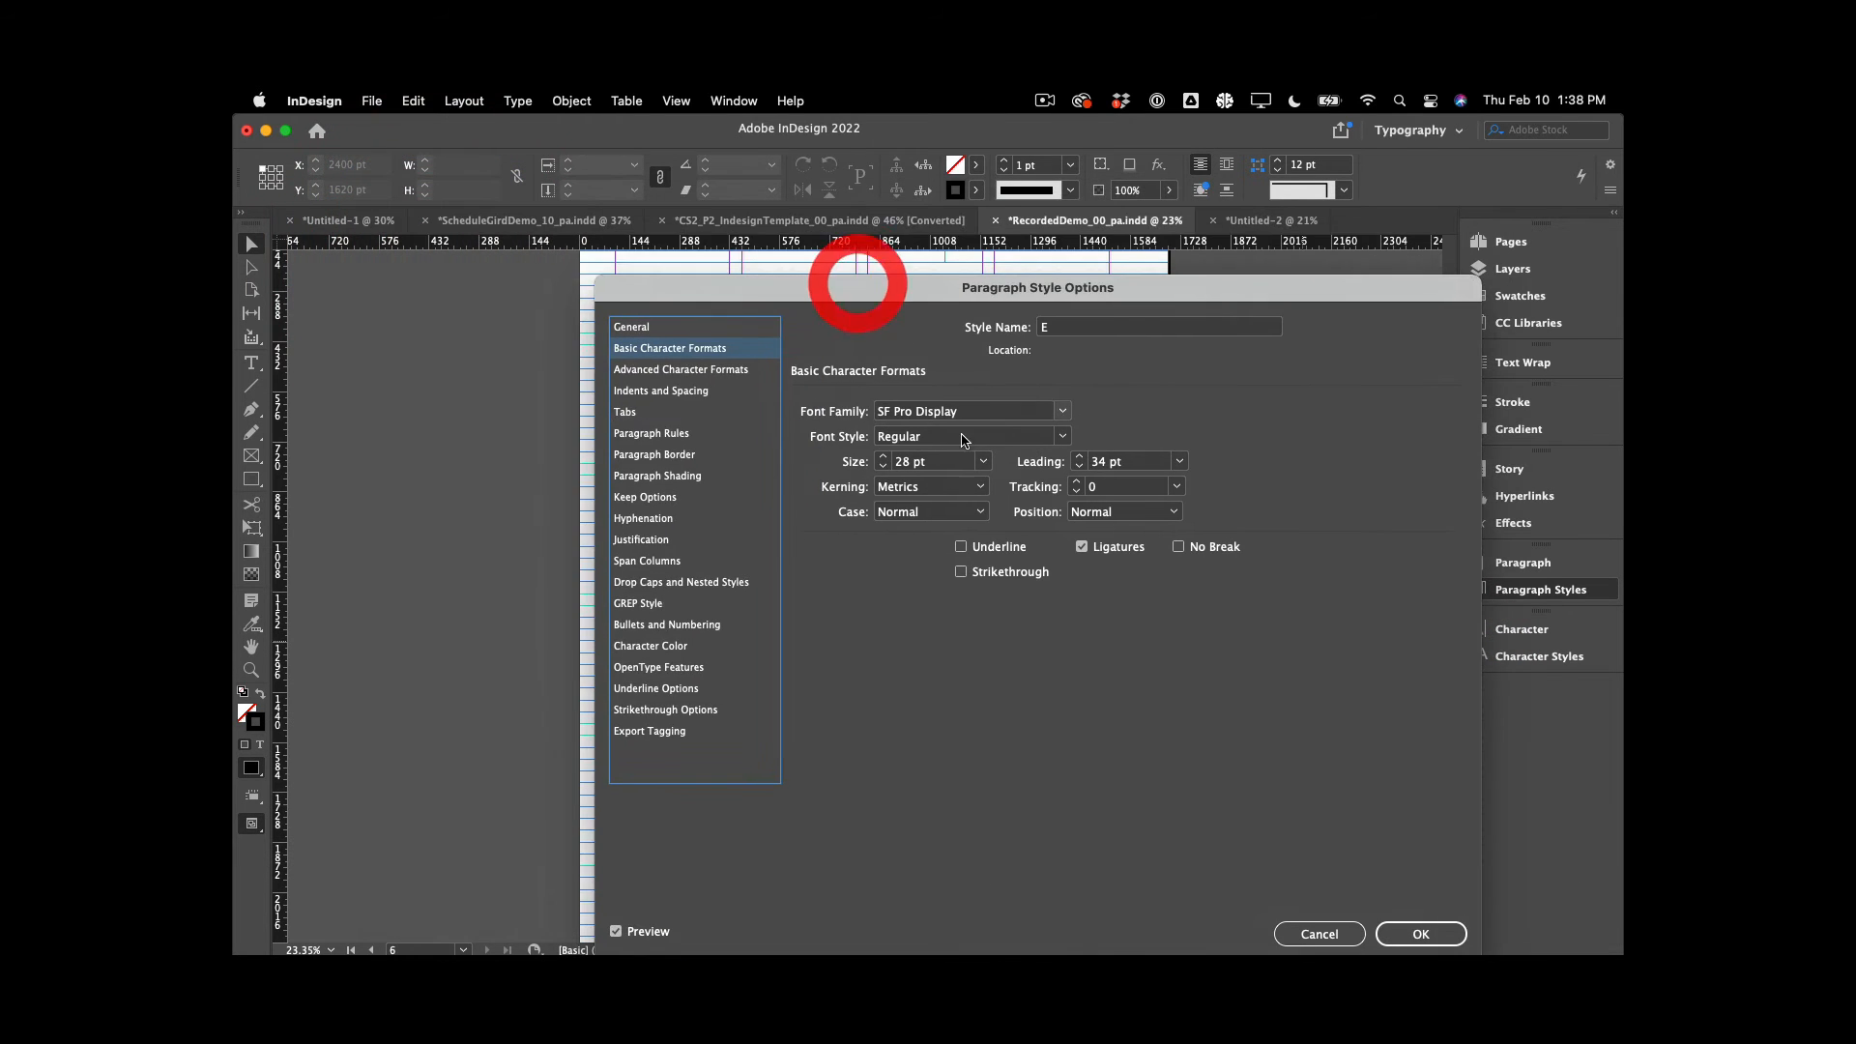
left_click(942, 462)
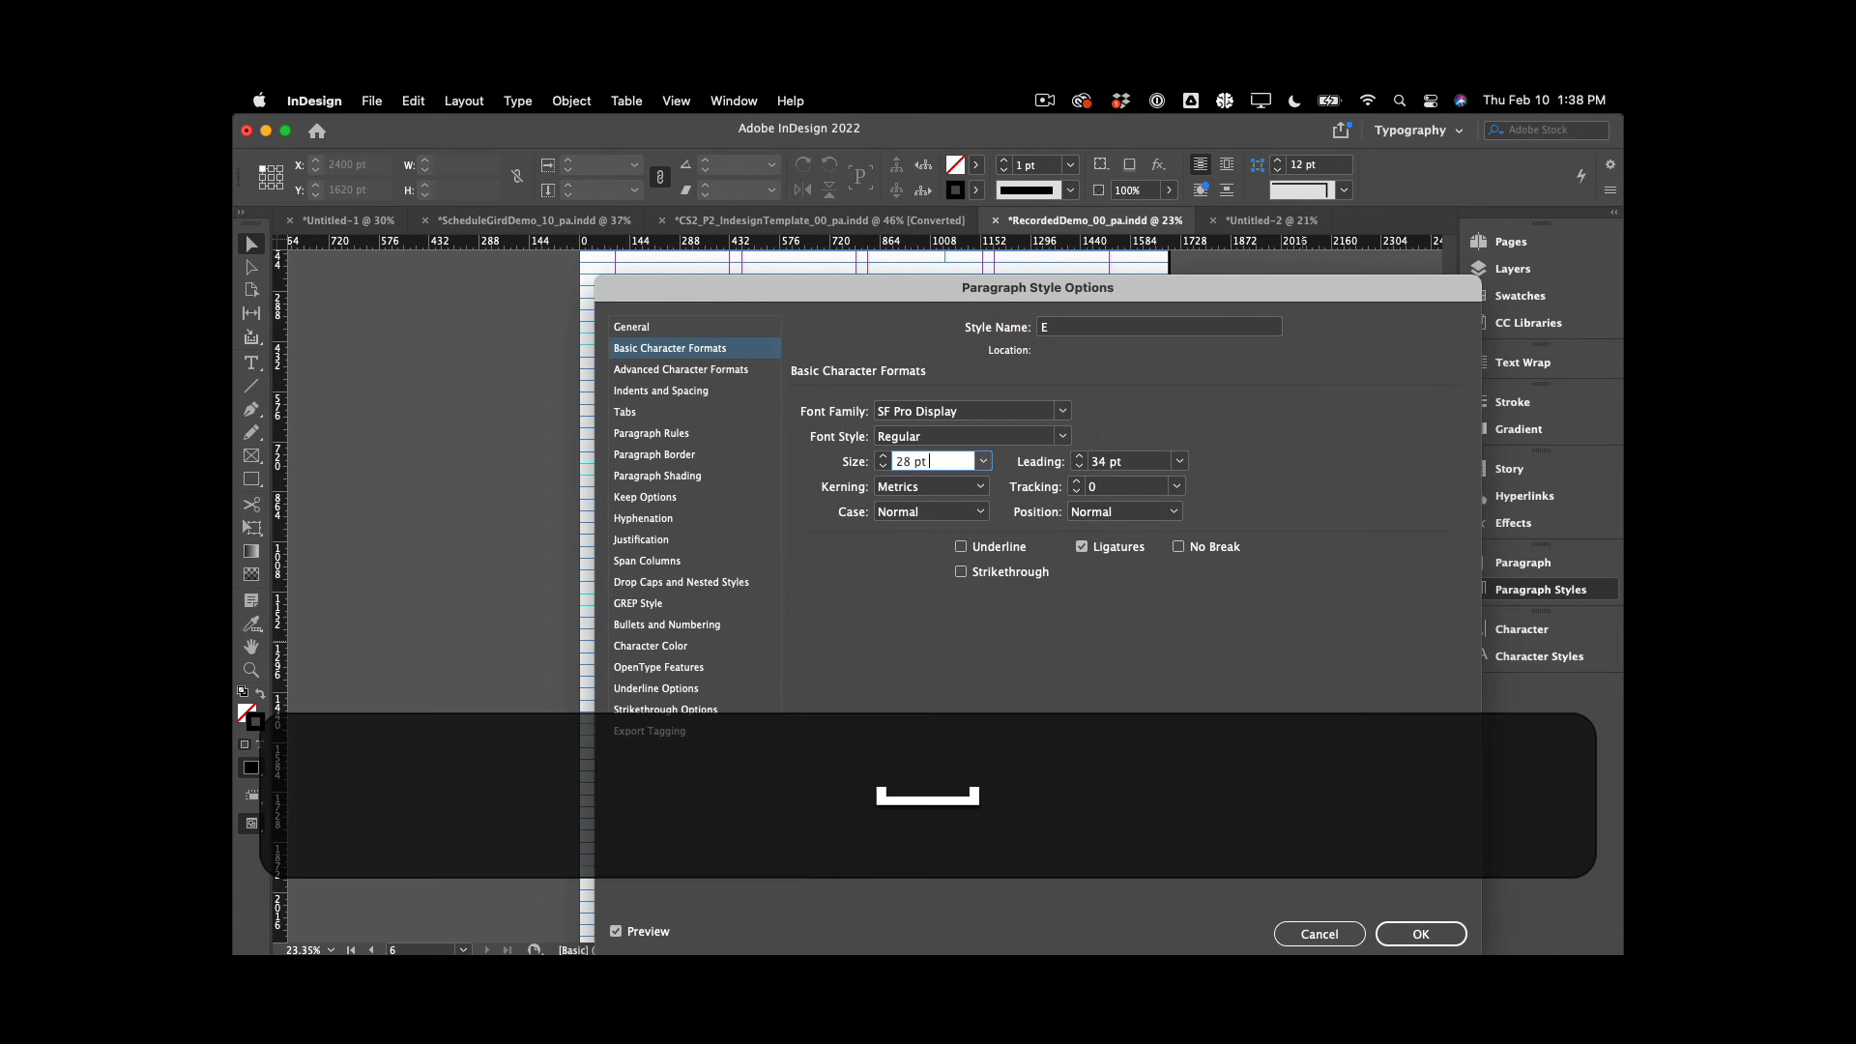
type("* 1.61")
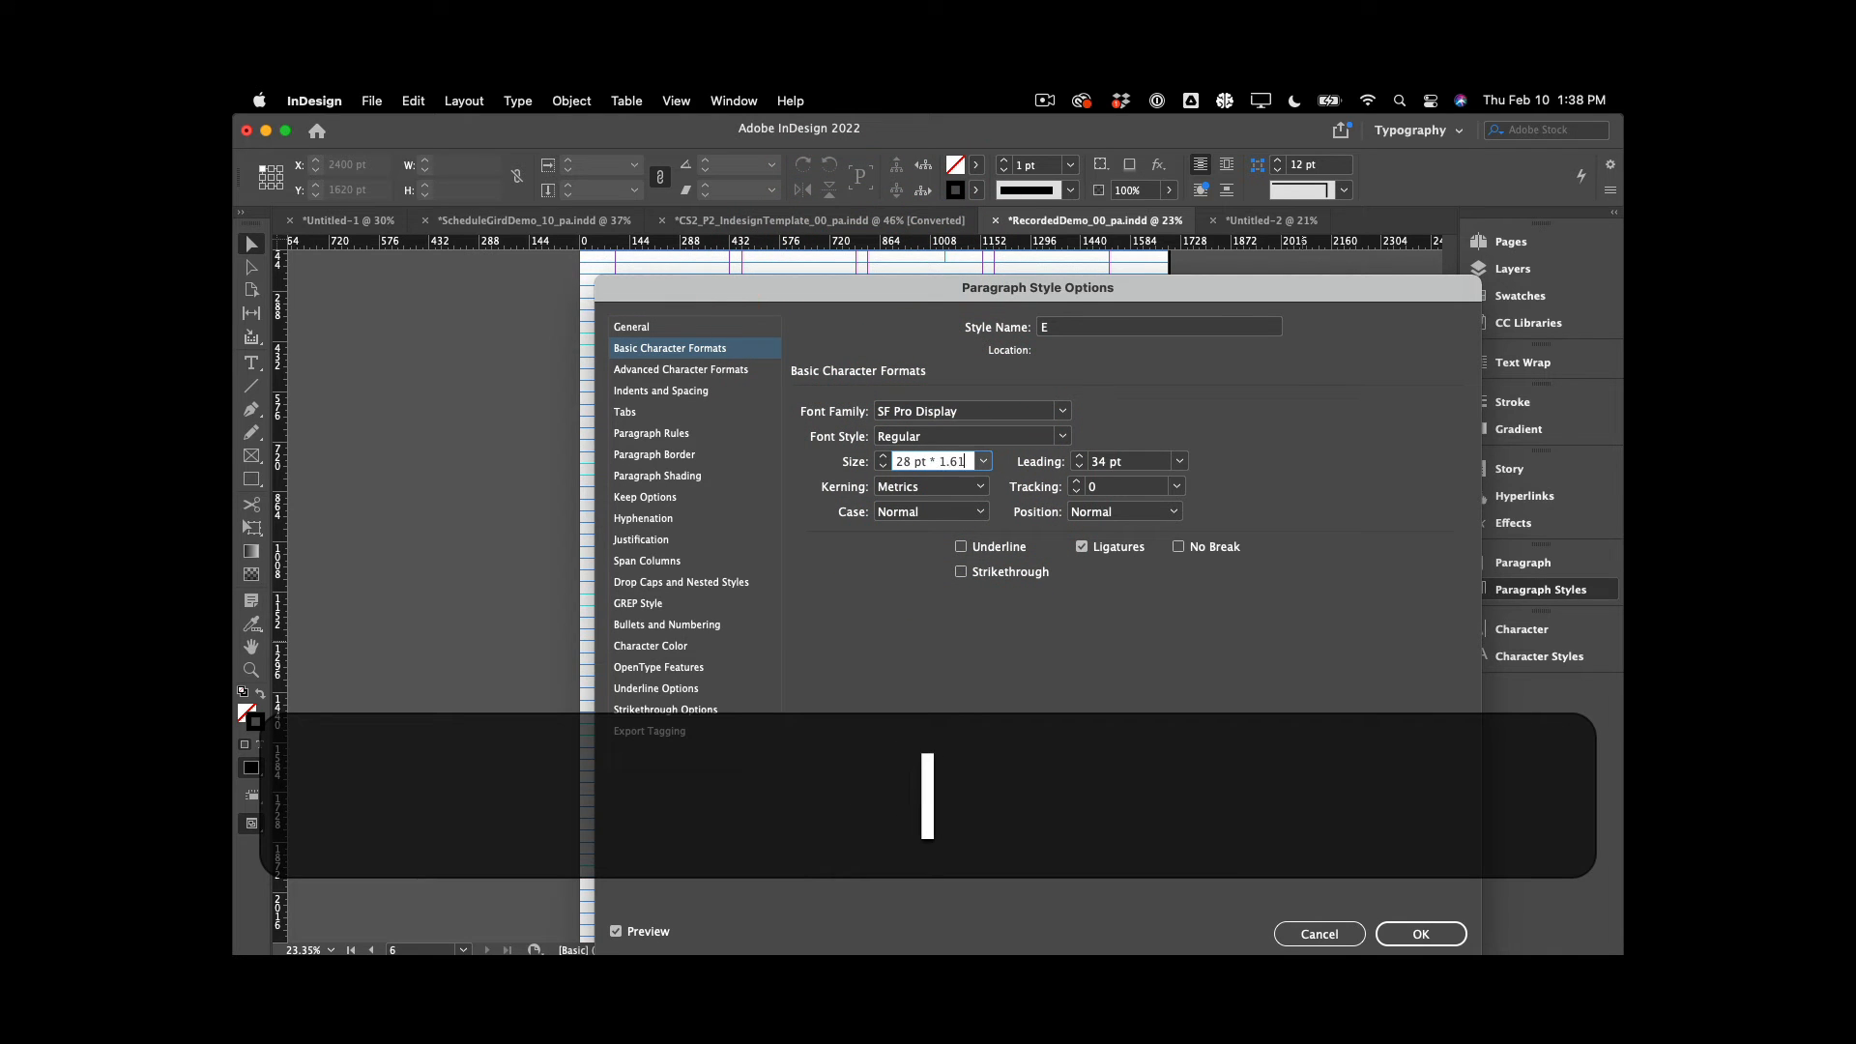
type("8")
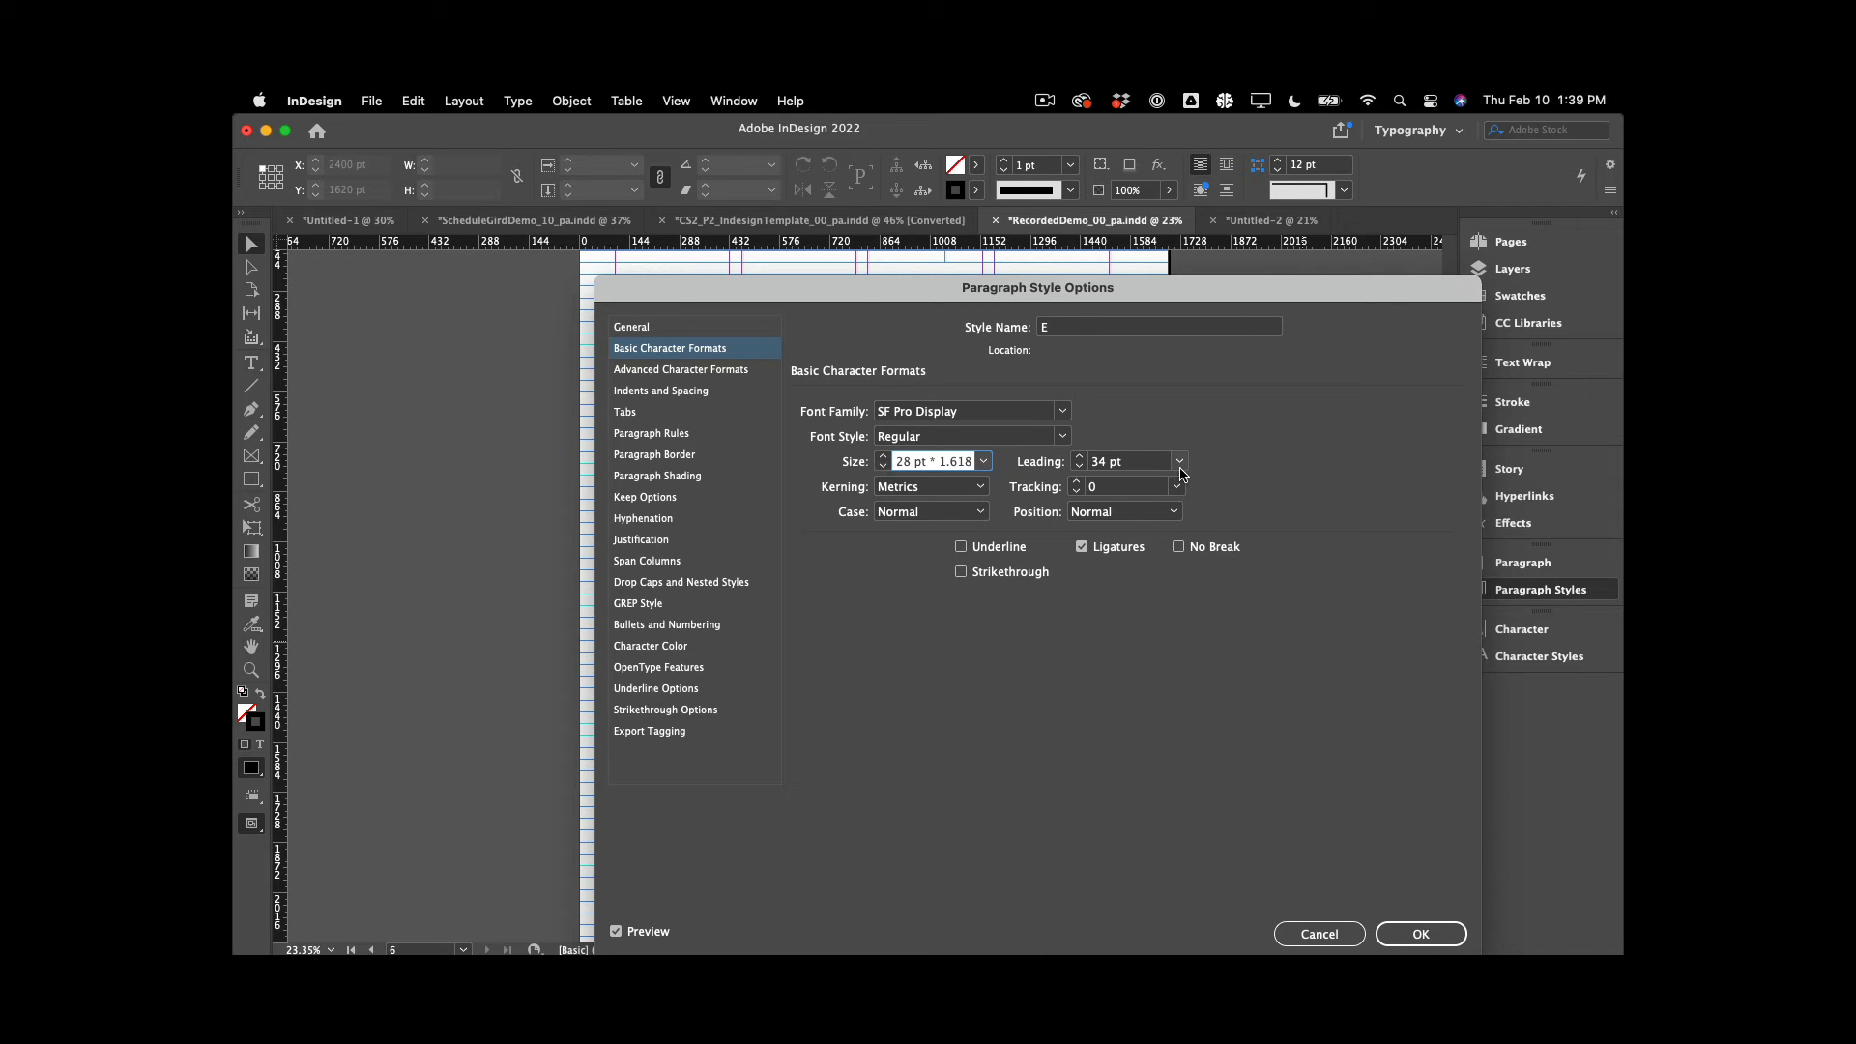
Save the edited options of paragraph style E
left_click_drag(1119, 304, 1366, 247)
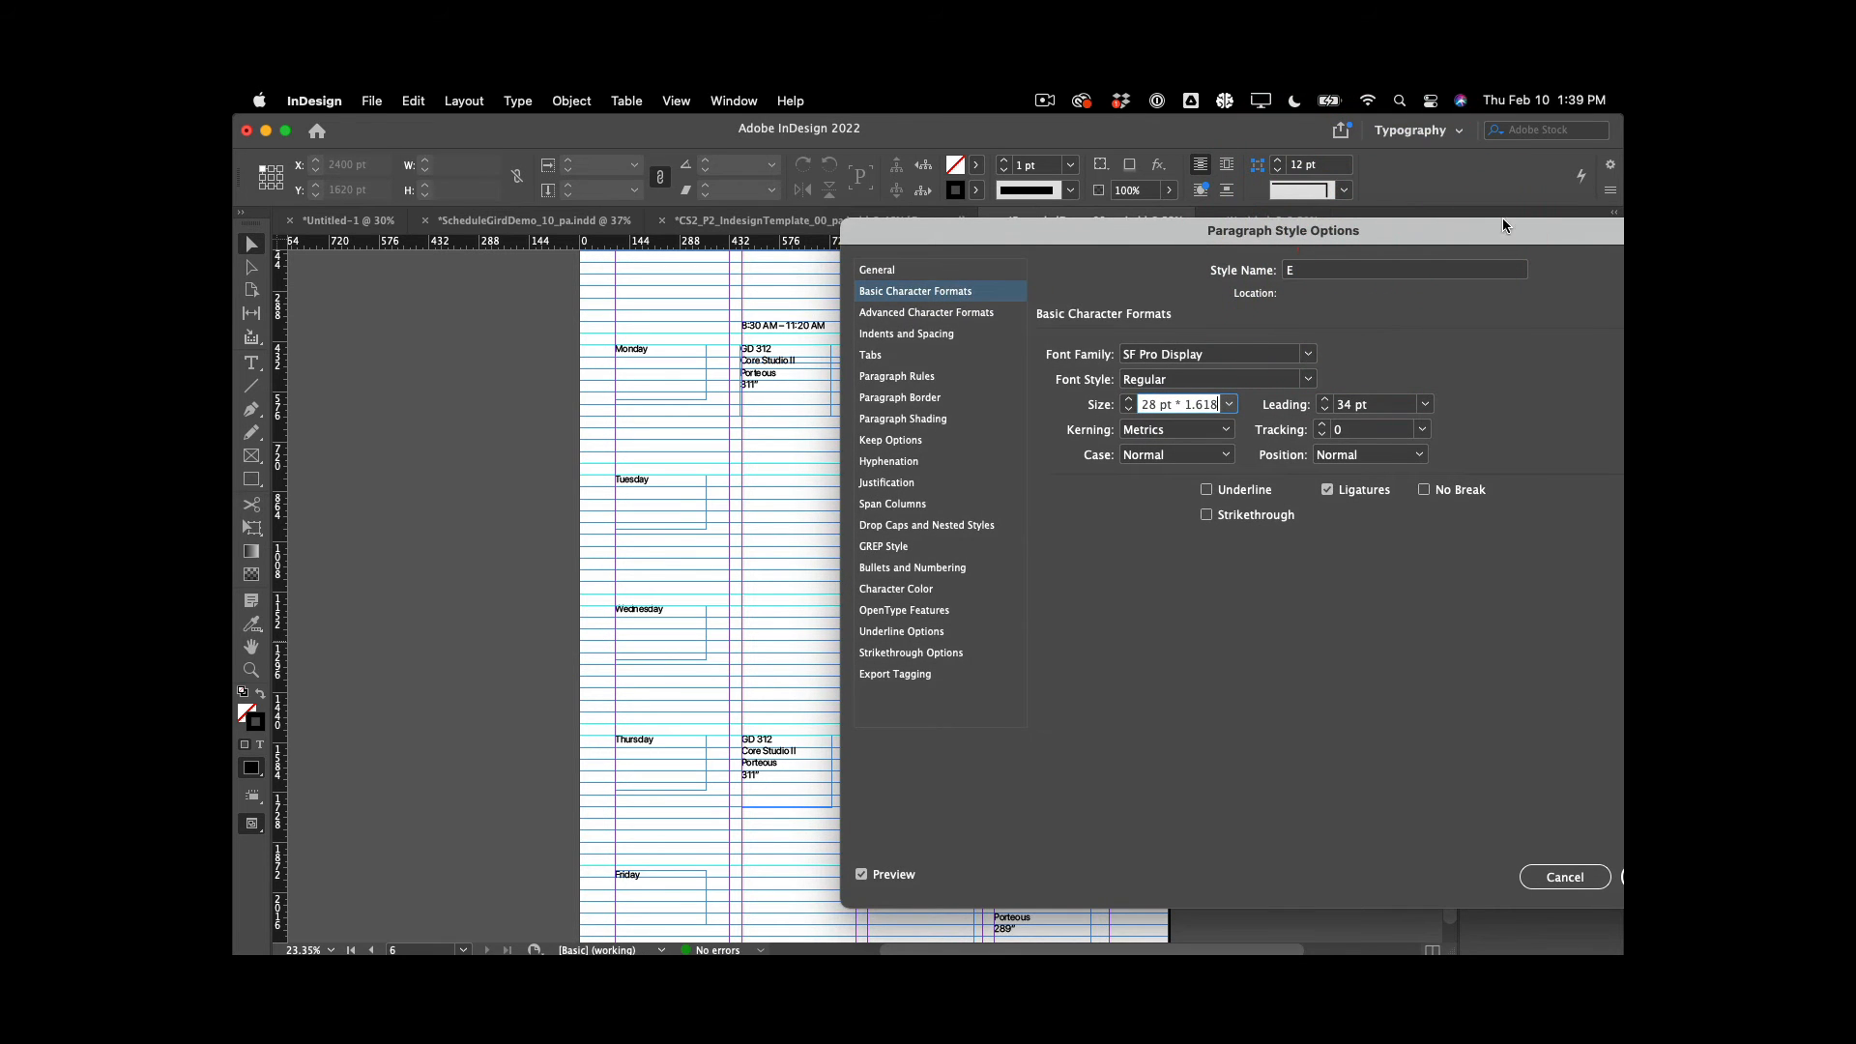
left_click_drag(1502, 225, 1367, 190)
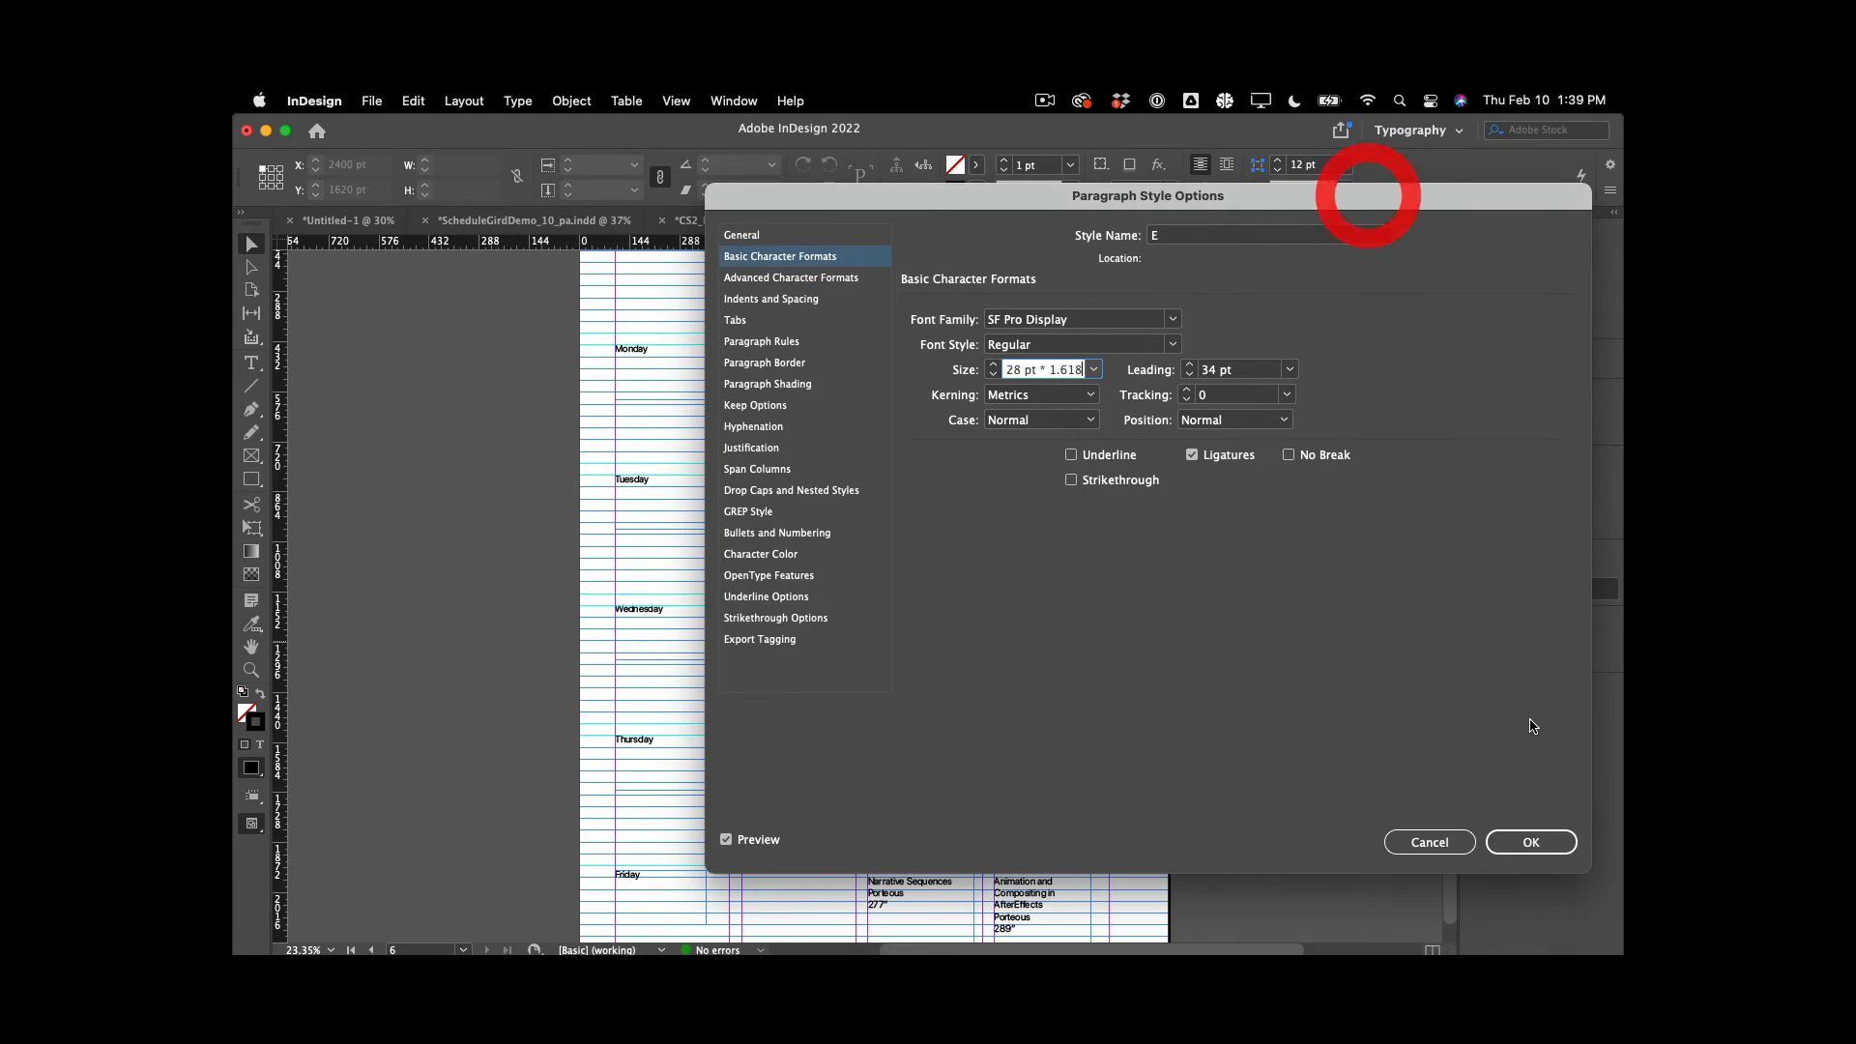
left_click(1531, 843)
left_click(817, 325)
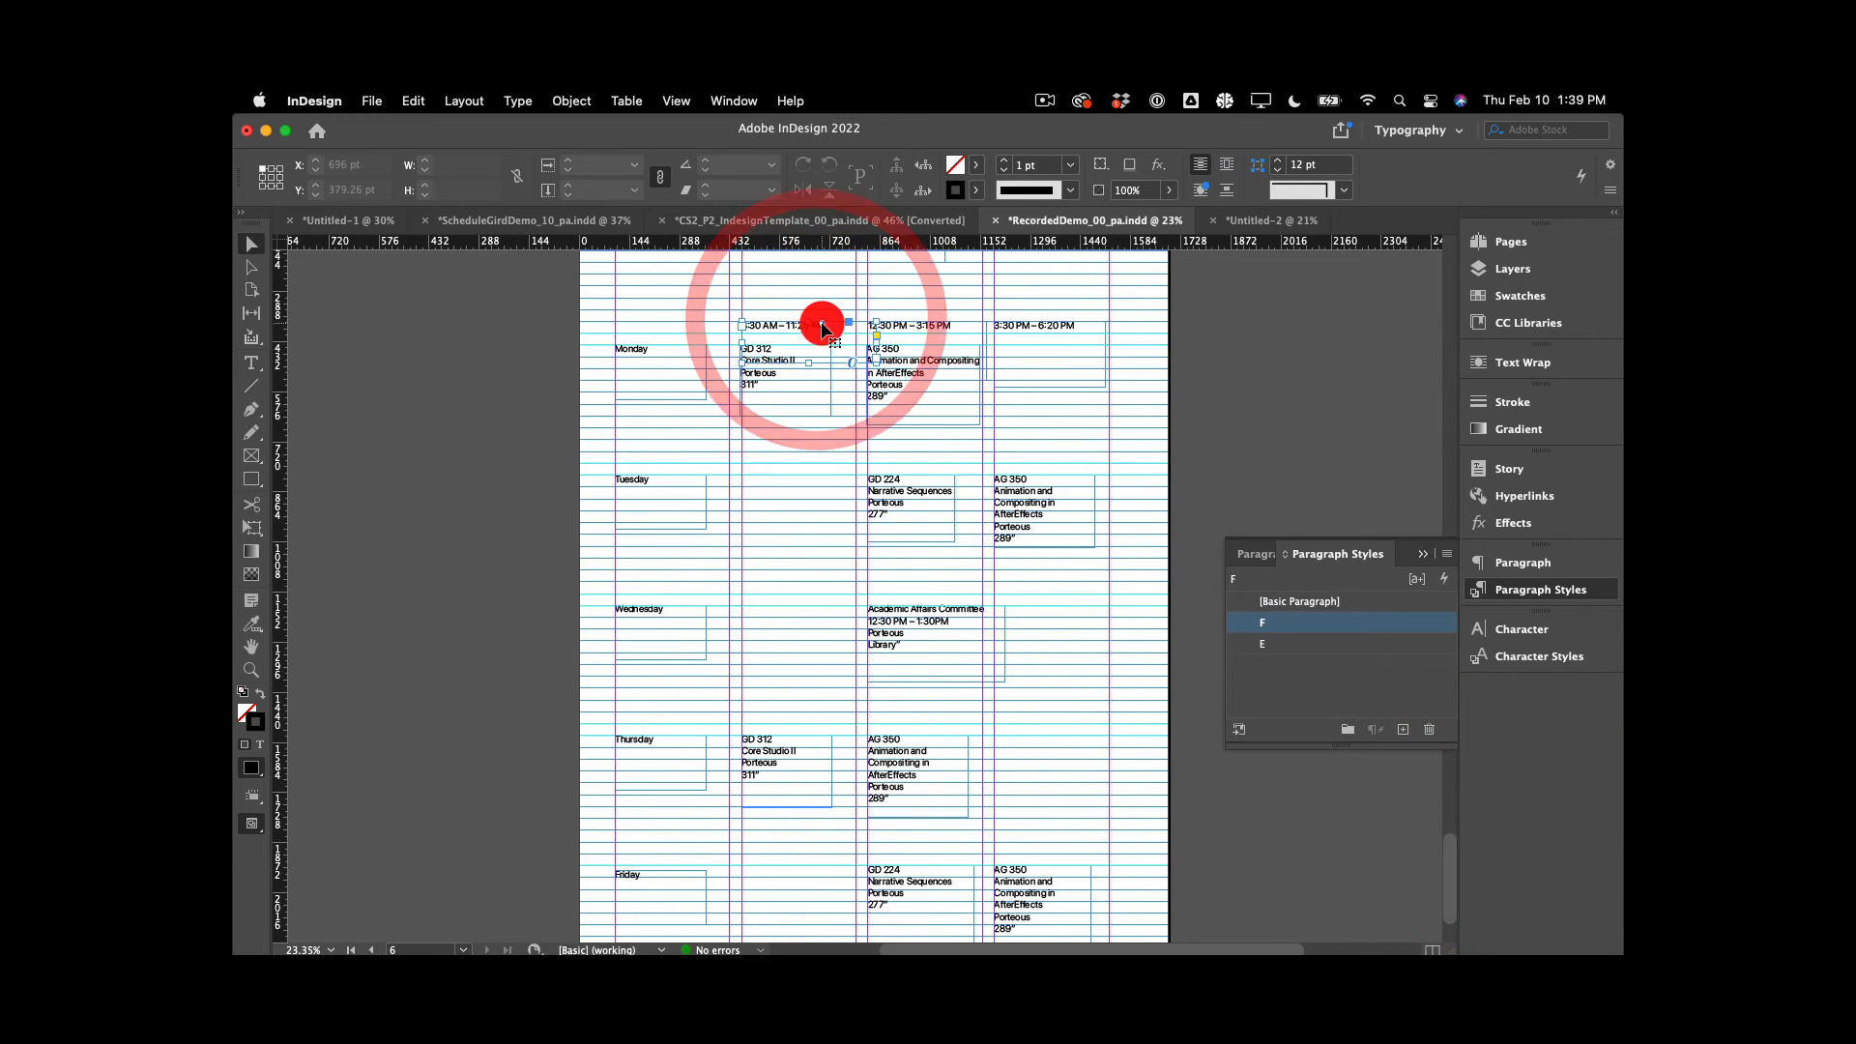
left_click(930, 329, "shift")
left_click(1040, 328, "shift")
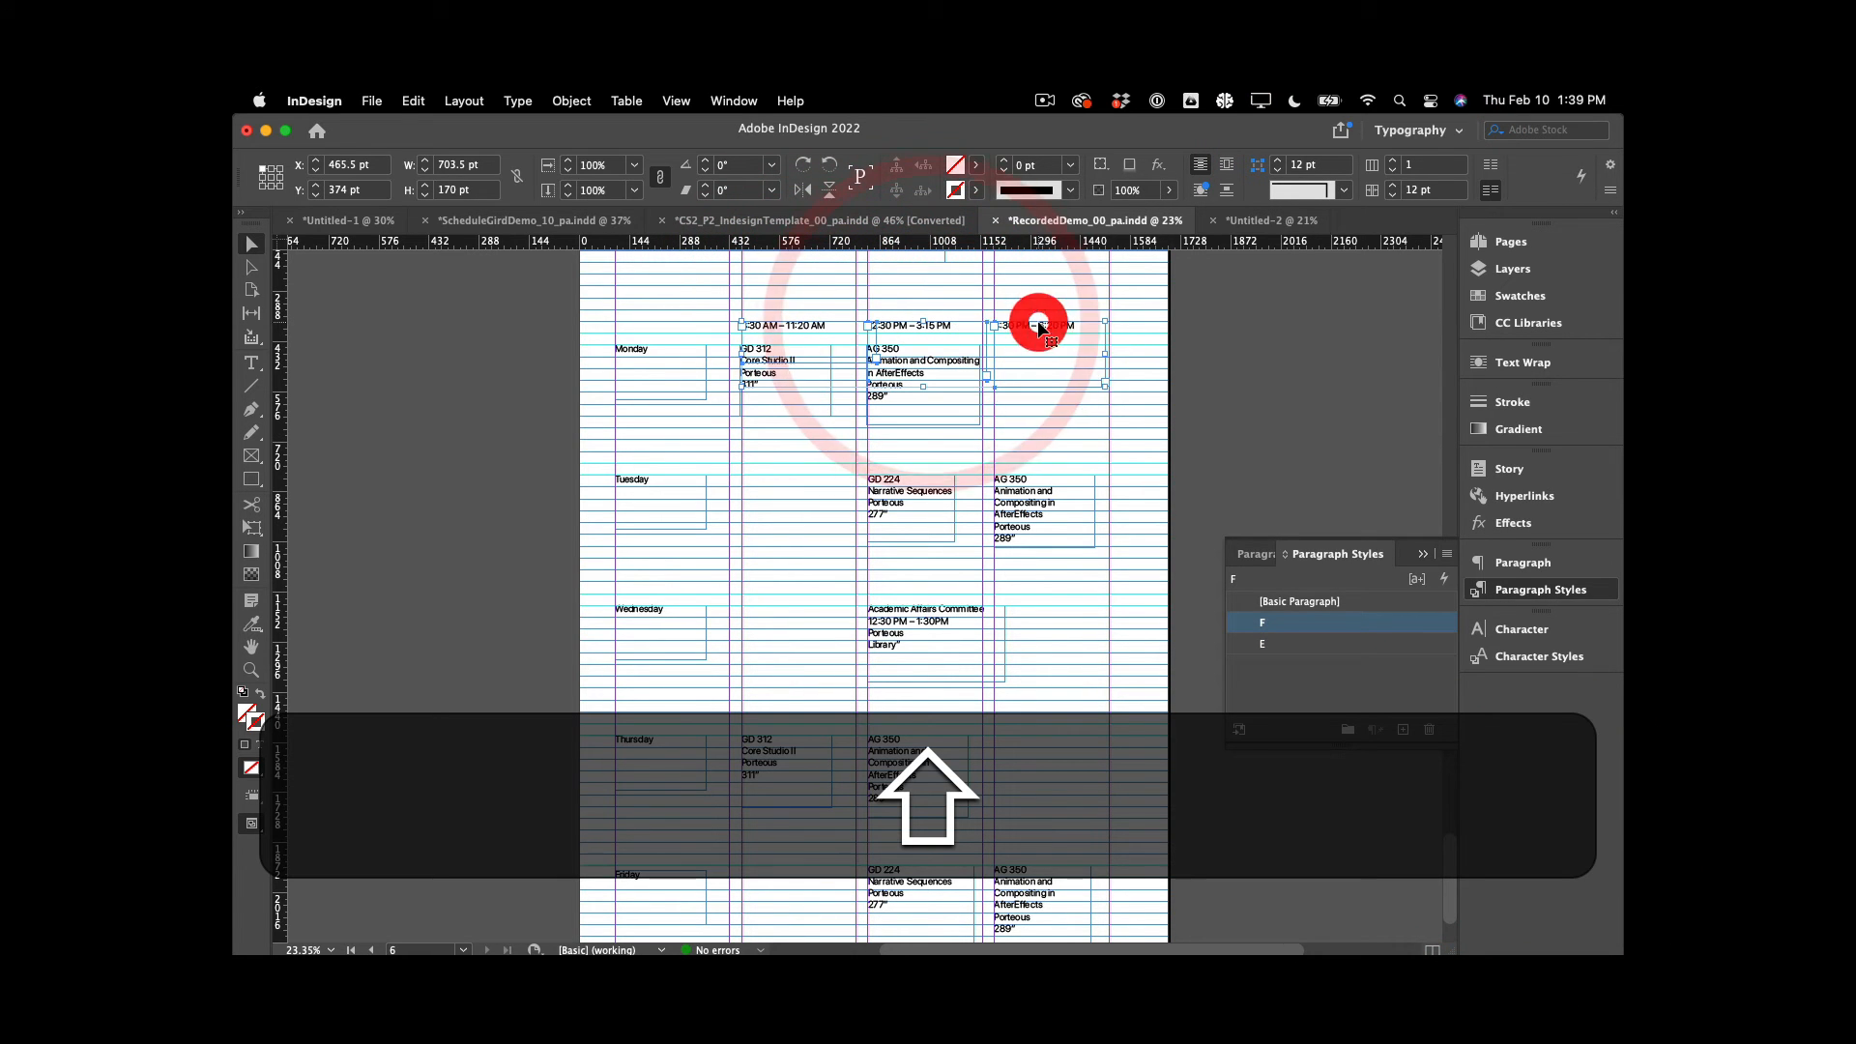
left_click(640, 352, "shift")
left_click(642, 501, "shift")
left_click(655, 641, "shift")
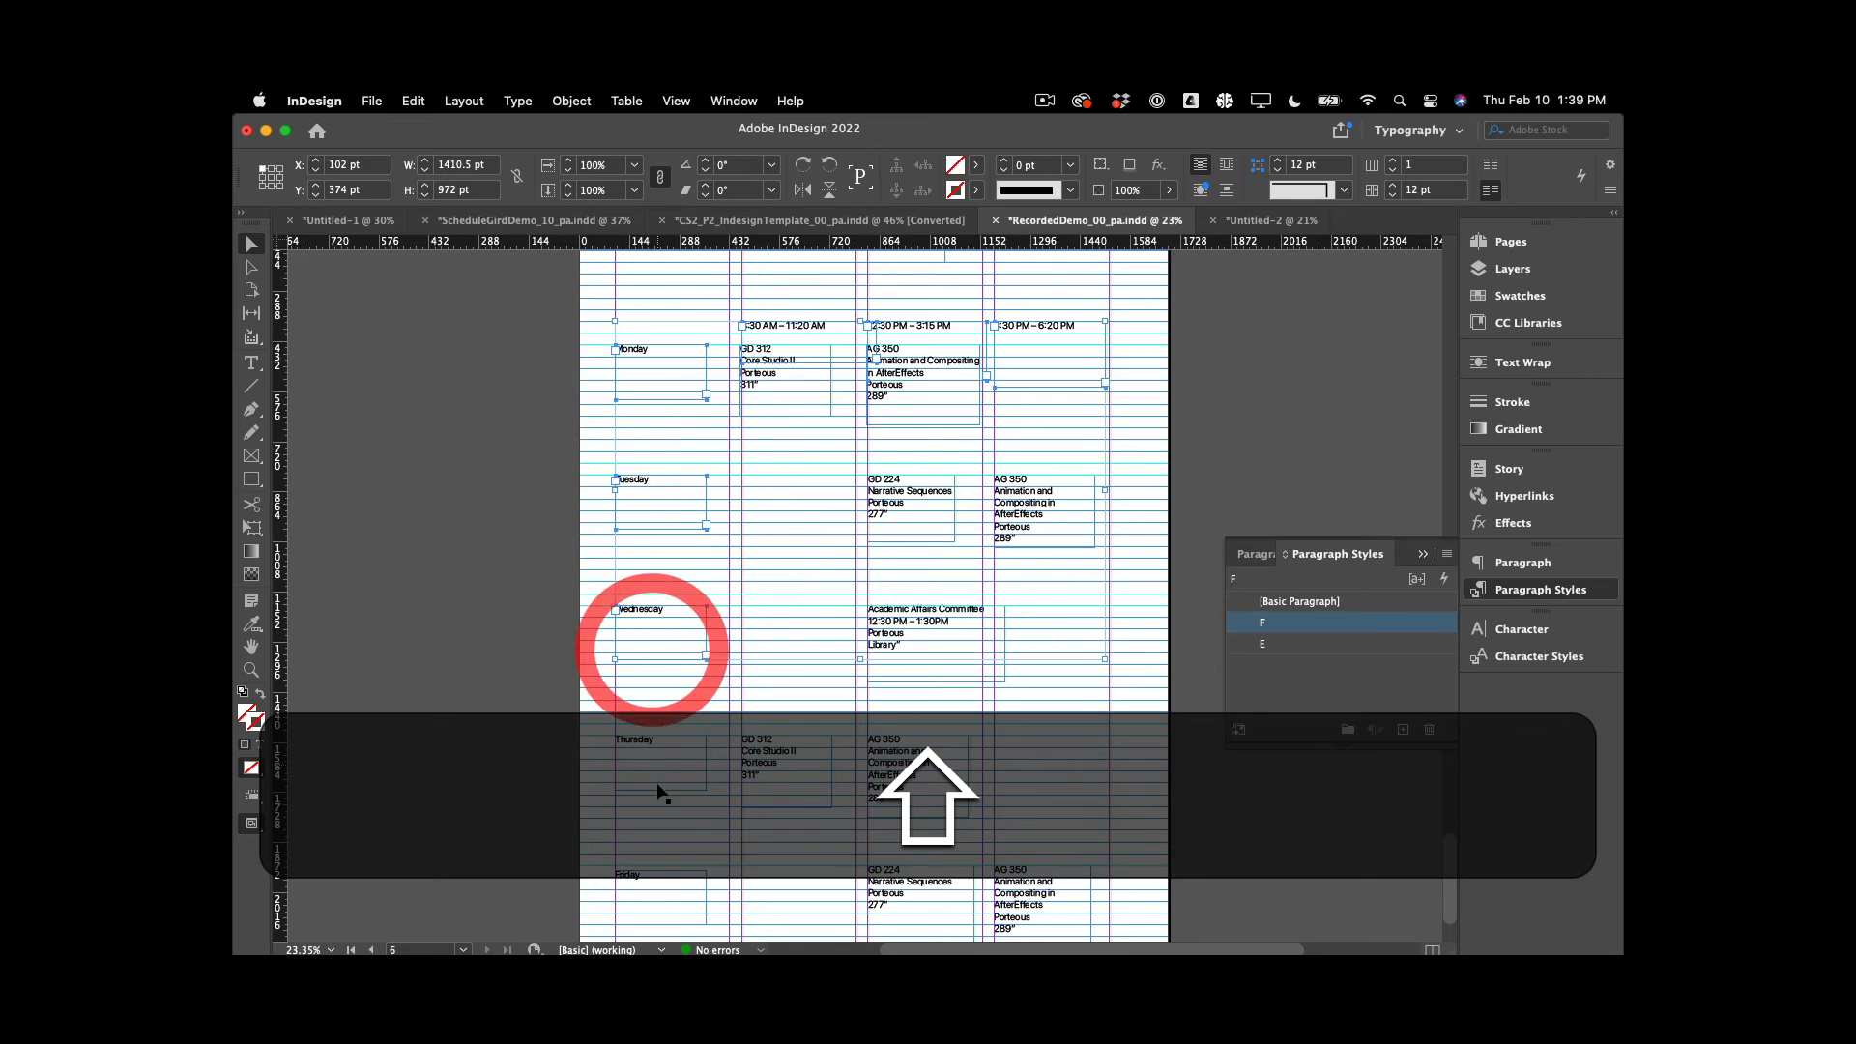
left_click(654, 783, "shift")
left_click(657, 884, "shift")
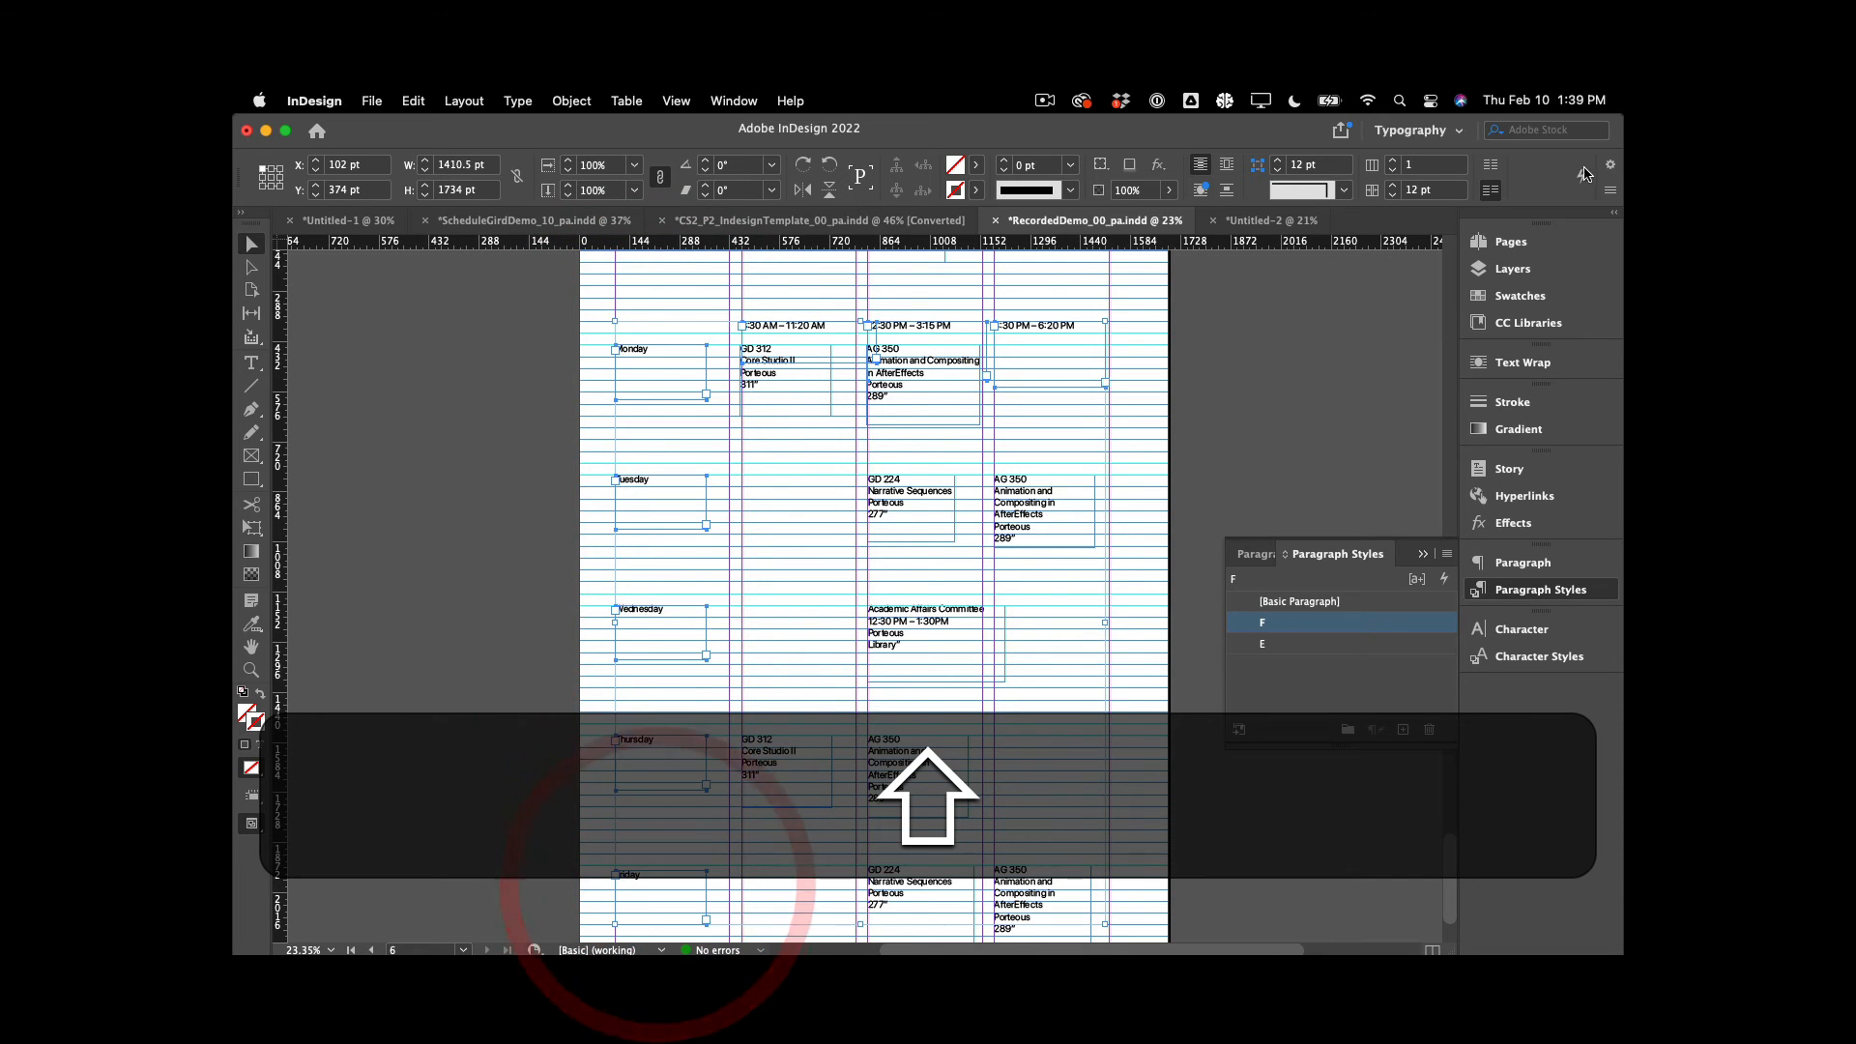
Duplicate page 6 with its contents as page 7
left_click(1547, 240)
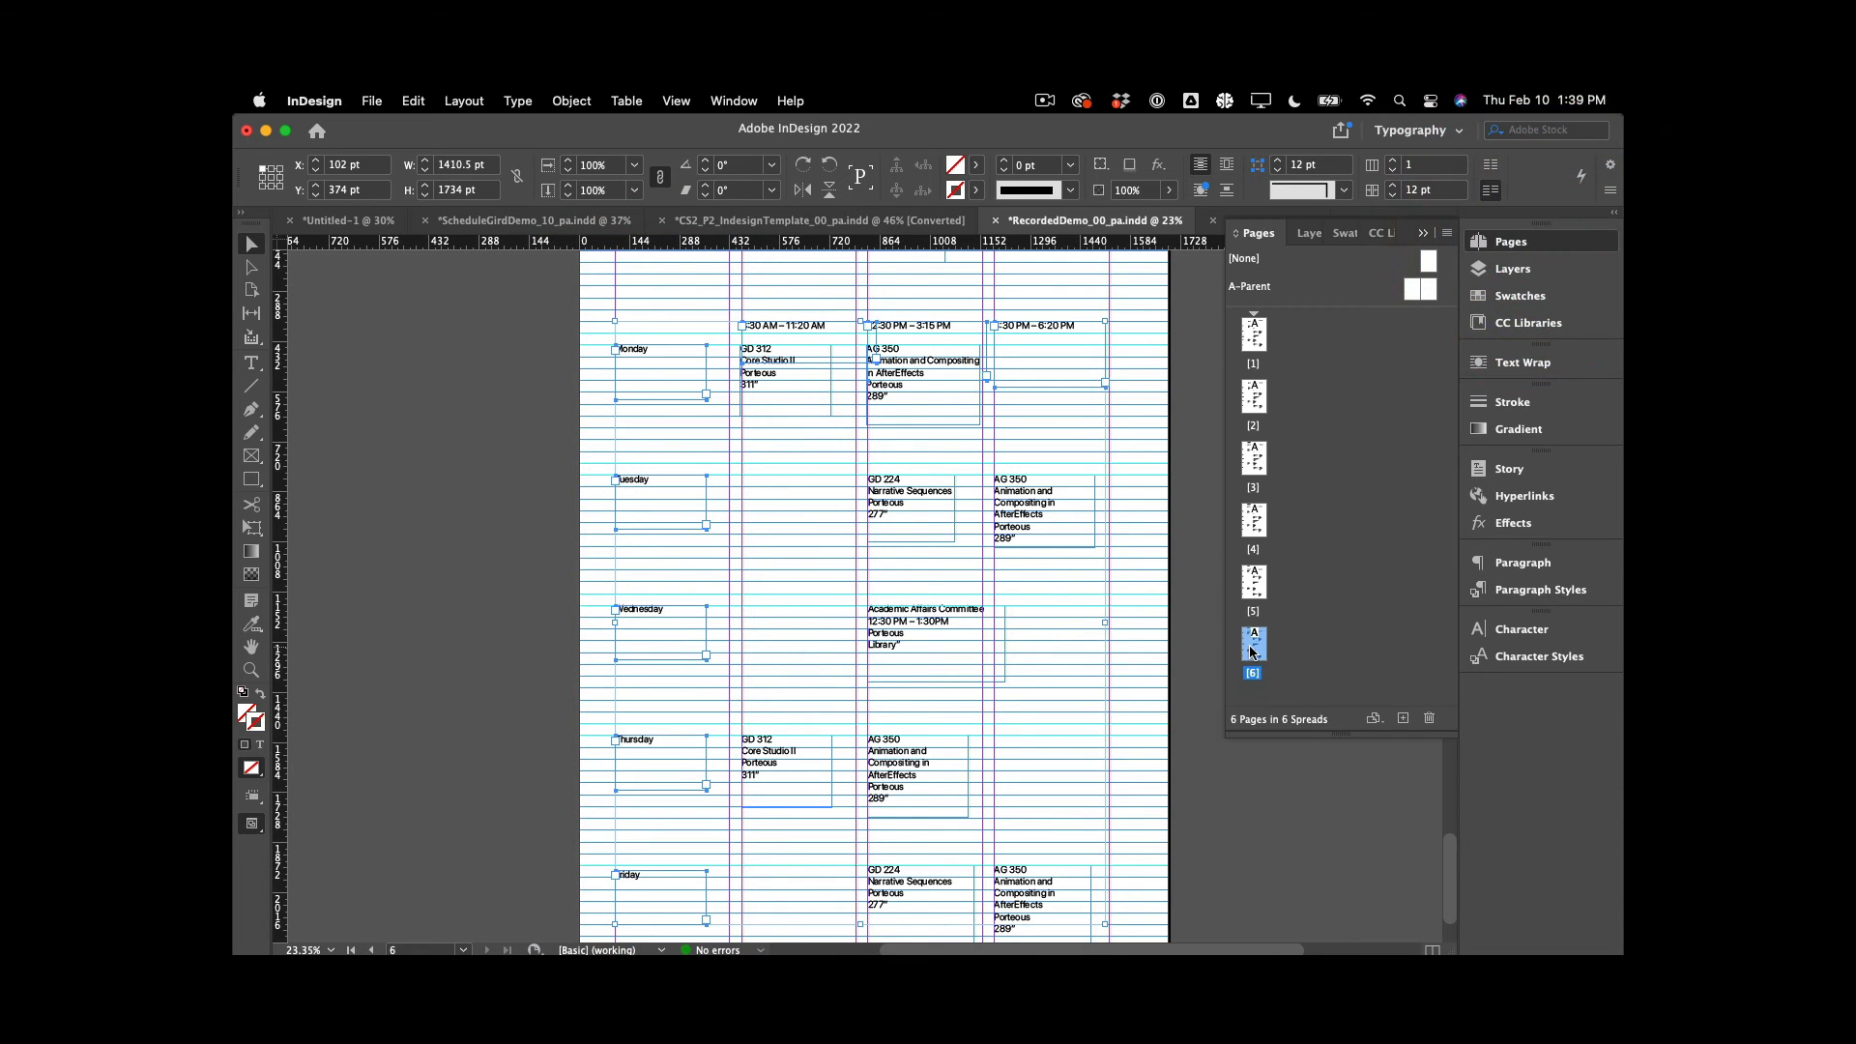
key("alt")
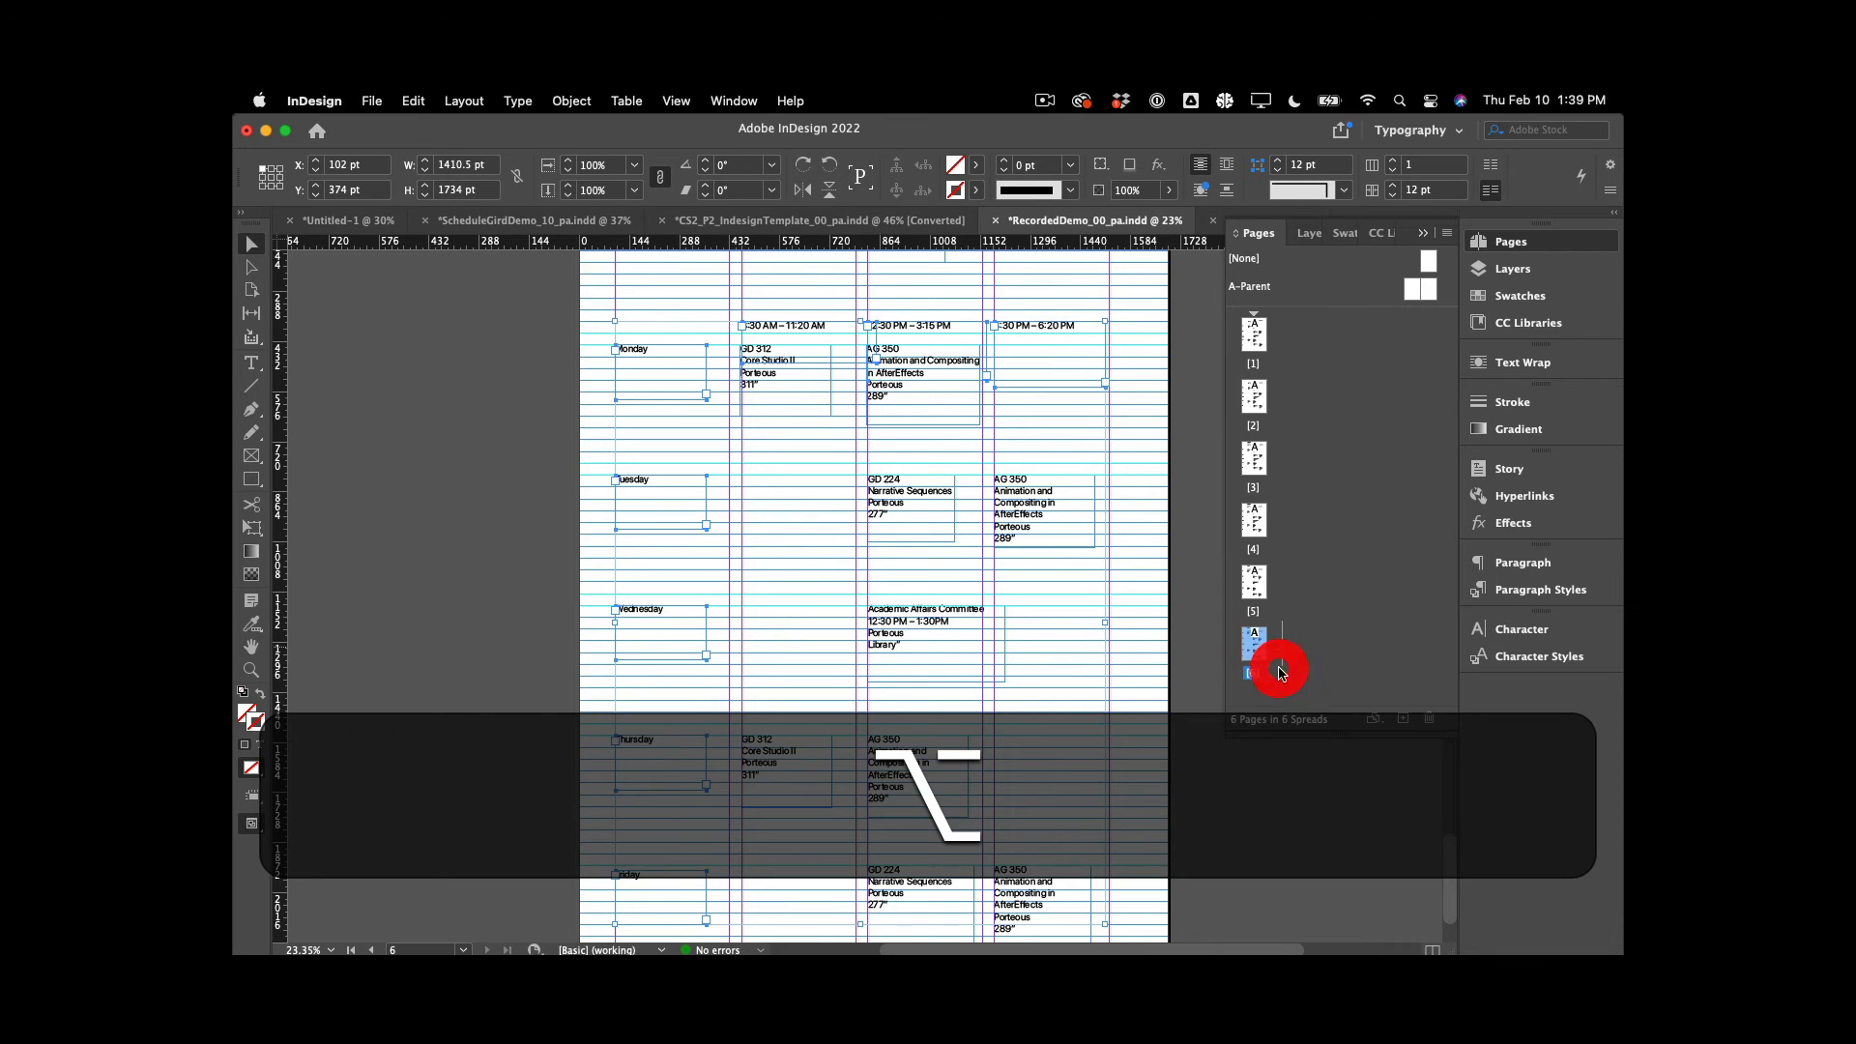
left_click_drag(1281, 674, 1276, 643)
Apply paragraph style E to the five weekday labels and the three time headings on page 7
left_click(657, 372)
key("shift")
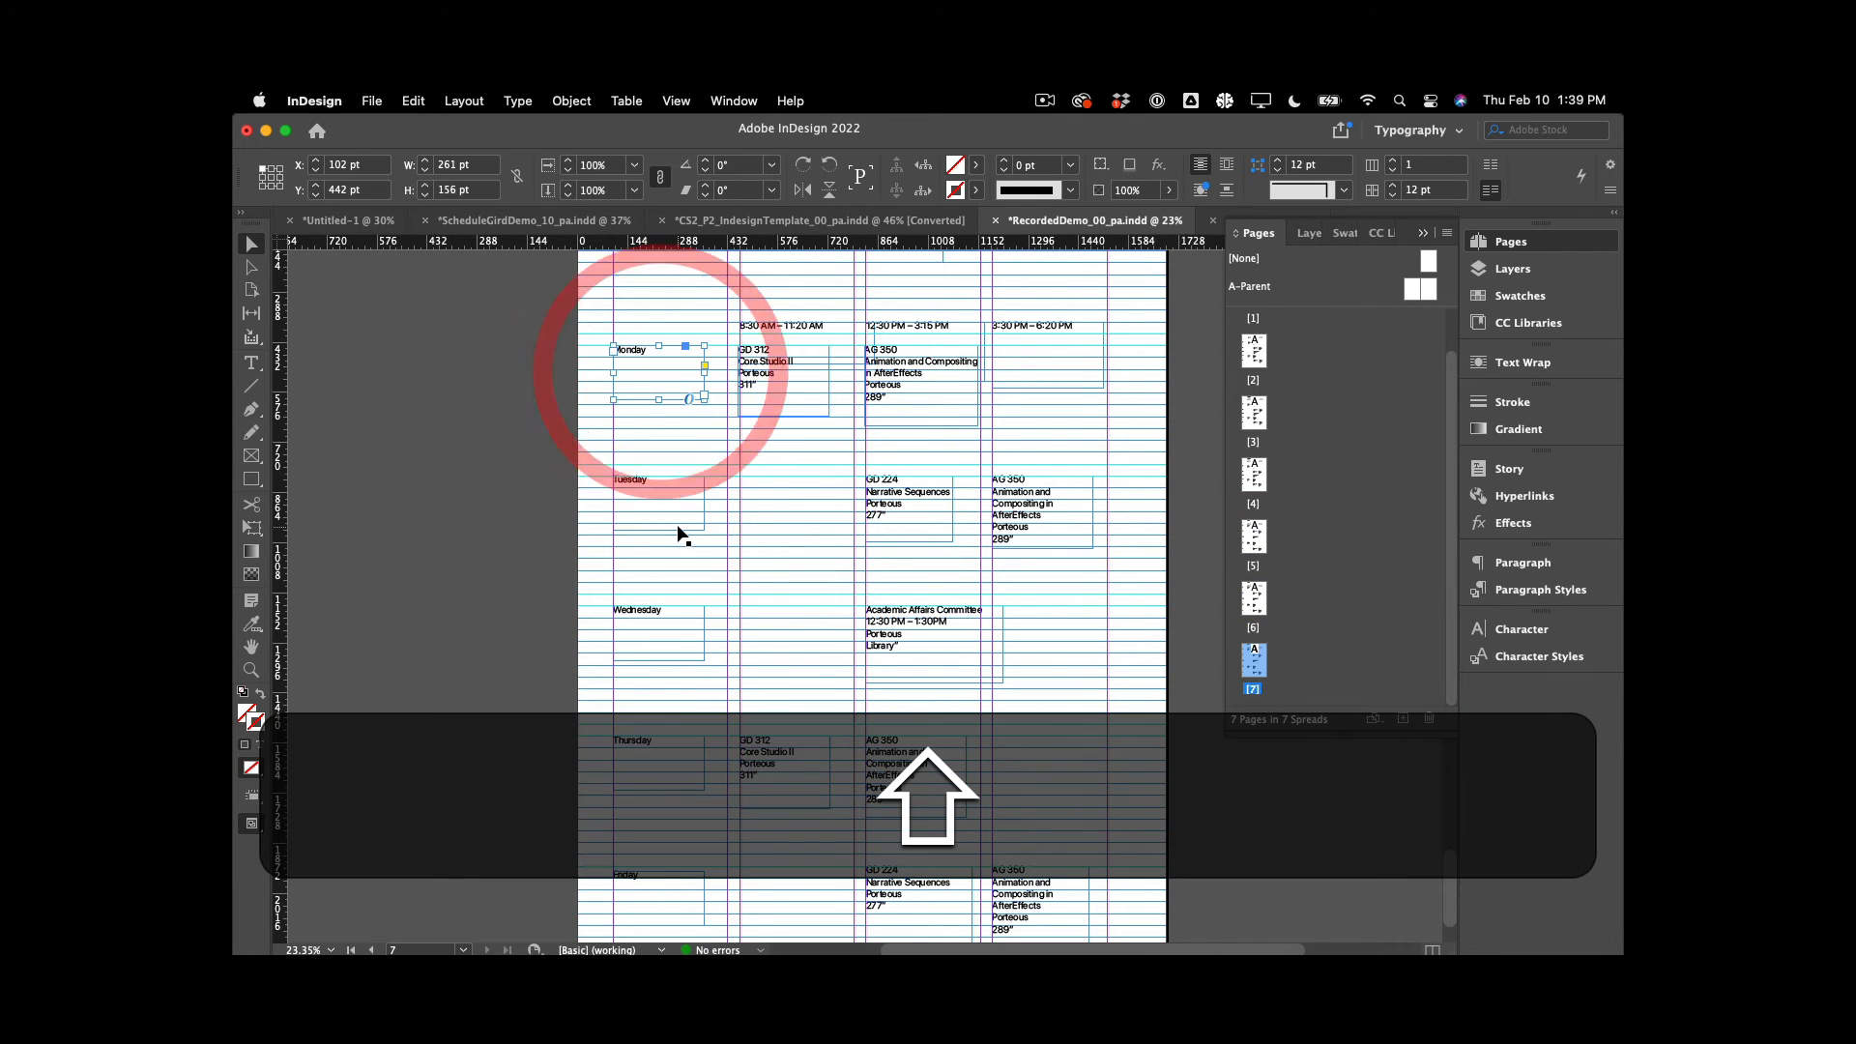
left_click(682, 537, "shift")
left_click(669, 634, "shift")
left_click(653, 773, "shift")
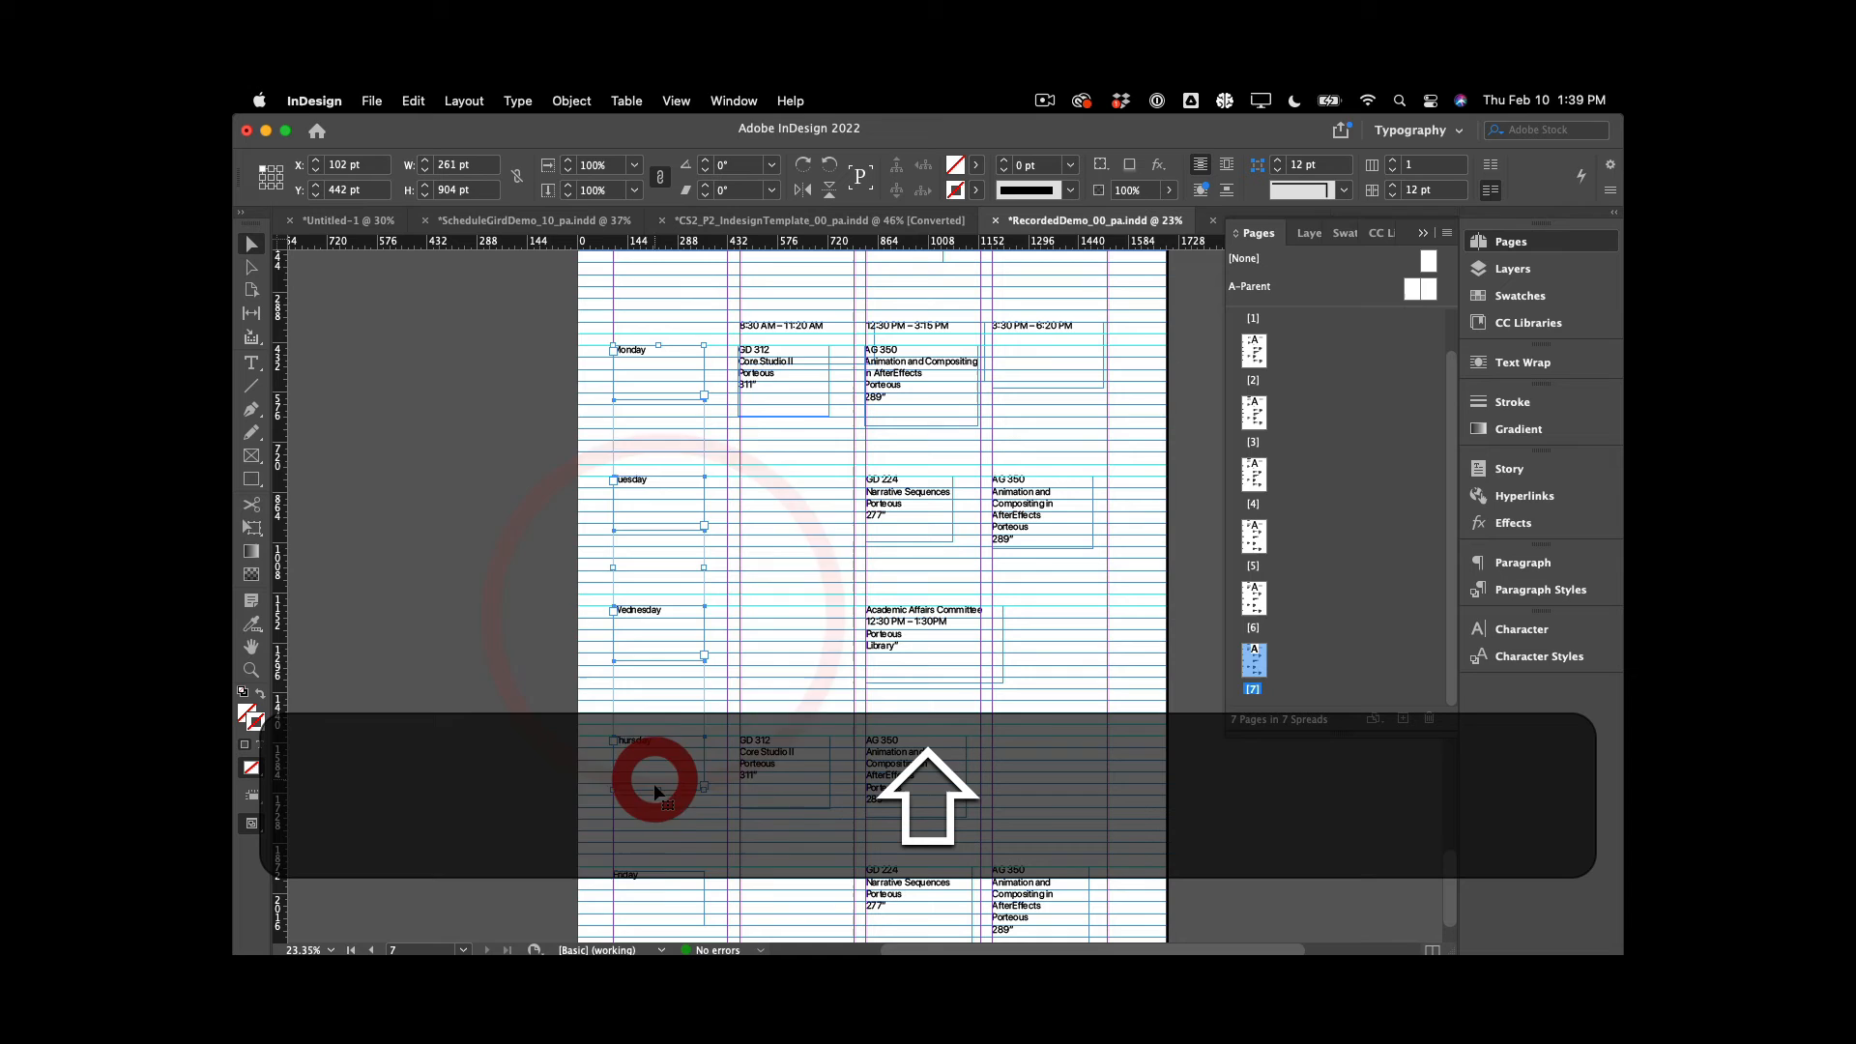
left_click(656, 887, "shift")
left_click(779, 334, "shift")
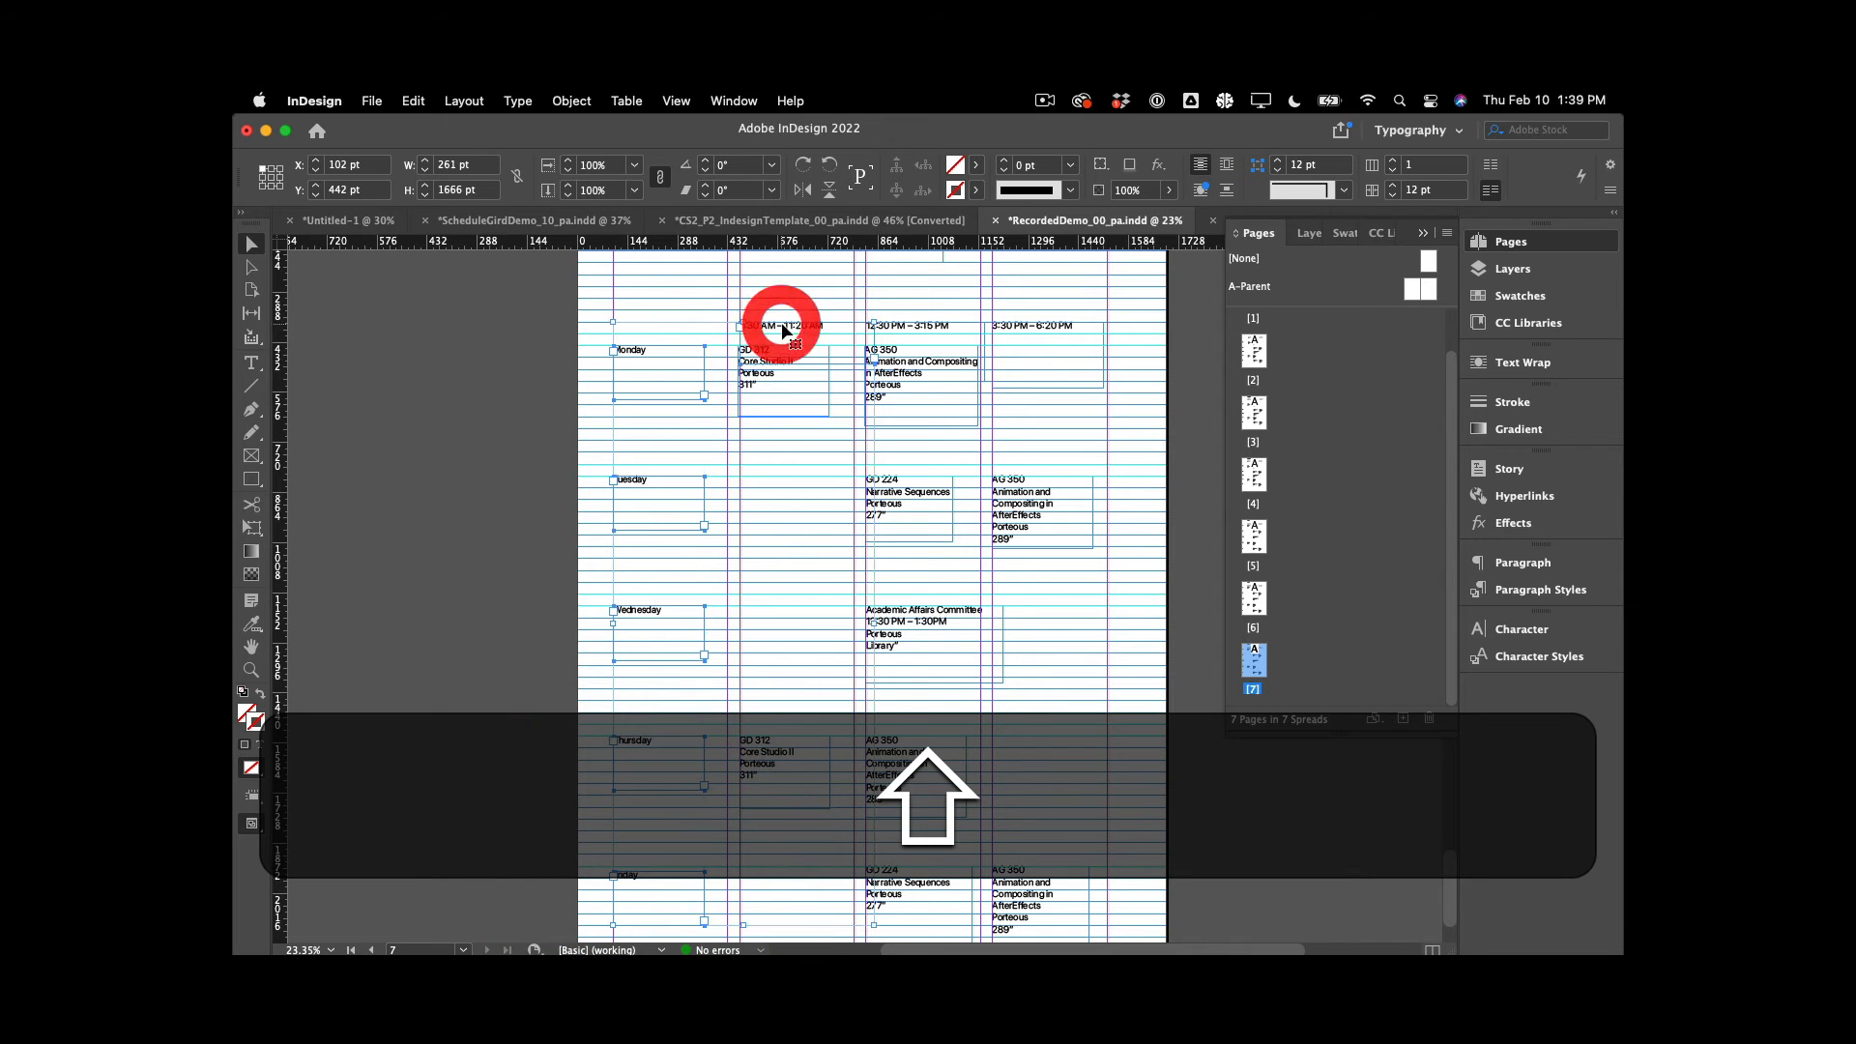
left_click(928, 329, "shift")
left_click(1039, 334, "shift")
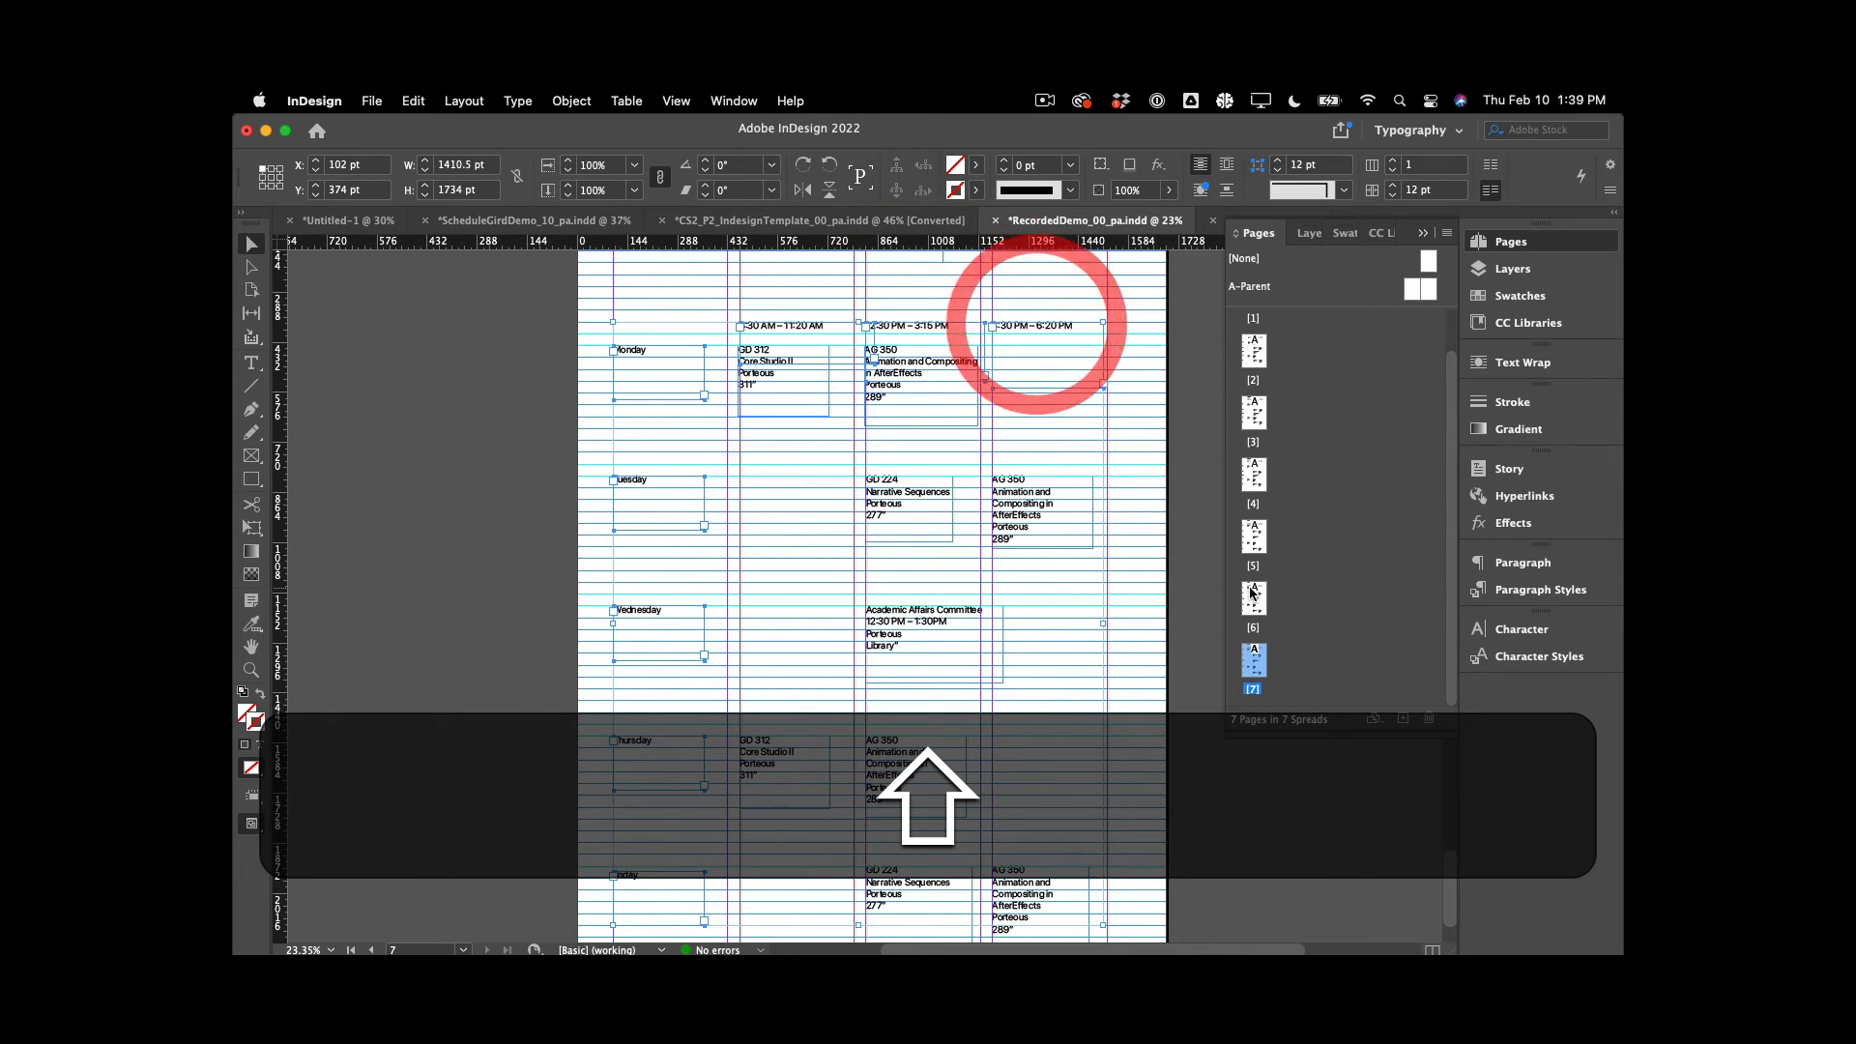
left_click(1540, 590)
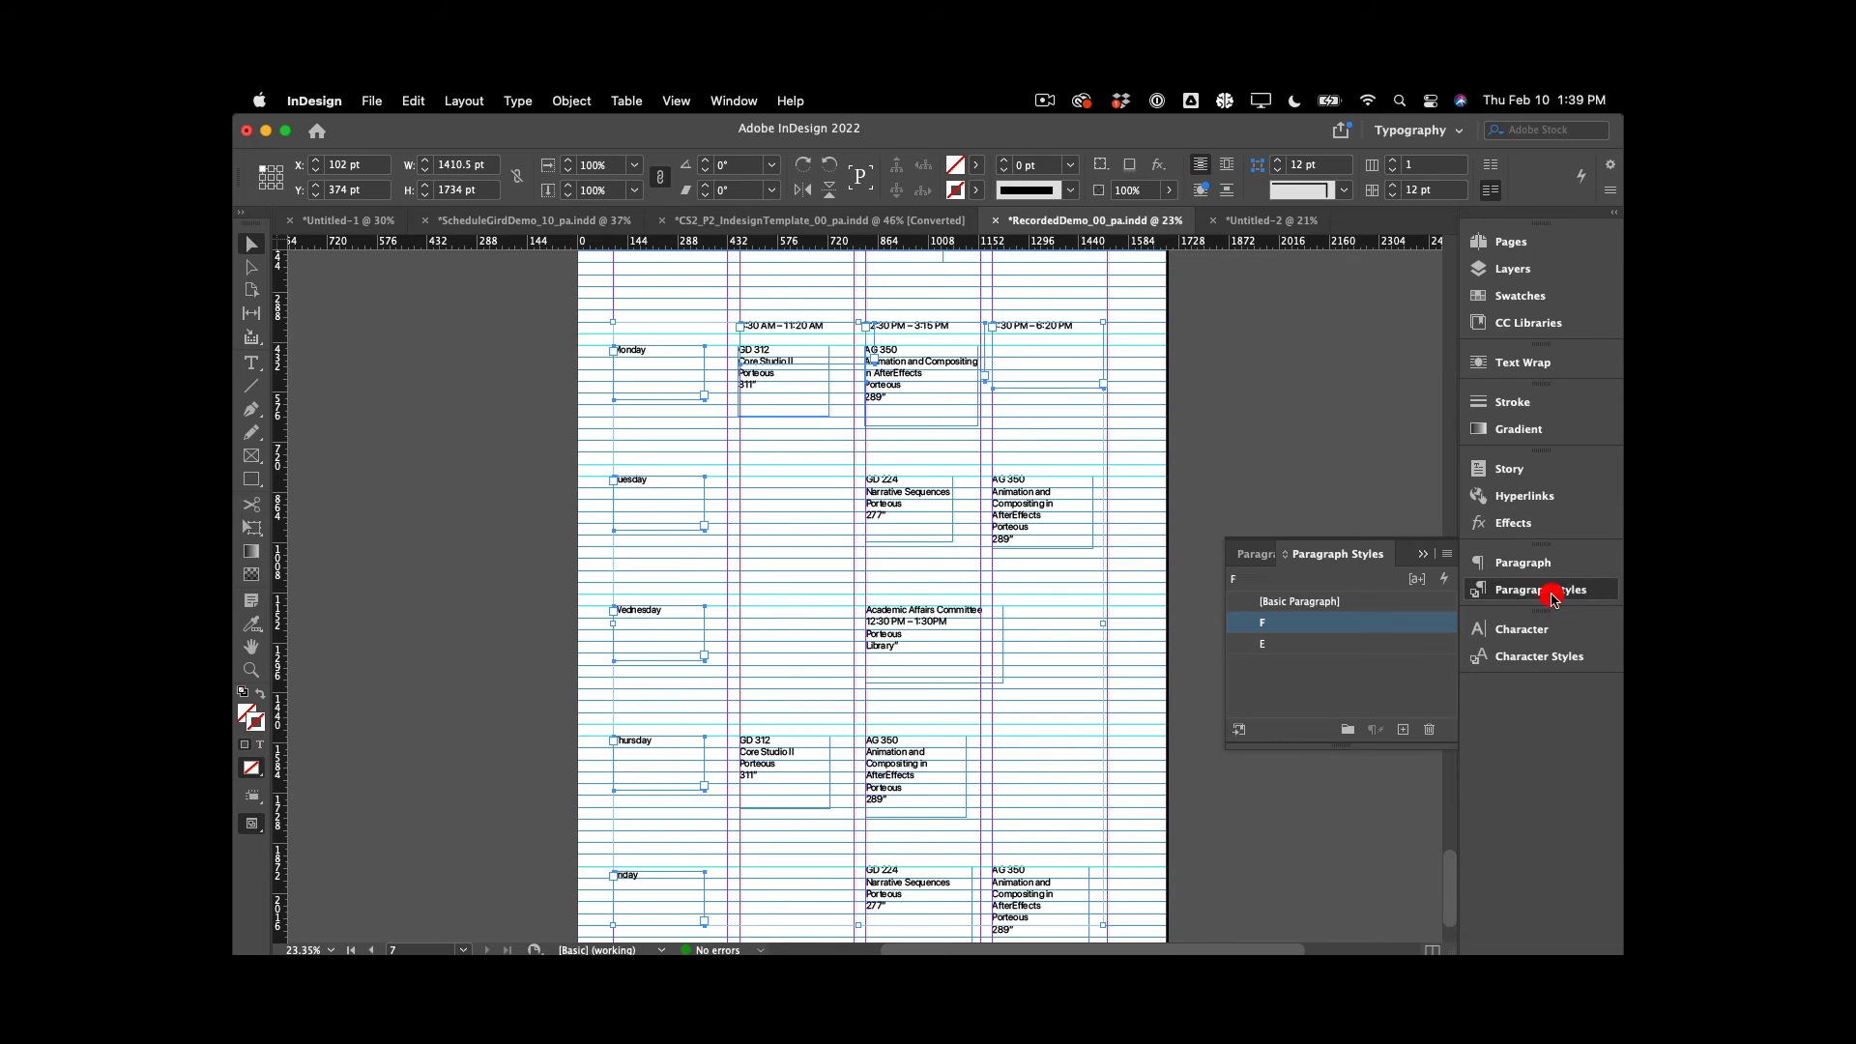
left_click(1363, 642)
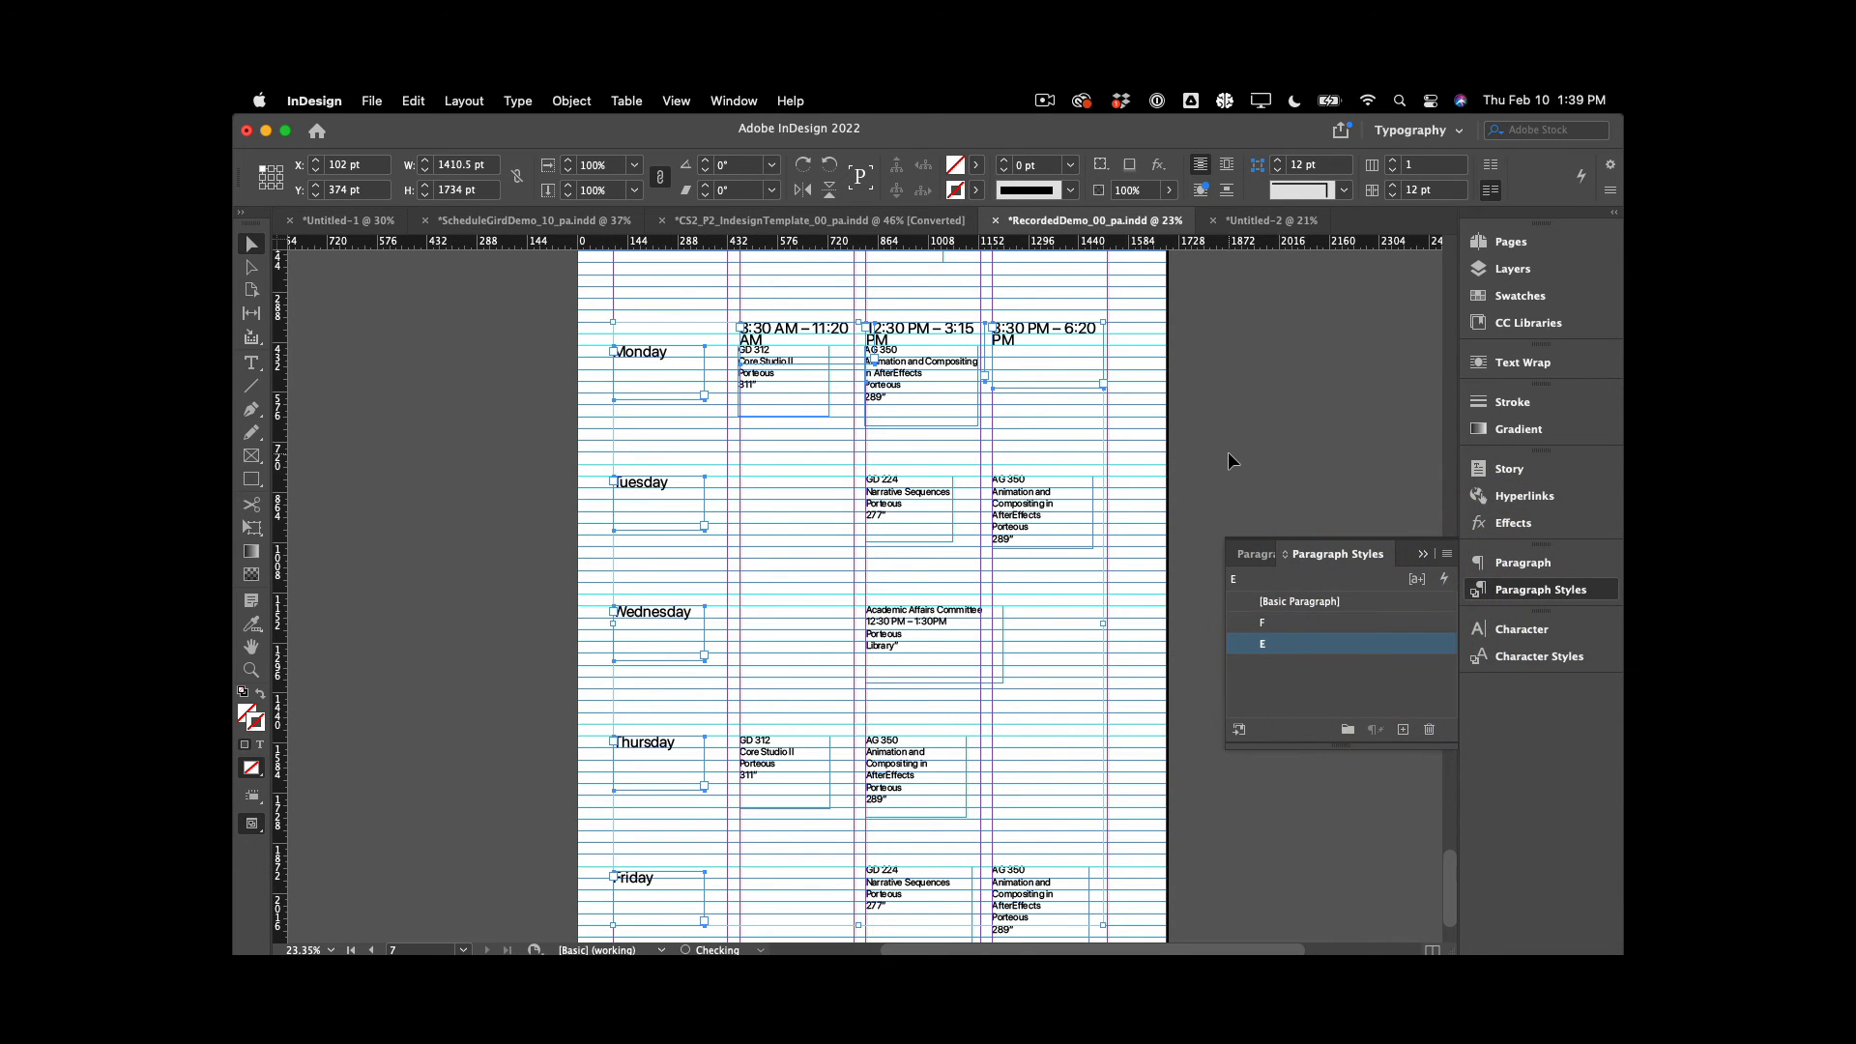
Preview page 7 with the enlarged day and time headings in full-screen presentation mode
left_click(1228, 451)
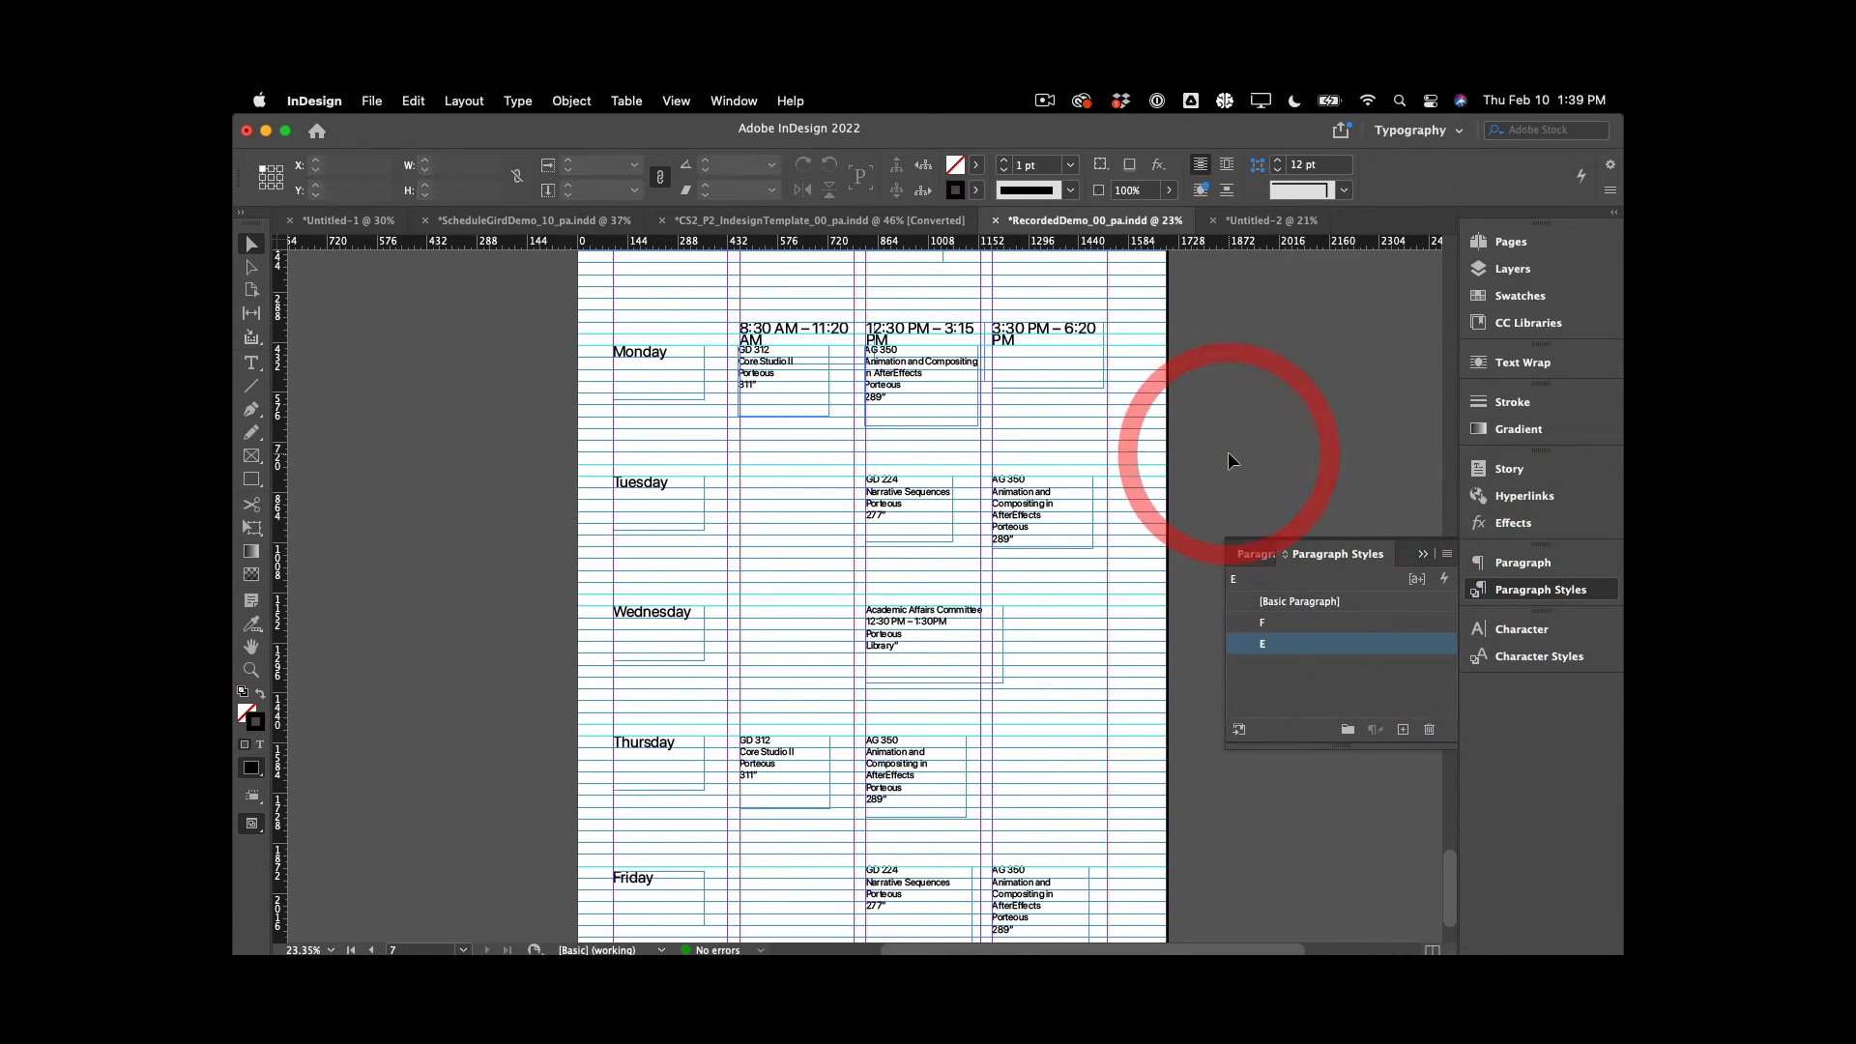
key("shift+w")
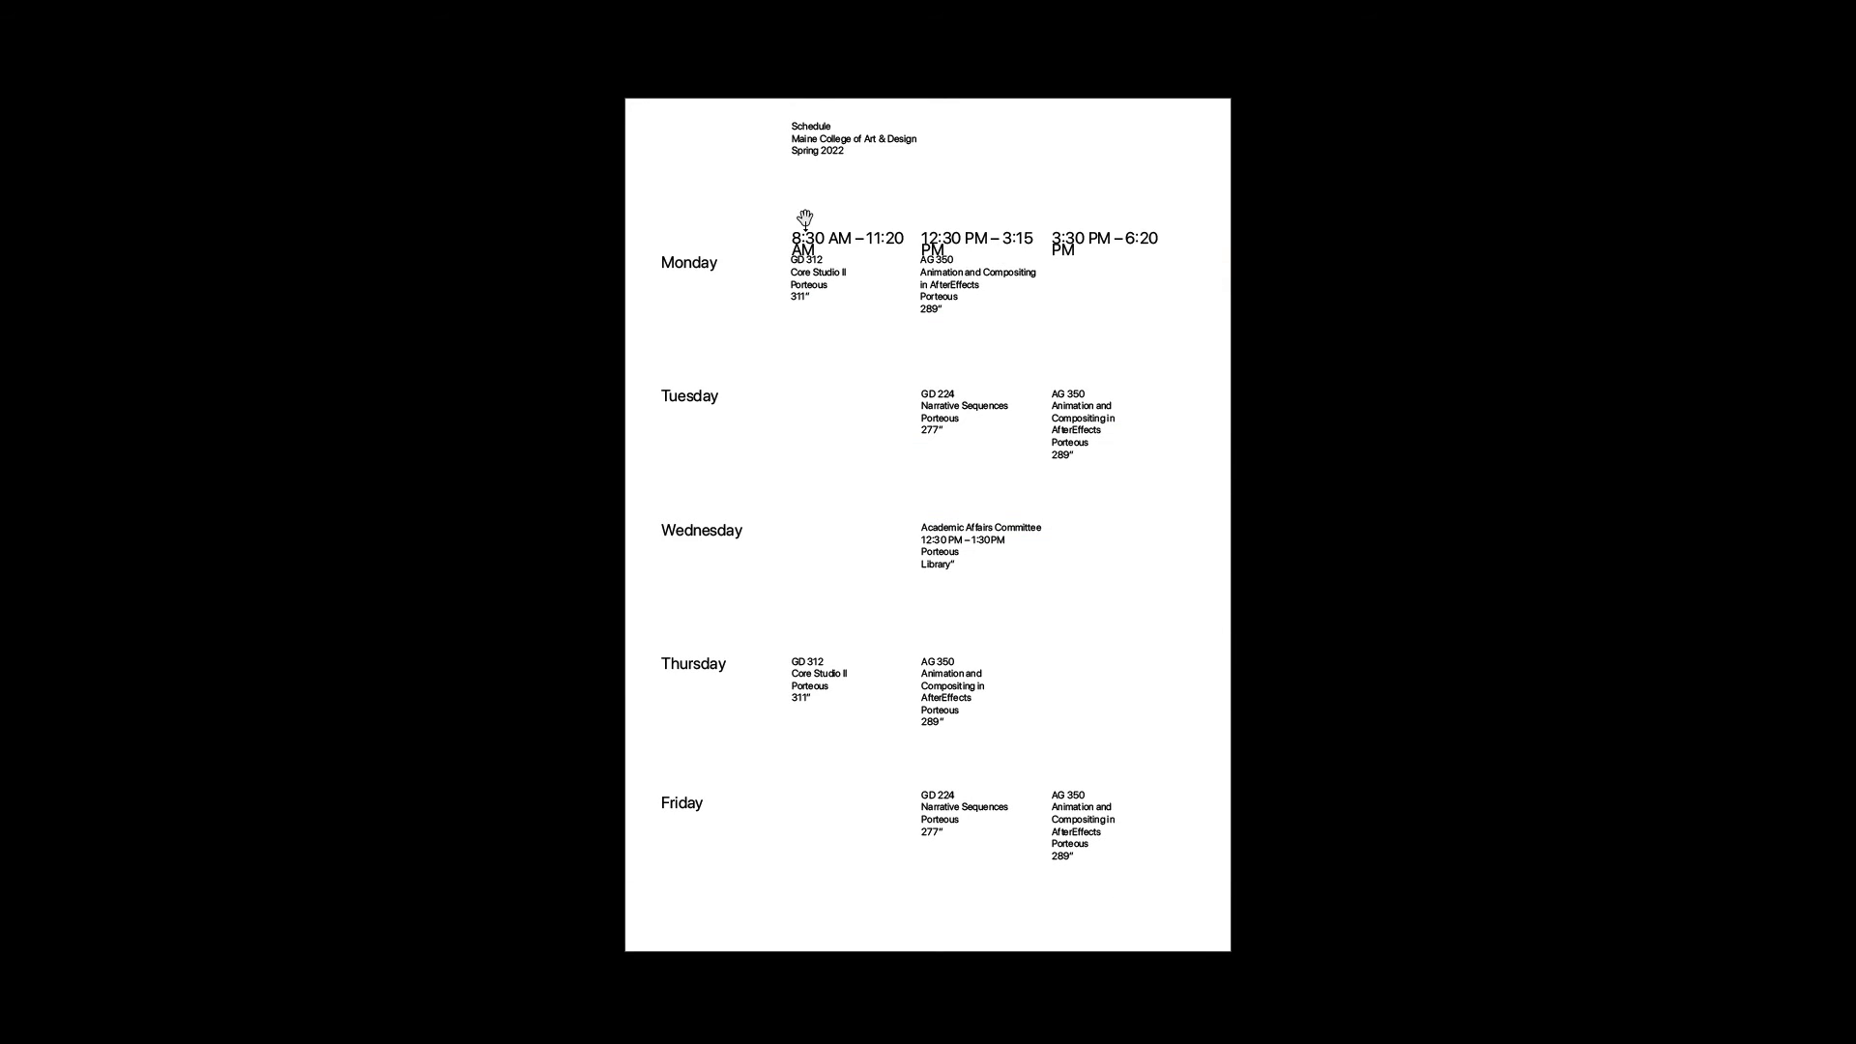
key("Escape")
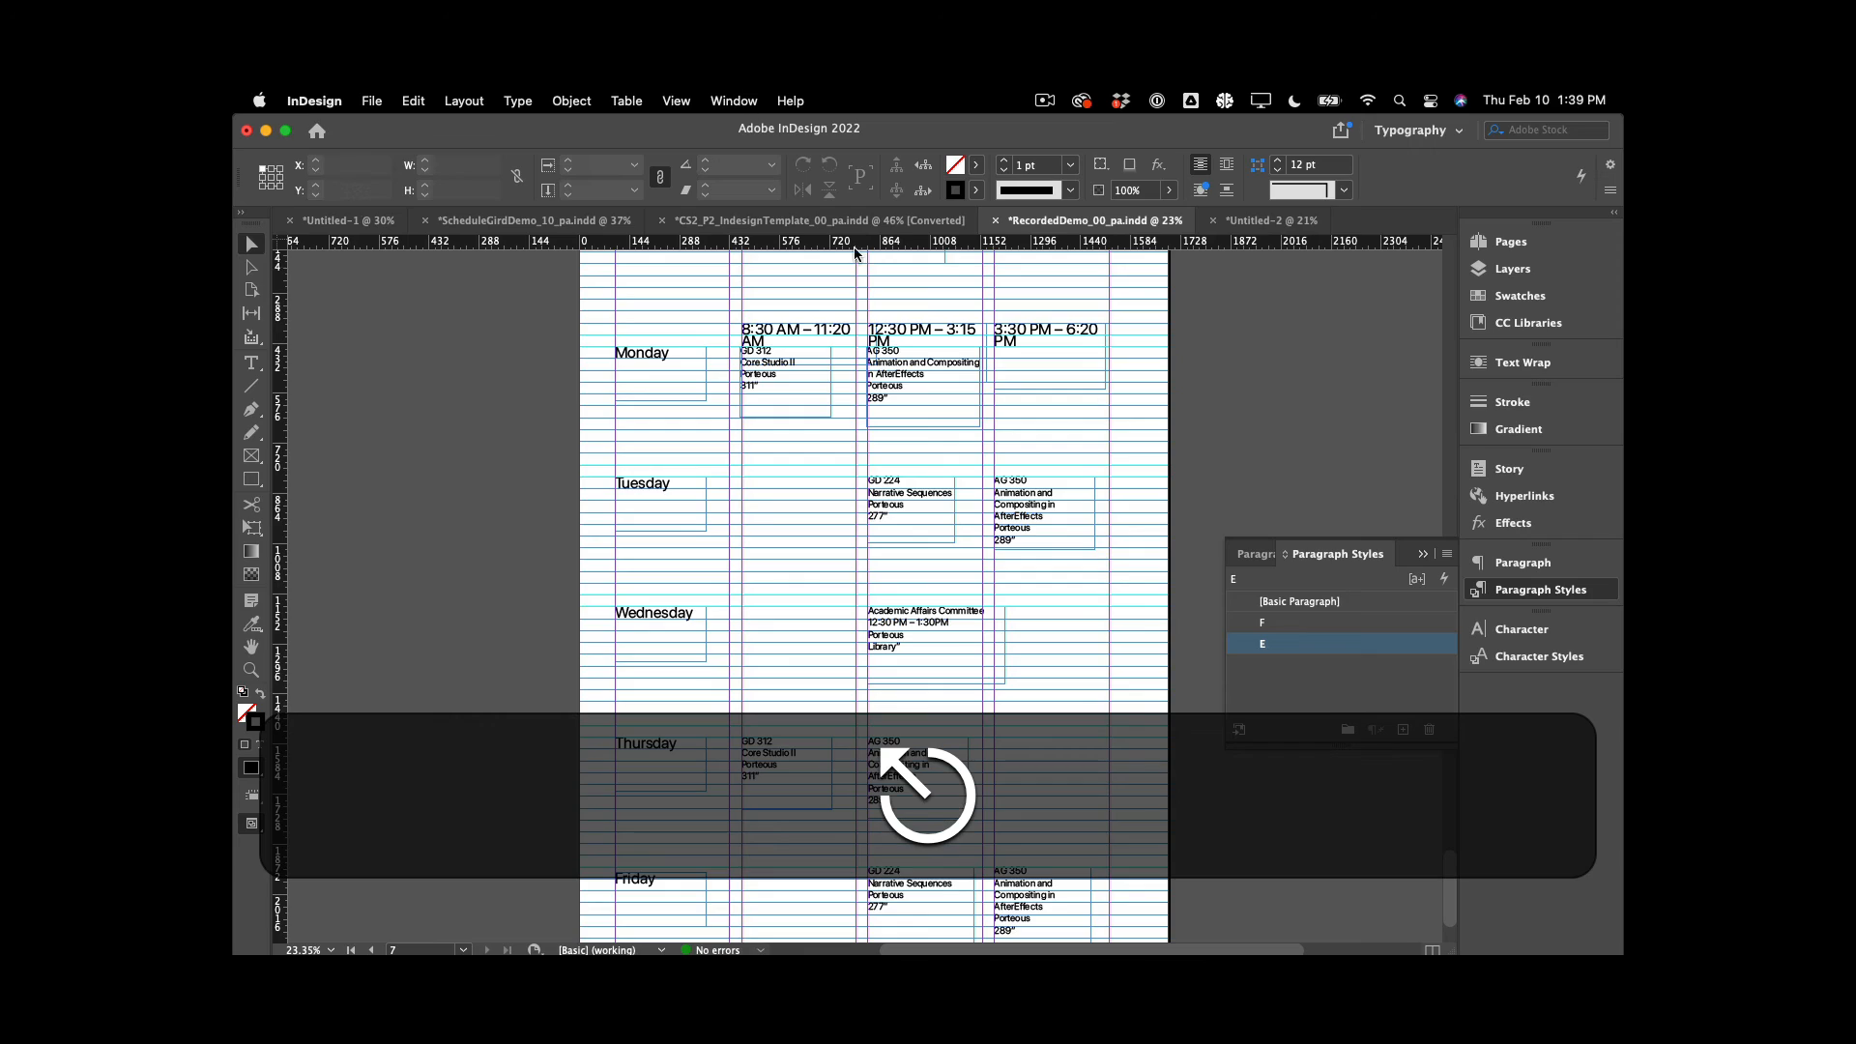
Extend the 8:30 AM heading's frame upward to Y 306 pt and break its text onto a new line before 11:20 AM
scroll(868, 357, "up", 2)
left_click(805, 372)
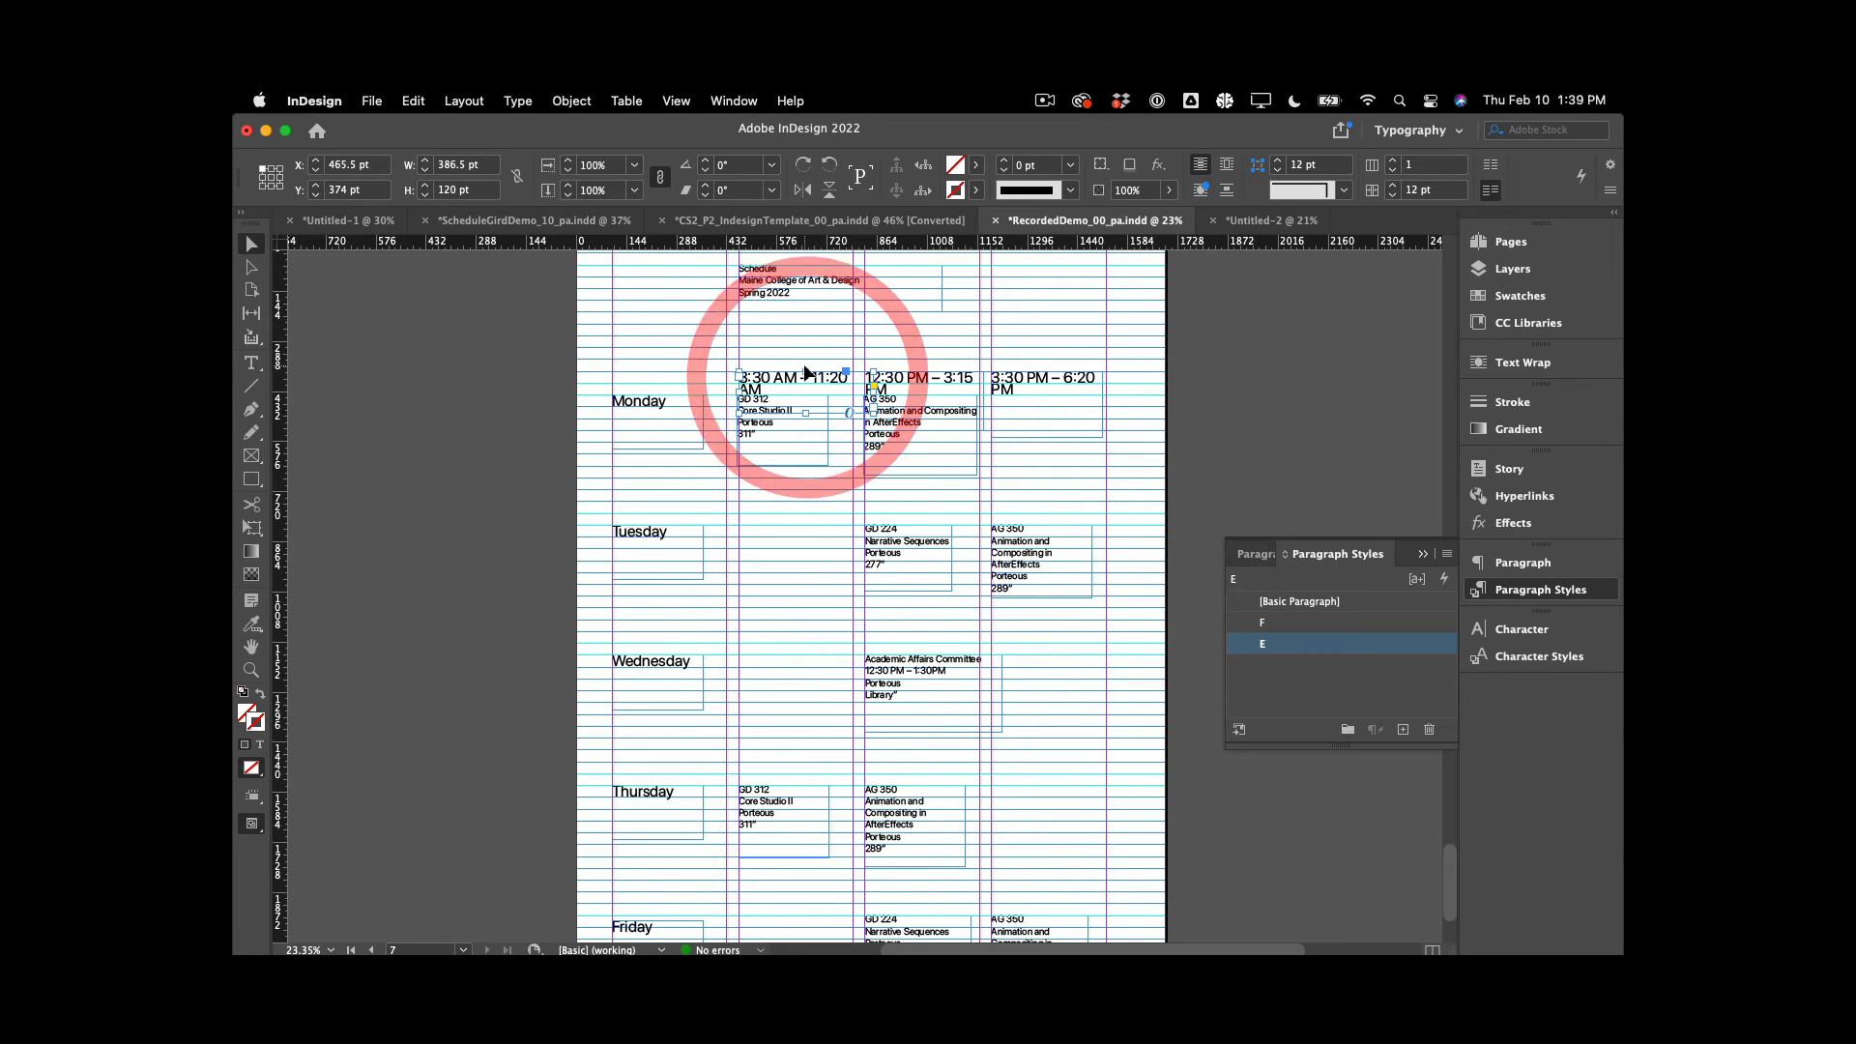
left_click_drag(805, 370, 815, 348)
double_click(801, 354)
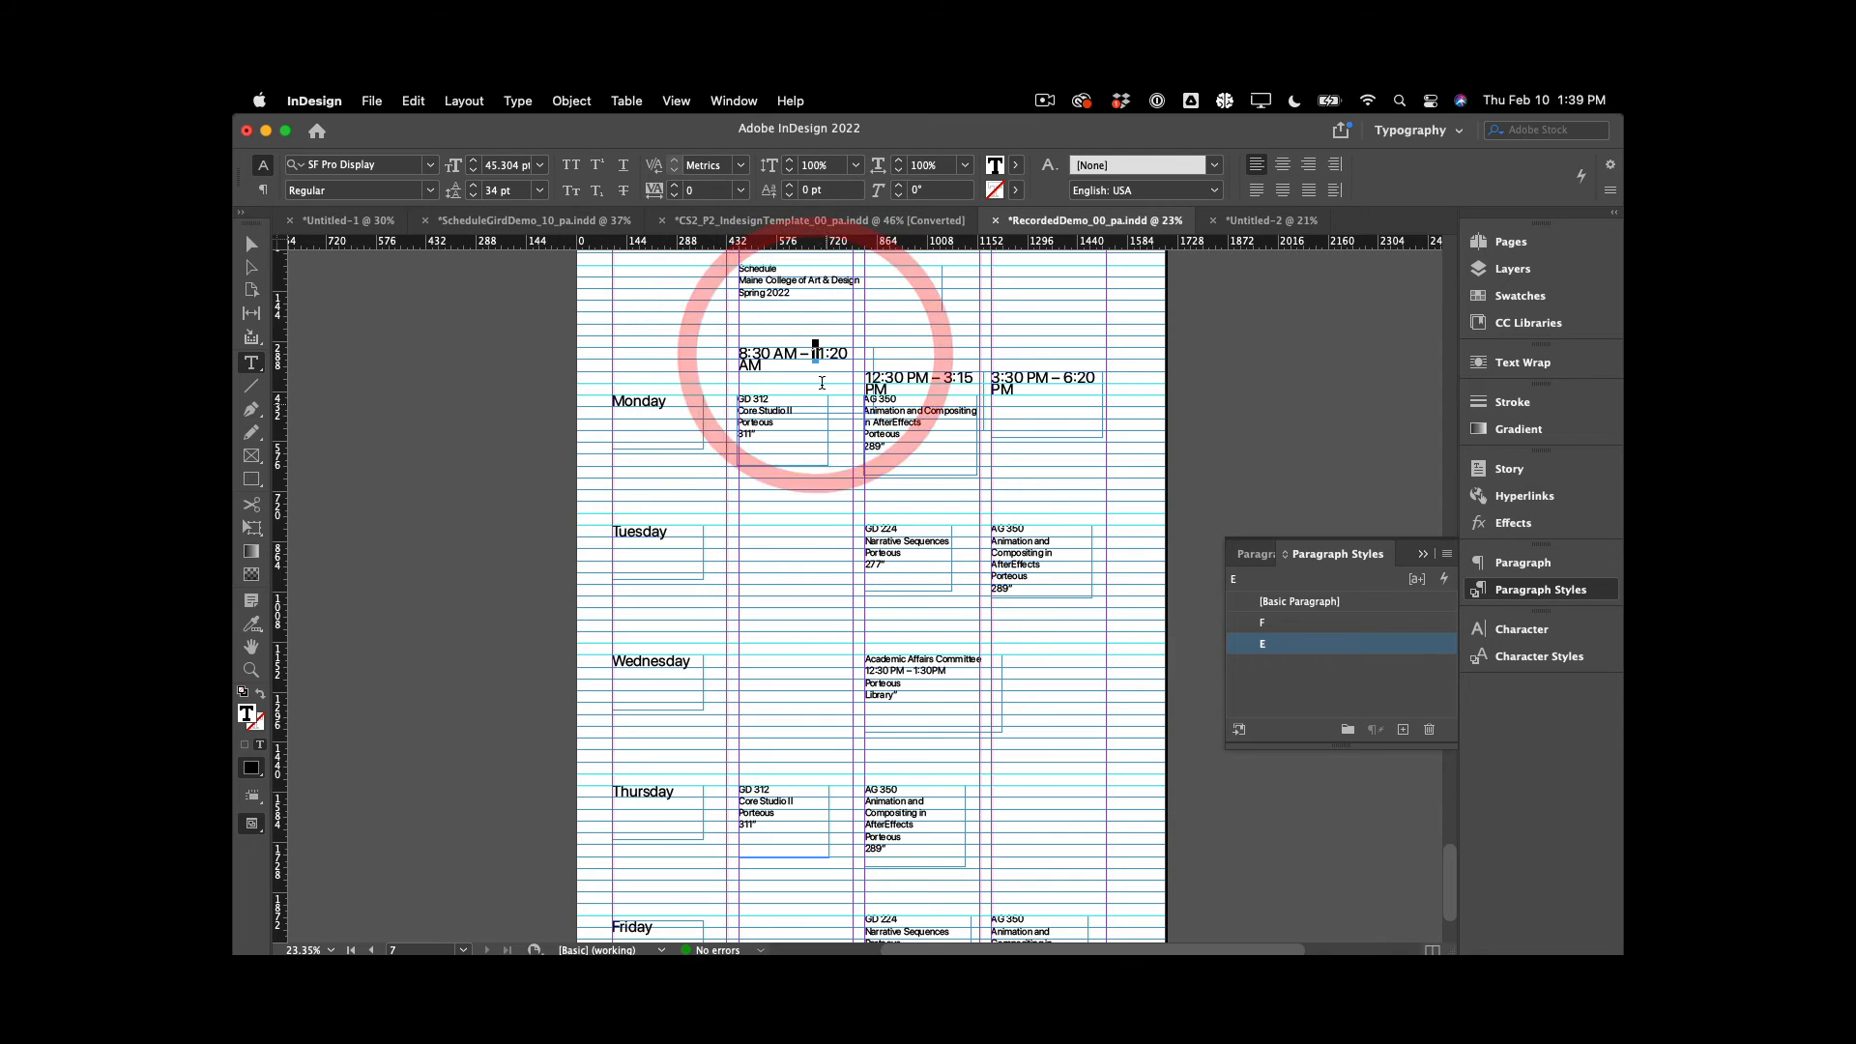
left_click(813, 348)
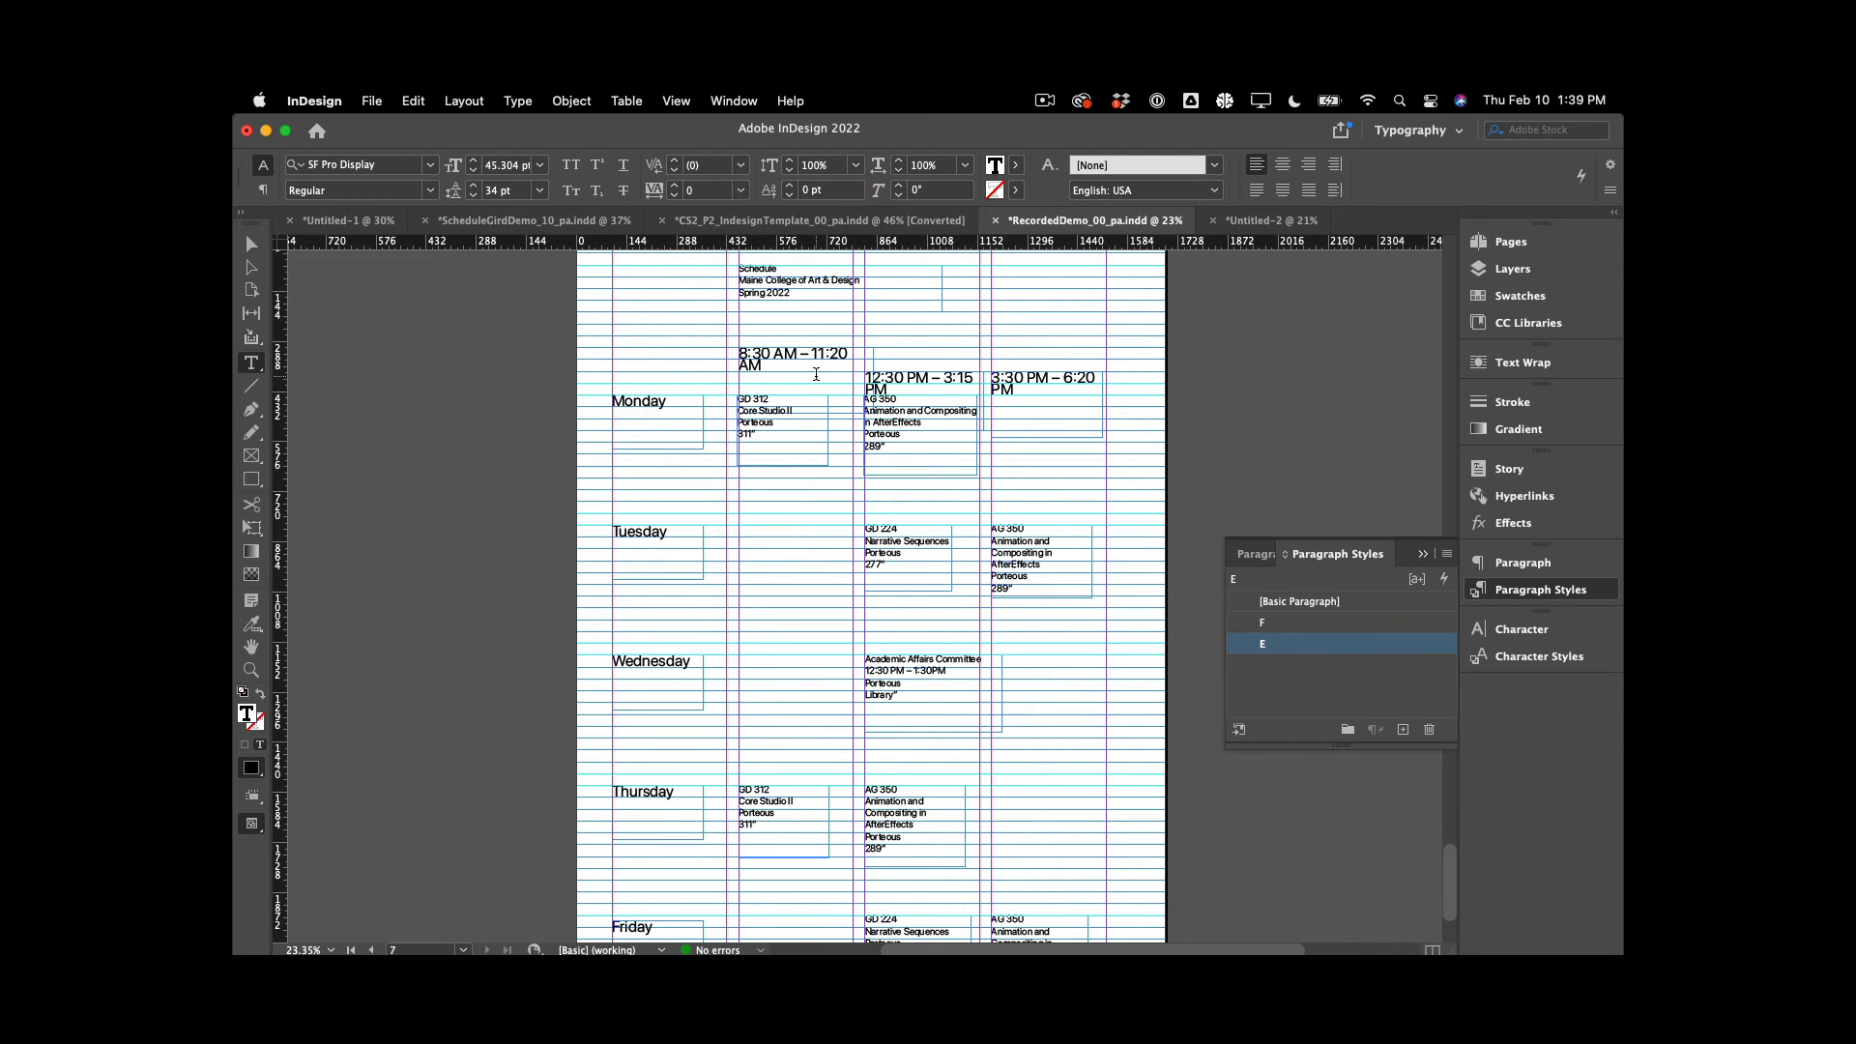
key("Left")
key("Return")
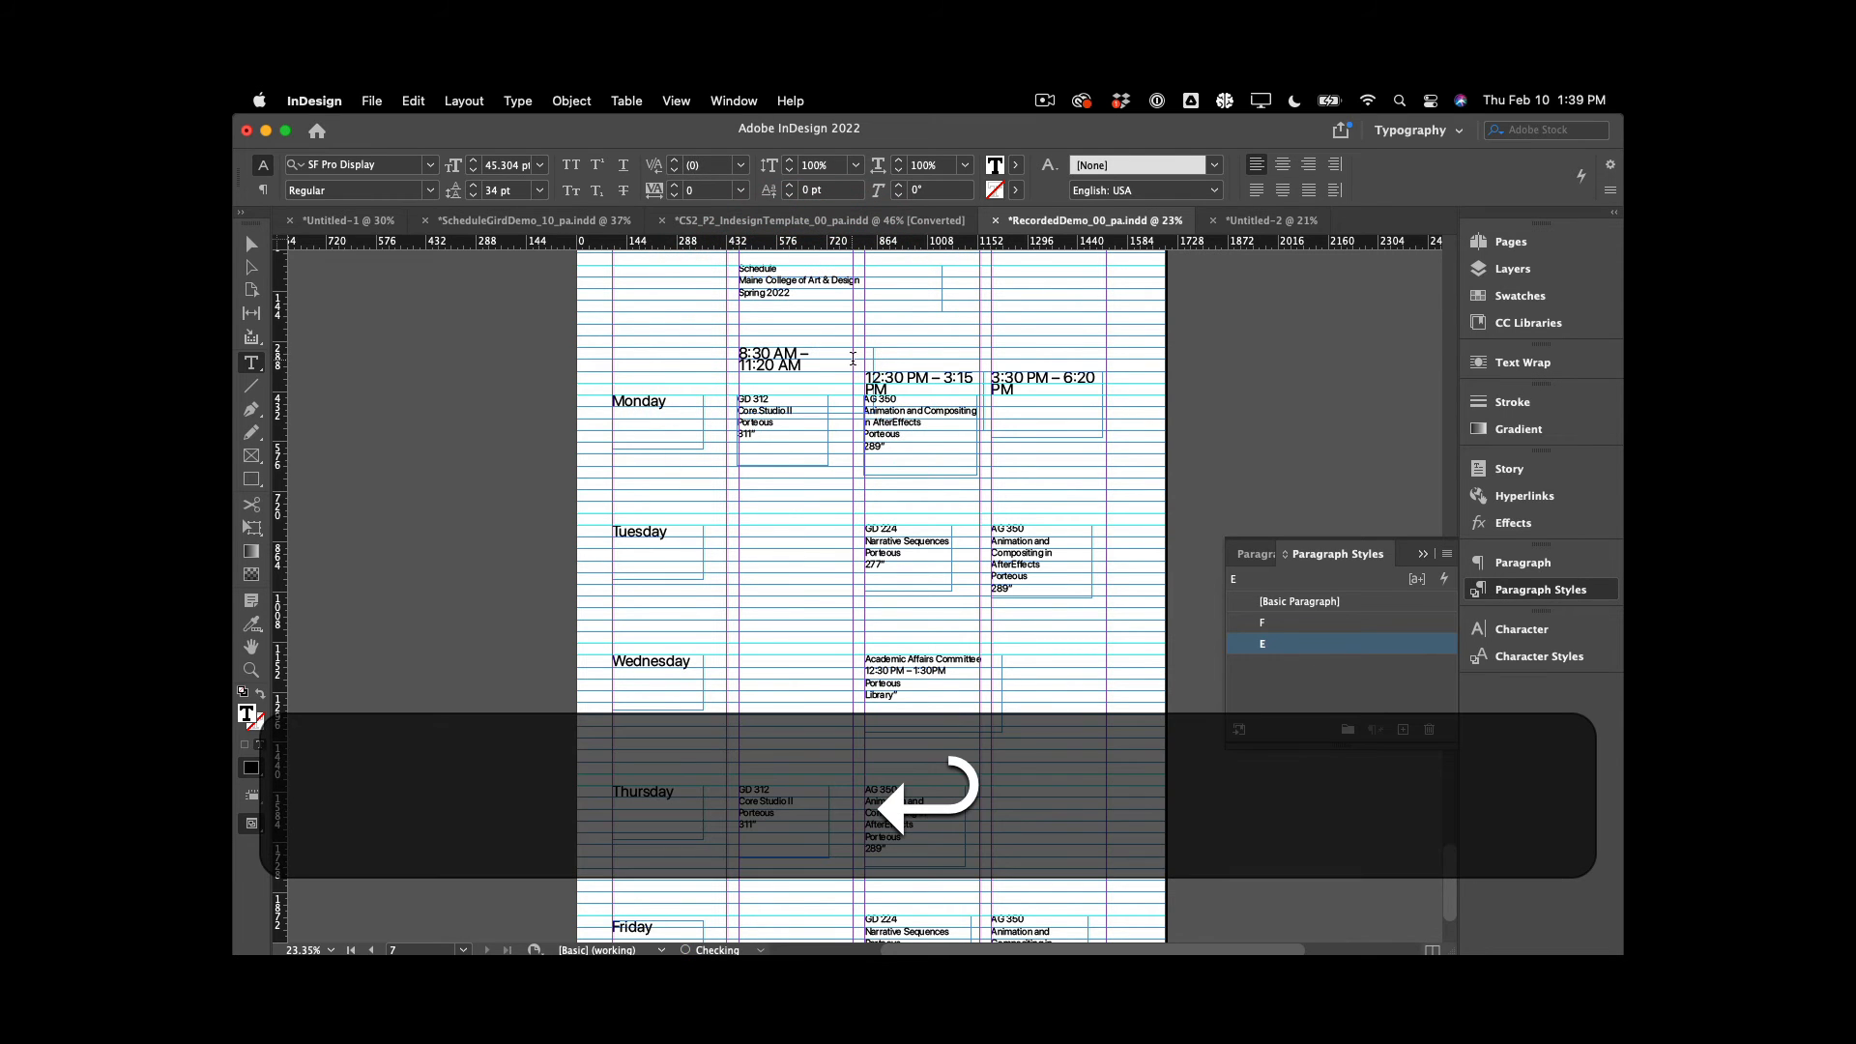
left_click(251, 246)
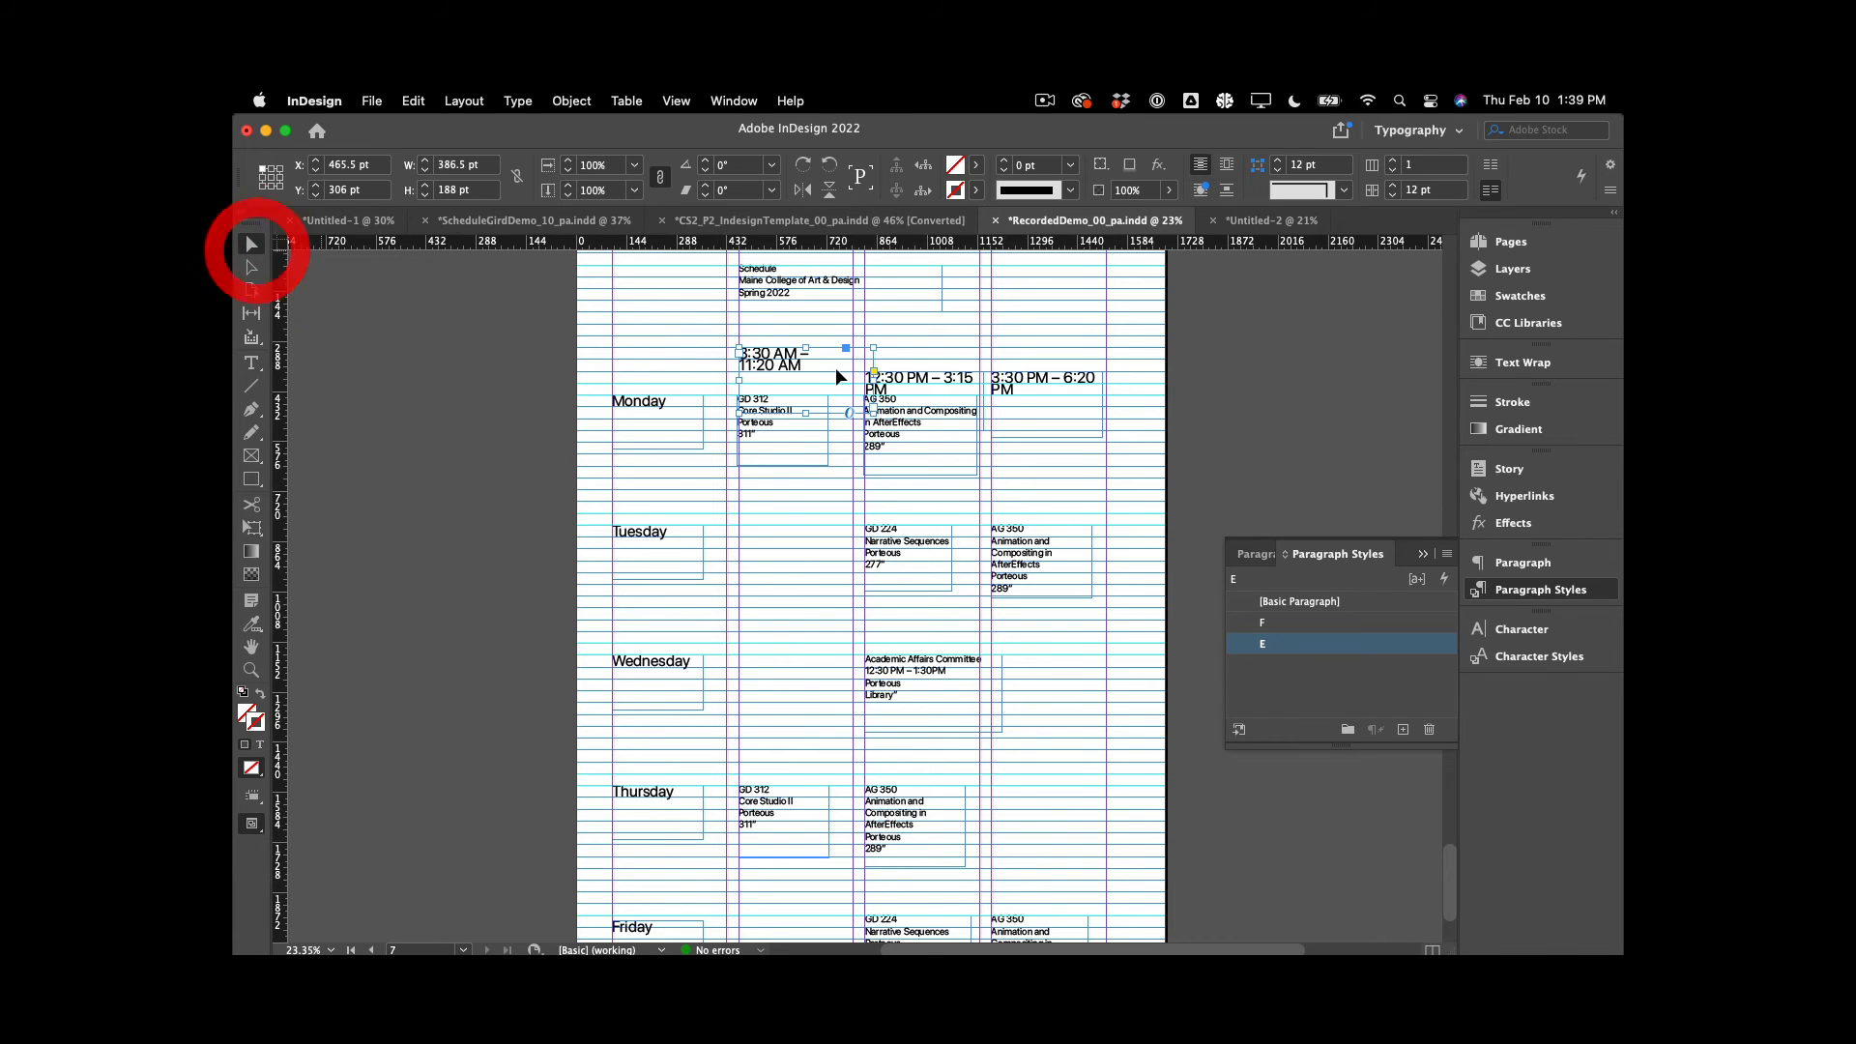
Resize the 12:30 PM heading's frame to Y 306 pt and 102 pt high, and Monday's GD 312 frame to 329.5 by 340 pt
left_click(909, 373)
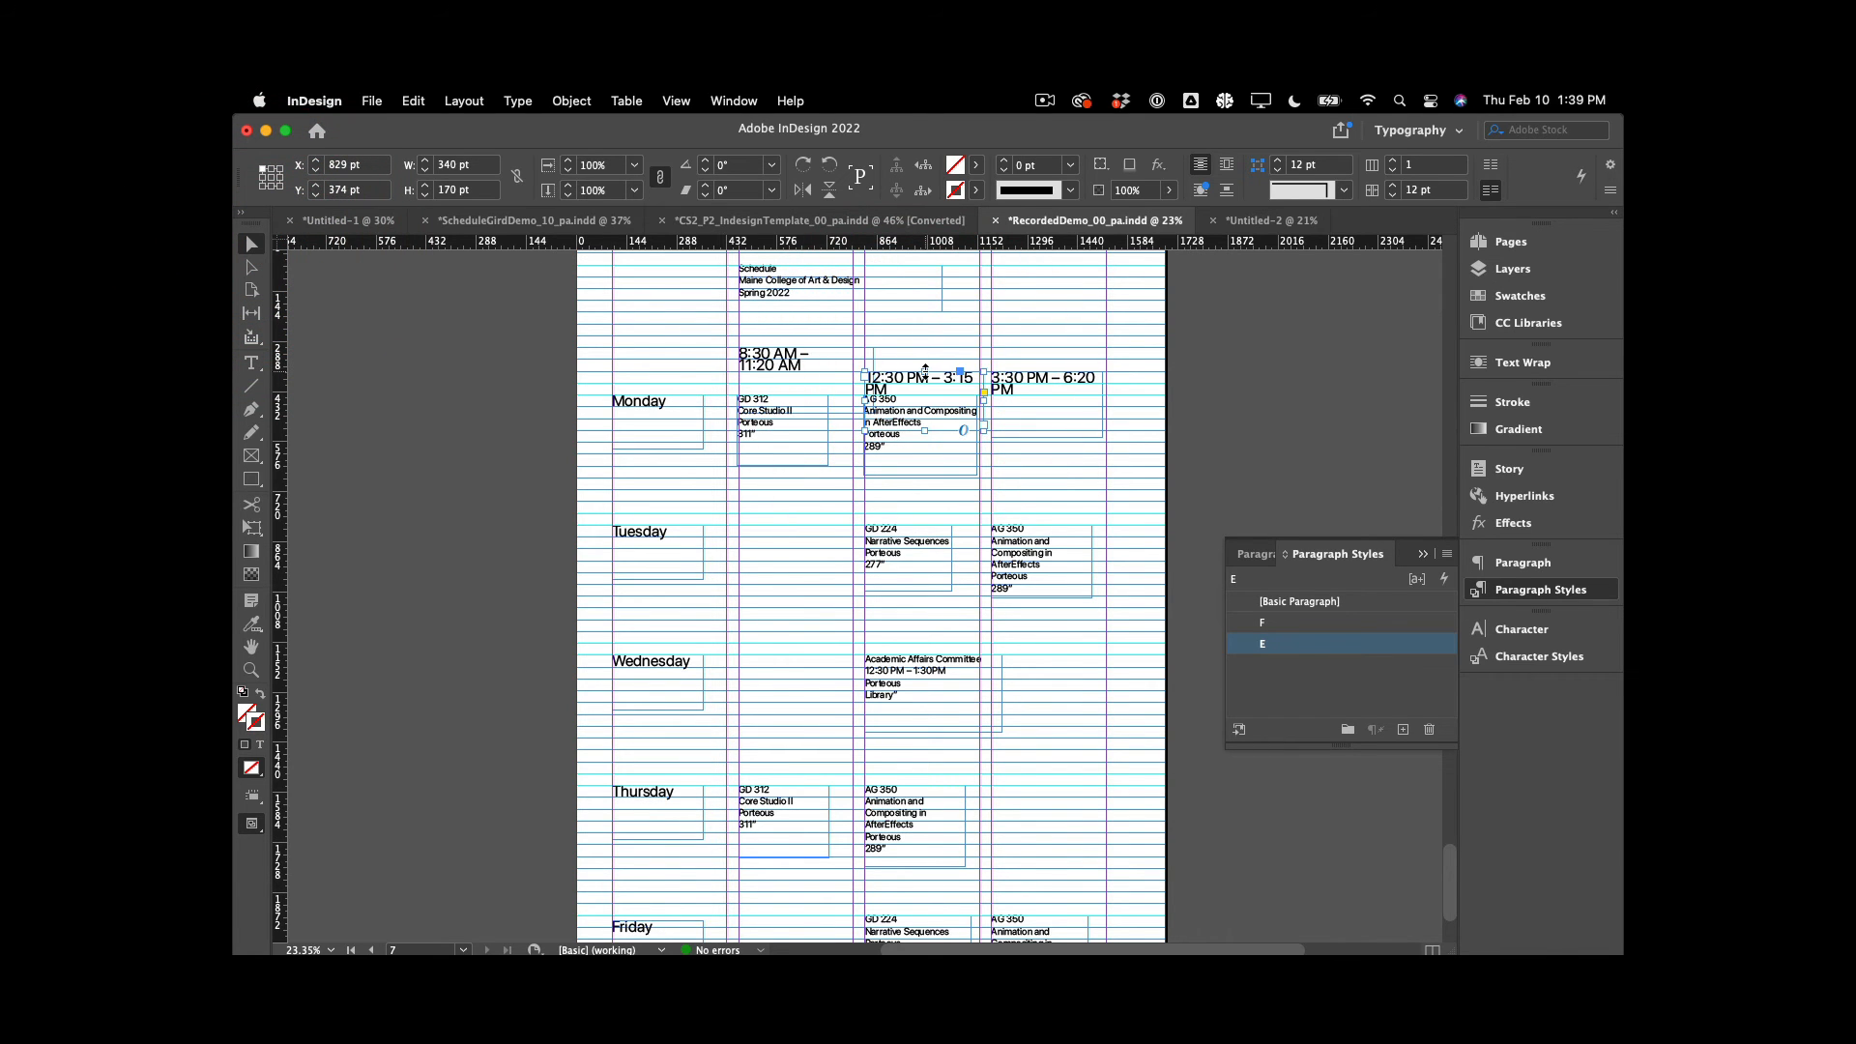
left_click_drag(925, 372, 925, 347)
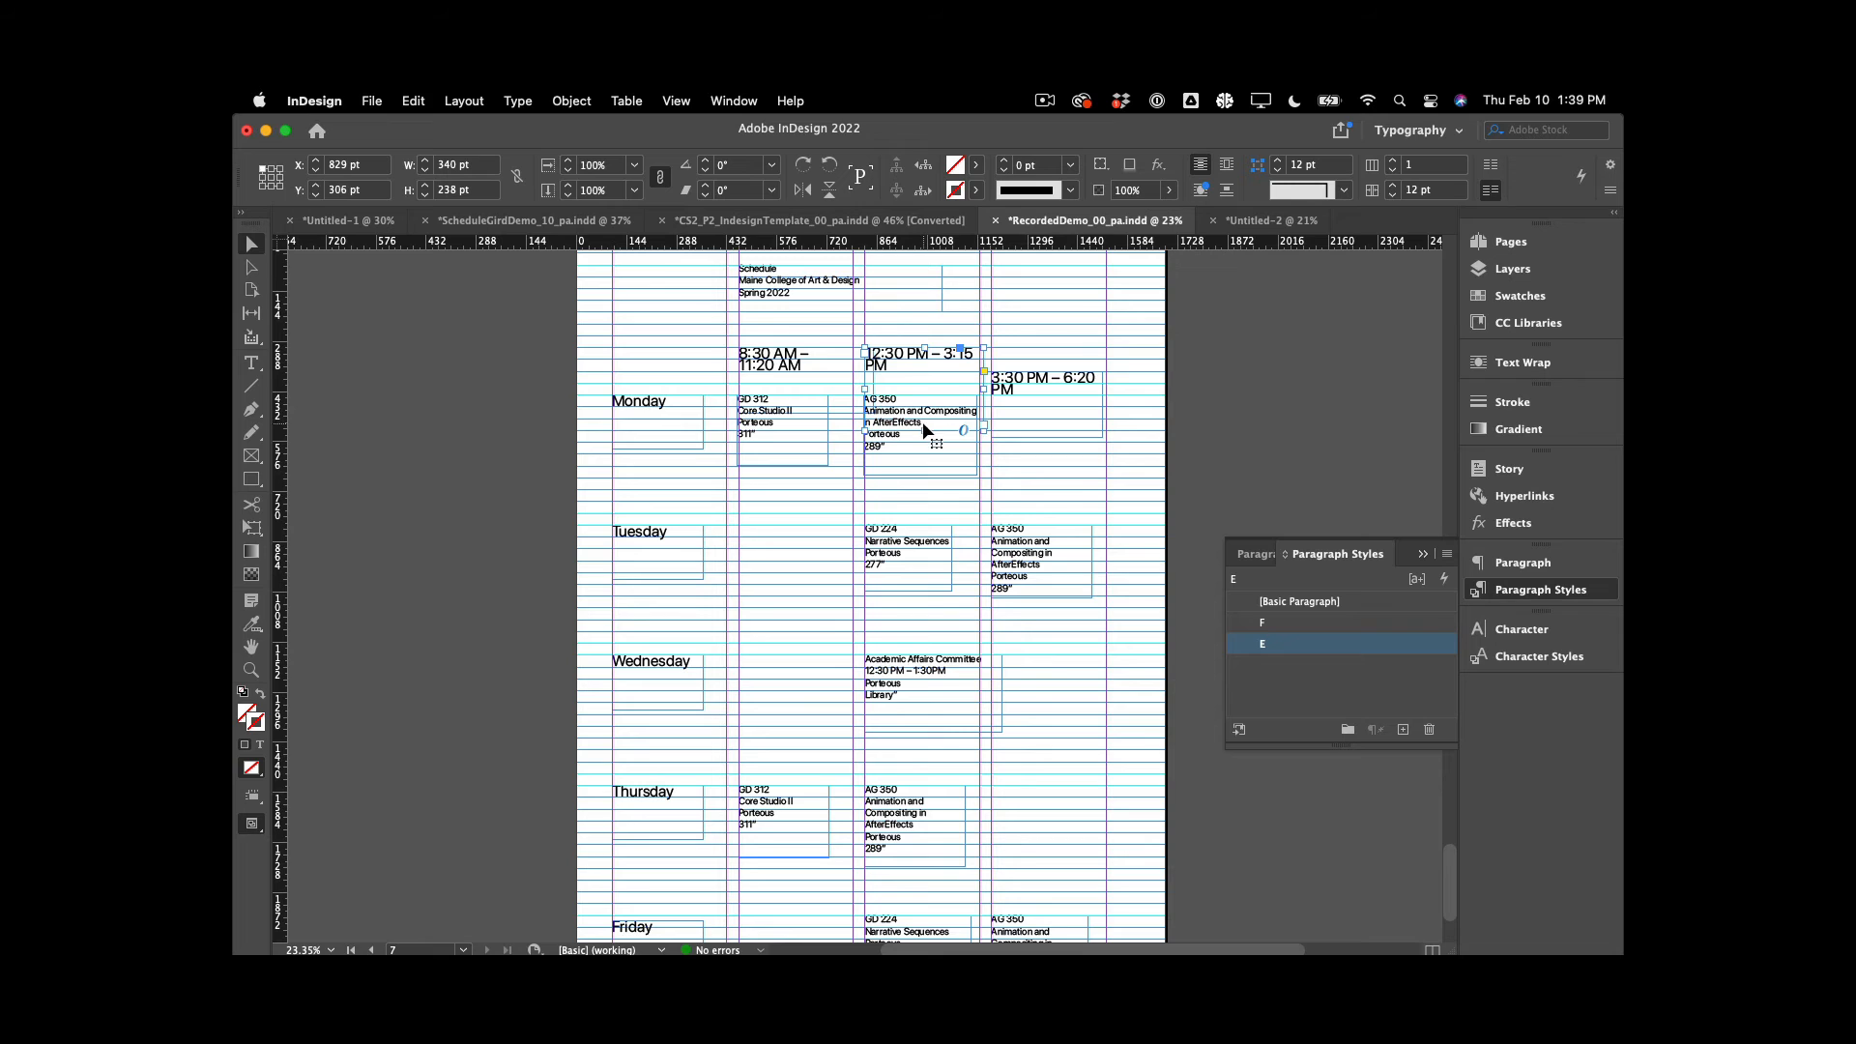
left_click_drag(924, 430, 924, 384)
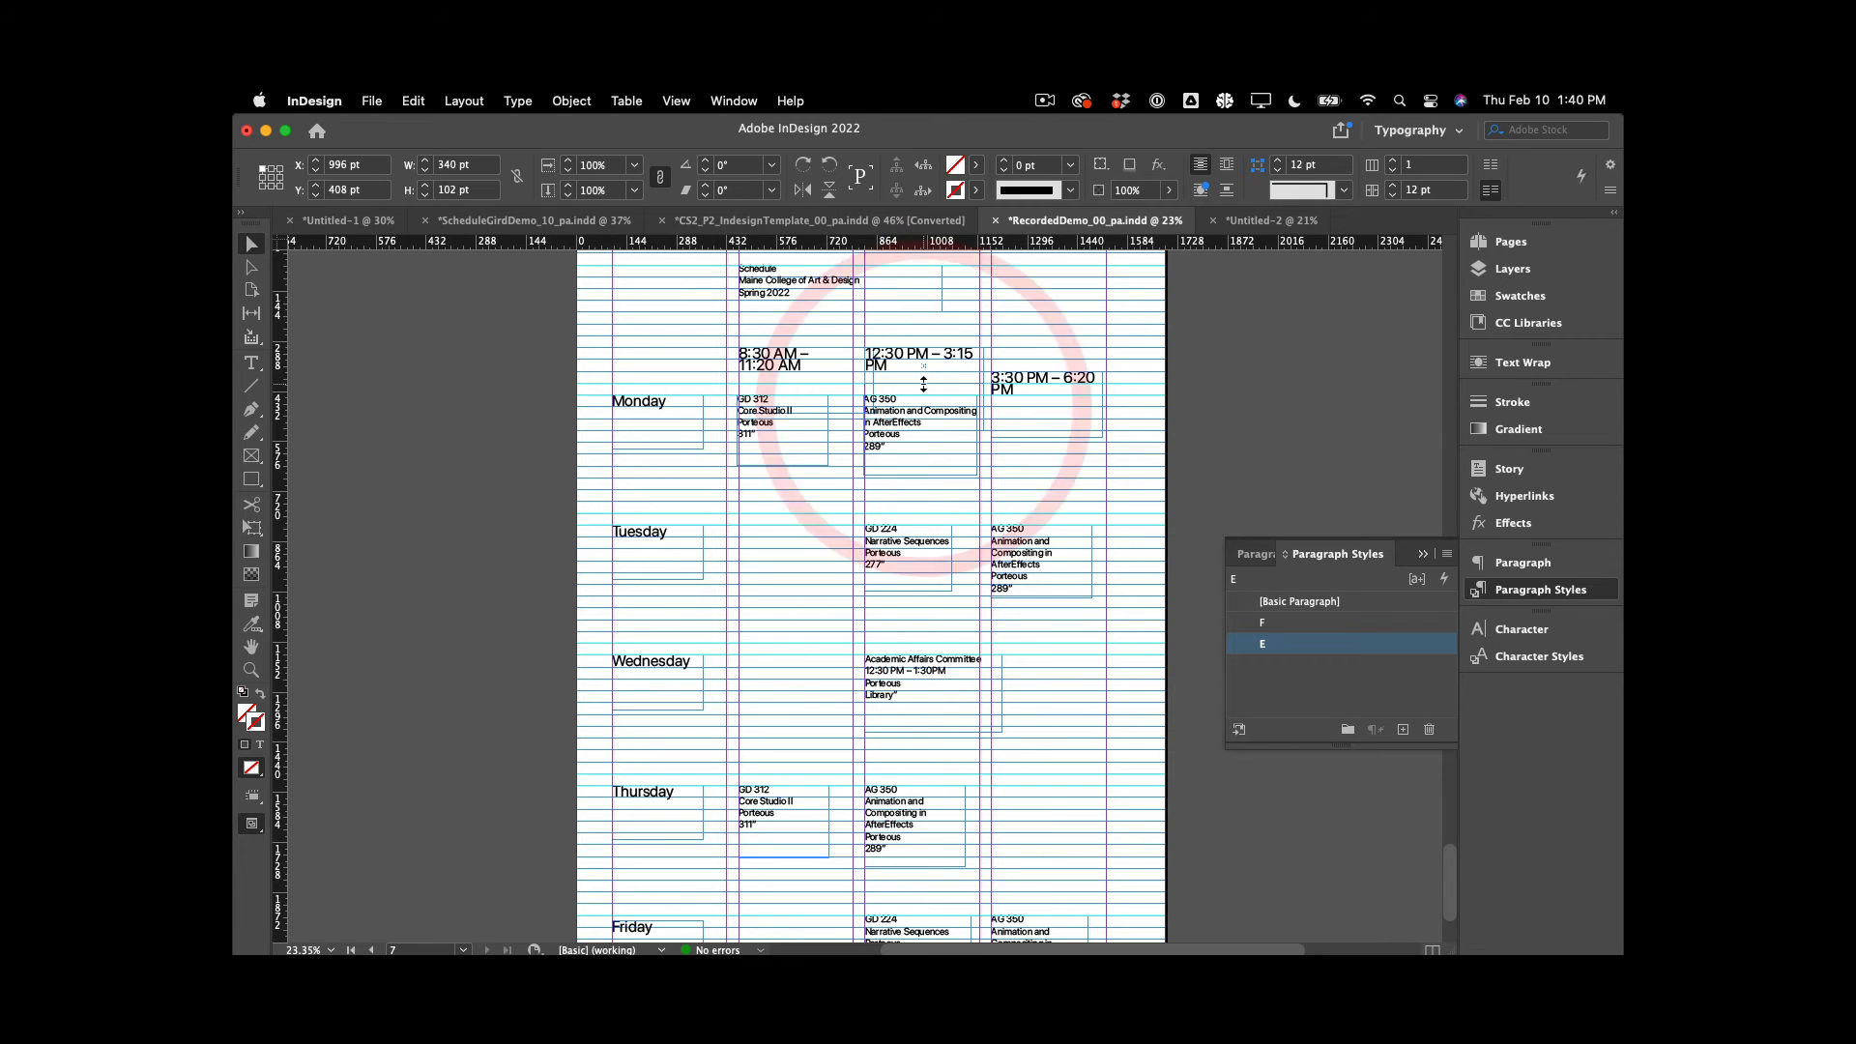
left_click(785, 452)
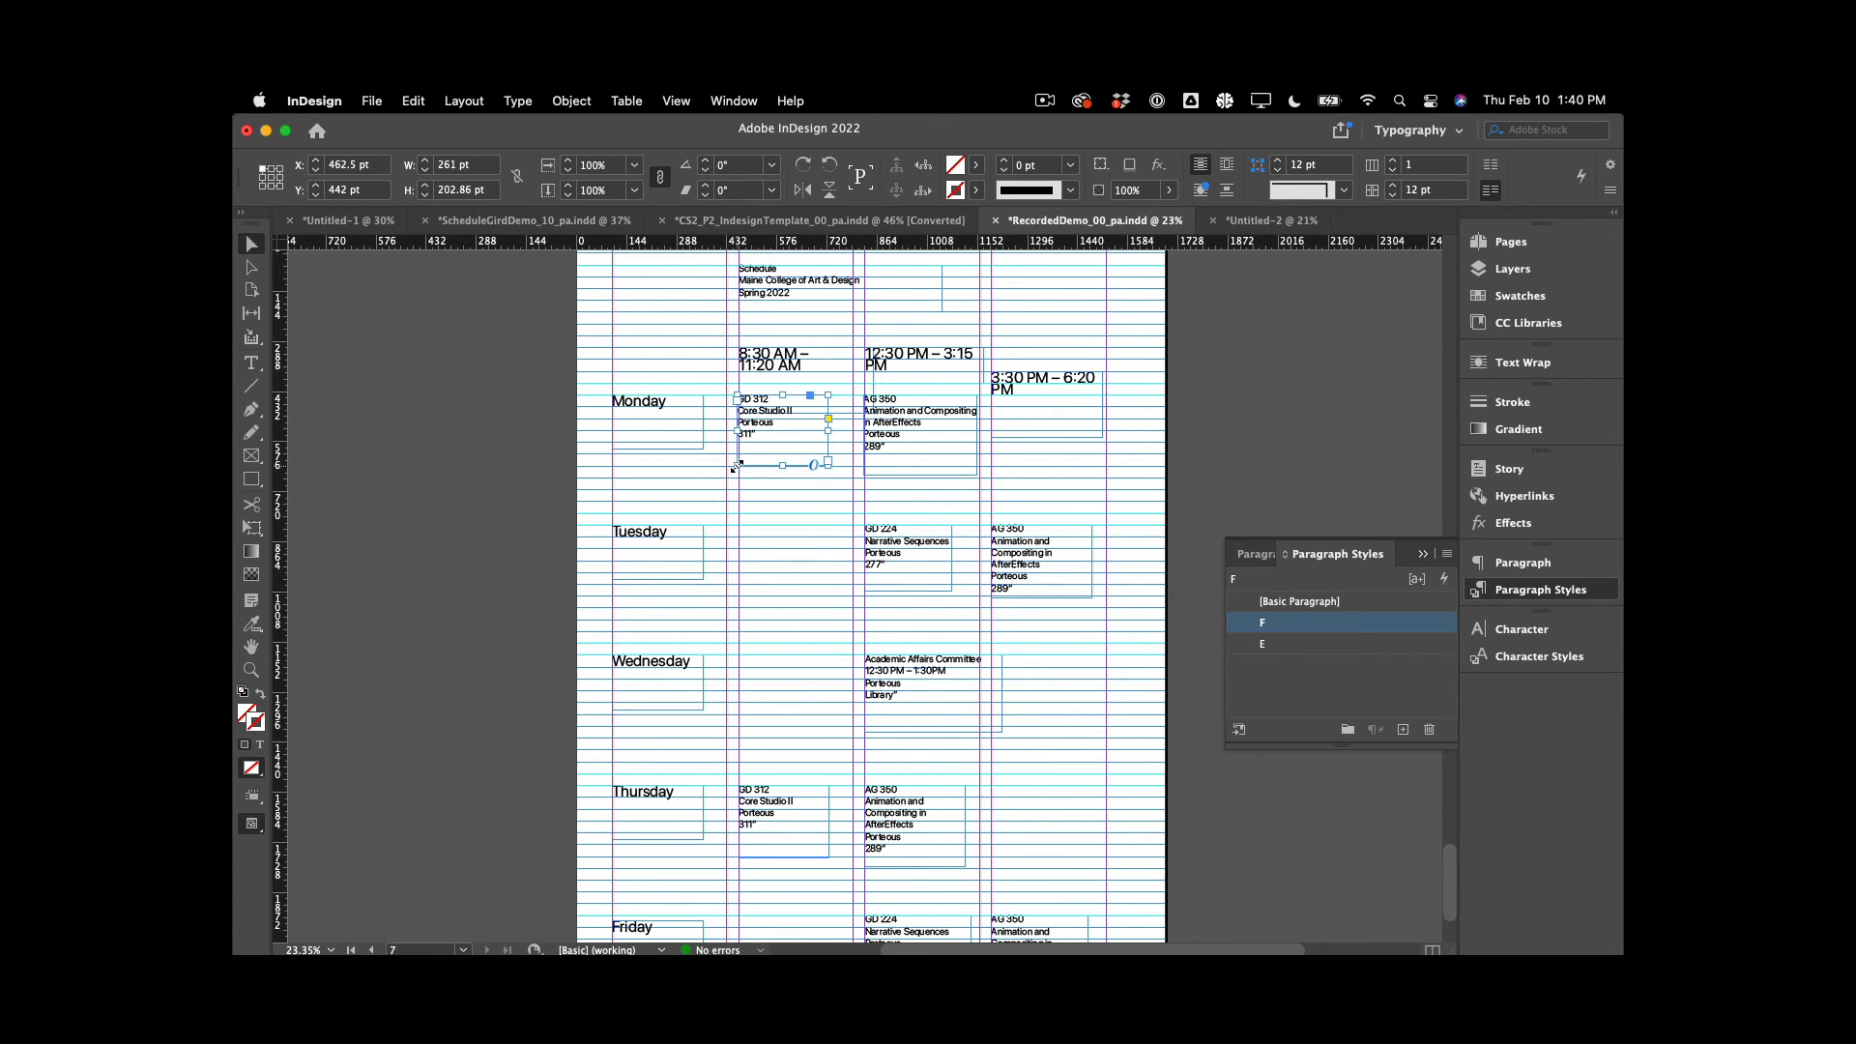
left_click_drag(735, 466, 853, 516)
Break the 12:30 PM heading onto a second line before 3:15 PM
left_click(930, 366)
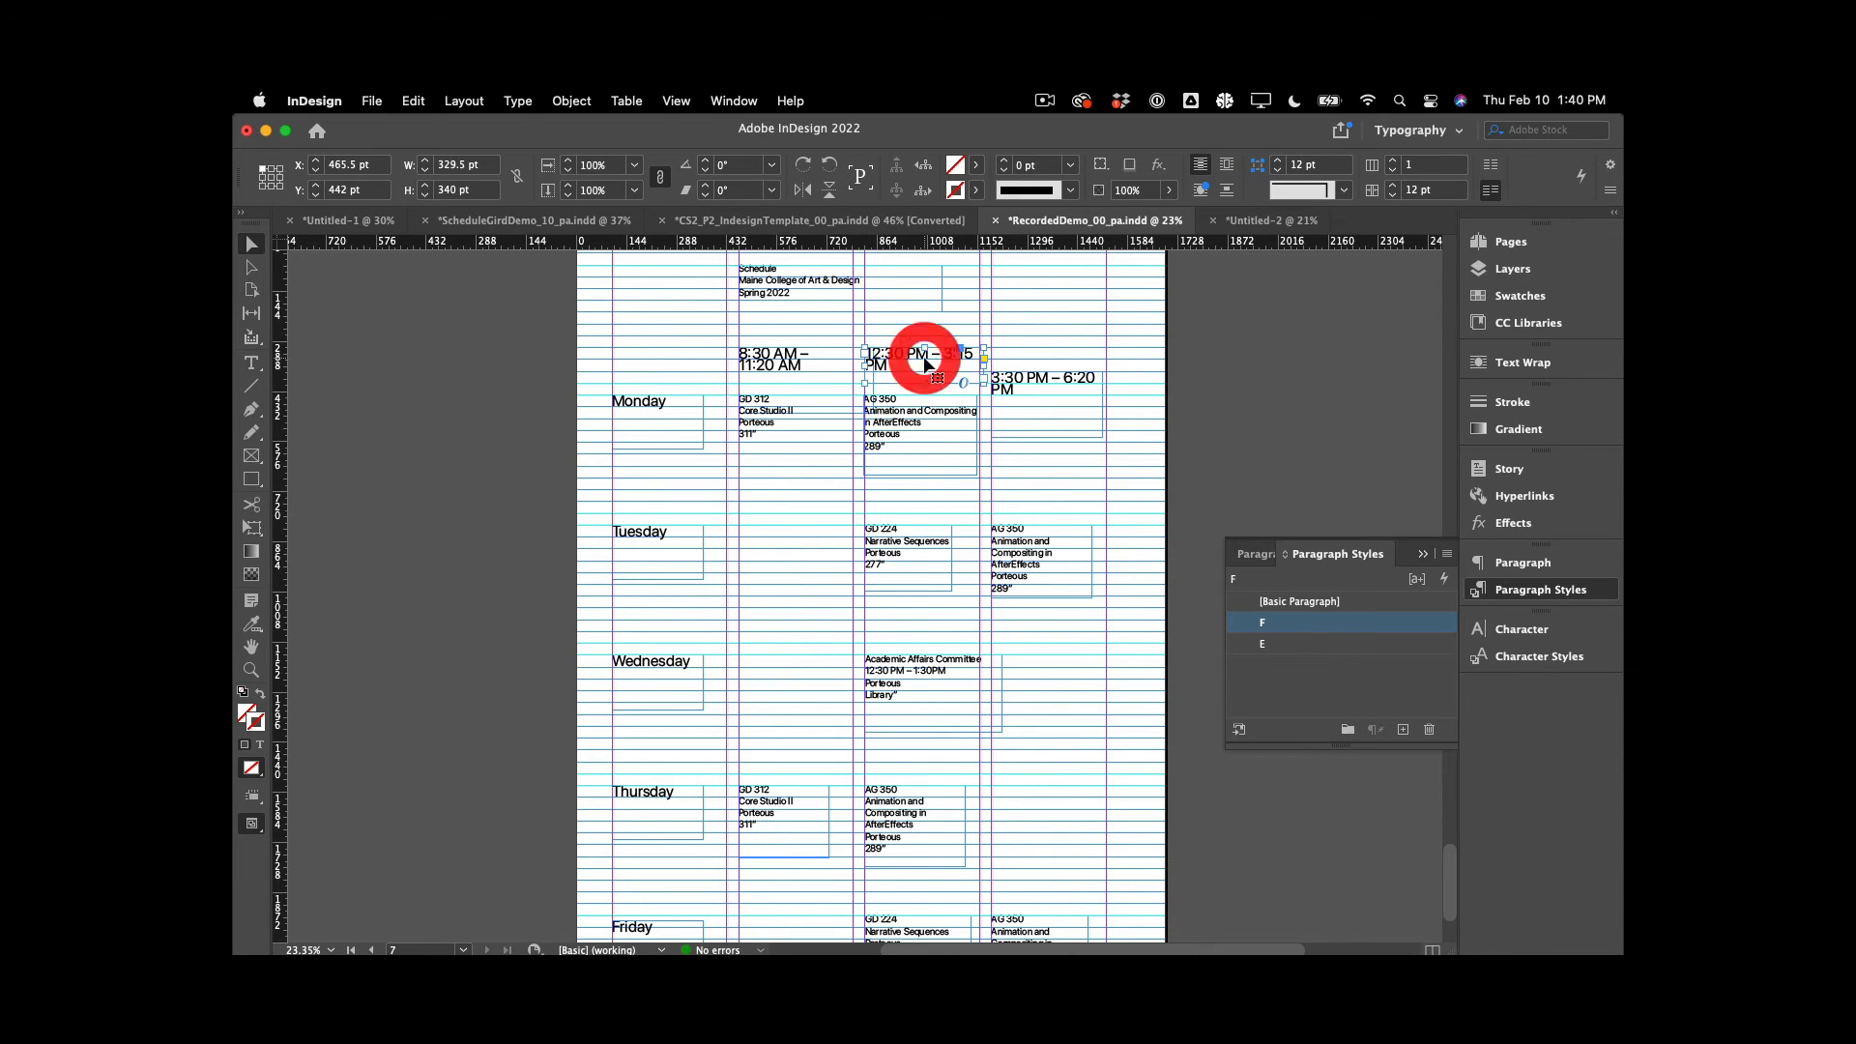
double_click(942, 365)
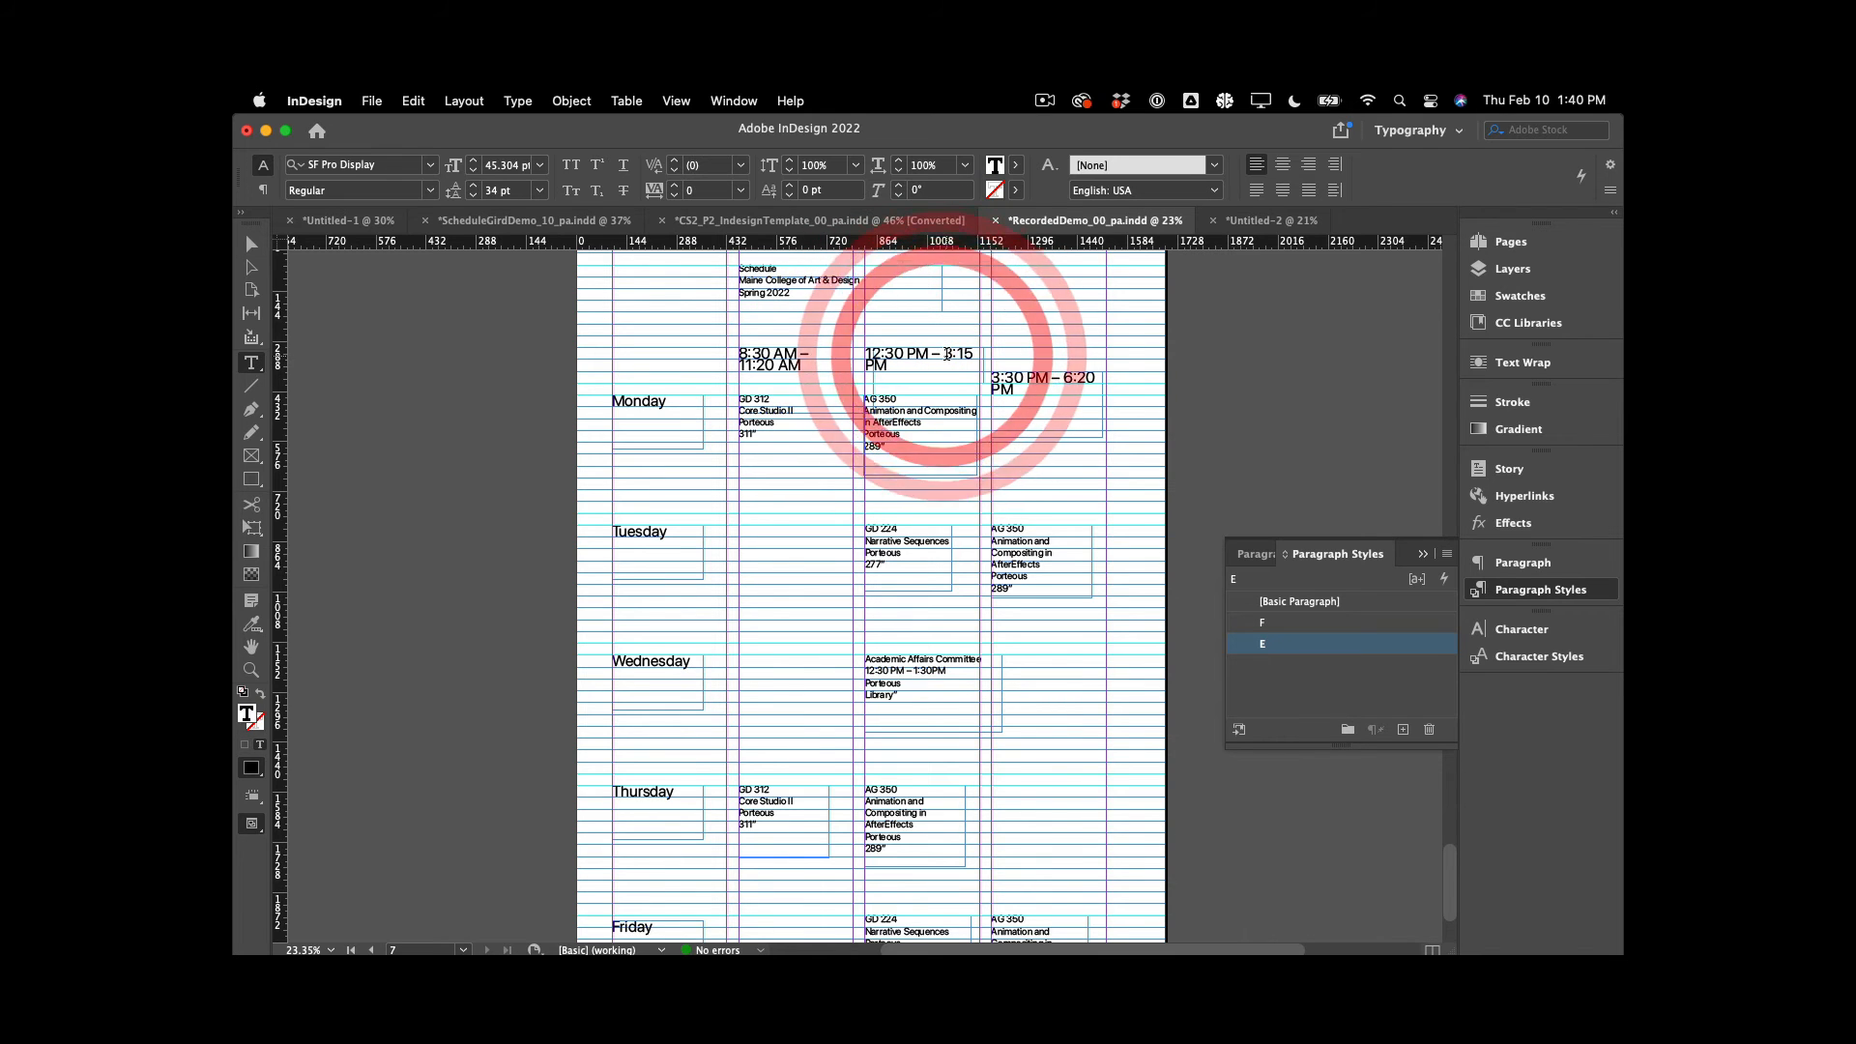
key("Right")
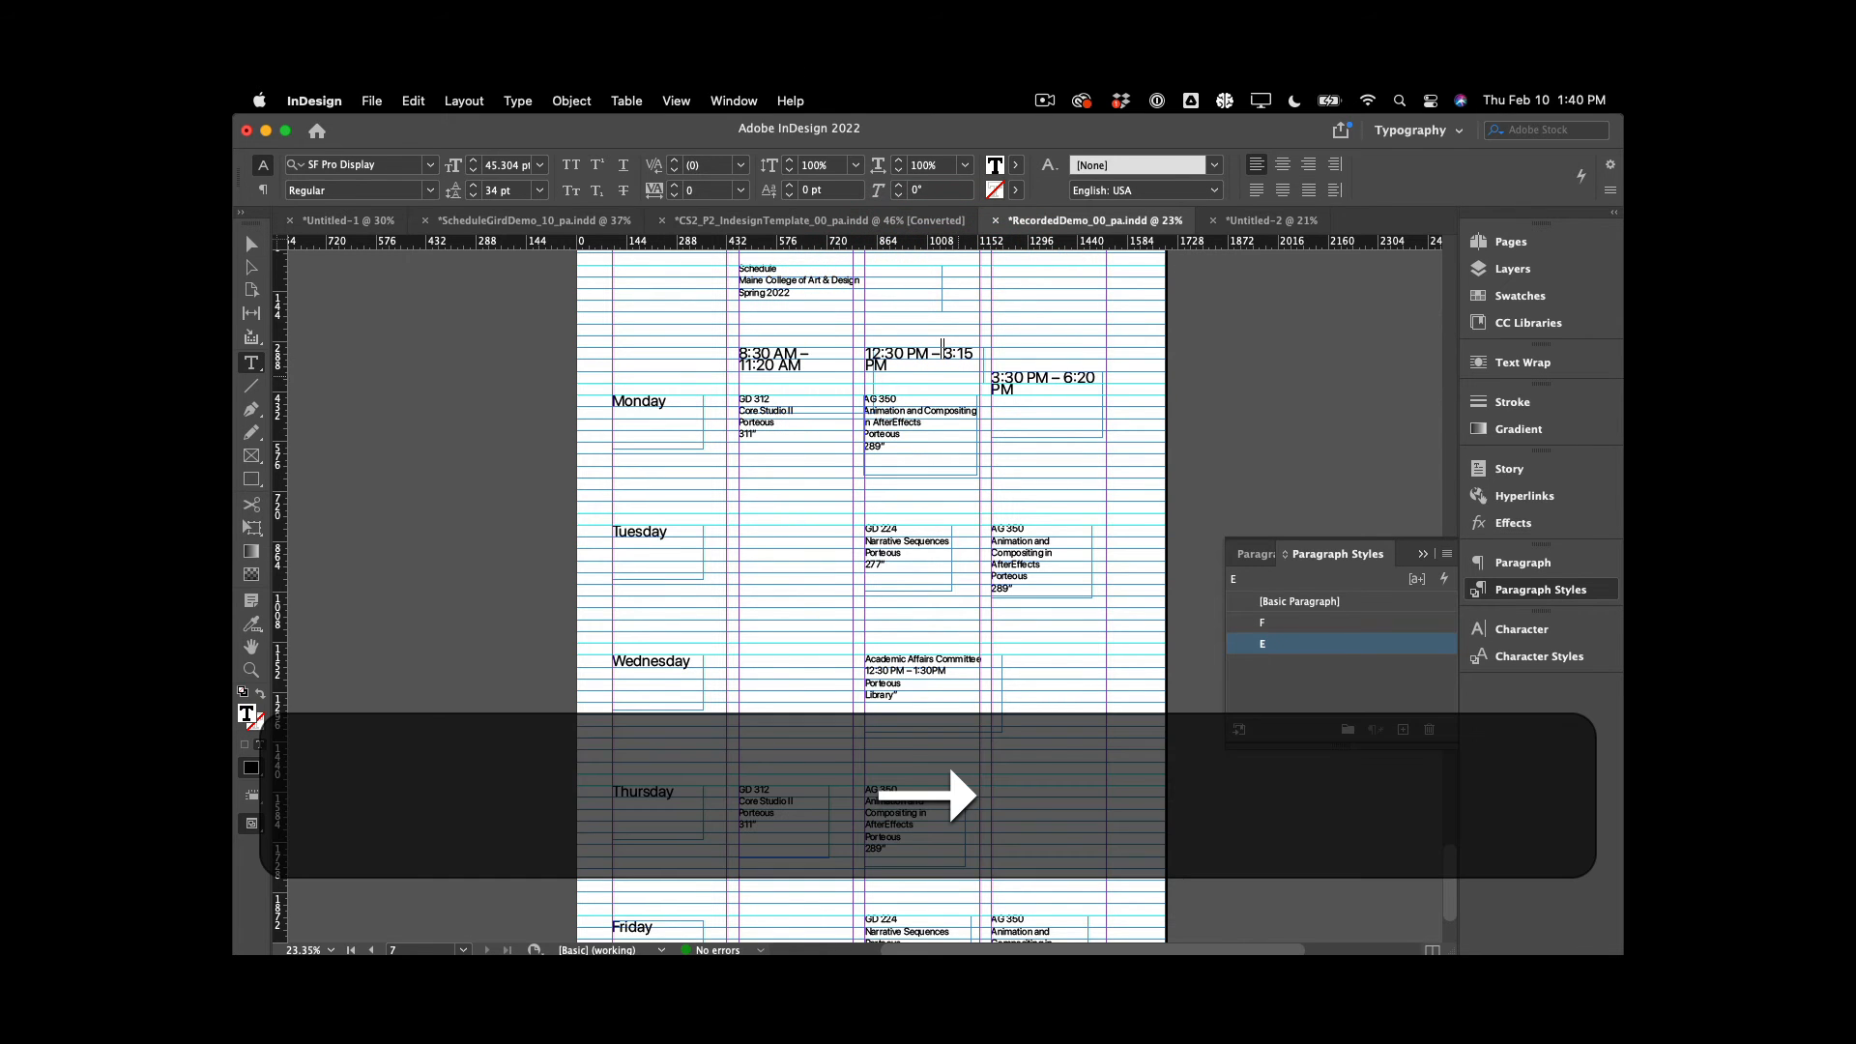
key("BackSpace")
key("BackSpace")
key("Return")
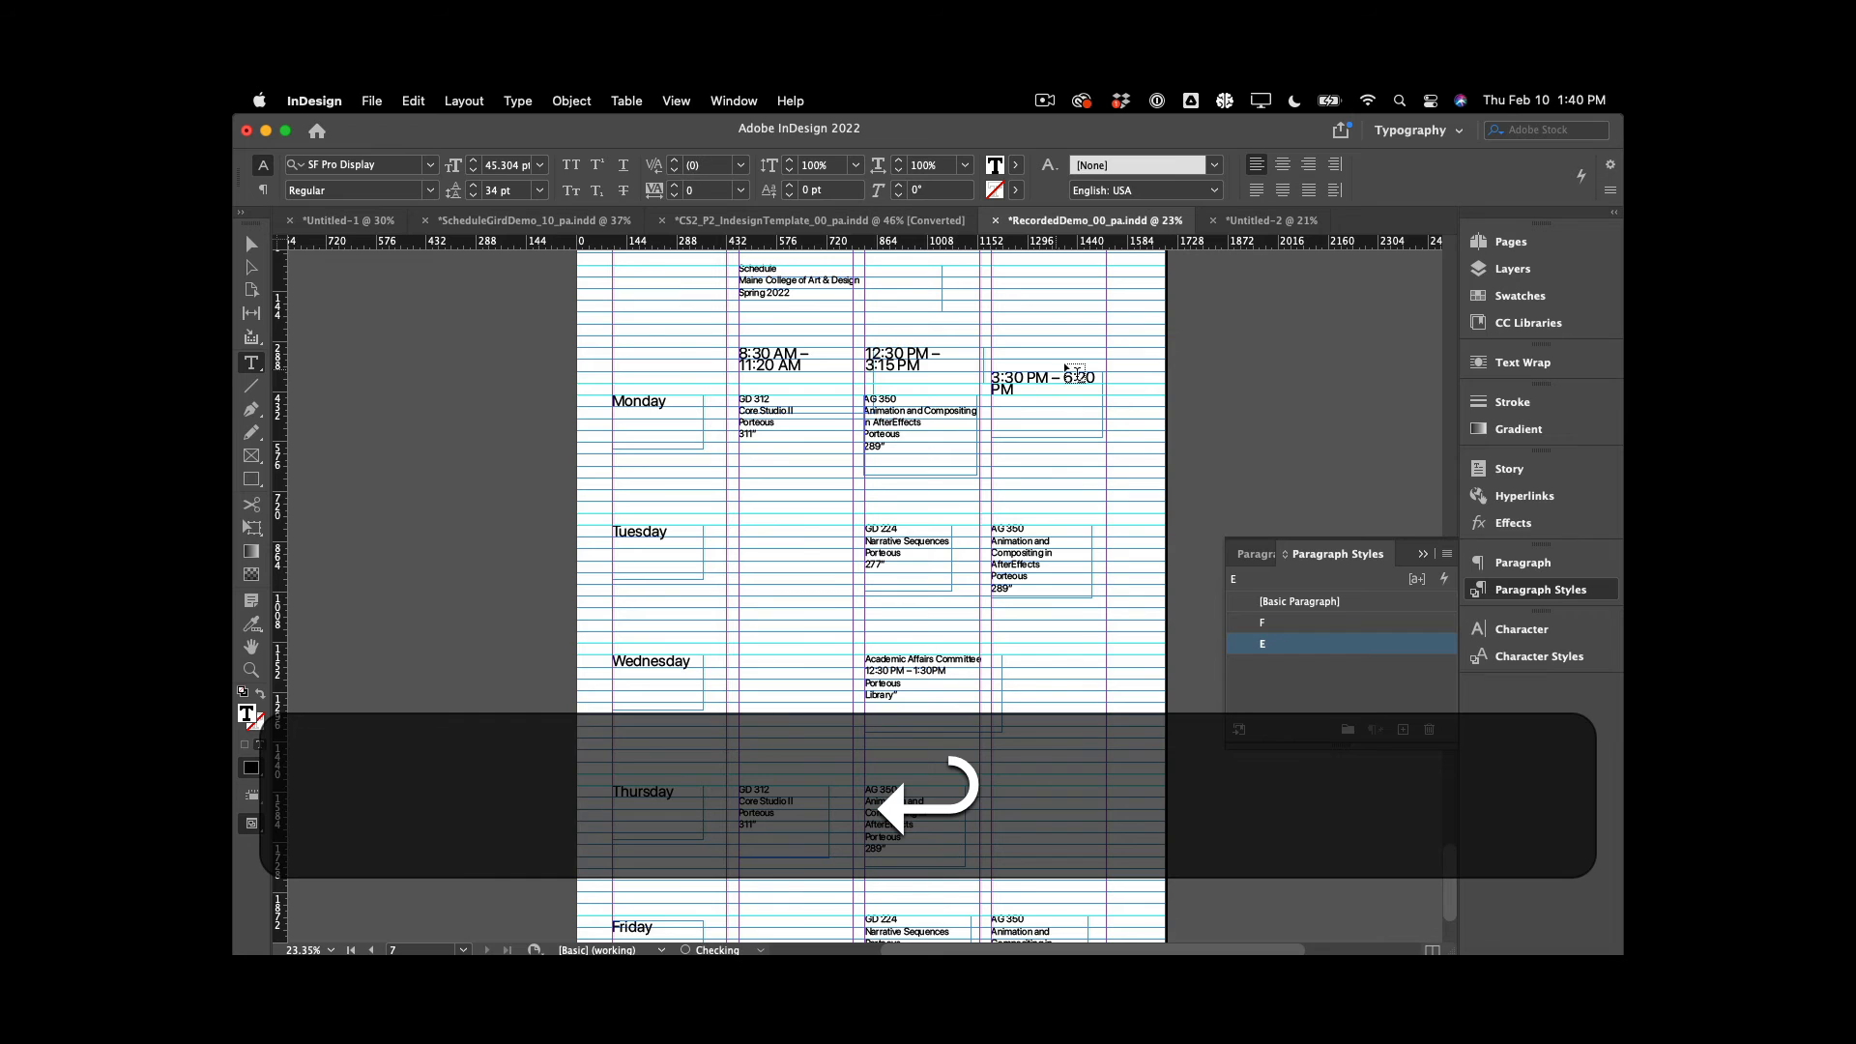
left_click(253, 245)
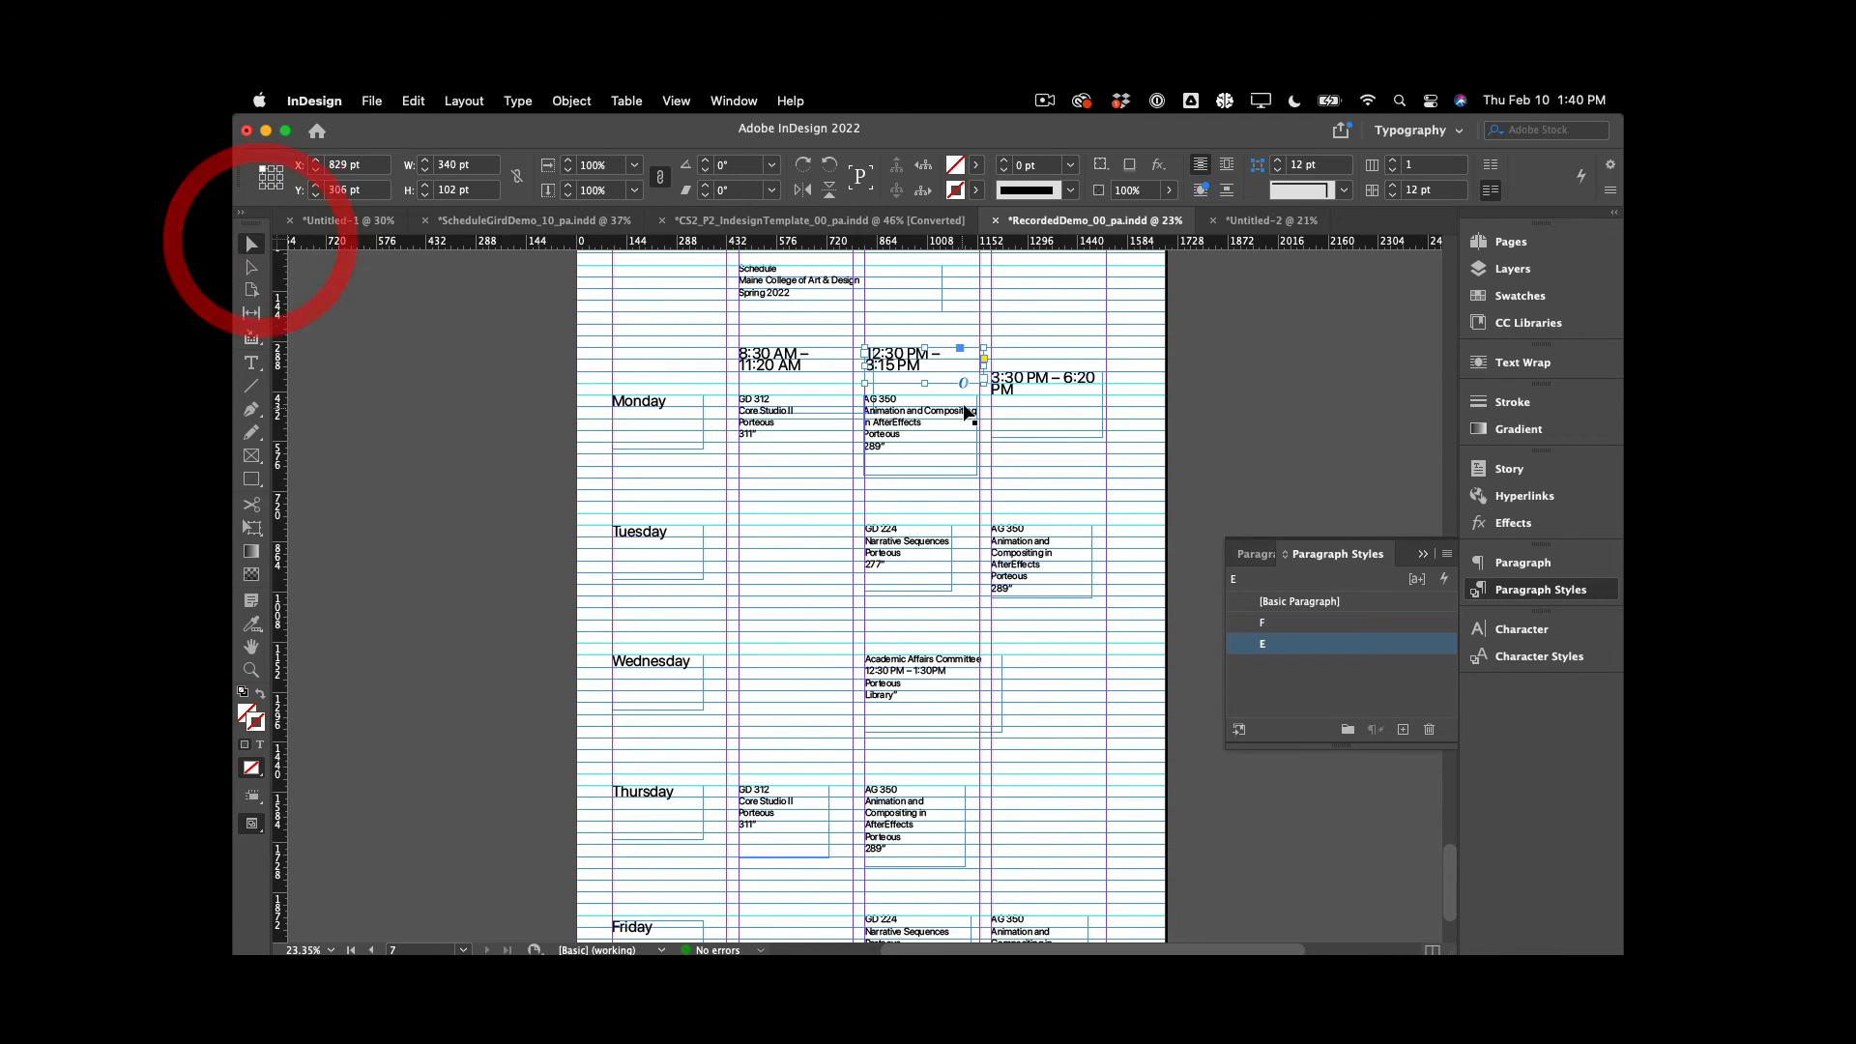
Extend the 3:30 PM heading's frame upward to Y 306 pt and break its text onto a new line before 6:20 PM
left_click(1063, 379)
left_click_drag(1048, 371, 1048, 344)
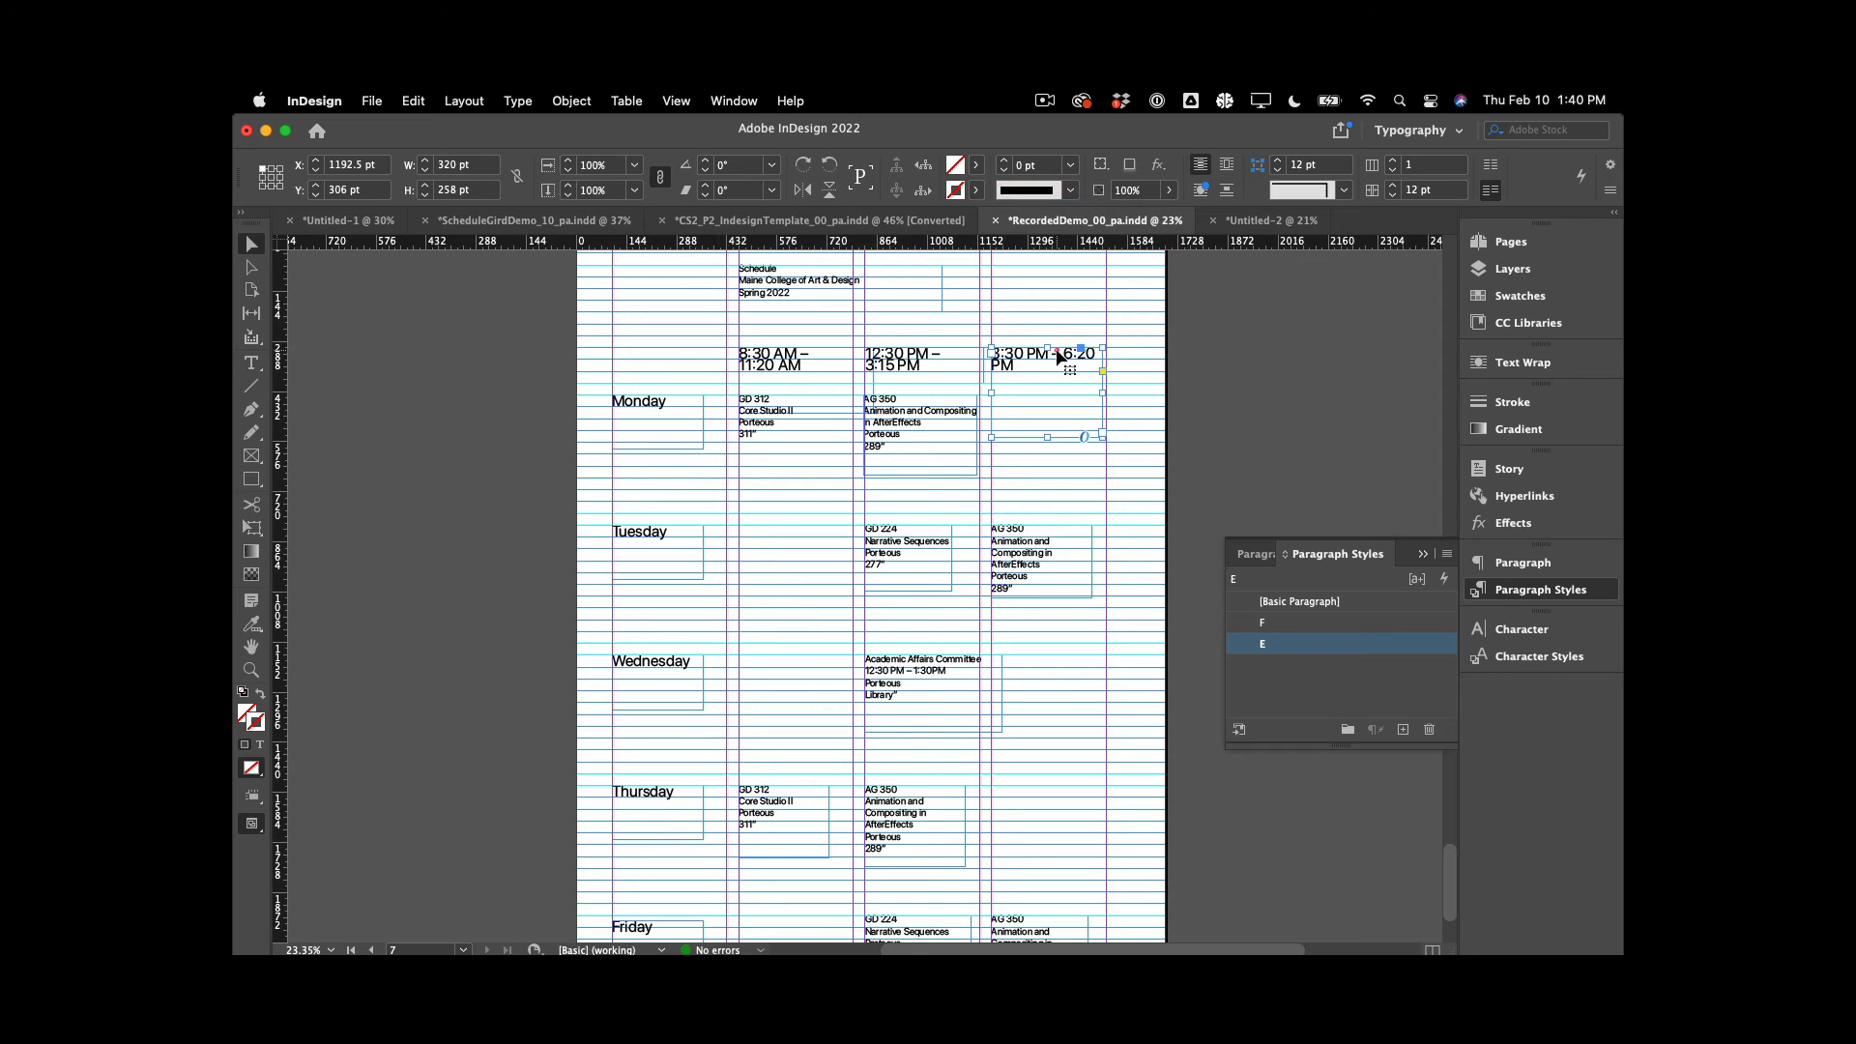
double_click(1060, 357)
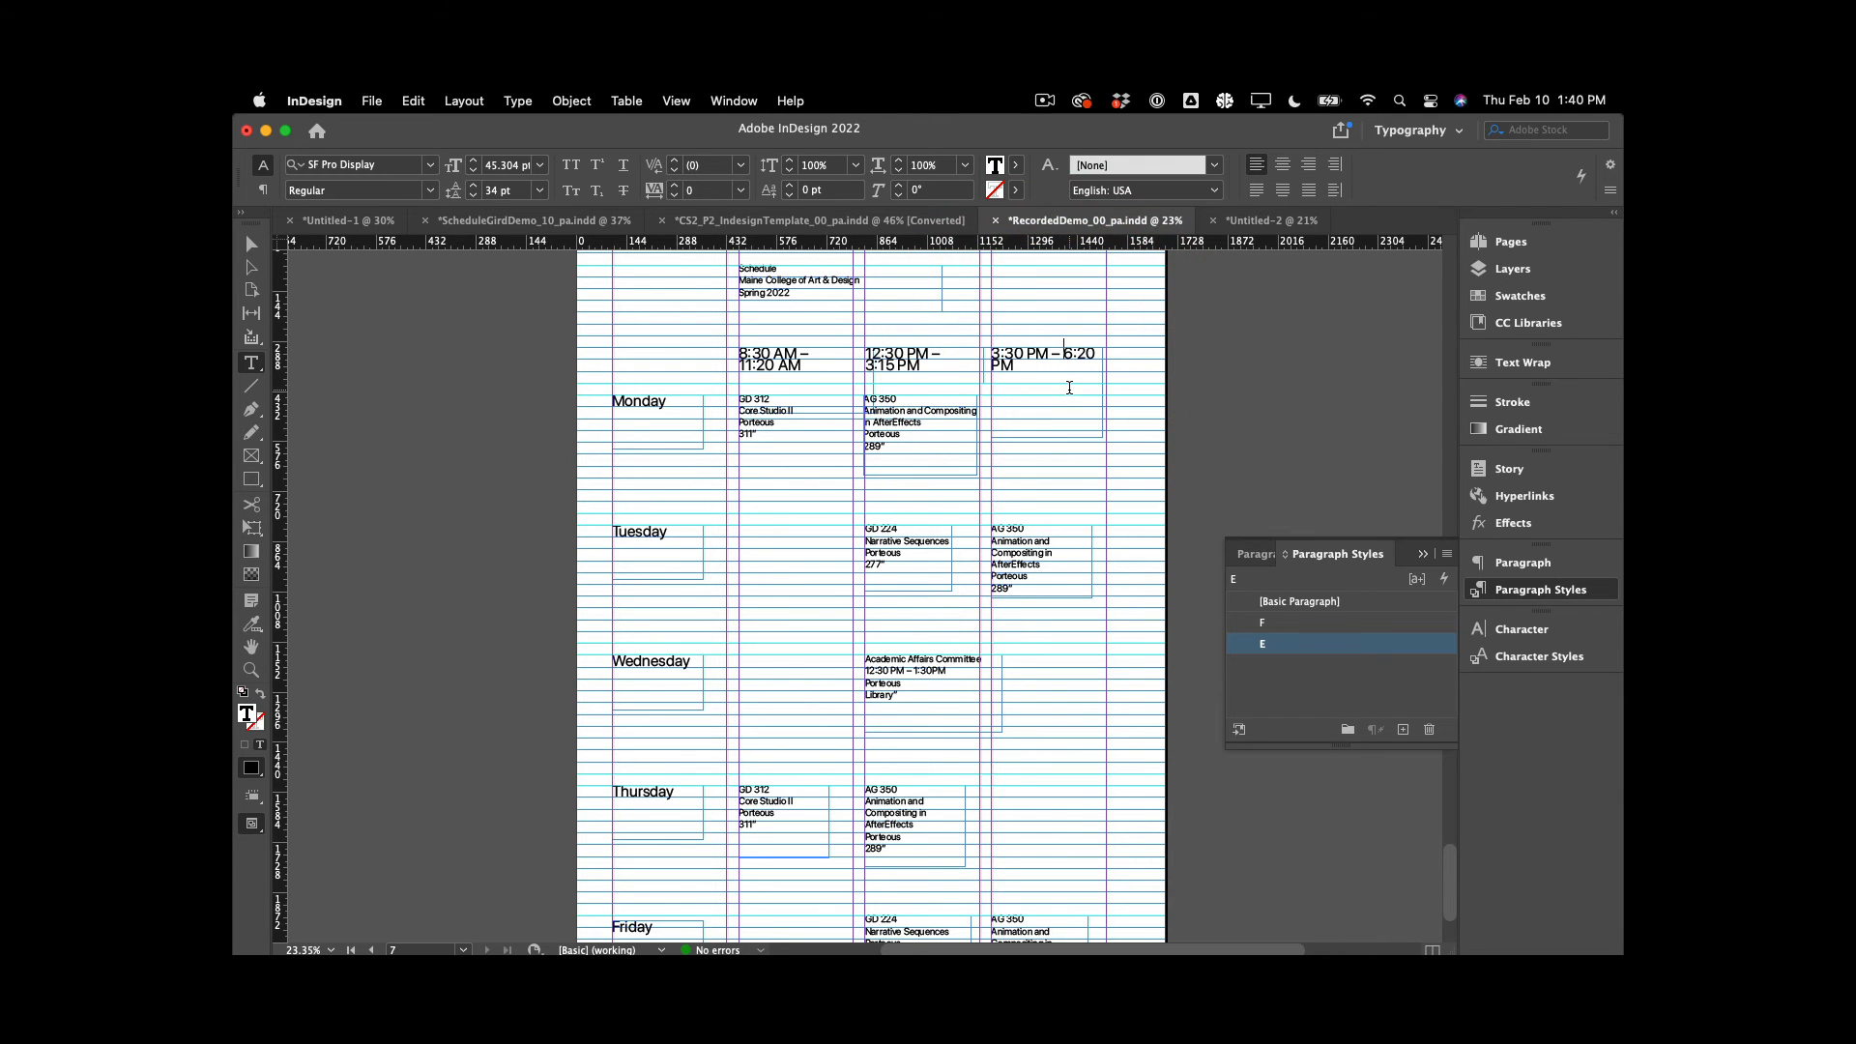
key("Return")
left_click(251, 244)
left_click(366, 333)
Check the two-line time headings on page 7 in full-screen presentation mode
key("shift+w")
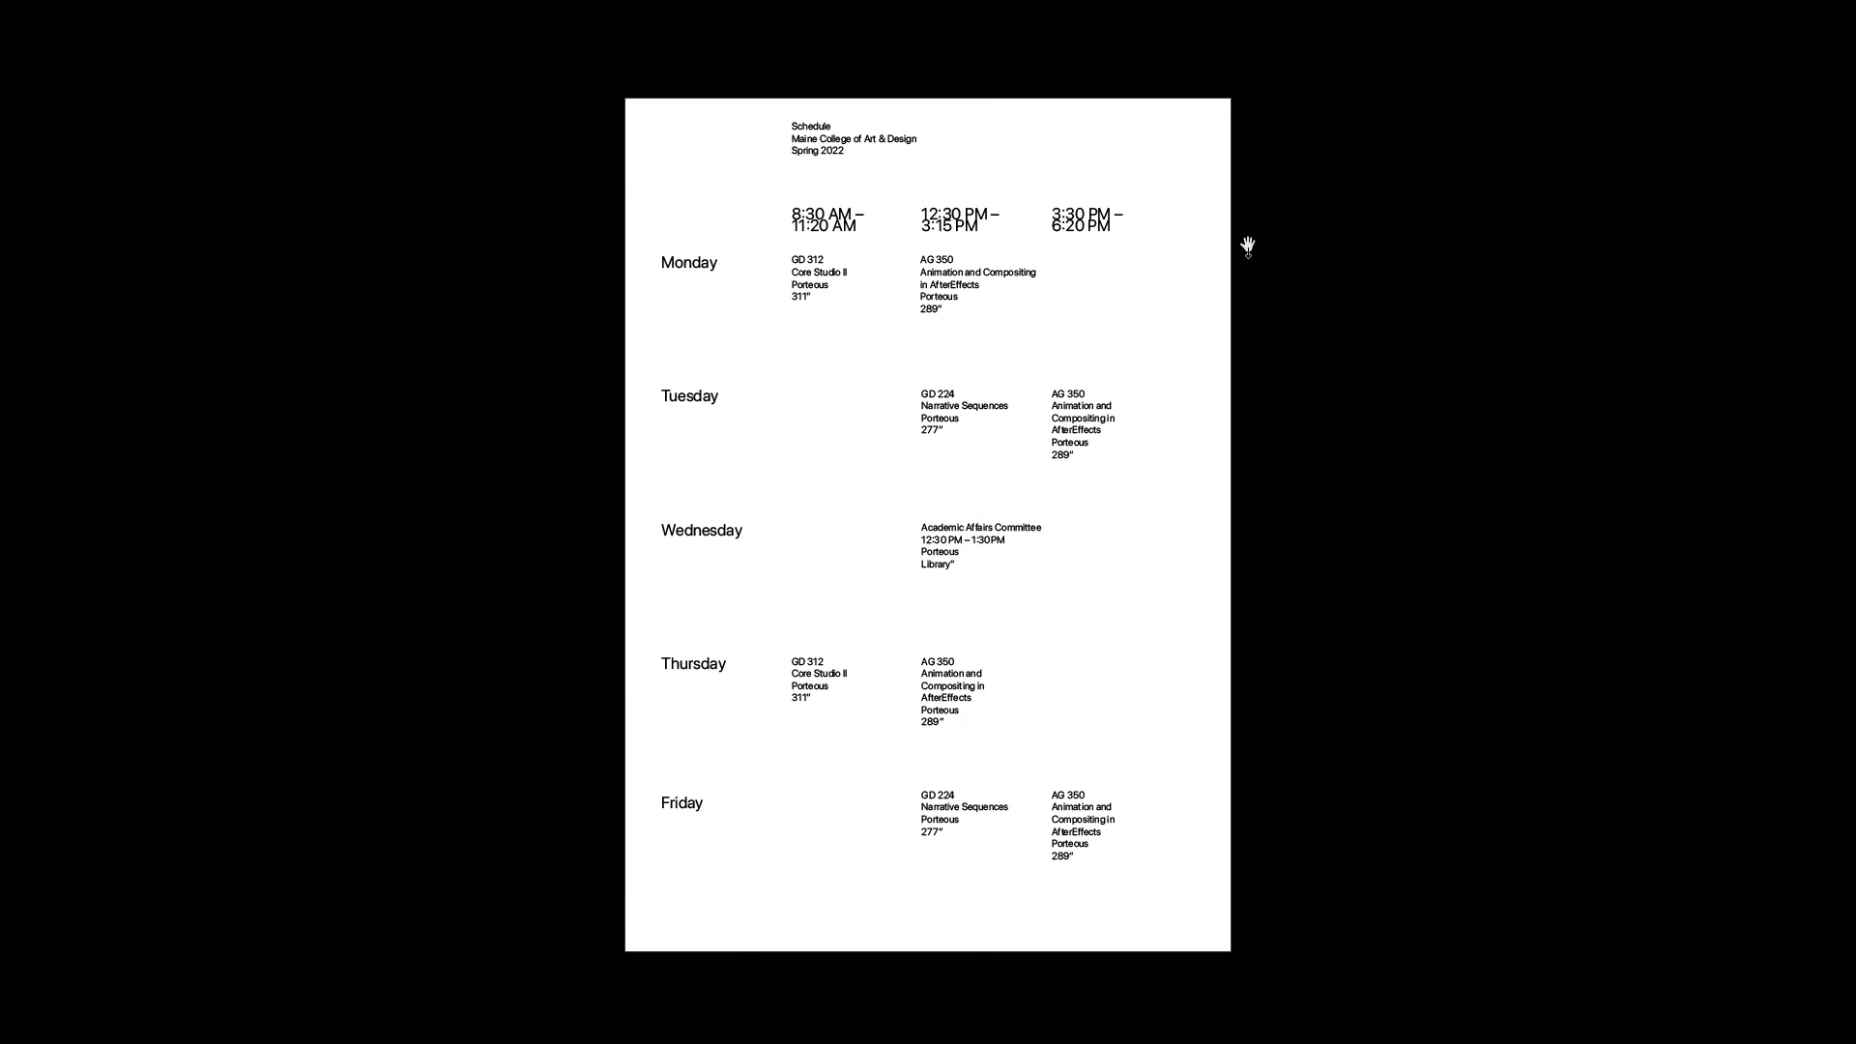
key("Escape")
scroll(1003, 319, "up", 3)
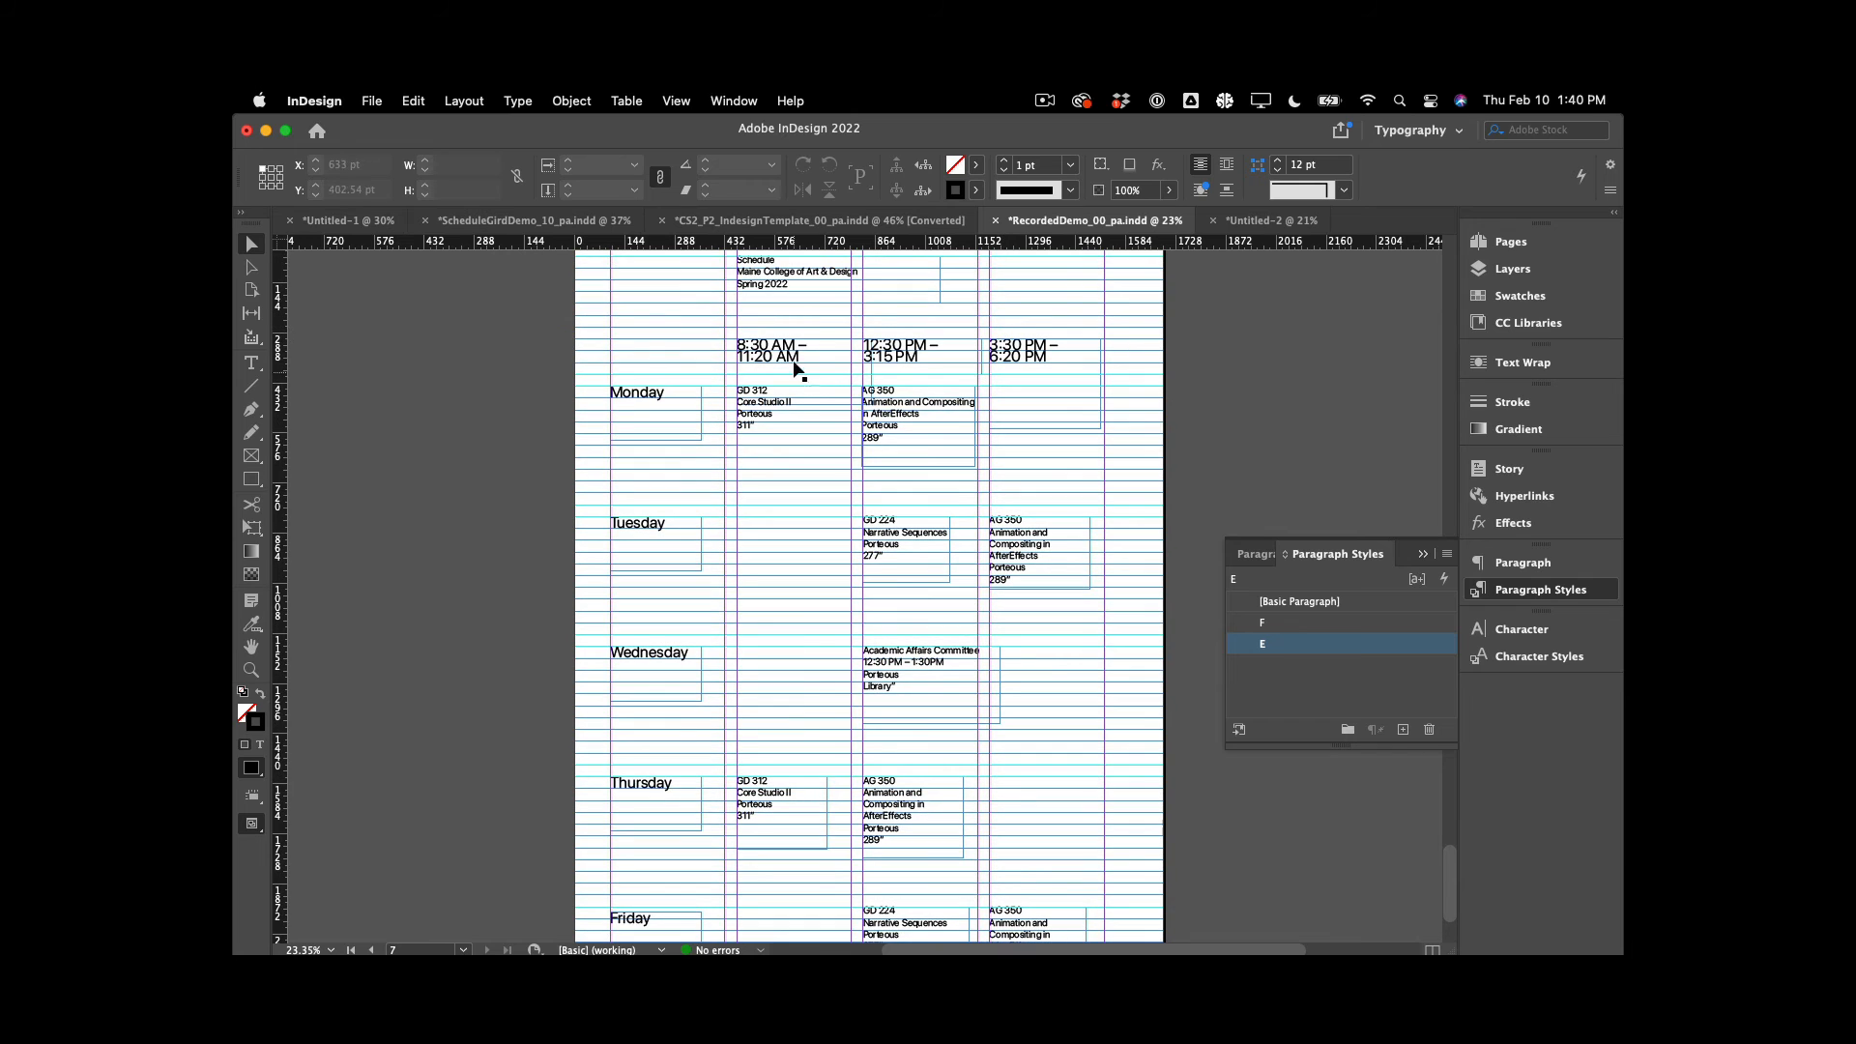
Shorten the 8:30 AM heading's frame so its lower edge lines up with the 12:30 PM heading's frame
left_click(795, 351)
left_click_drag(805, 405, 805, 374)
left_click(923, 362)
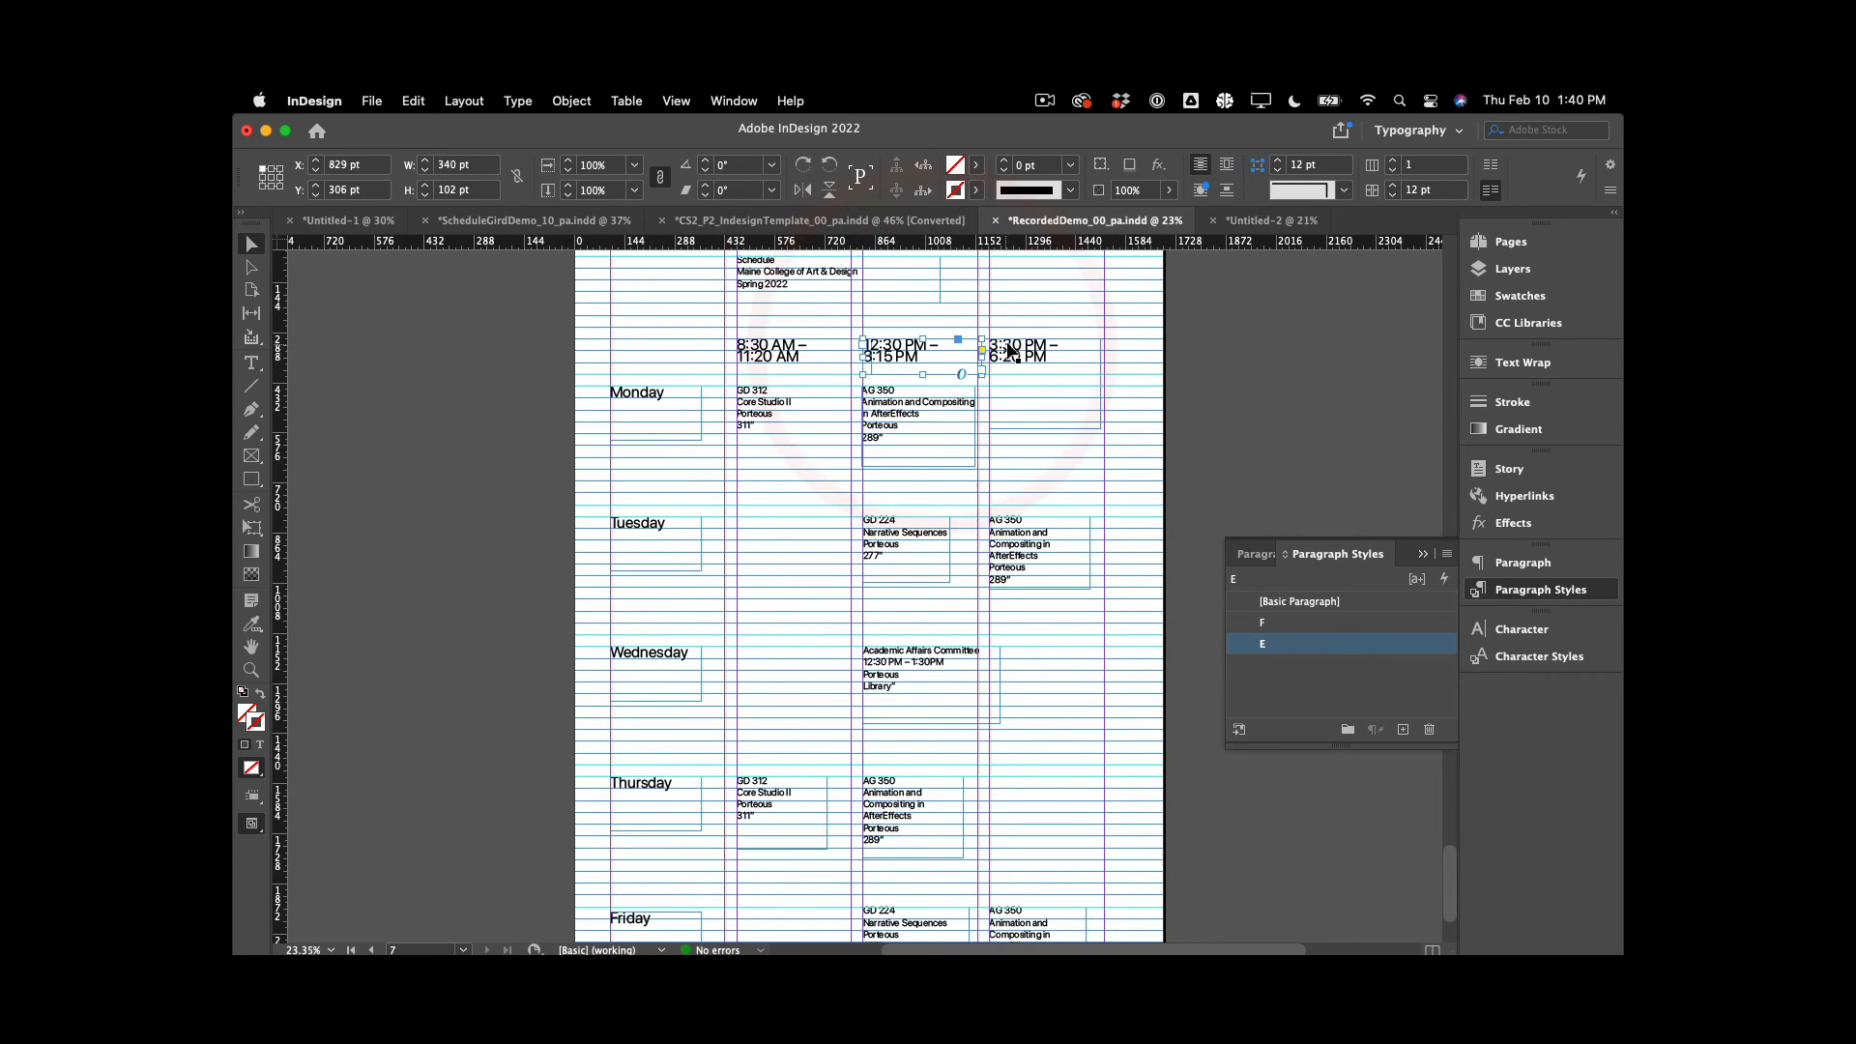
Add three placeholder lines, "kjkj", "jkljl" and "jklj", below 6:20 PM in the 3:30 PM heading
left_click(1025, 370)
double_click(1048, 369)
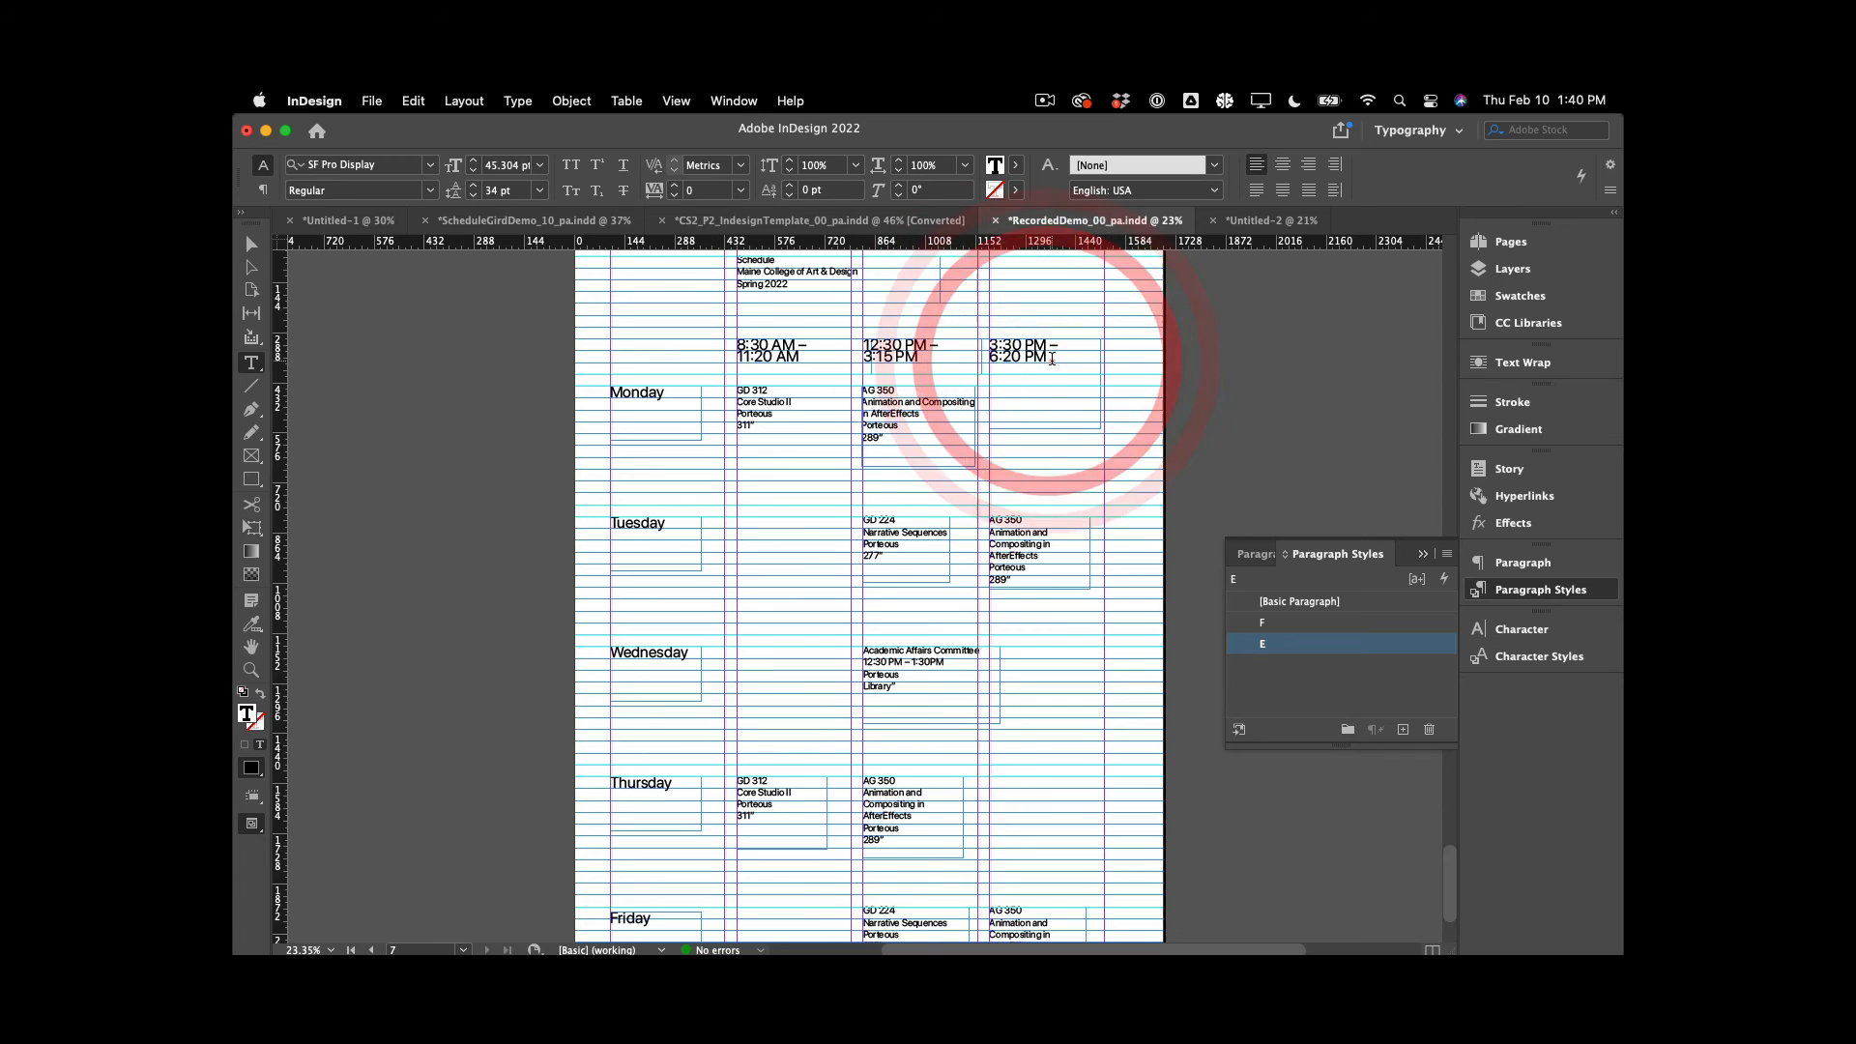
key("Return")
type("kjkj")
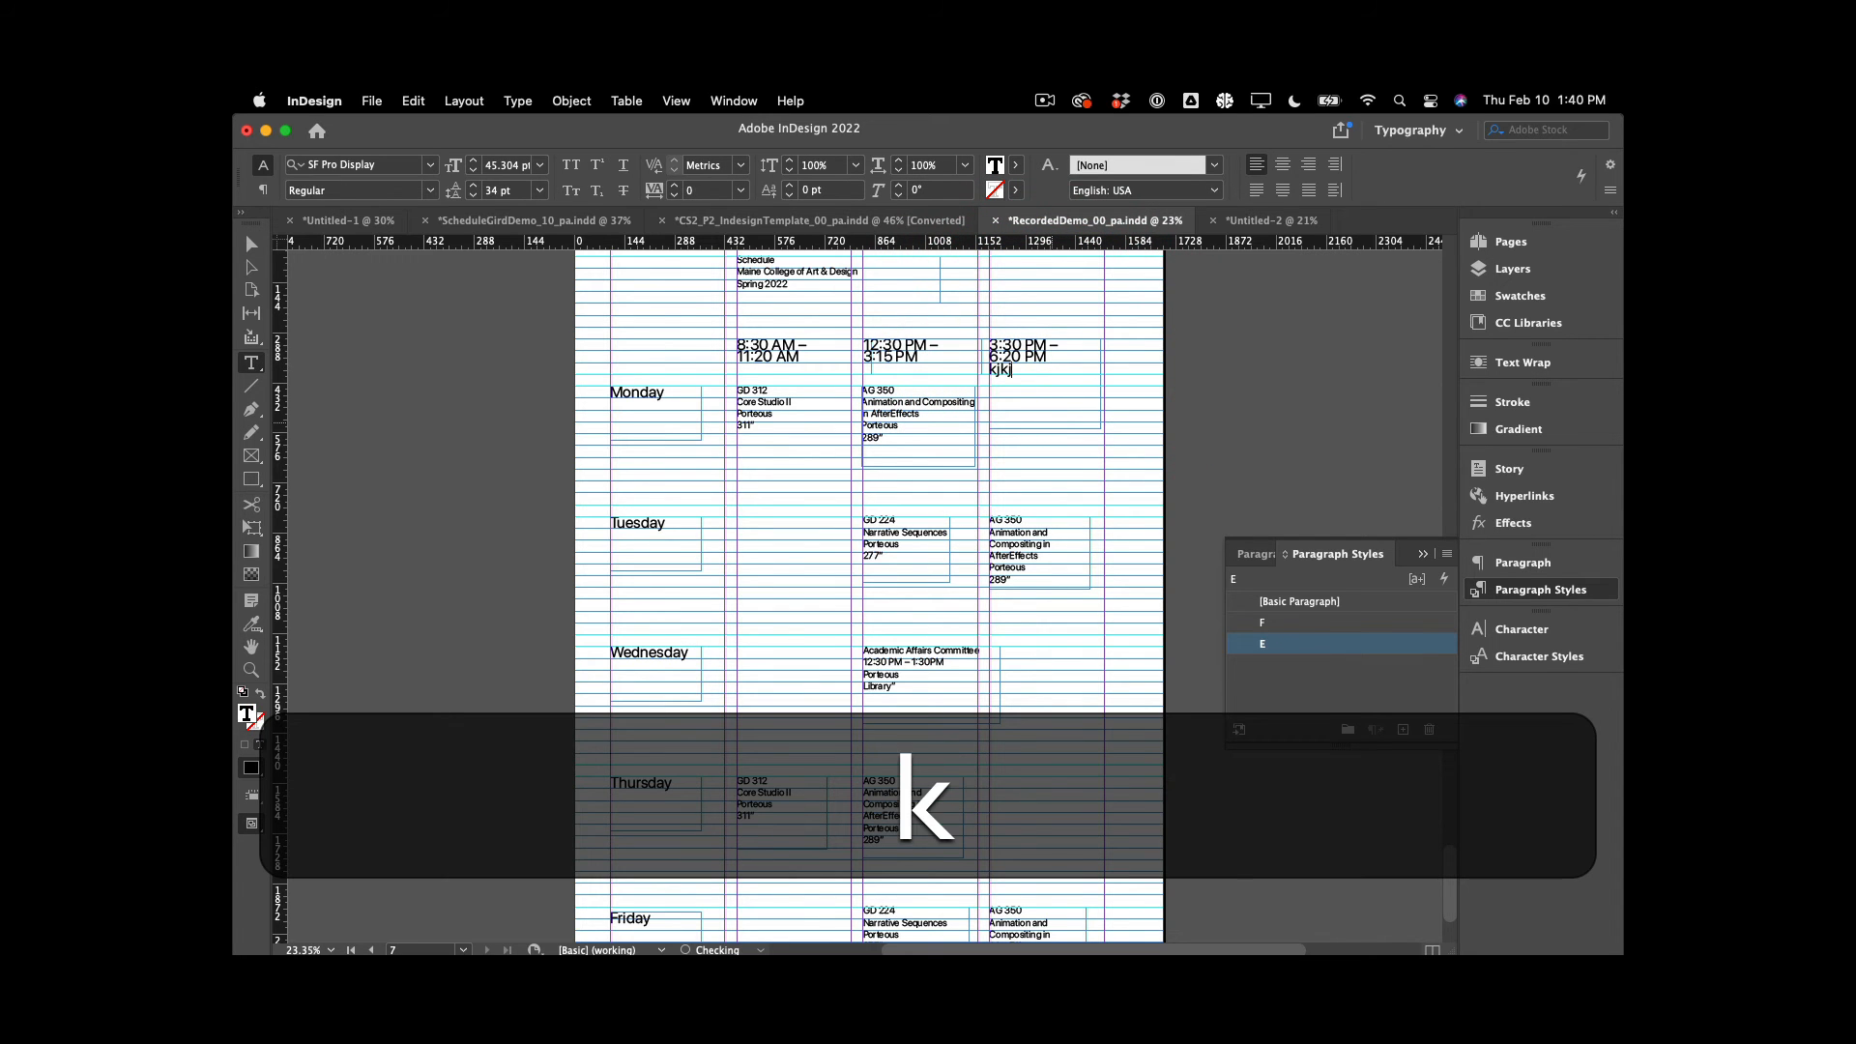
key("Return")
type("jklj")
key("Return")
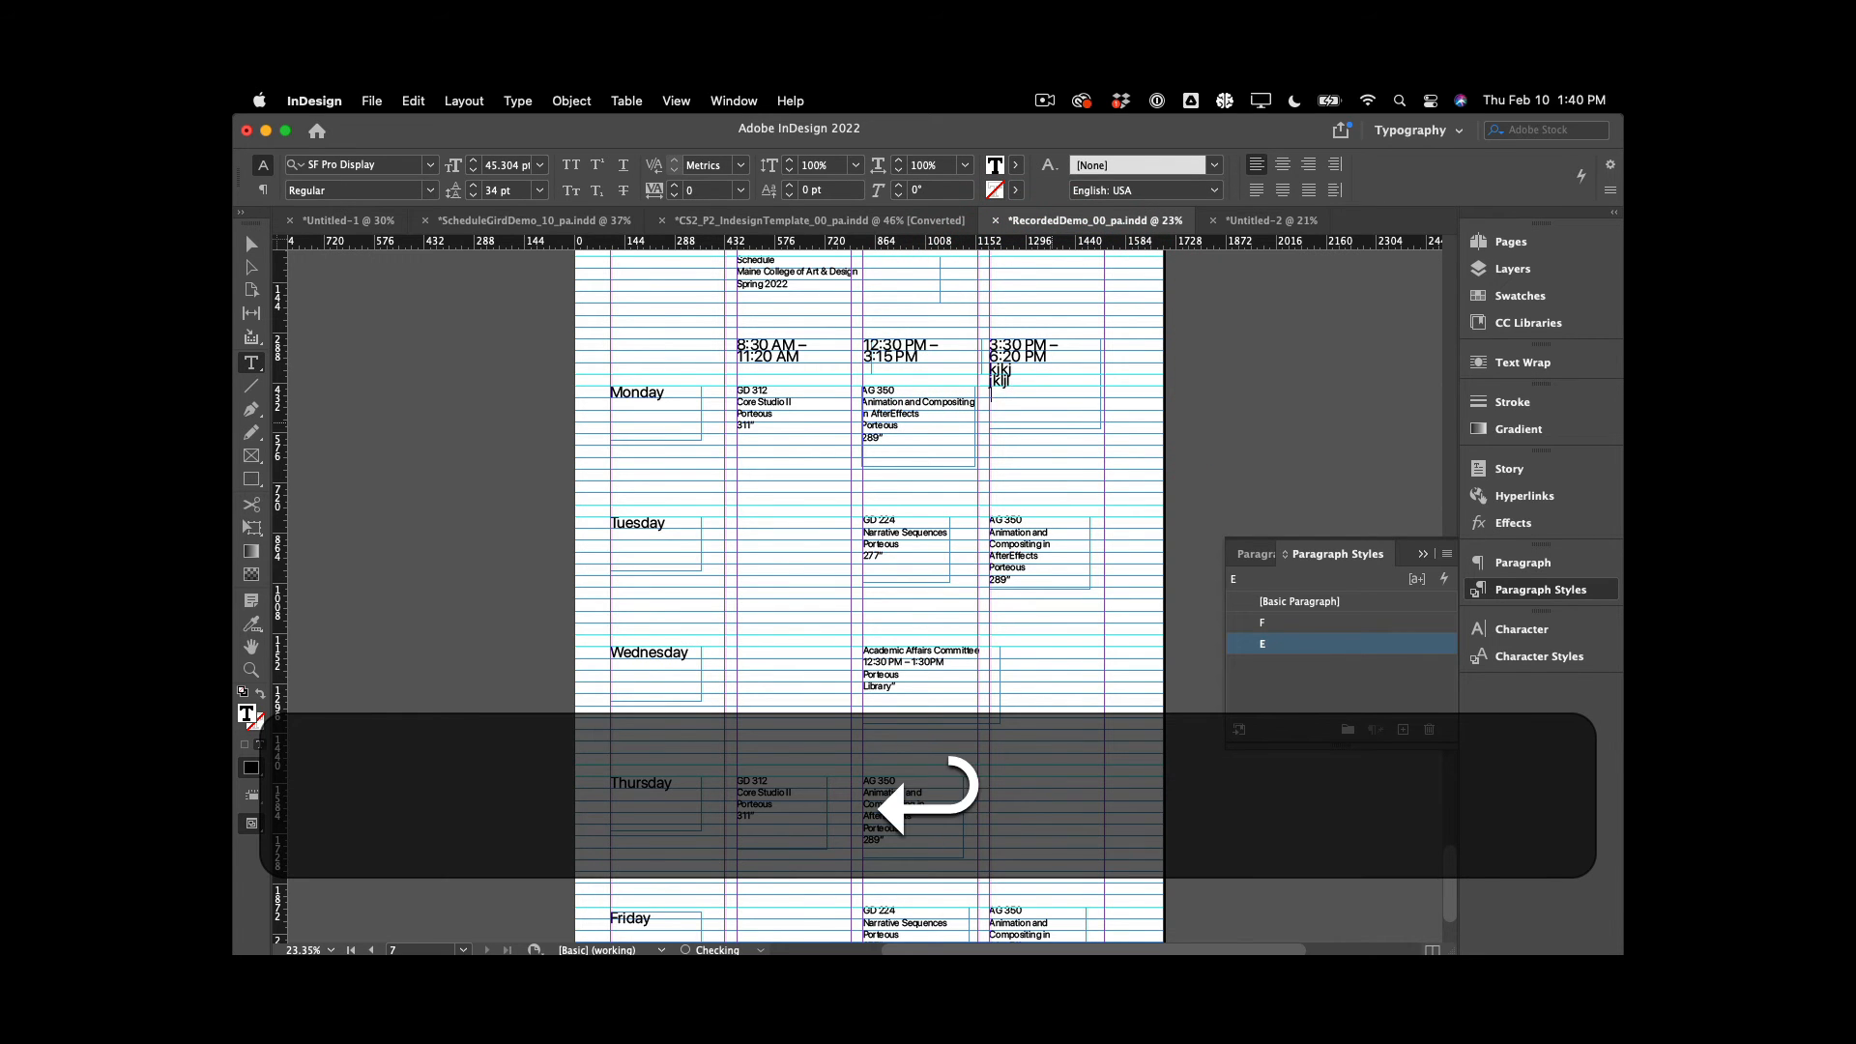
type("jklj")
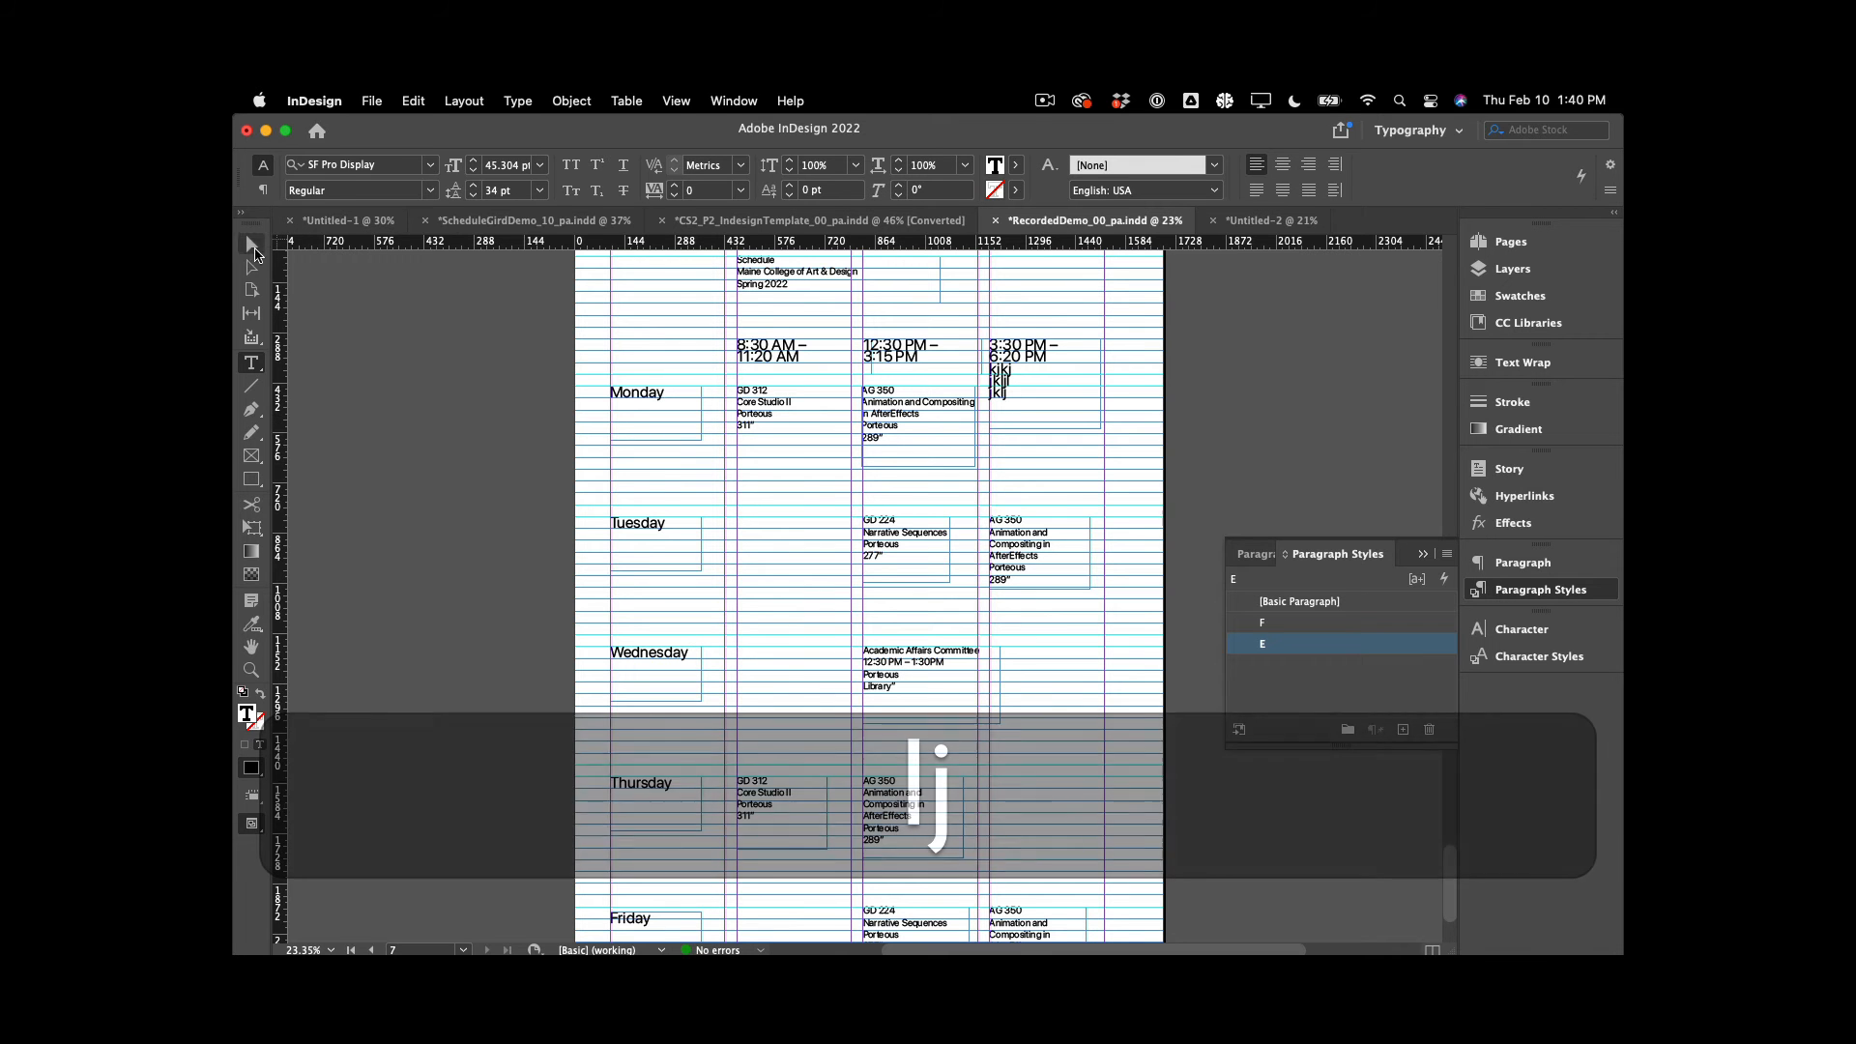
left_click(252, 243)
Set the leading of paragraph style E to 51 pt
scroll(799, 442, "up", 3)
scroll(800, 443, "up", 1)
scroll(800, 444, "right", 5)
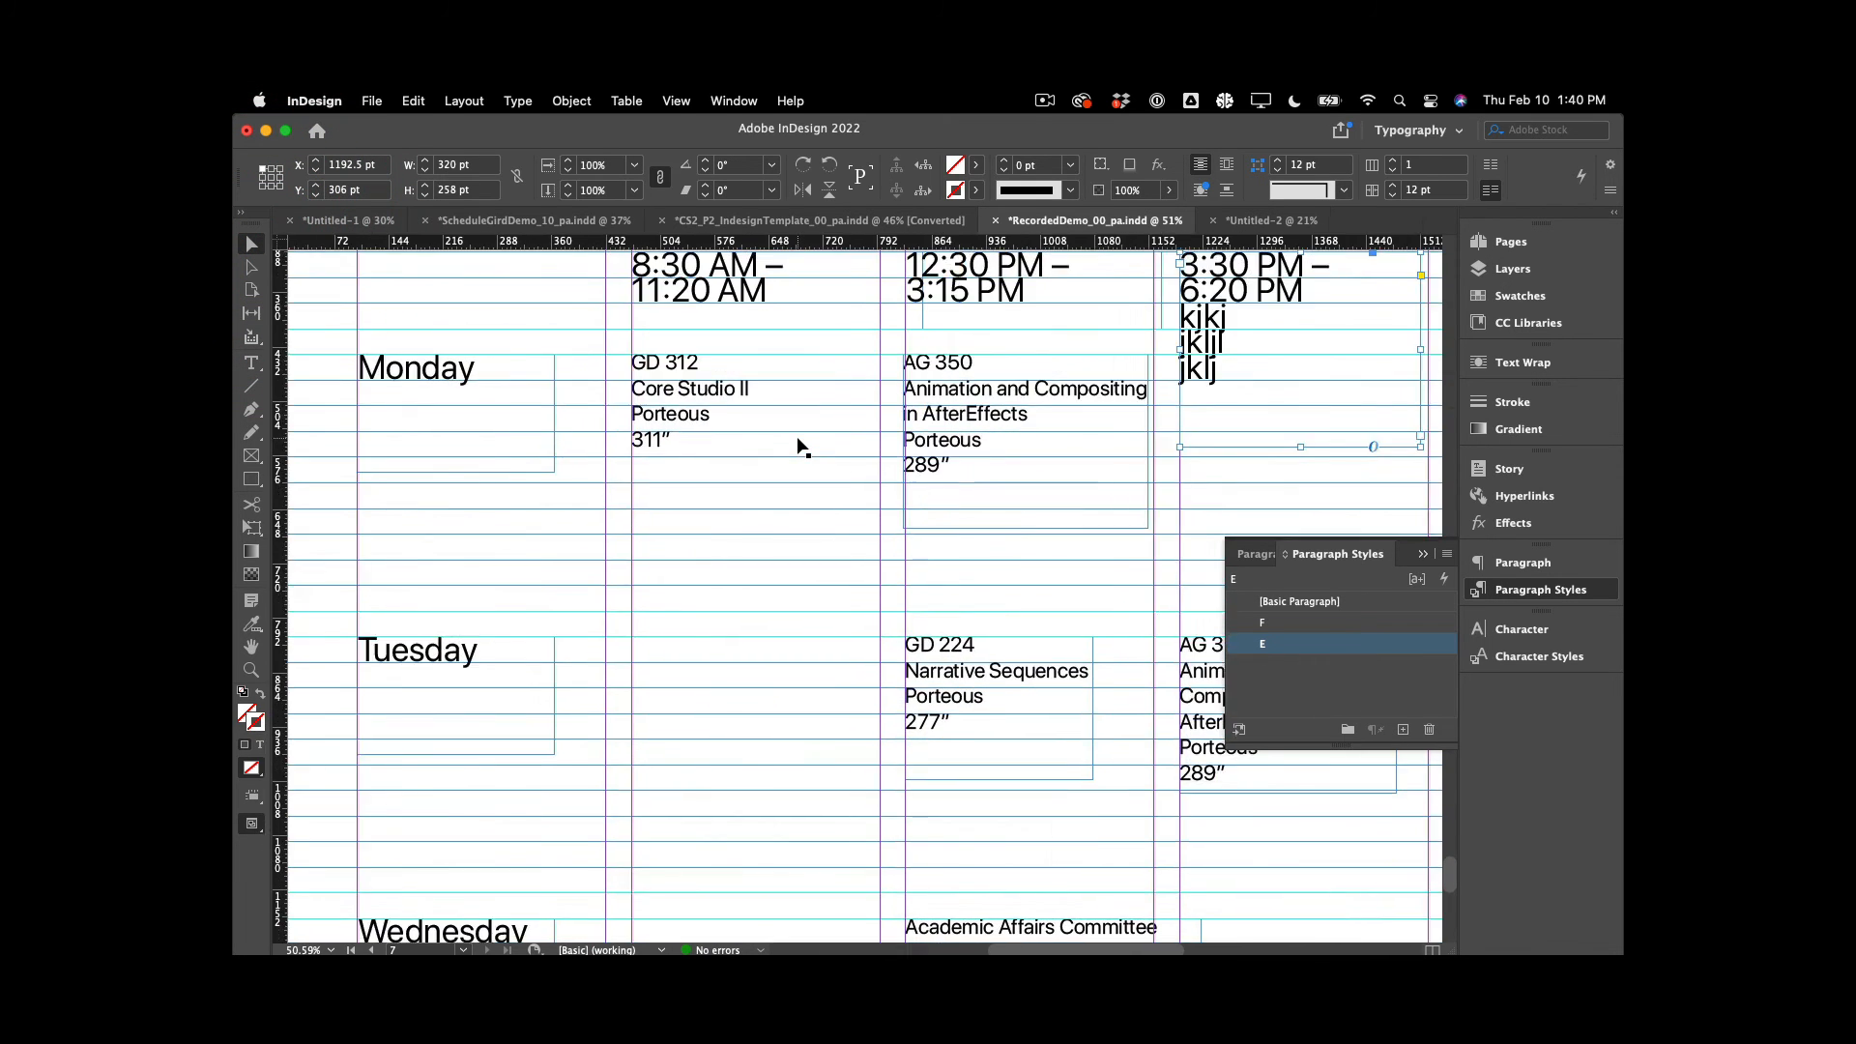
double_click(1324, 646)
left_click(822, 257)
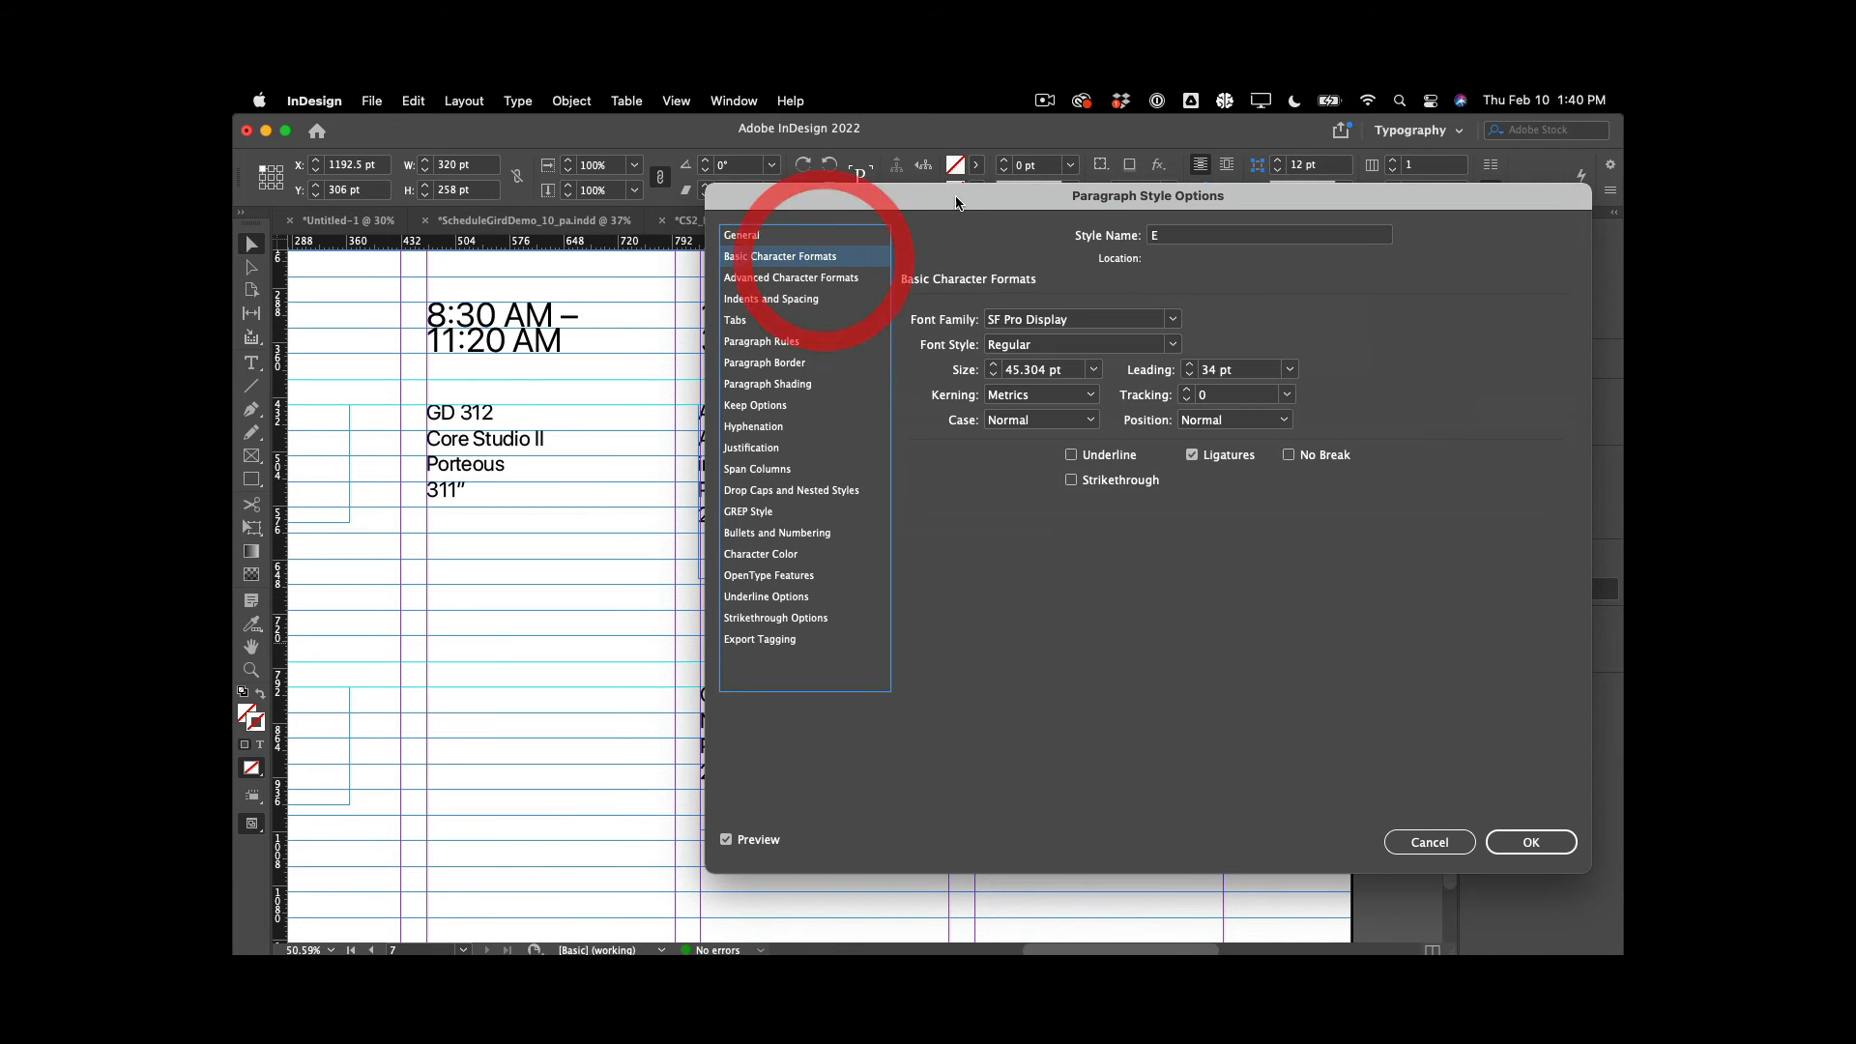
left_click_drag(955, 202, 1131, 521)
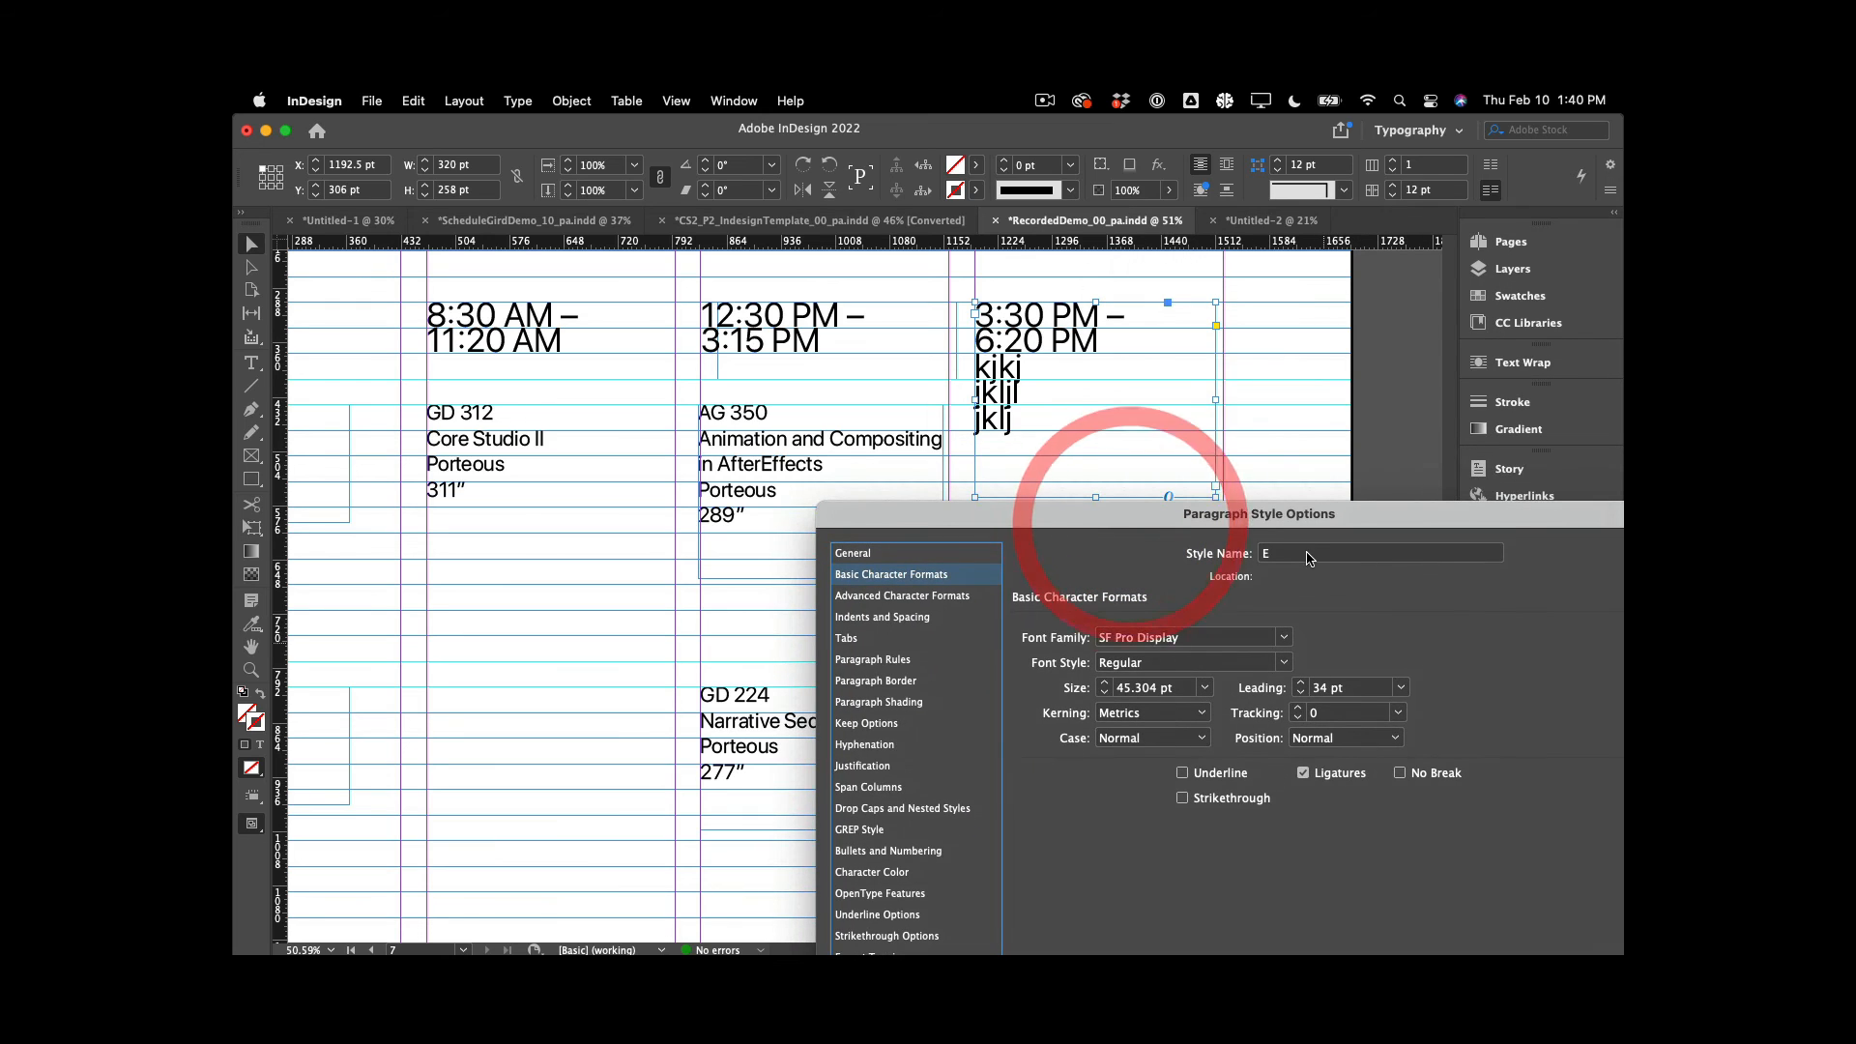
left_click(1329, 688)
key("Up")
key("Up")
key("Up")
key("Up")
key("Up")
key("Up")
key("Up")
key("Up")
key("Up")
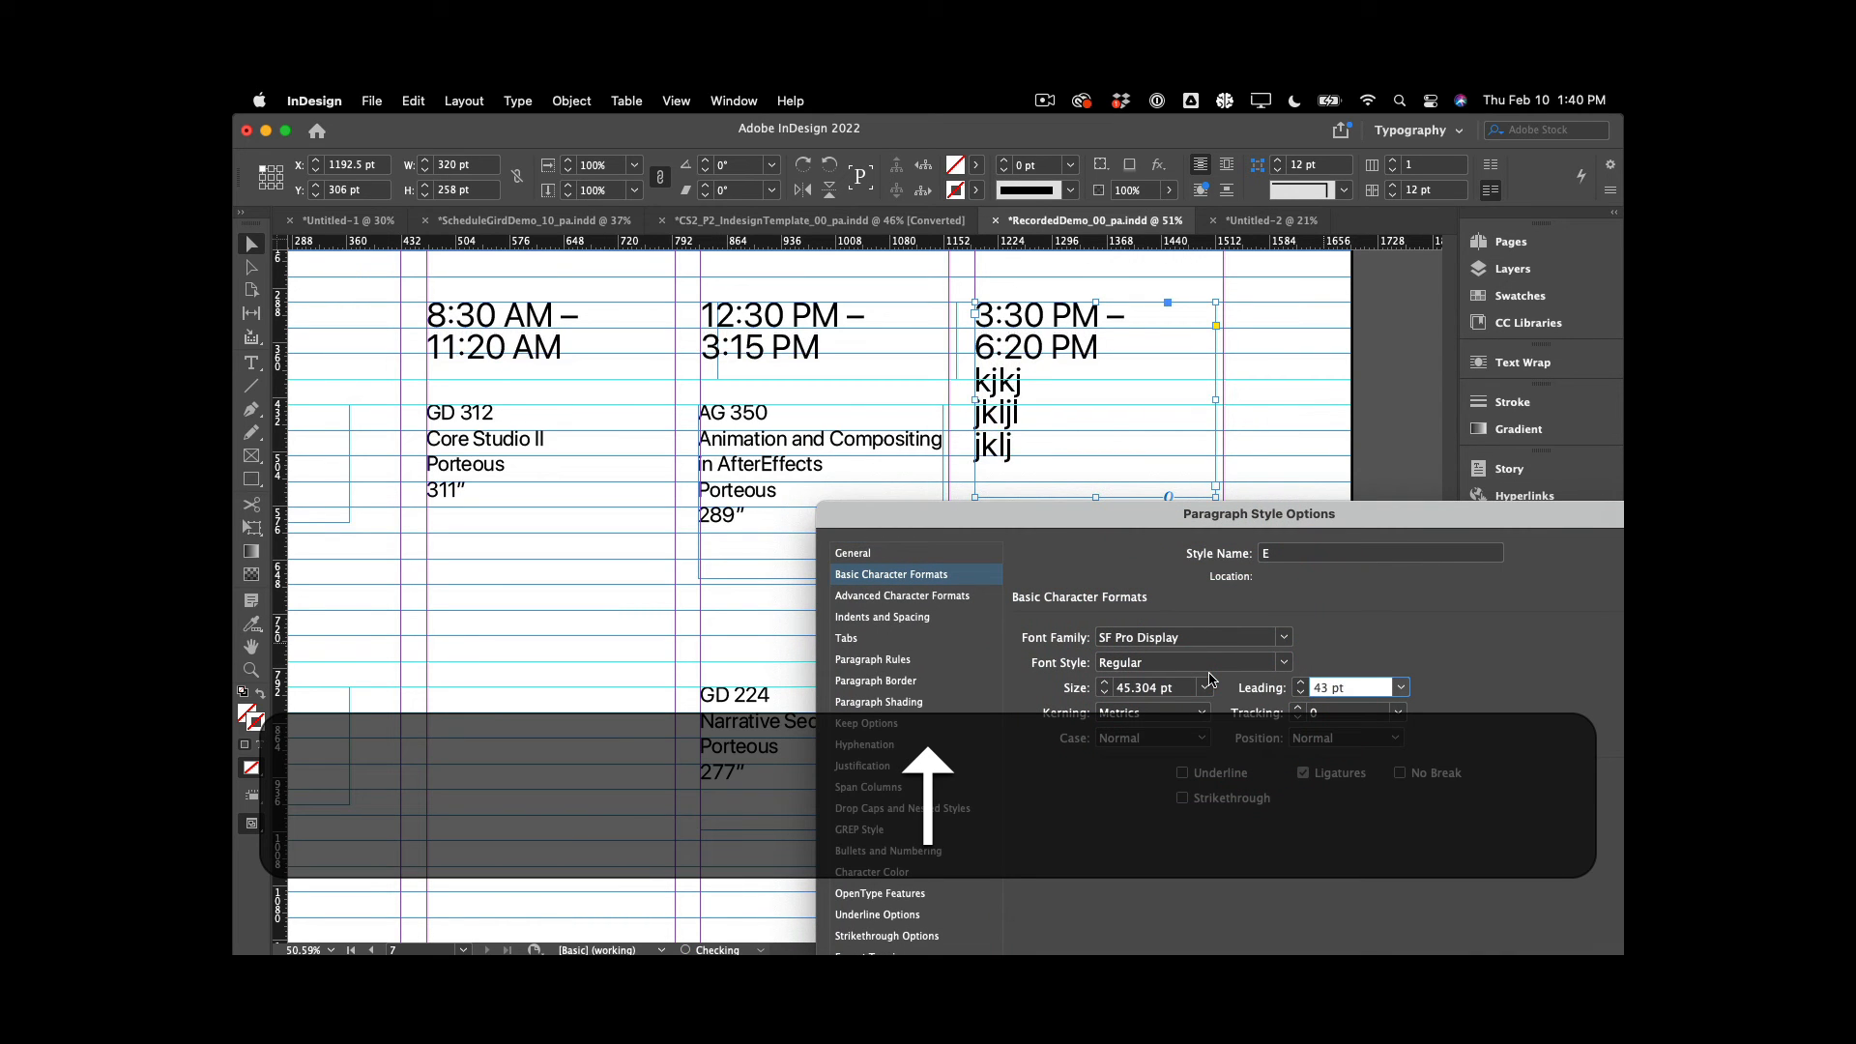
key("Up")
key("Up")
key("Up")
key("Up")
key("Up")
key("Up")
key("Up")
key("Up")
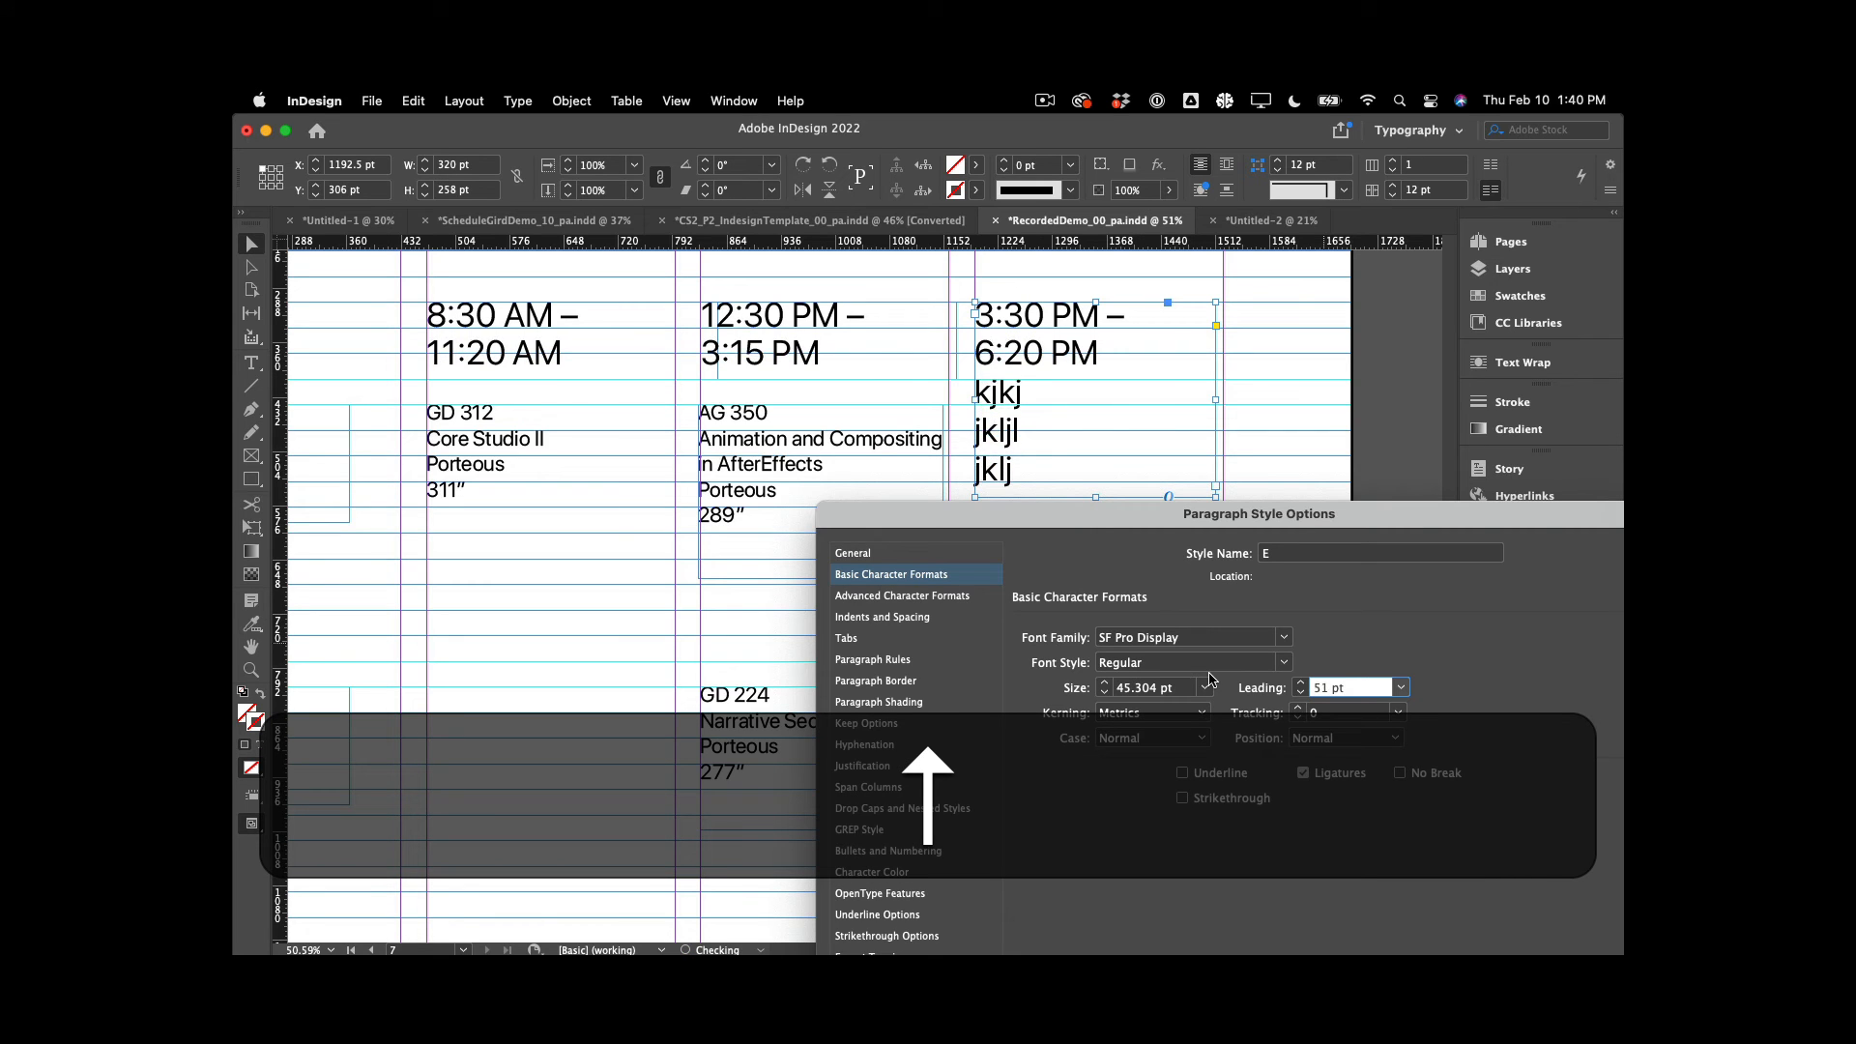
key("Down")
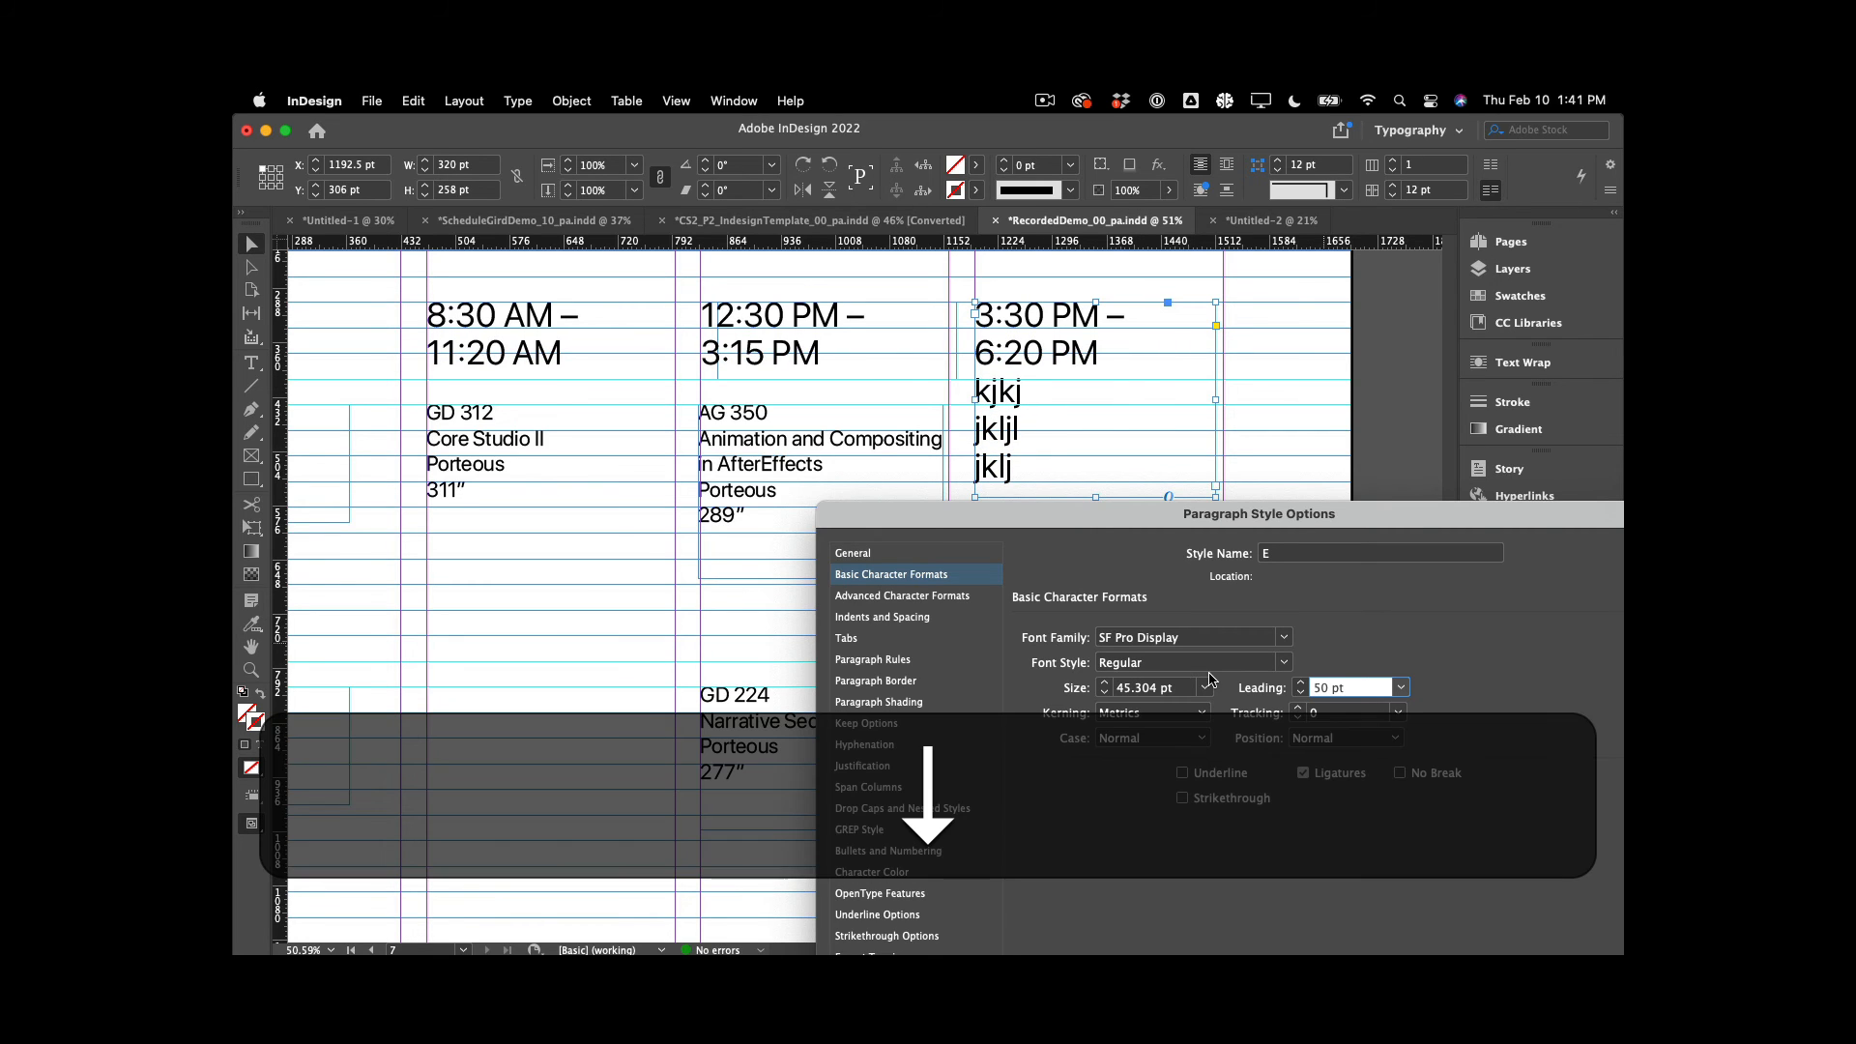
key("Up")
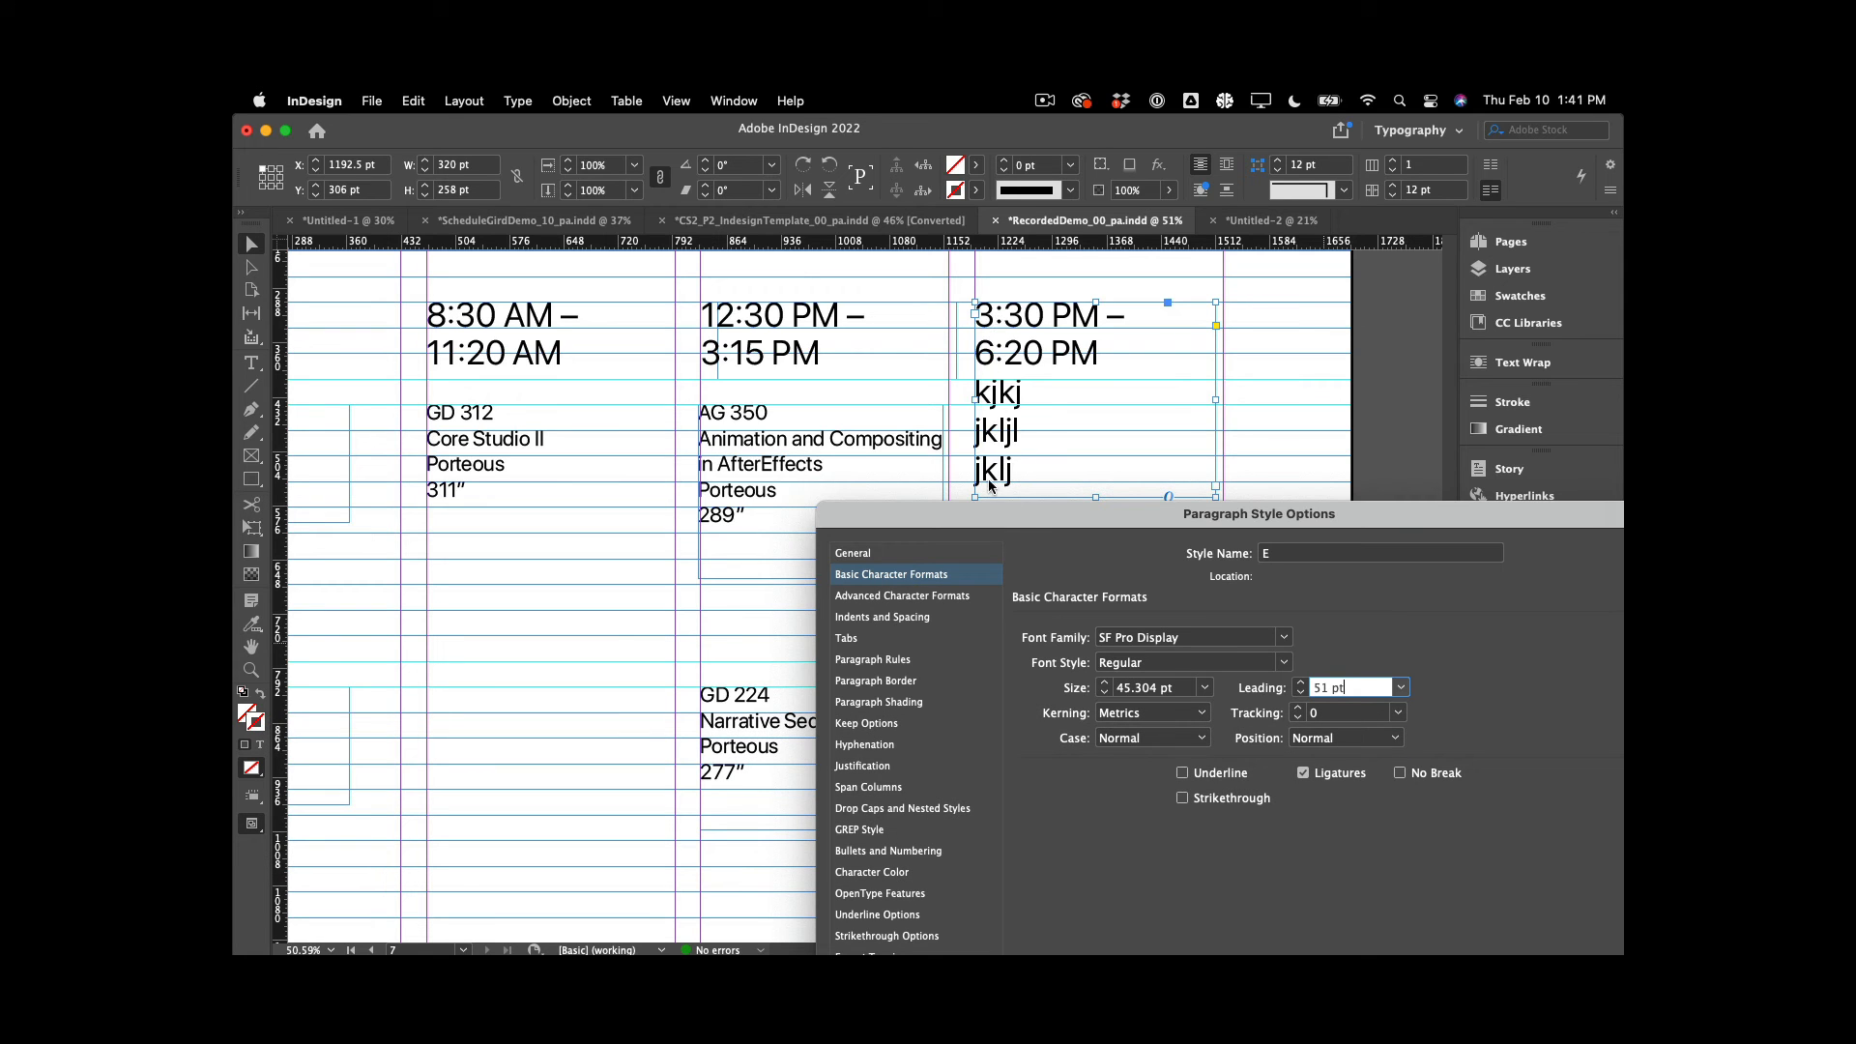
left_click_drag(1042, 528, 640, 527)
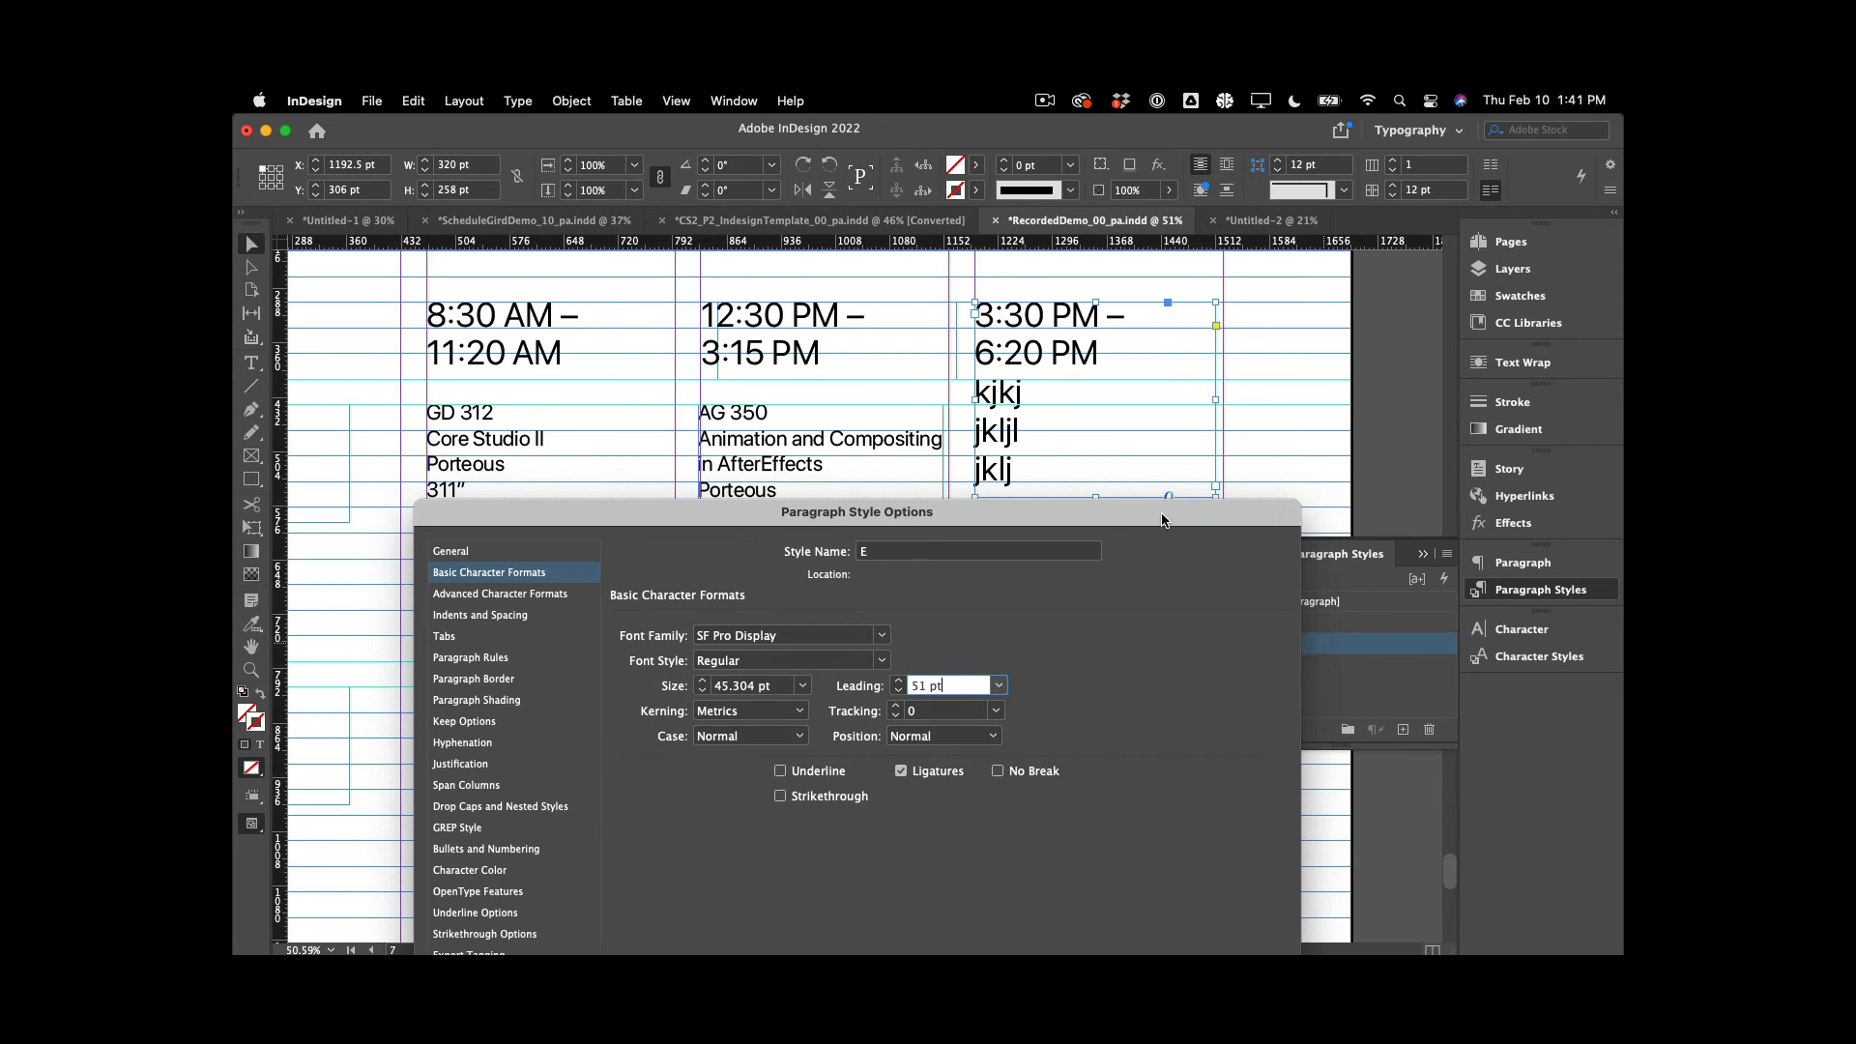
left_click_drag(1162, 520, 1193, 200)
left_click(1280, 845)
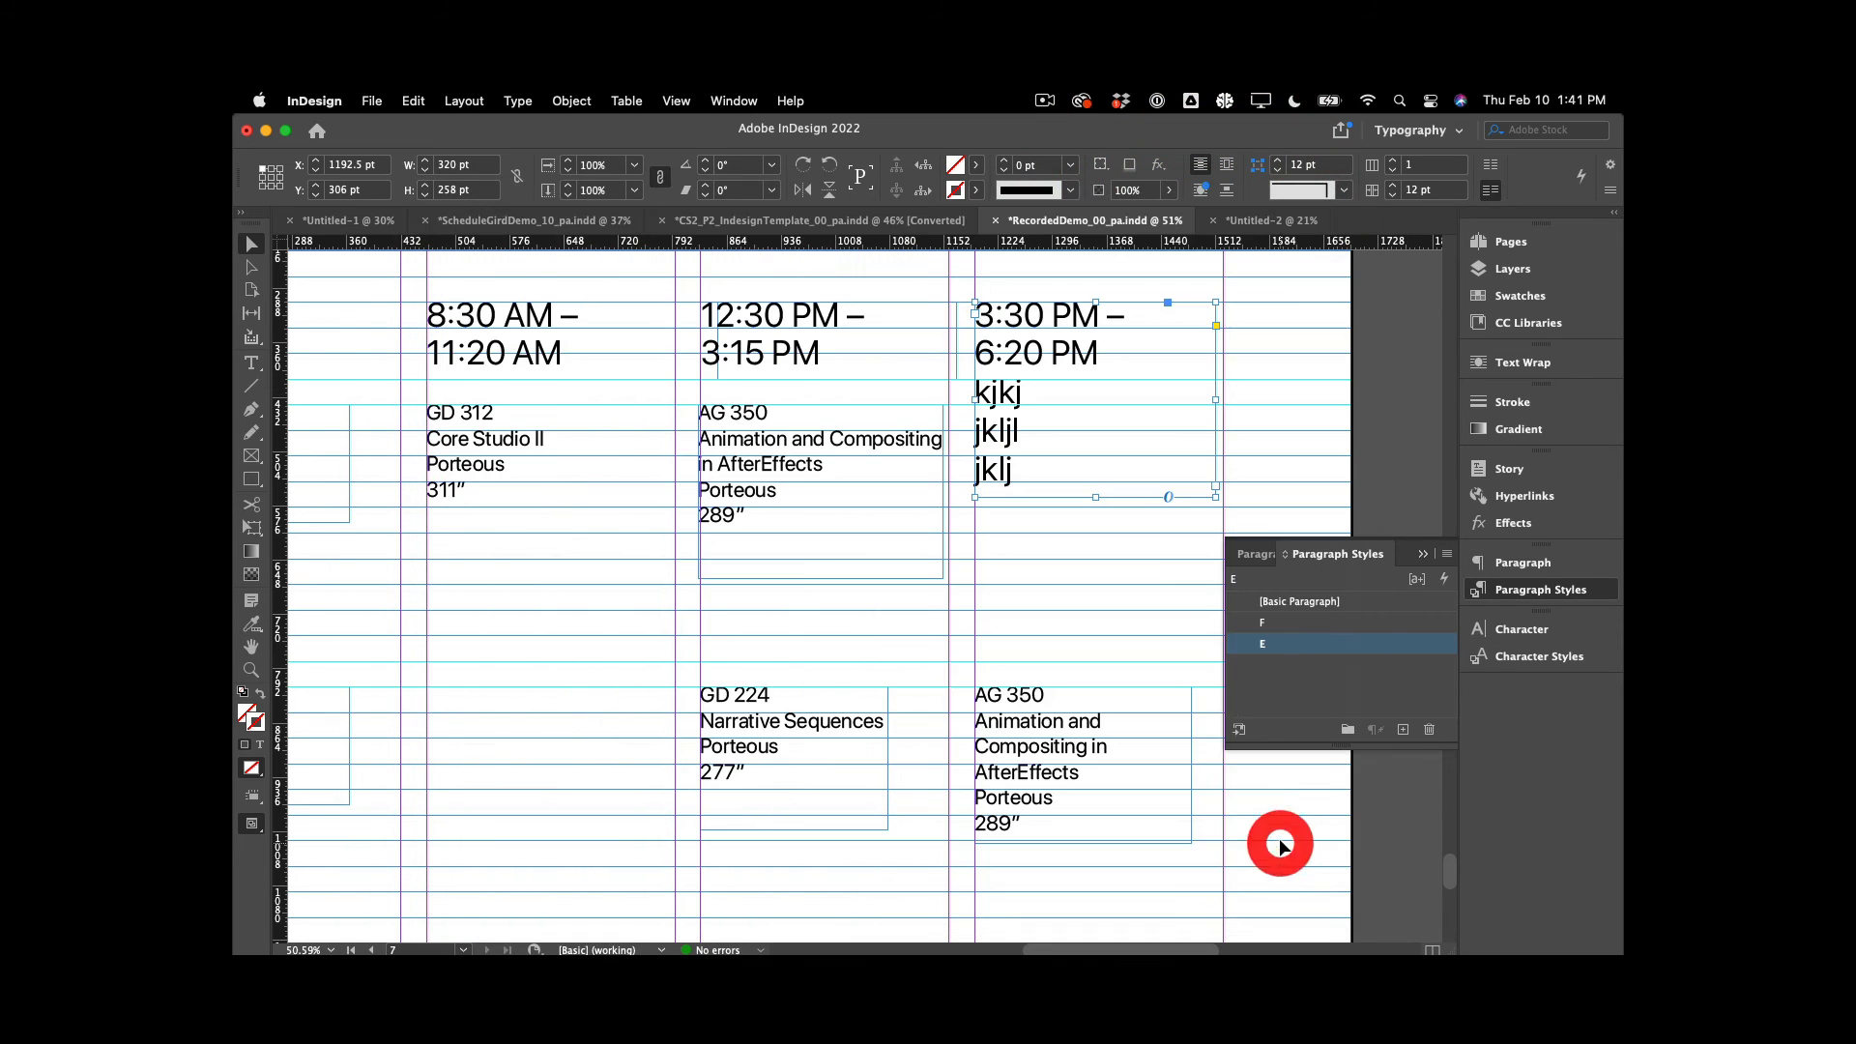
Delete the three placeholder lines below 6:20 PM in the 3:30 PM heading
double_click(1083, 355)
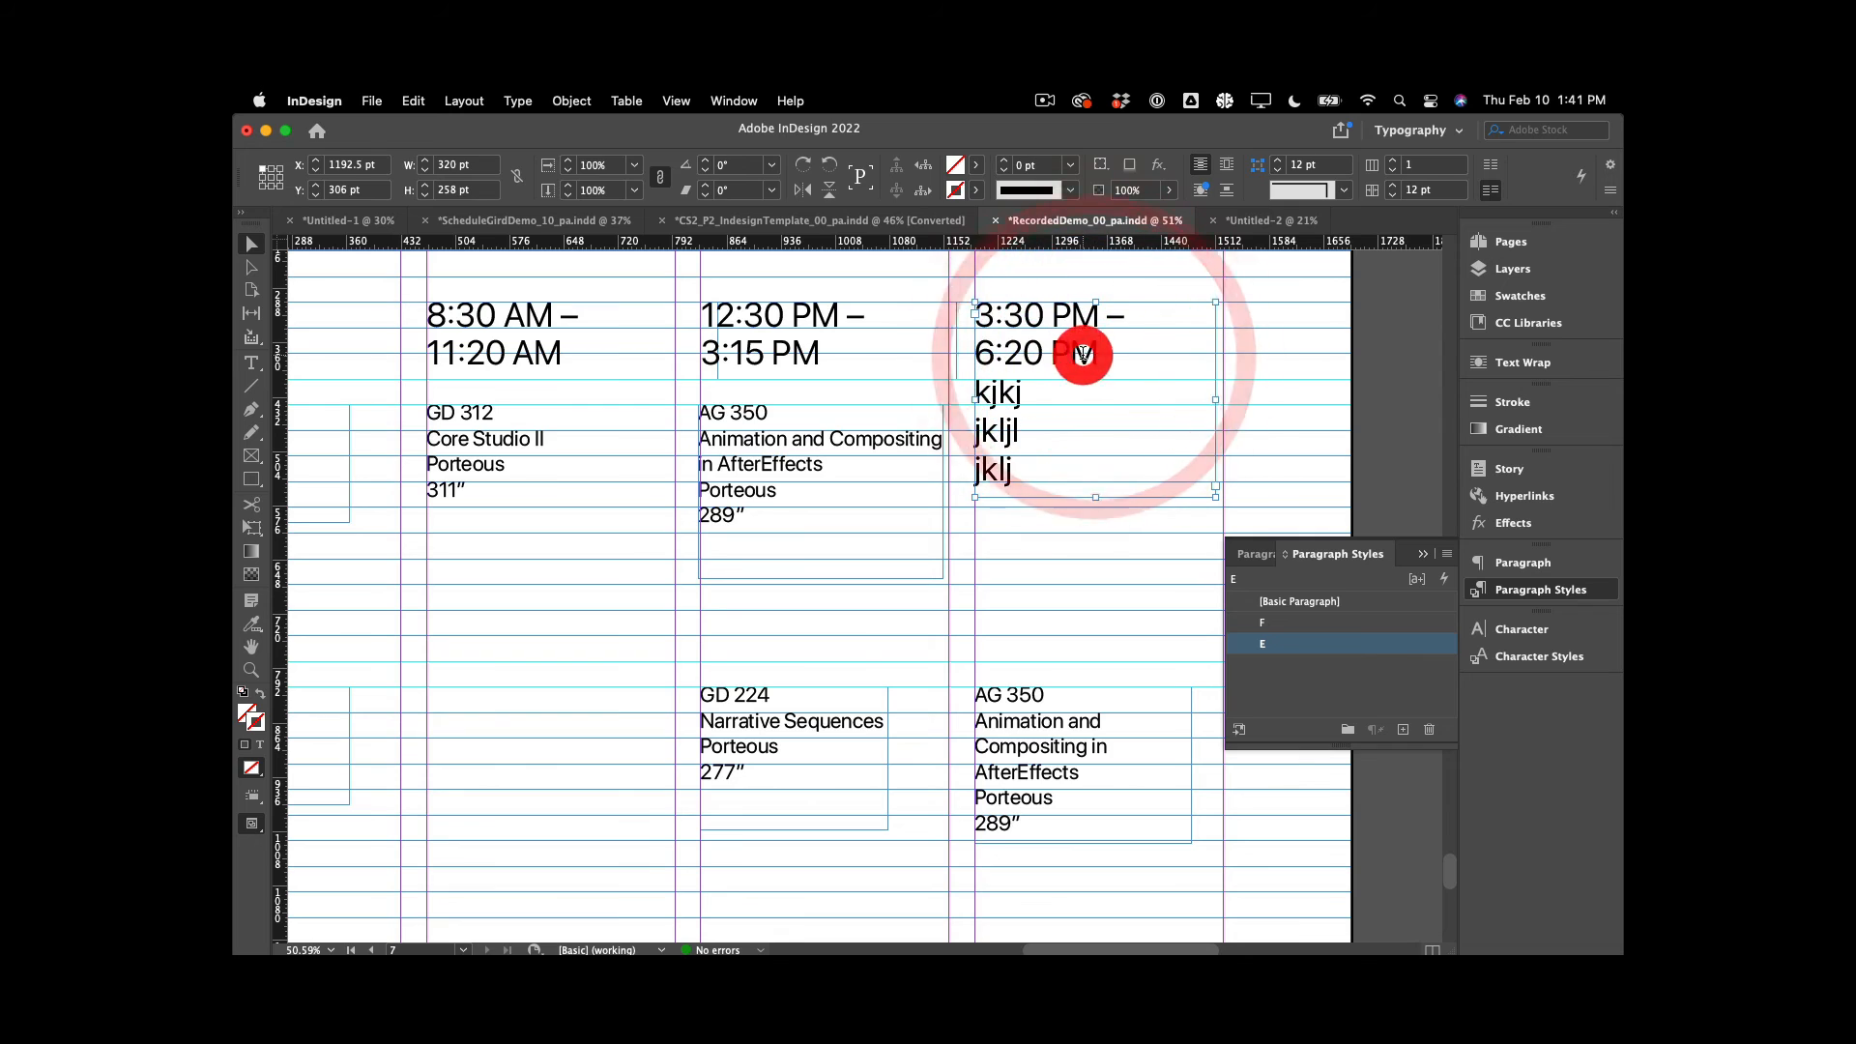
left_click_drag(1101, 355, 1099, 531)
key("BackSpace")
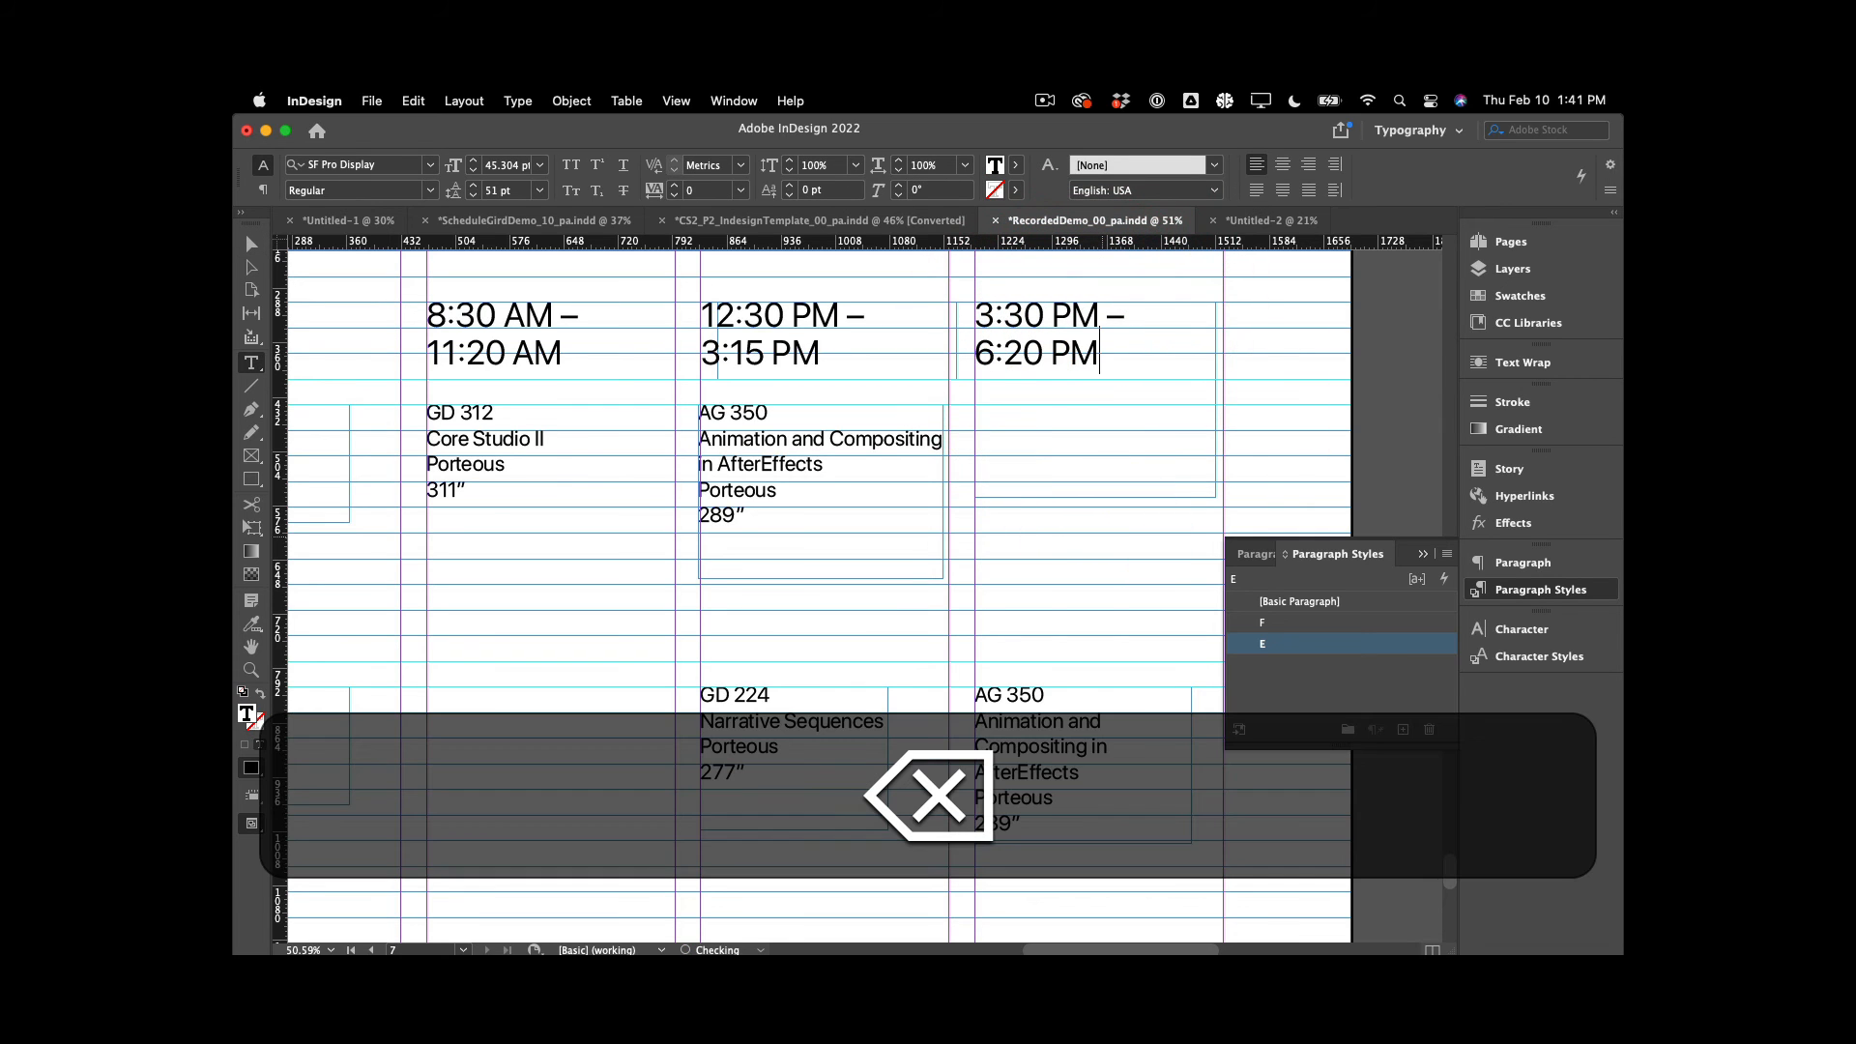
left_click(251, 244)
Compare page 7's larger headings with the previous page's version in full-screen presentation mode
left_click(567, 570)
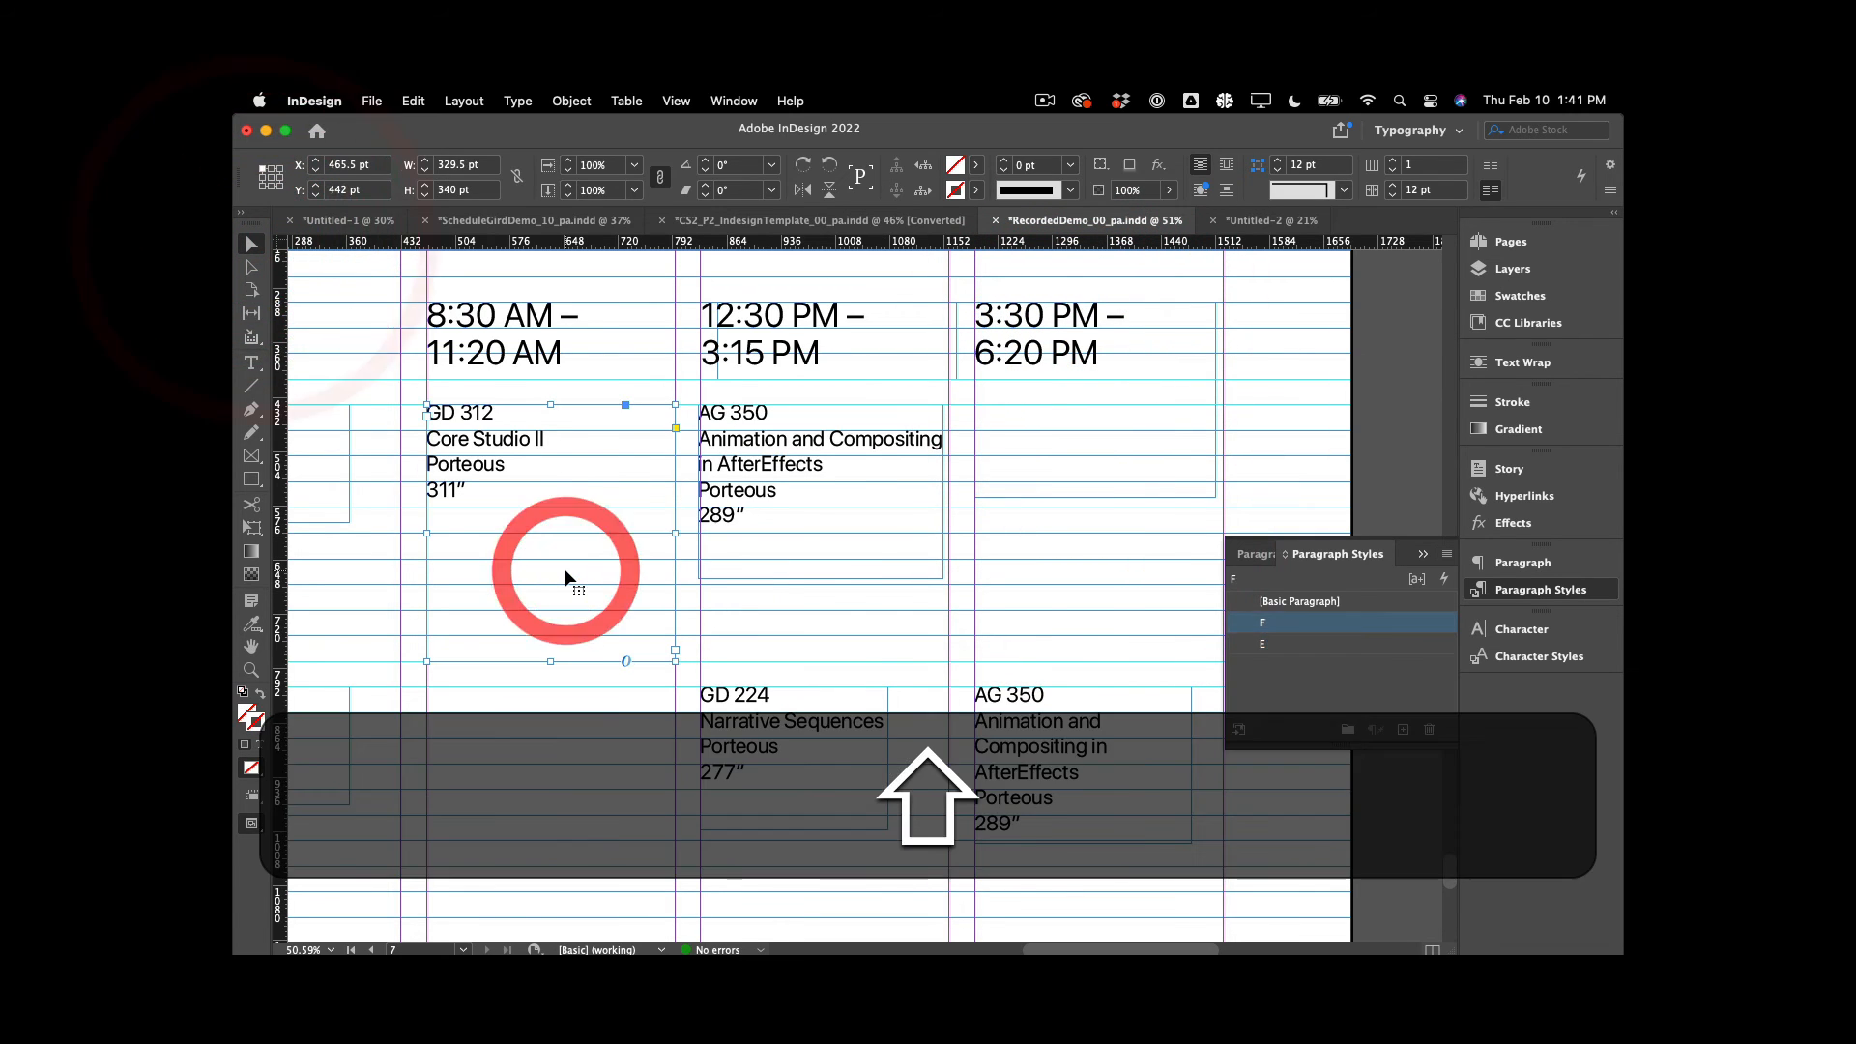
key("shift+w")
key("Right")
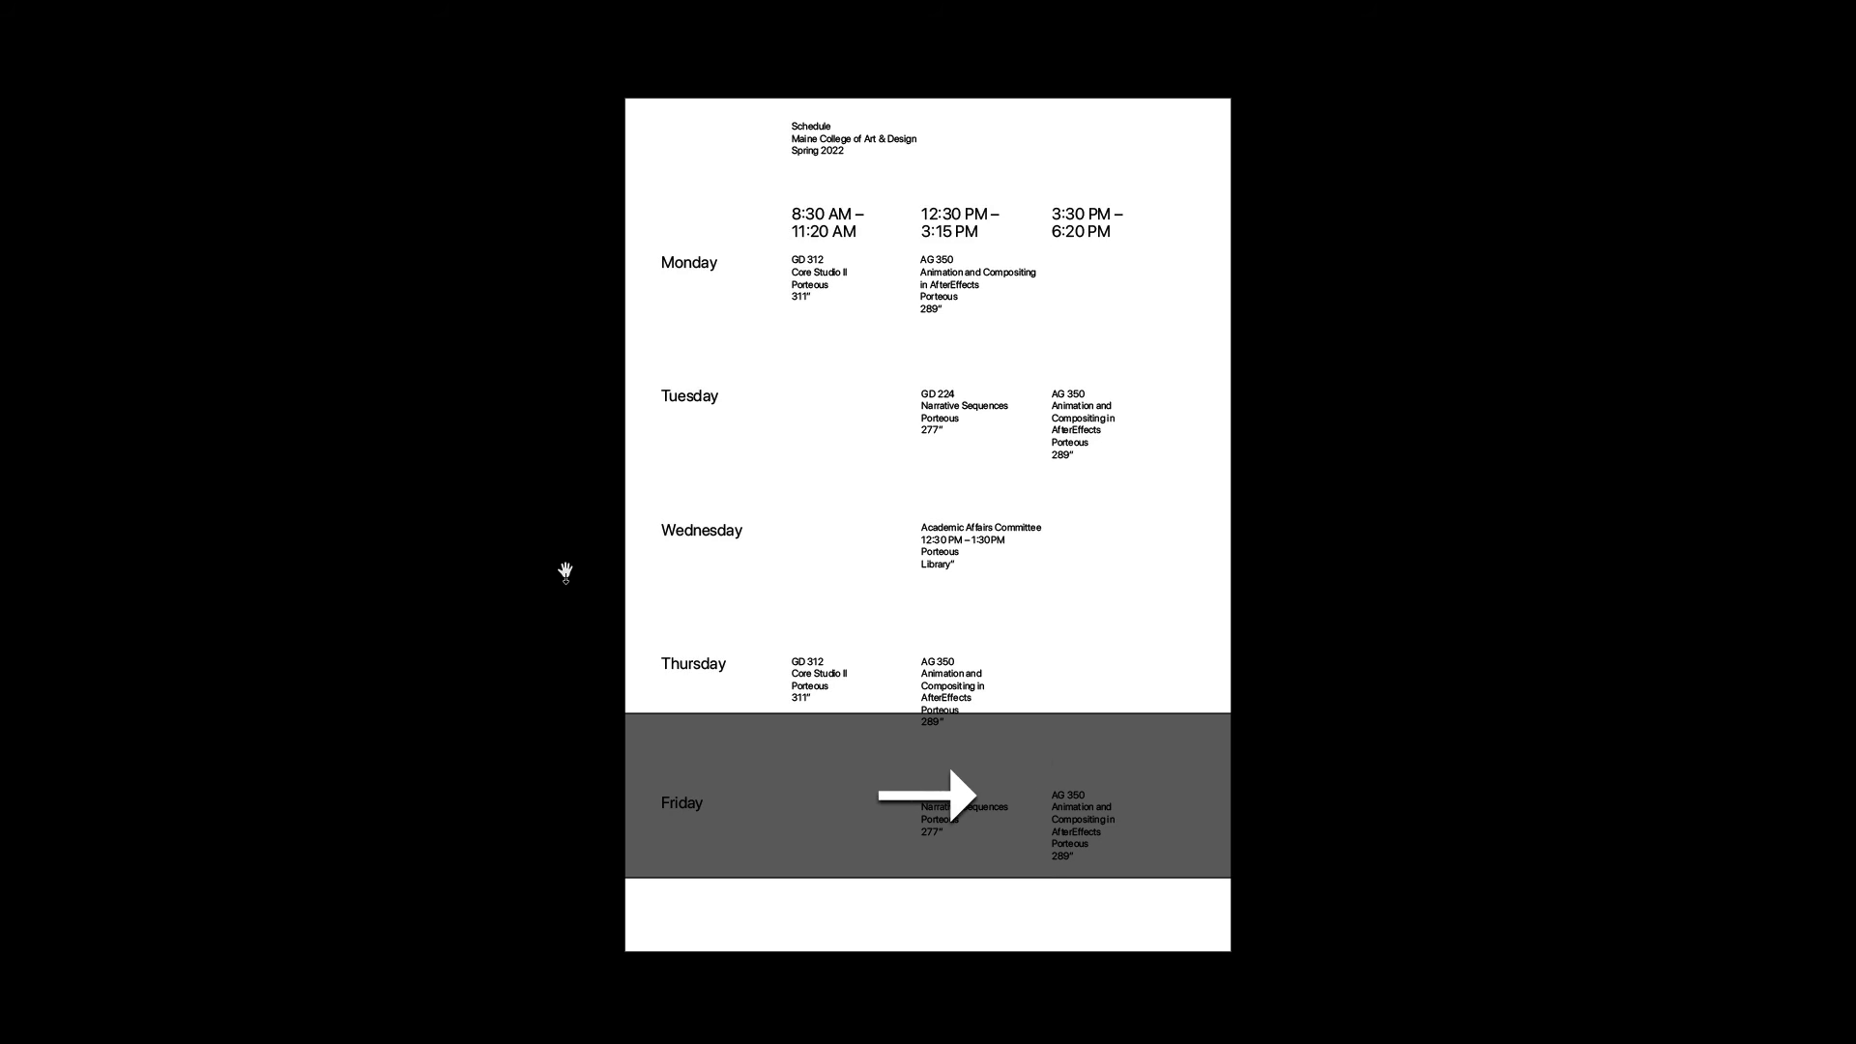
key("Left")
key("Left")
key("Right")
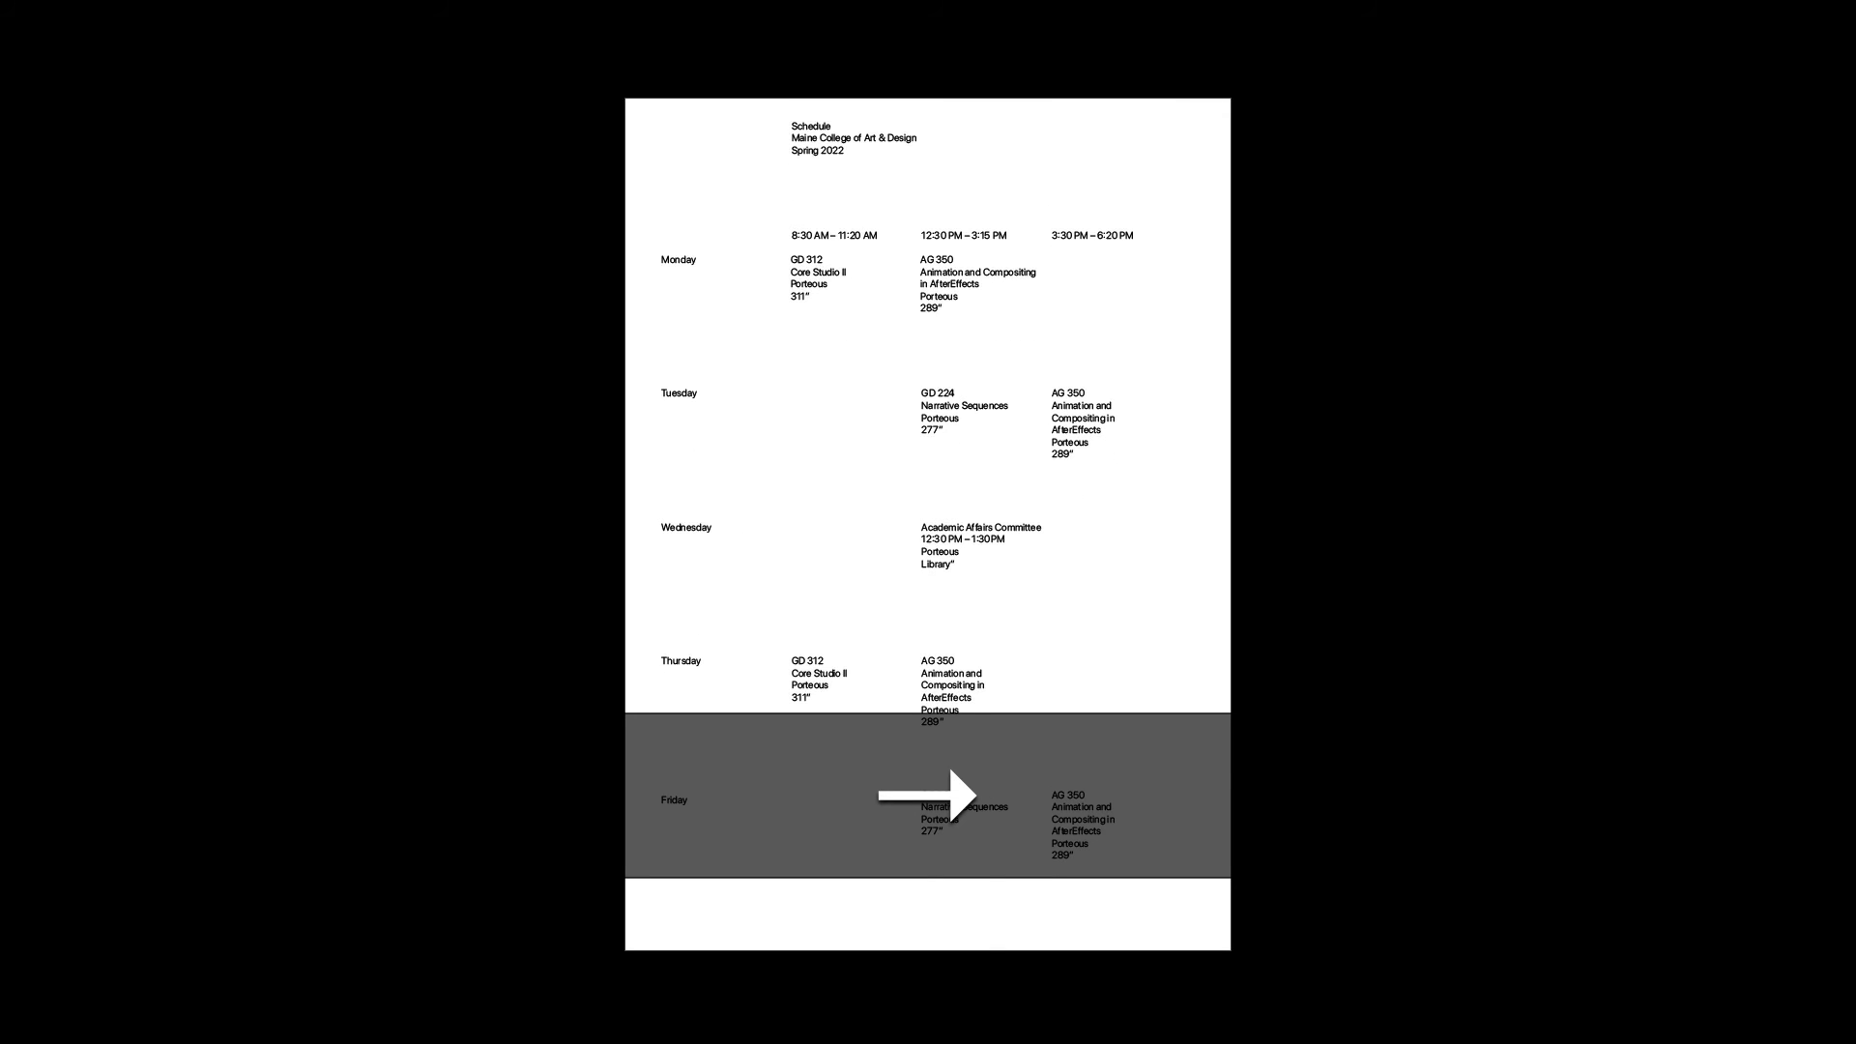
key("Right")
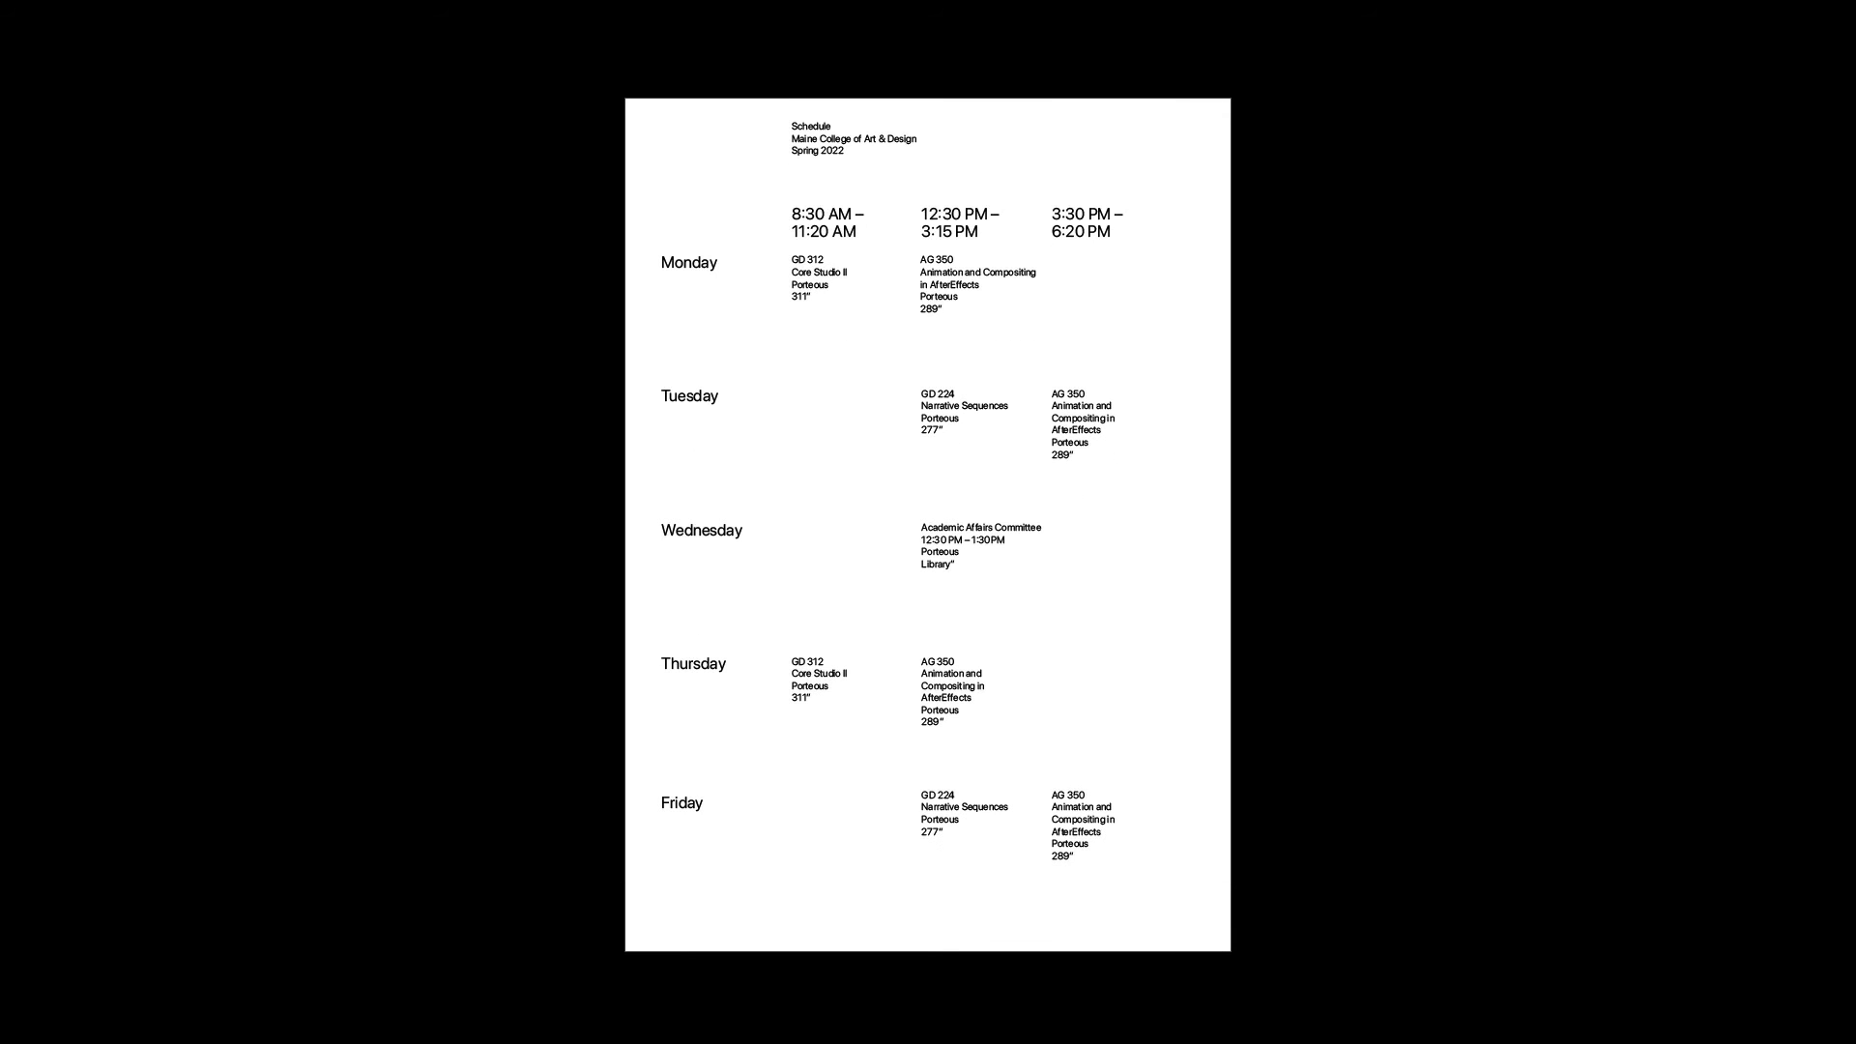
key("Escape")
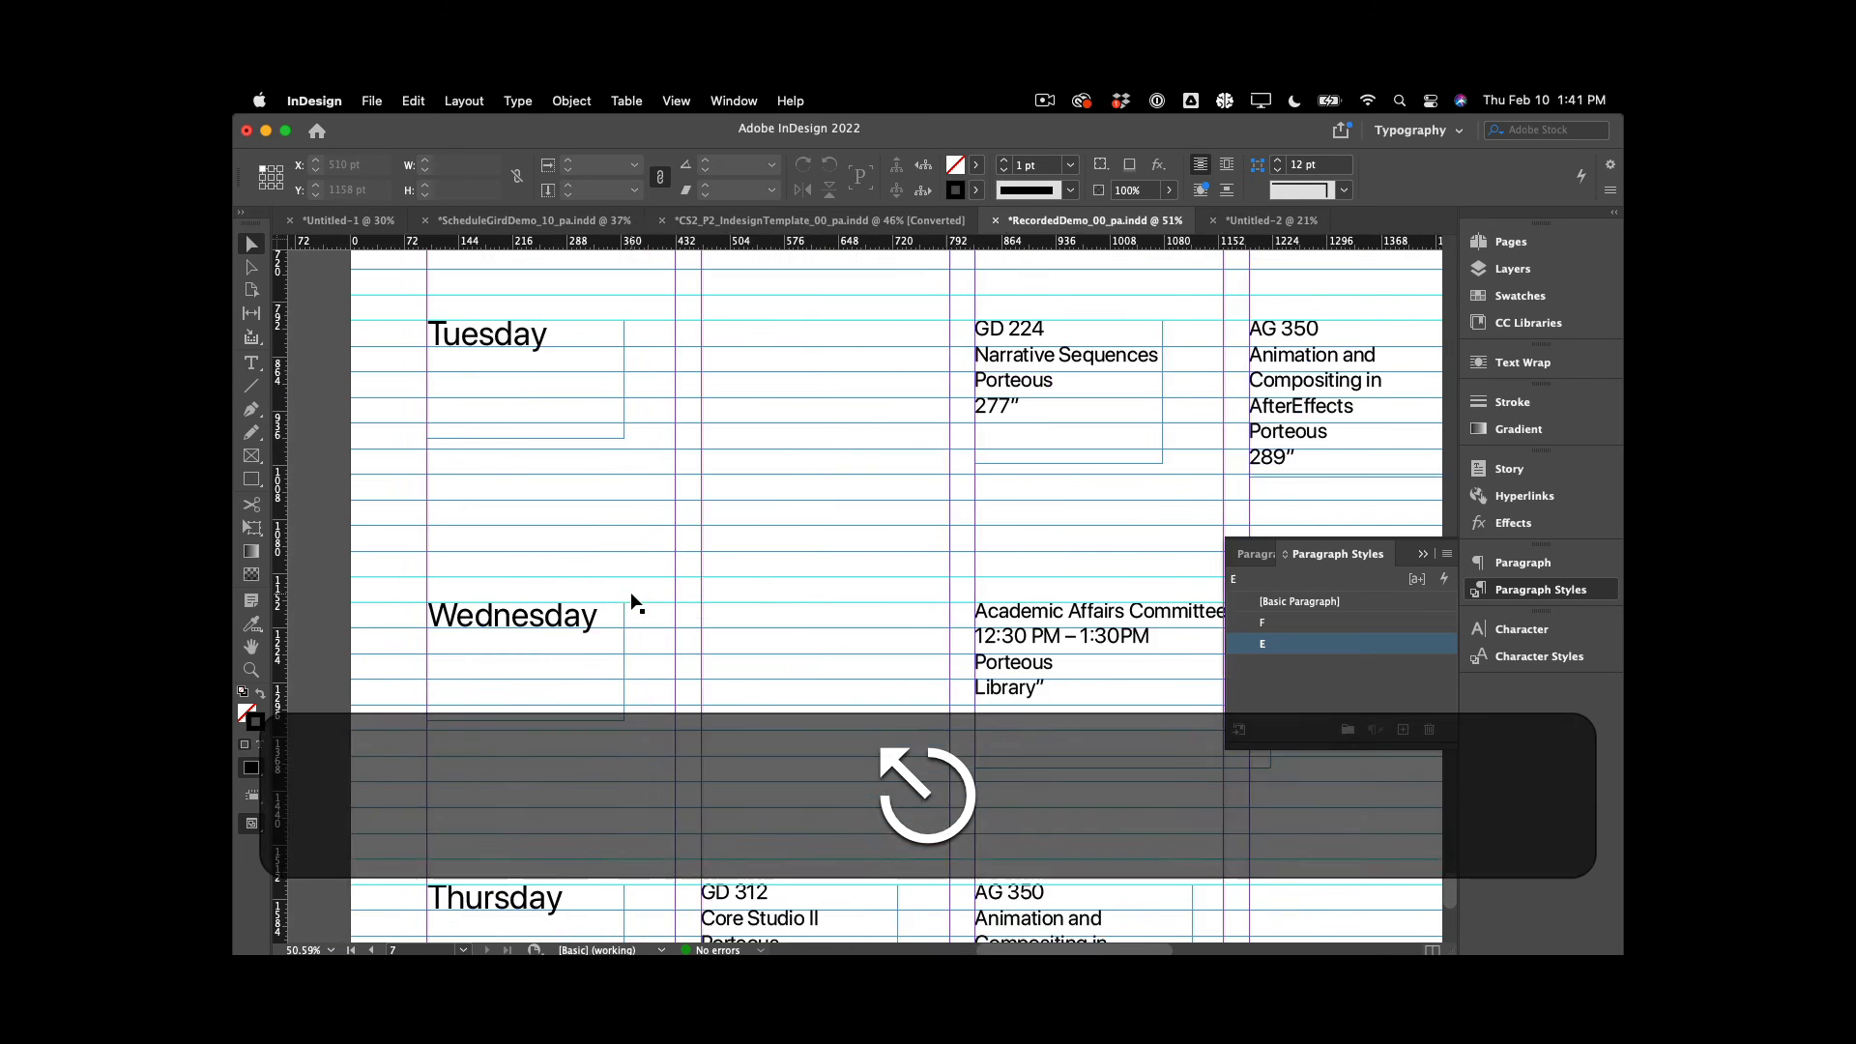
In preview mode, draw a rectangle about 1692 by 378 pt across Monday's row, filled black with no stroke
key("w")
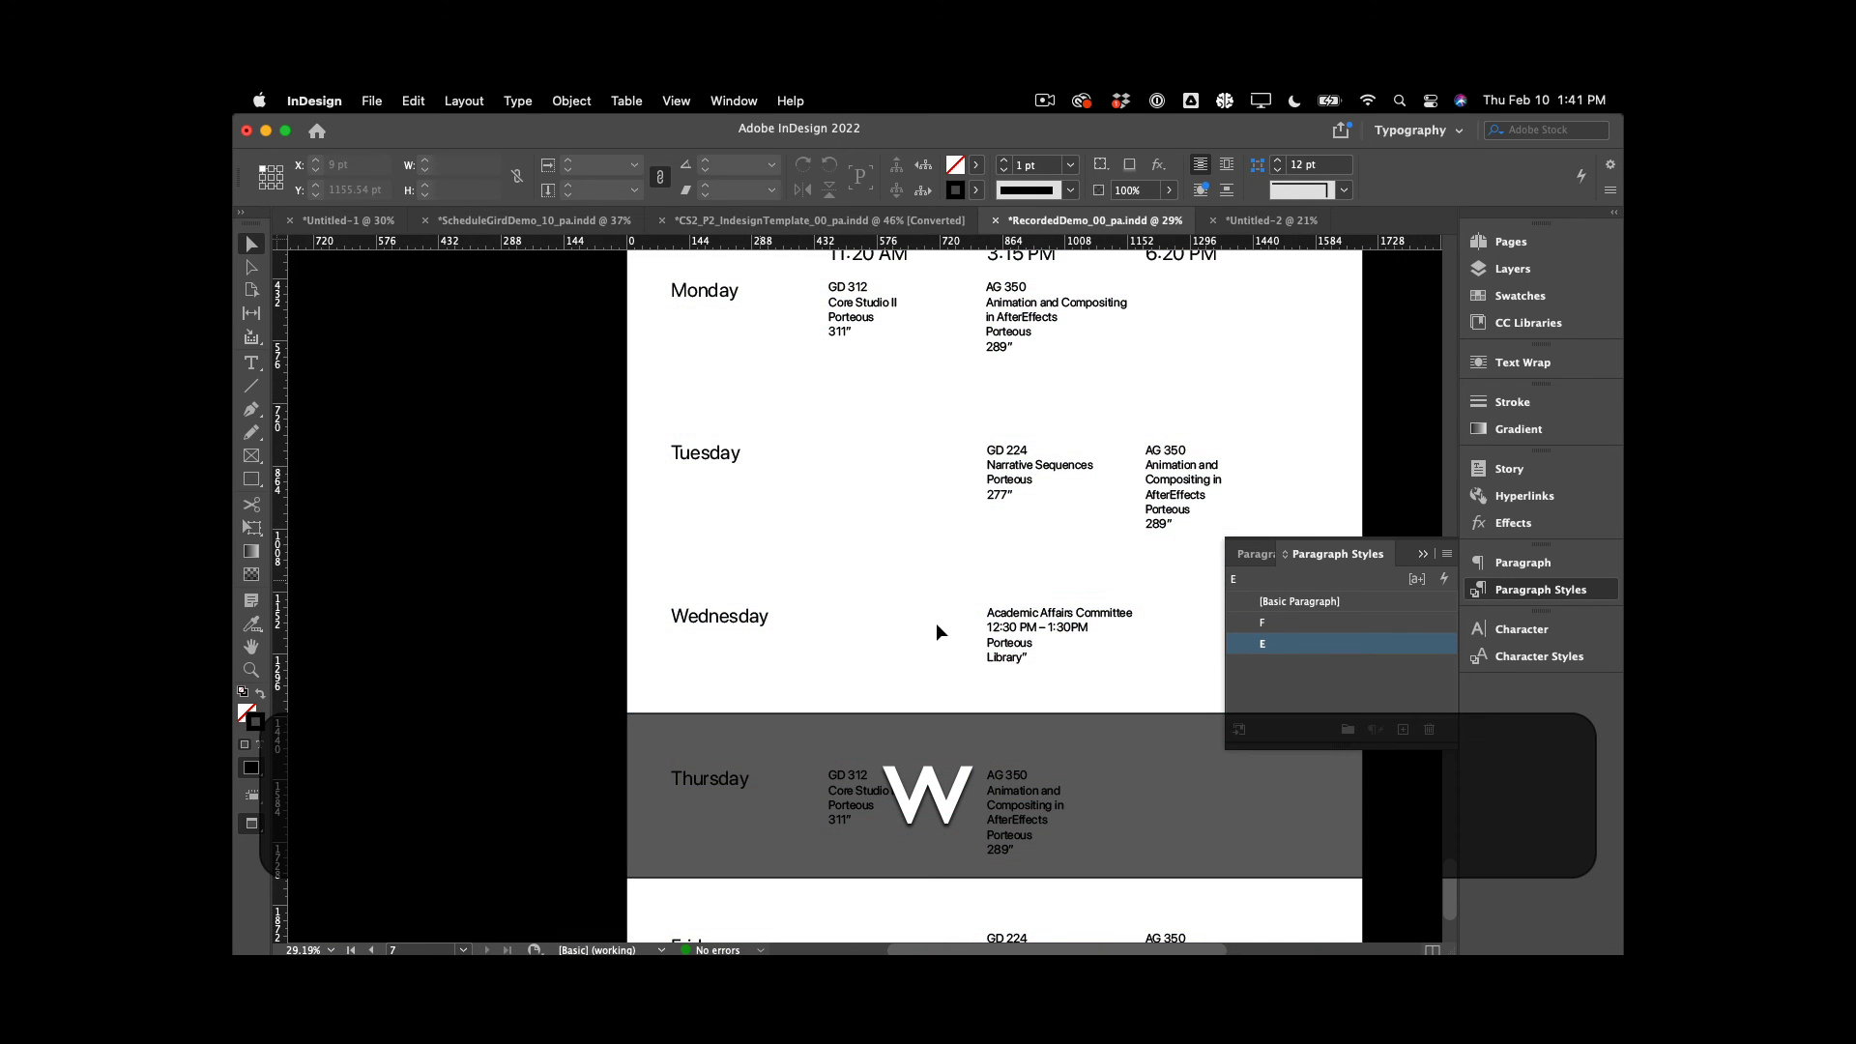
scroll(971, 636, "right", 2)
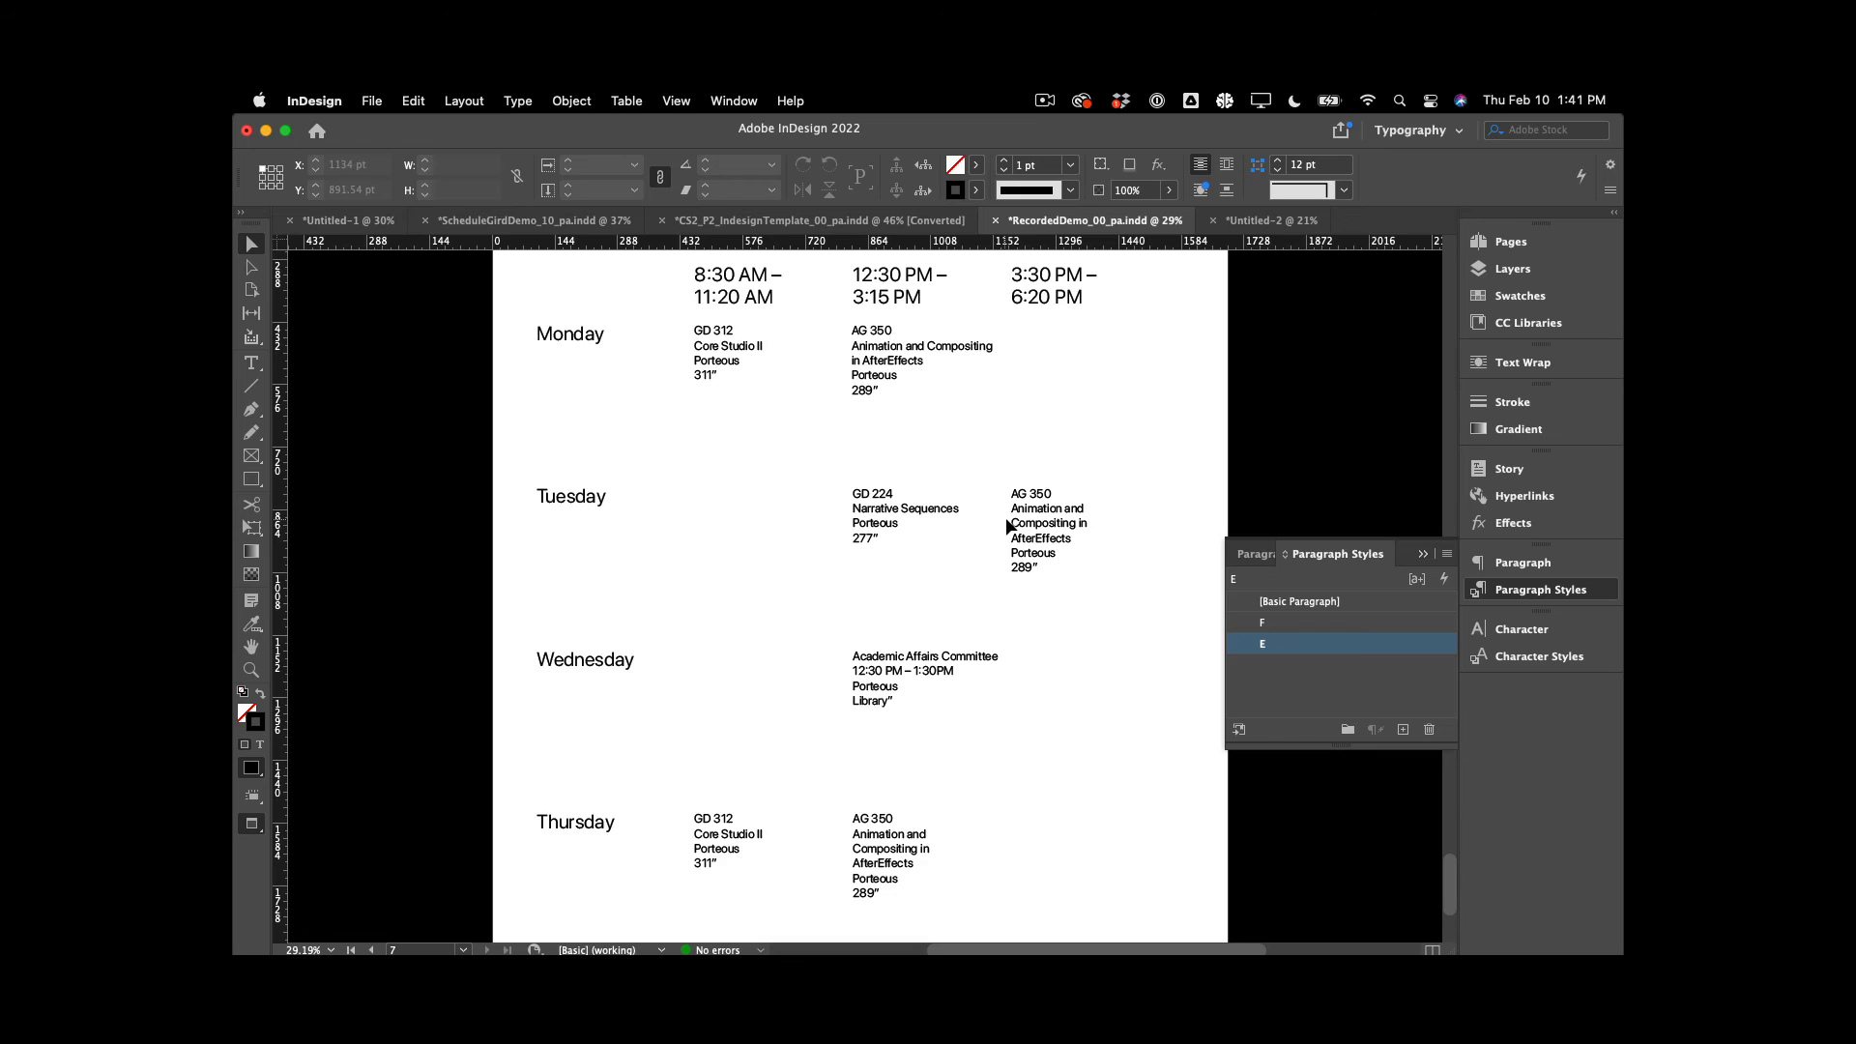
scroll(1006, 518, "up", 1)
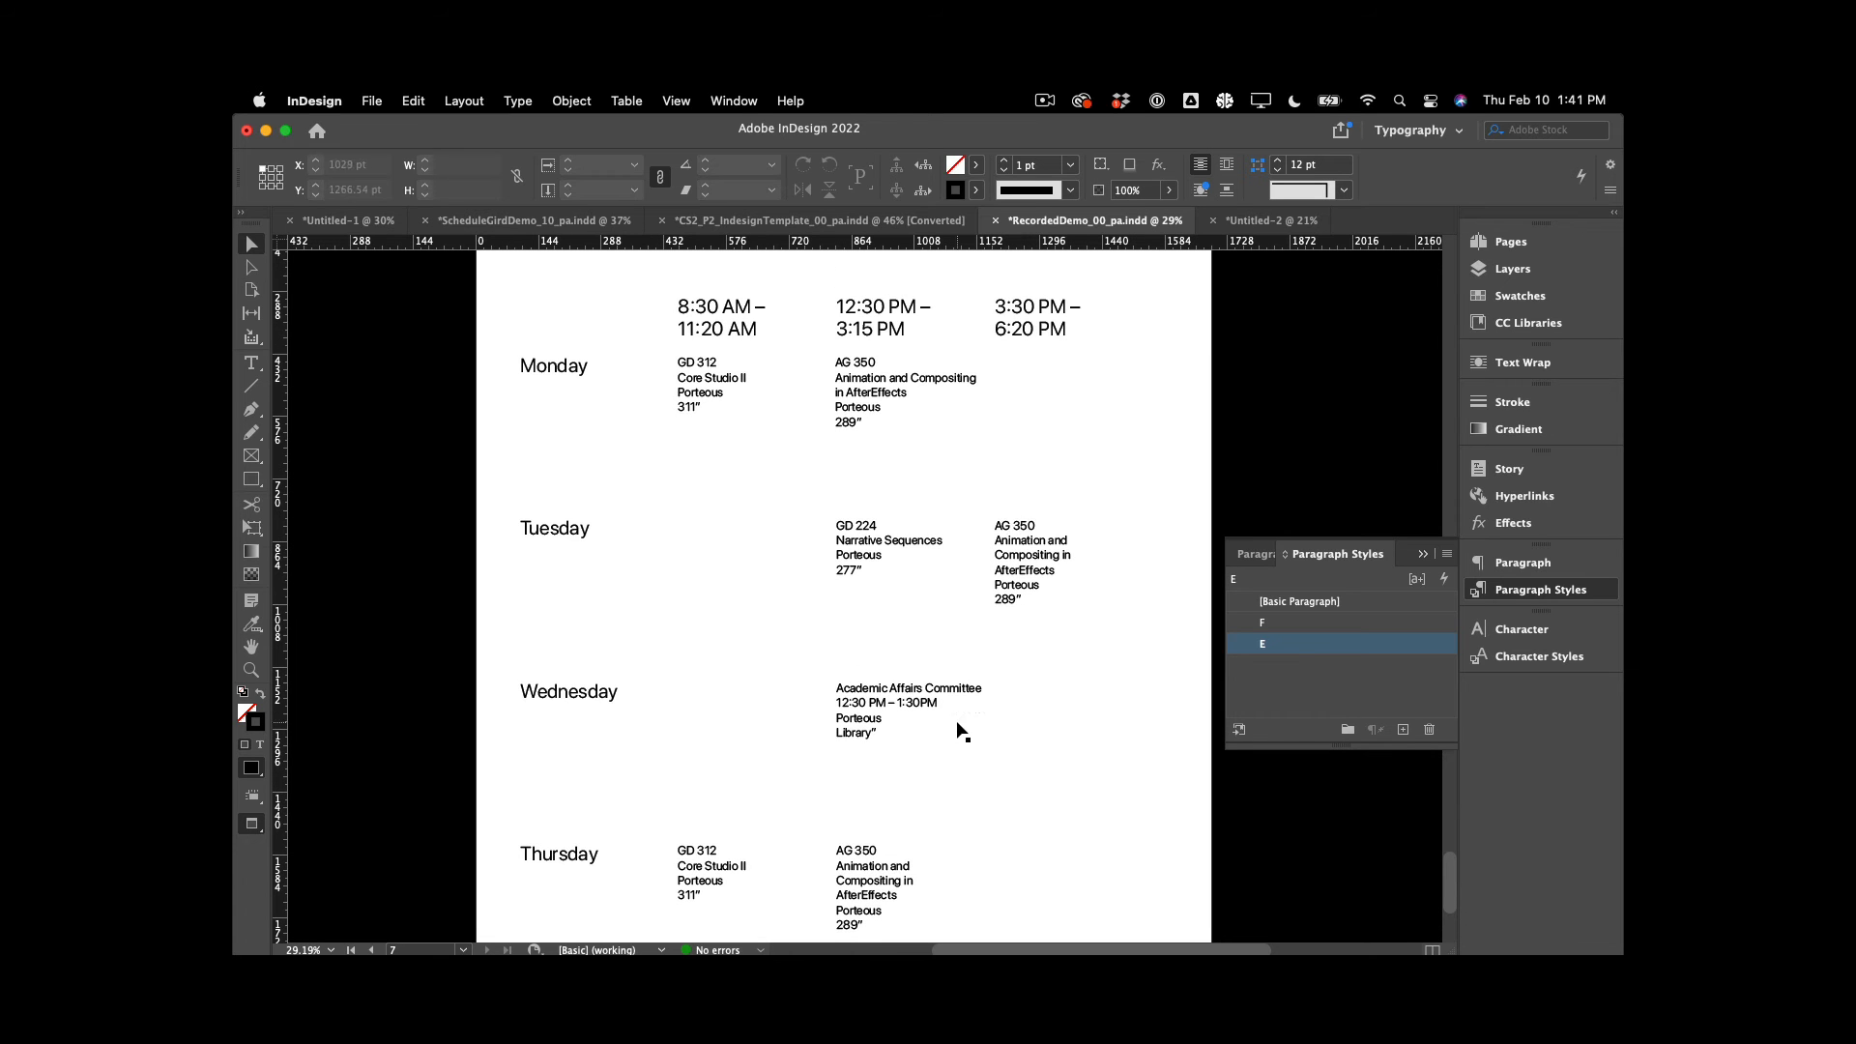
scroll(774, 506, "up", 3)
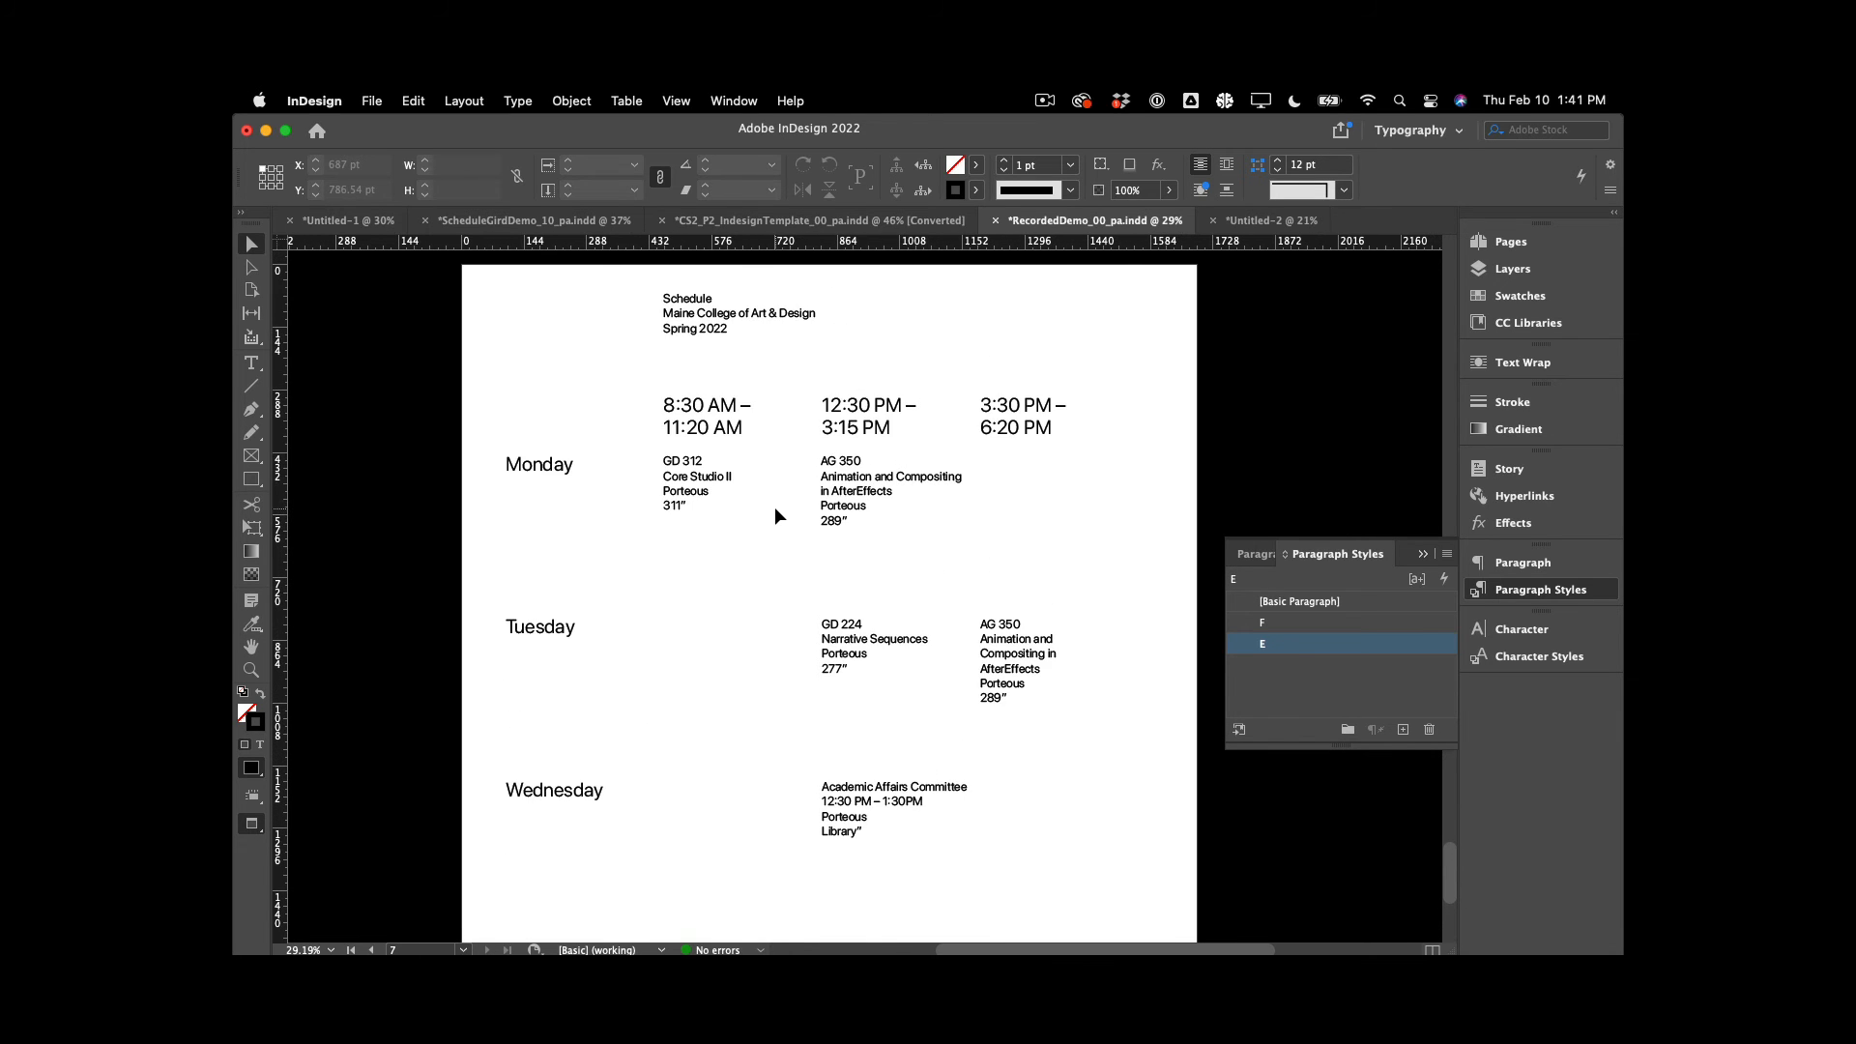
left_click(251, 480)
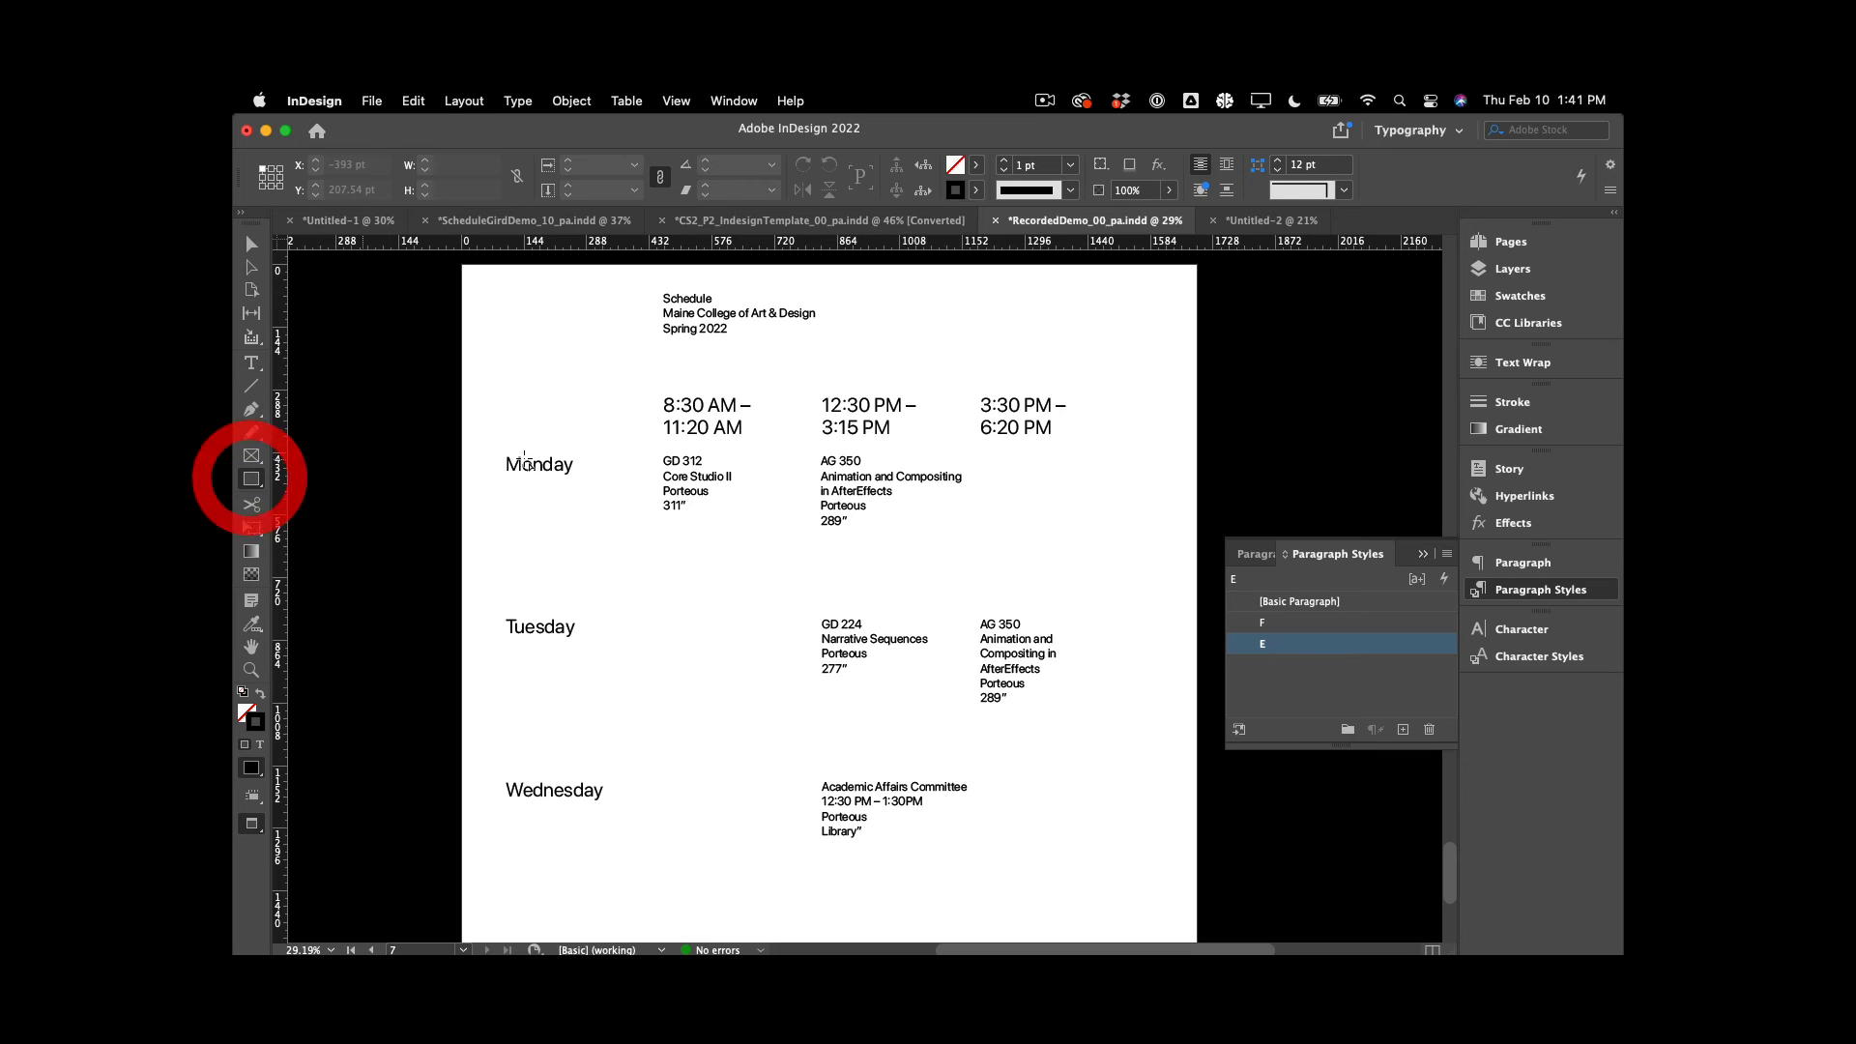
mouse_move(462, 446)
left_mouse_down()
mouse_move(1106, 639)
mouse_move(1226, 619)
mouse_move(1198, 612)
left_mouse_up()
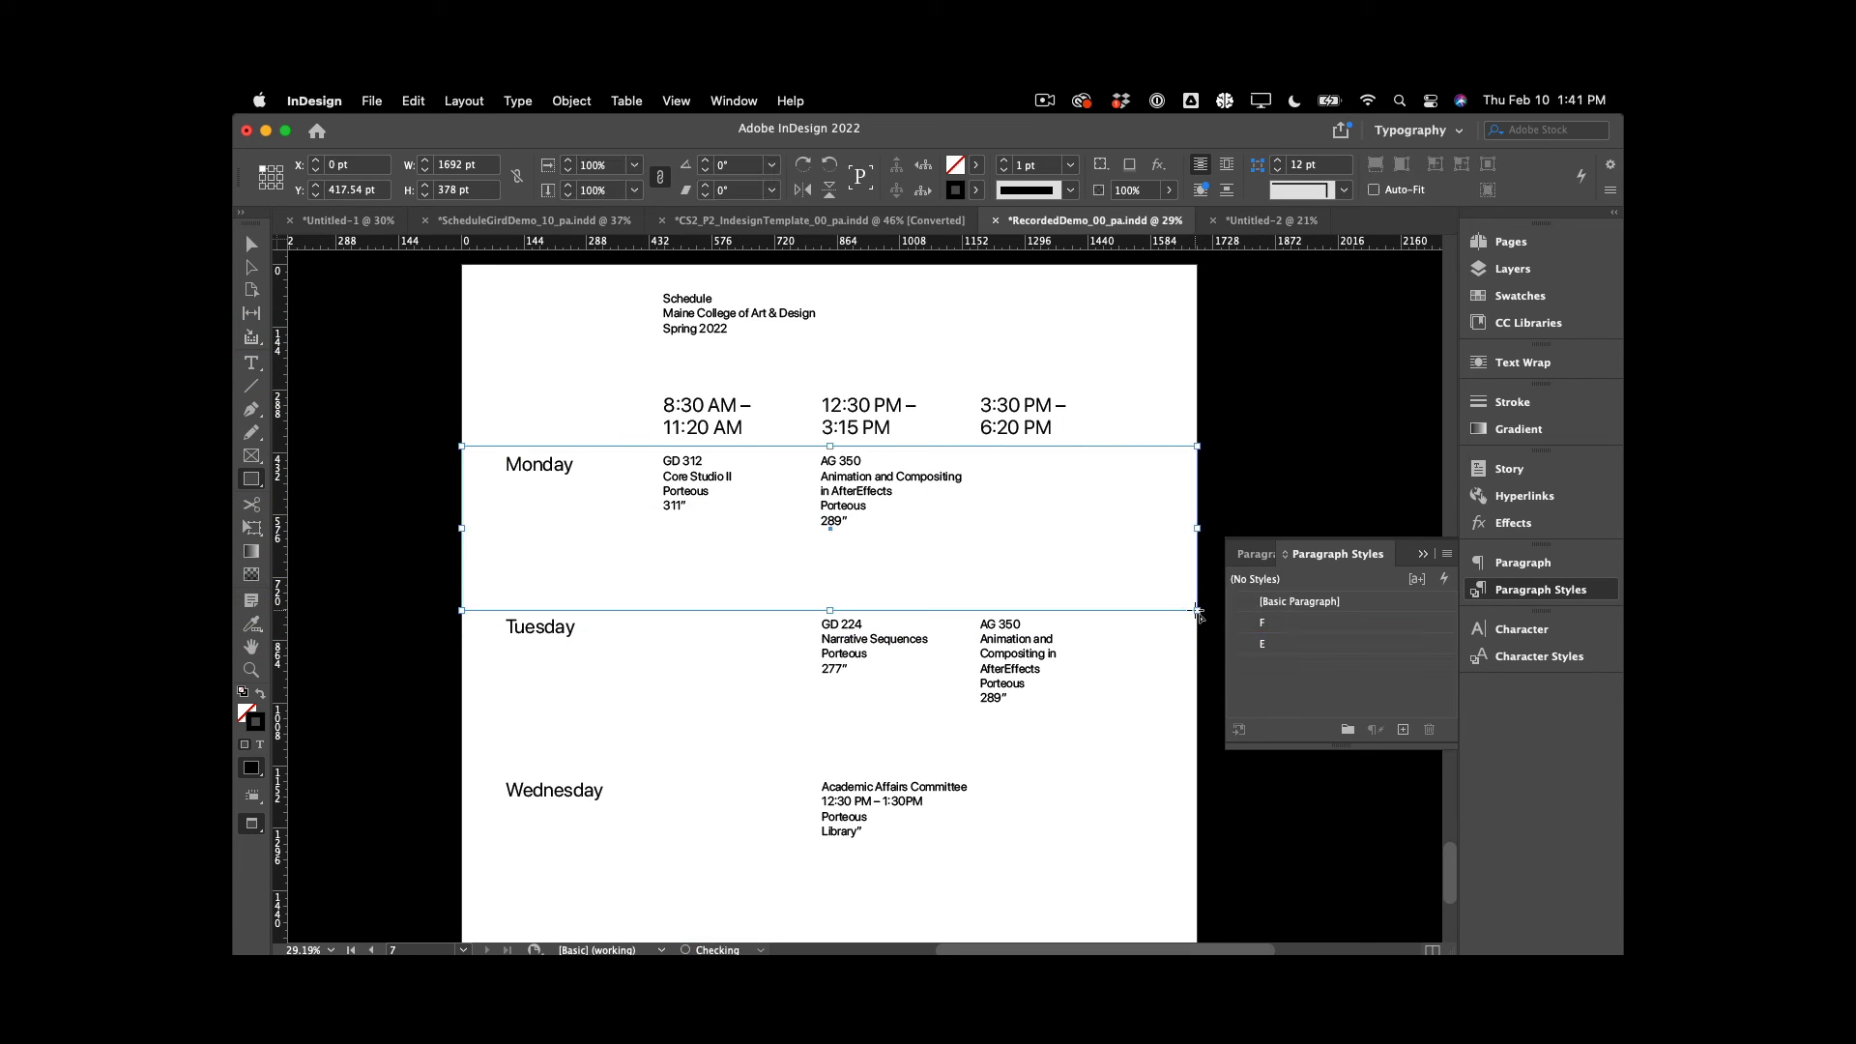
key("shift+x")
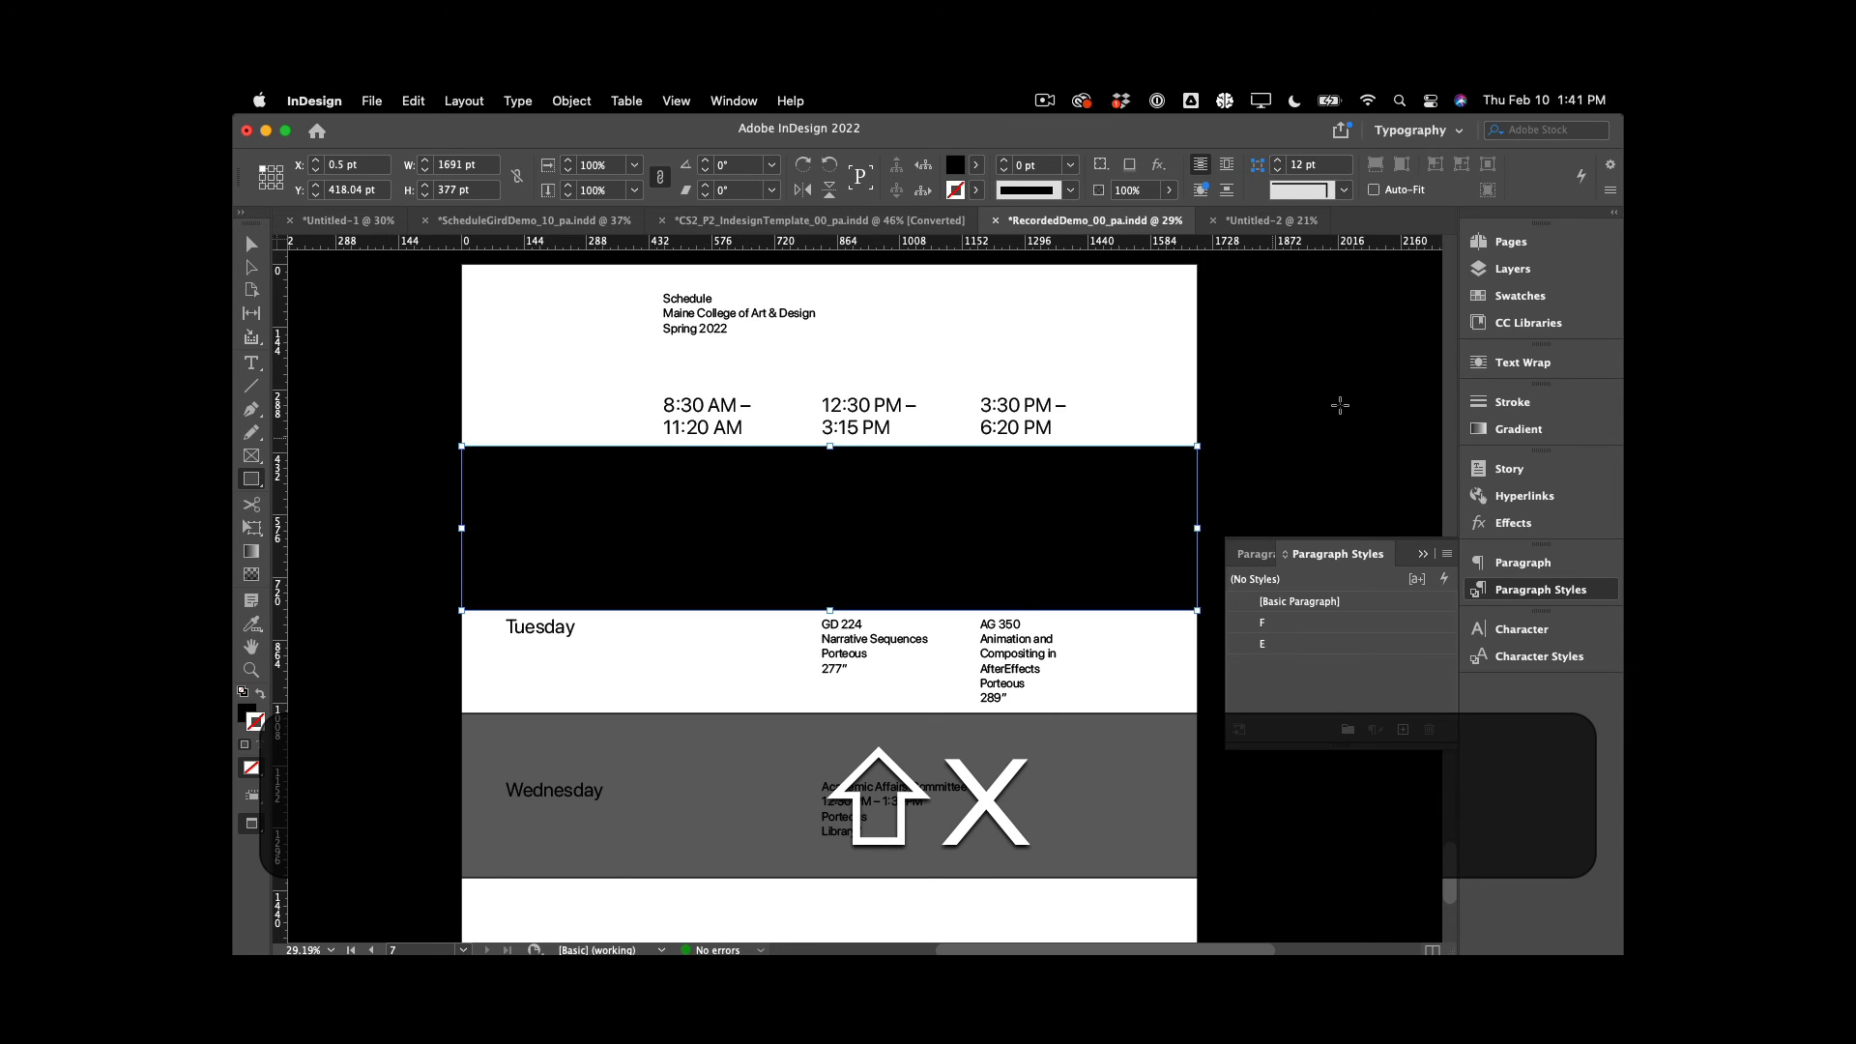
Set the Monday rectangle's black fill to a 13% tint and send the rectangle to the back
left_click(1505, 295)
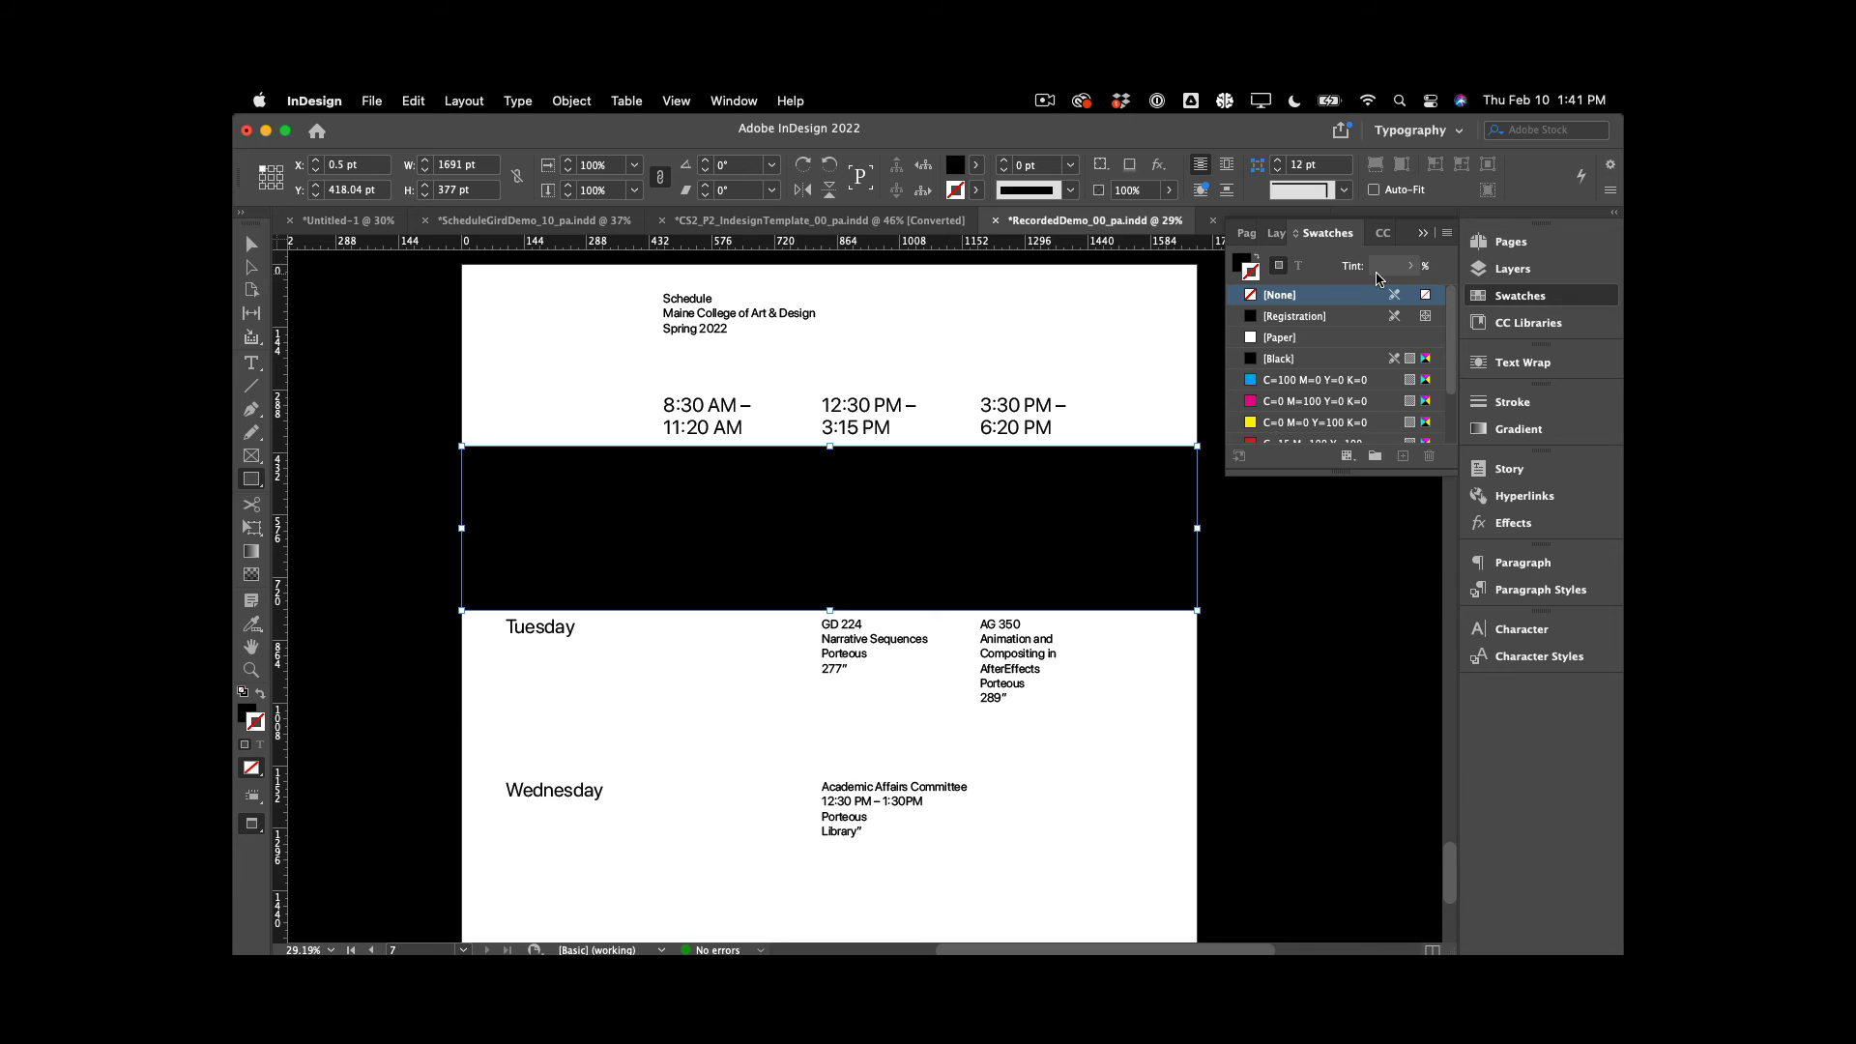
key("z")
key("x")
left_click(1408, 265)
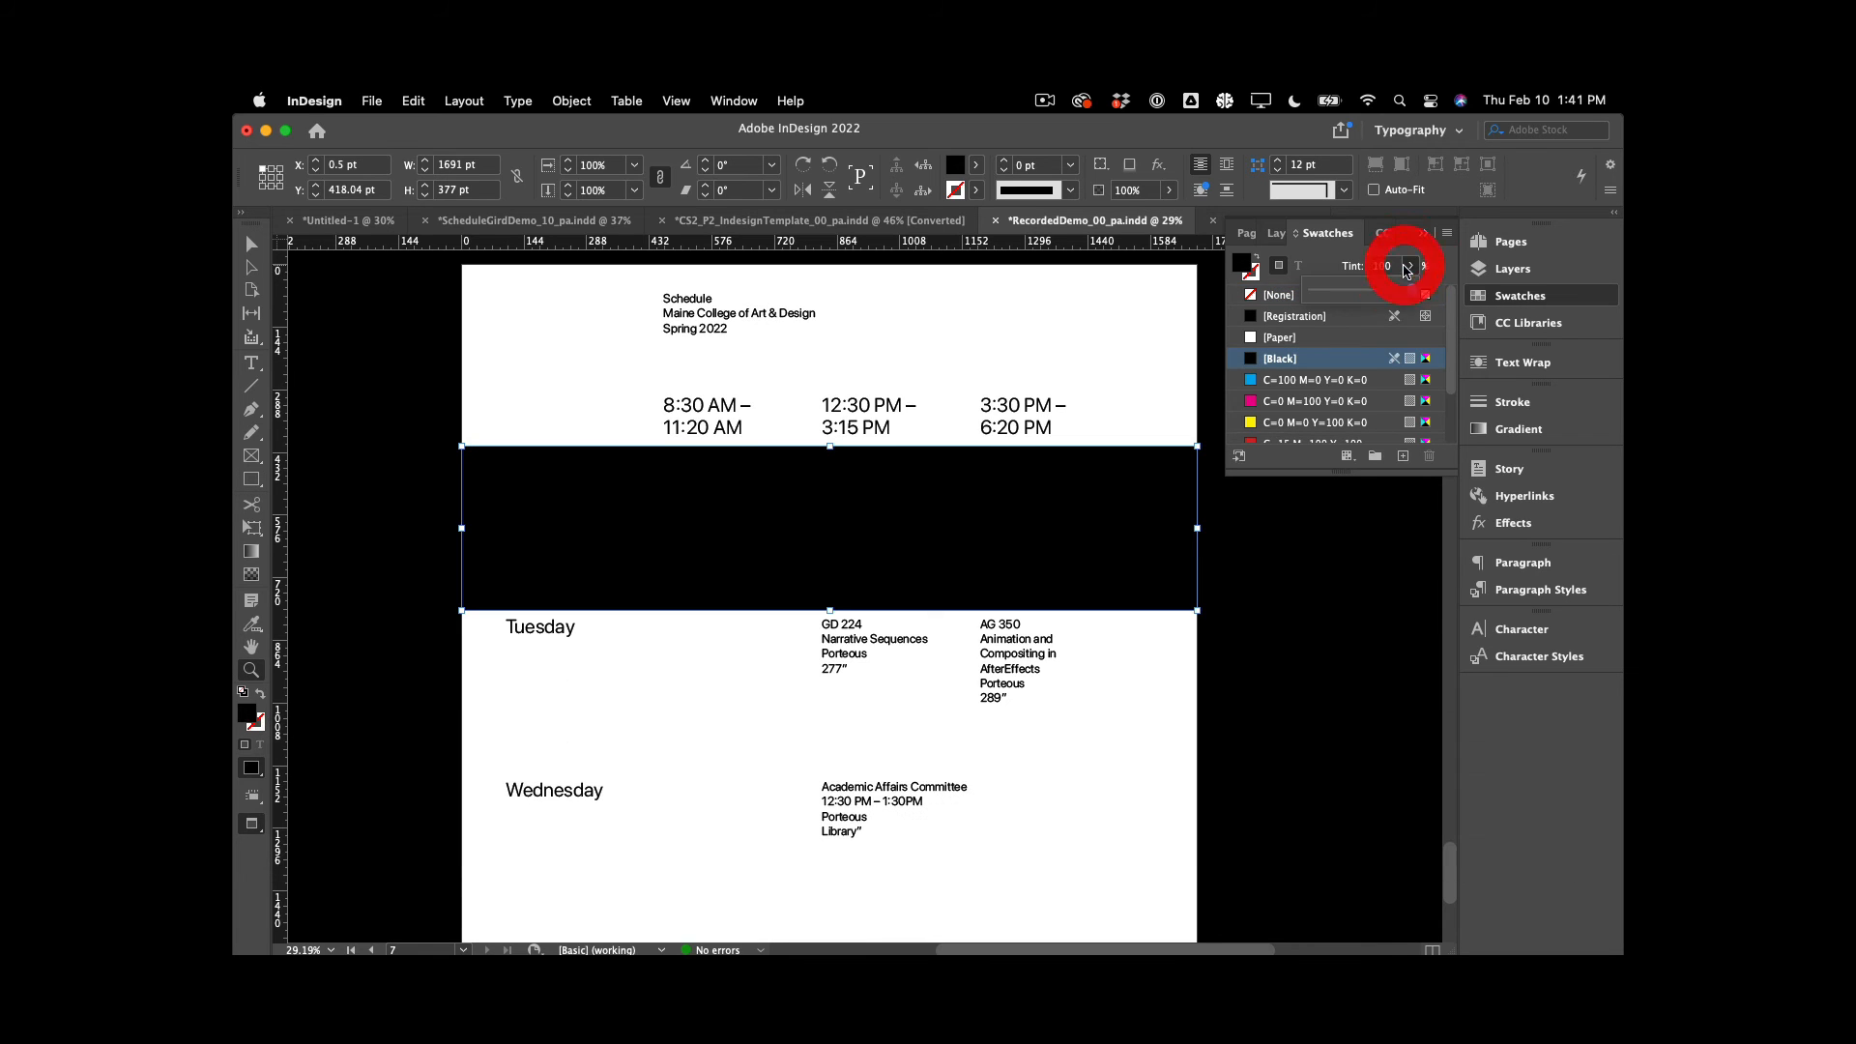
left_click_drag(1411, 290, 1325, 294)
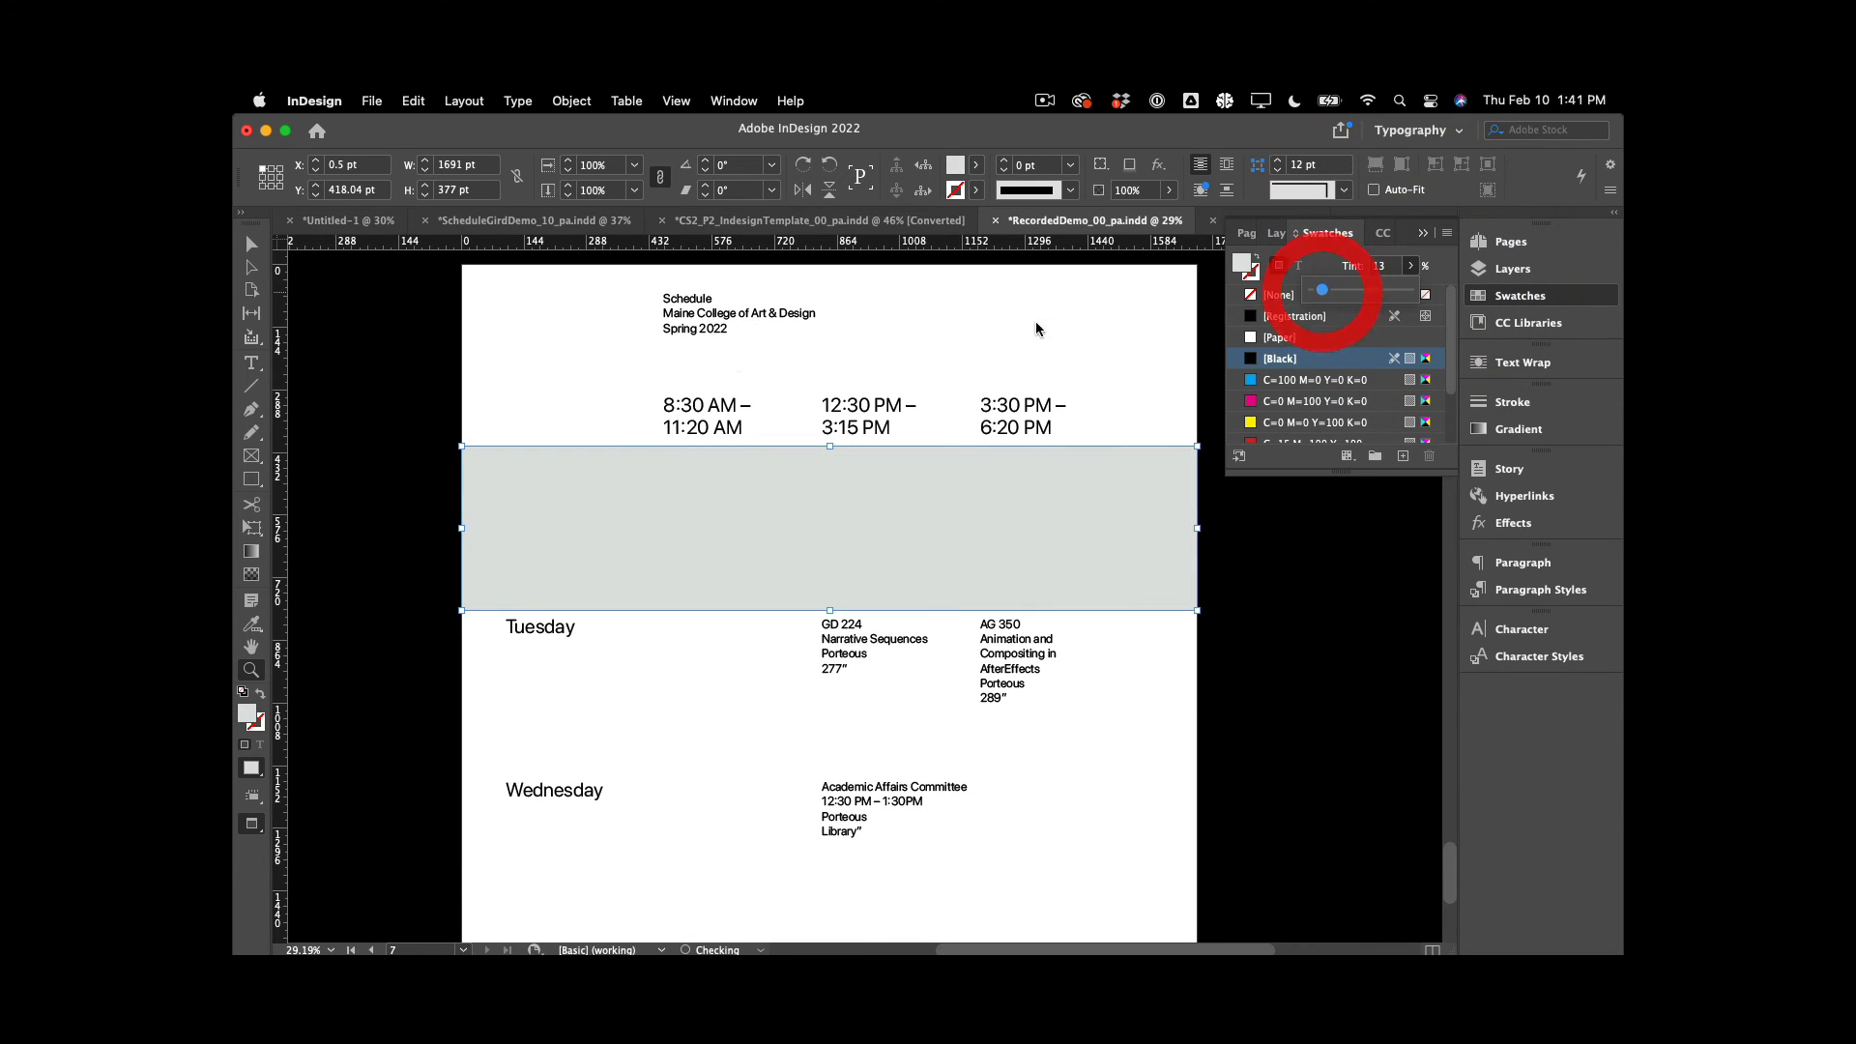
left_click(252, 245)
key("super+shift+bracketleft")
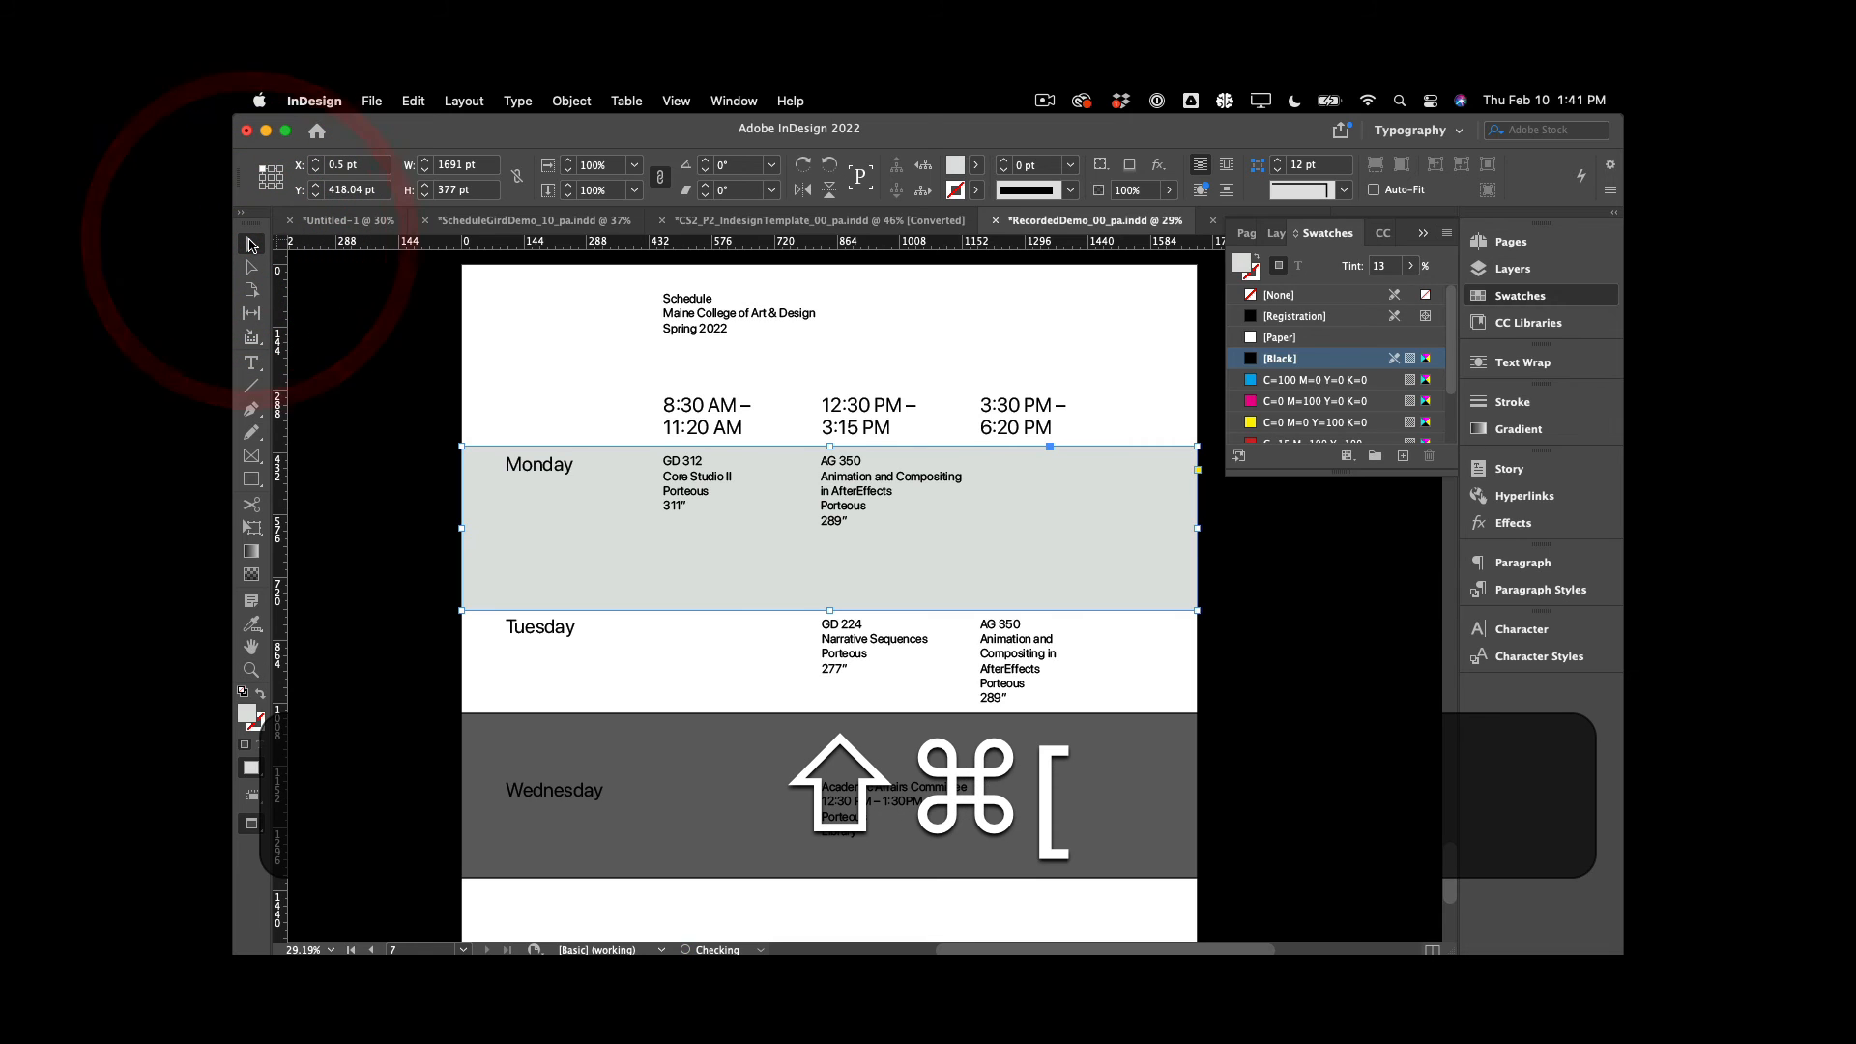
Try a duplicate of Monday's gray band on Wednesday's row and remove the copy
left_click(415, 533)
left_click_drag(619, 537, 619, 865)
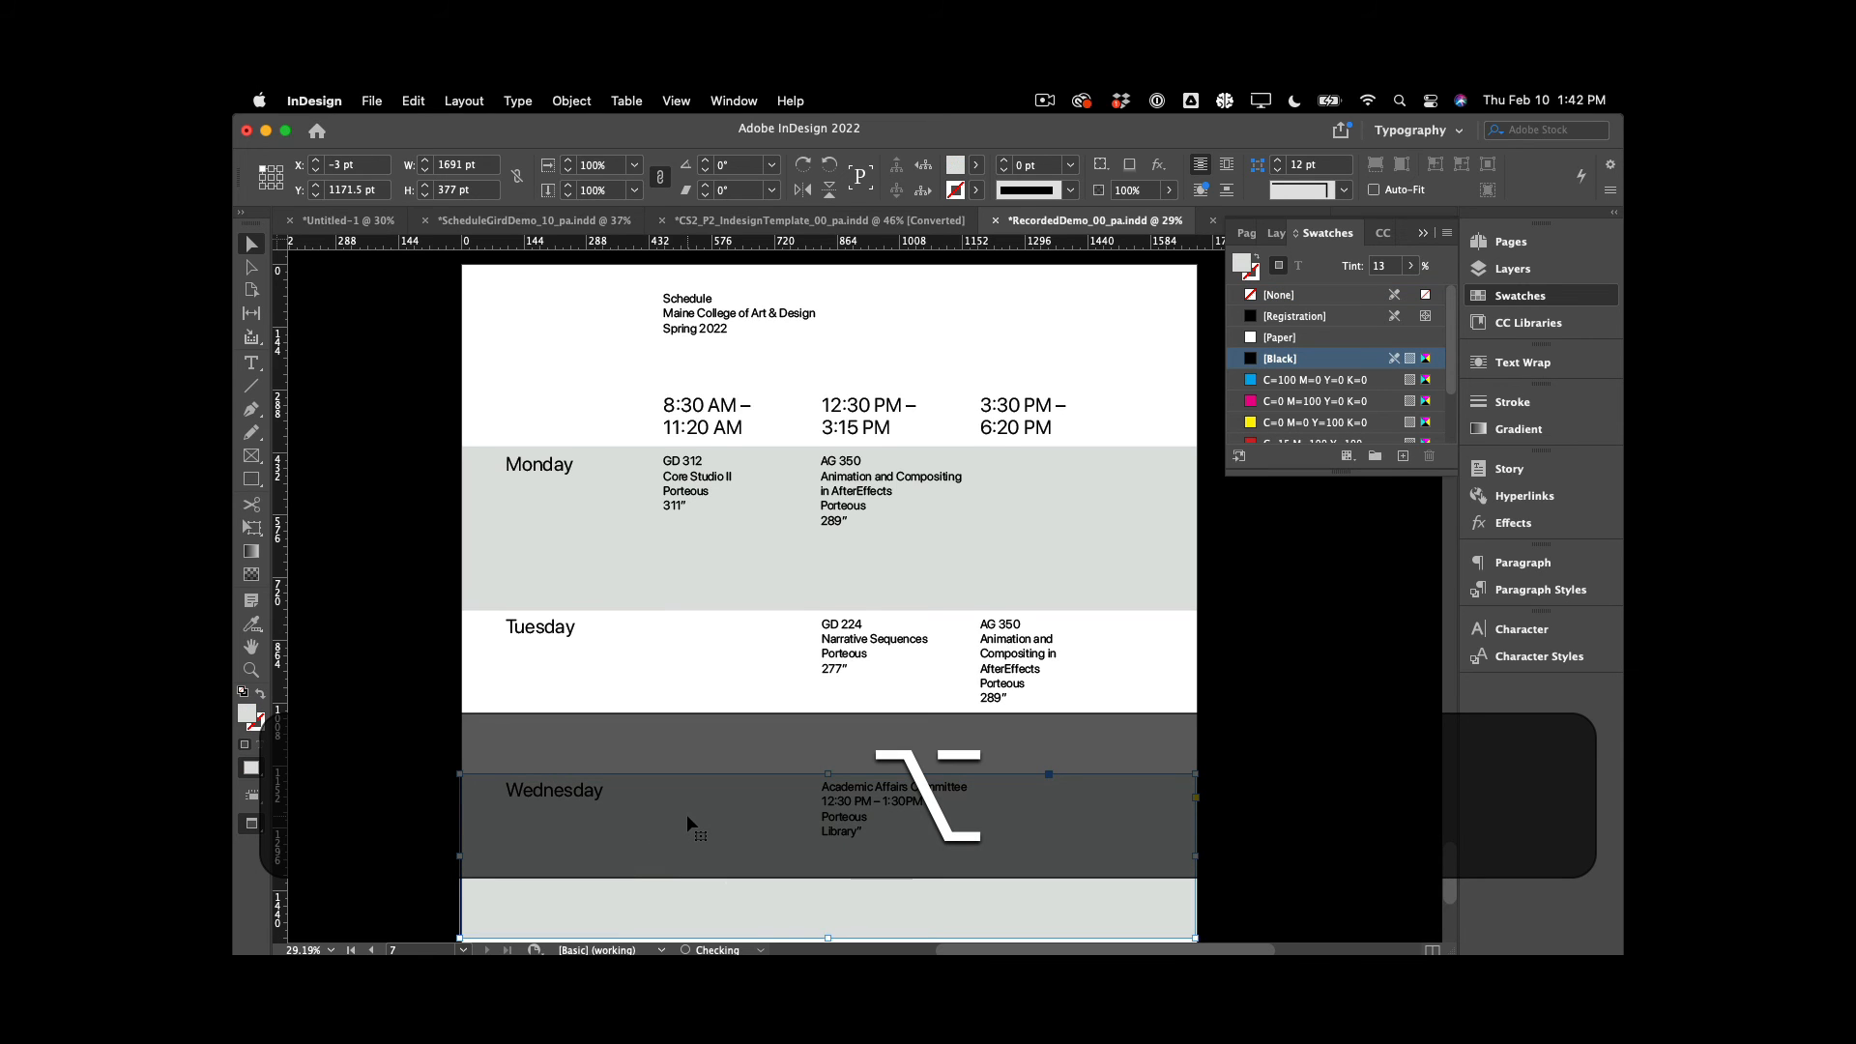
scroll(686, 814, "down", 2)
key("BackSpace")
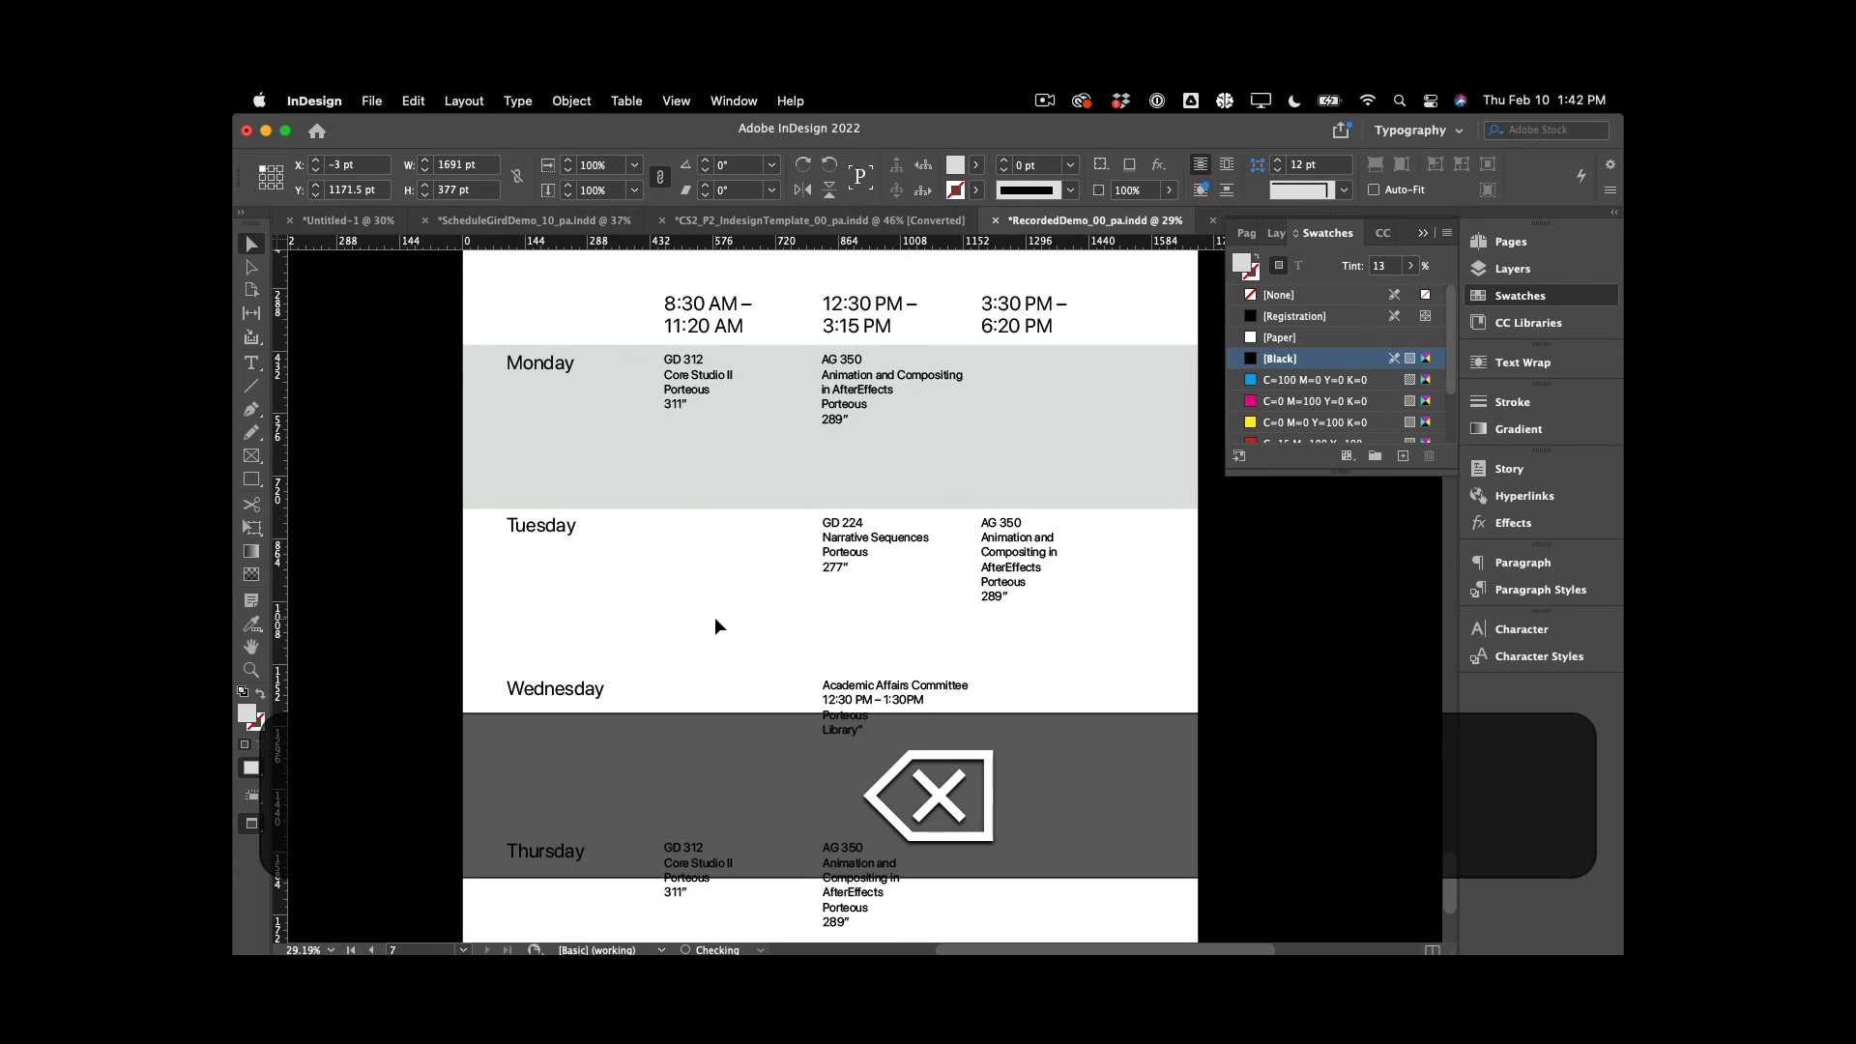
Delete the gray tinted band behind Monday's row on page 7
left_click(746, 444)
left_click(607, 418)
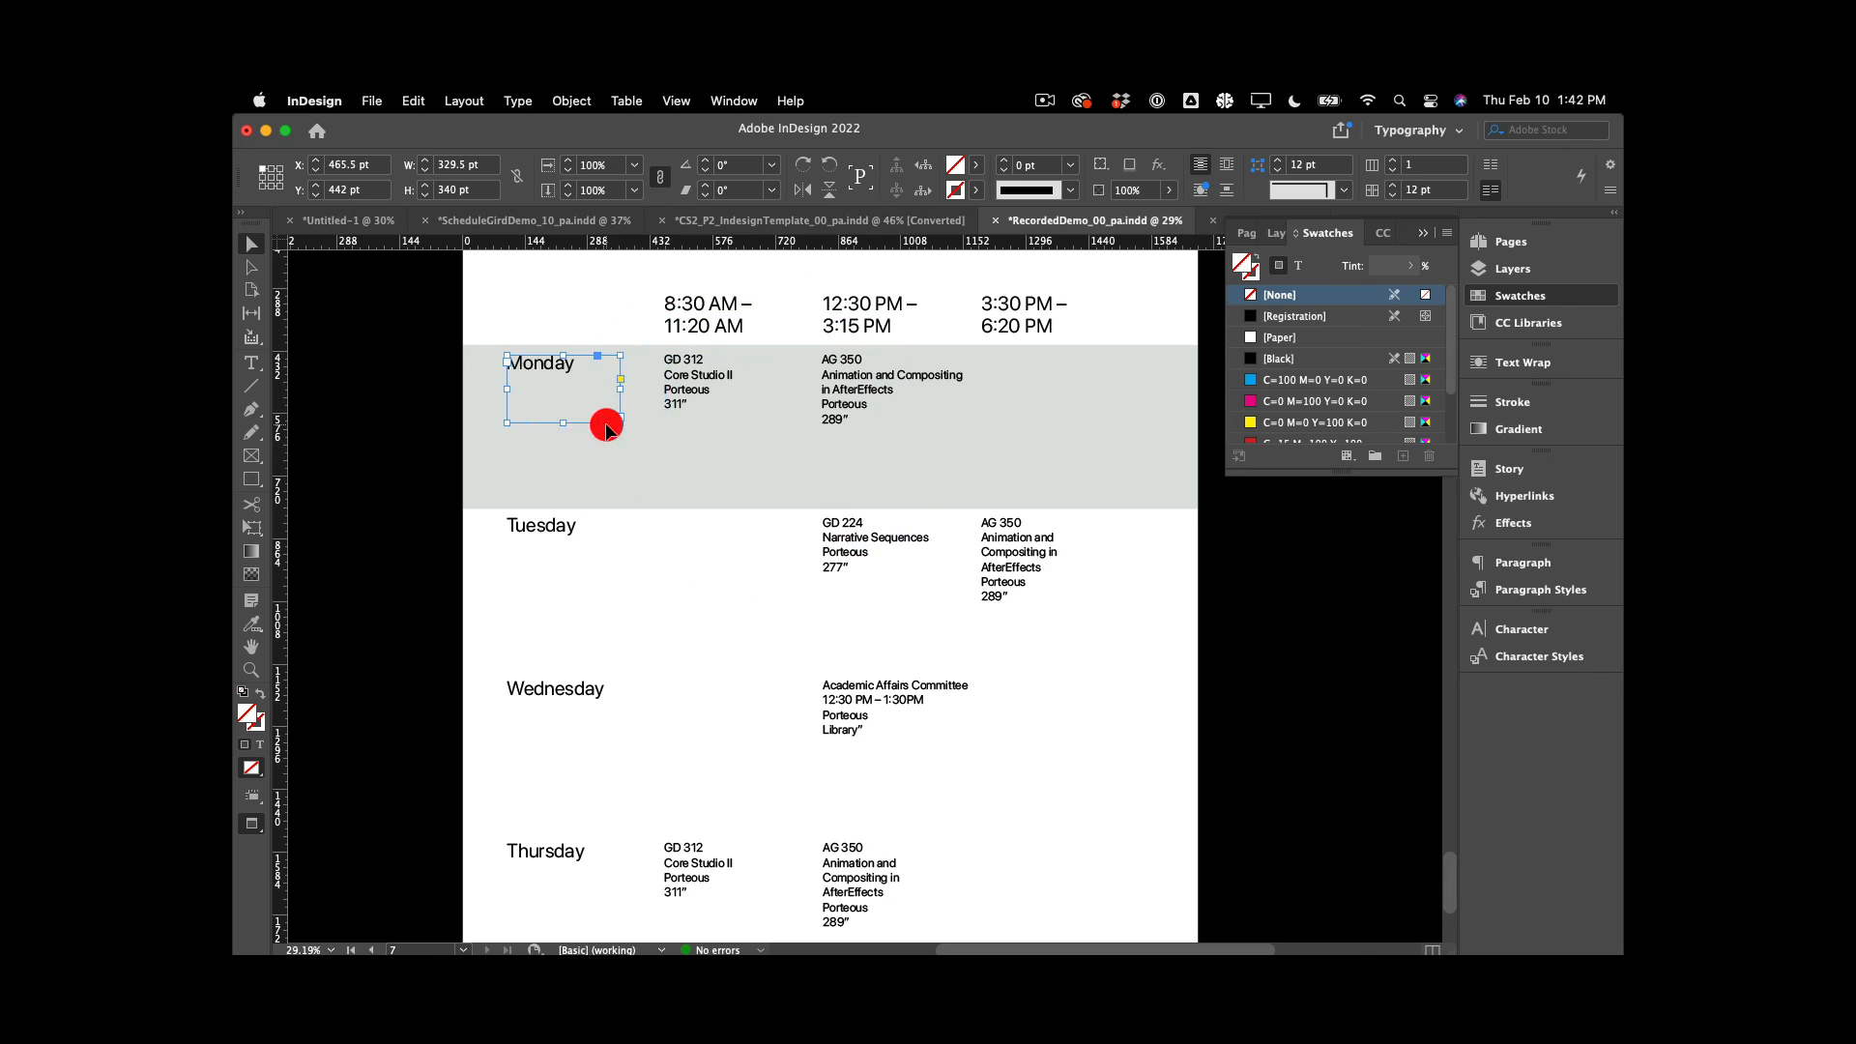
left_click(720, 471)
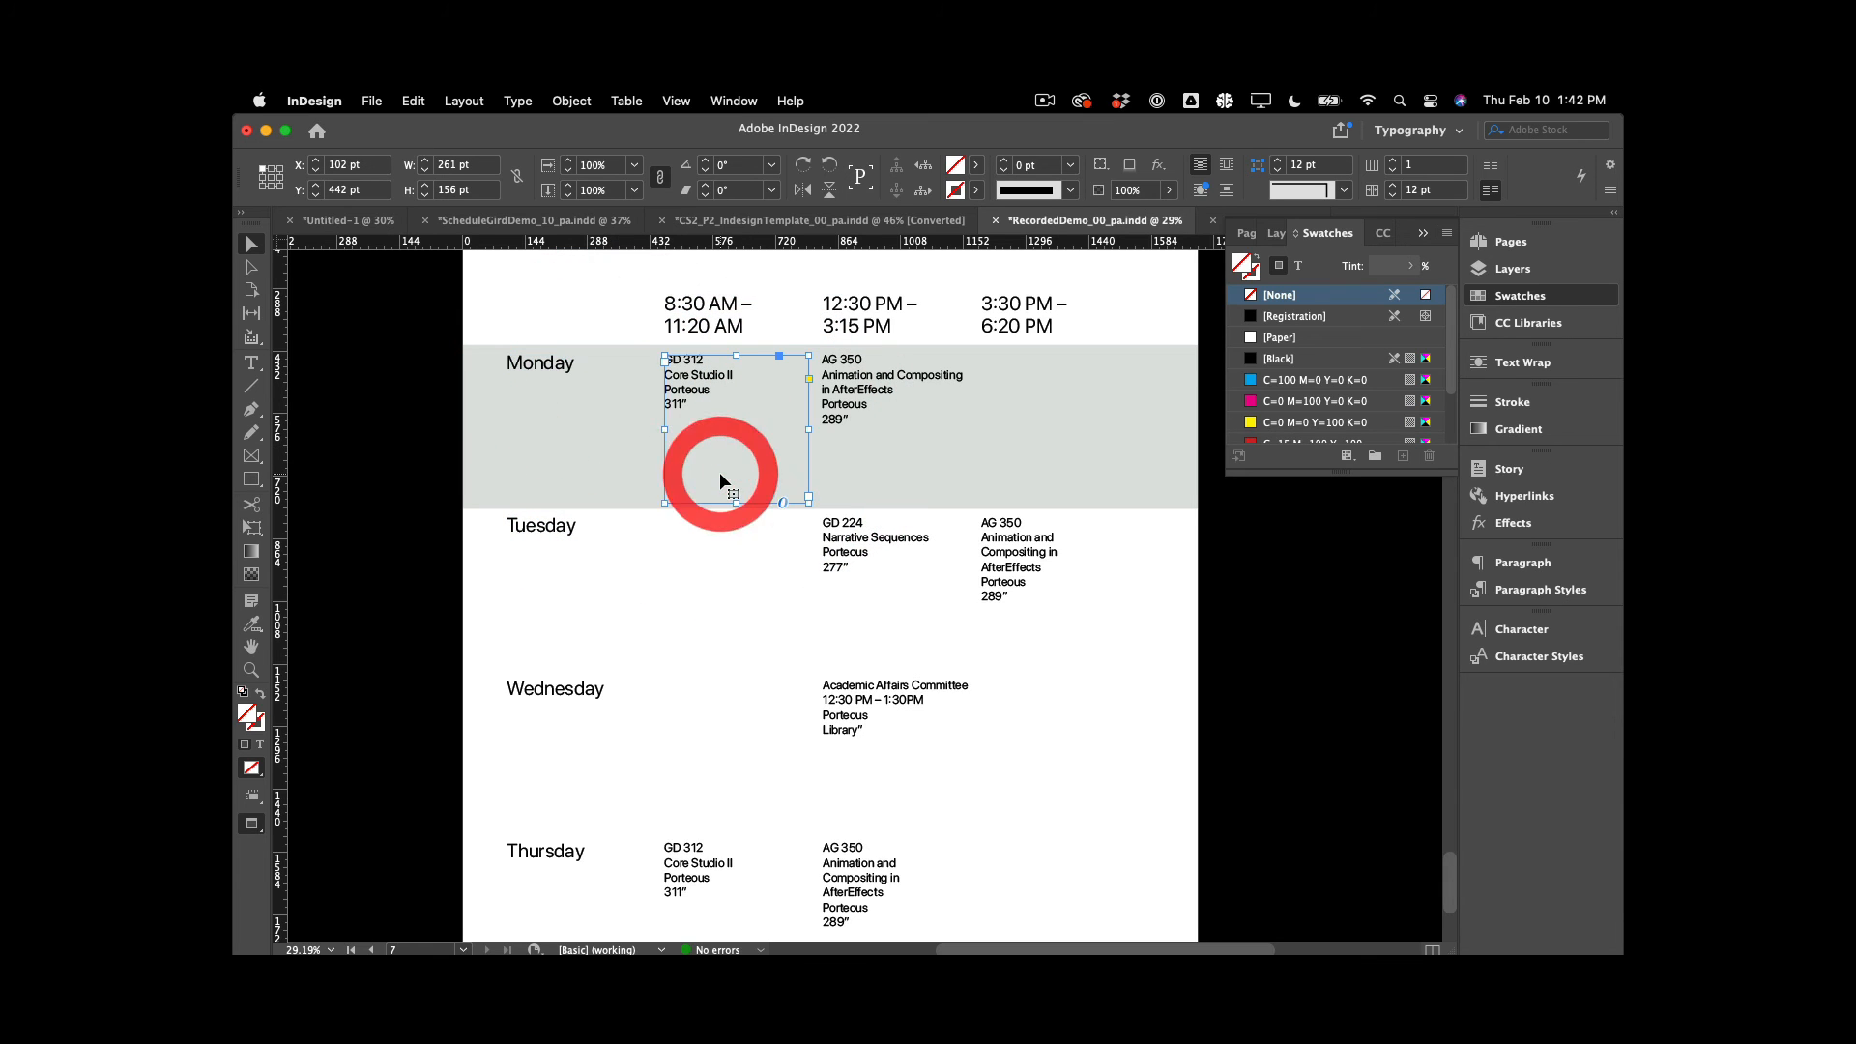
left_click(613, 495)
key("BackSpace")
With the guides shown, draw a 1 pt horizontal line about 1420 pt long from margin to margin above Monday's row, and return to preview
scroll(613, 495, "up", 1)
scroll(613, 495, "up", 1)
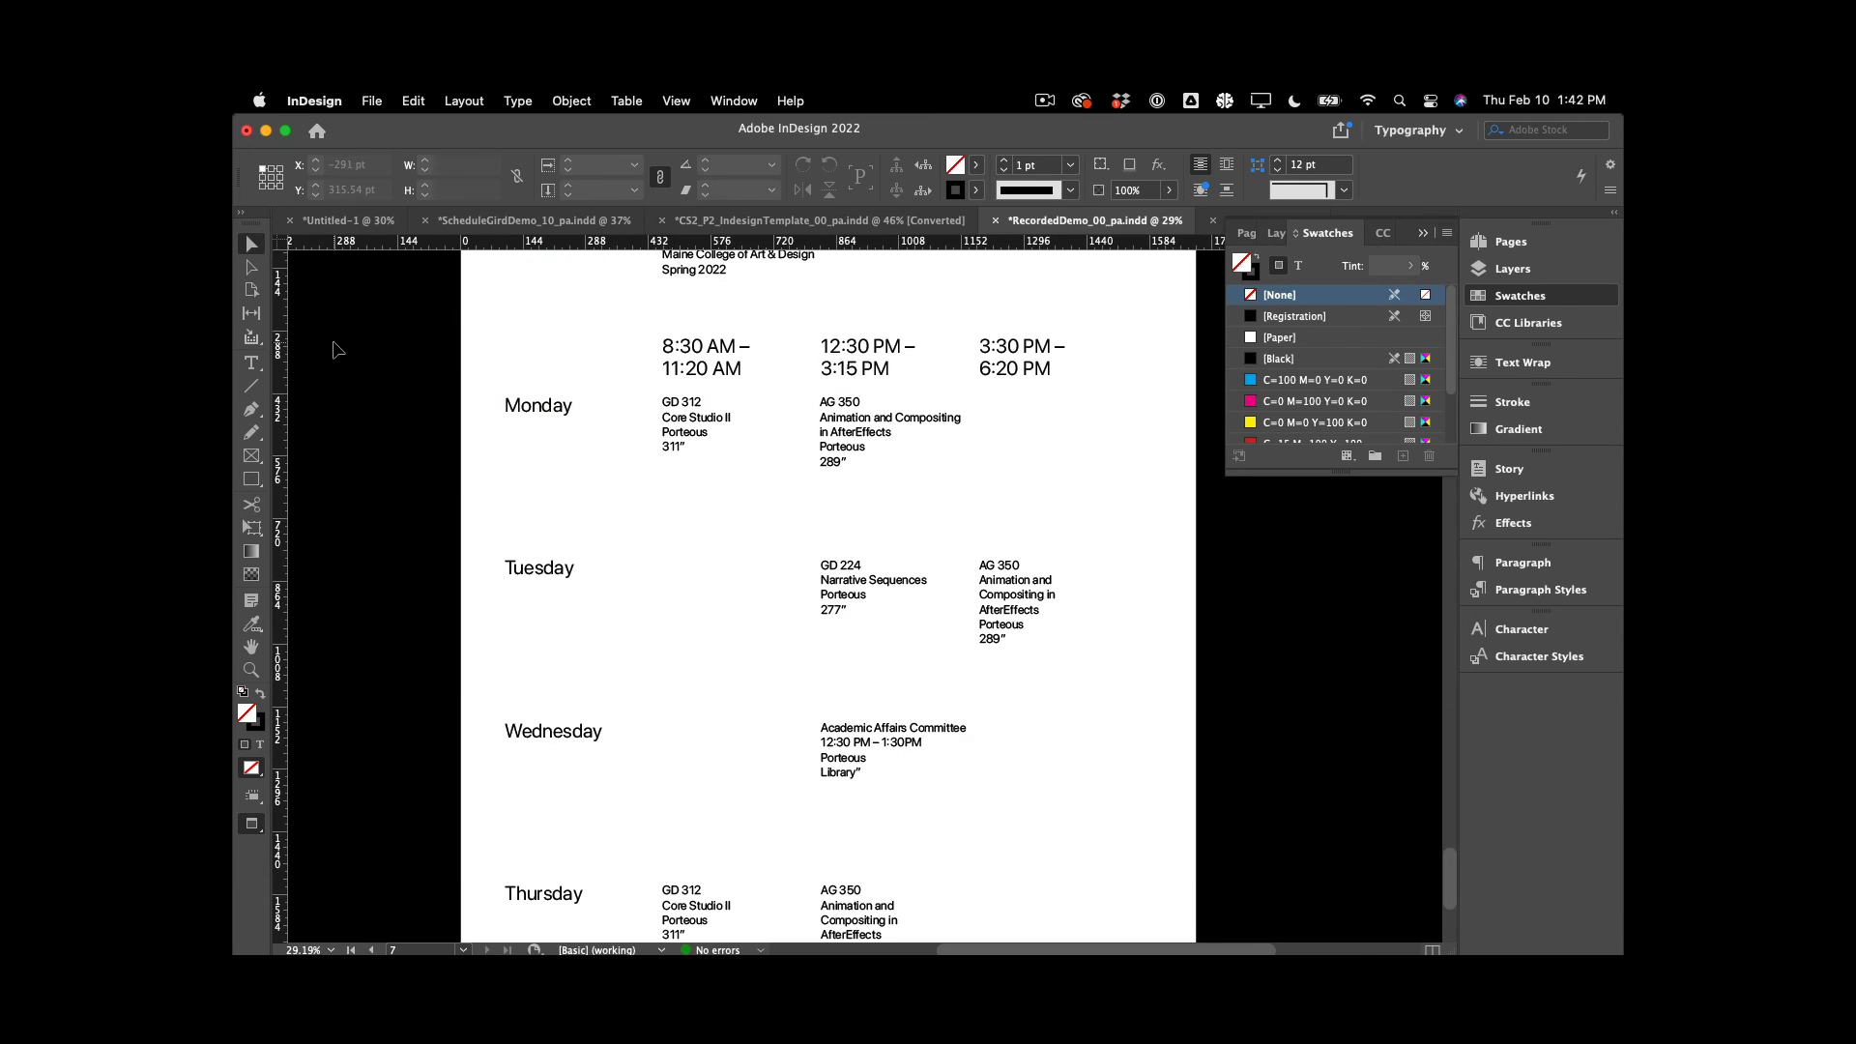
left_click(250, 389)
key("w")
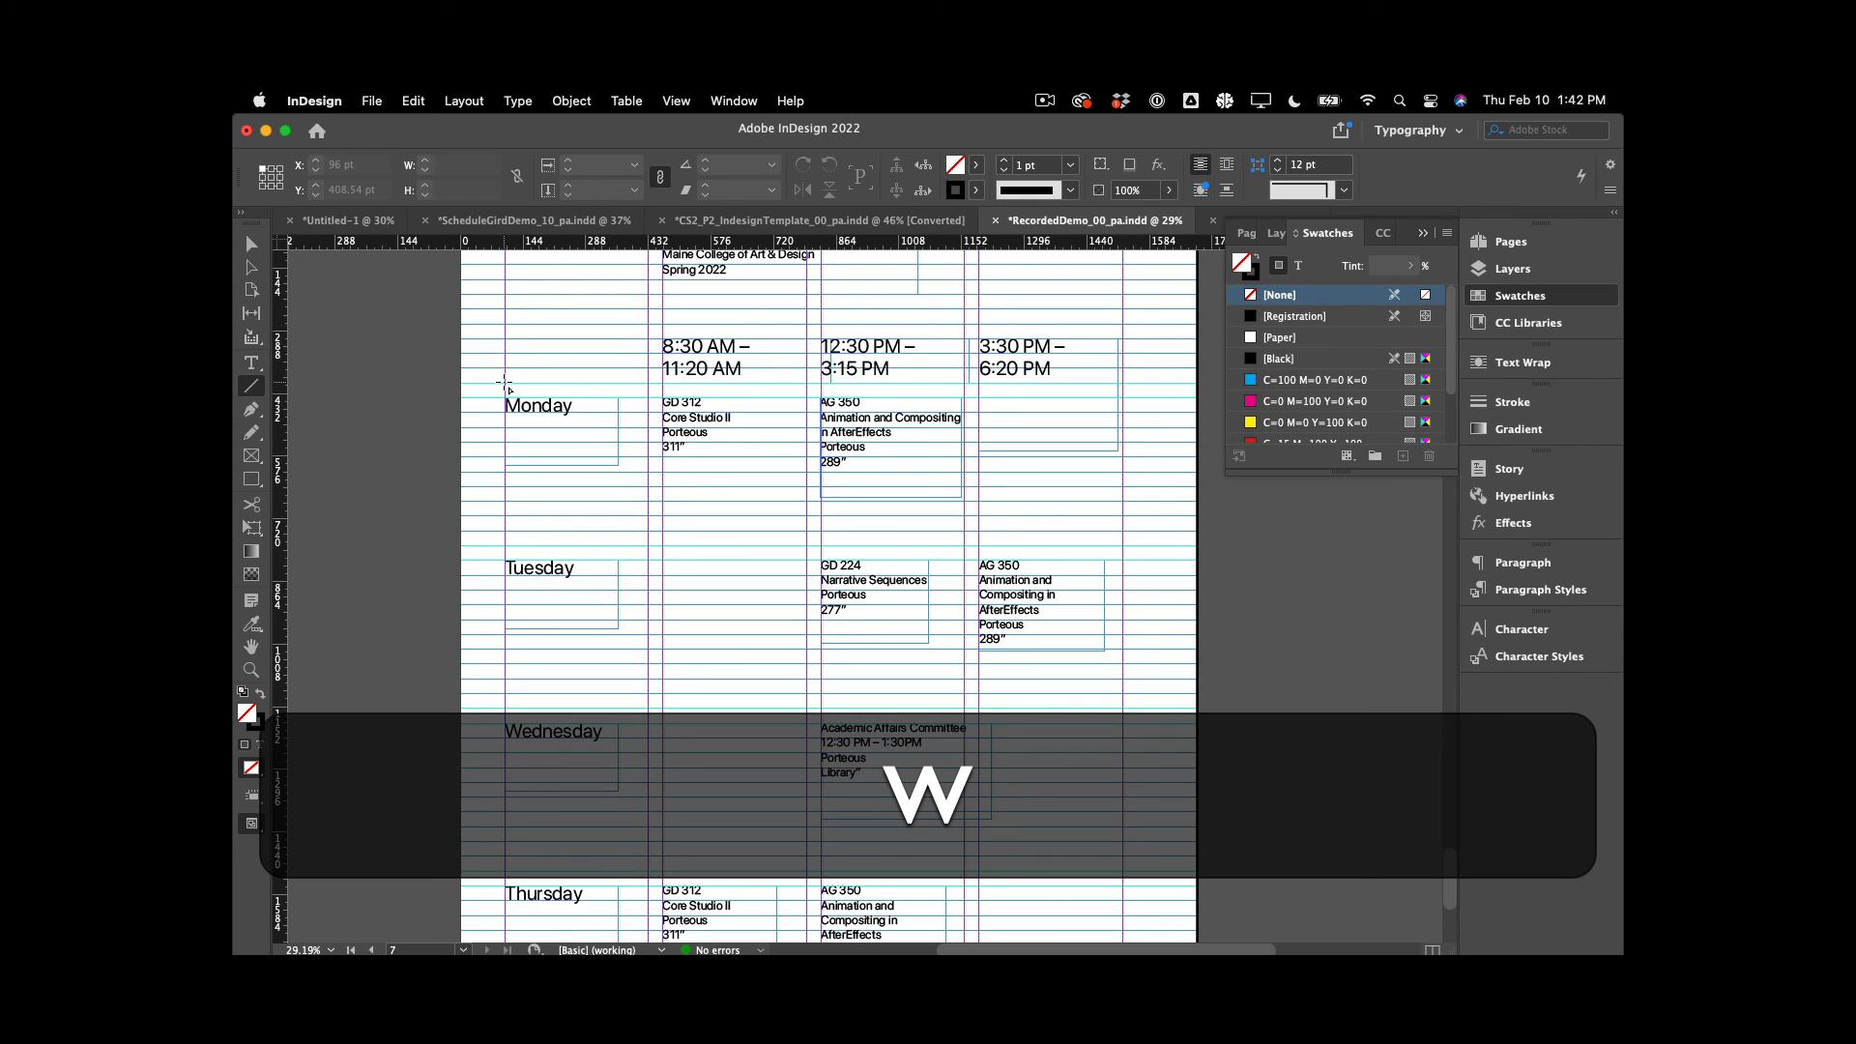
left_click_drag(504, 385, 1124, 384)
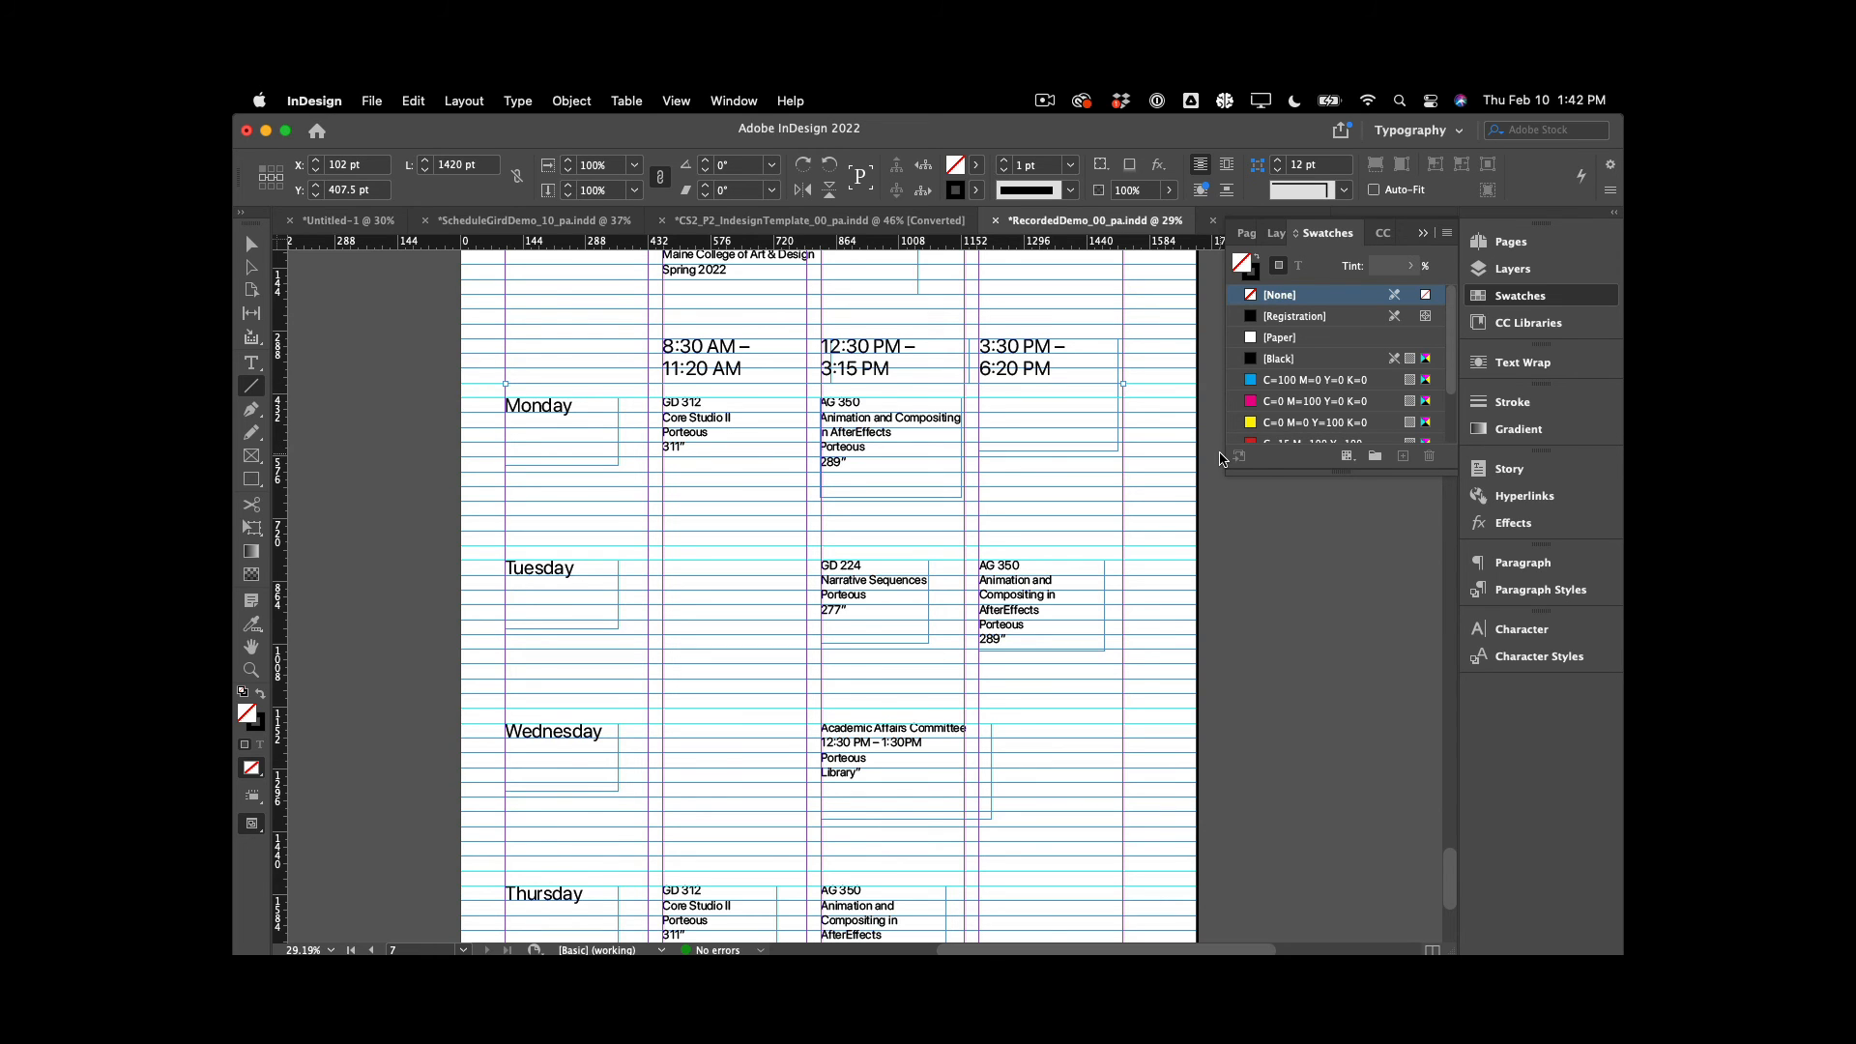
key("w")
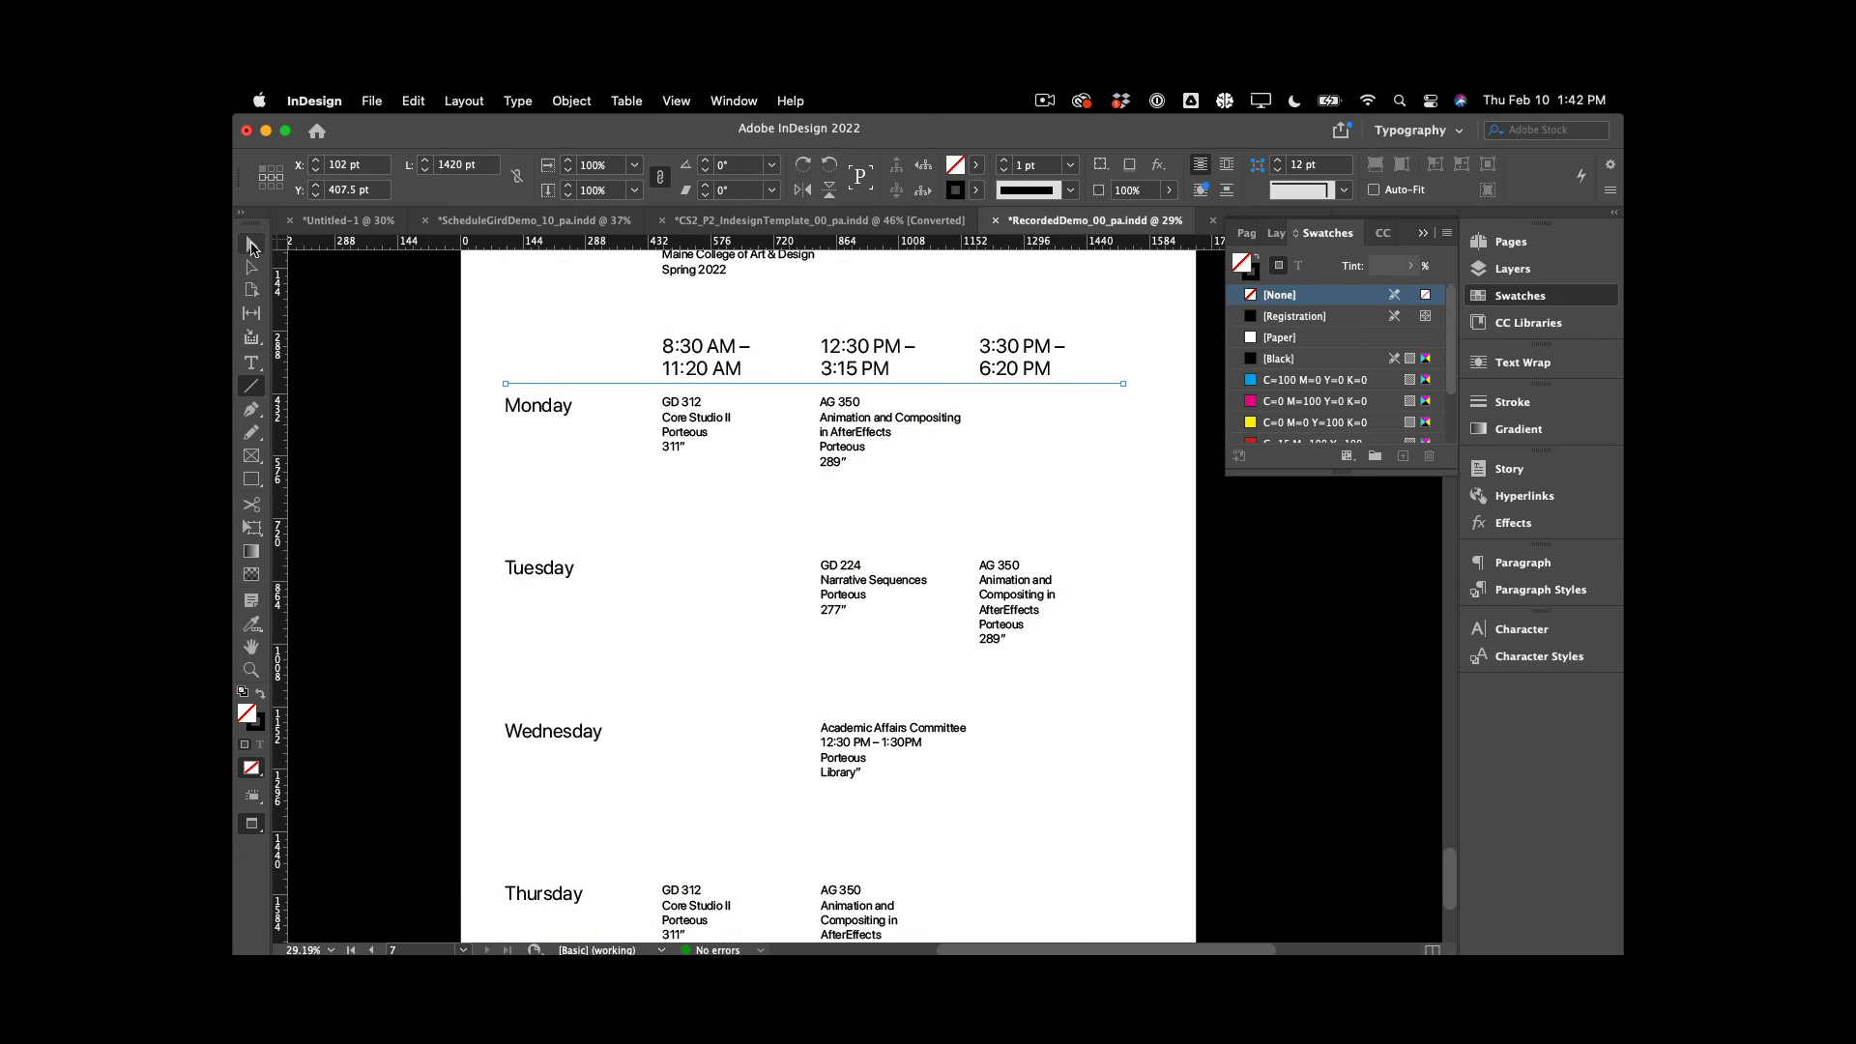
Duplicate Monday's horizontal line straight down above the Tuesday, Wednesday, Thursday and Friday rows, following the baseline grid
key("v")
left_click_drag(548, 390, 566, 558)
key("alt+shift+w")
left_click_drag(683, 558, 683, 717)
scroll(727, 574, "down", 5)
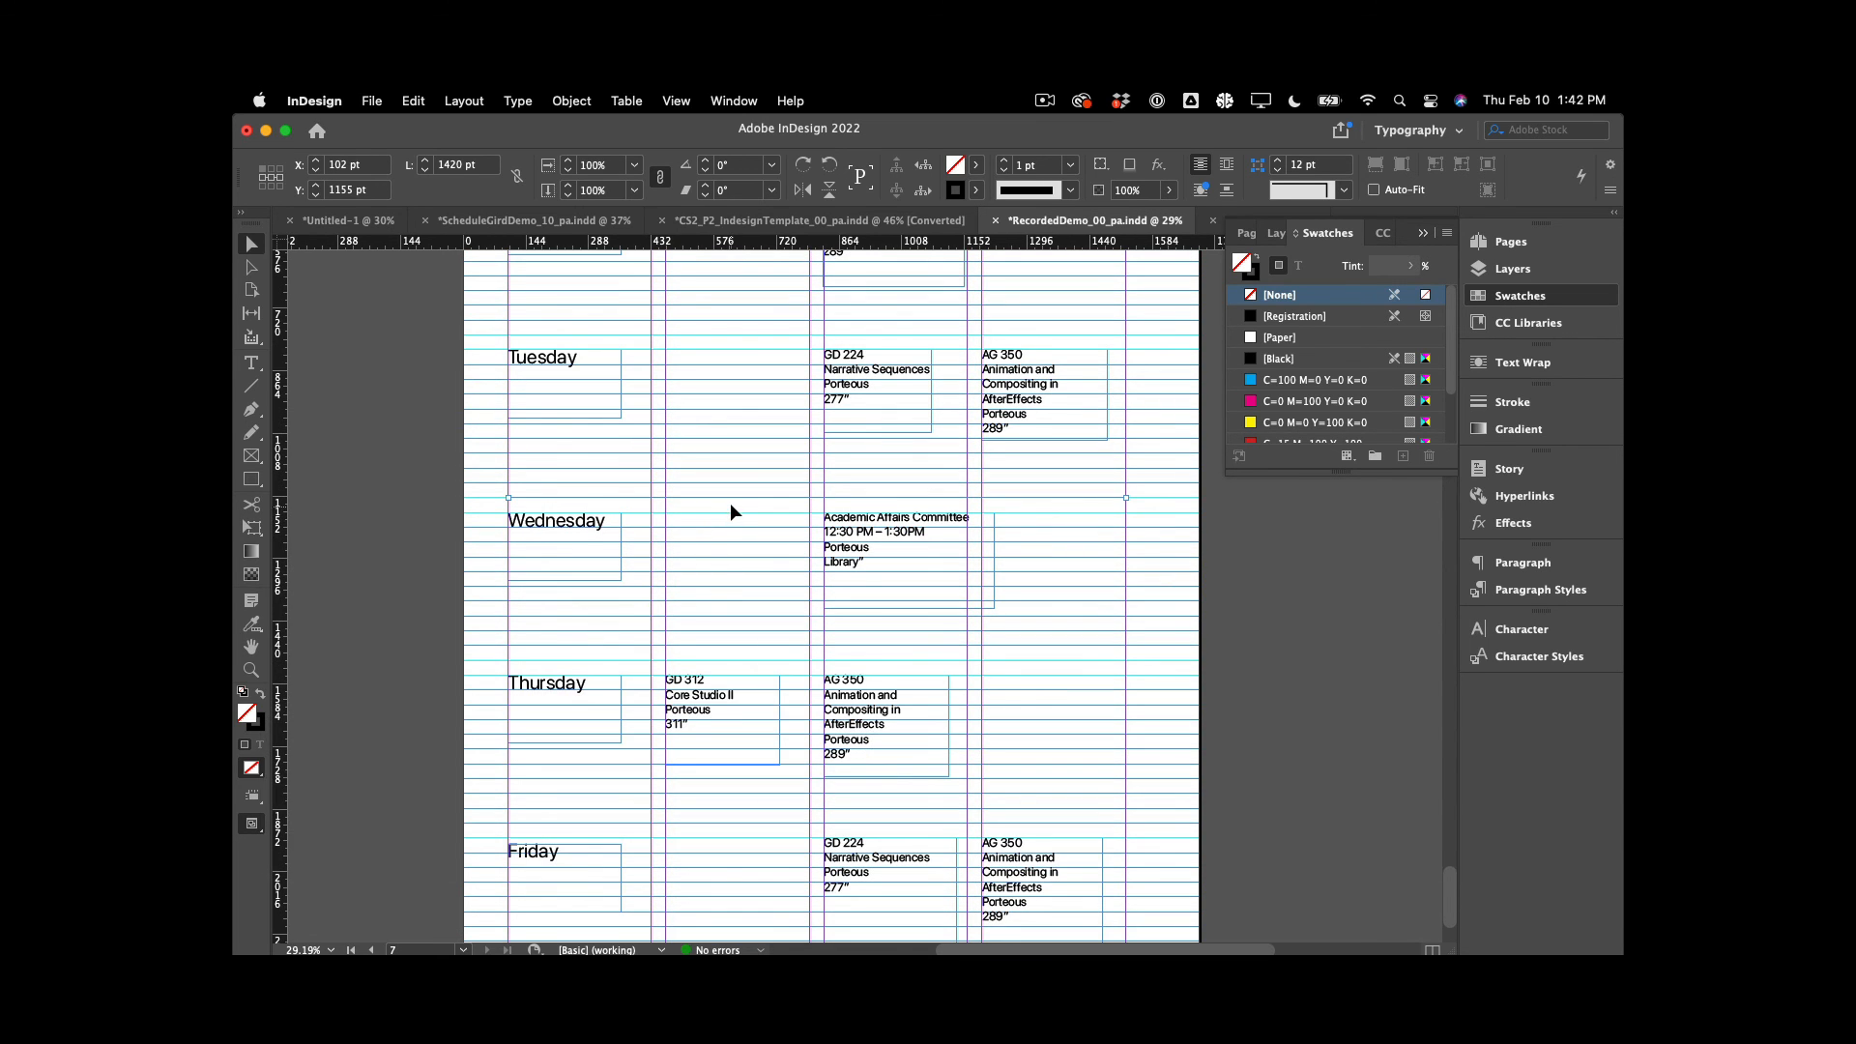
left_click_drag(731, 503, 734, 662)
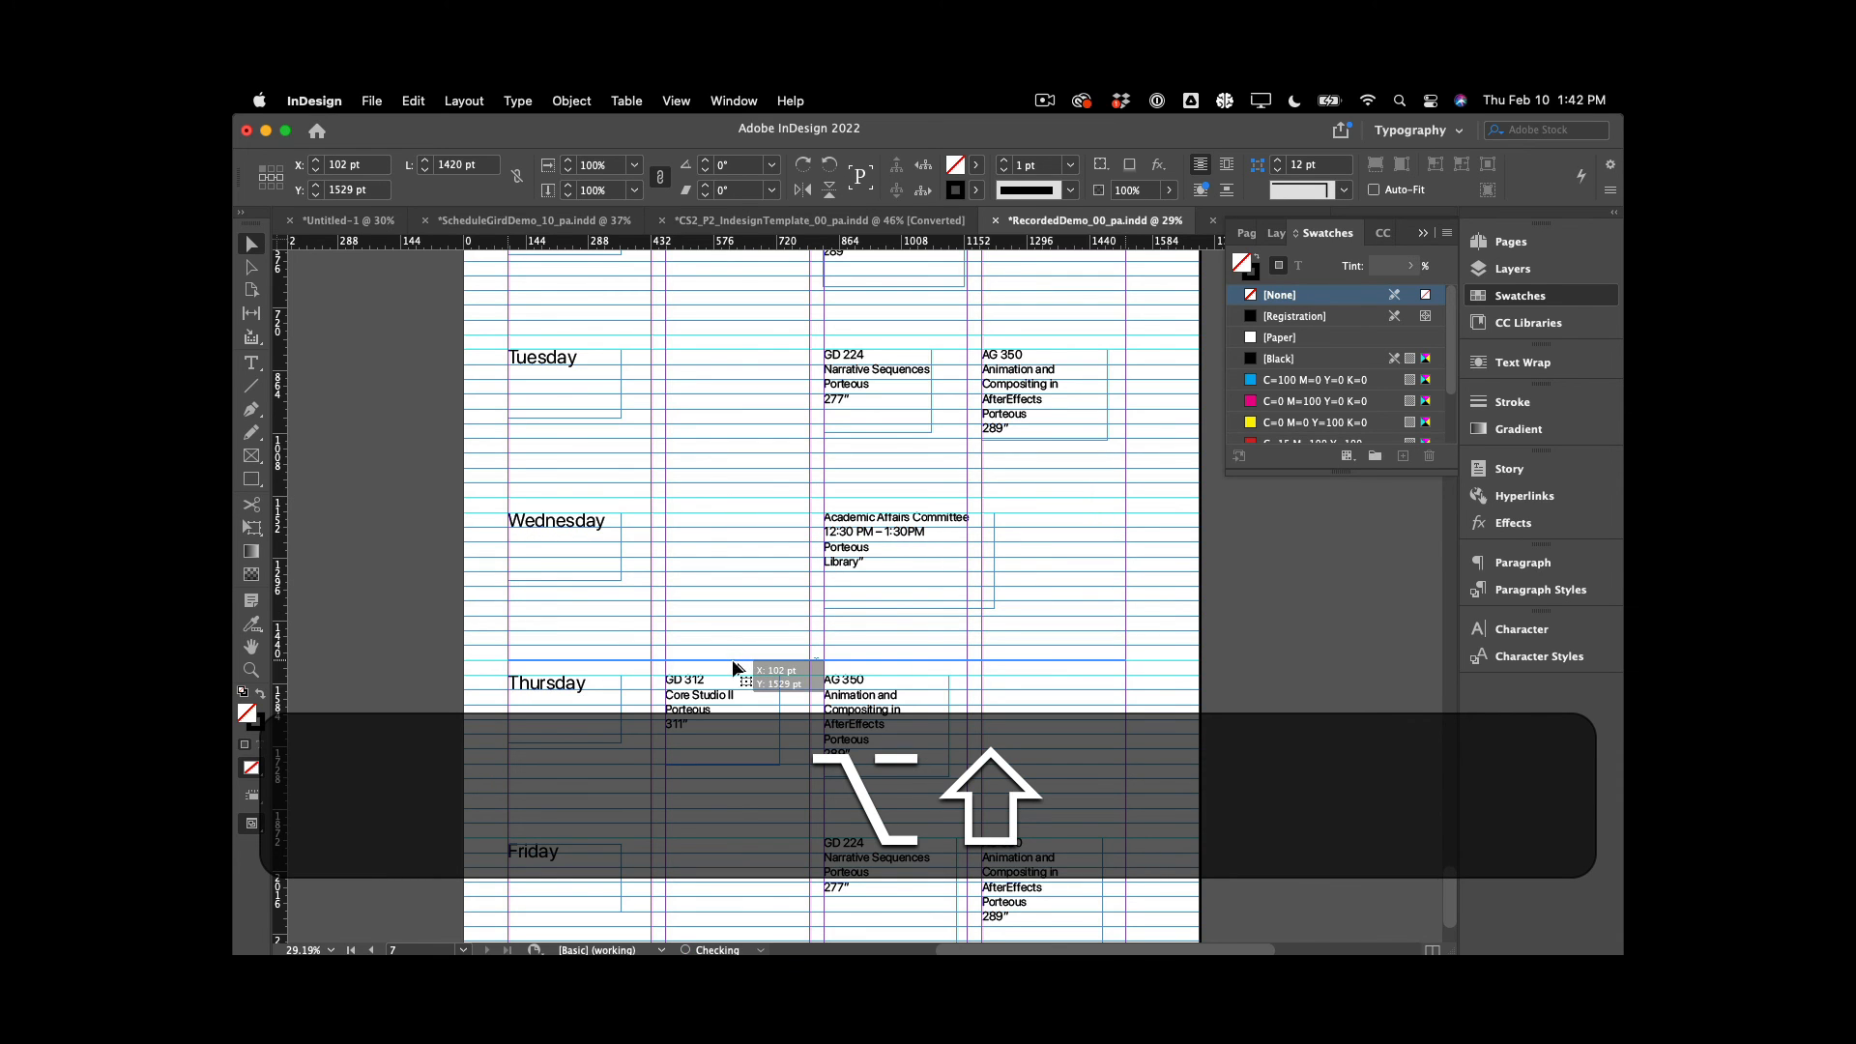
scroll(733, 662, "down", 4)
left_click_drag(763, 504, 769, 668)
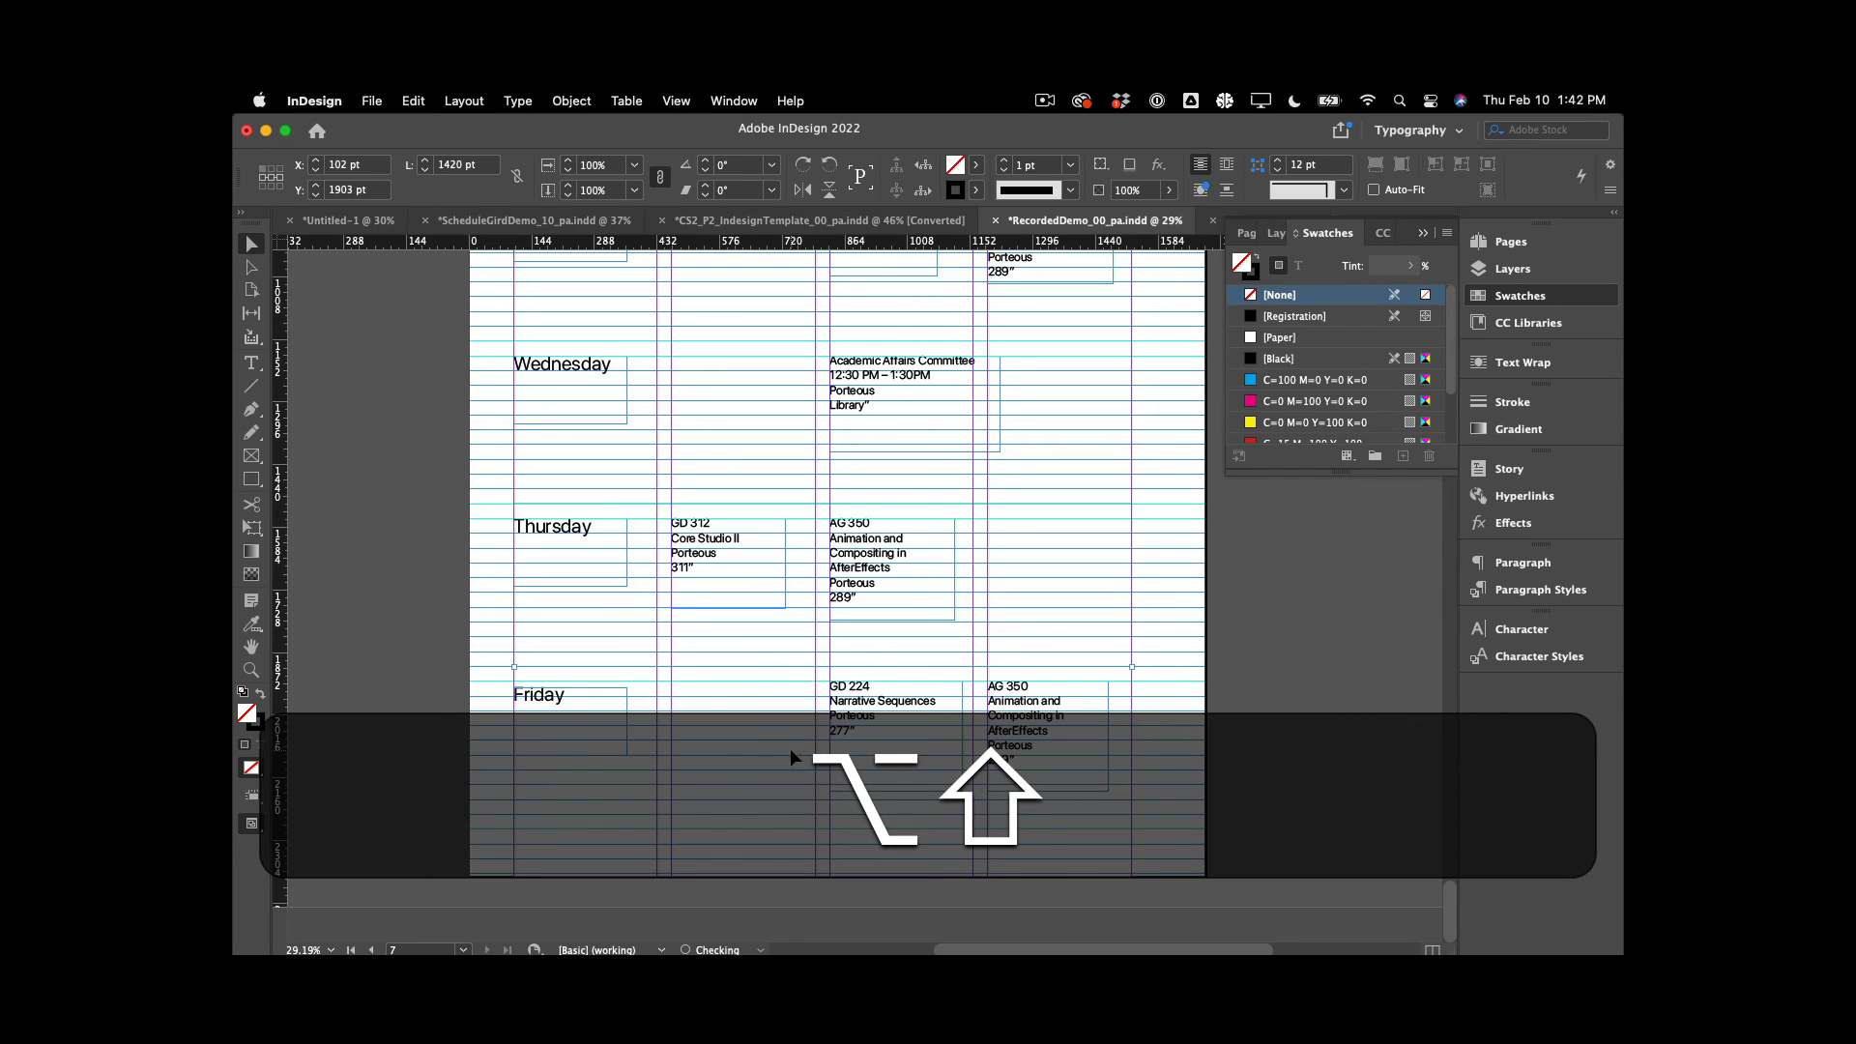
Review page 7 with its row lines in full-screen presentation mode
left_click(791, 750)
key("shift+w")
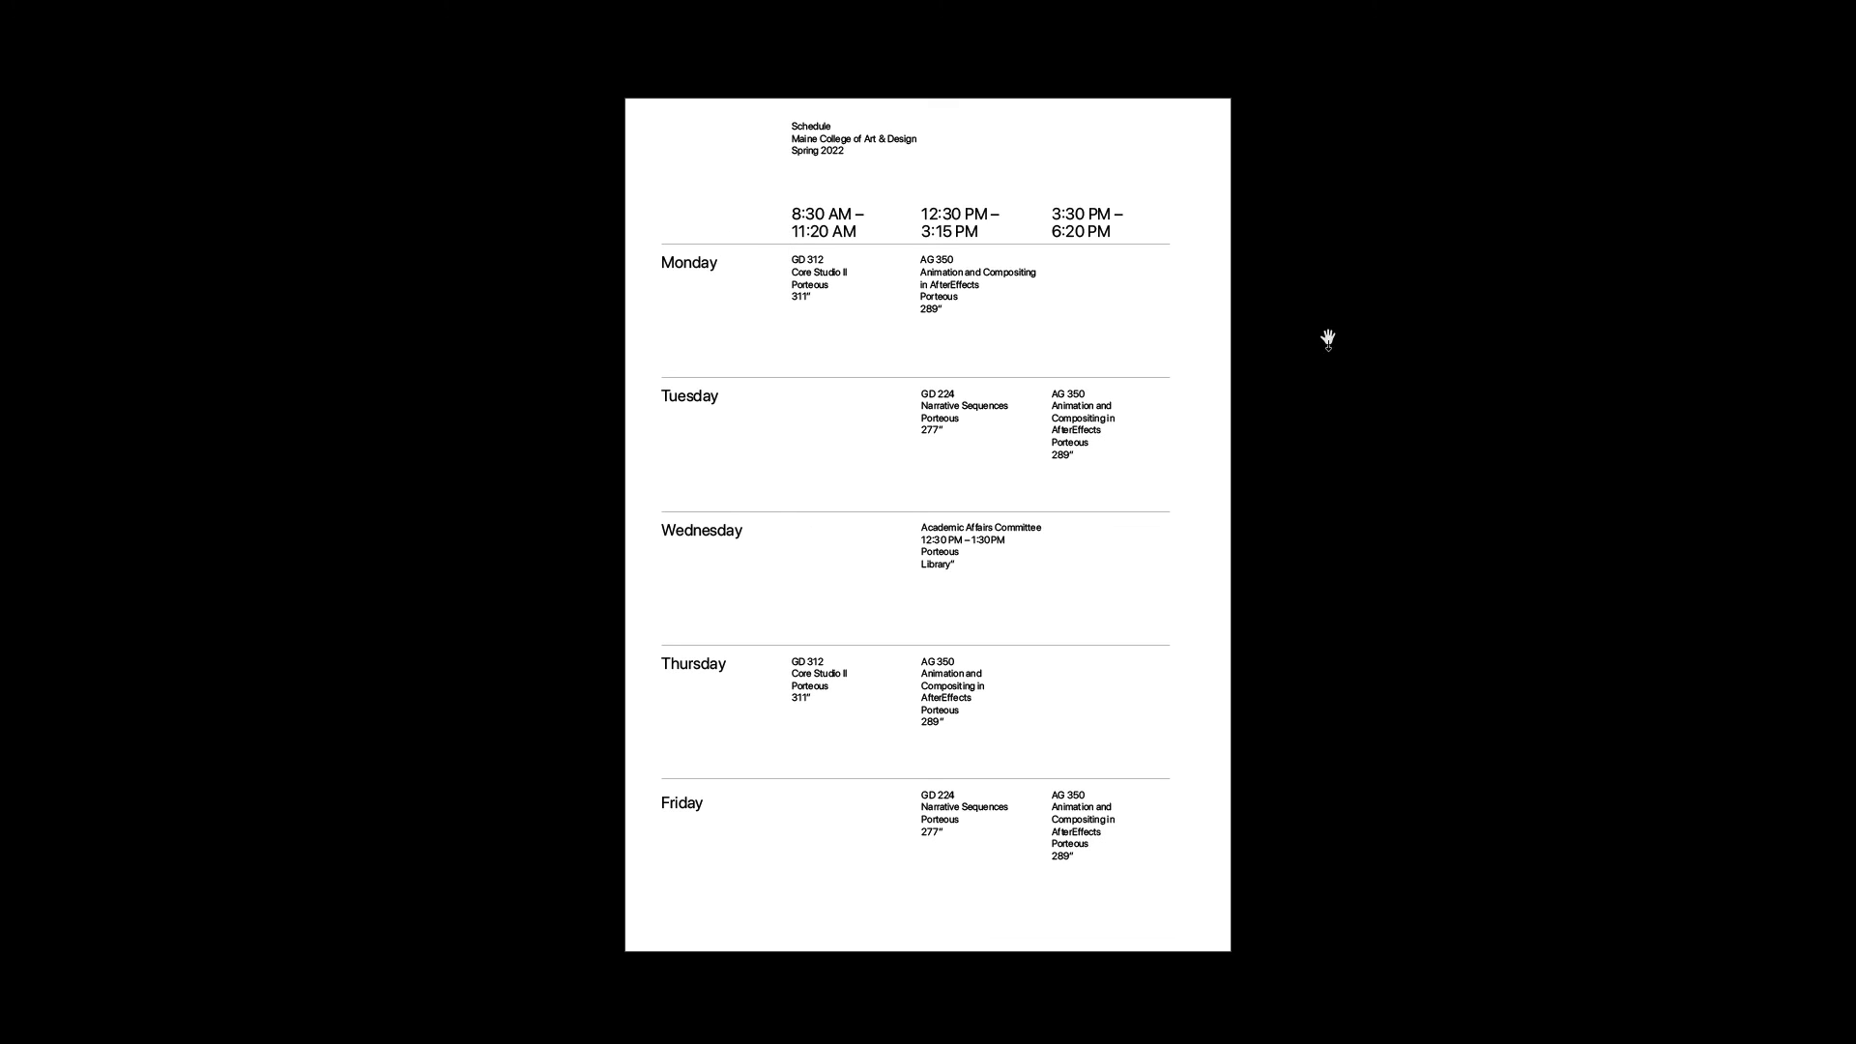
key("Escape")
Apply paragraph style F to the three class time headings above the schedule
scroll(969, 373, "up", 3)
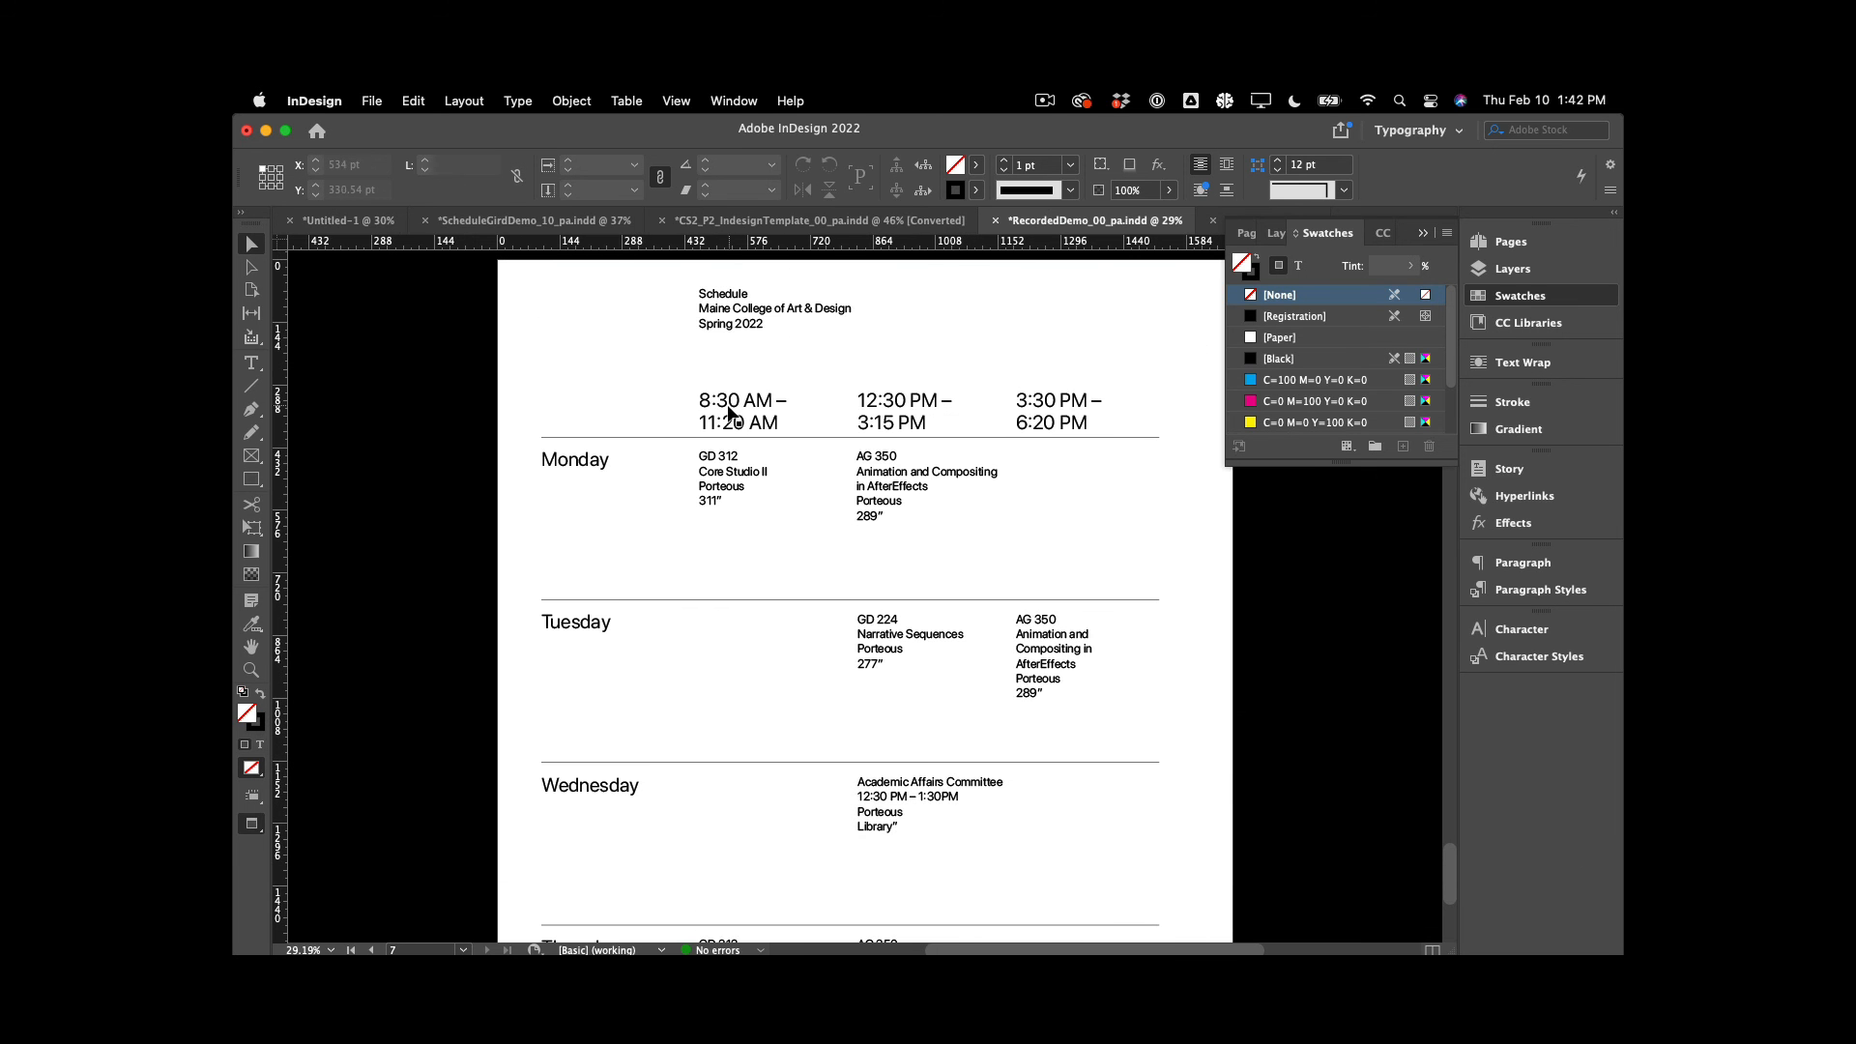
left_click(728, 406)
left_click(936, 404, "shift")
left_click(1102, 402, "shift")
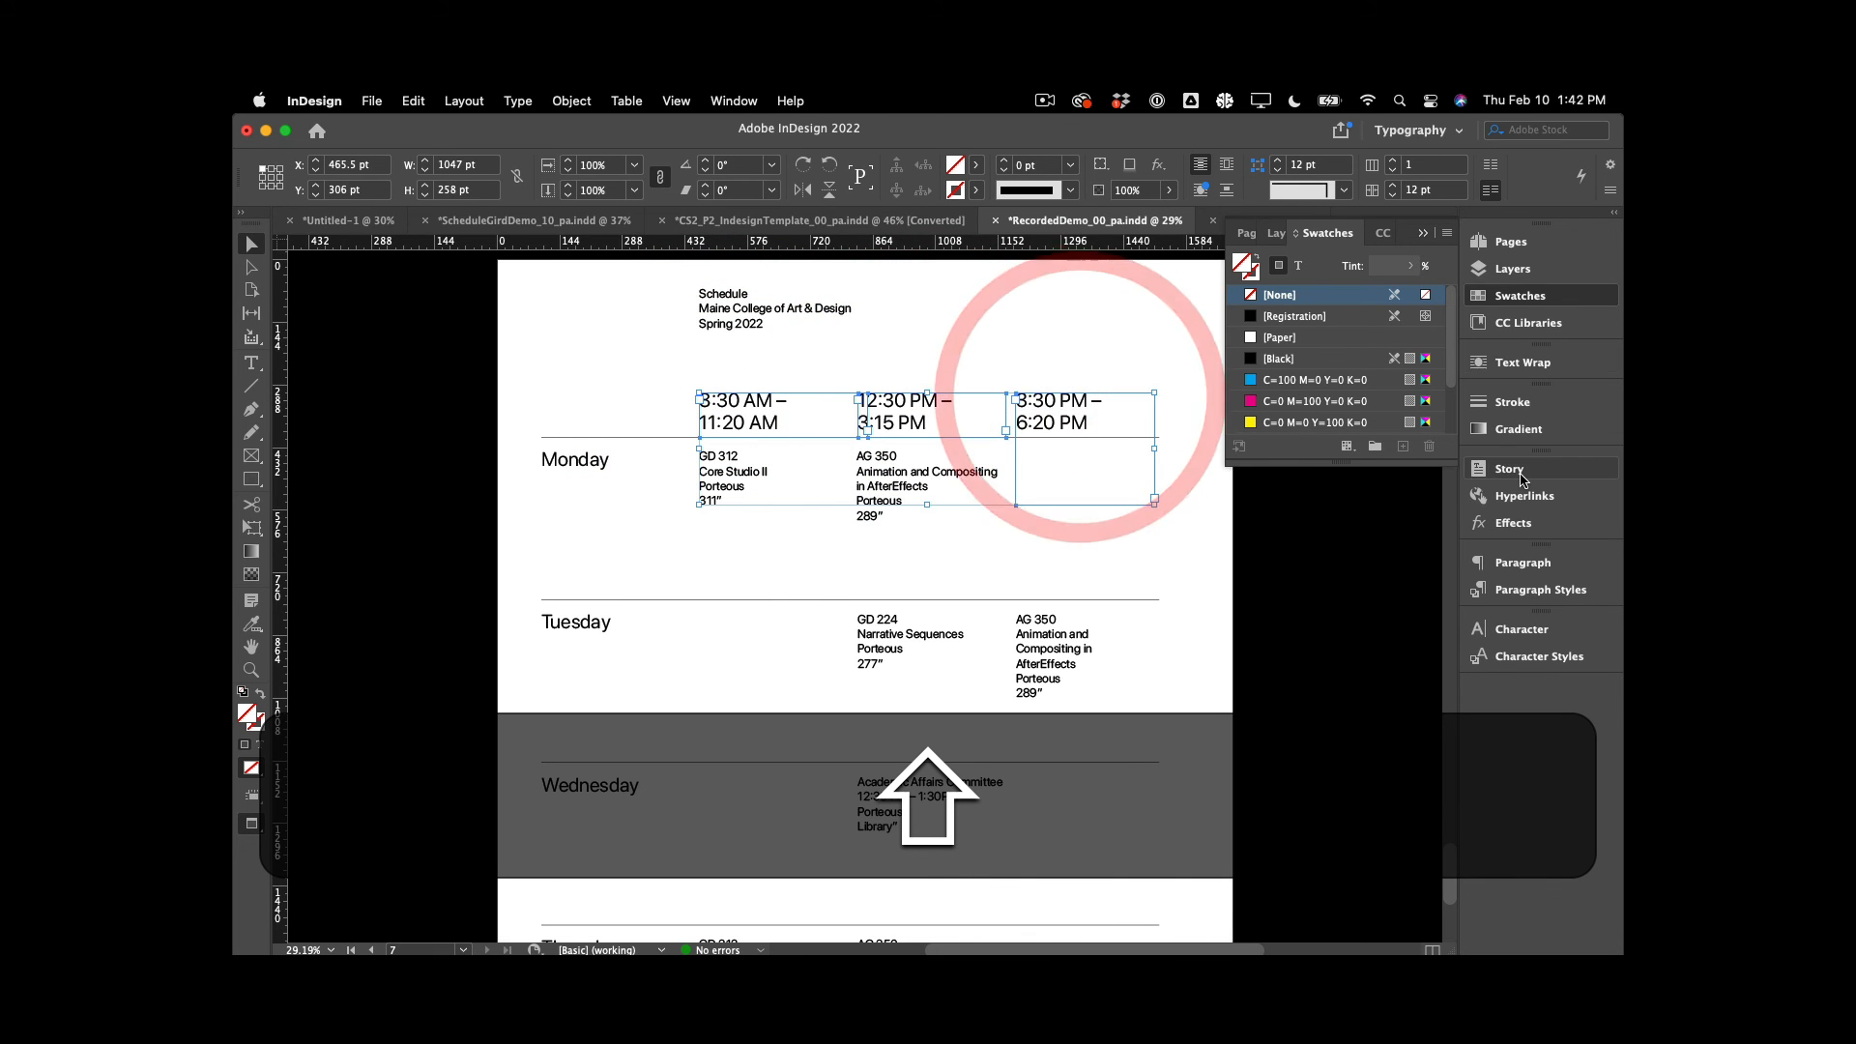
left_click(1540, 592)
left_click(1300, 640)
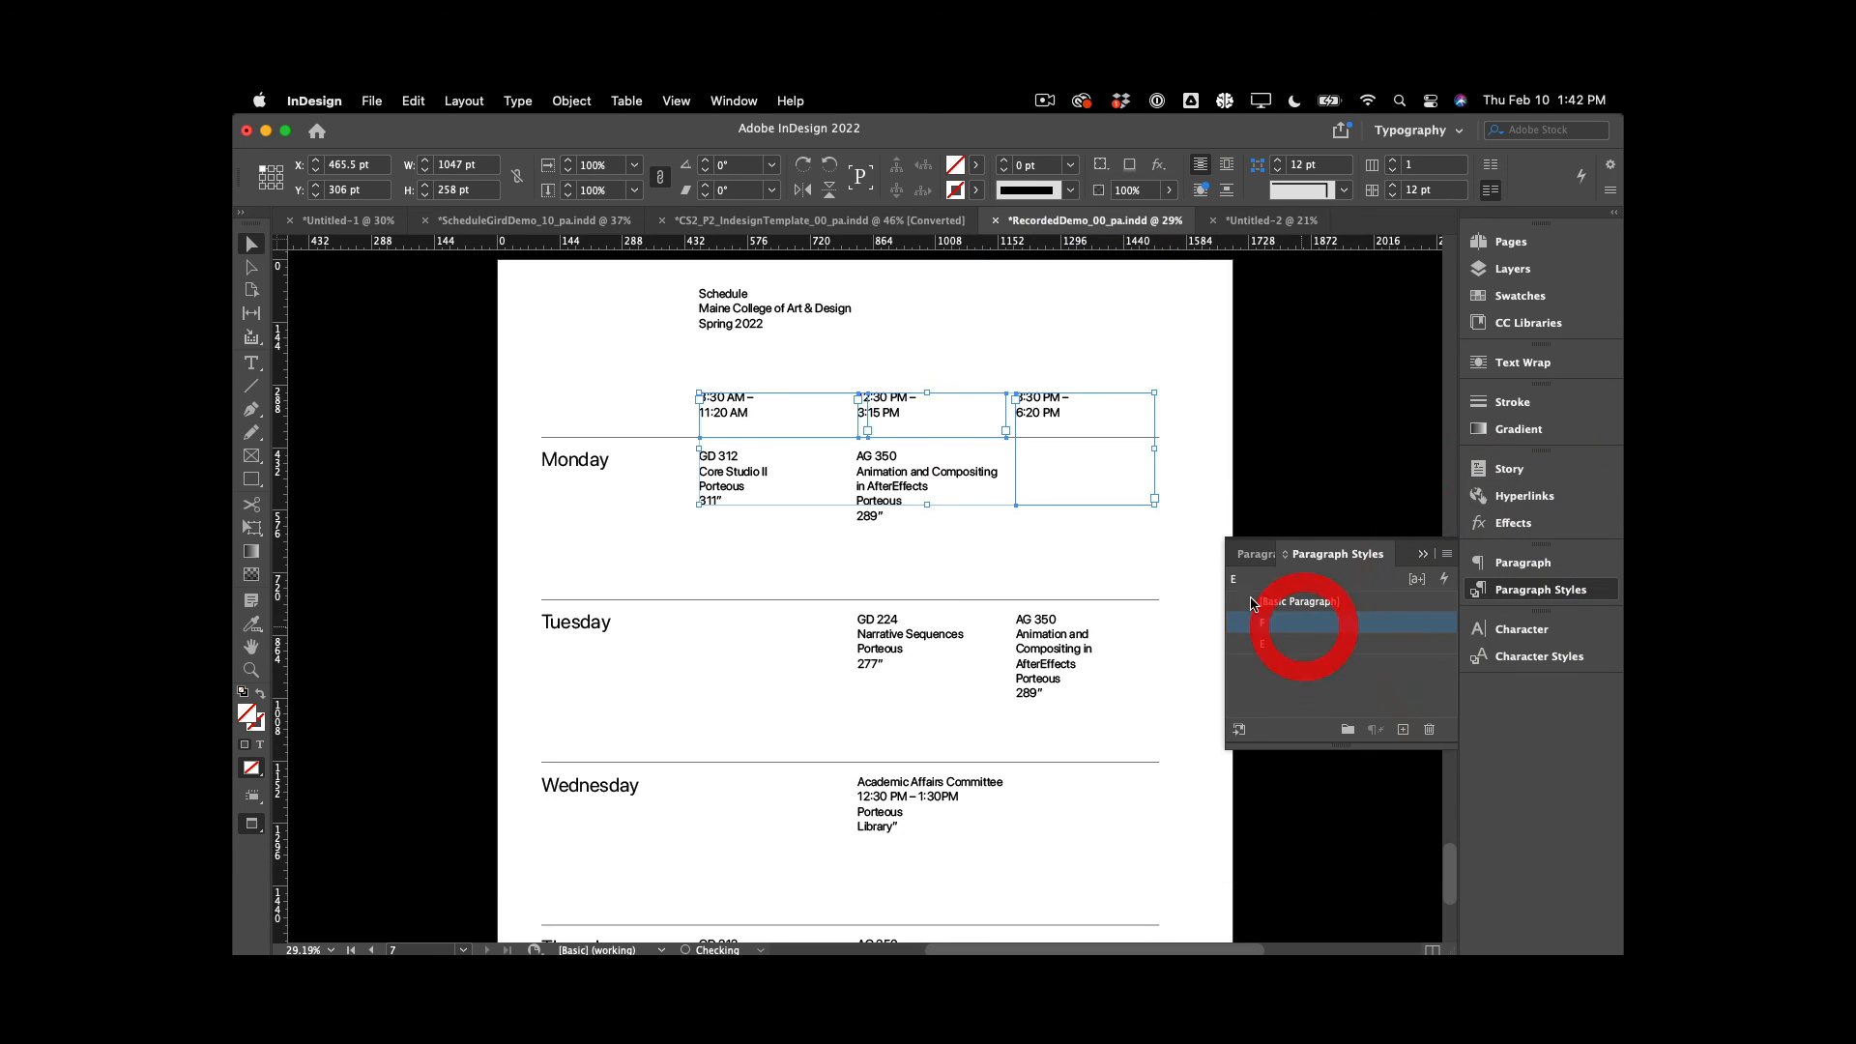
left_click(1325, 376)
scroll(1325, 376, "down", 2)
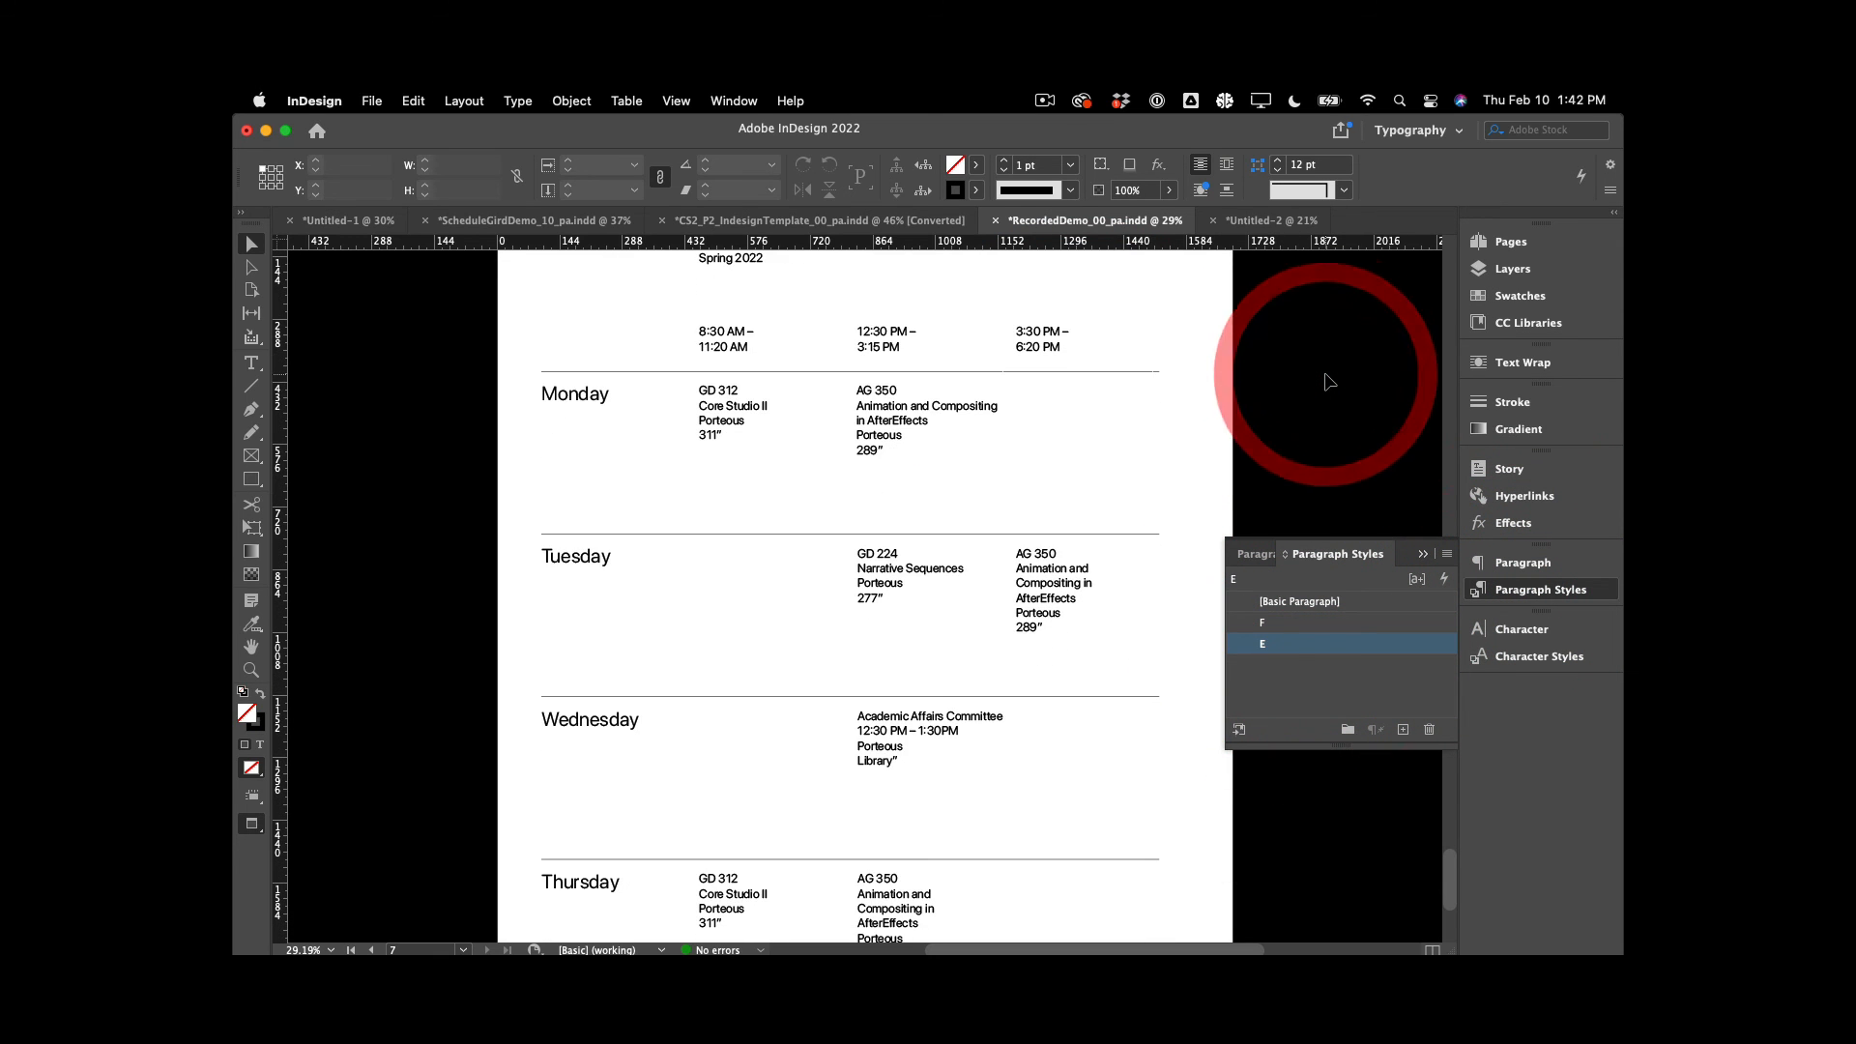
Move the 8:30 AM heading and the Monday and Thursday GD 312 frames into the first column at X 102 pt
left_click(581, 423)
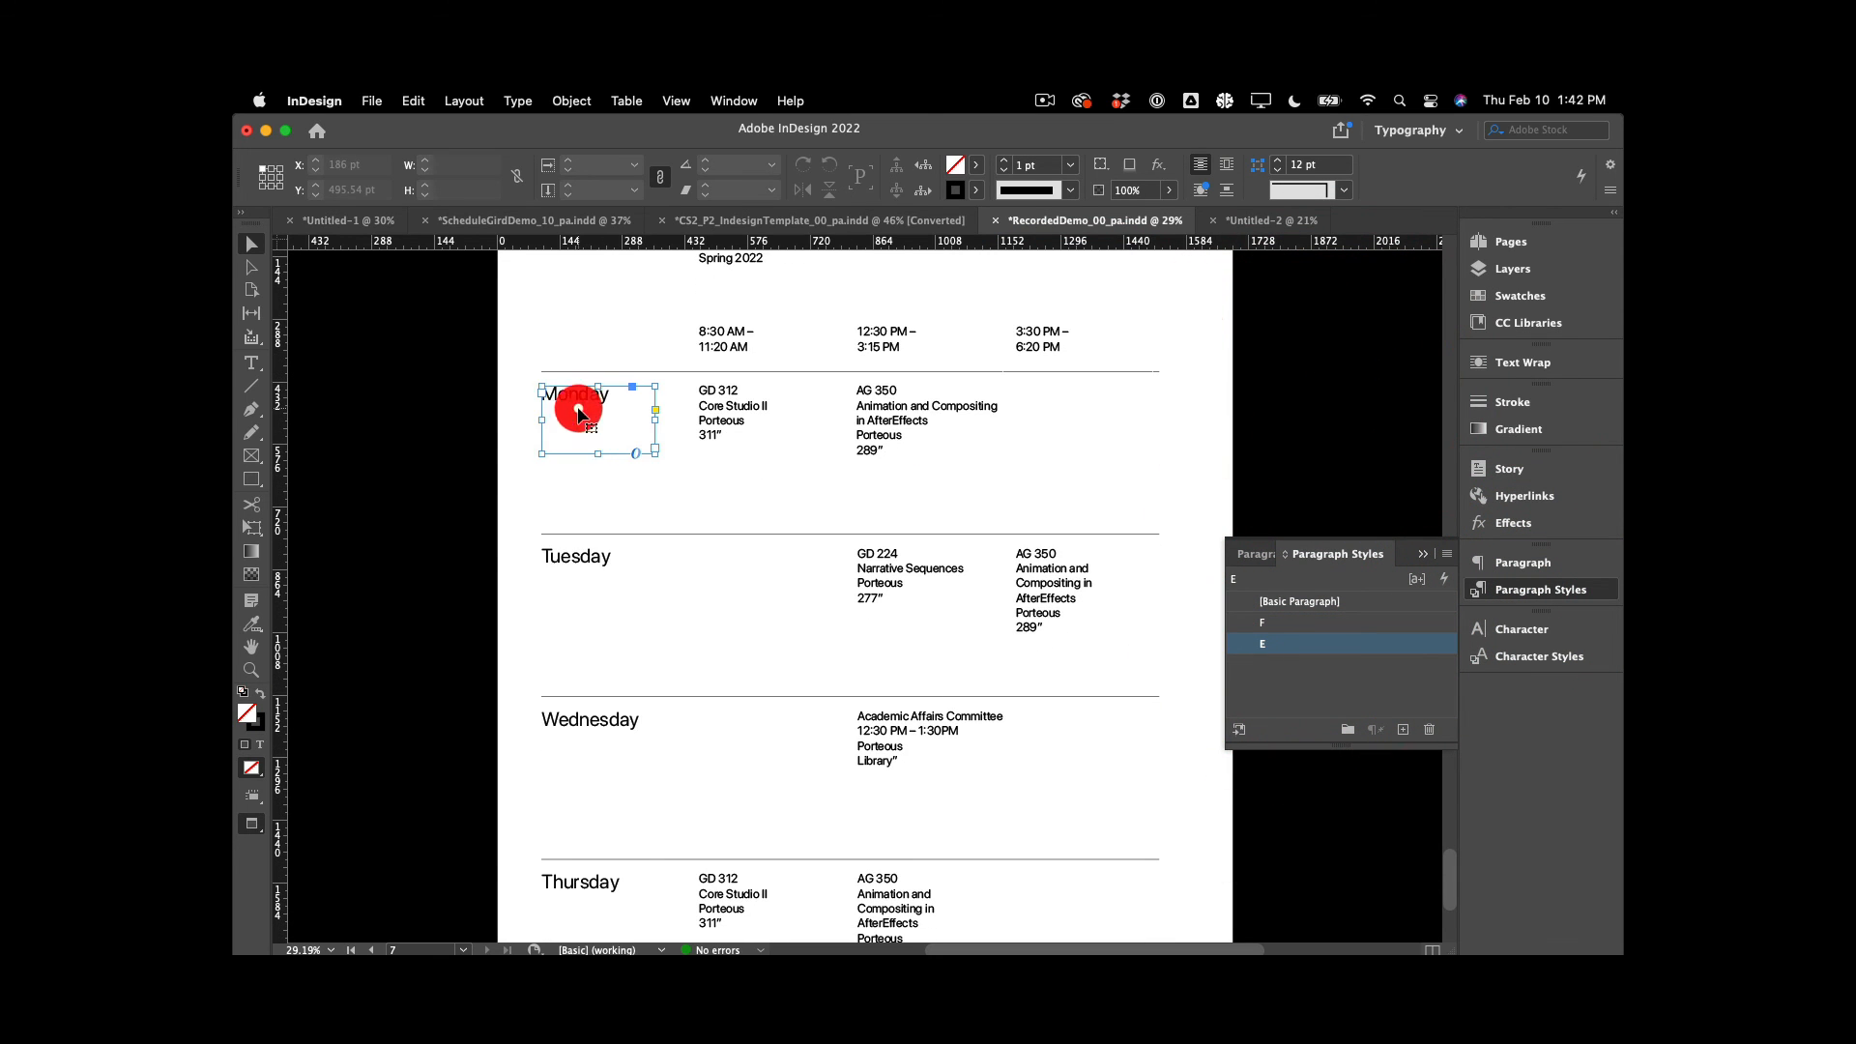
left_click(1549, 255)
key("w")
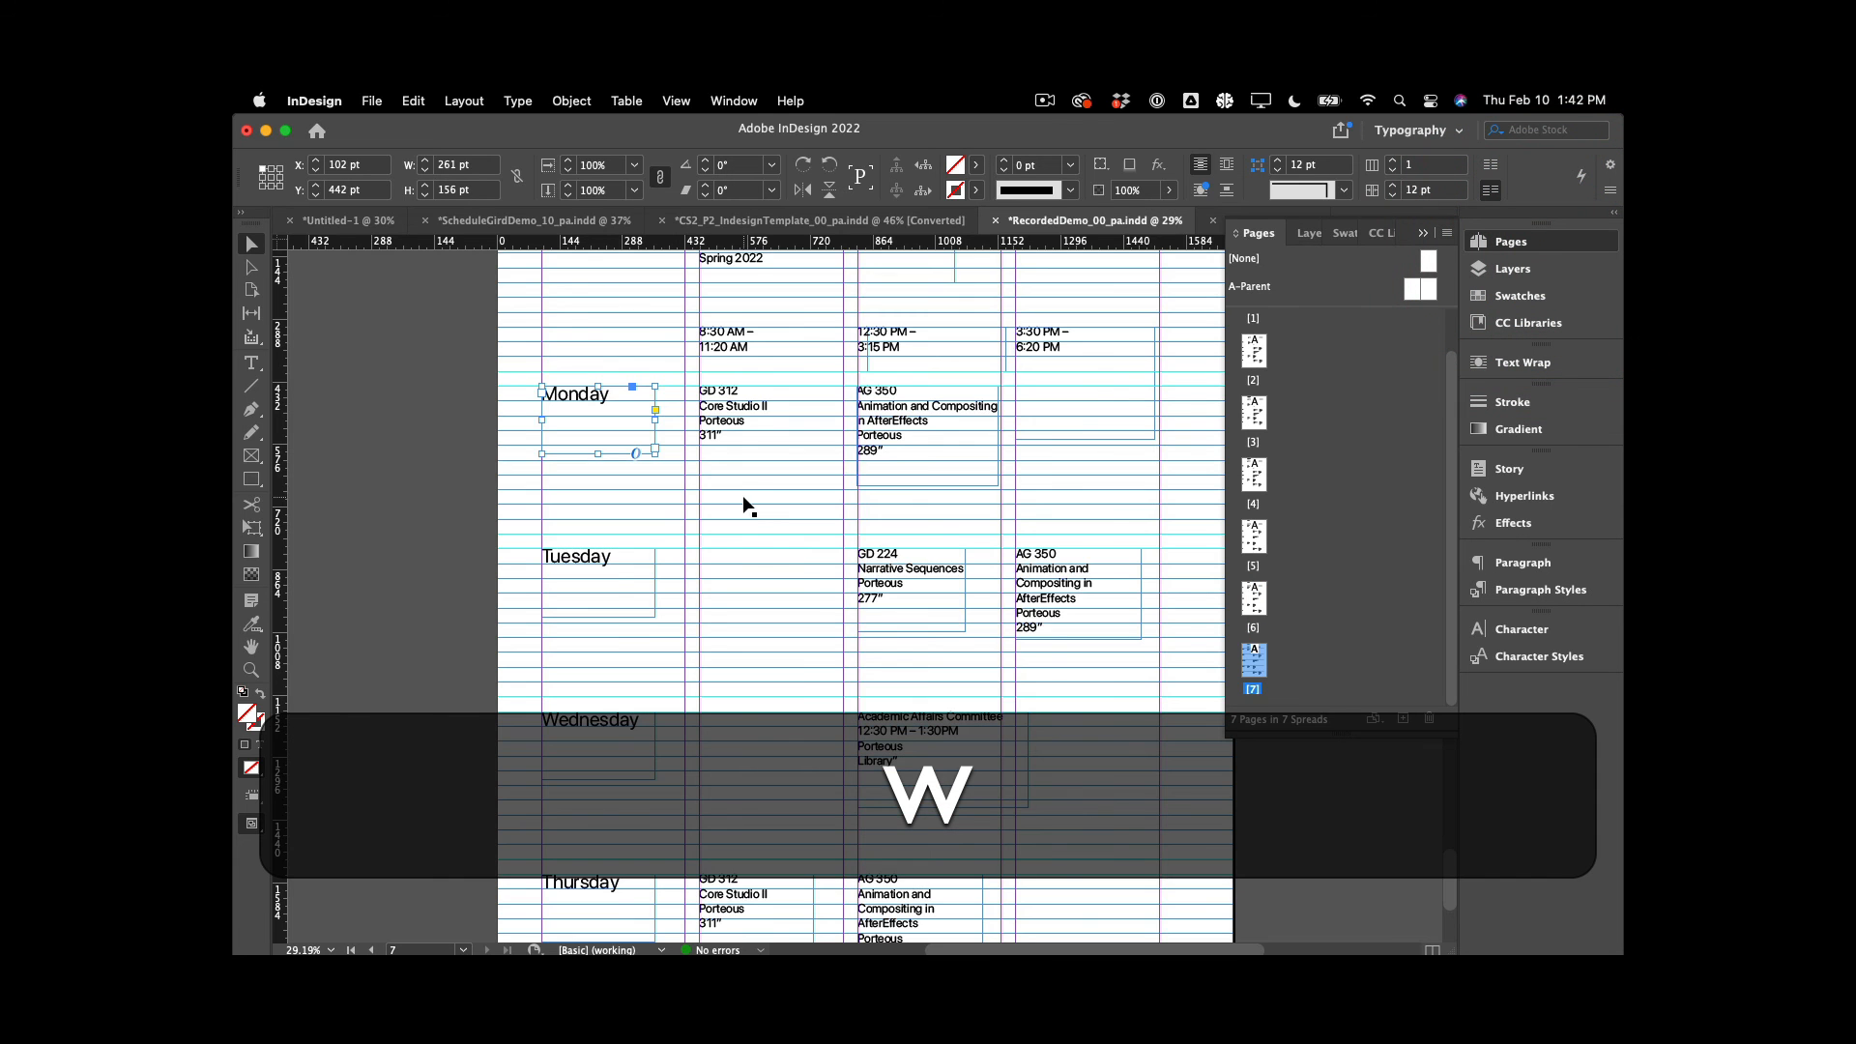
scroll(748, 503, "down", 5)
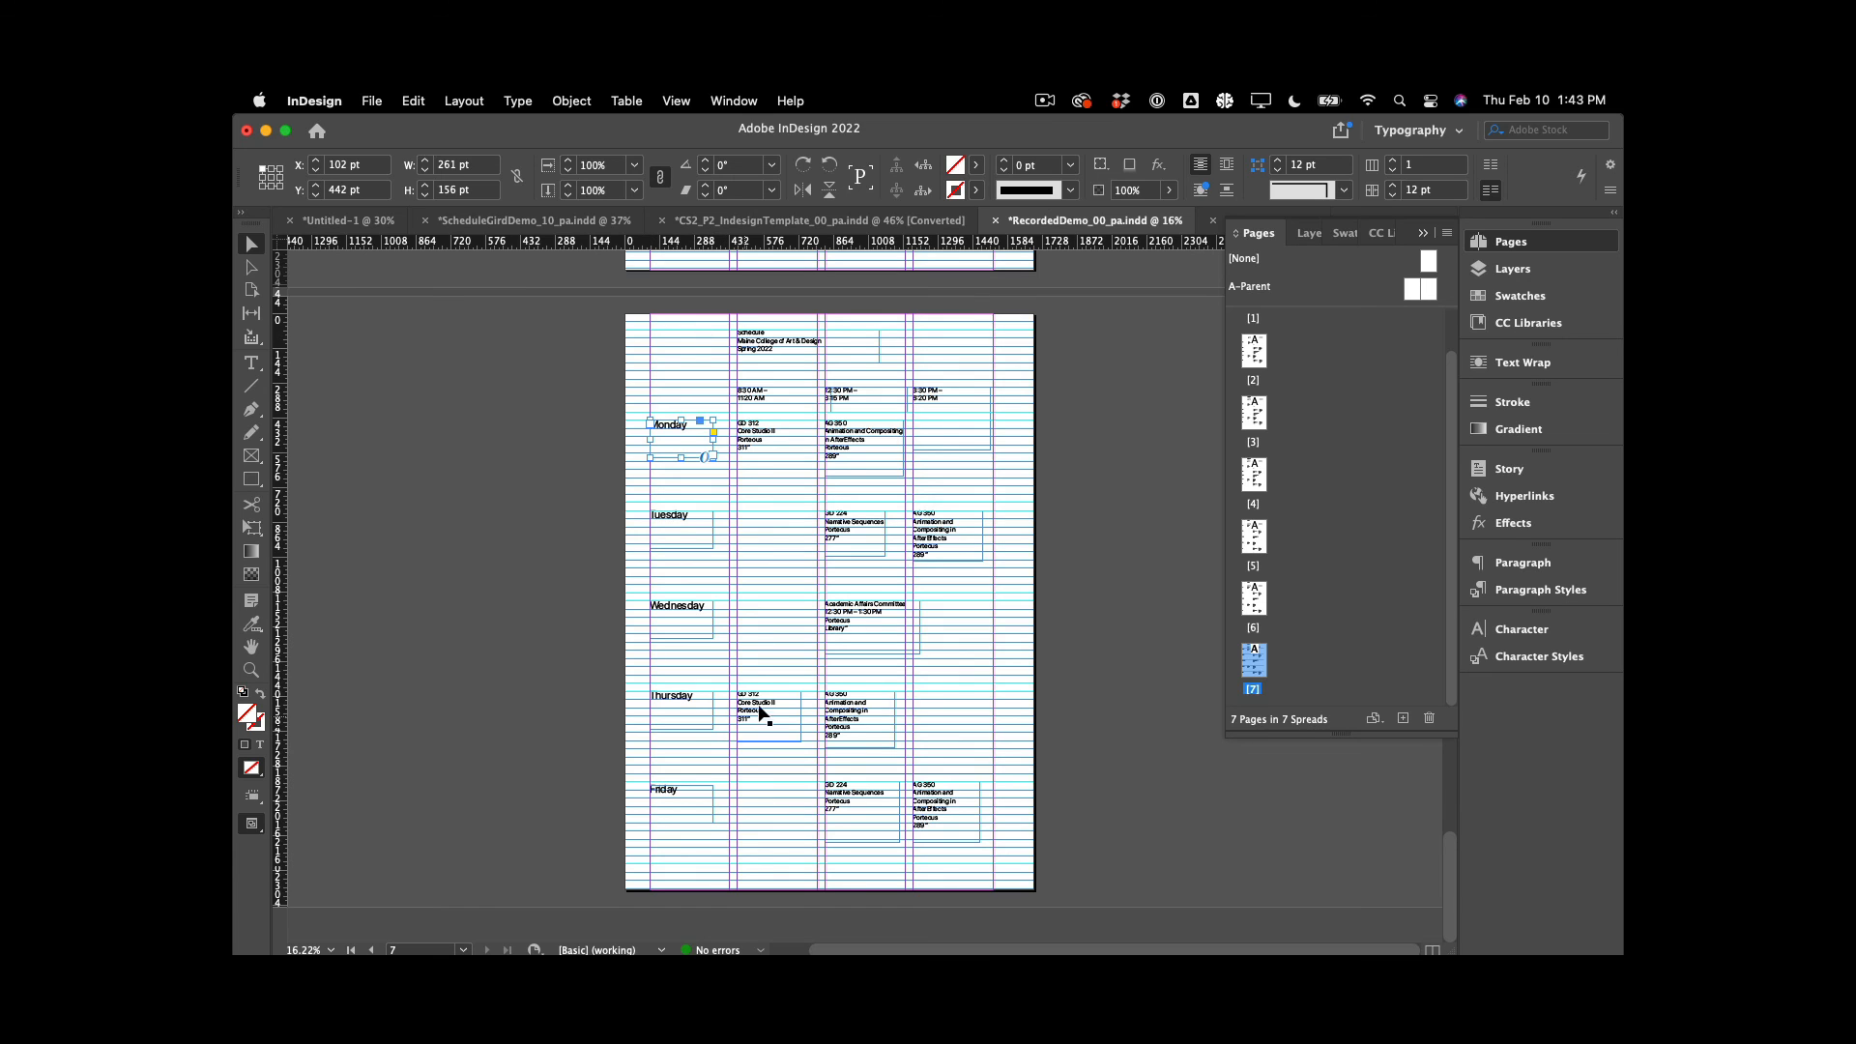
mouse_move(760, 712)
left_mouse_down()
mouse_move(785, 732)
mouse_move(783, 714)
mouse_move(754, 716)
left_mouse_up()
left_click(758, 430)
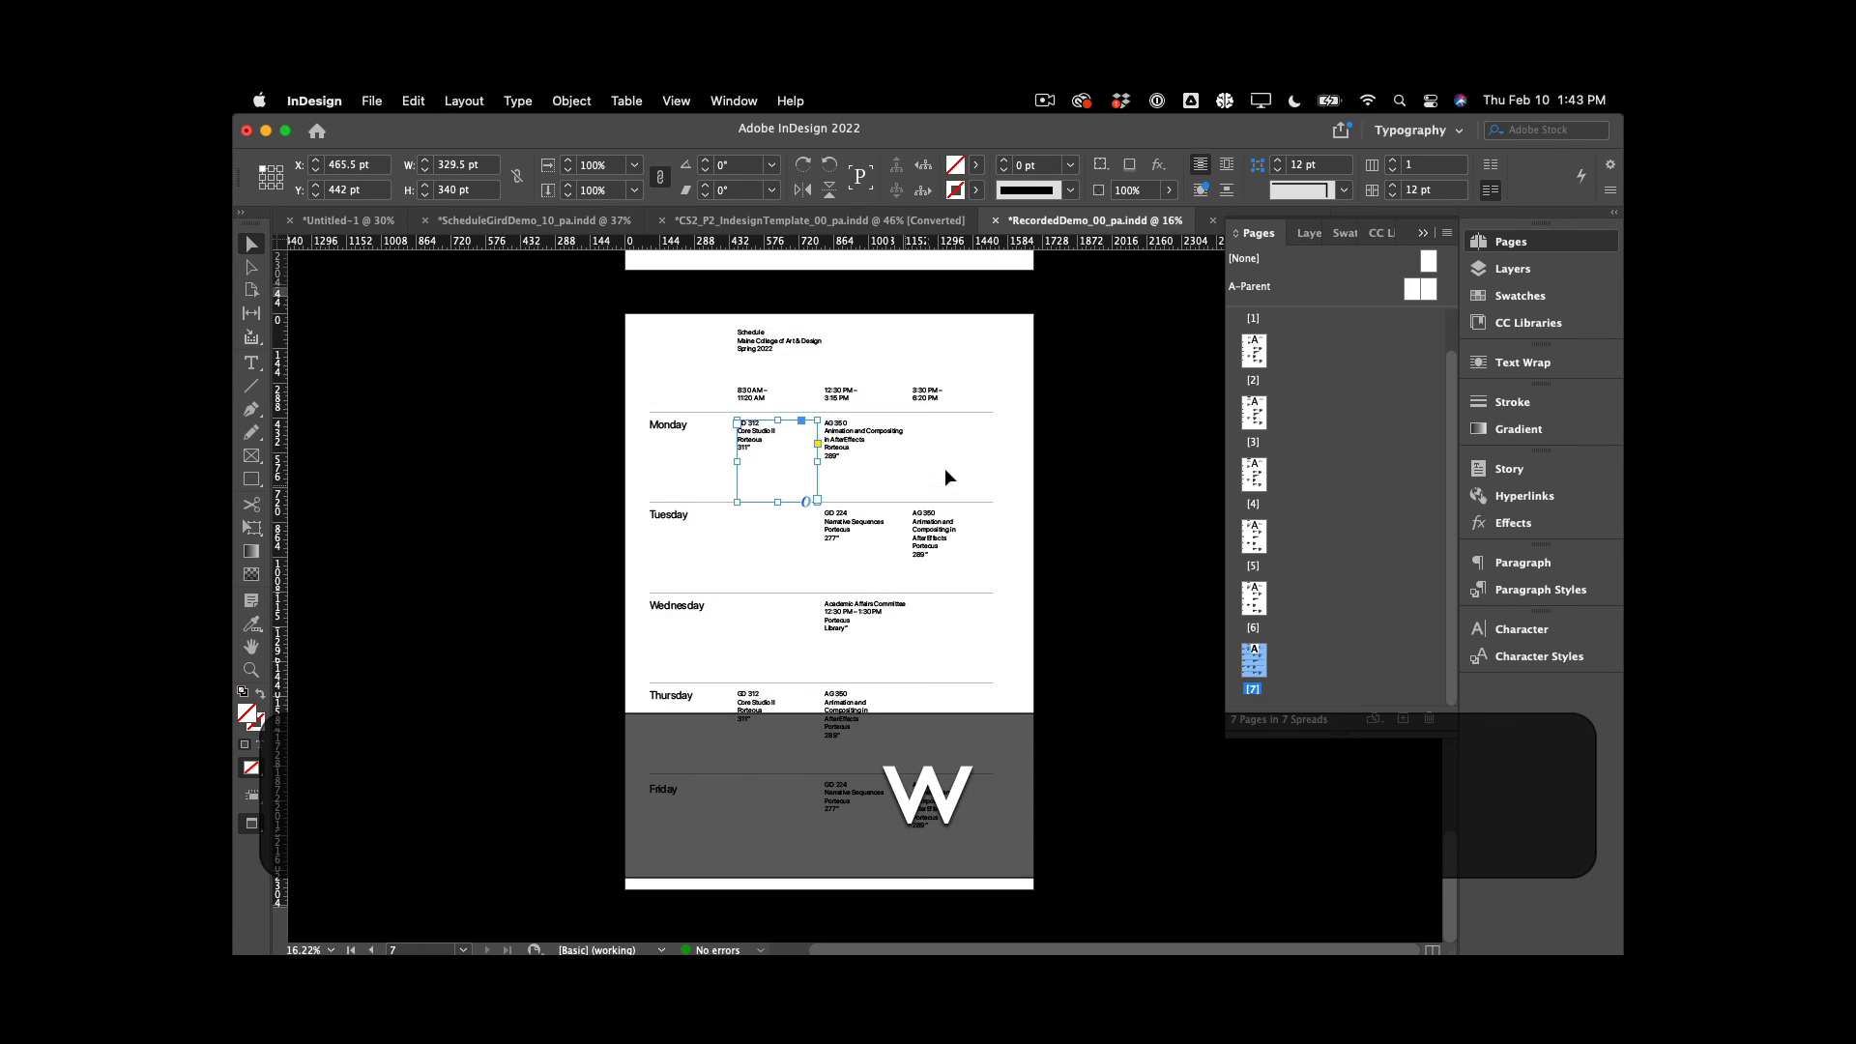
left_click(1017, 457)
left_click(750, 394)
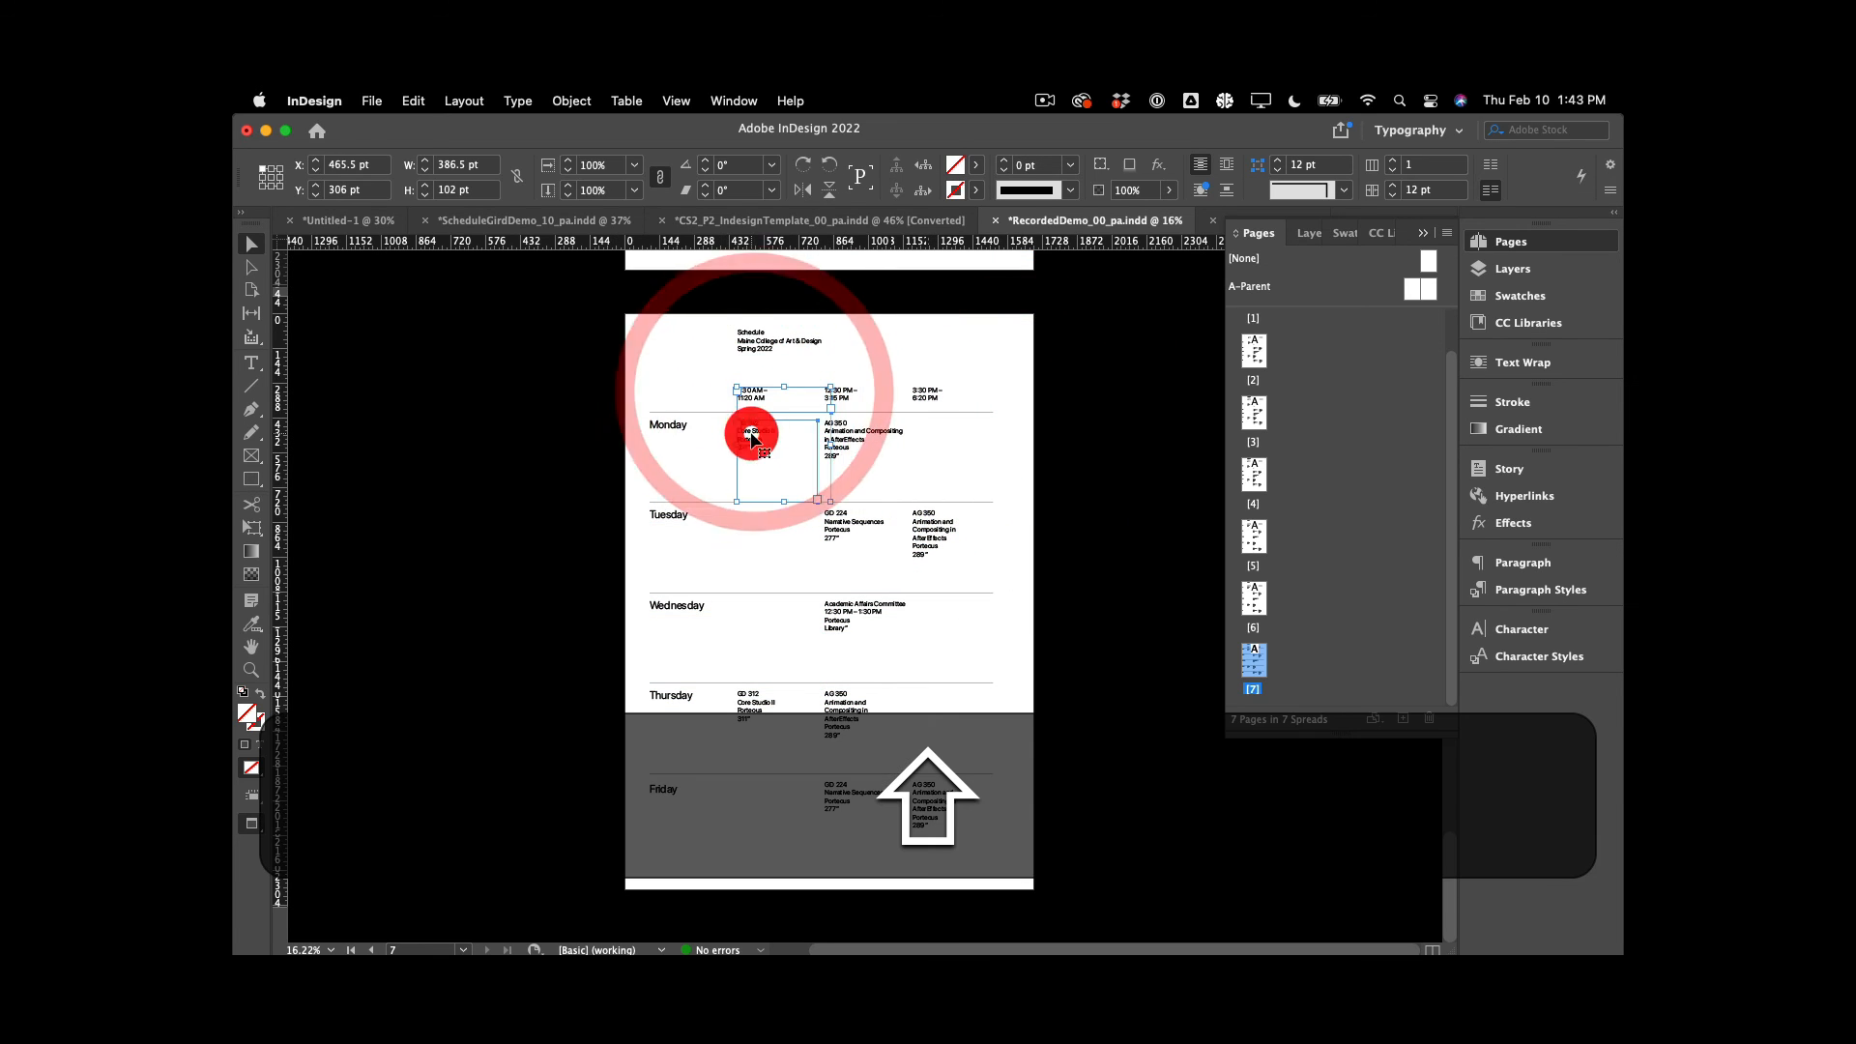
left_click_drag(752, 440, 680, 711)
left_click(575, 723)
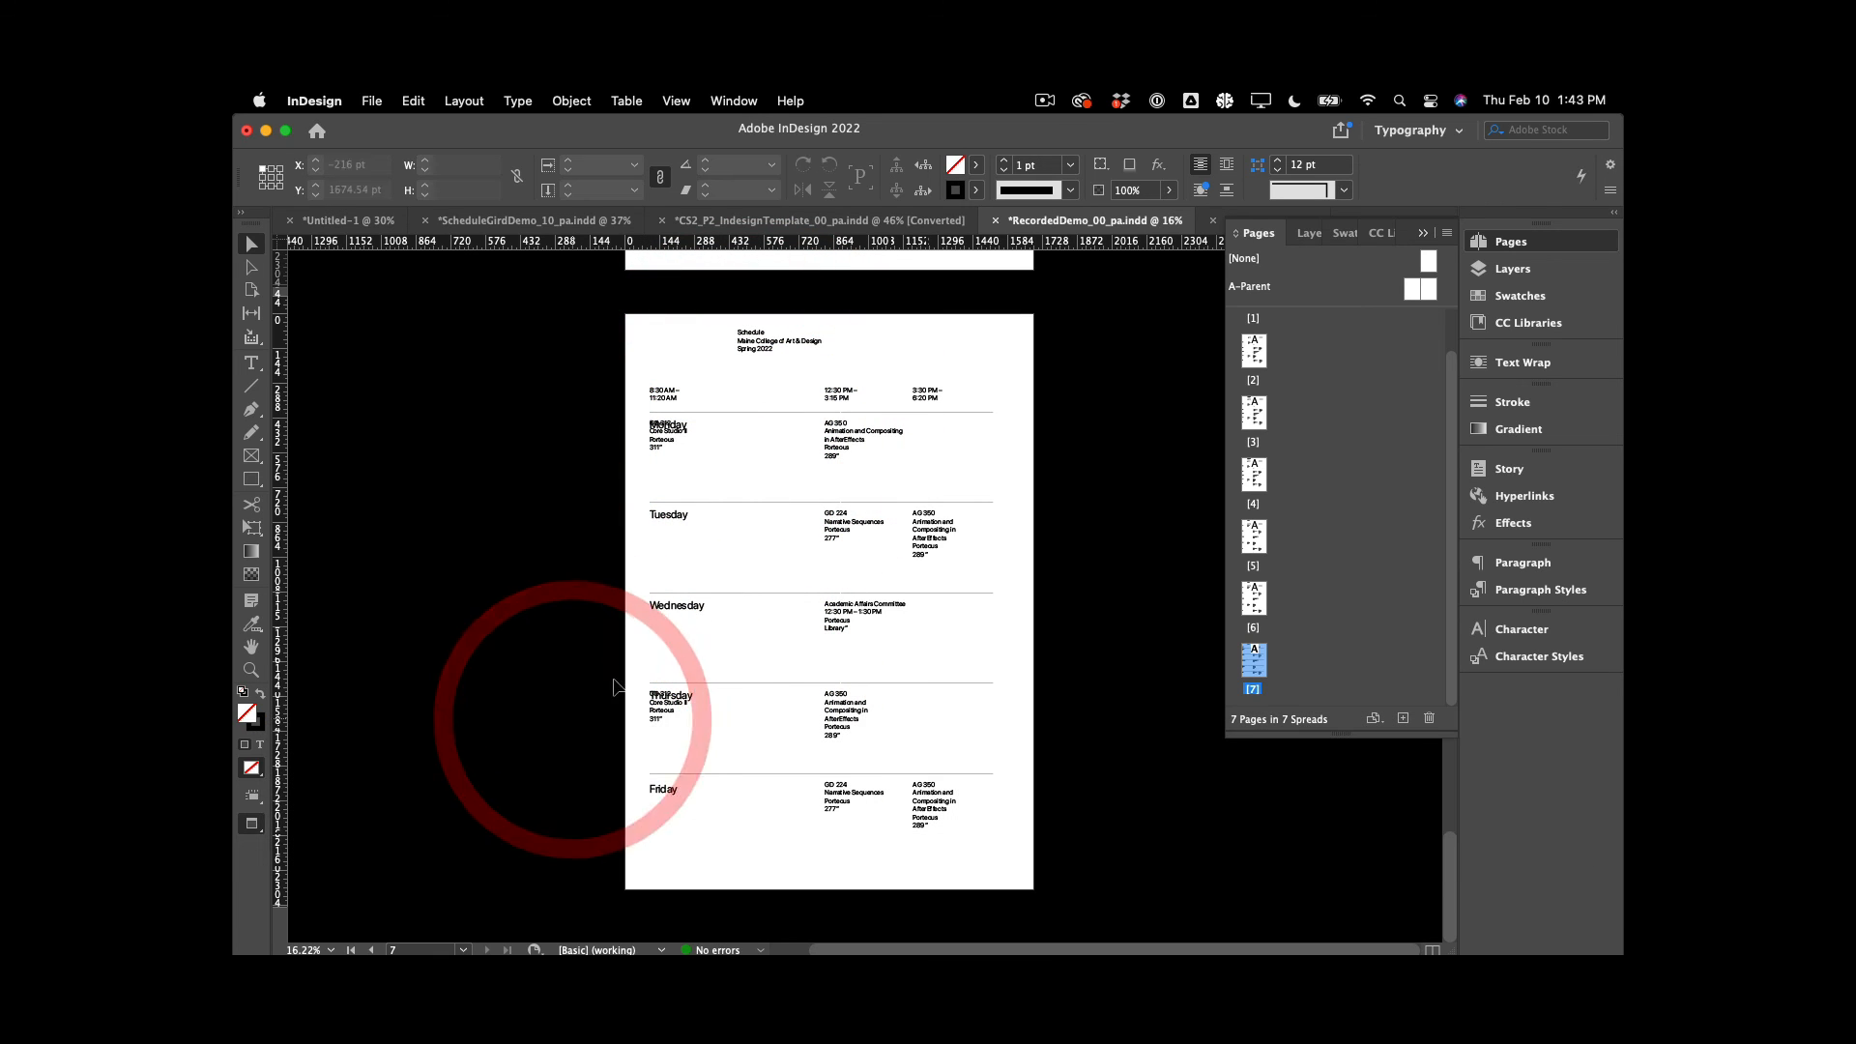
Cut the 8:30 AM heading and both GD 312 frames from the first column
left_click(674, 716)
left_click(671, 426, "shift")
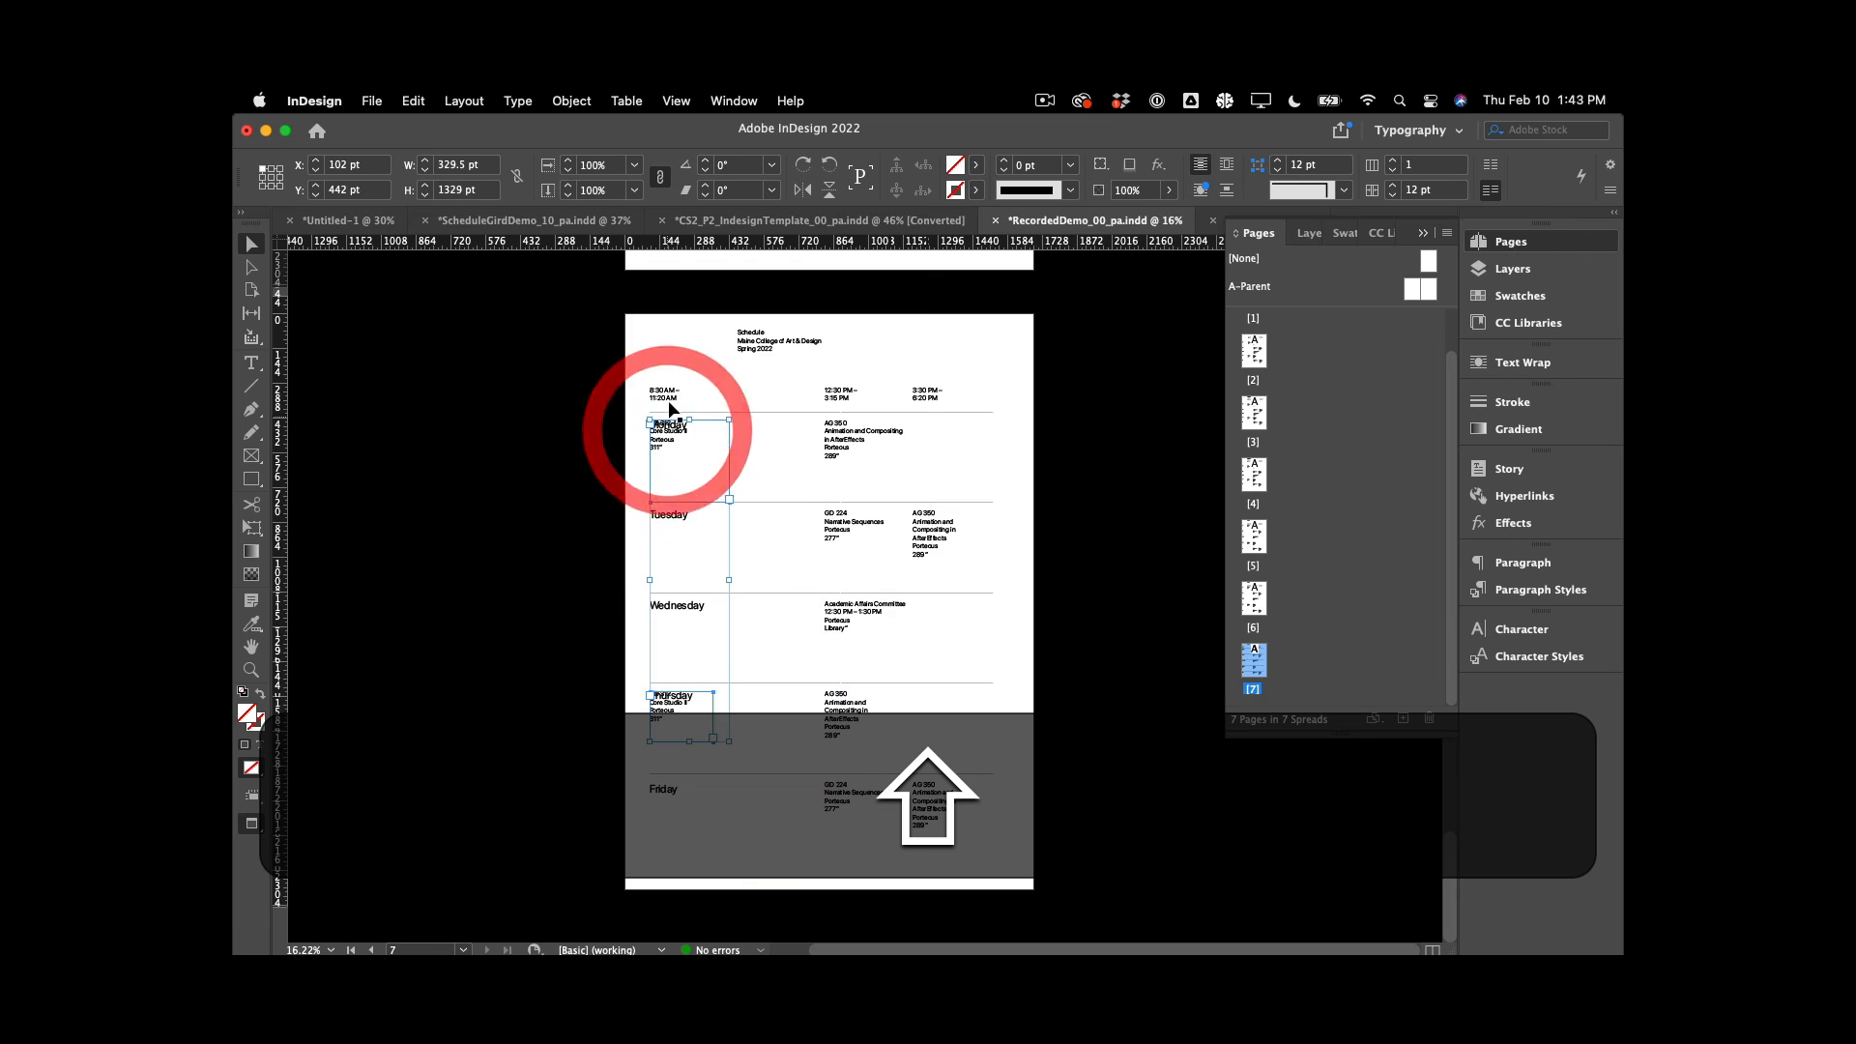
left_click(672, 396, "shift")
key("super+x")
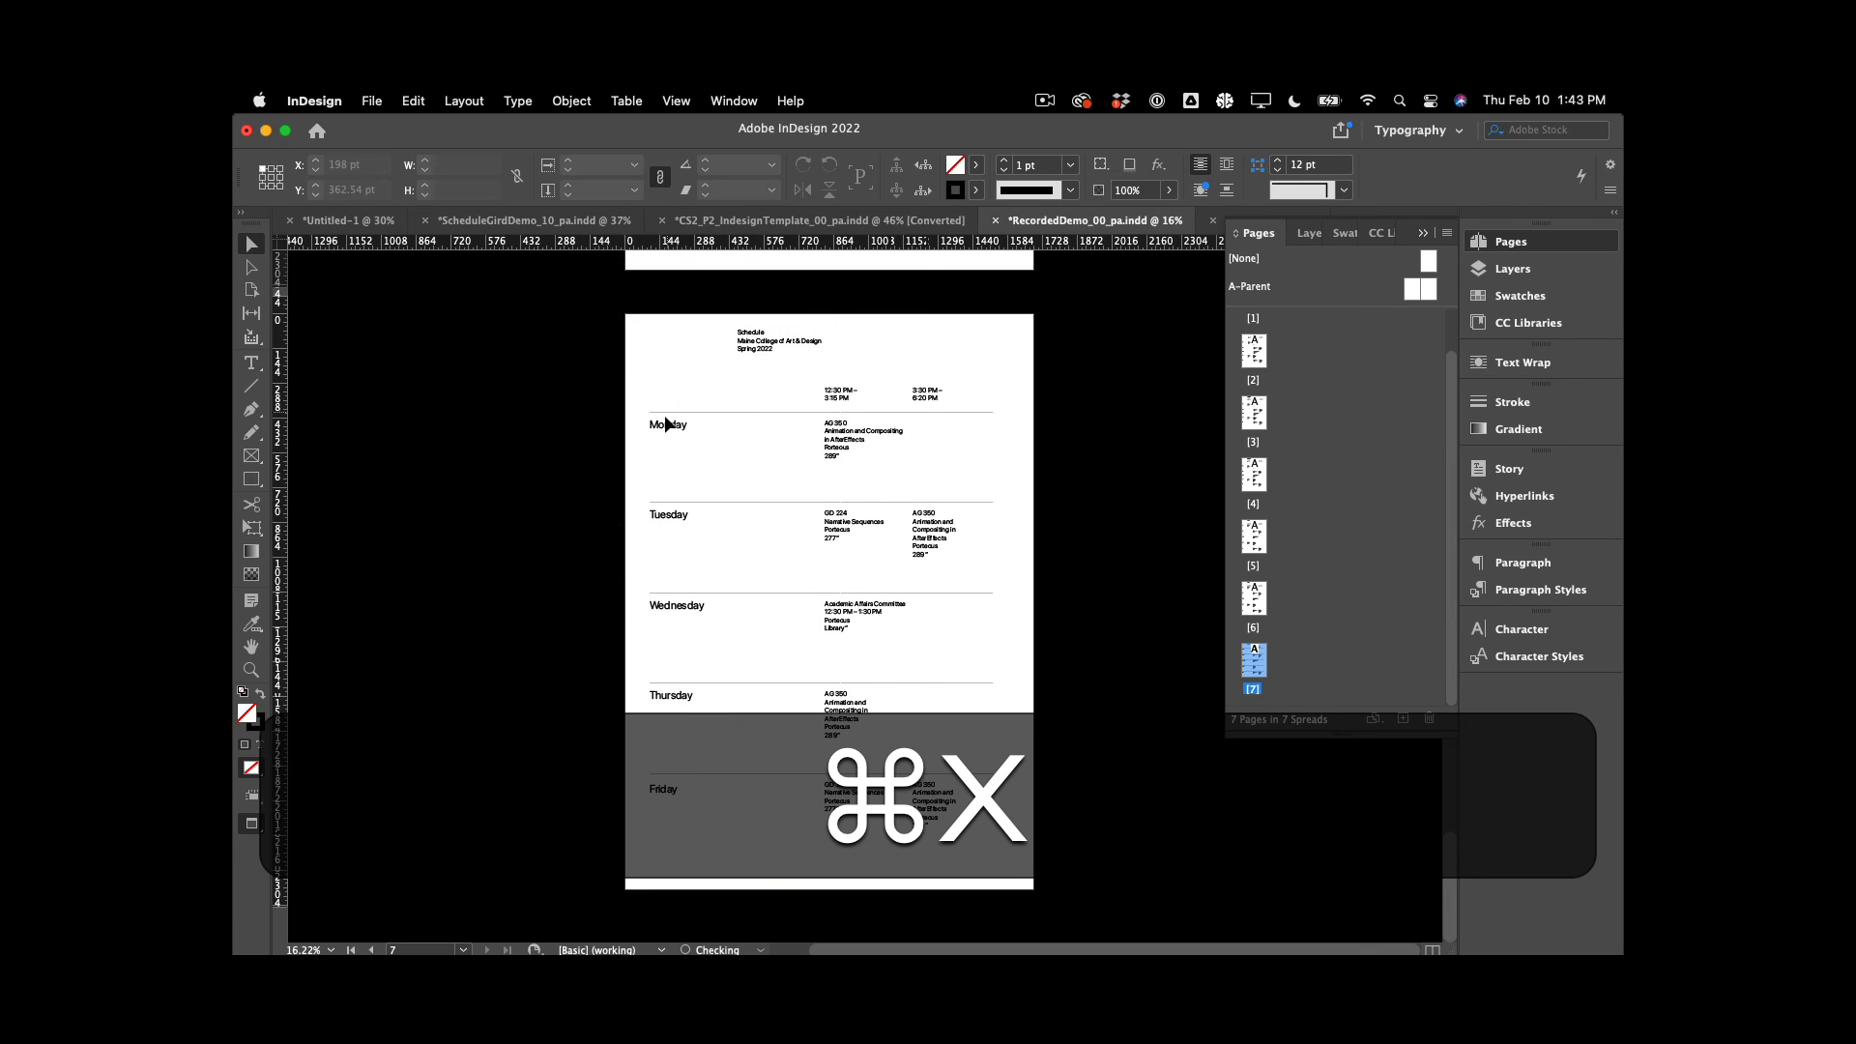
Move the five weekday labels horizontally into the second column, to about X 431.5 pt
left_click(664, 424)
left_click(663, 517, "shift")
left_click(655, 609, "shift")
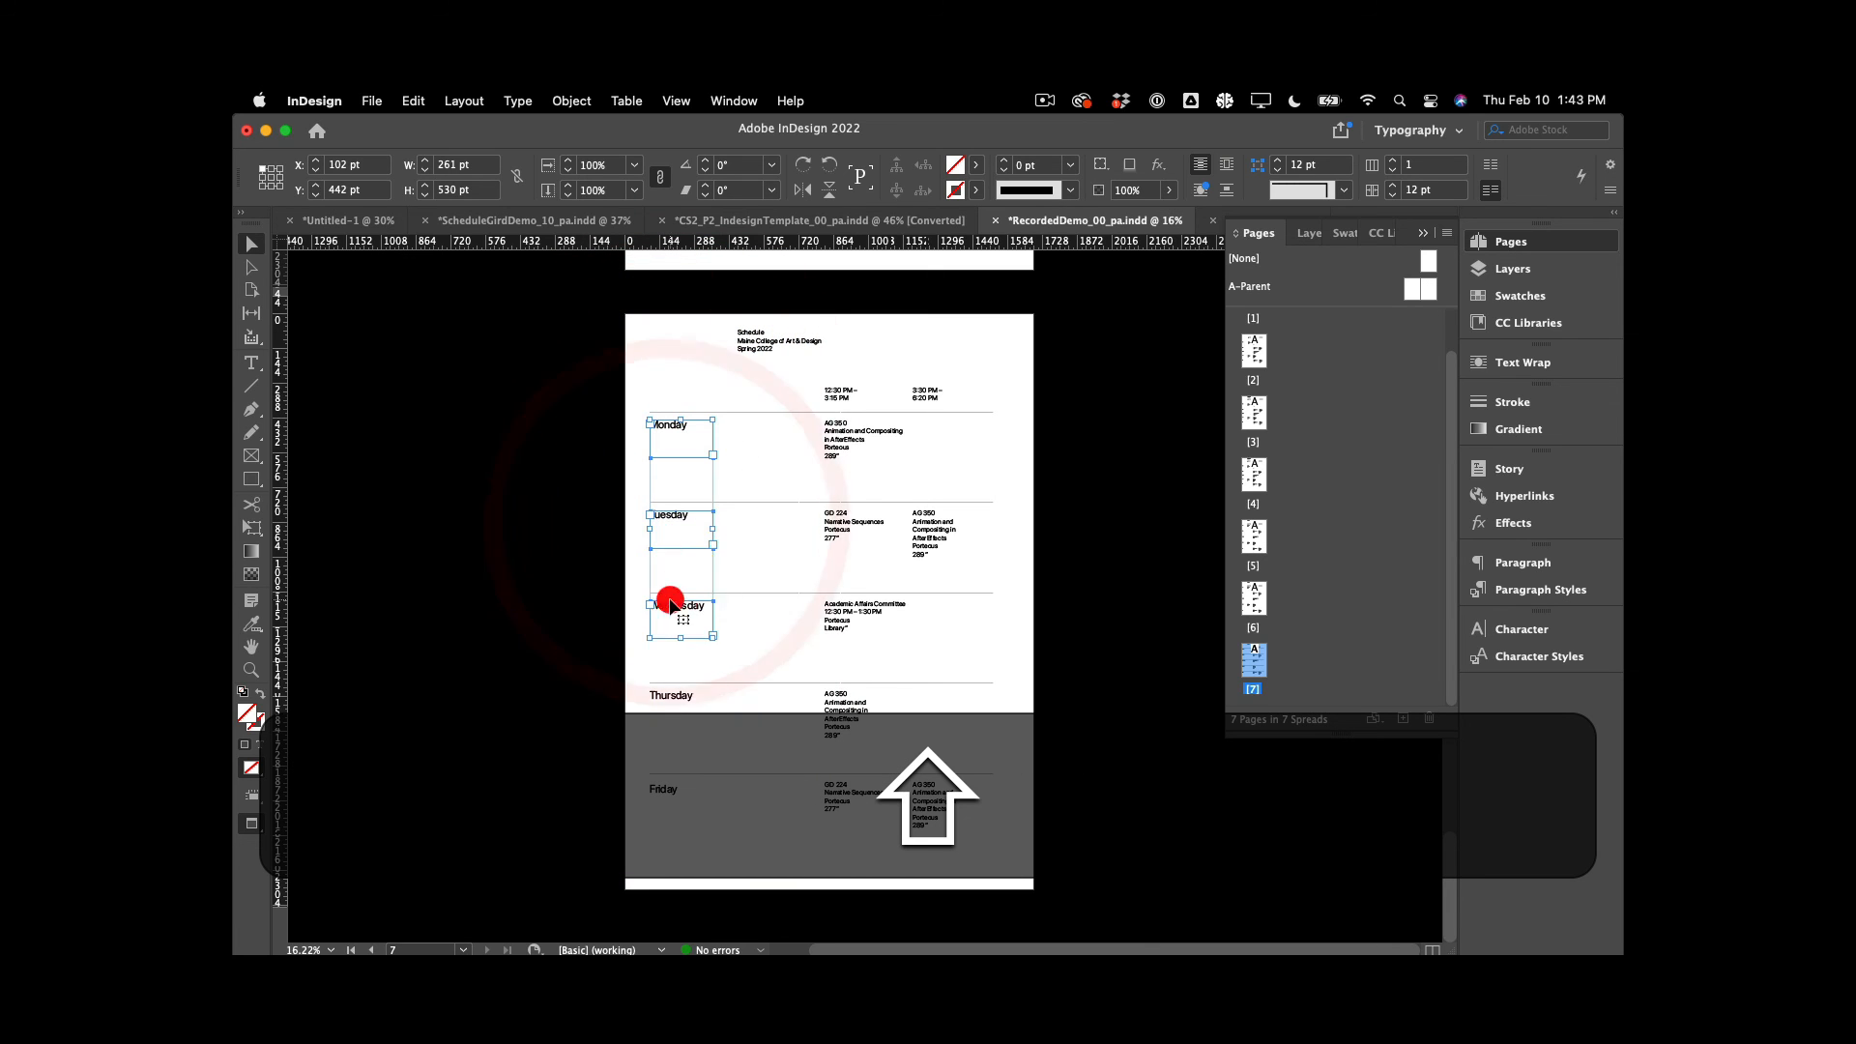
left_click(664, 698, "shift")
left_click(664, 788, "shift")
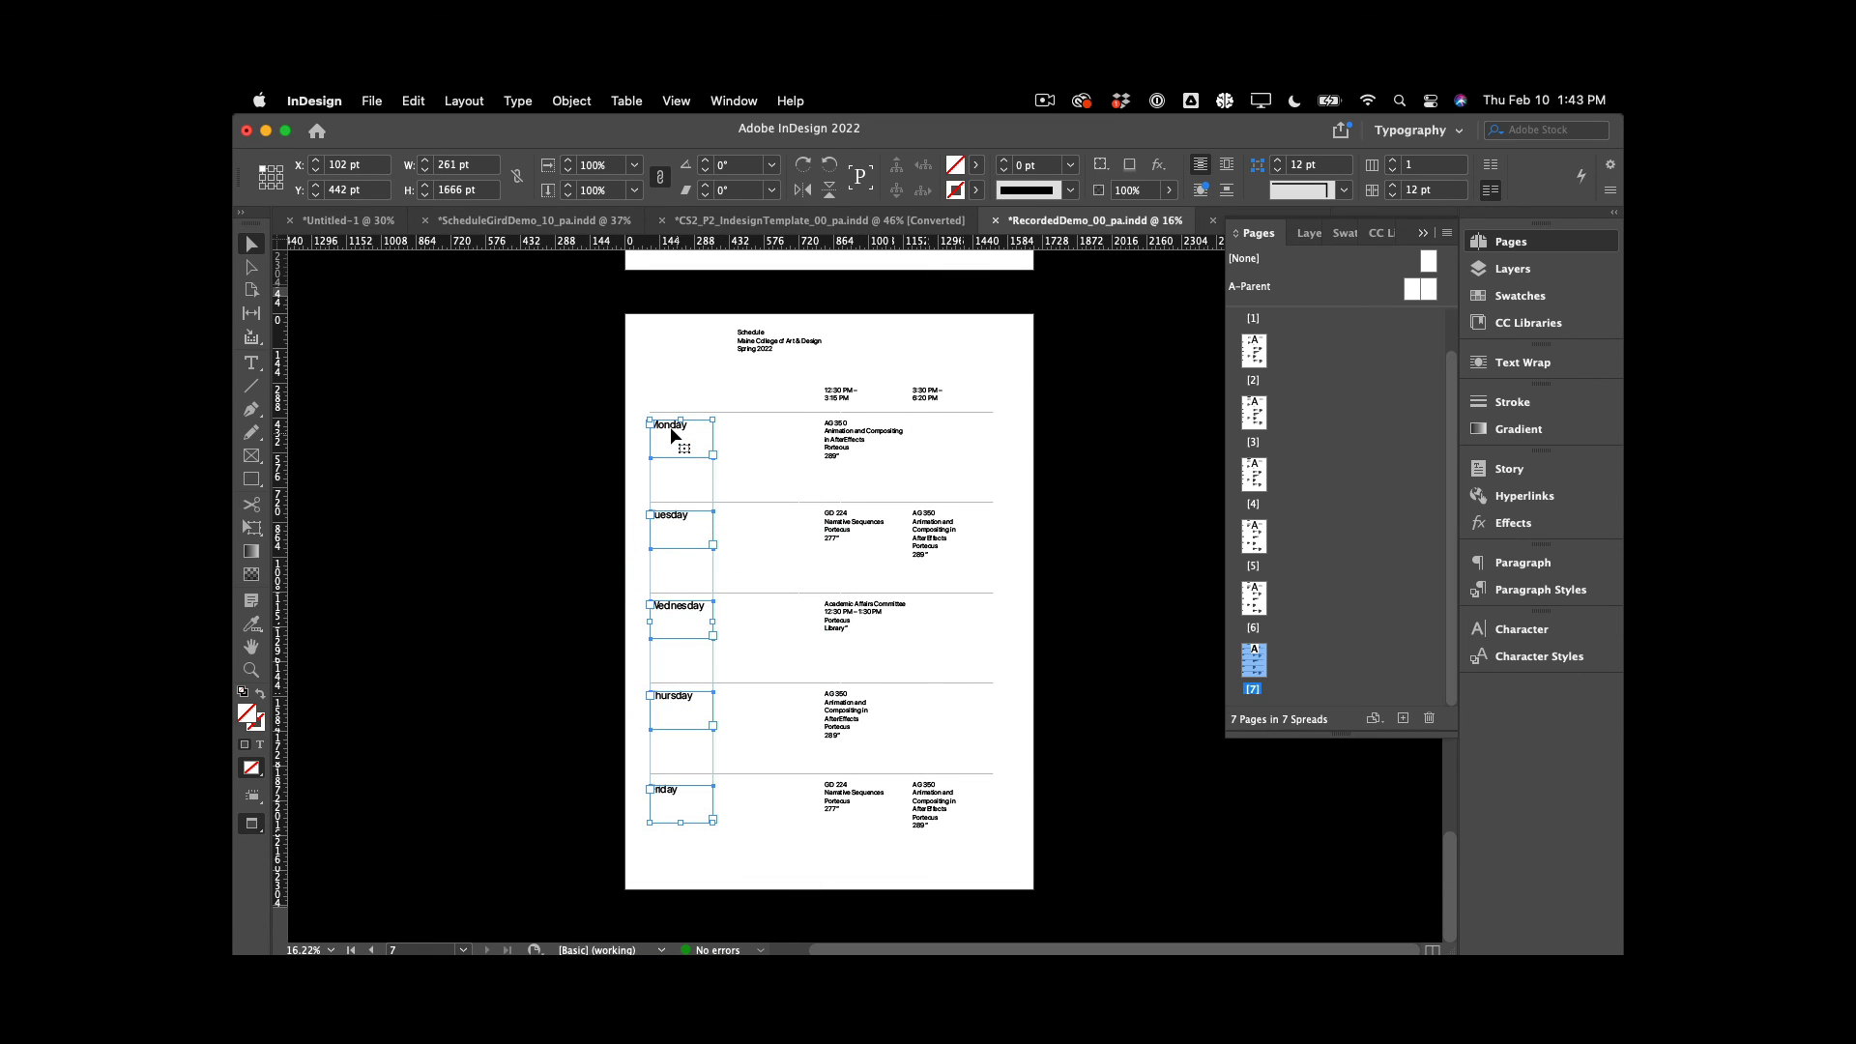
left_click_drag(671, 430, 755, 431)
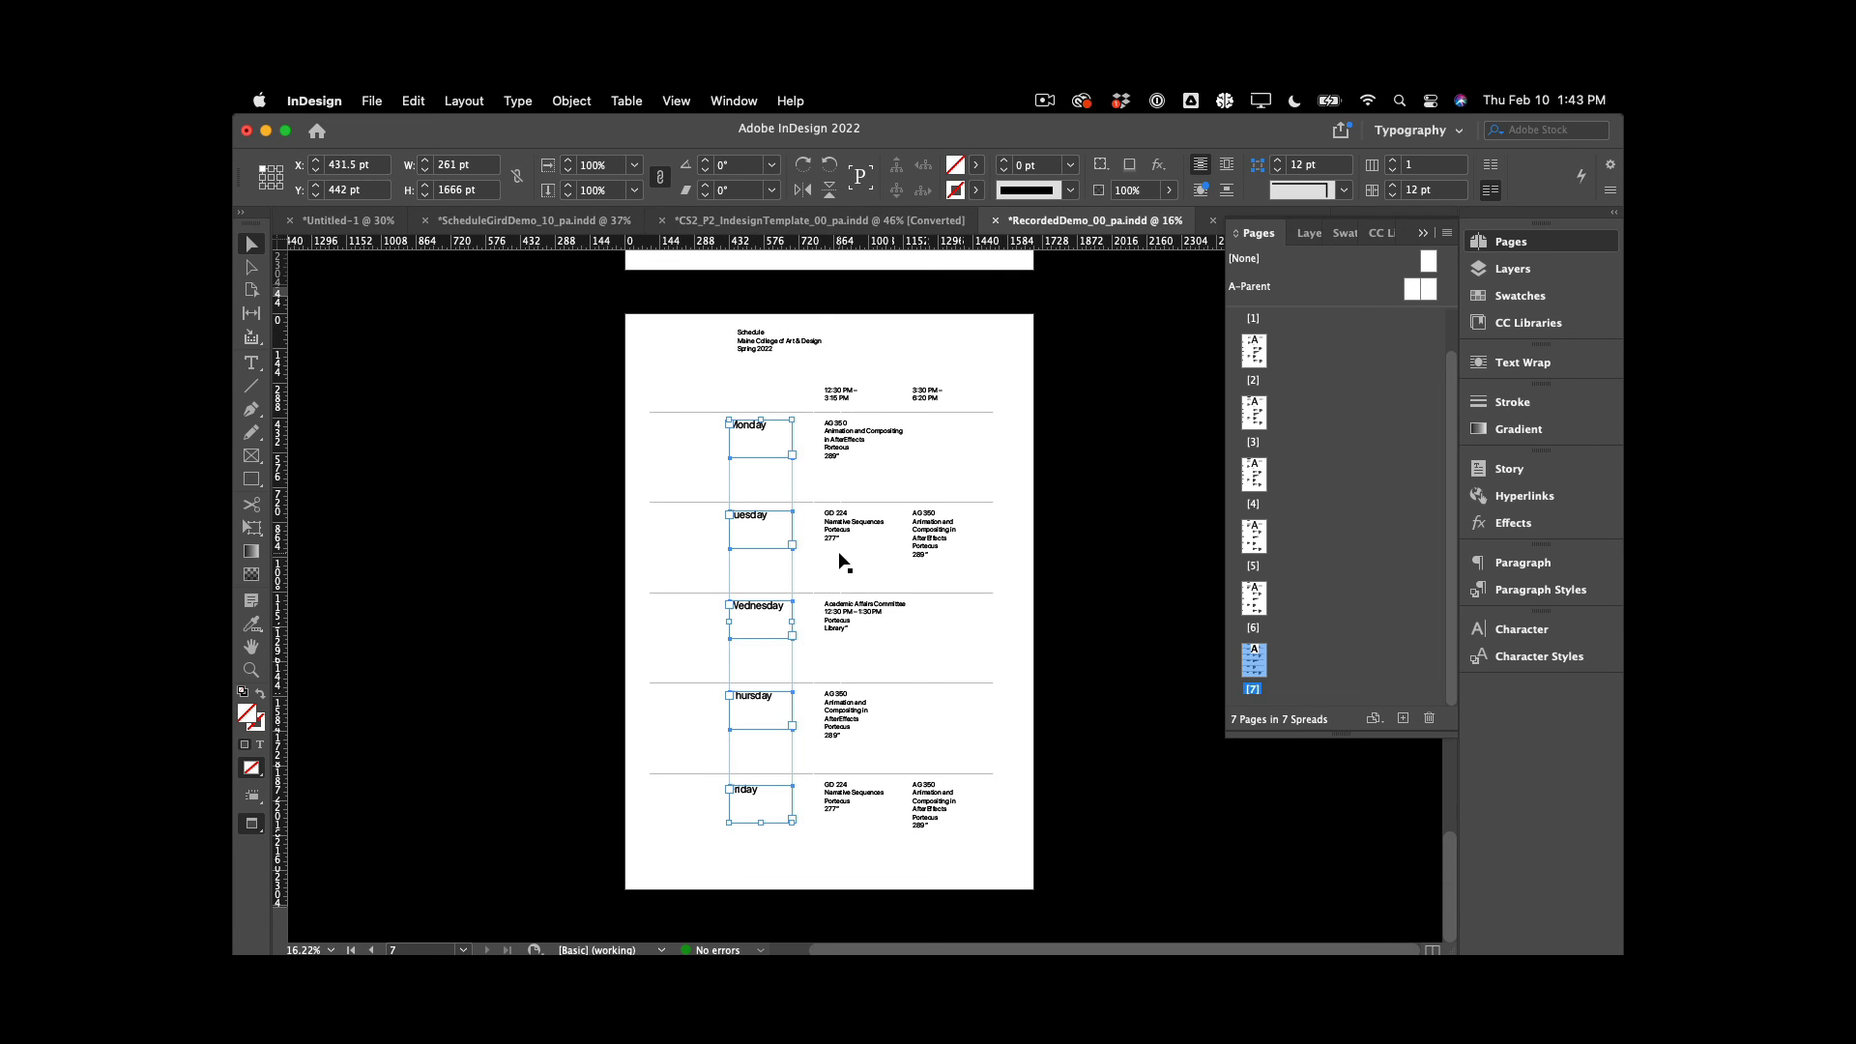
left_click(1034, 574)
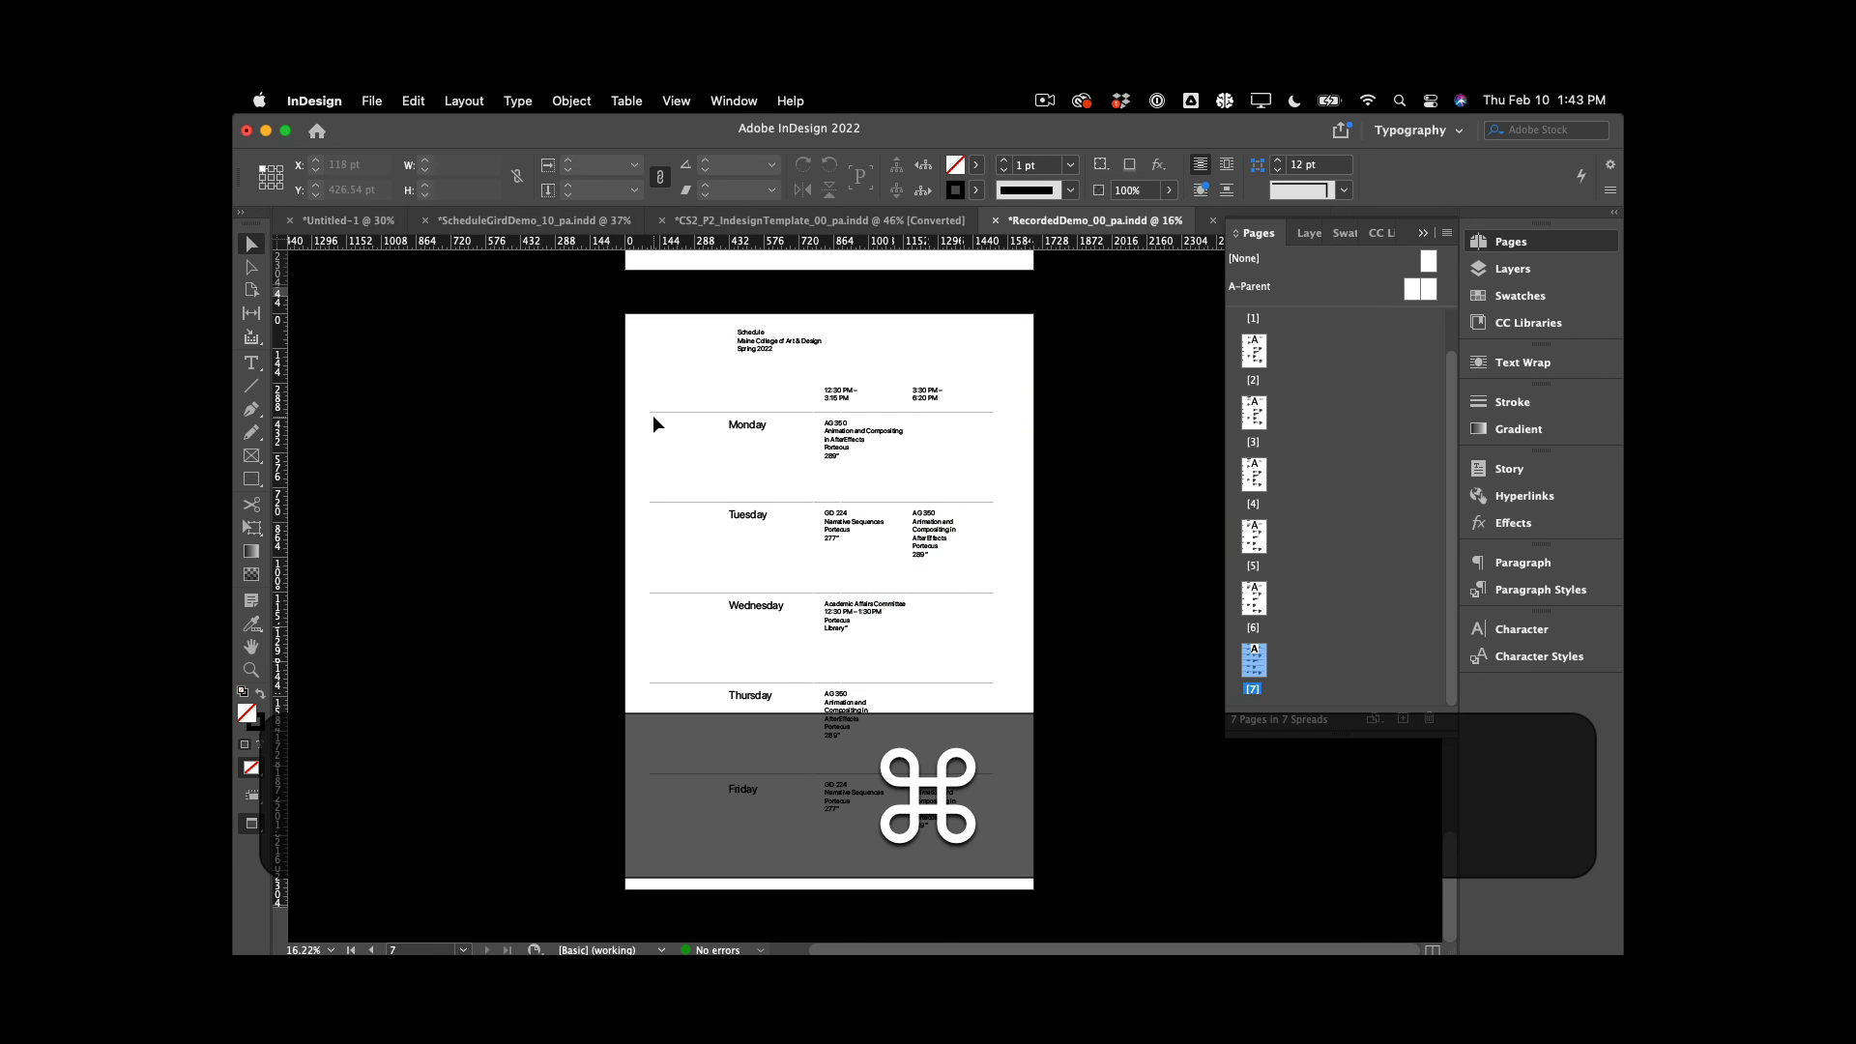
Paste the cut 8:30 AM heading and GD 312 frames back in place in the first column
key("super+x")
left_click(694, 458)
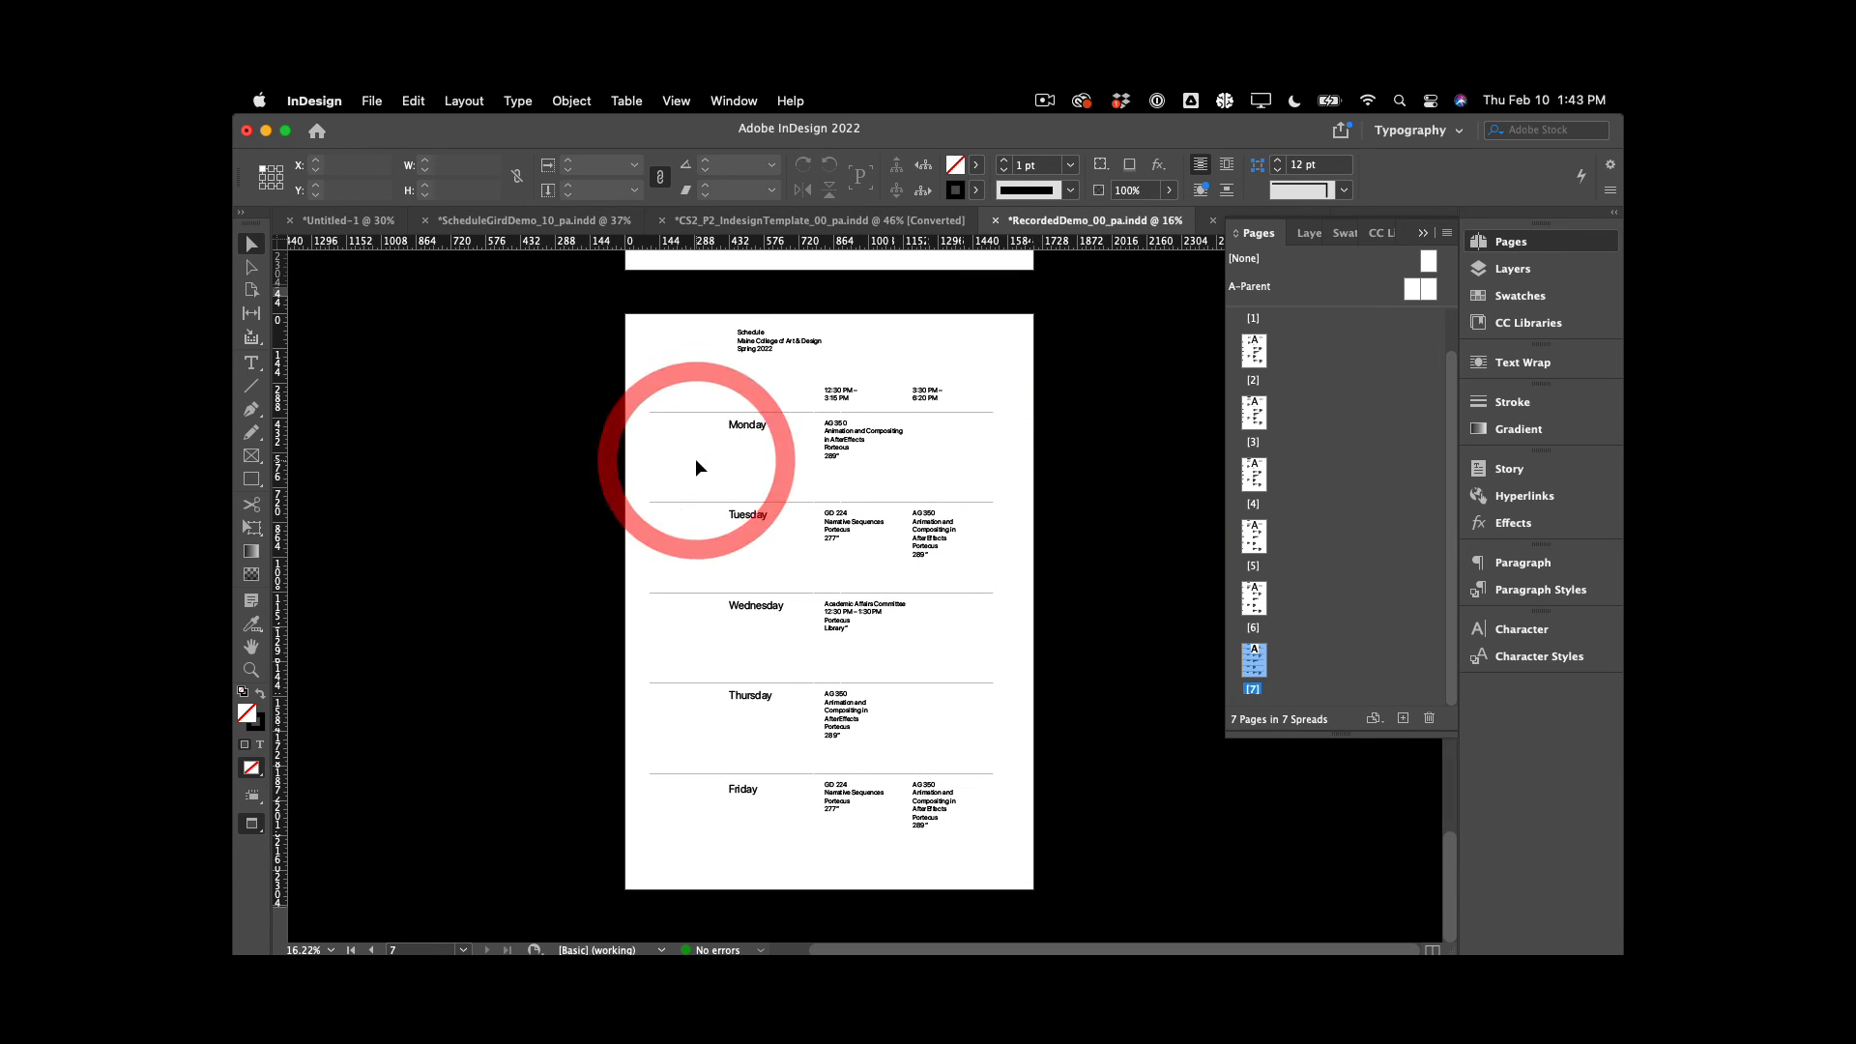
key("alt+shift+super+v")
left_click(549, 458)
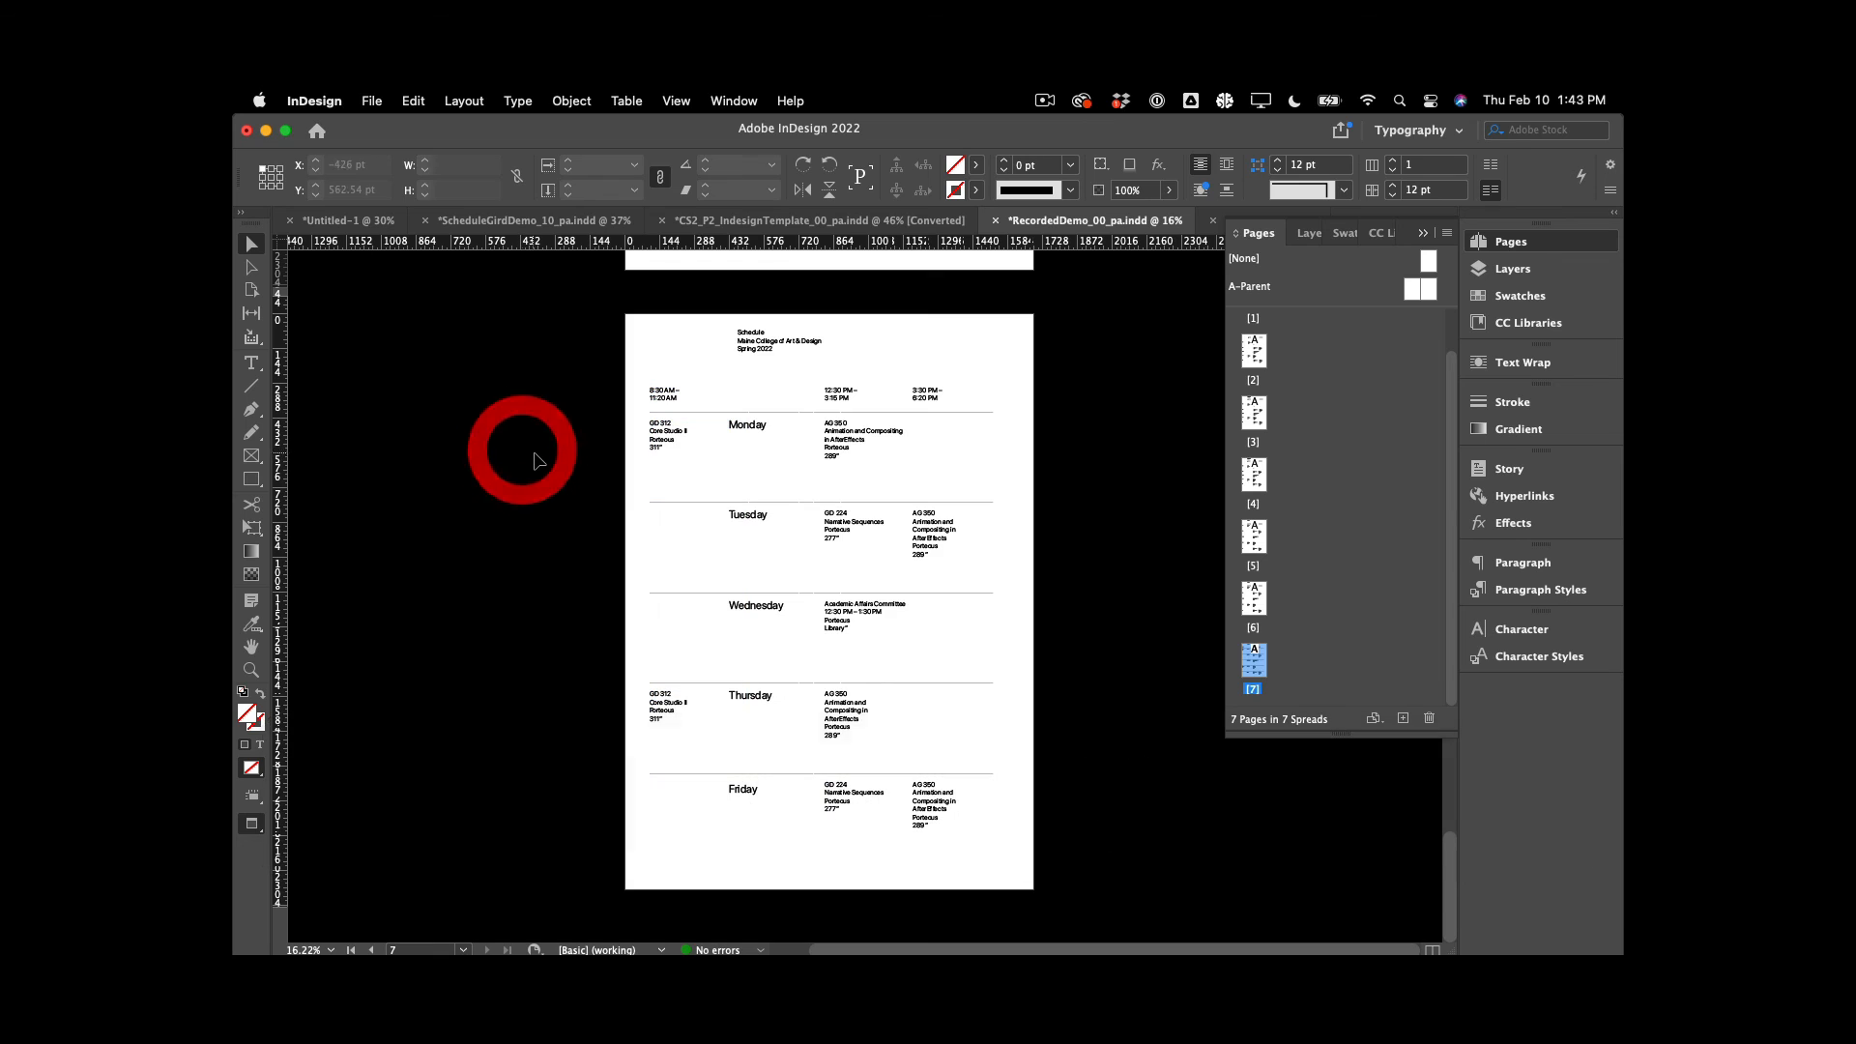
Create a paragraph style named D from the five weekday labels and base it on [No Paragraph Style]
left_click(760, 425)
left_click(760, 509, "shift")
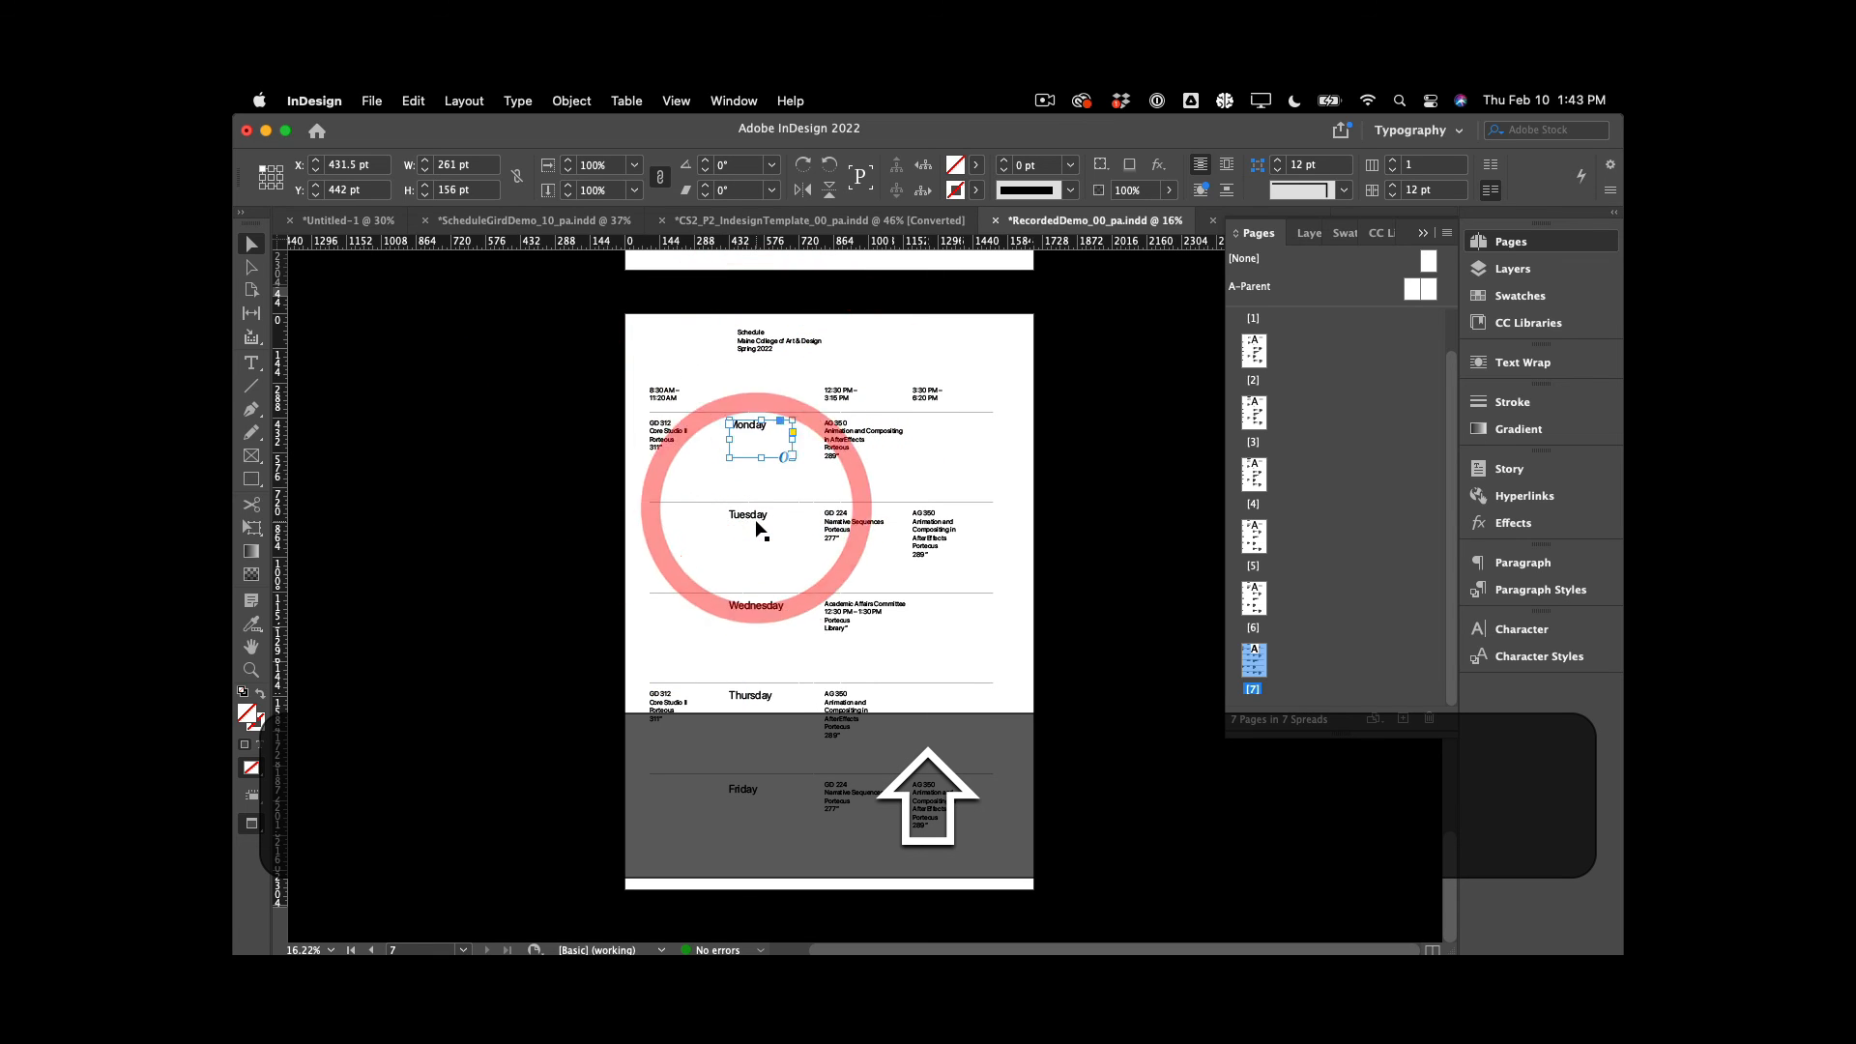
left_click(765, 608, "shift")
left_click(764, 702, "shift")
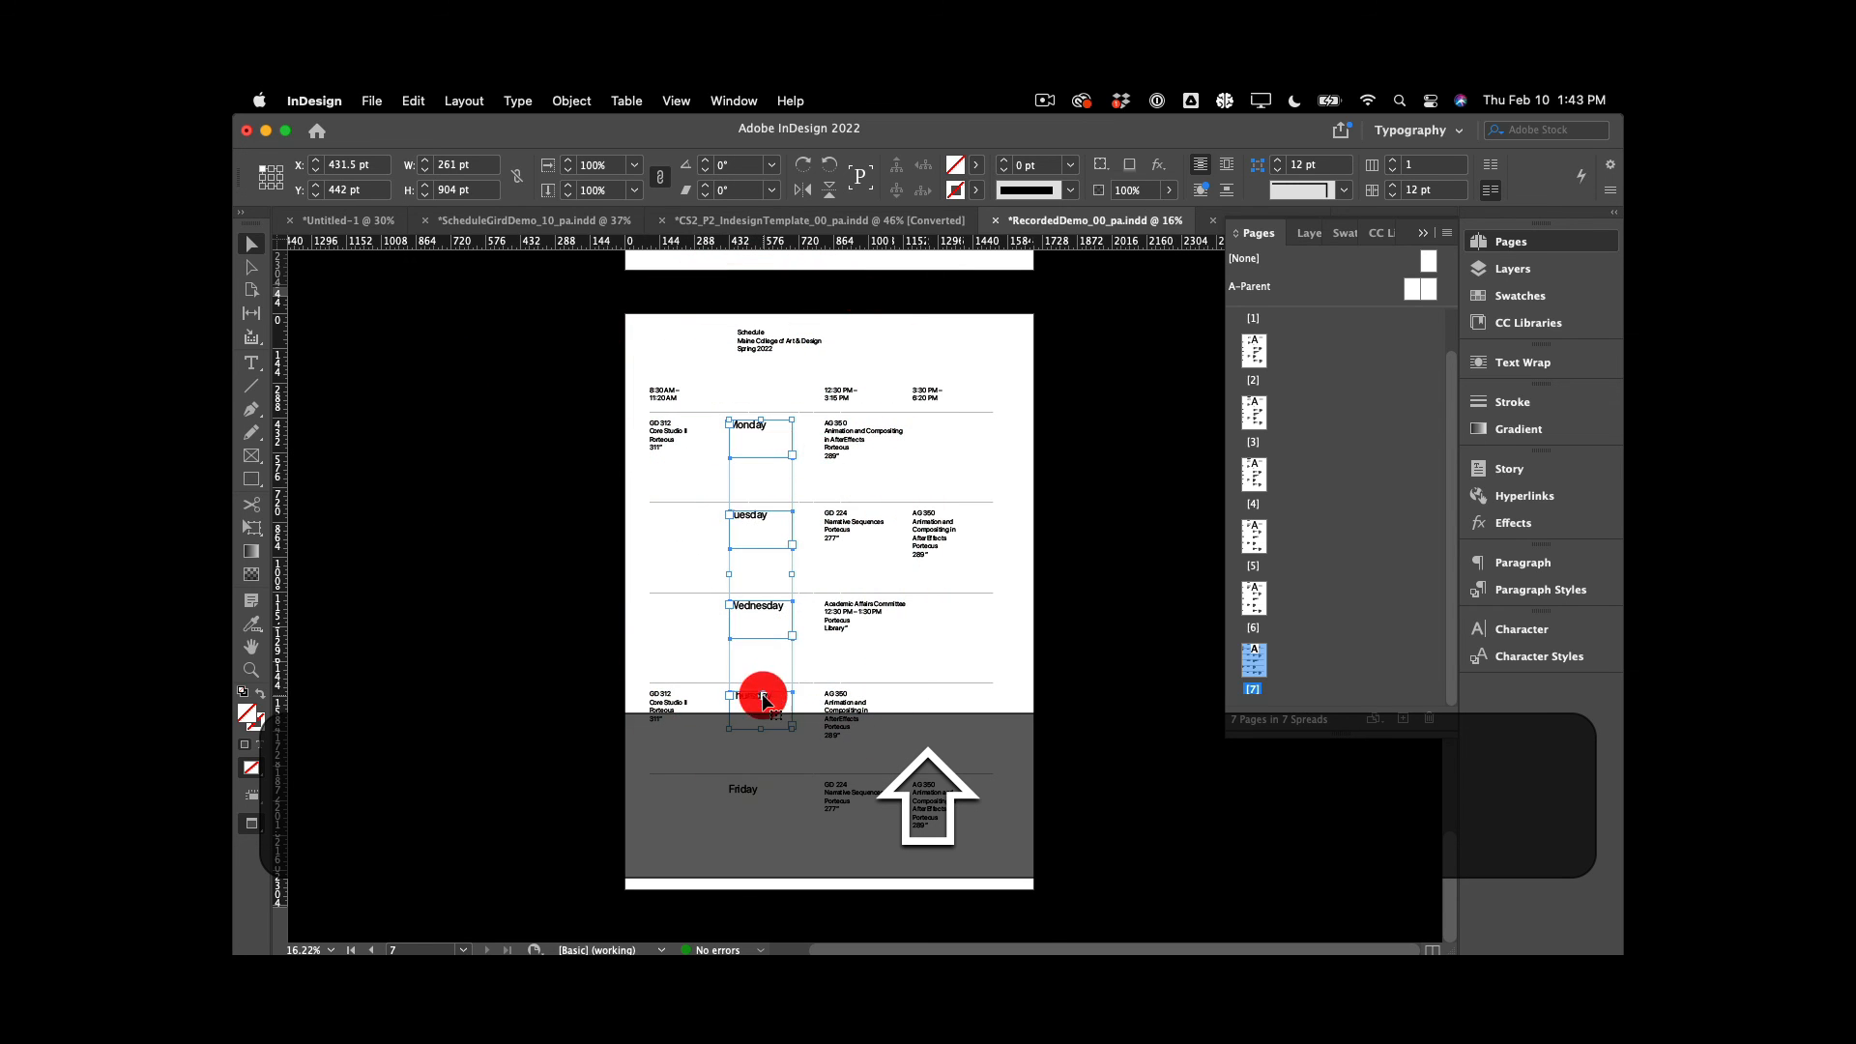
left_click(757, 804, "shift")
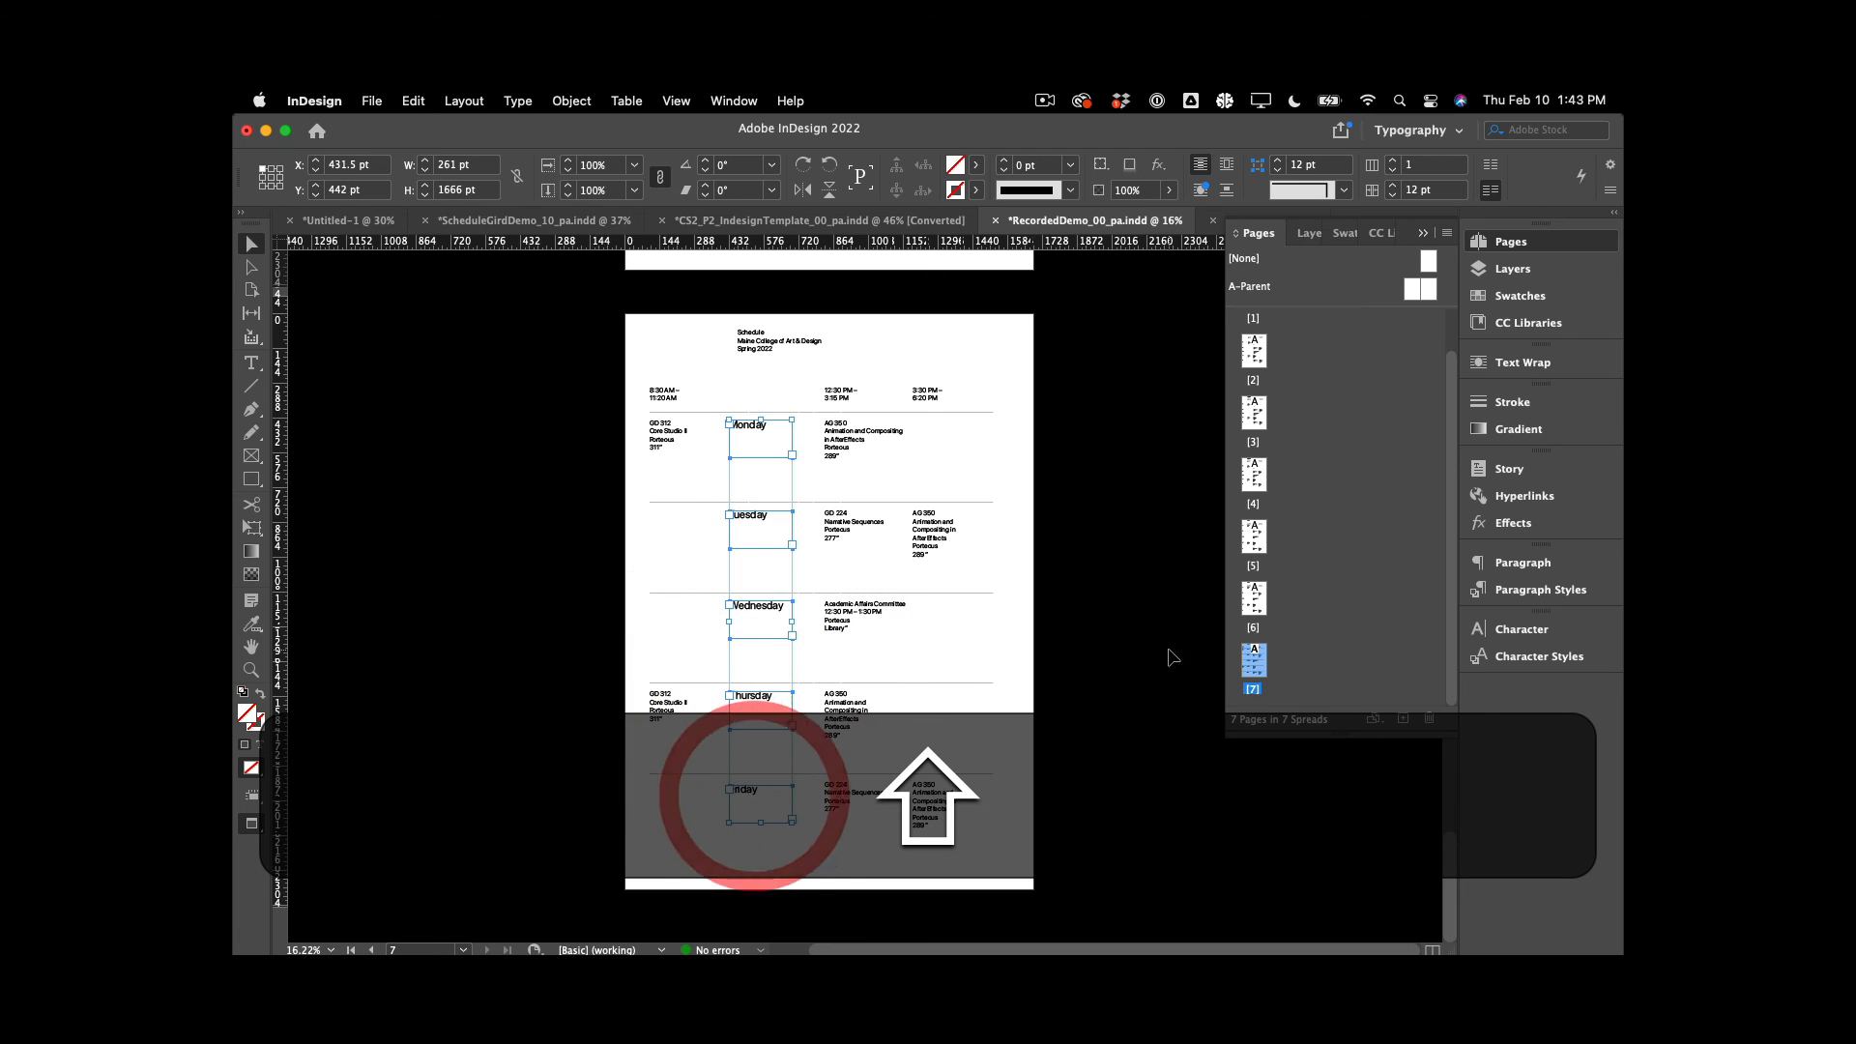
left_click(1527, 589)
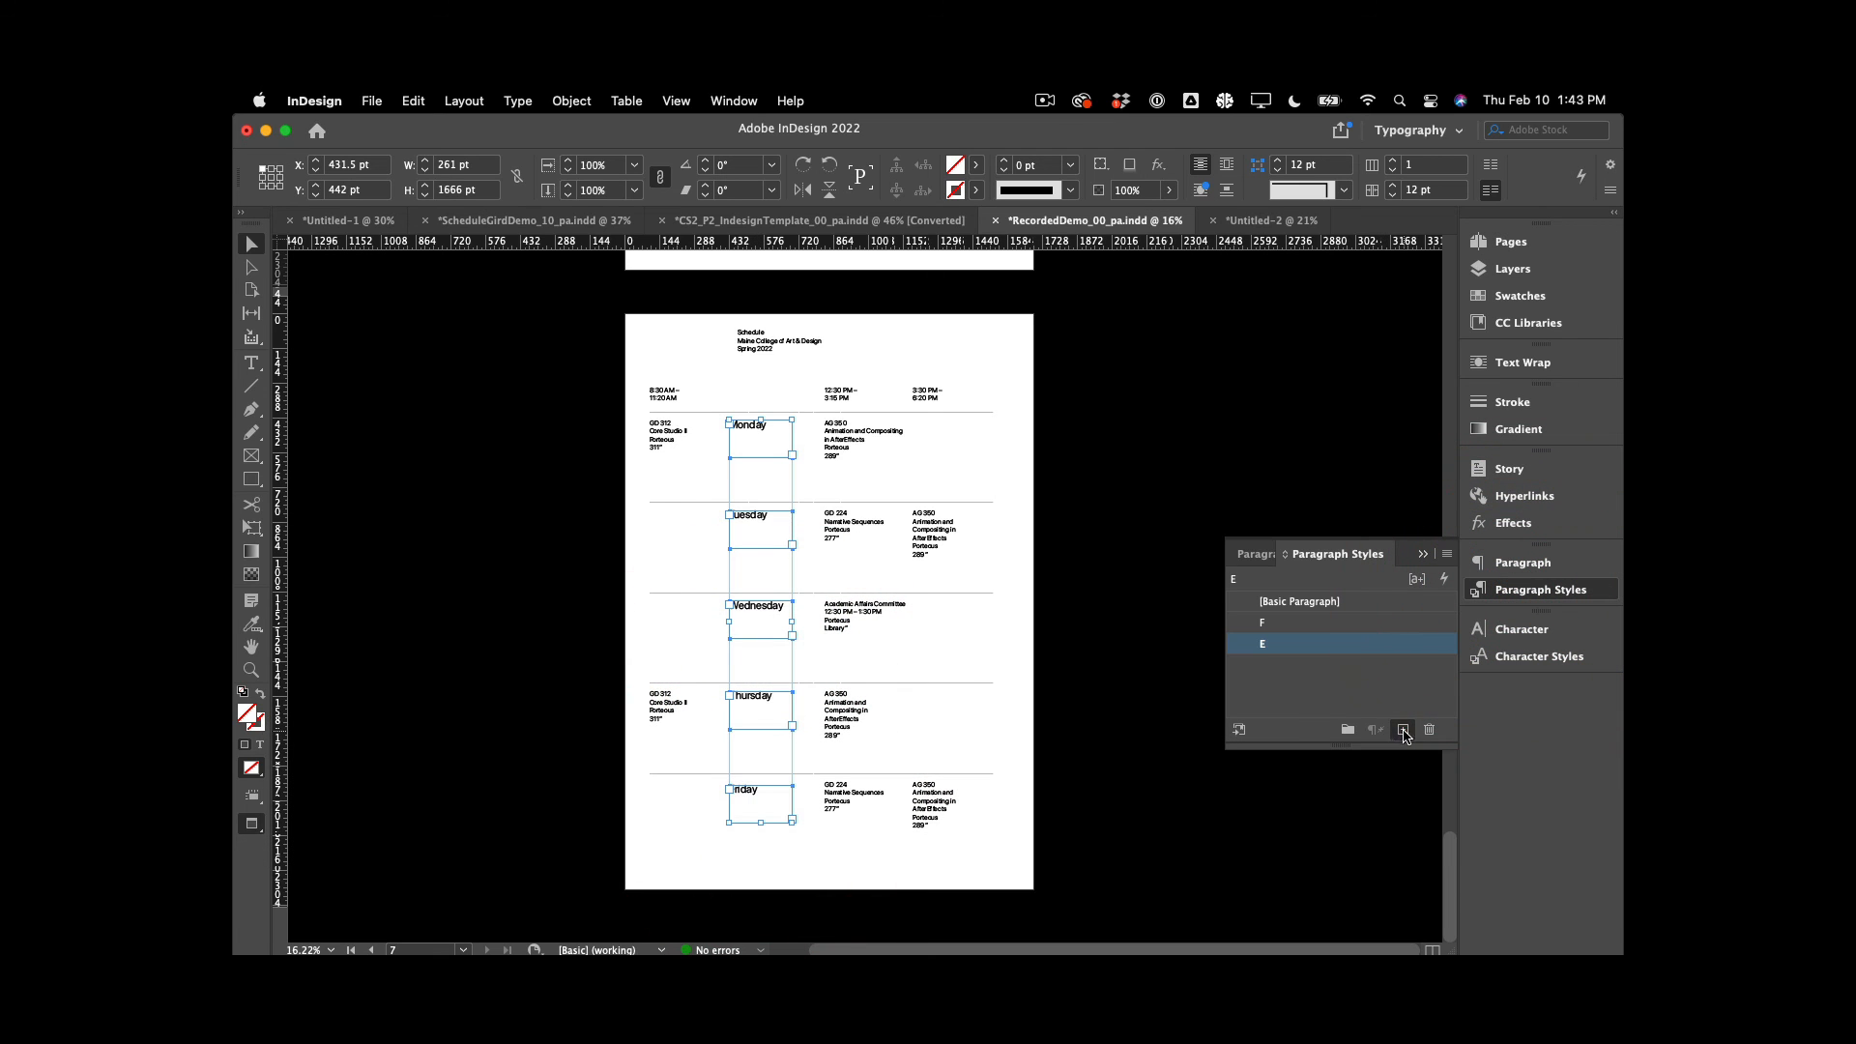
left_click(1402, 729)
double_click(1378, 665)
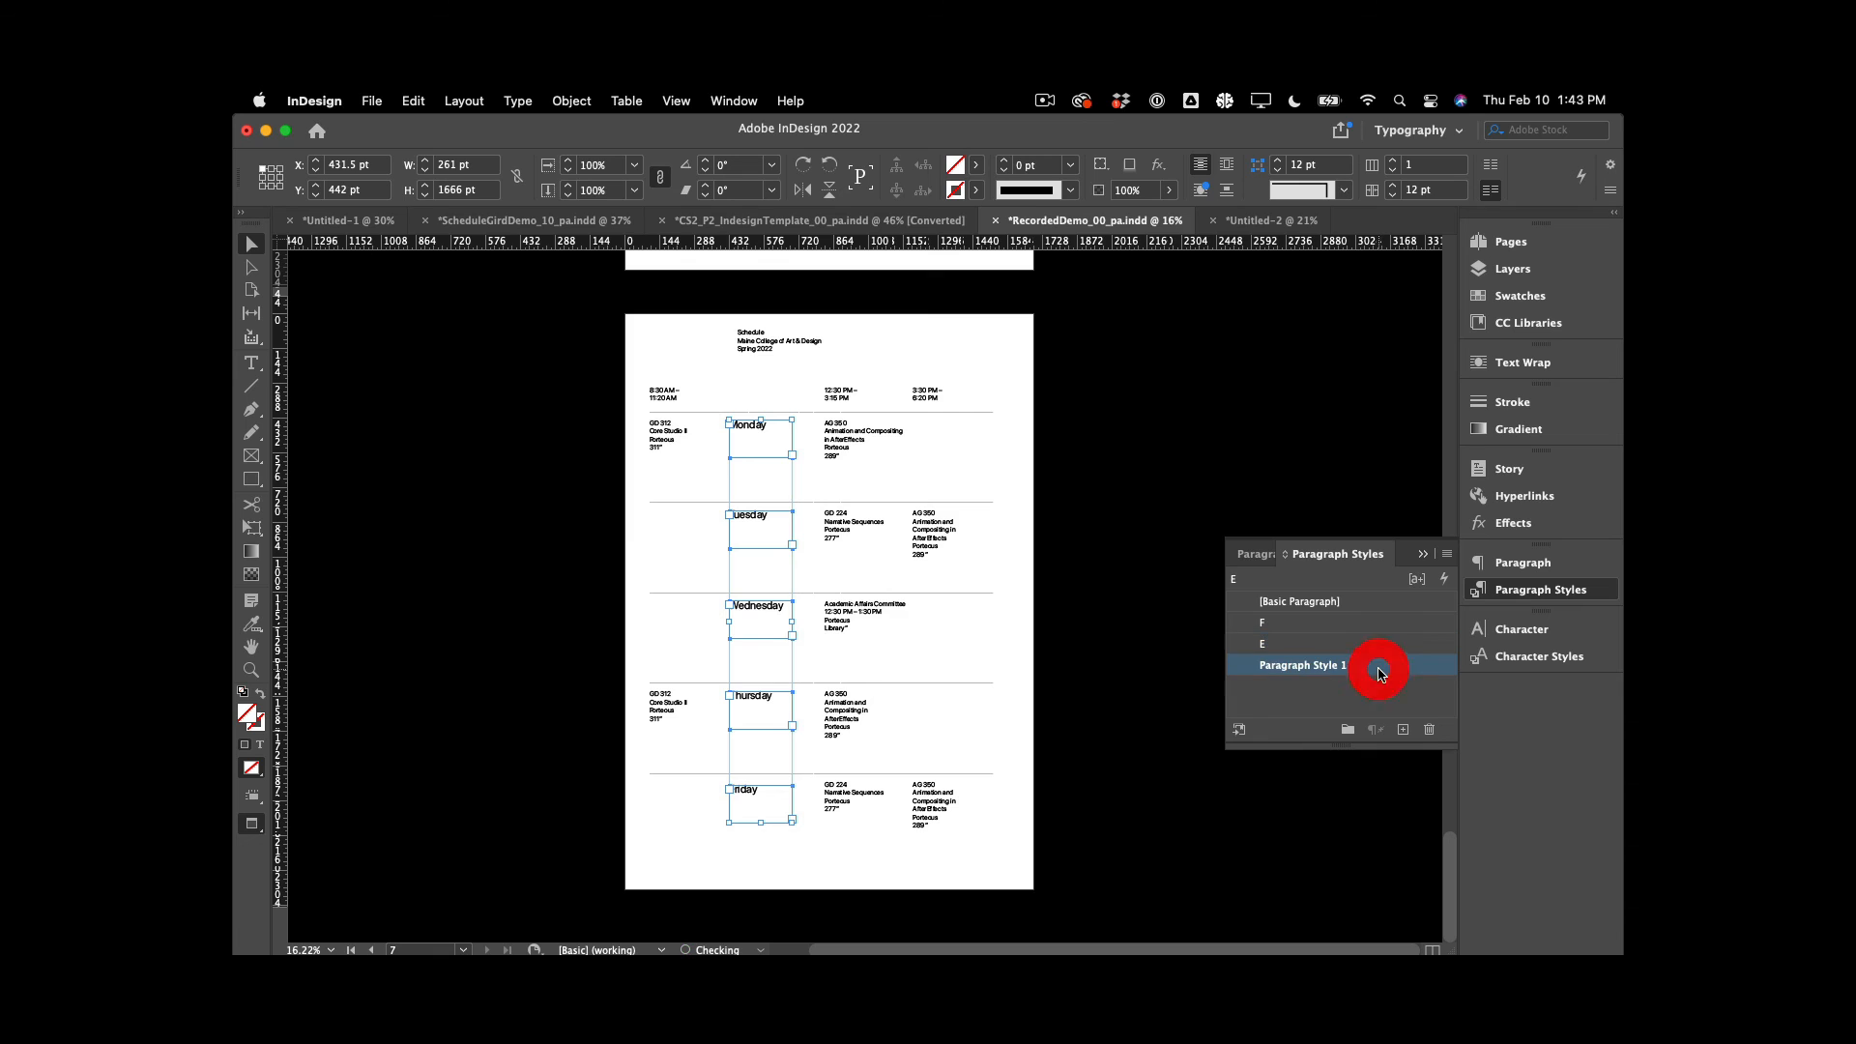
type("D")
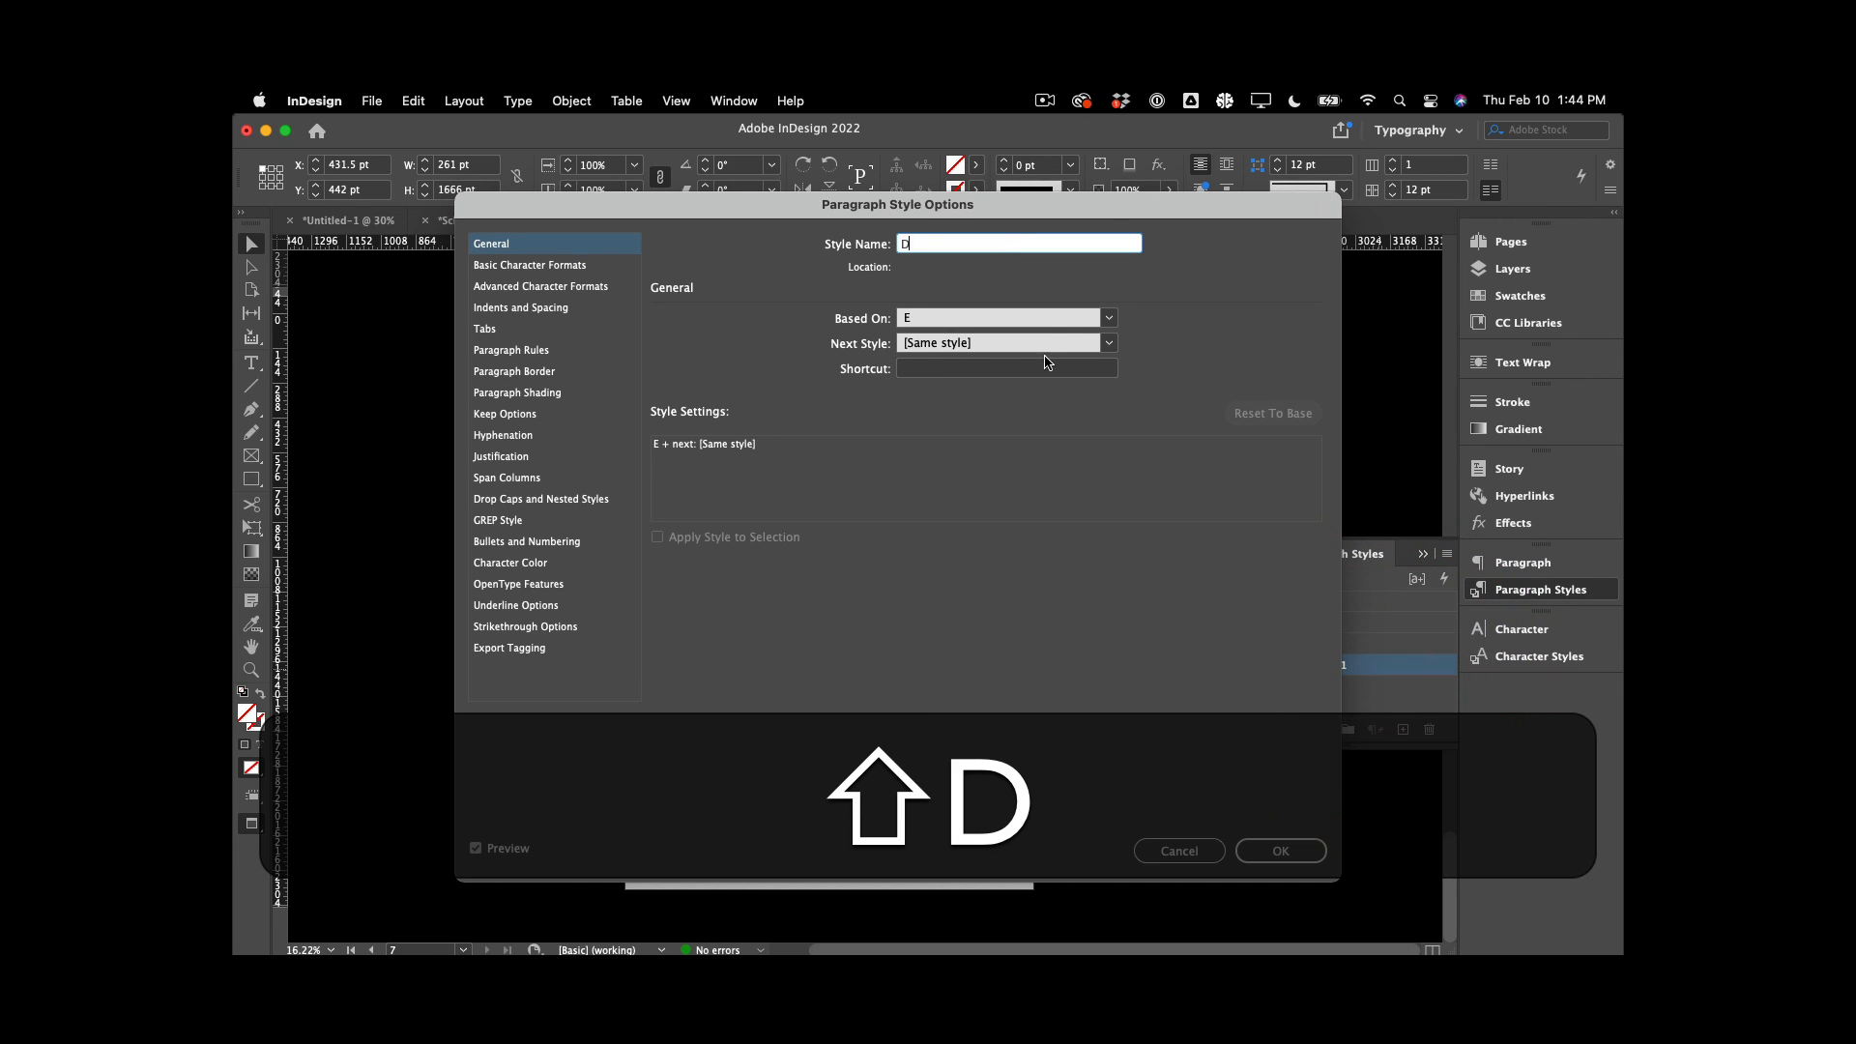
left_click(1109, 318)
left_click(1062, 331)
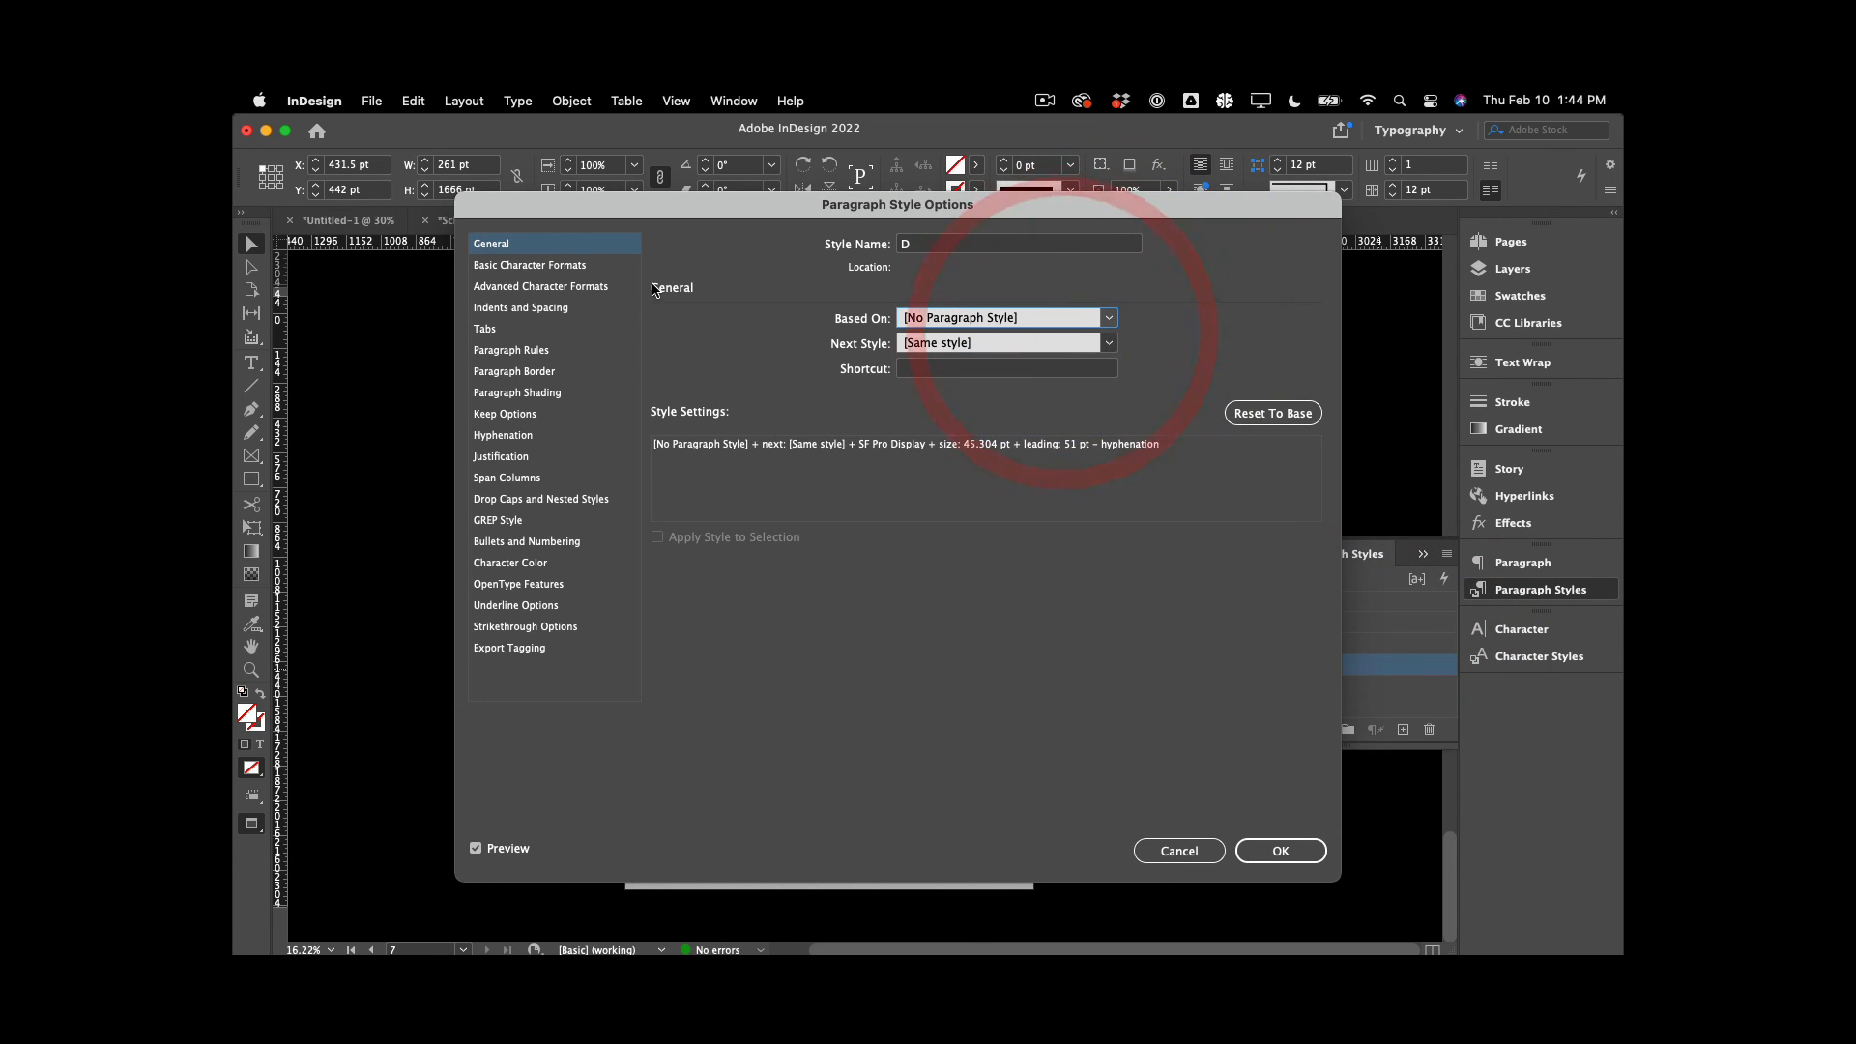
Multiply paragraph style D's font size by 1.618, giving 73.302 pt, and accept the style options
left_click(534, 265)
left_click_drag(836, 212, 1134, 382)
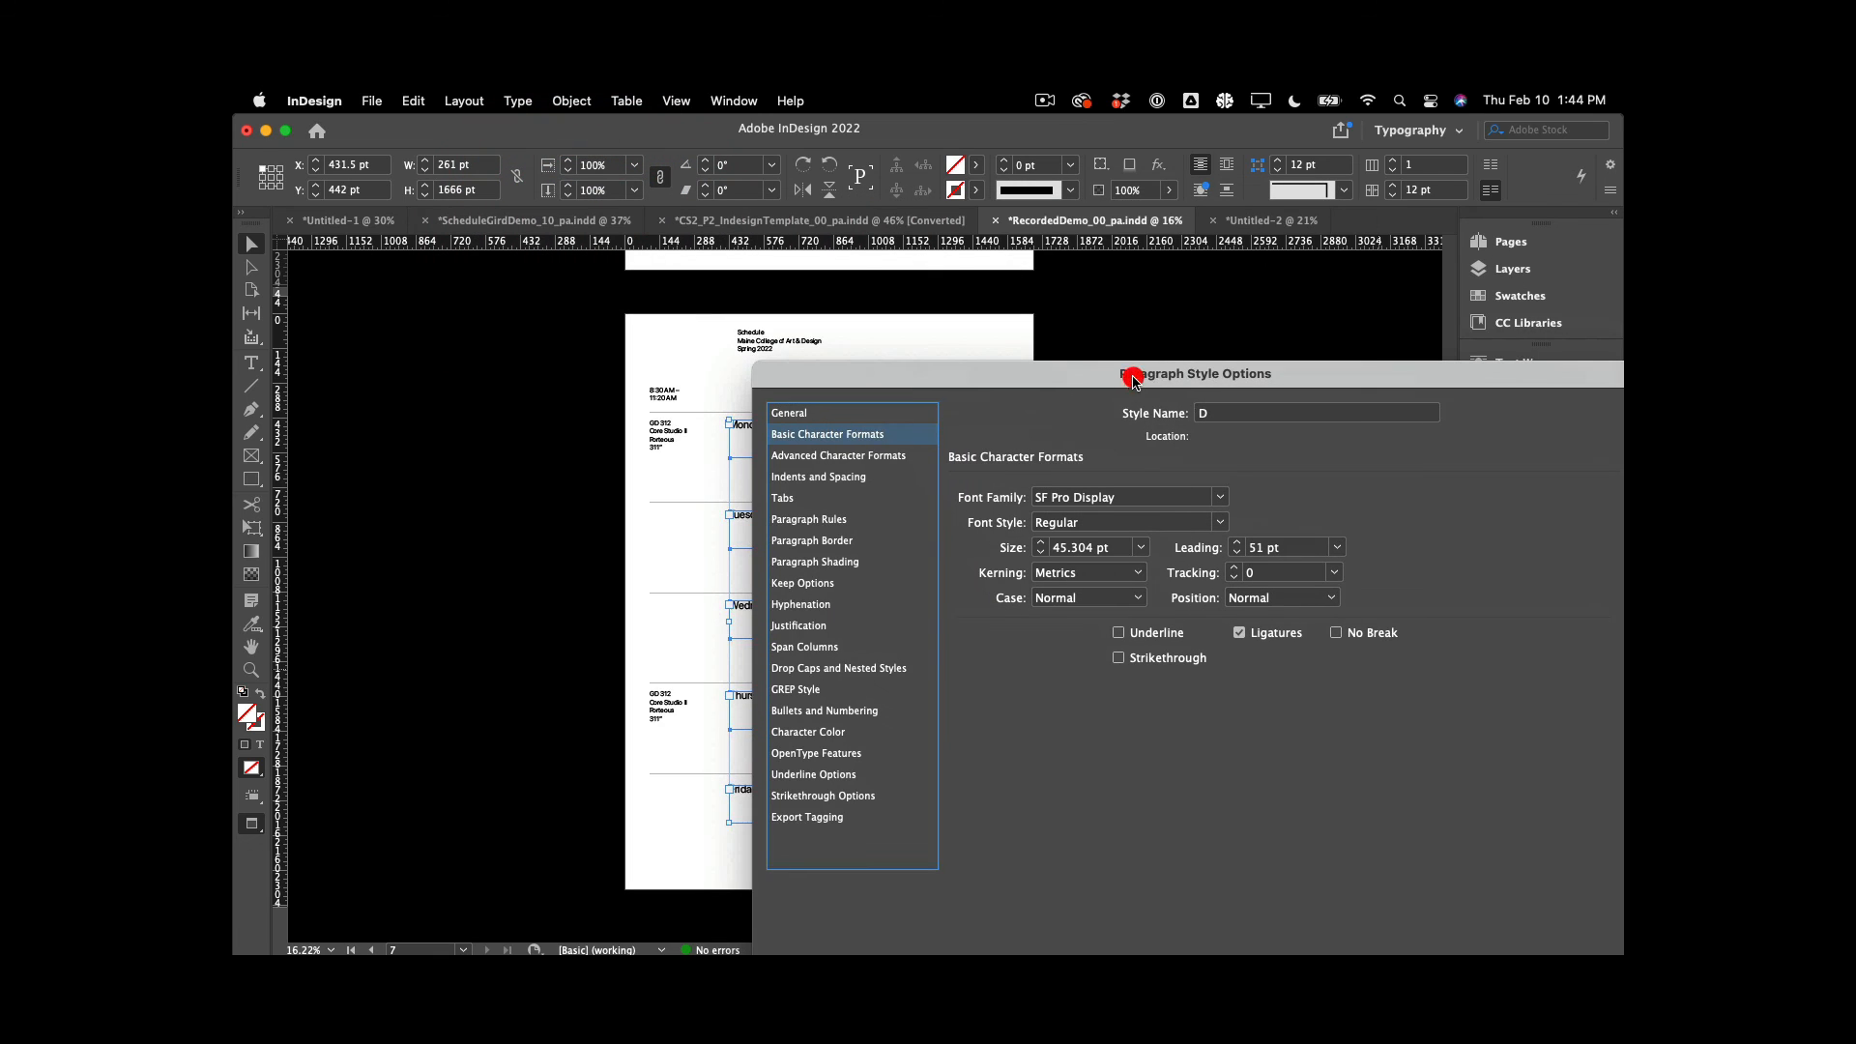
type("* ")
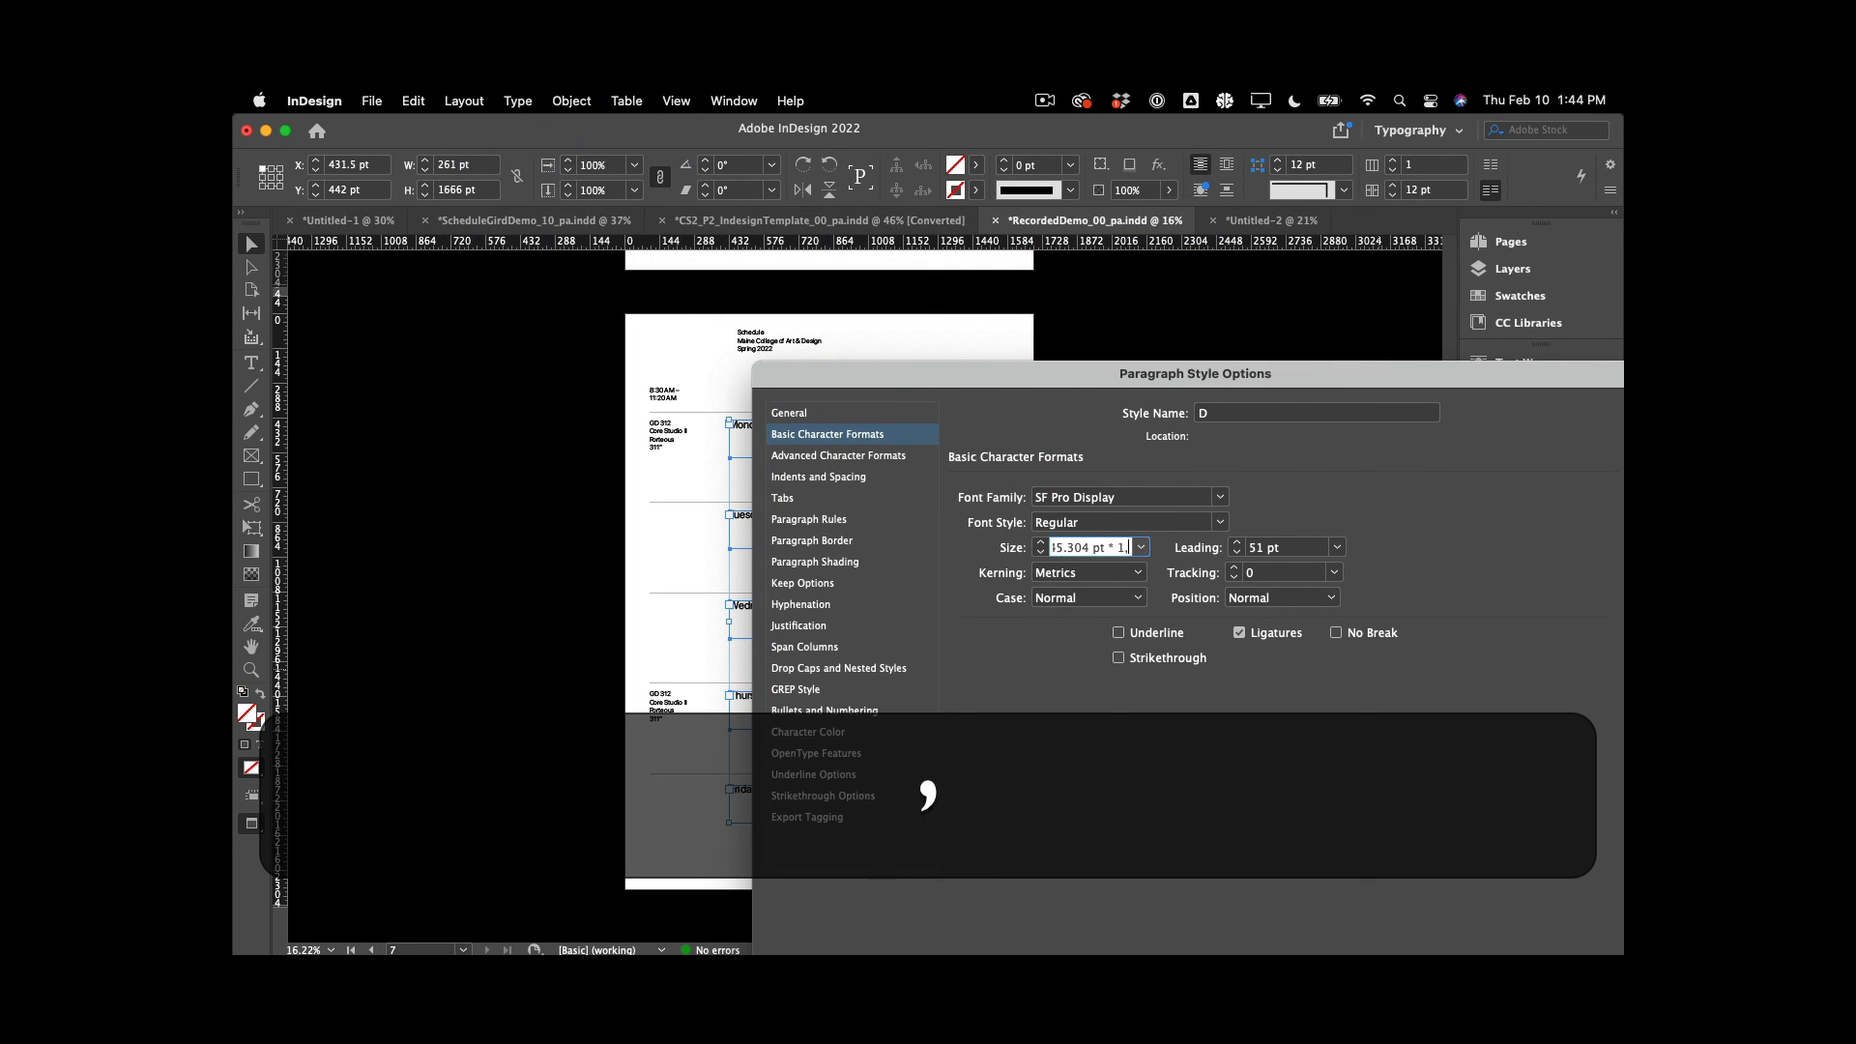
type("1,618")
left_click(1318, 549)
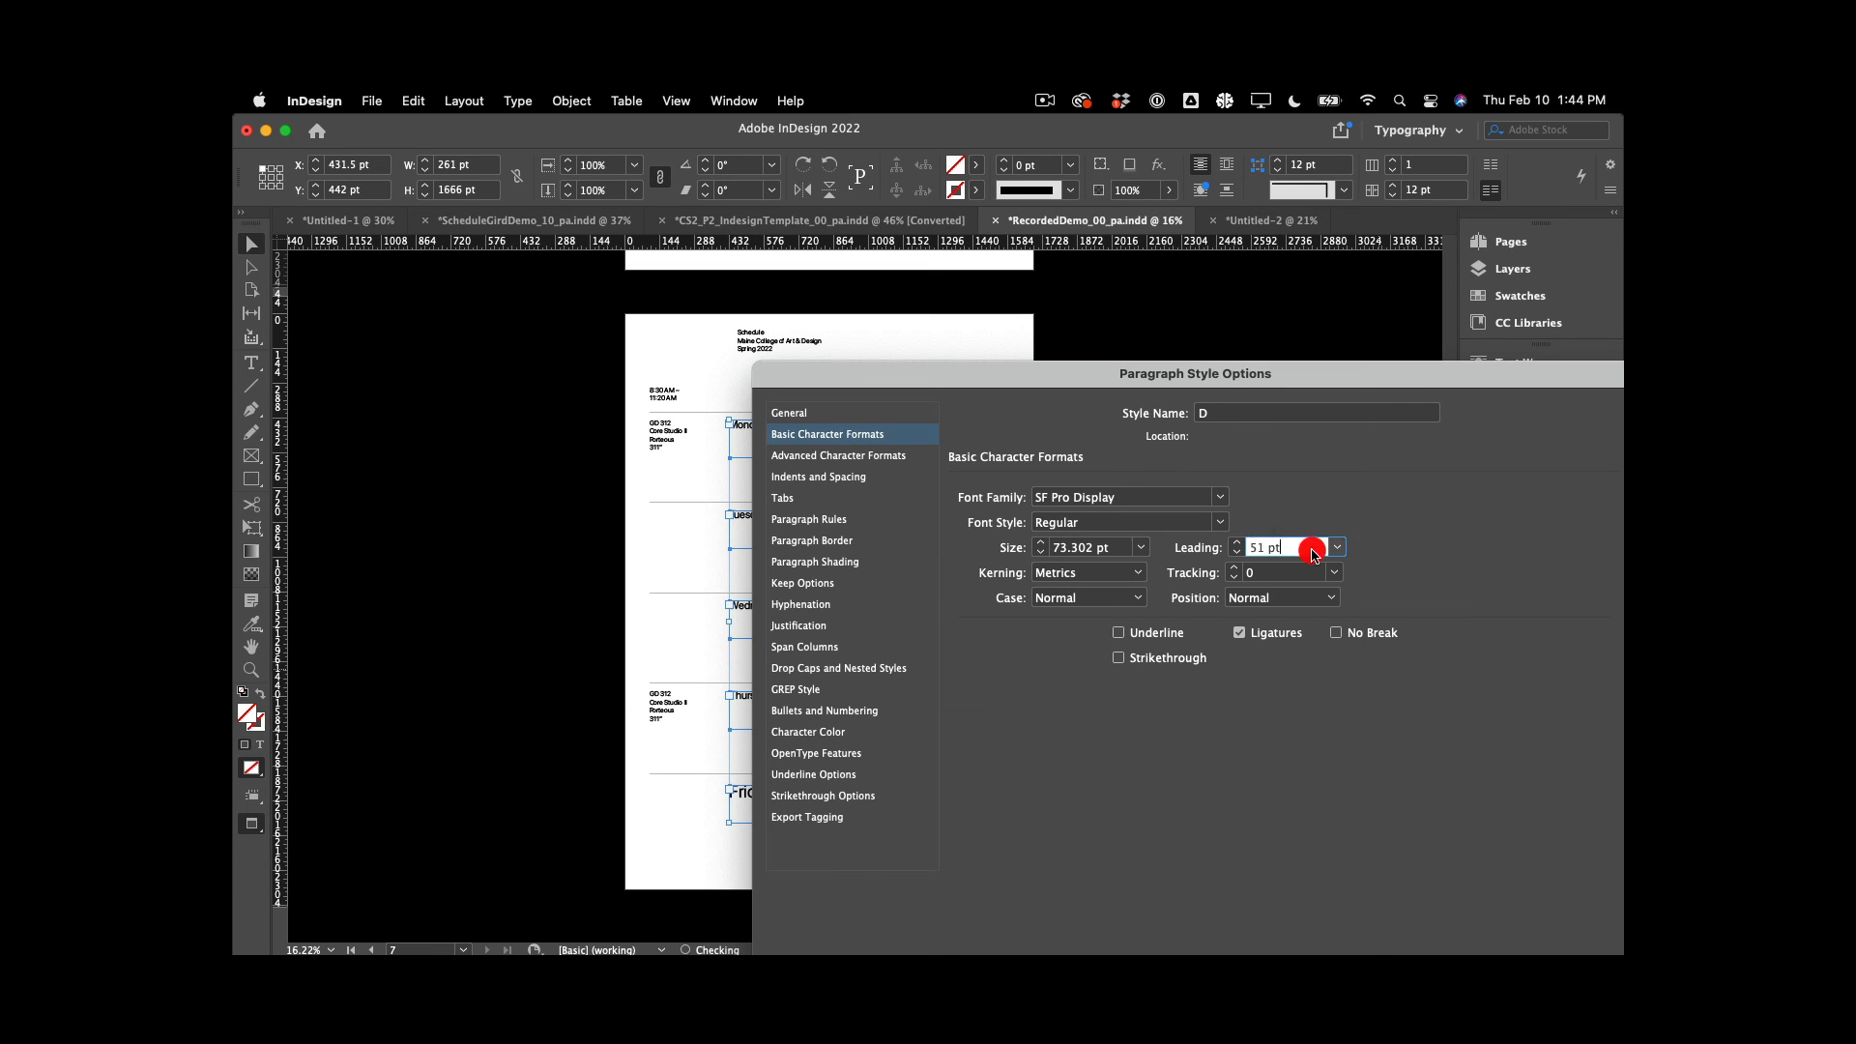
left_click_drag(1285, 392, 1474, 269)
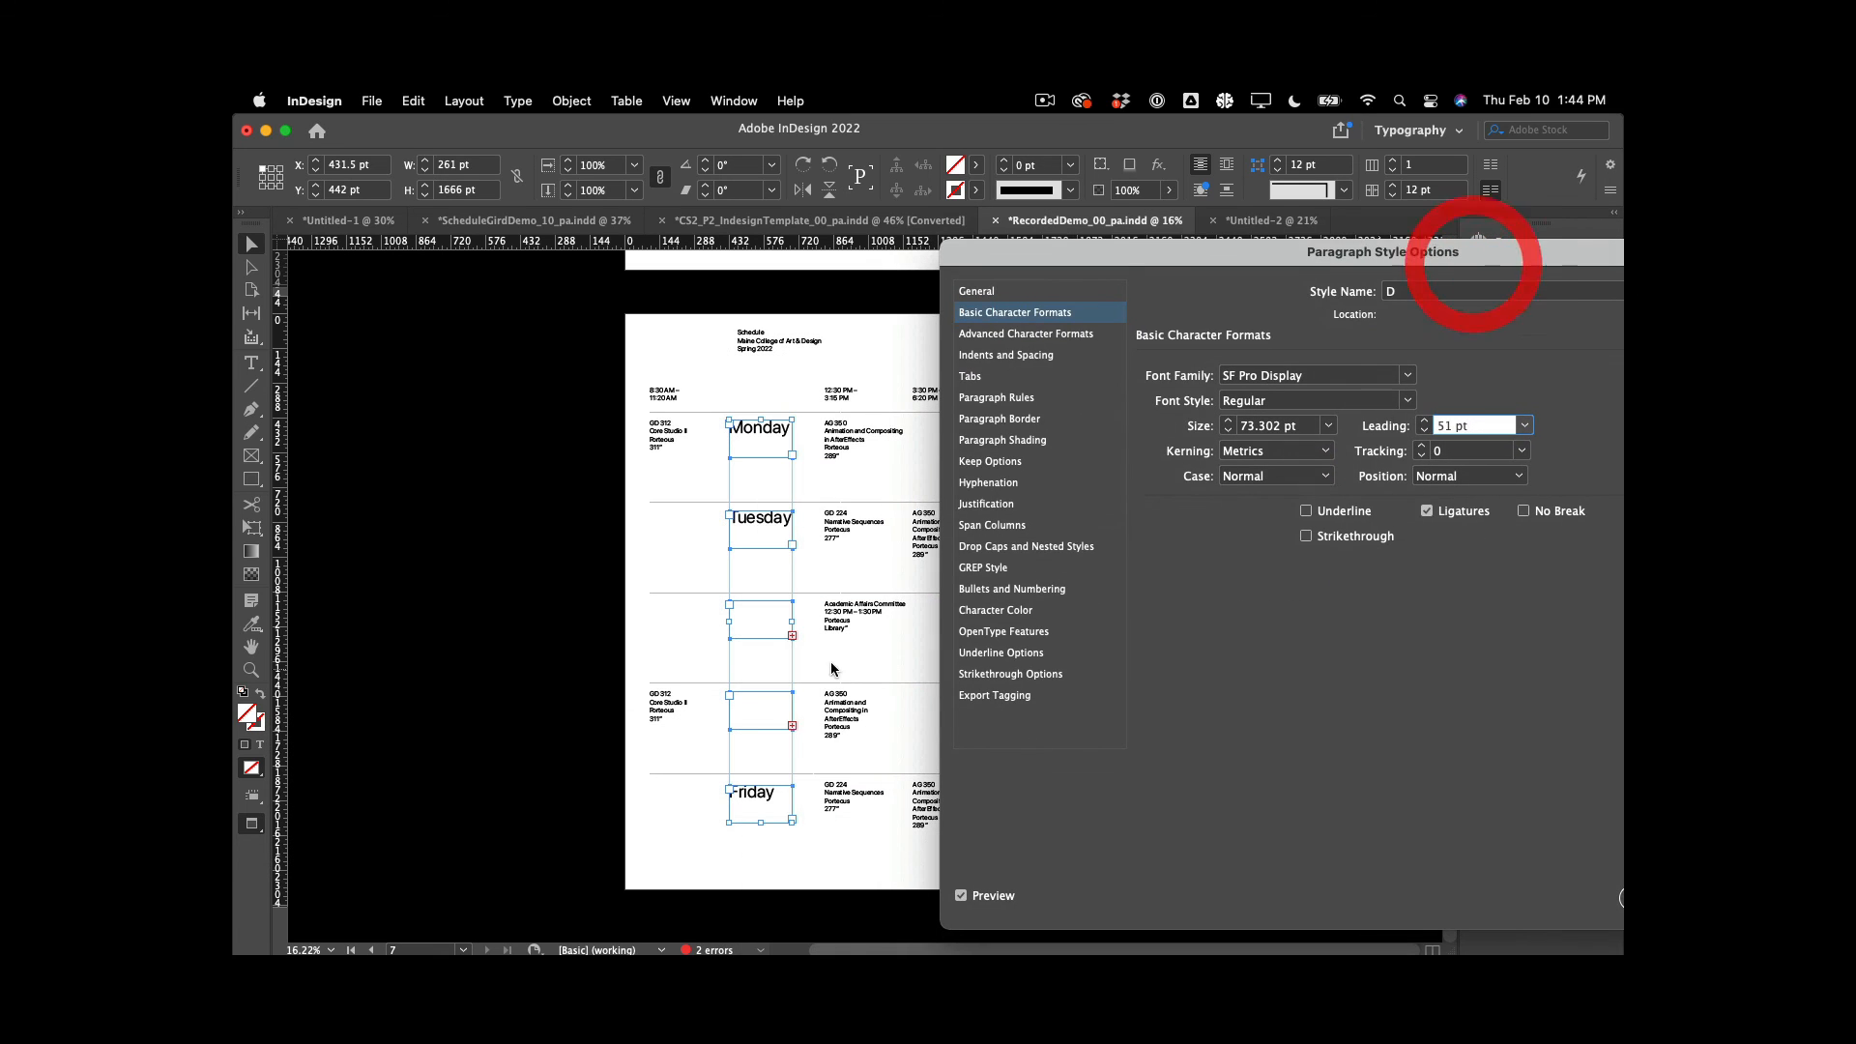
left_click_drag(1151, 271, 978, 253)
left_click(1585, 885)
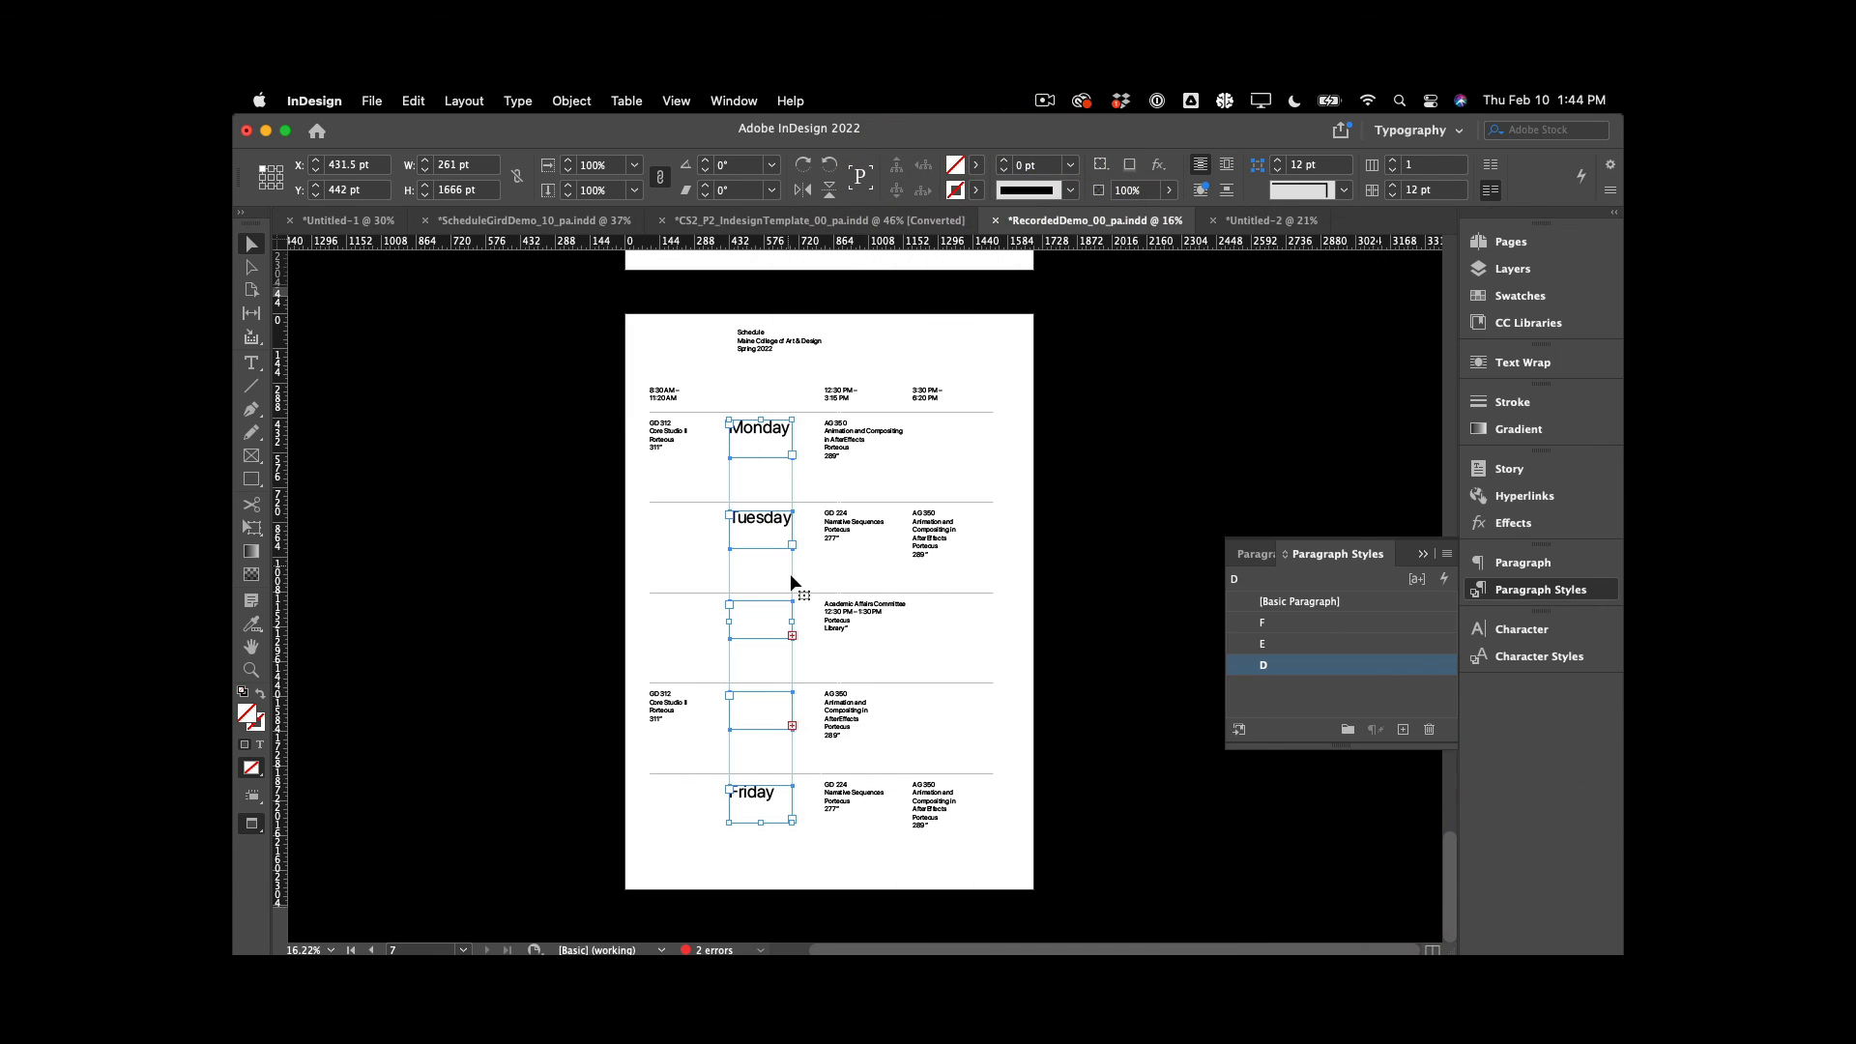
Widen the overset Wednesday label frame to about 504.5 pt so its text fits
left_click(763, 656)
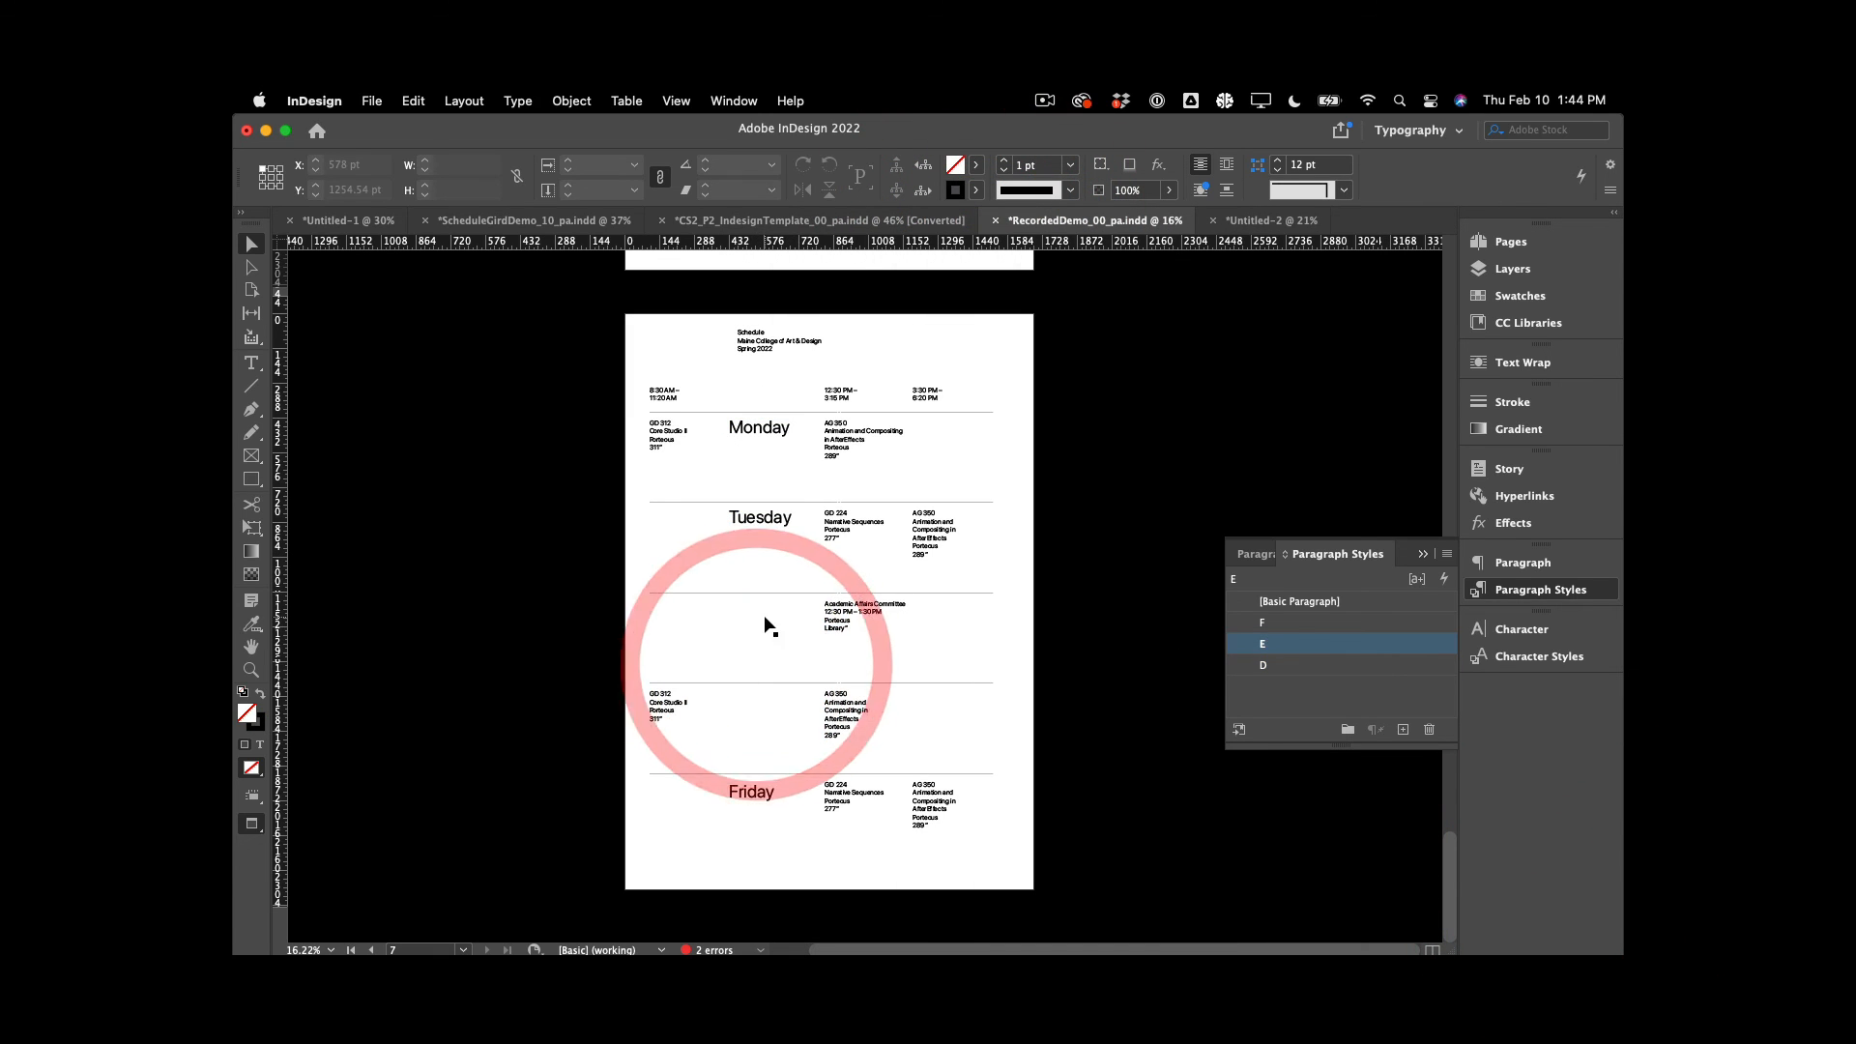
left_click(766, 622)
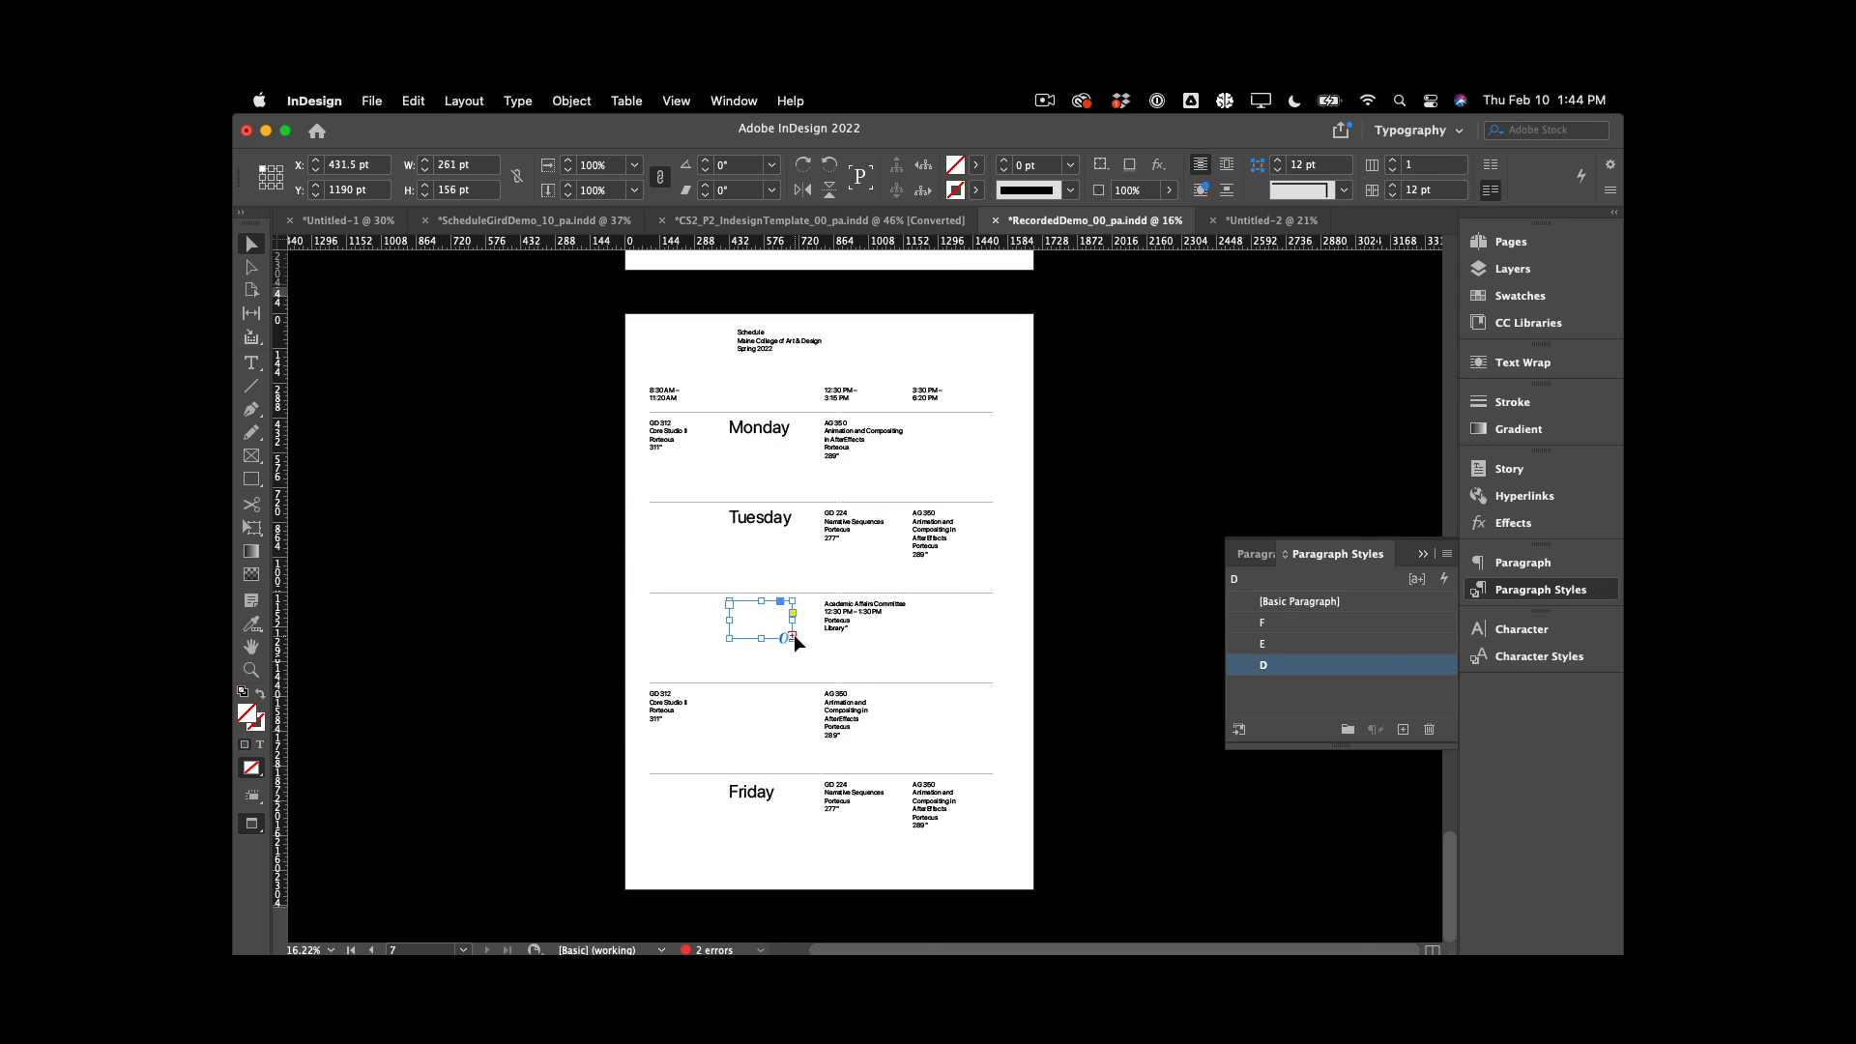
scroll(793, 635, "up", 3)
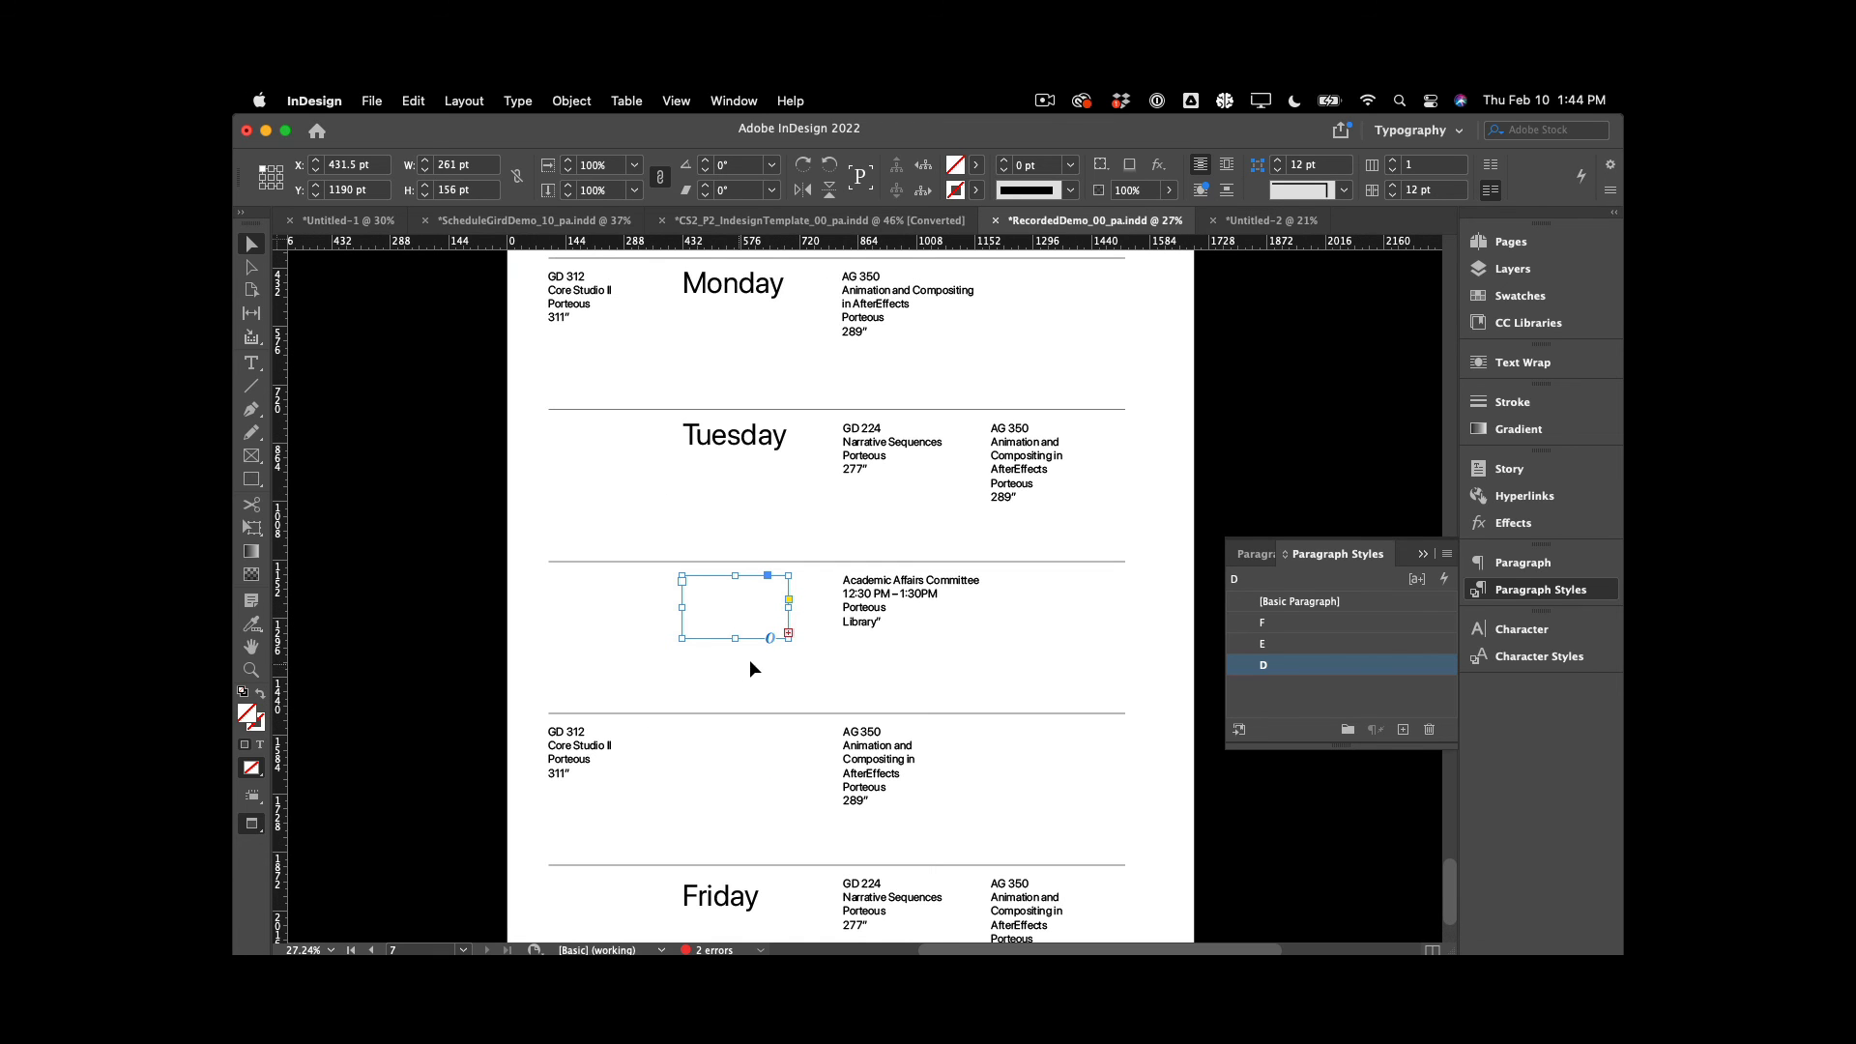
double_click(790, 611)
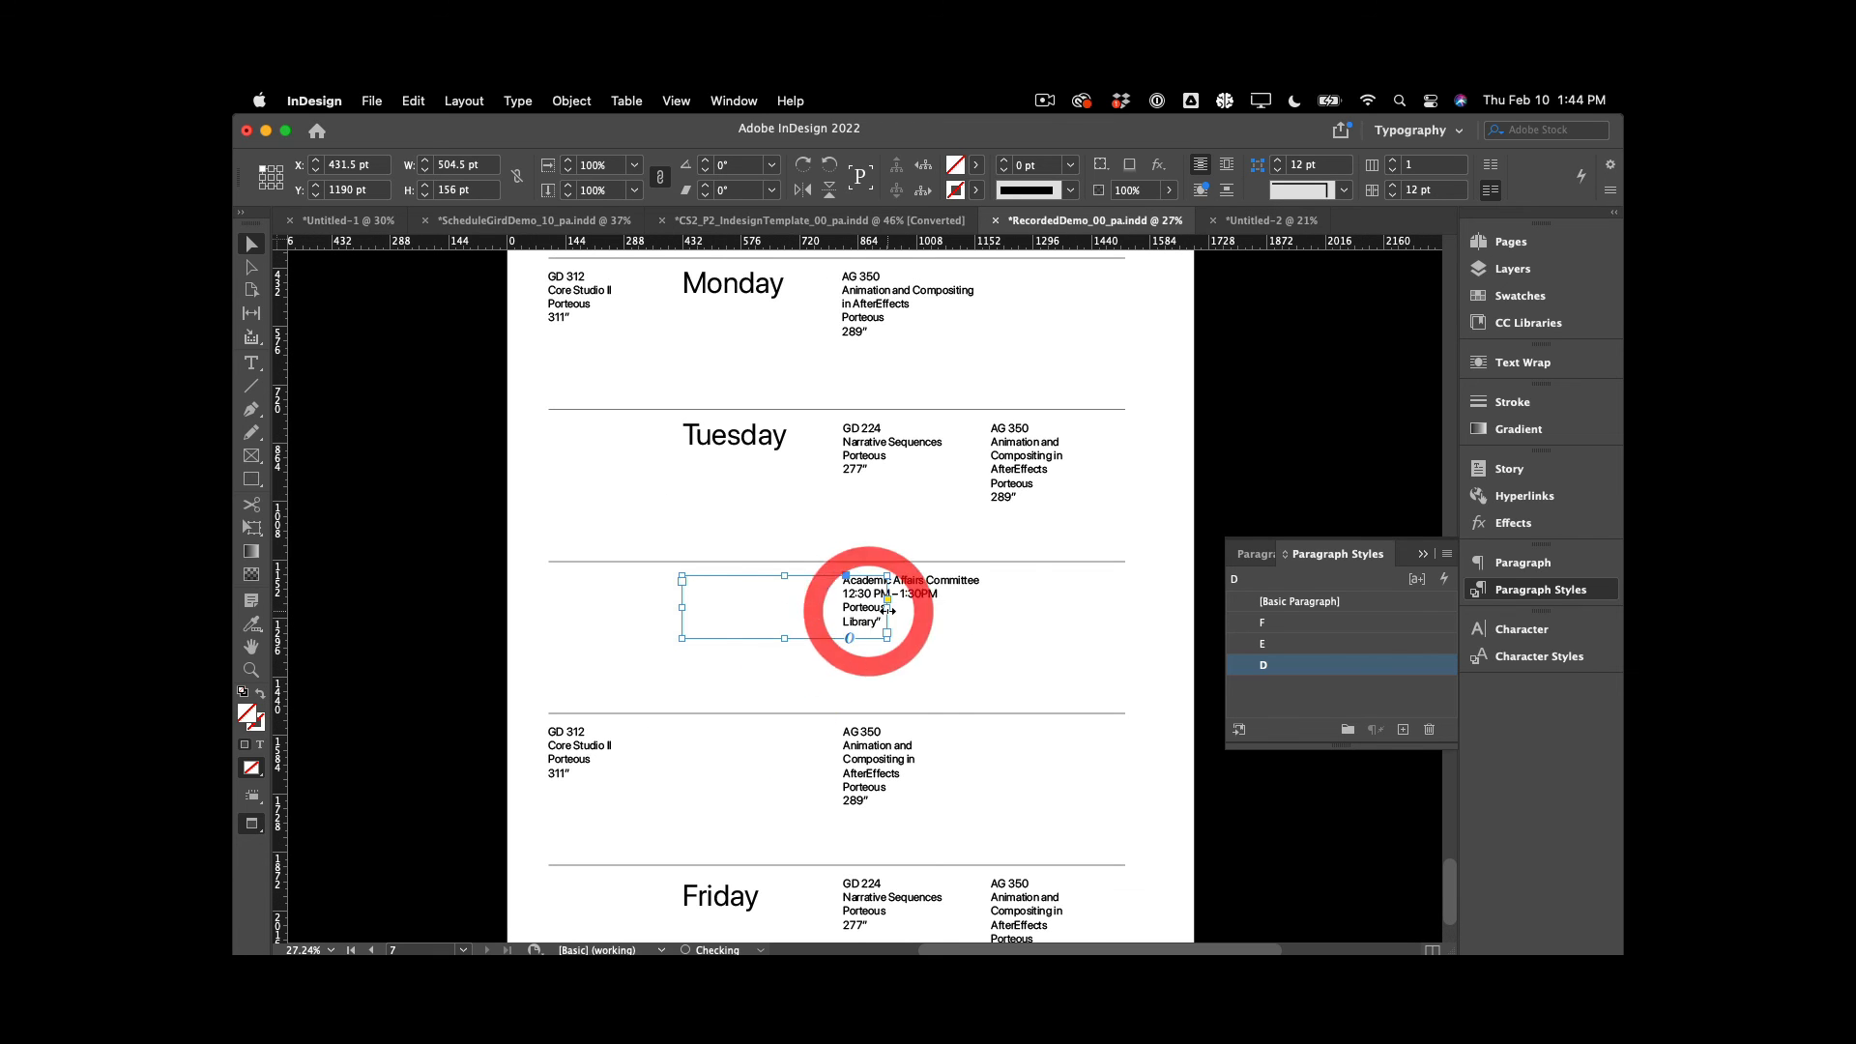
left_click(801, 683)
Enlarge the overset Thursday label frame to about 525.5 pt wide and 254 pt high so its text fits
scroll(801, 682, "down", 2)
left_click(748, 754)
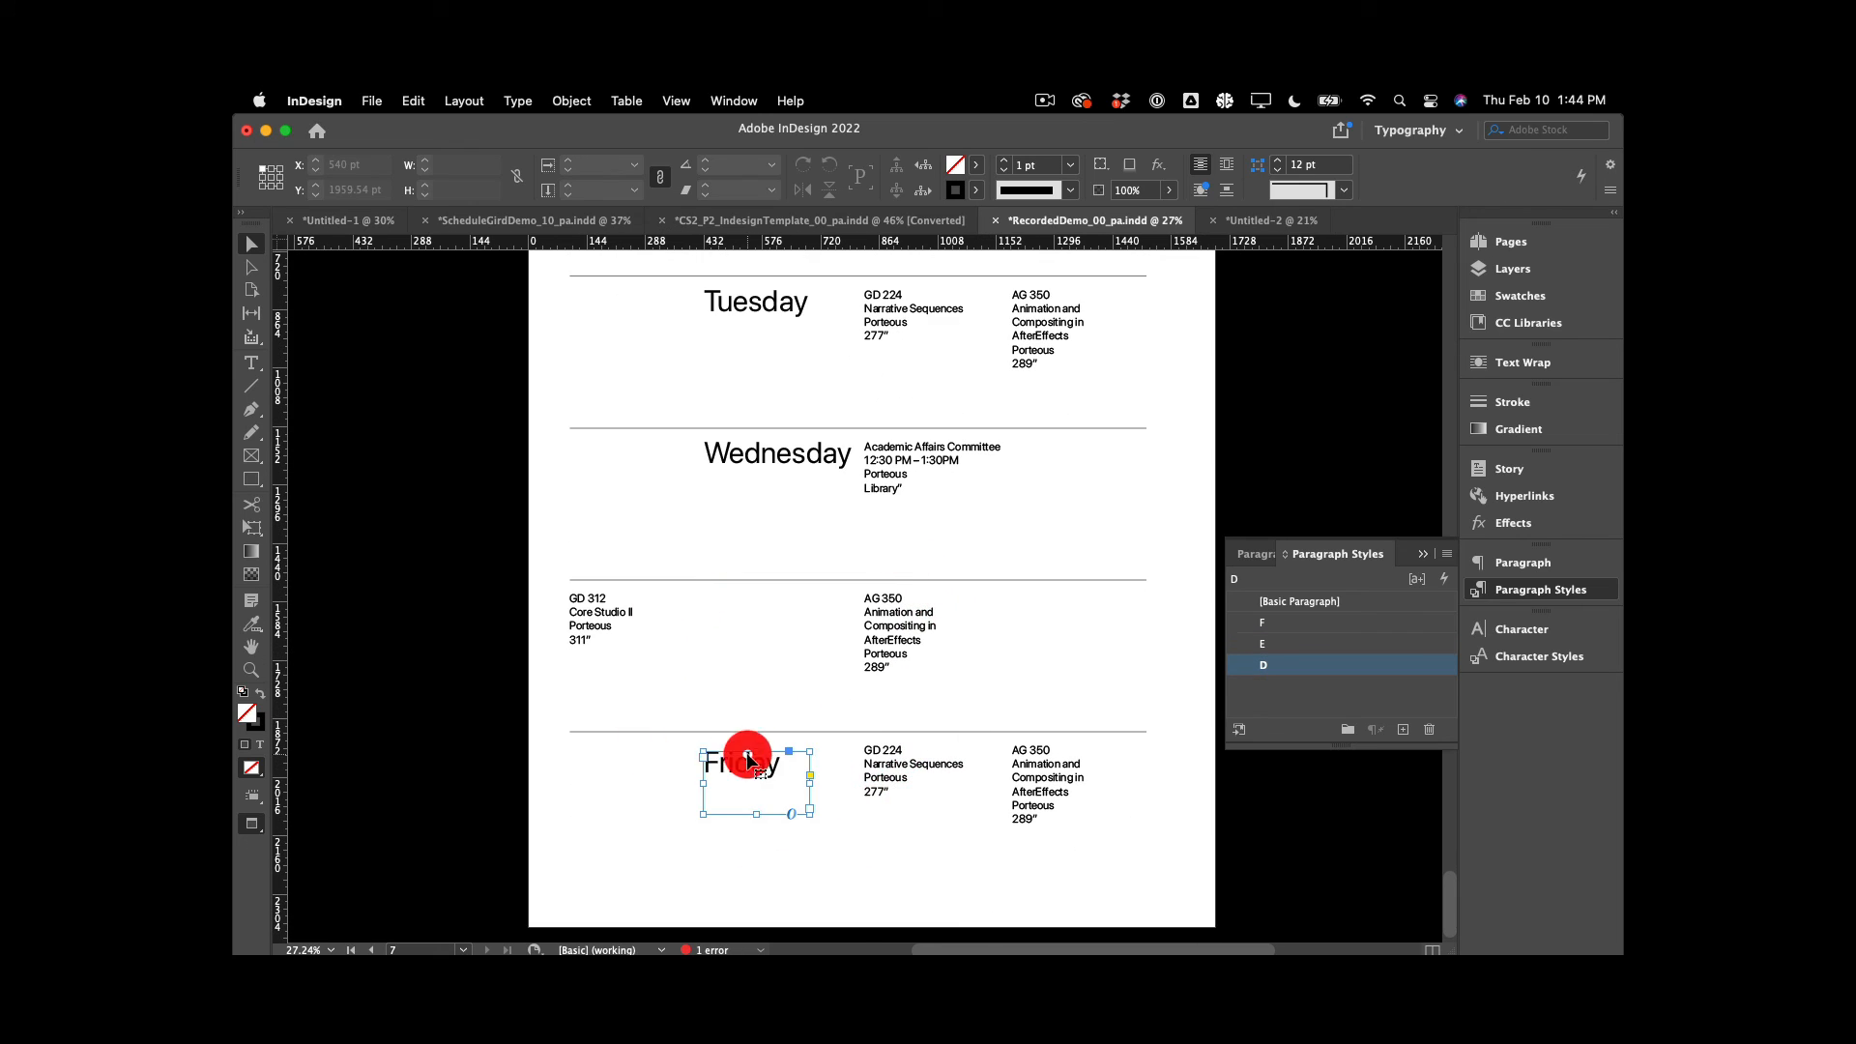
left_click(750, 636)
double_click(810, 659)
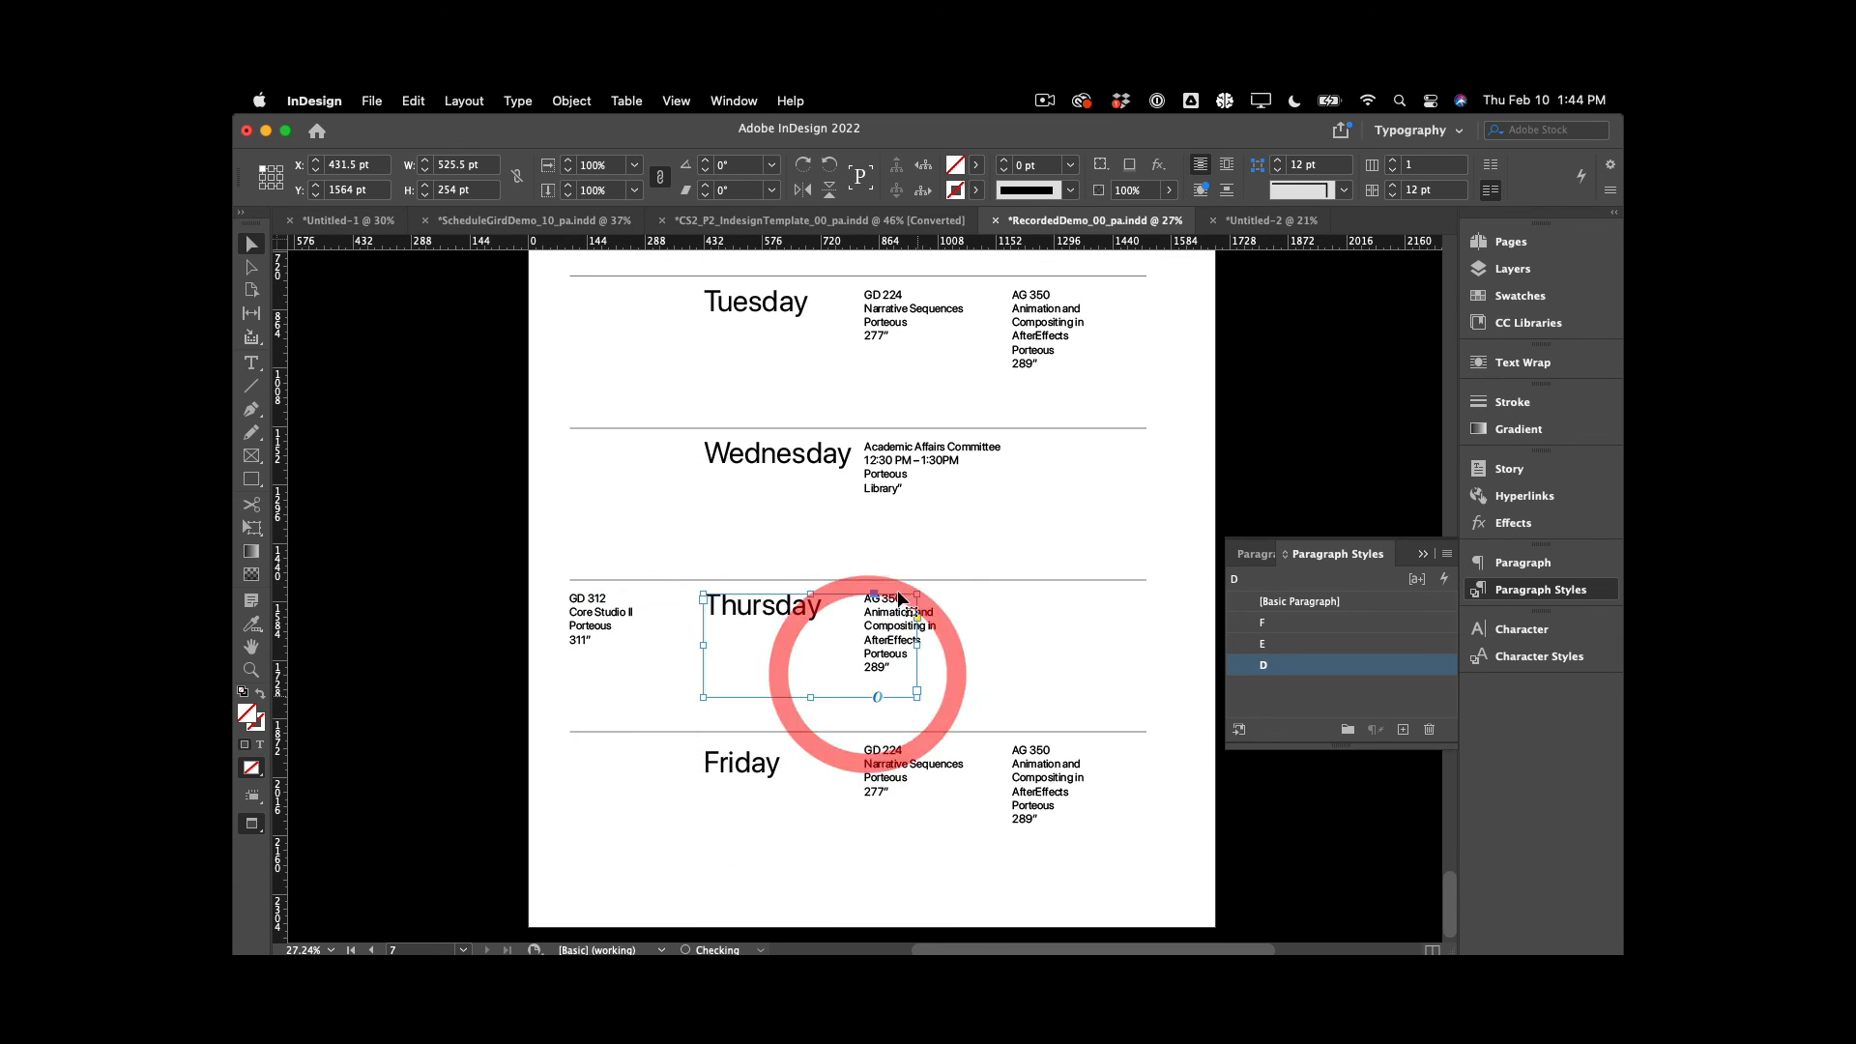
Move the Tuesday and Wednesday labels horizontally into the first column, aligned with the start of the row lines
scroll(904, 538, "up", 2)
scroll(899, 538, "up", 2)
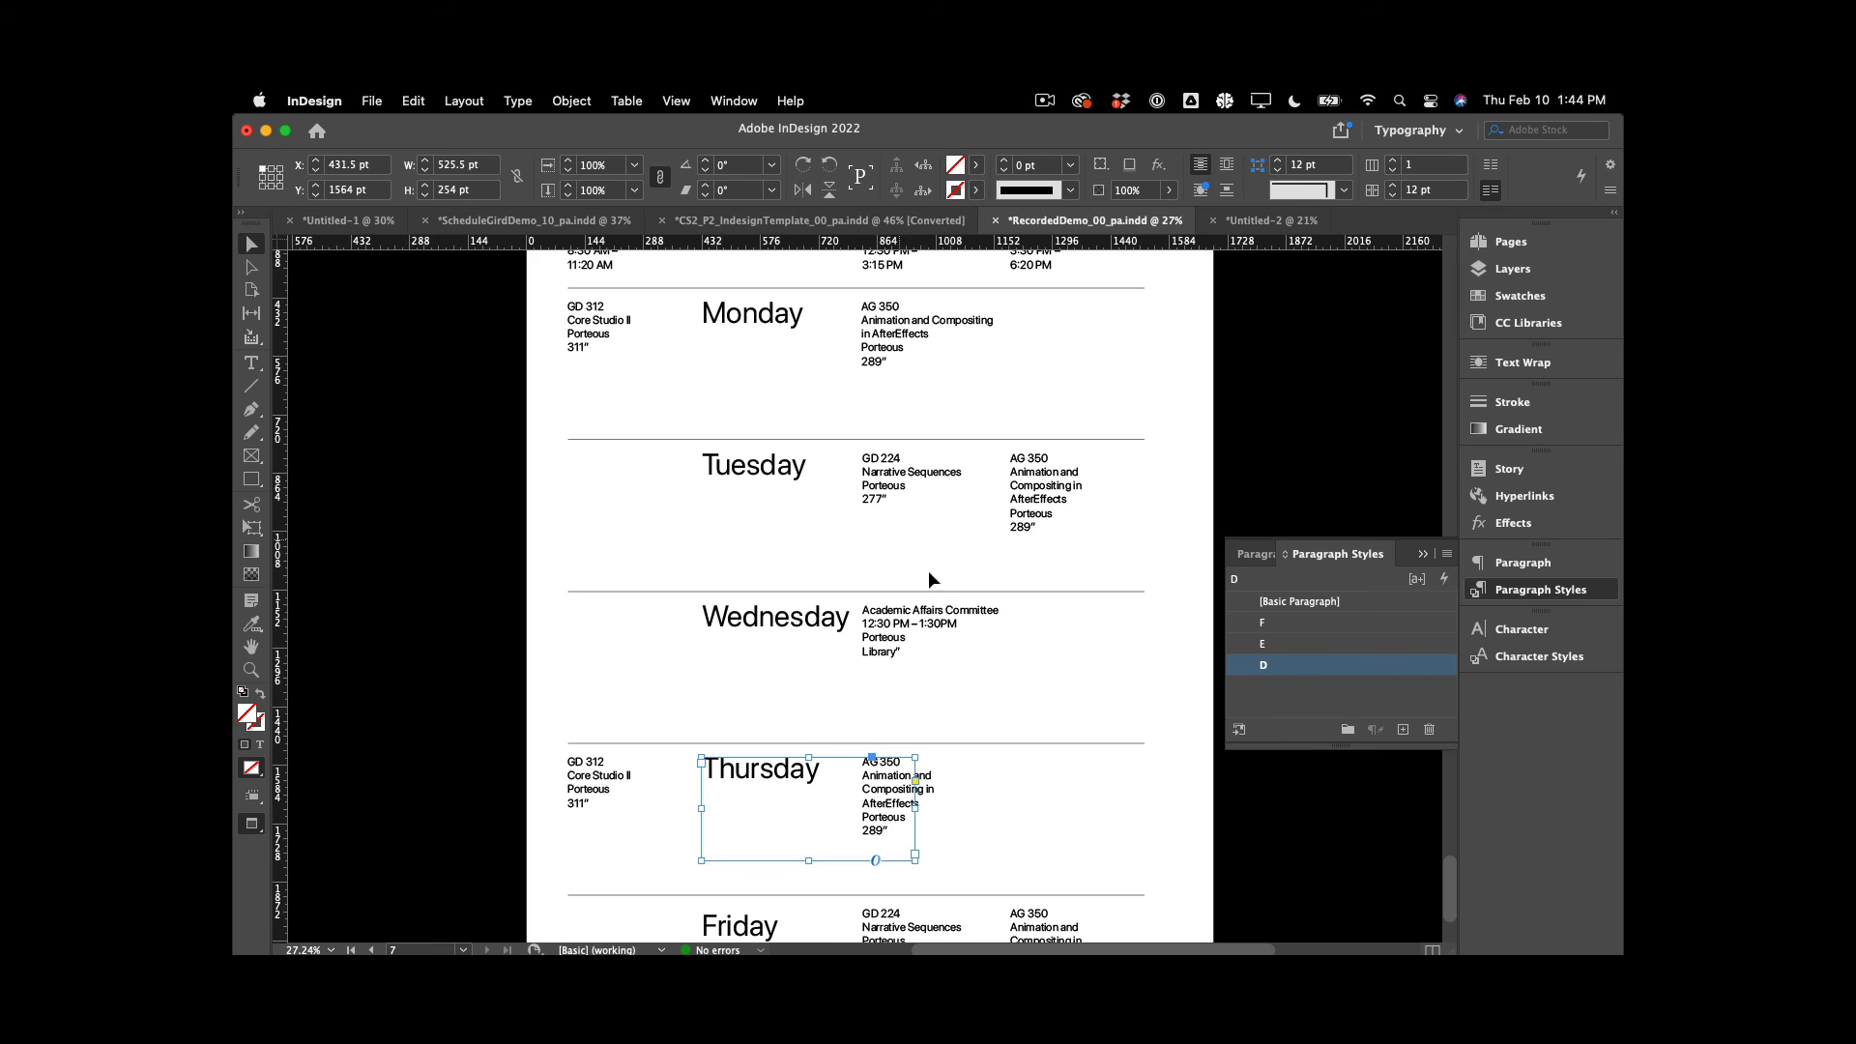
scroll(938, 587, "left", 2)
scroll(938, 588, "up", 2)
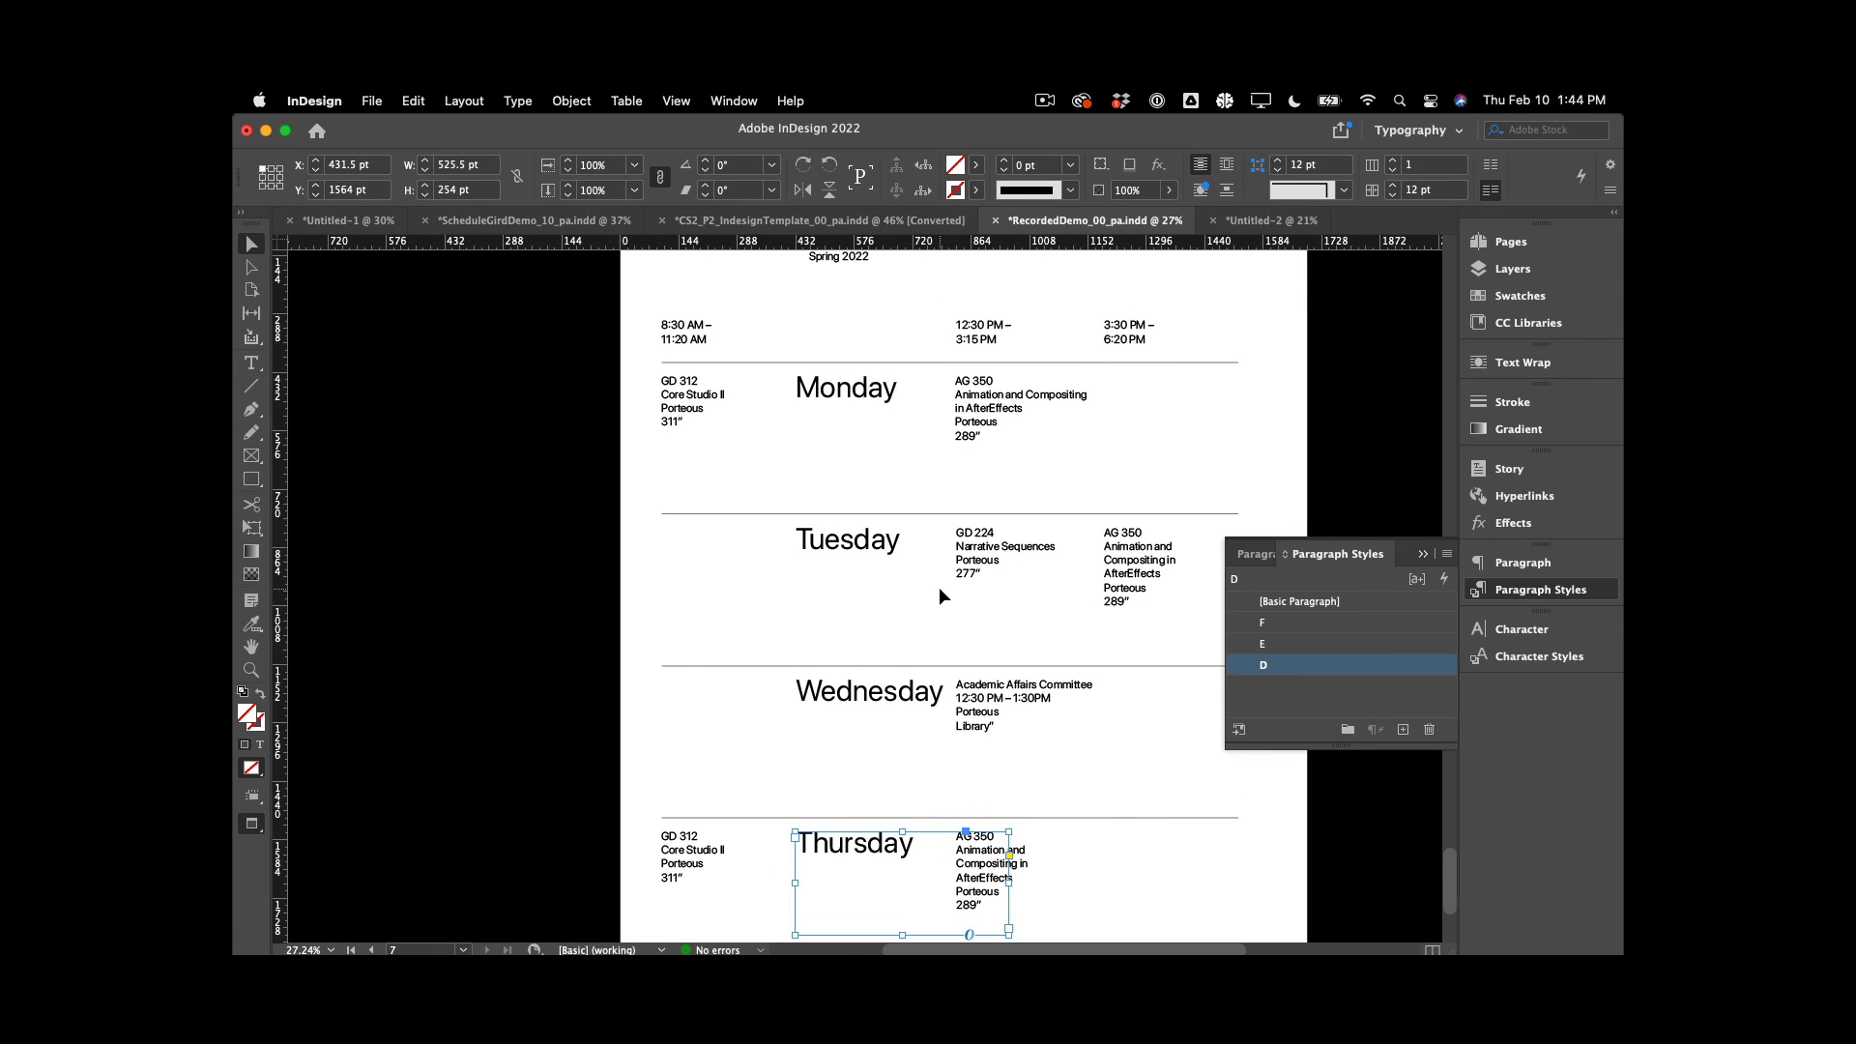
left_click(839, 549)
left_click_drag(841, 701, 705, 691)
left_click(534, 652)
scroll(534, 652, "down", 4)
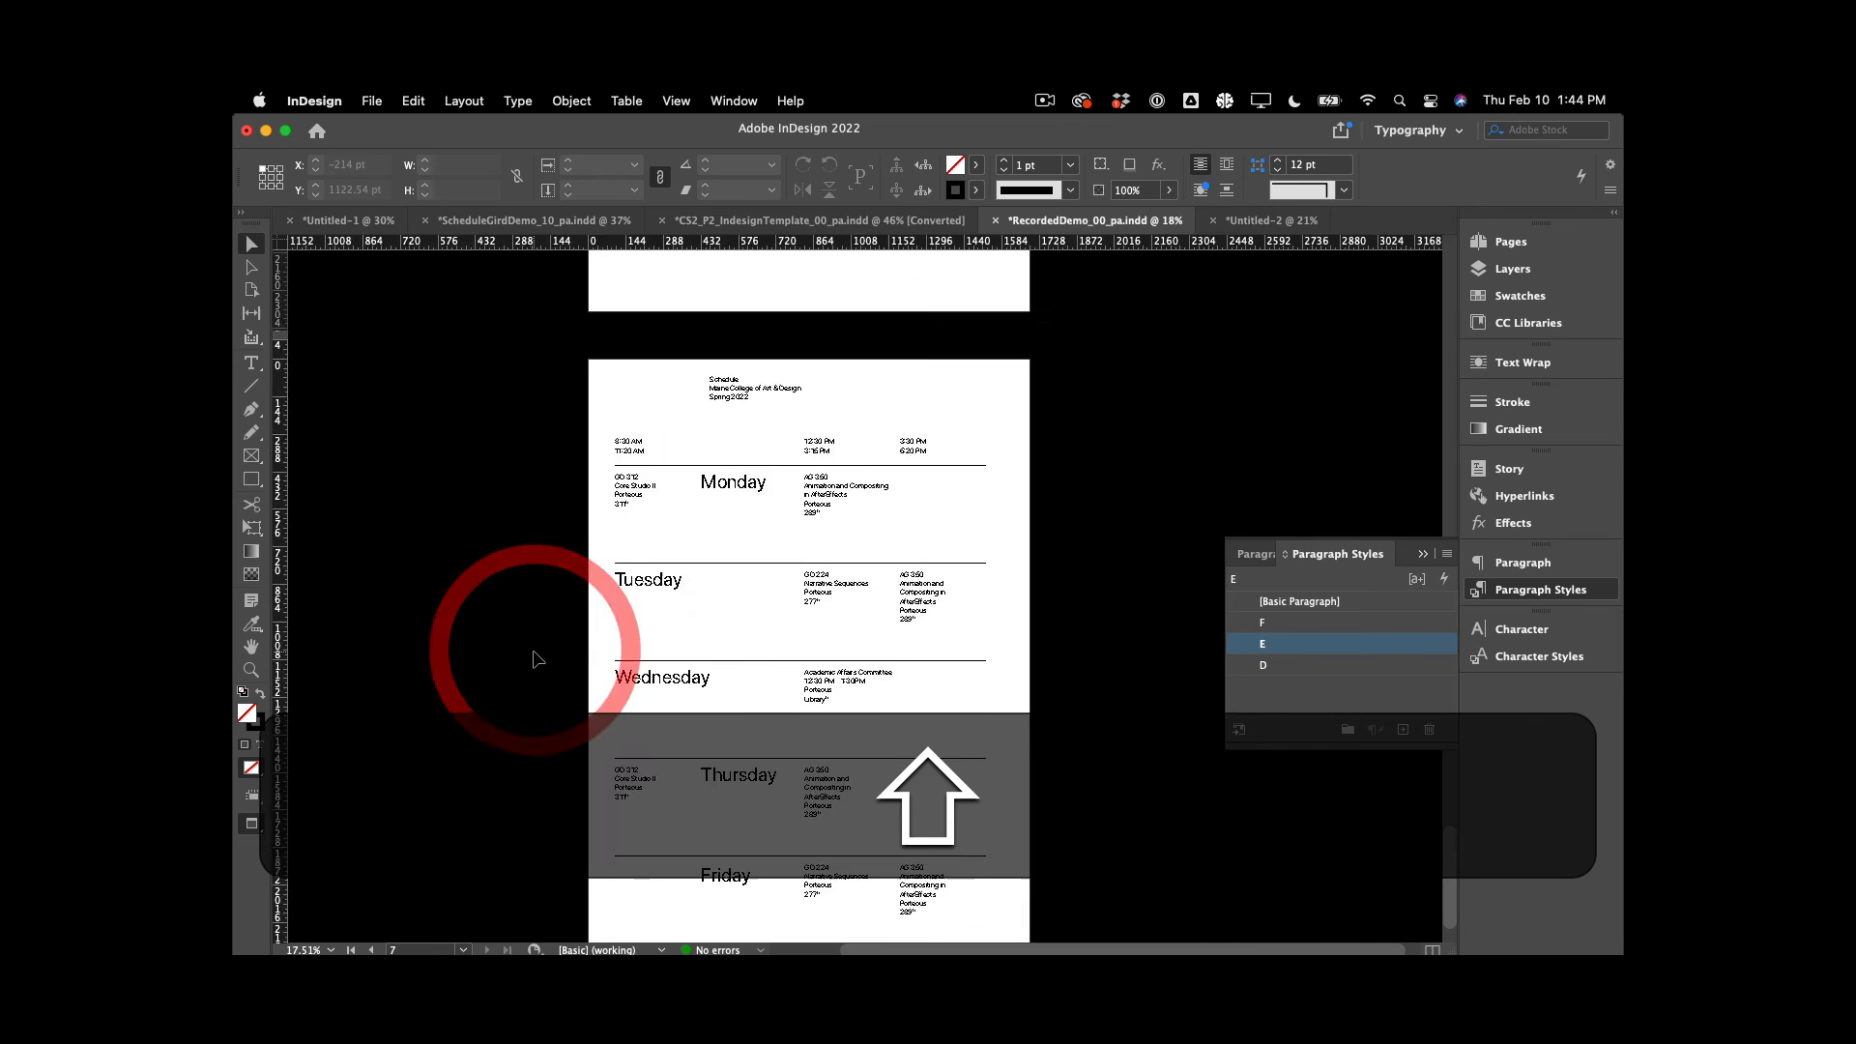
Move the Thursday label horizontally into the 3:30 PM column, at X 846 pt
scroll(534, 651, "up", 3)
scroll(534, 651, "left", 2)
scroll(533, 652, "up", 1)
scroll(538, 659, "down", 4)
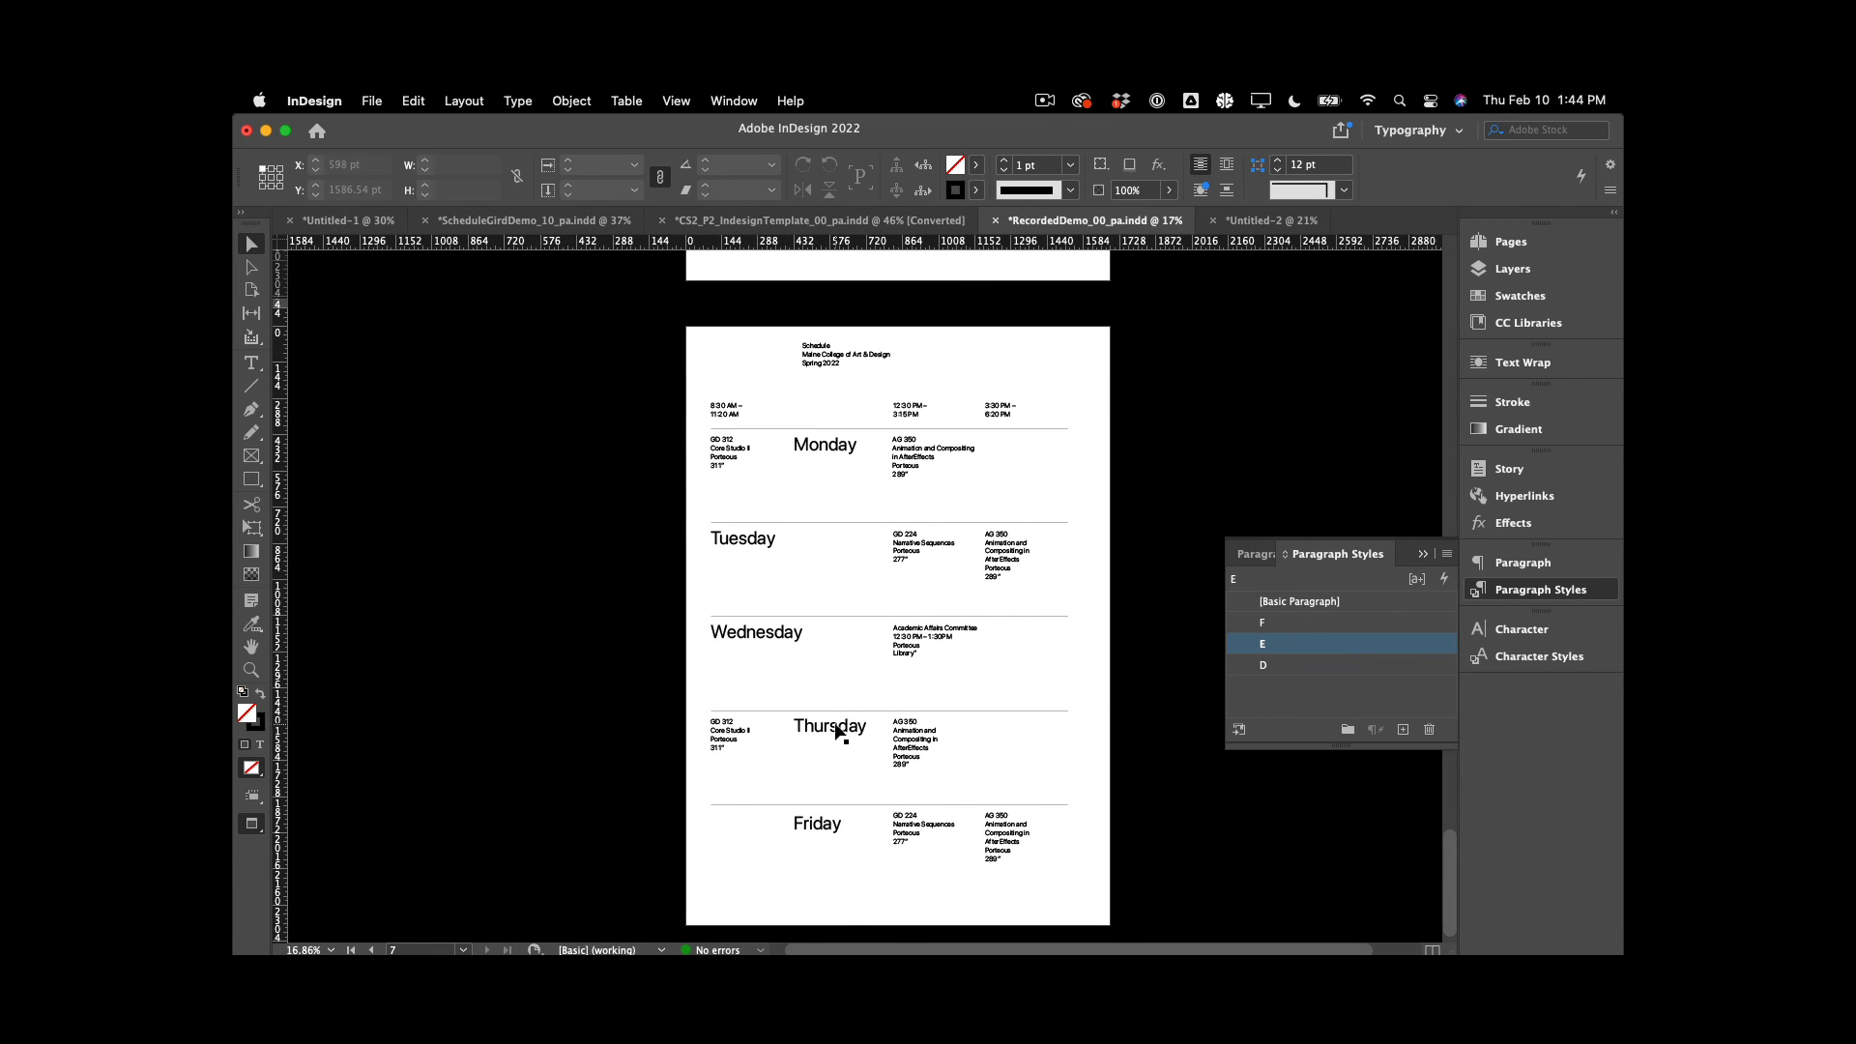
left_click_drag(936, 725, 1031, 718)
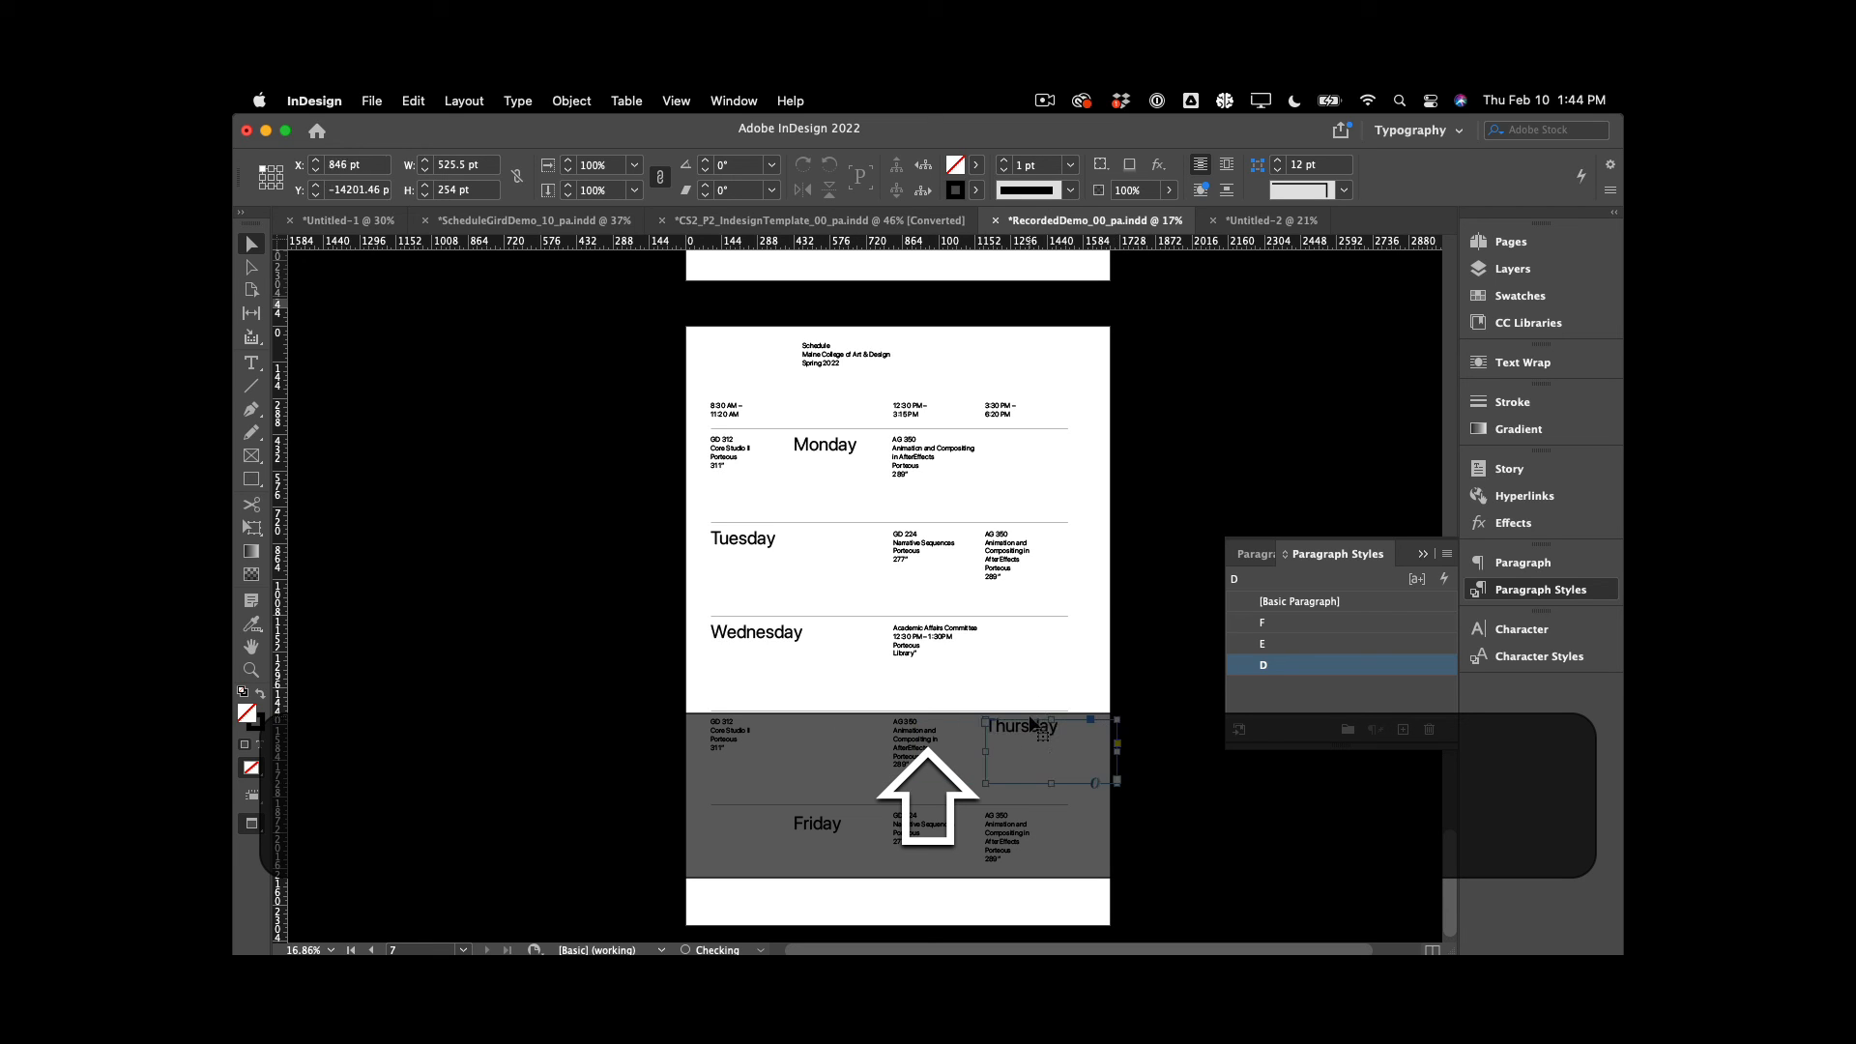
left_click(1118, 574)
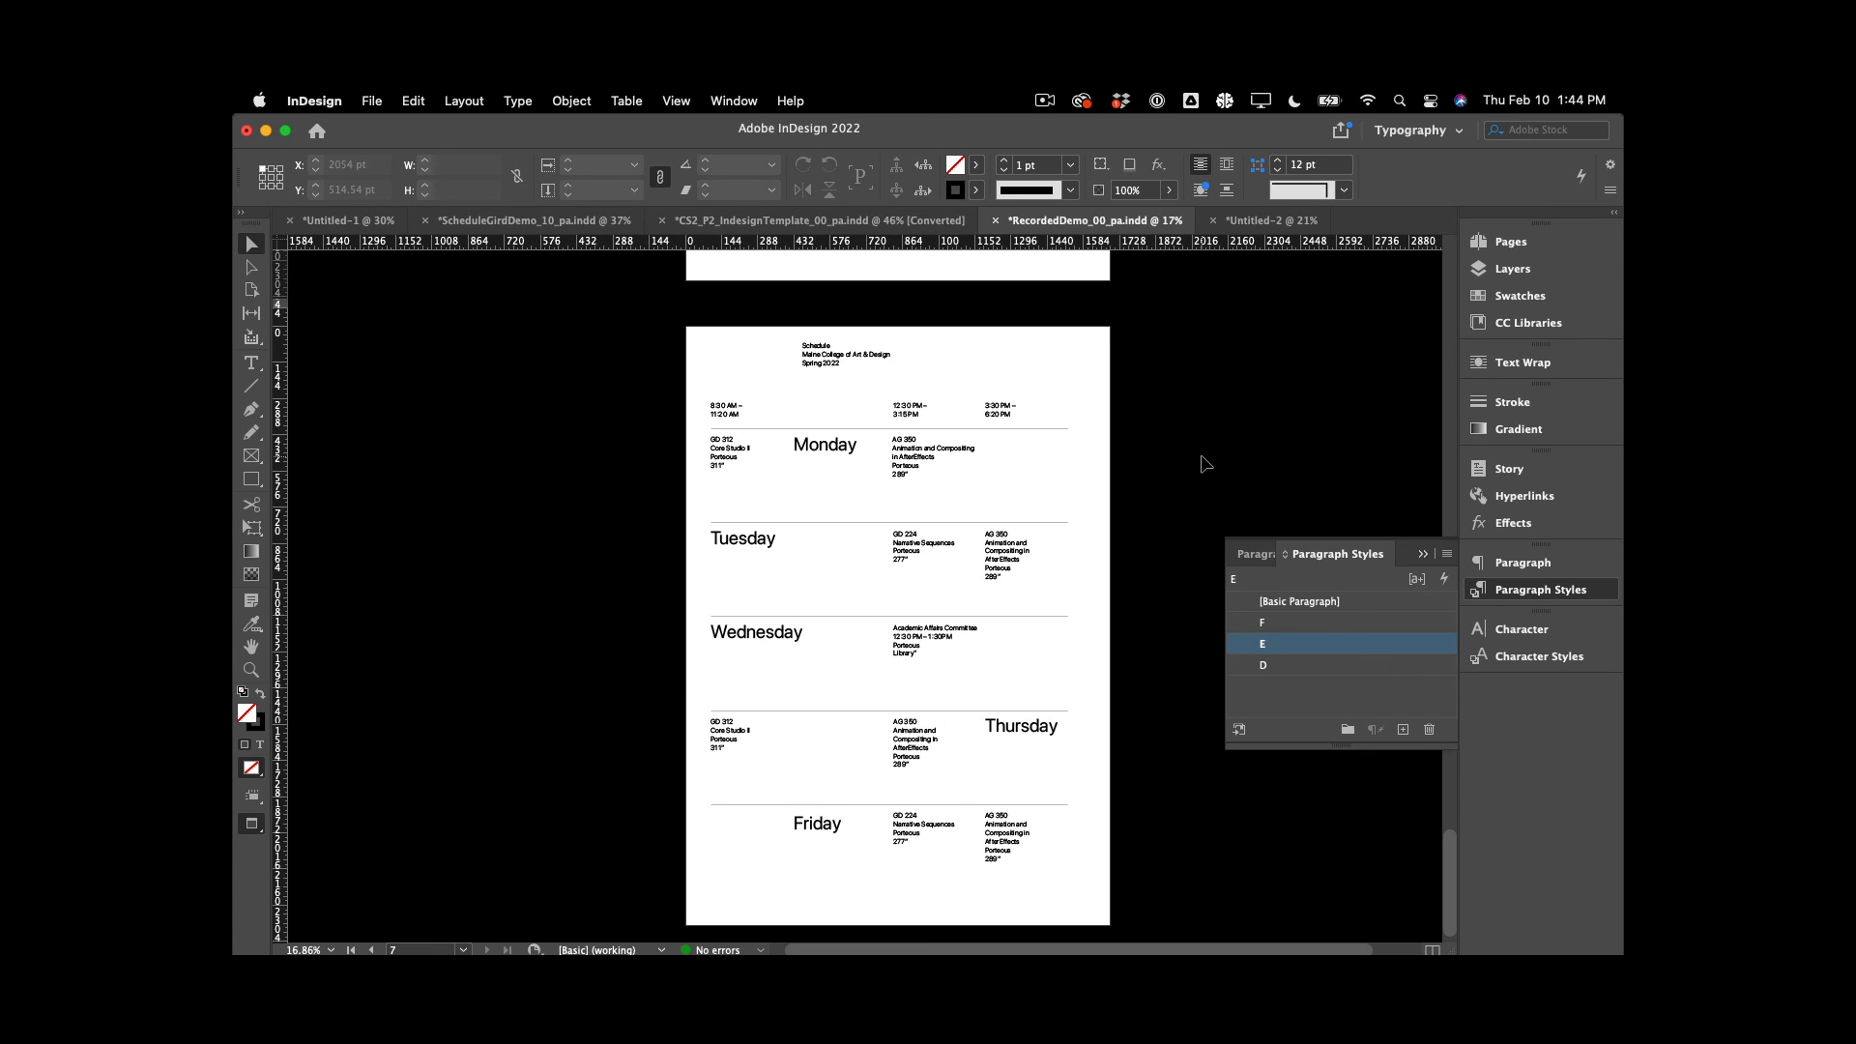
scroll(1206, 464, "down", 2)
scroll(1206, 464, "right", 1)
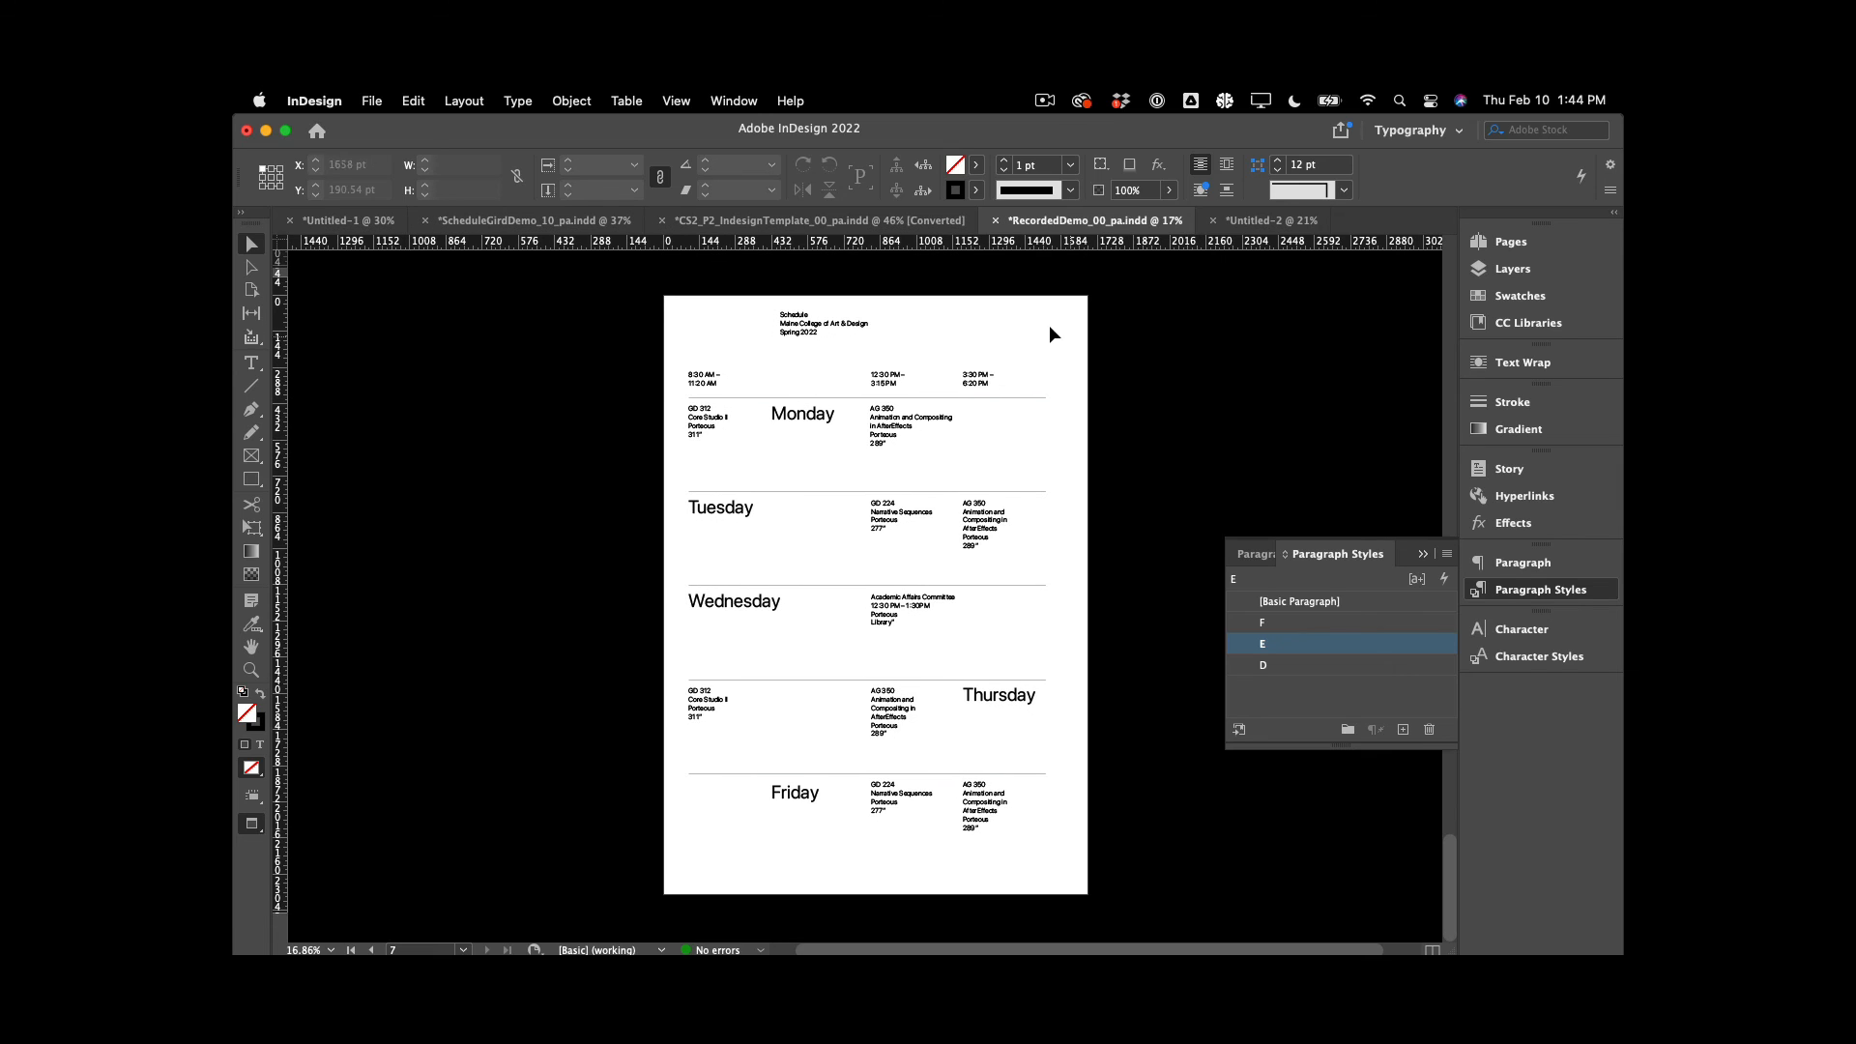